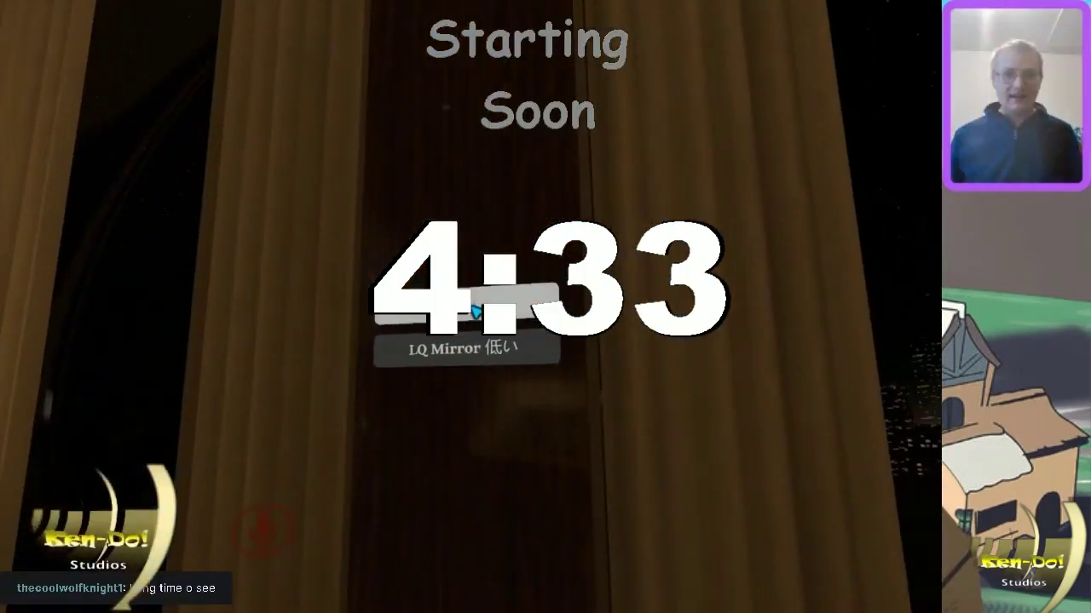
click(474, 311)
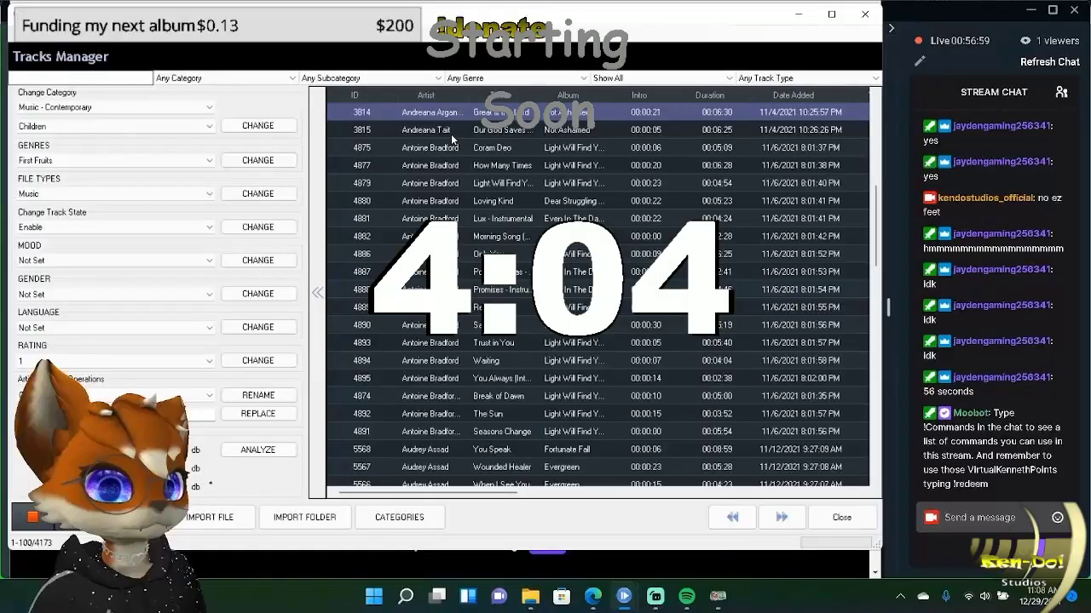
Open the track "Our God Saves - Live" for editing and select the file name in its path, without the extension.
click(451, 134)
right_click(501, 139)
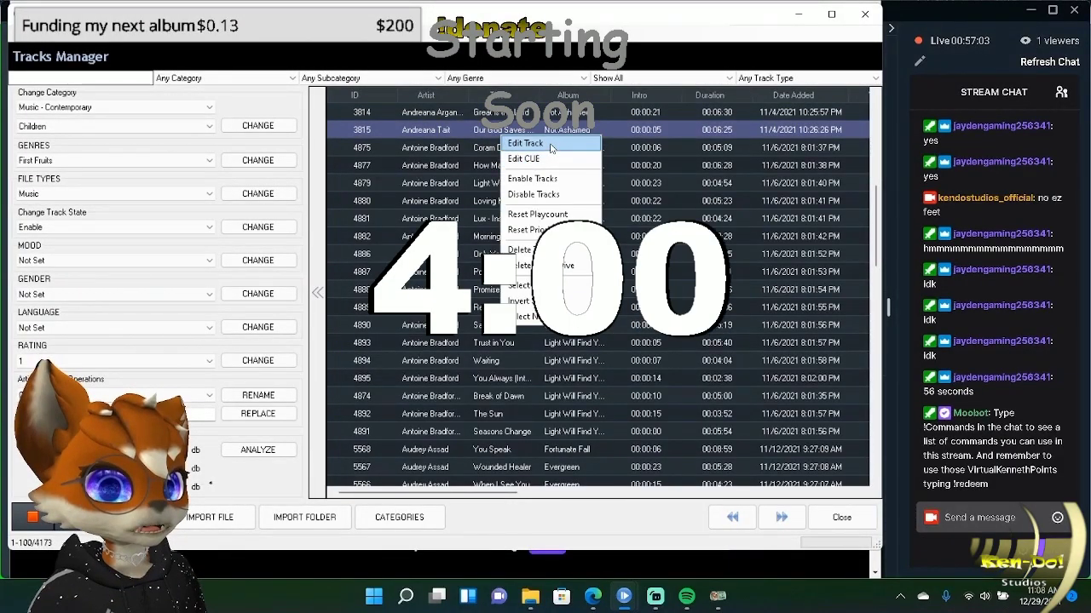
click(552, 145)
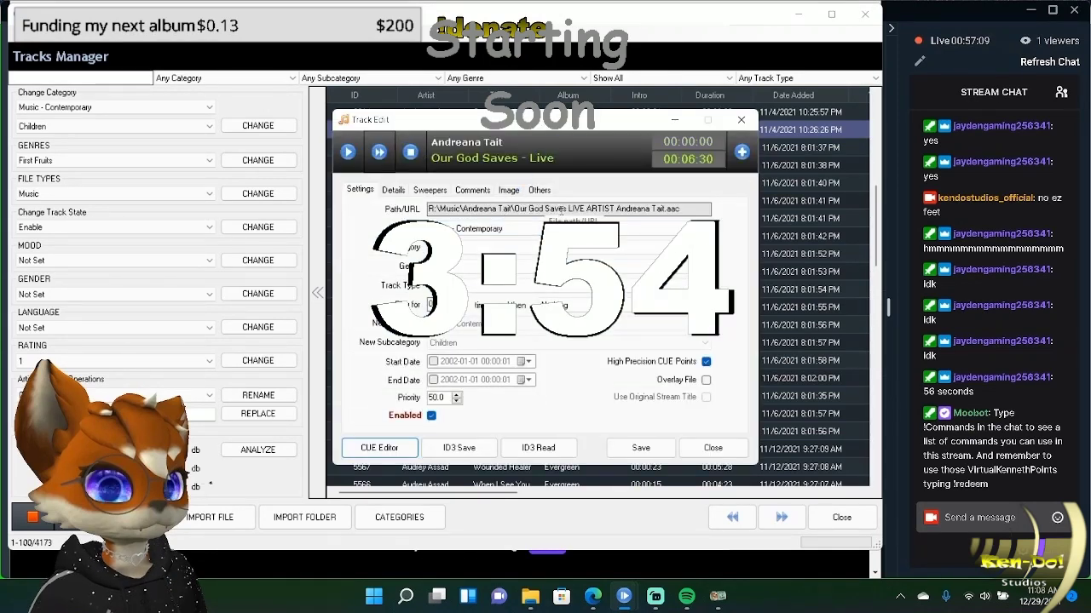
drag(566, 209, 663, 220)
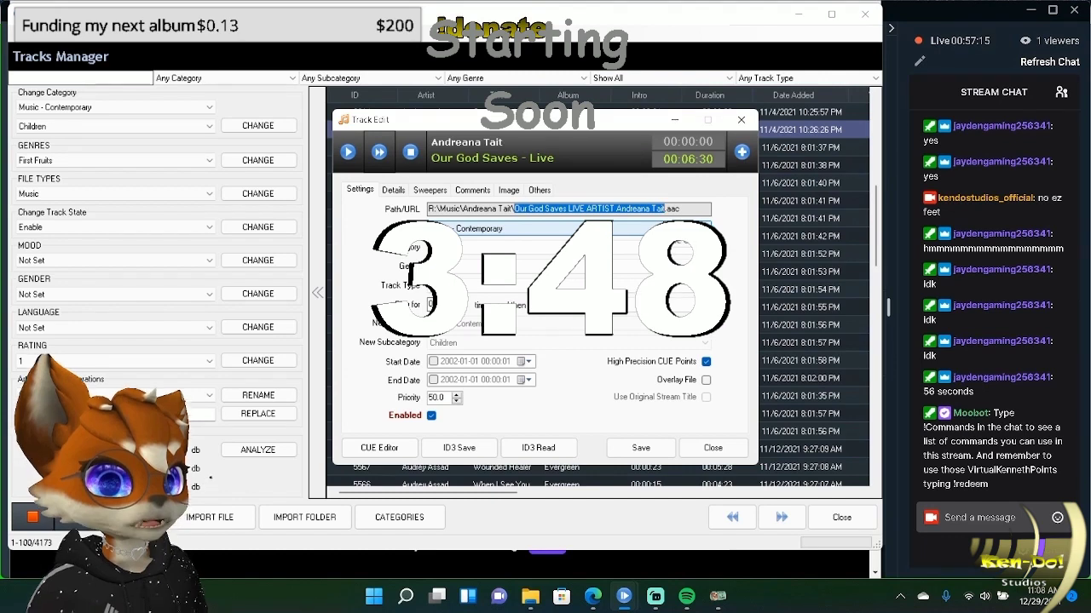
Switch to ISRC Finder in the browser and search for "Our God Saves LIVE" plus the artist's name, removing the word "ARTIST".
key(super+Tab)
click(615, 196)
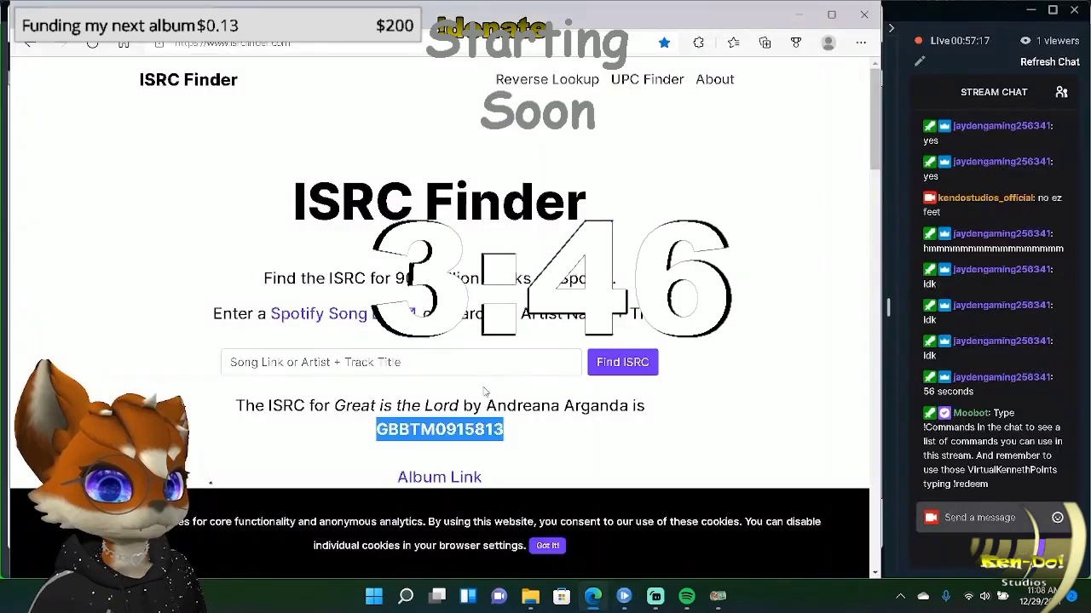
click(477, 363)
text(Our God Saves LIVE ARTIST Andreana Tait)
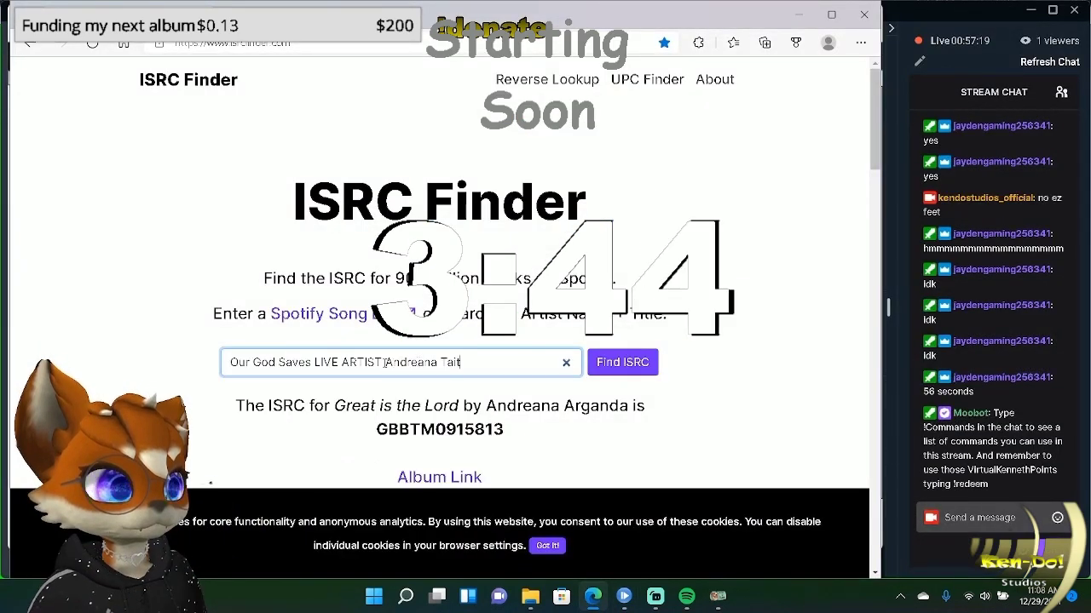
double_click(361, 363)
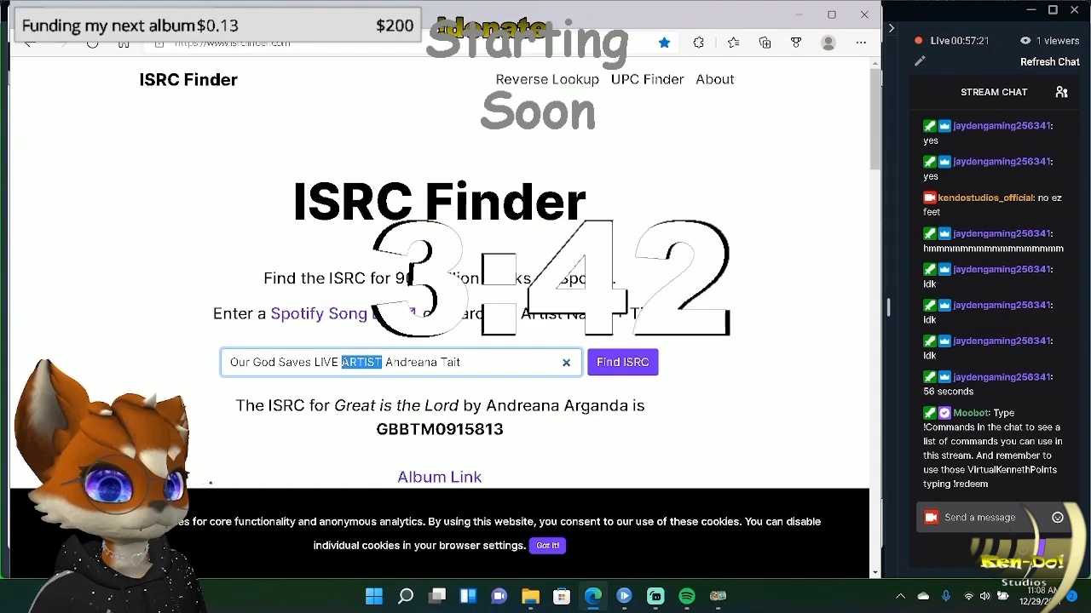
key(BackSpace)
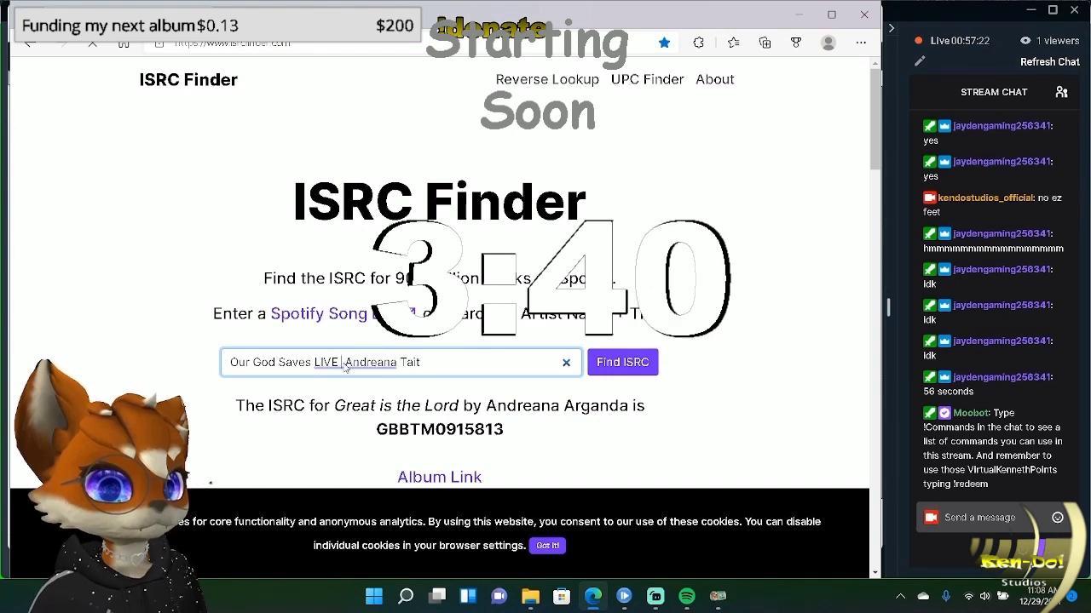
key(Return)
Copy the found ISRC GBBTM0915815 into the track's ISRC field in the track editor and save the track.
drag(506, 430, 380, 436)
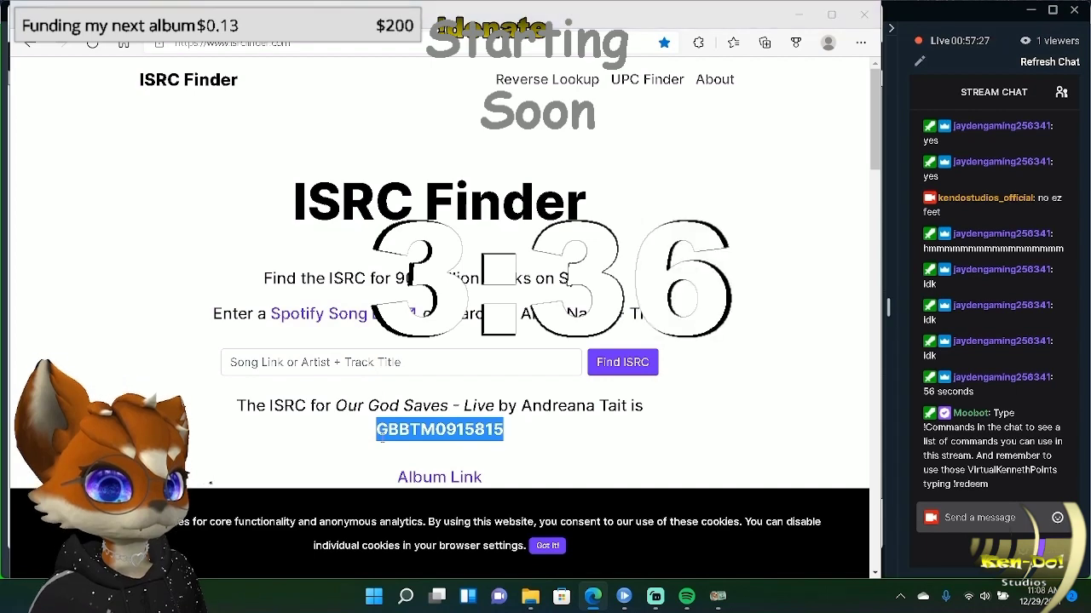
key(alt+Tab)
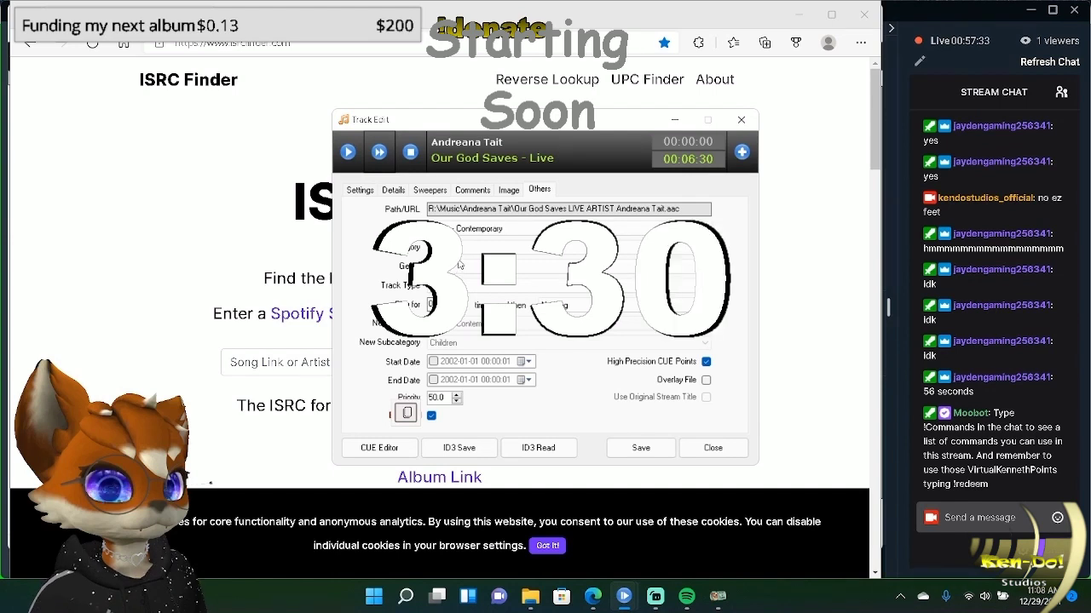
scroll(458, 265, down, 5)
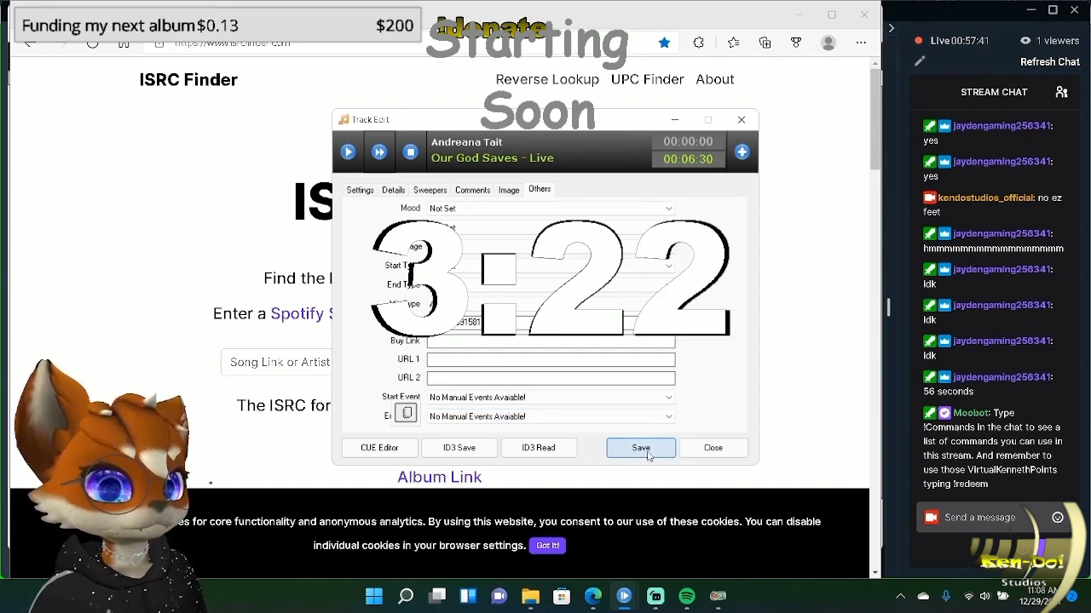
click(648, 455)
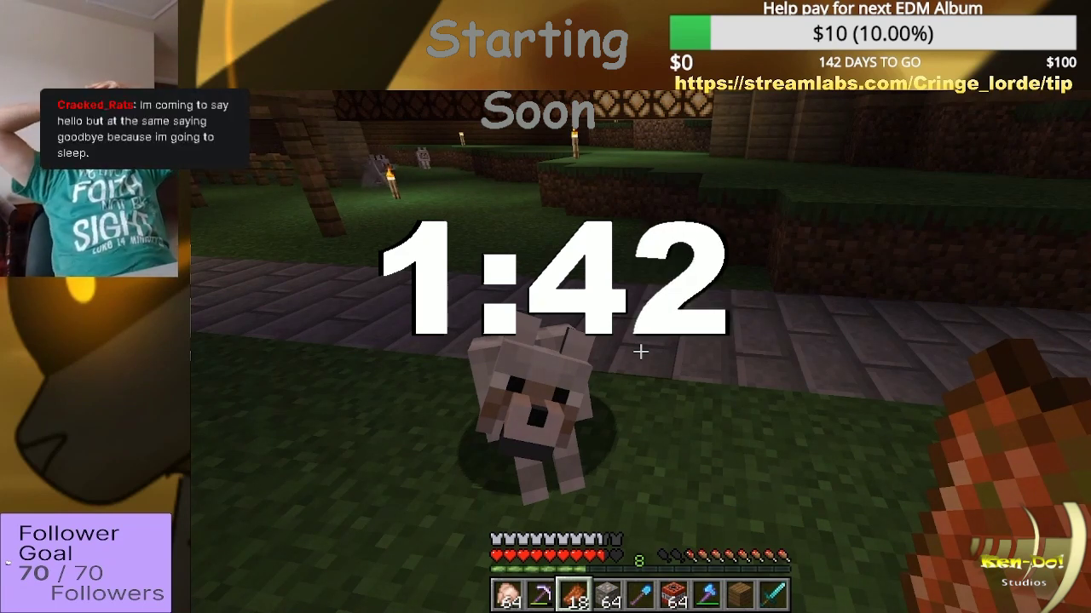
key(e)
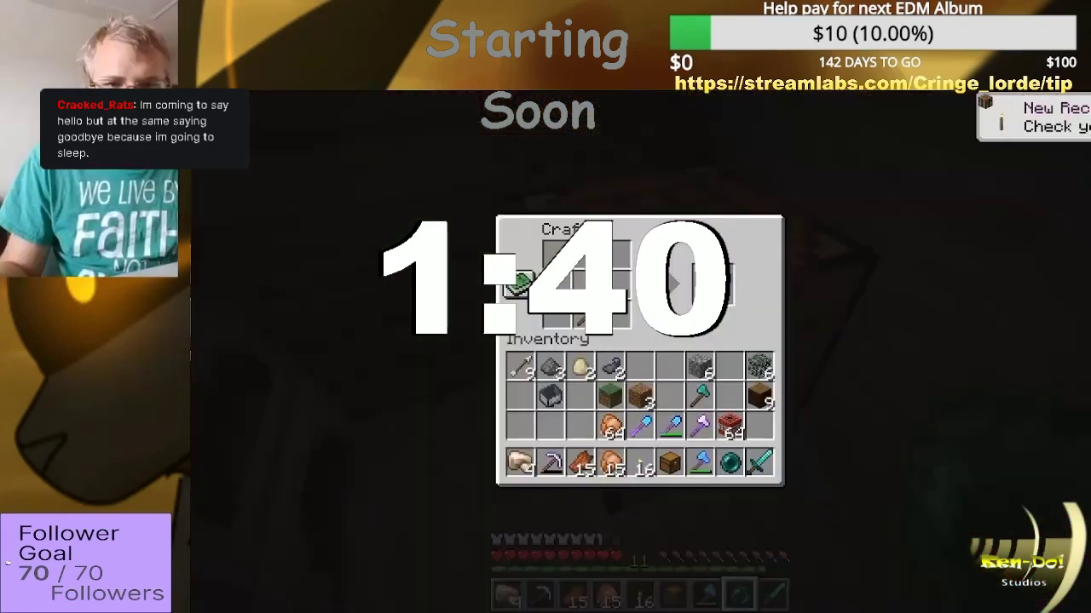
key(e)
scroll(545, 307, up, 3)
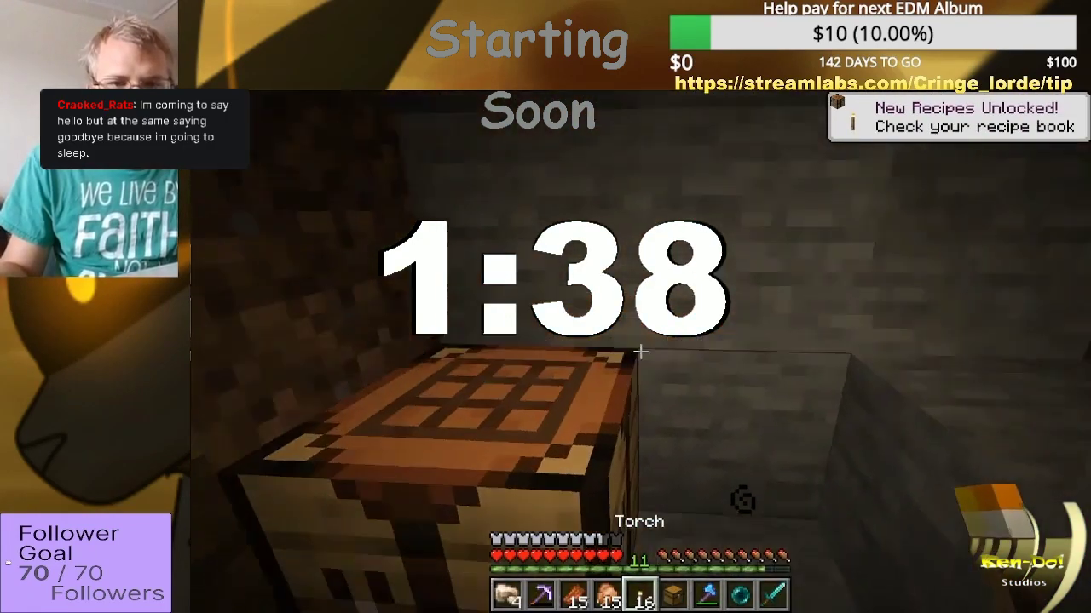
right_click(640, 351)
scroll(640, 351, down, 4)
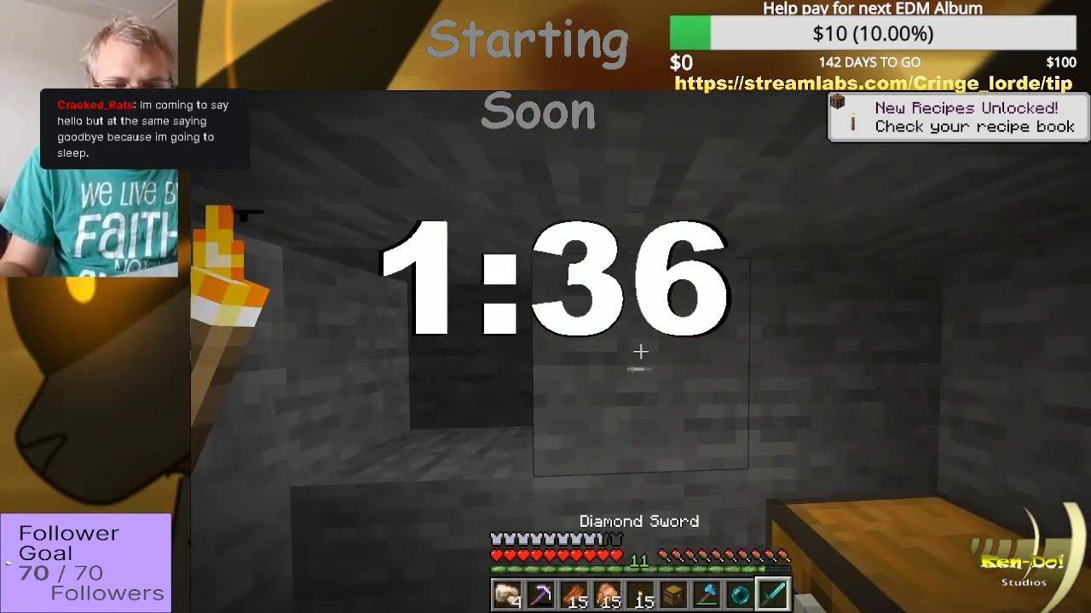
scroll(640, 351, up, 7)
click(640, 351)
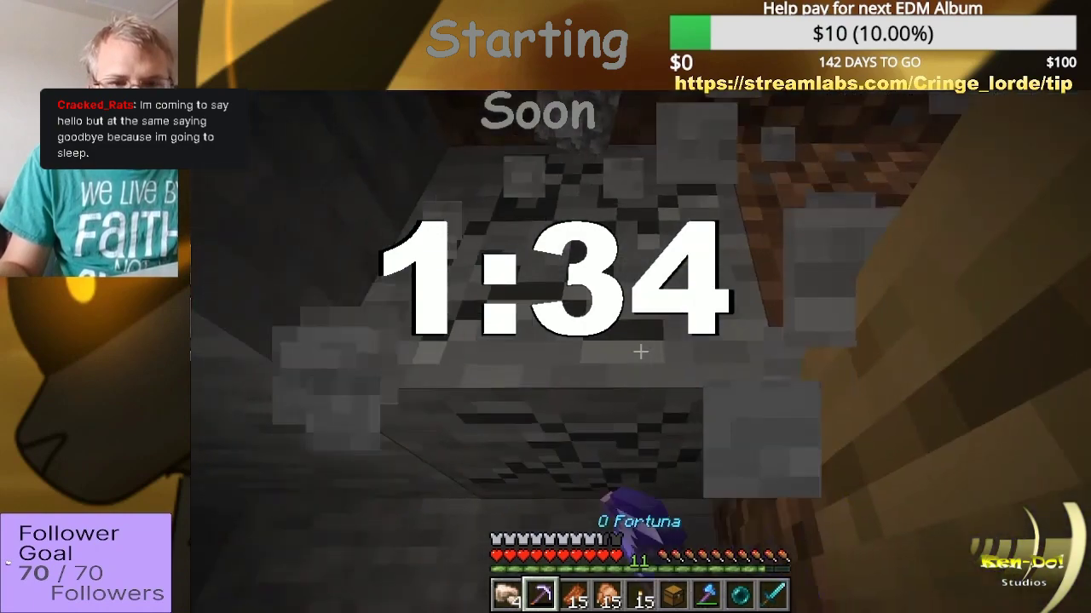
click(640, 351)
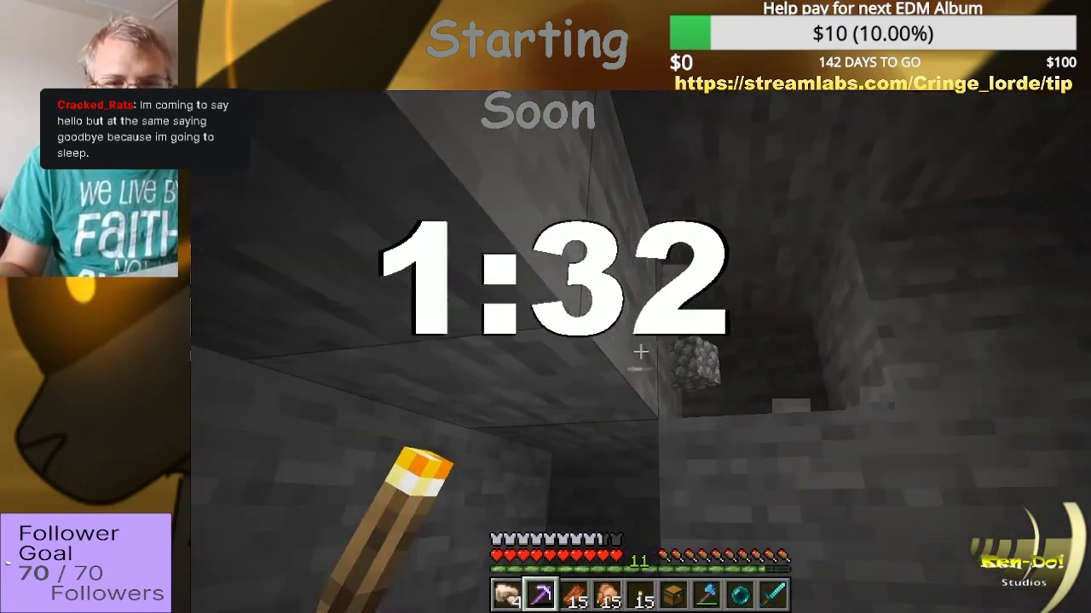
click(640, 351)
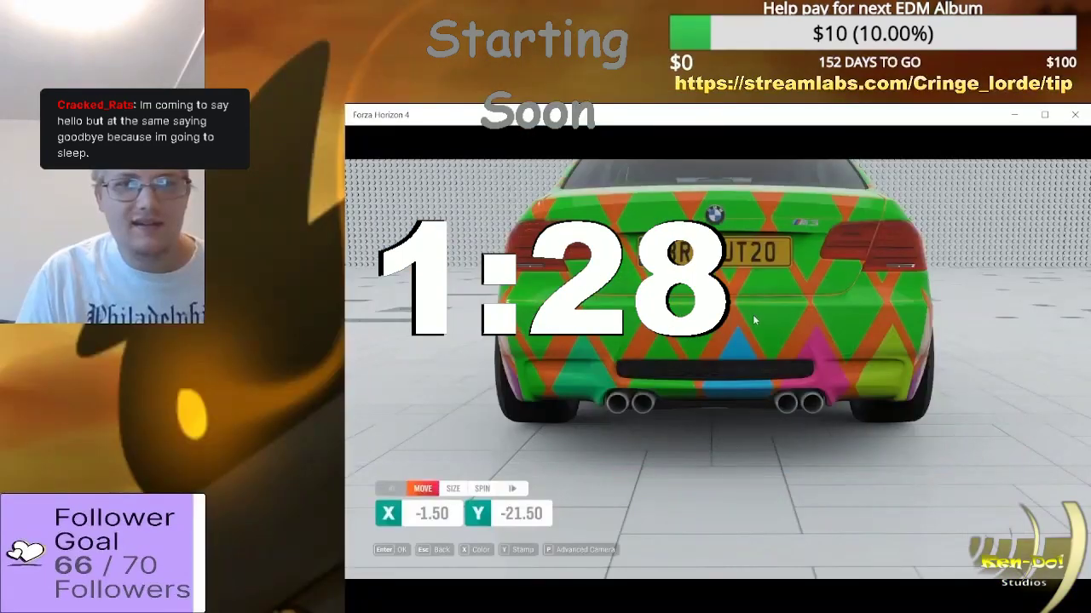
drag(716, 323, 748, 299)
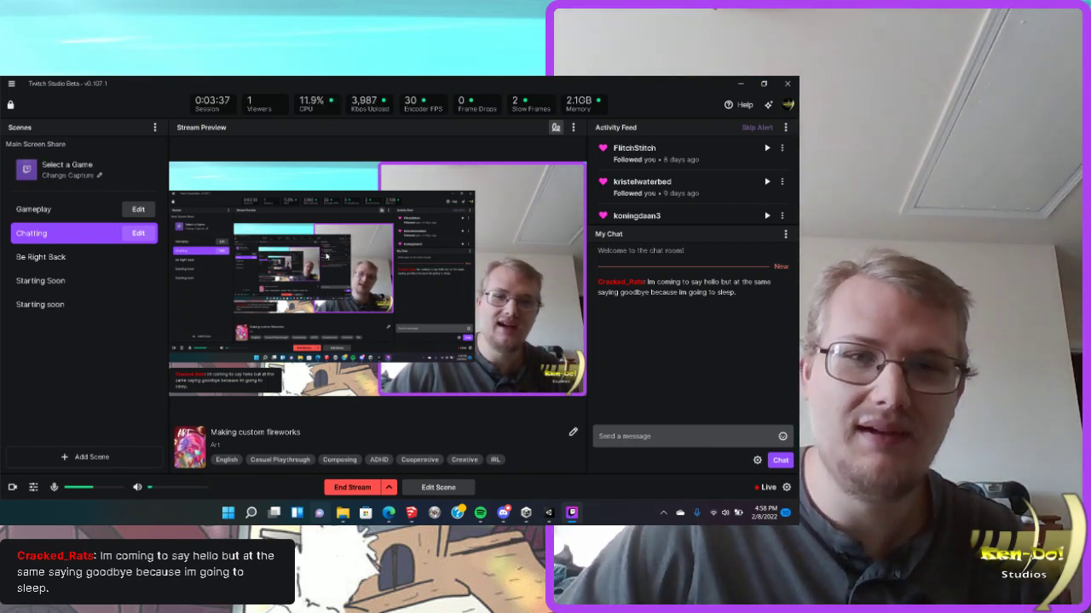
Shrink the Screen Share layer of the Chatting scene so it ends at the webcam frame's edge, and save the scene.
click(140, 233)
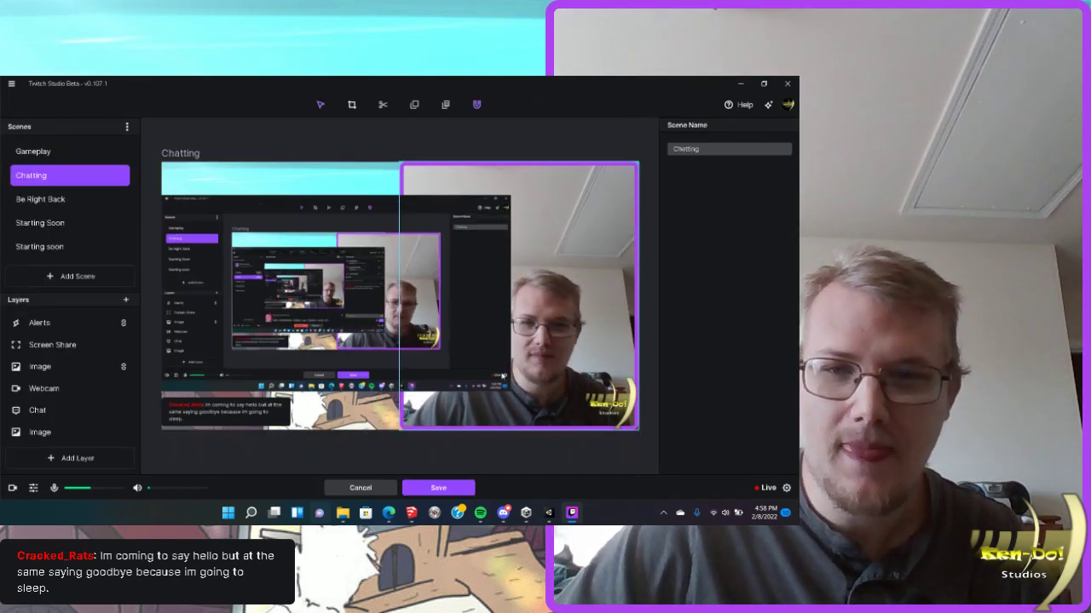
click(53, 345)
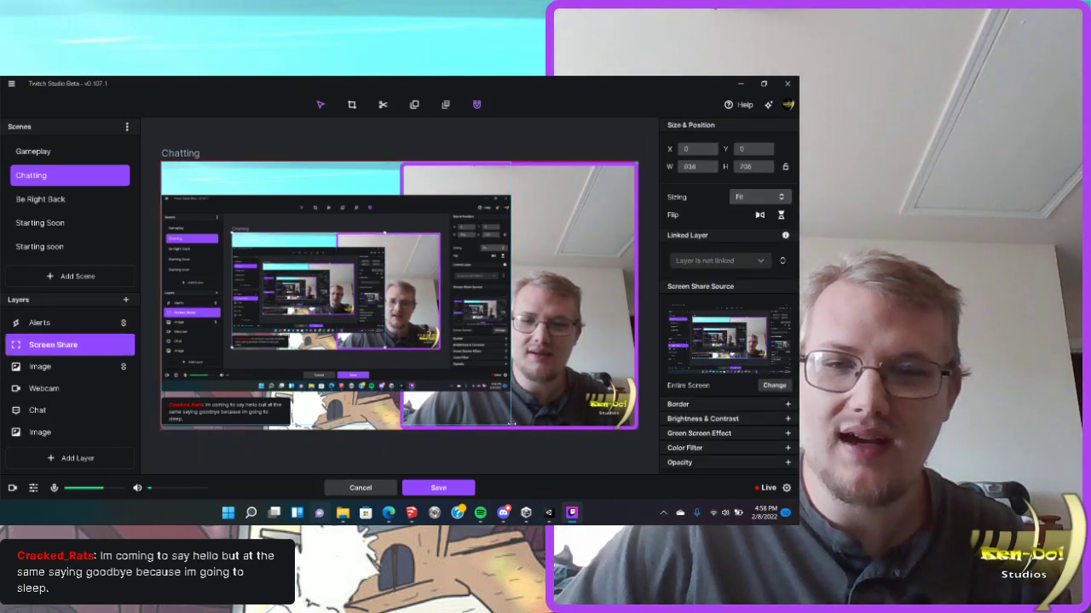
mouse_move(510, 425)
mouse_down()
mouse_move(429, 441)
mouse_move(402, 432)
mouse_up()
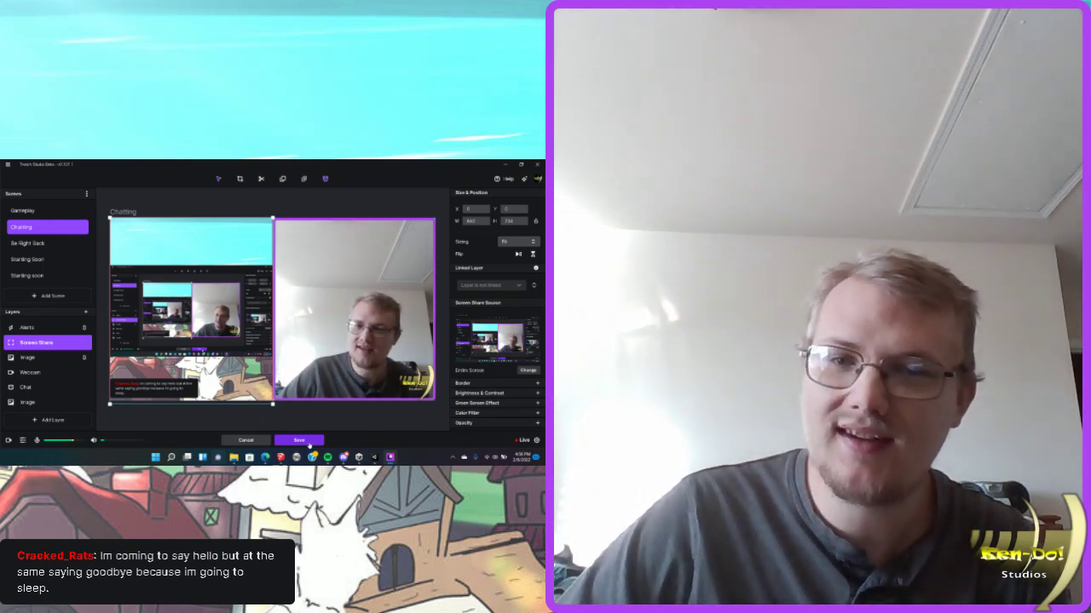
click(309, 442)
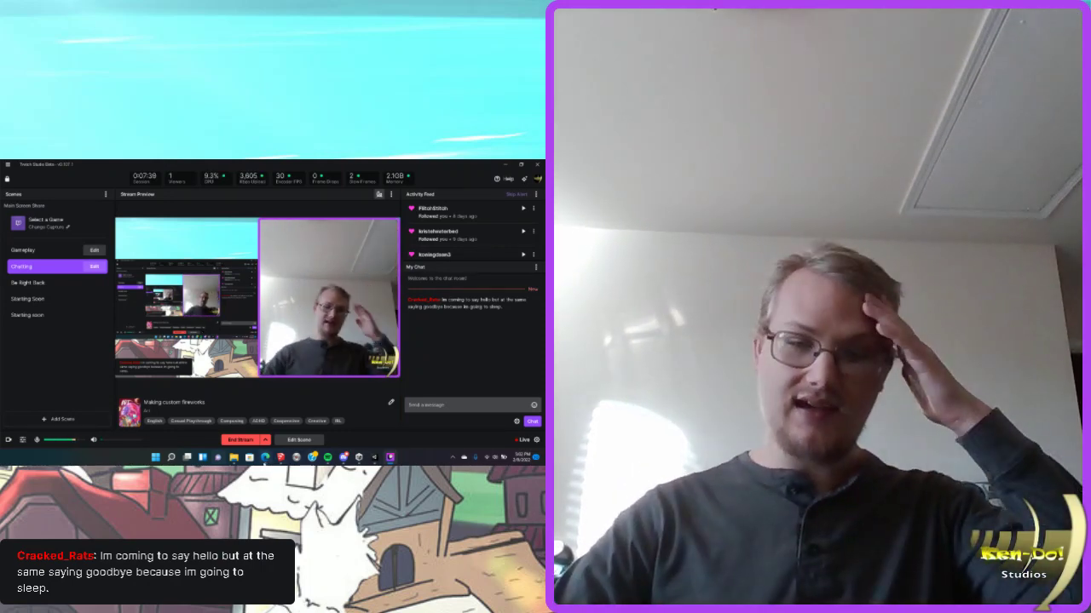
Switch to the Discord app and open the latest stream announcement in am-i-streaming for editing, selecting all its text.
mouse_move(265, 457)
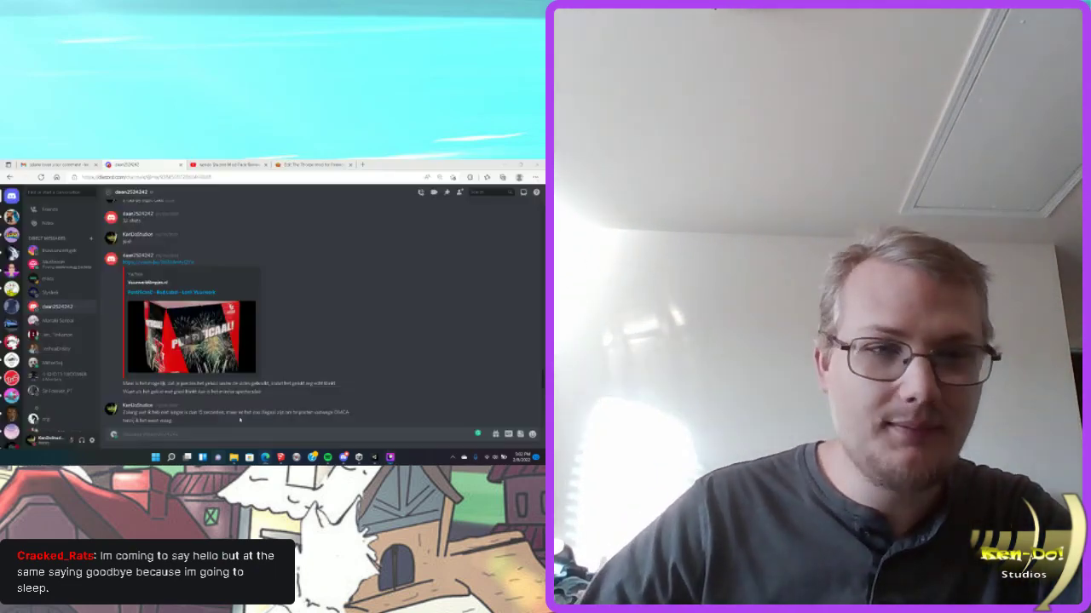
click(260, 422)
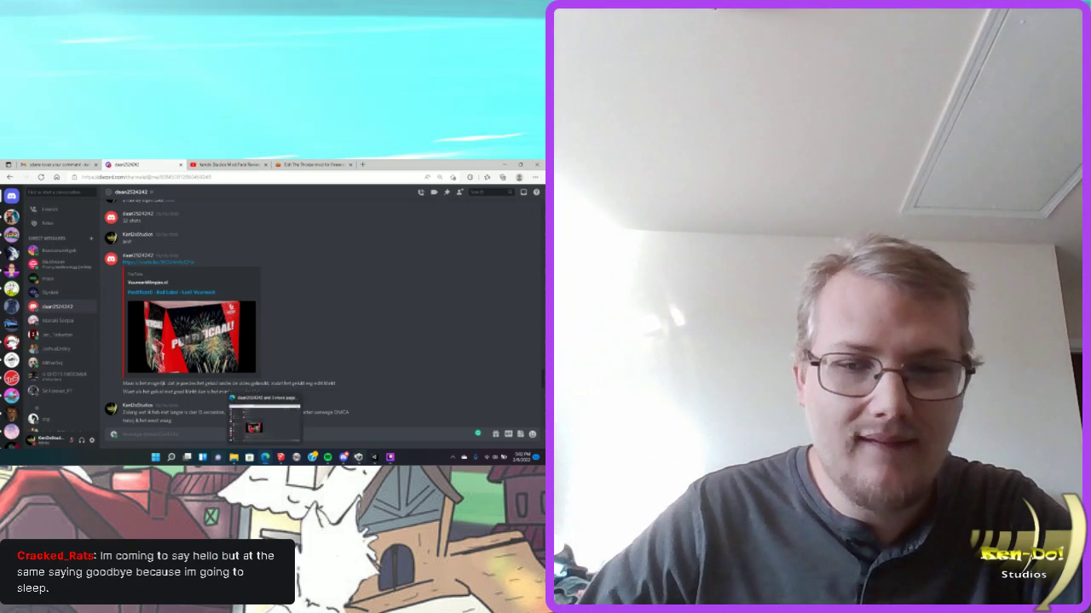
mouse_move(343, 458)
click(348, 431)
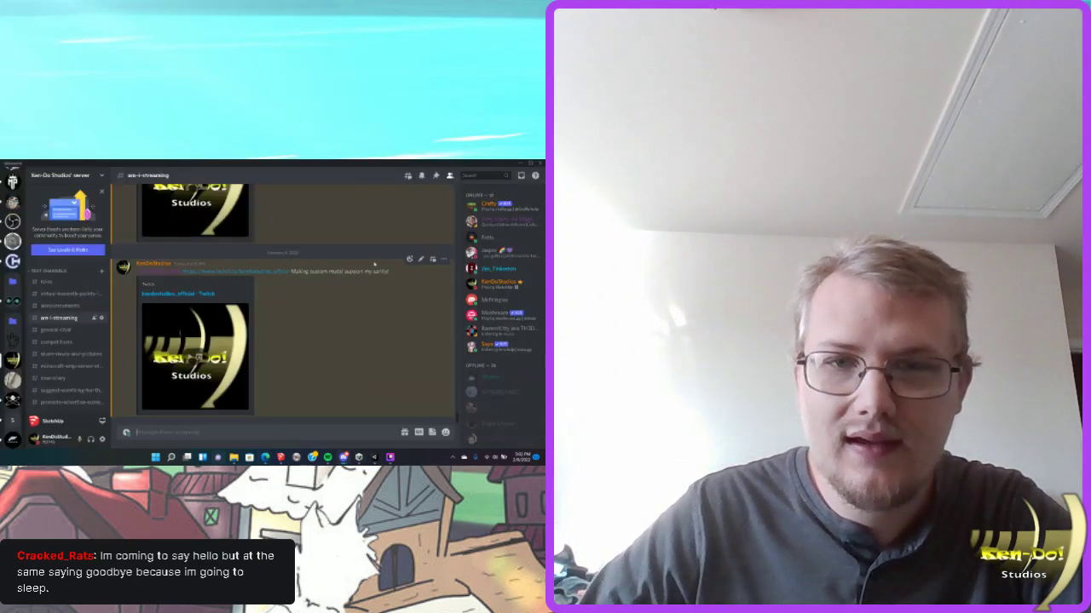
click(420, 259)
key(ctrl+a)
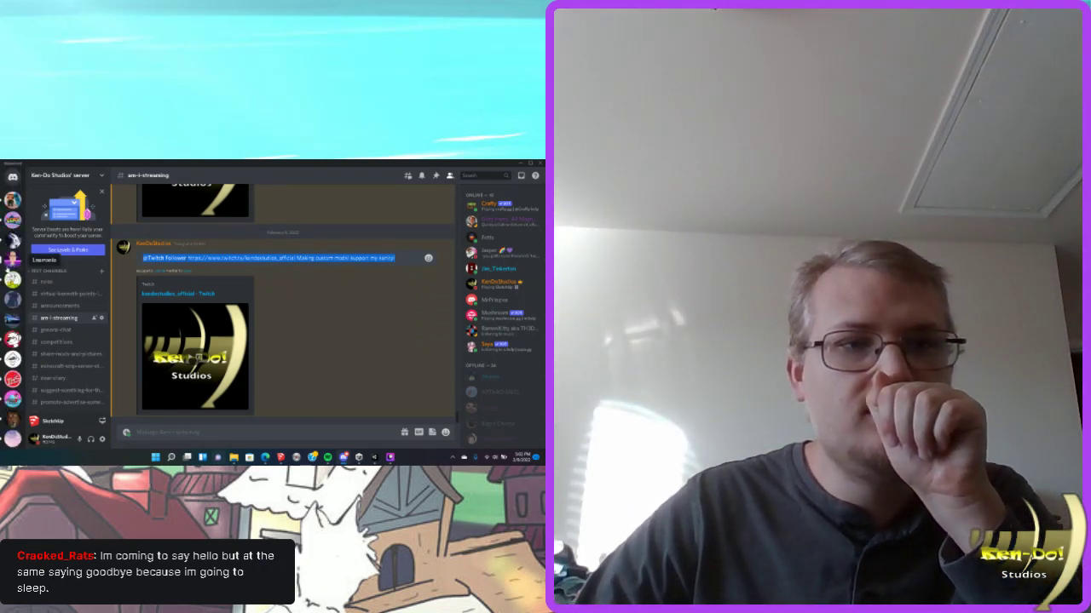
Reply "sketchup" to the newest message about a firecracker model in the Laumania server's 3d-models channel.
click(13, 259)
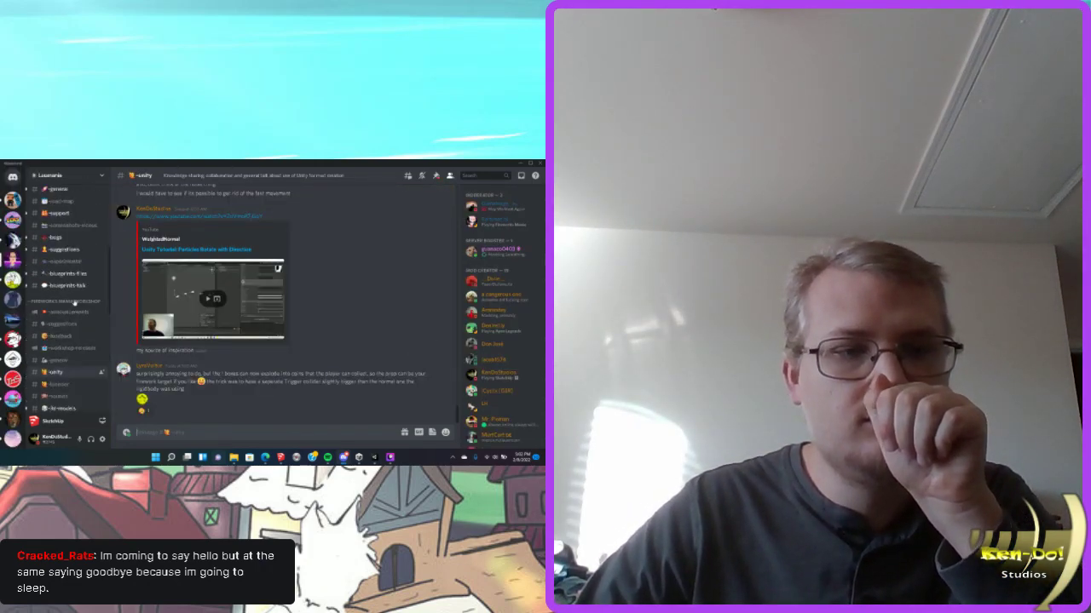
click(63, 408)
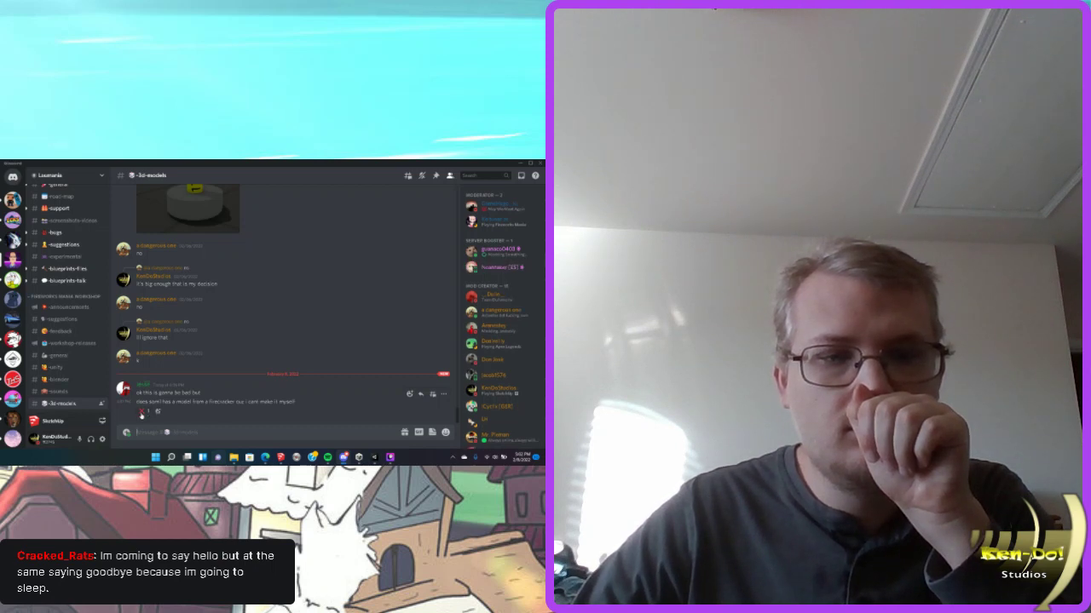
mouse_move(141, 413)
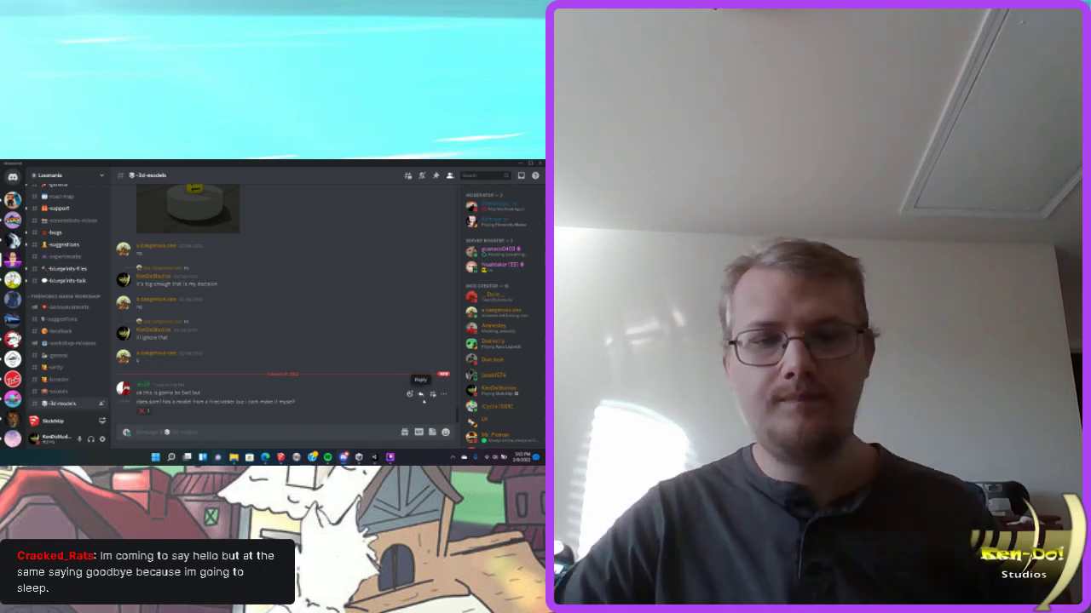
click(420, 380)
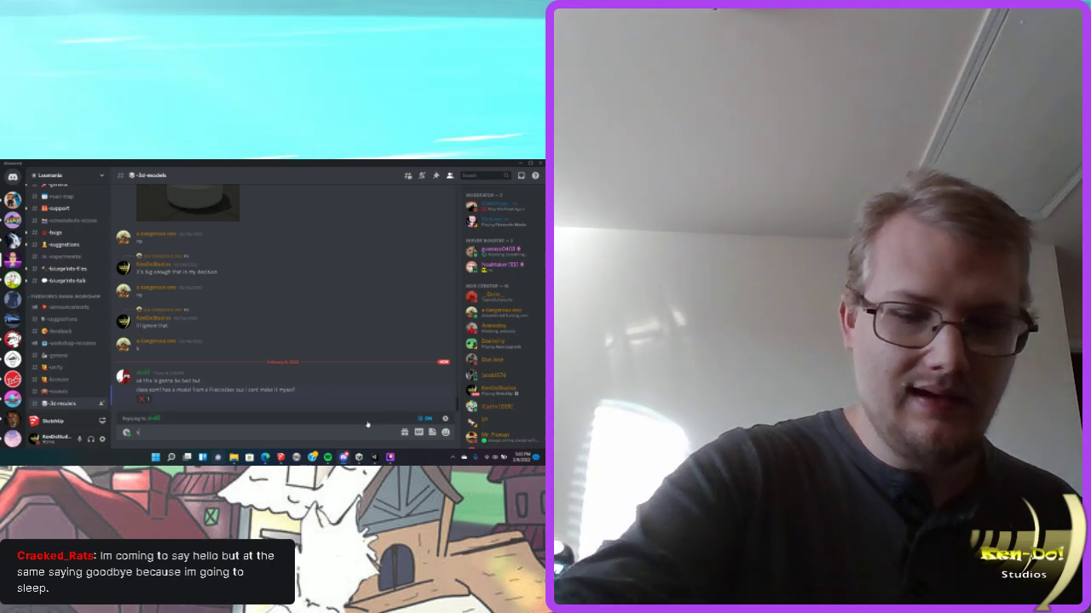
text(sus)
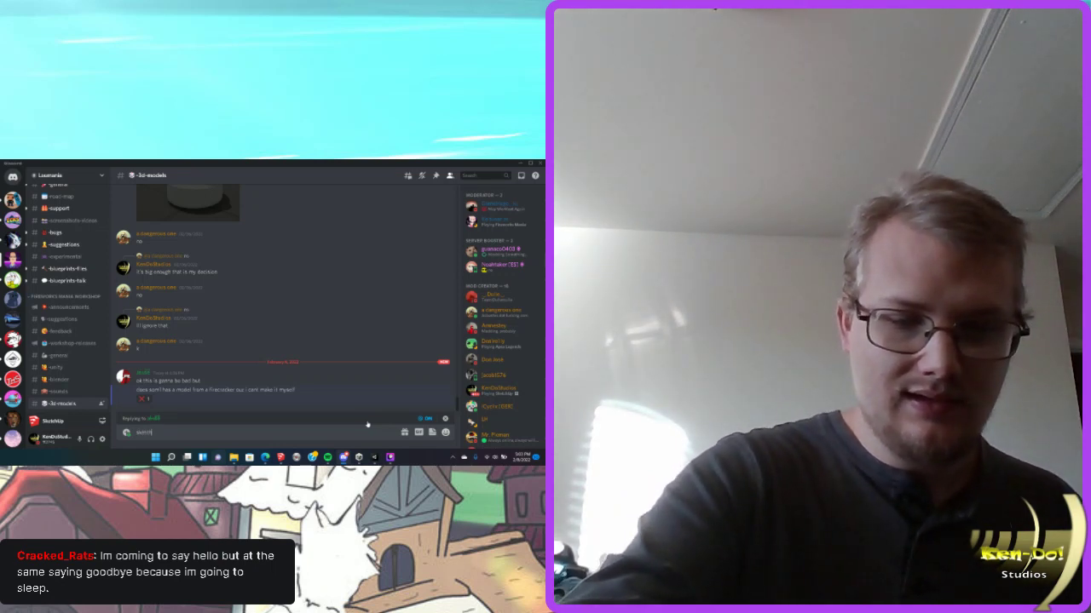
key(Return)
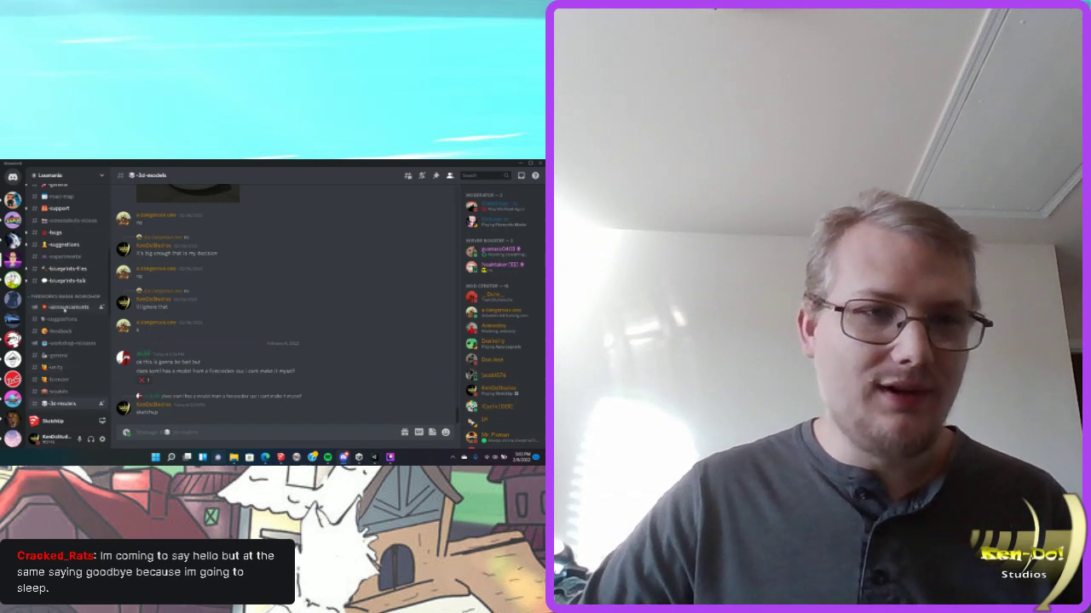
Post the copied Twitch stream announcement about making custom mods in the Laumania server's promotion channel.
scroll(68, 307, up, 2)
click(63, 230)
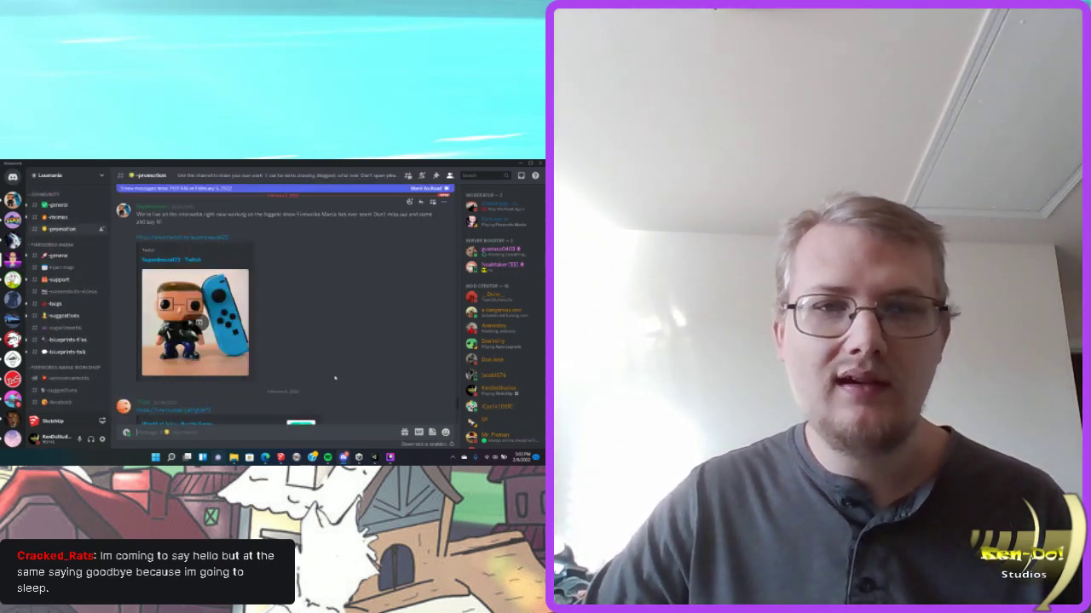
scroll(335, 377, down, 5)
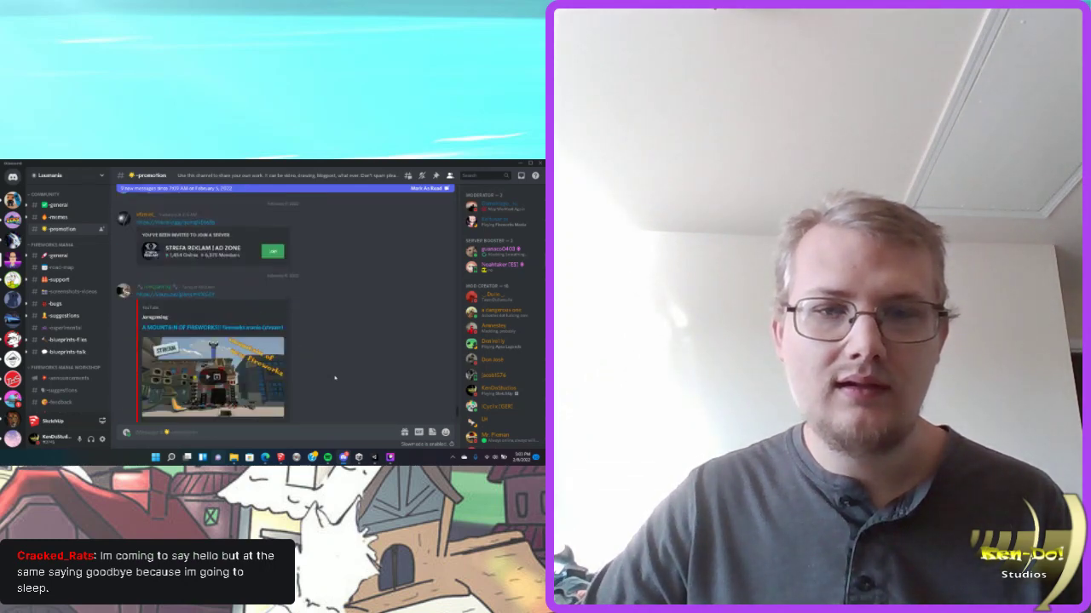
scroll(335, 378, down, 2)
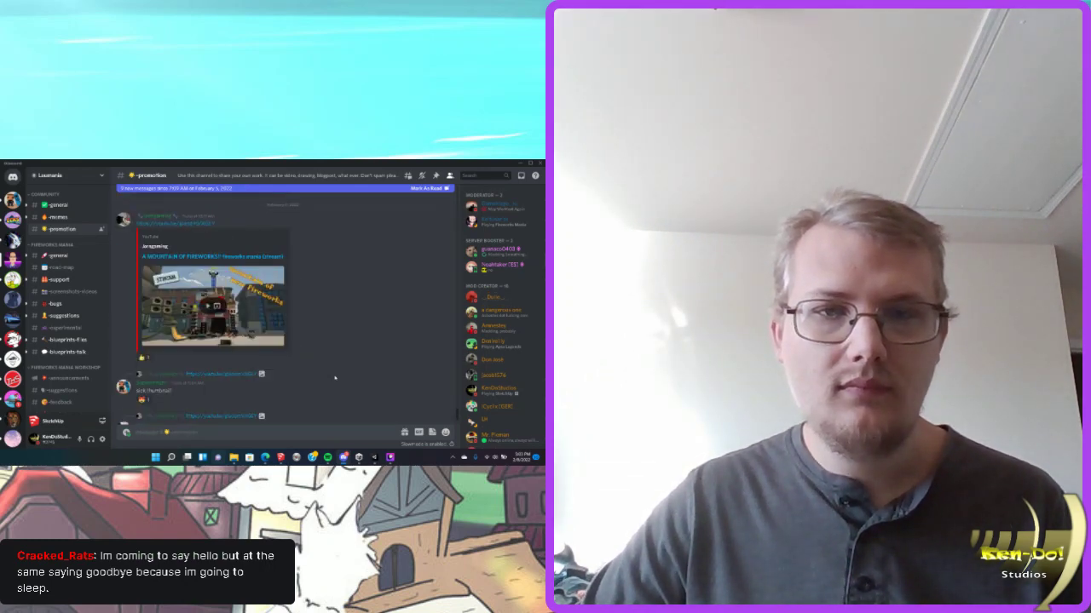
scroll(335, 377, down, 3)
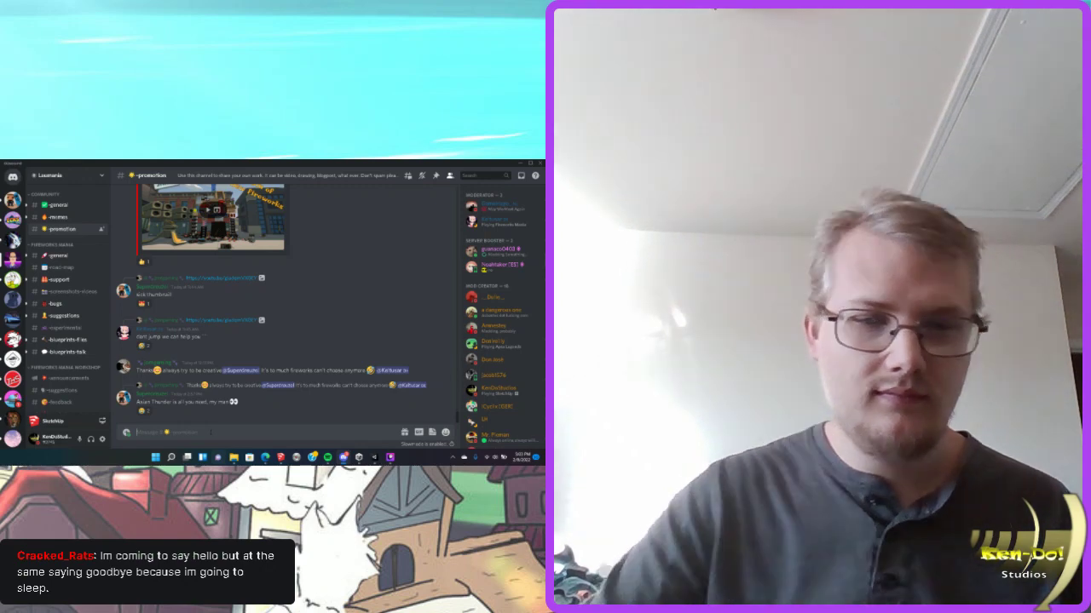
key(ctrl+v)
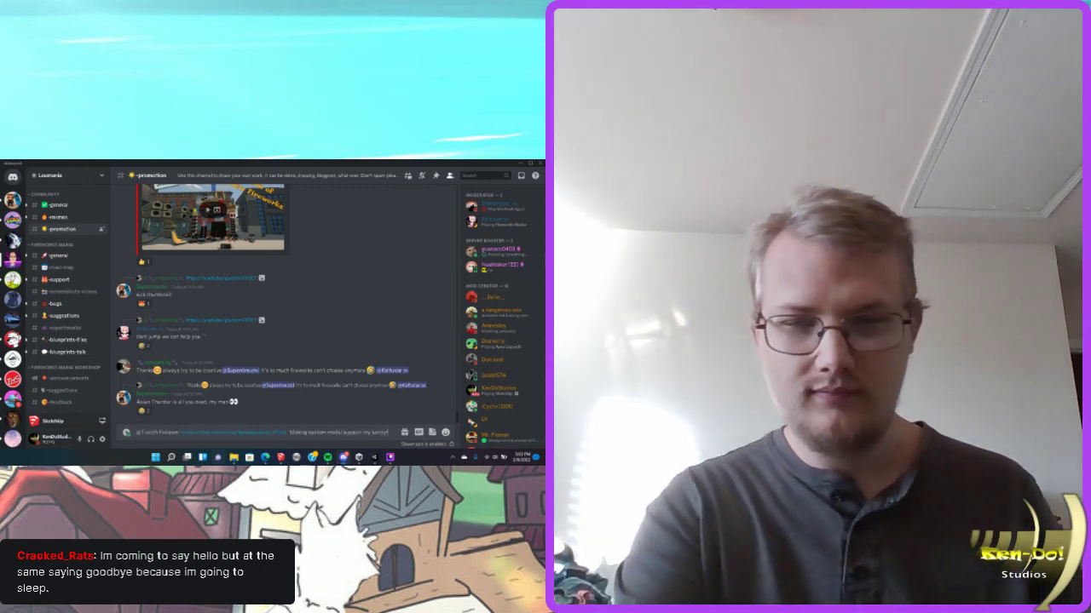
key(Return)
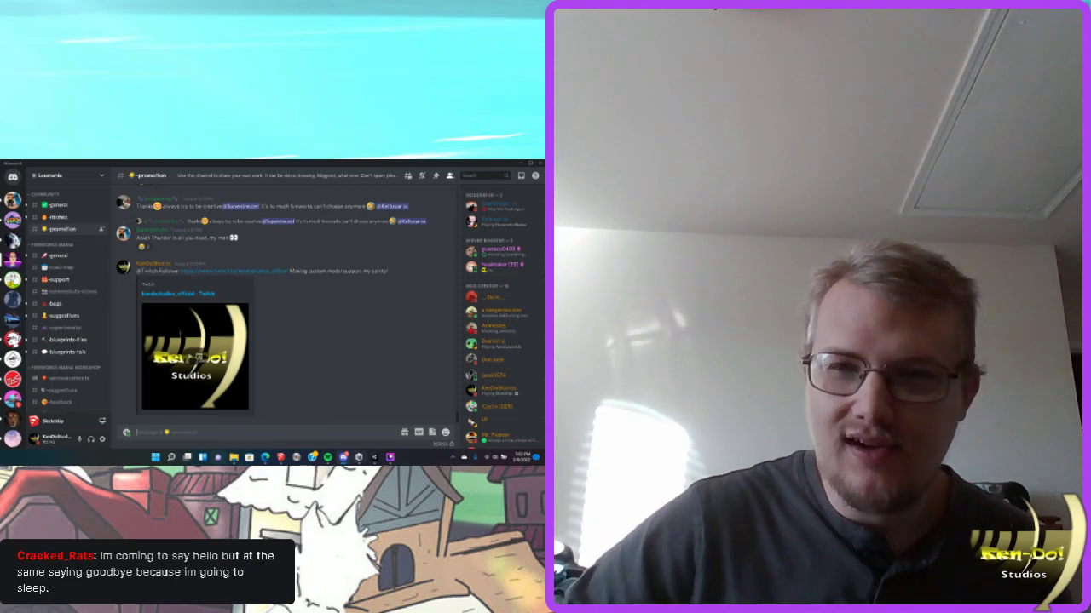
Switch to Twitch Studio, edit the Chatting scene and narrow the Webcam layer to about a quarter of the canvas width.
mouse_move(375, 458)
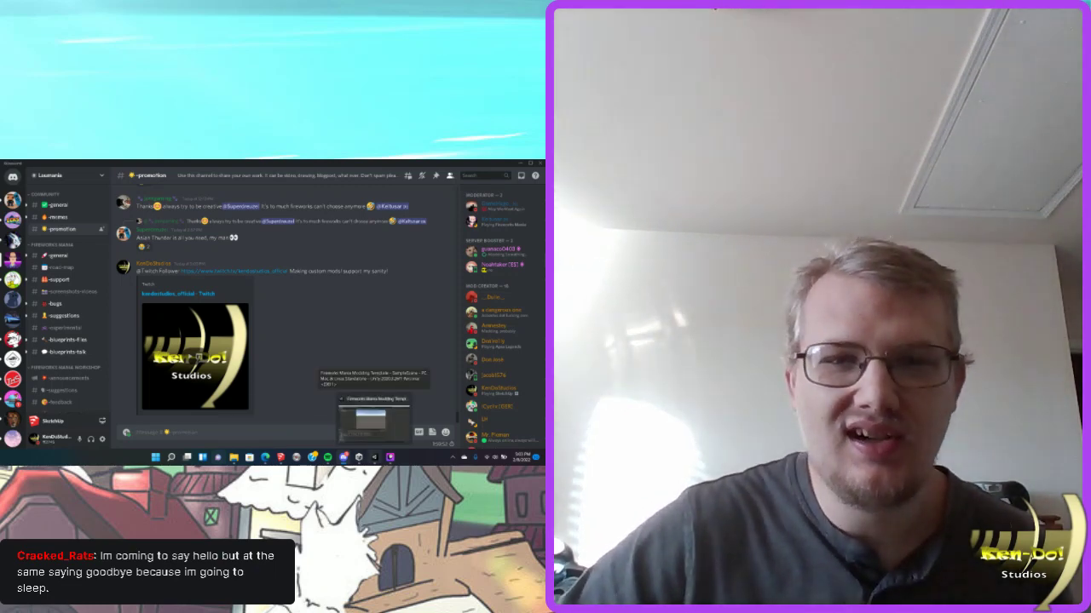
click(391, 437)
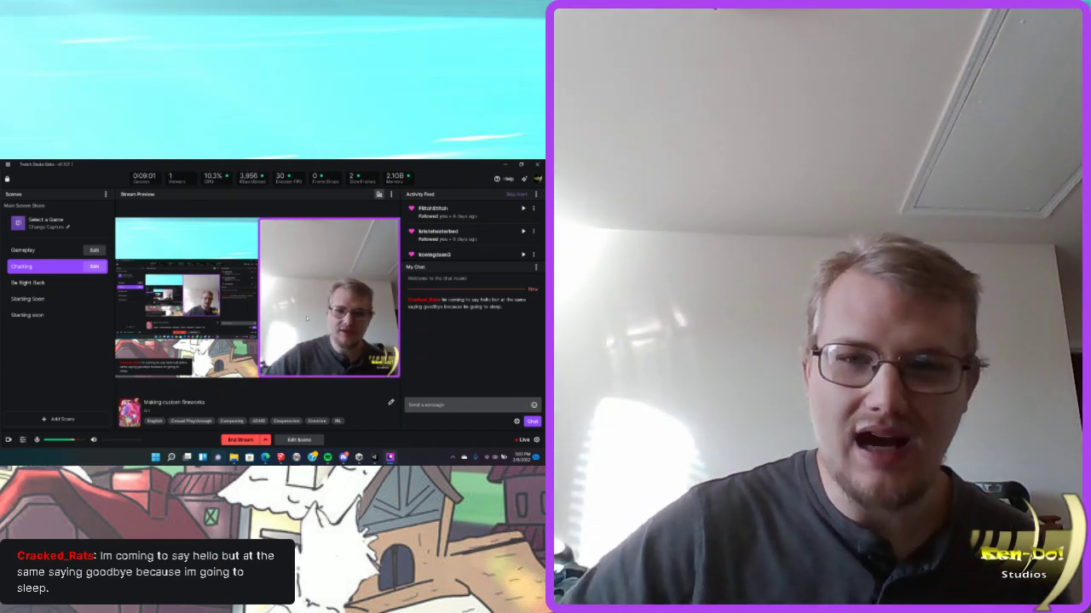
click(94, 266)
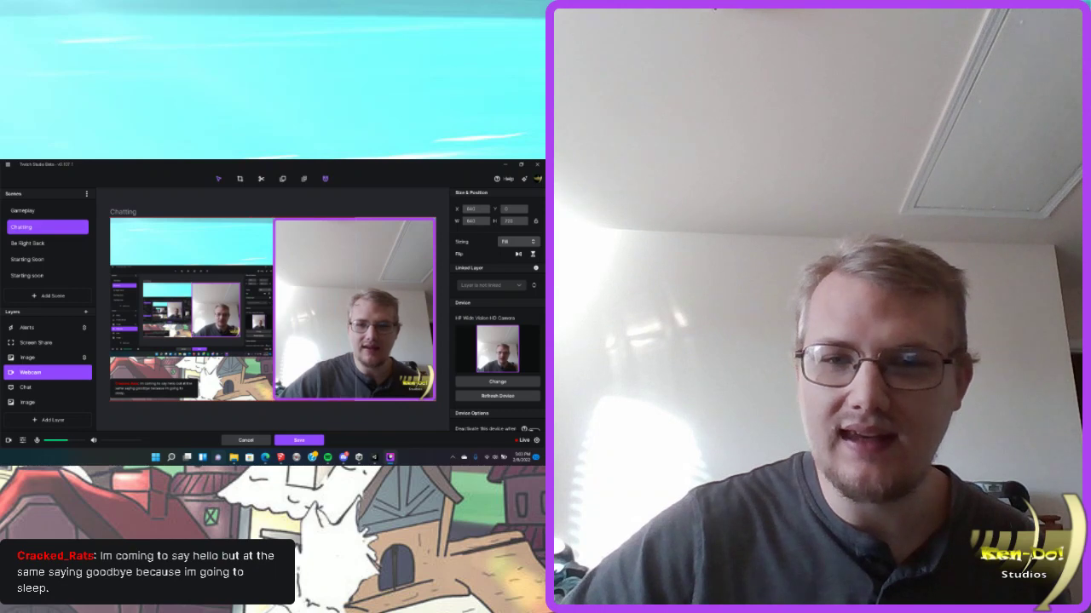
drag(273, 309, 356, 308)
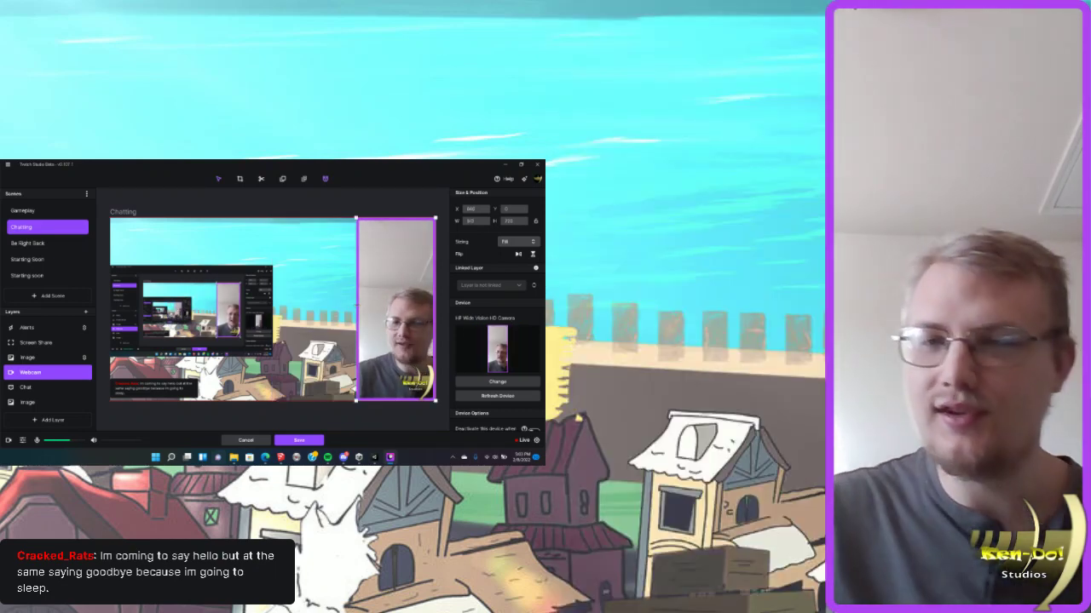
Widen the Screen Share layer of the Chatting scene until it meets the narrowed webcam frame, and save the scene.
click(253, 298)
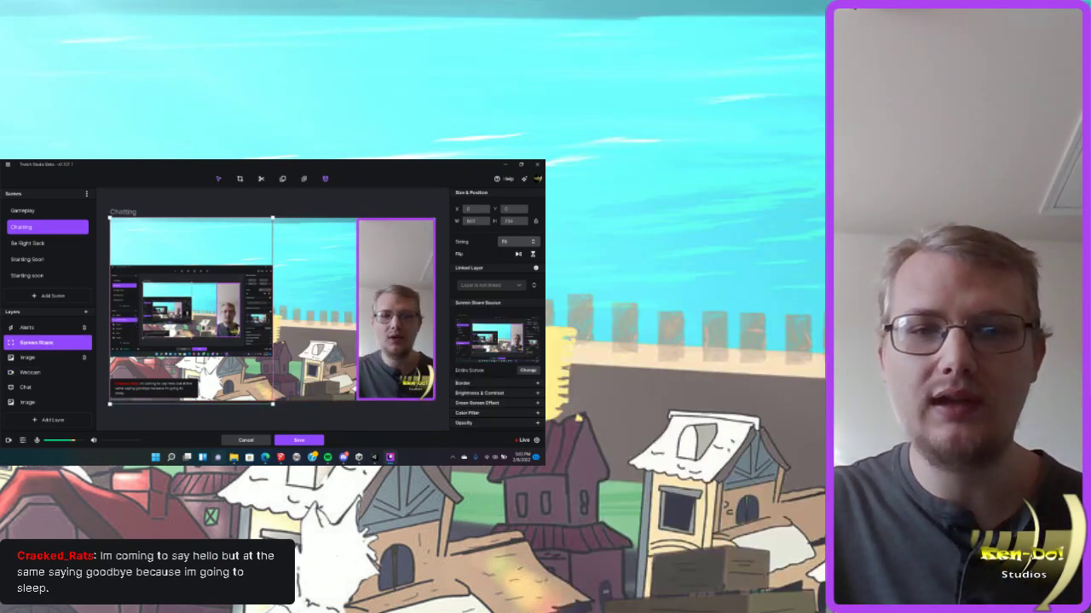
drag(273, 311, 356, 315)
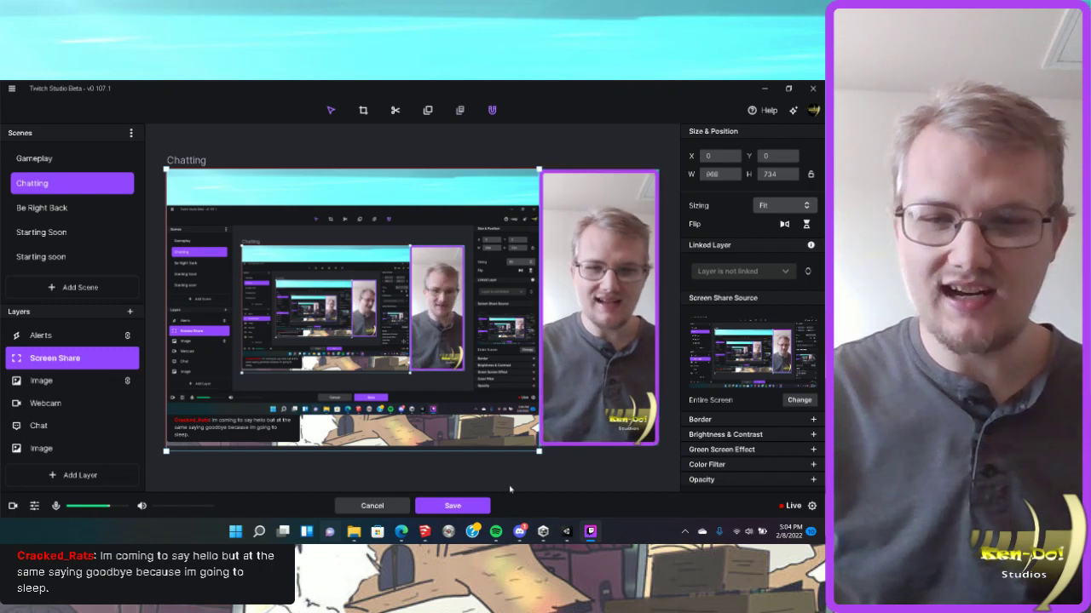
click(452, 506)
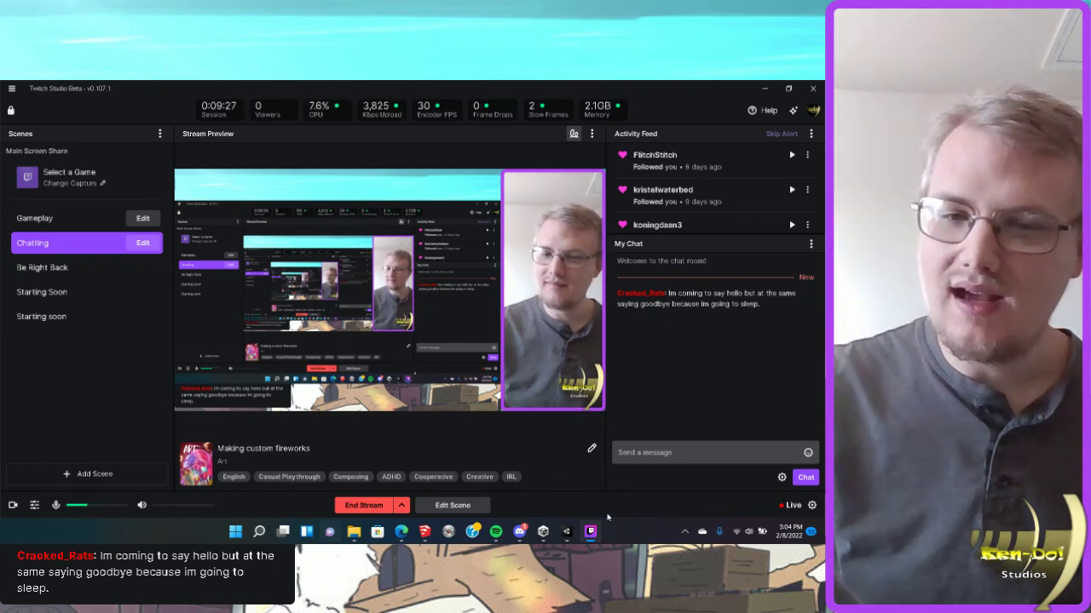
Switch to the Discord chat in Microsoft Edge, play the Pontificaal! firework video to 0:03 and examine the cake full screen.
mouse_move(424, 532)
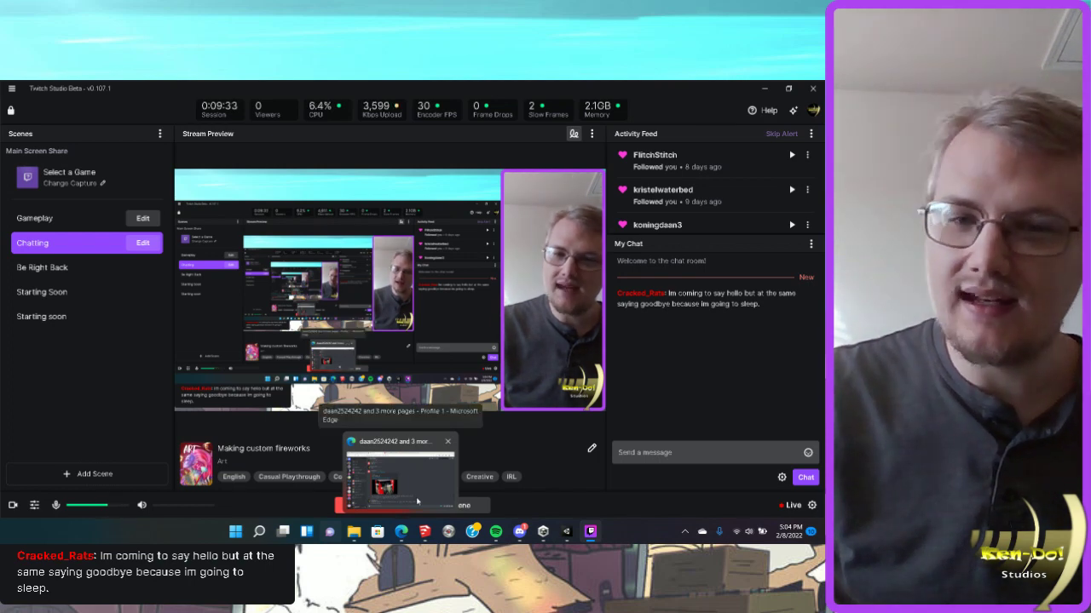
click(404, 506)
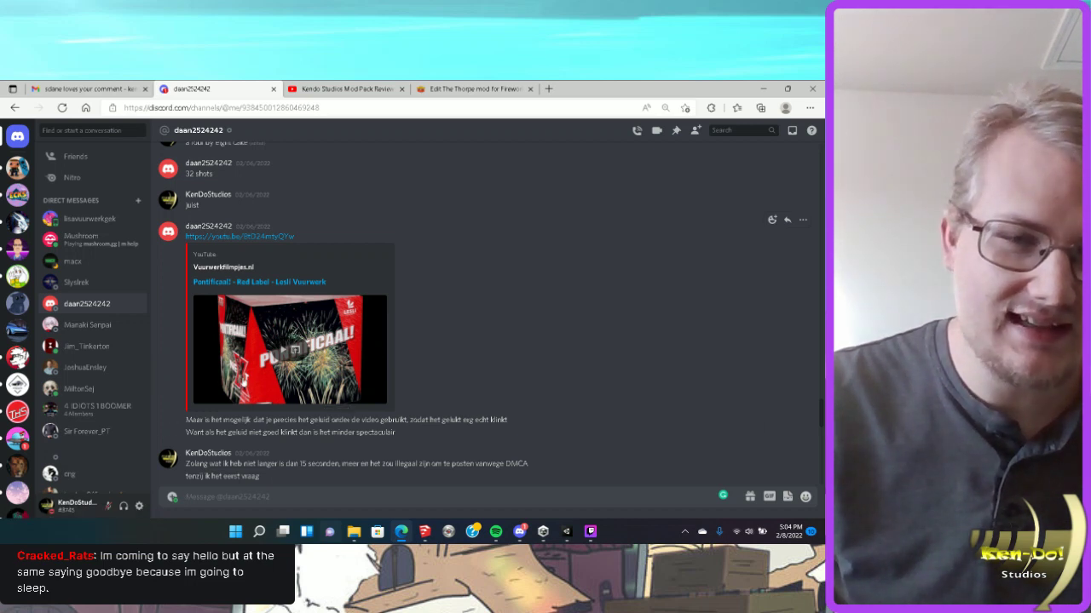
click(284, 353)
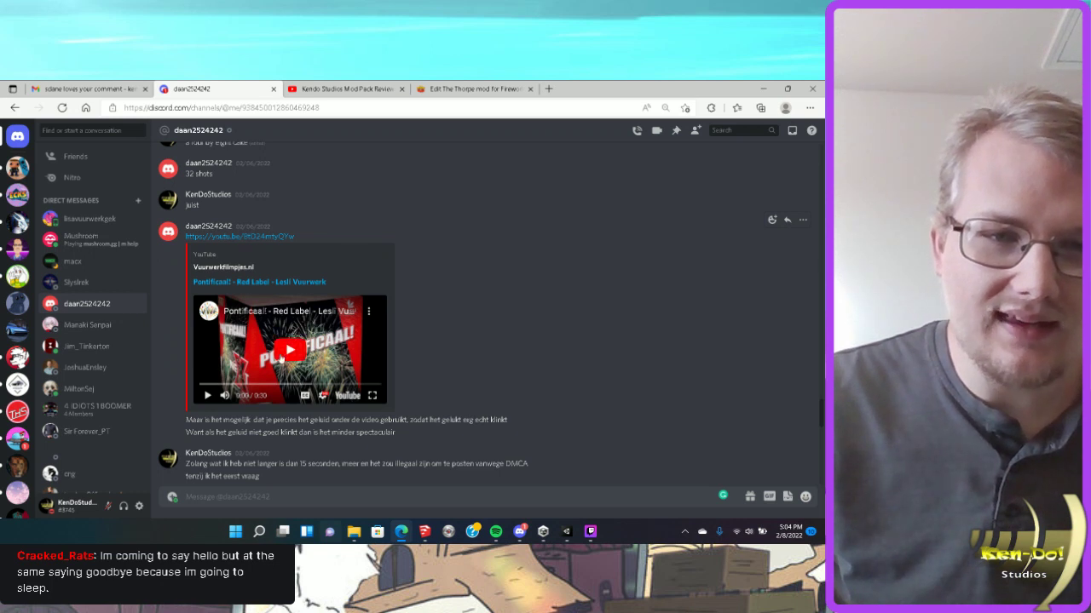
click(281, 359)
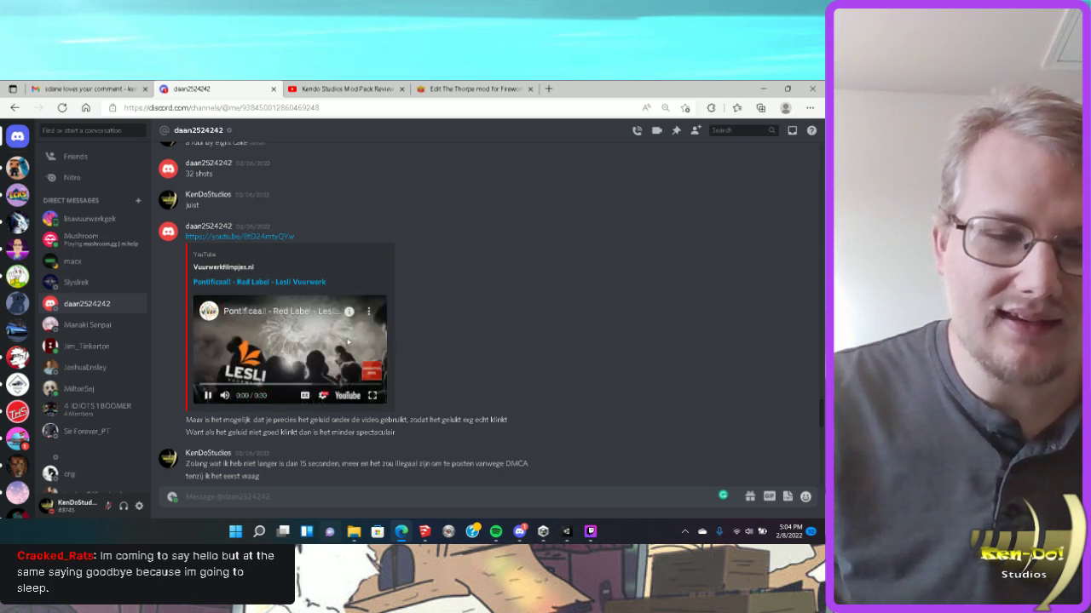
click(209, 395)
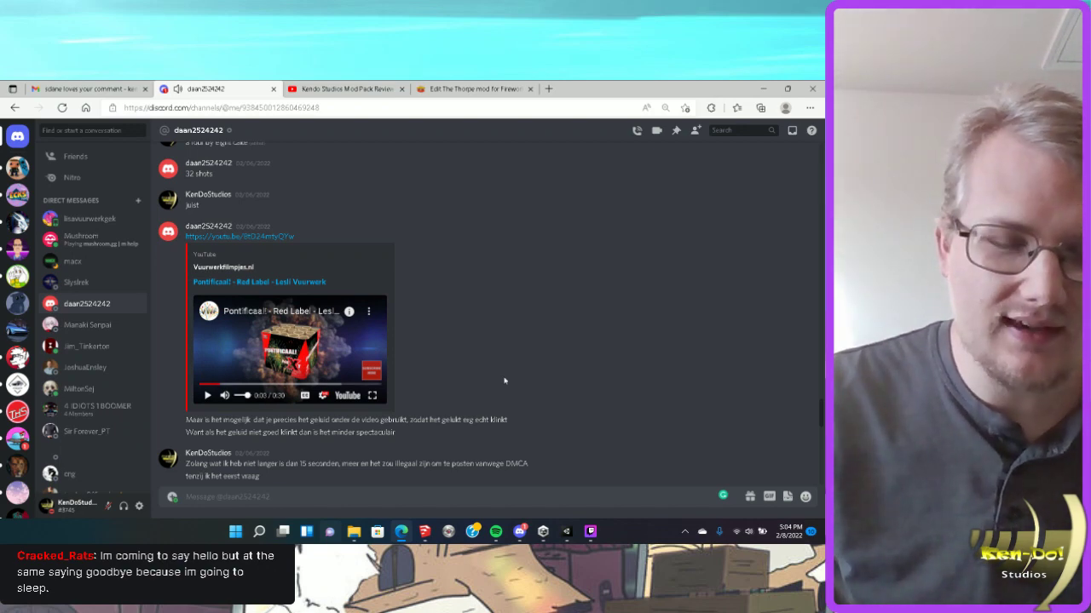
click(372, 396)
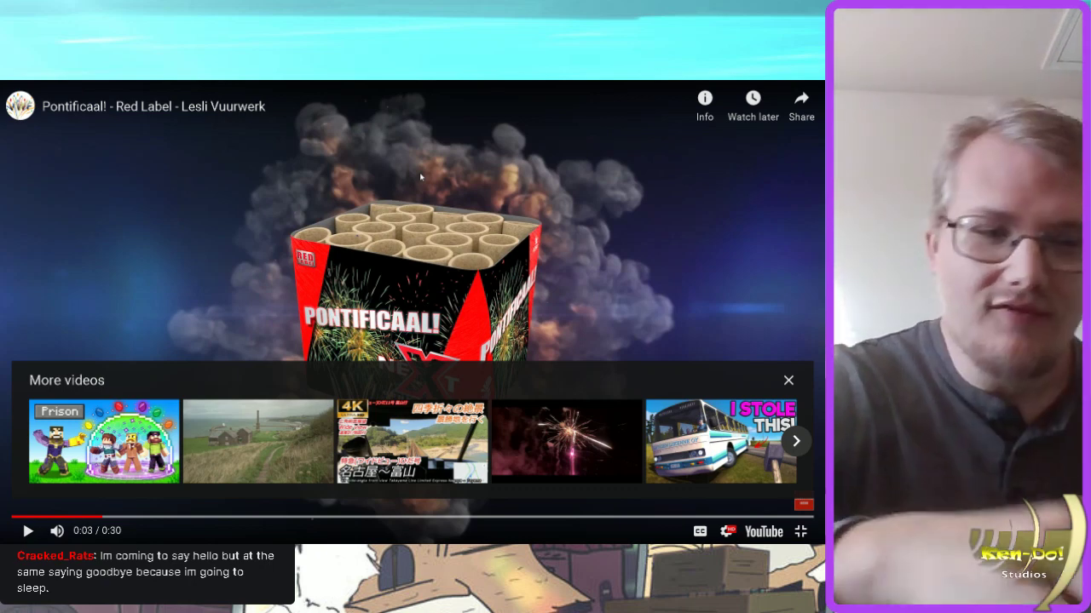
key(Escape)
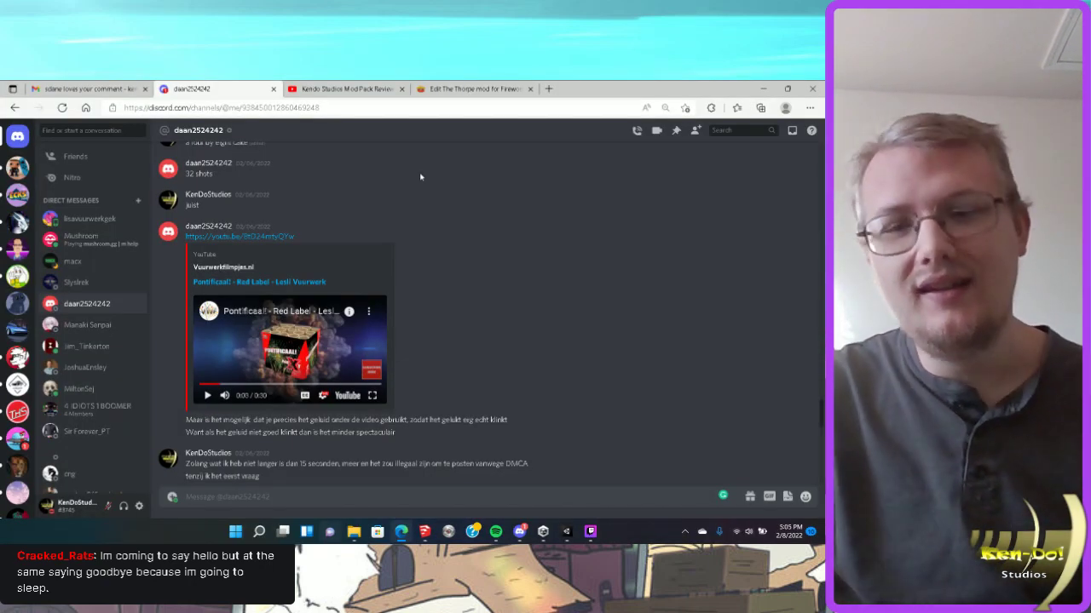
Switch to SketchUp, close the Materials palette and resize the window so Twitch Studio's activity feed and chat show beside it.
click(426, 534)
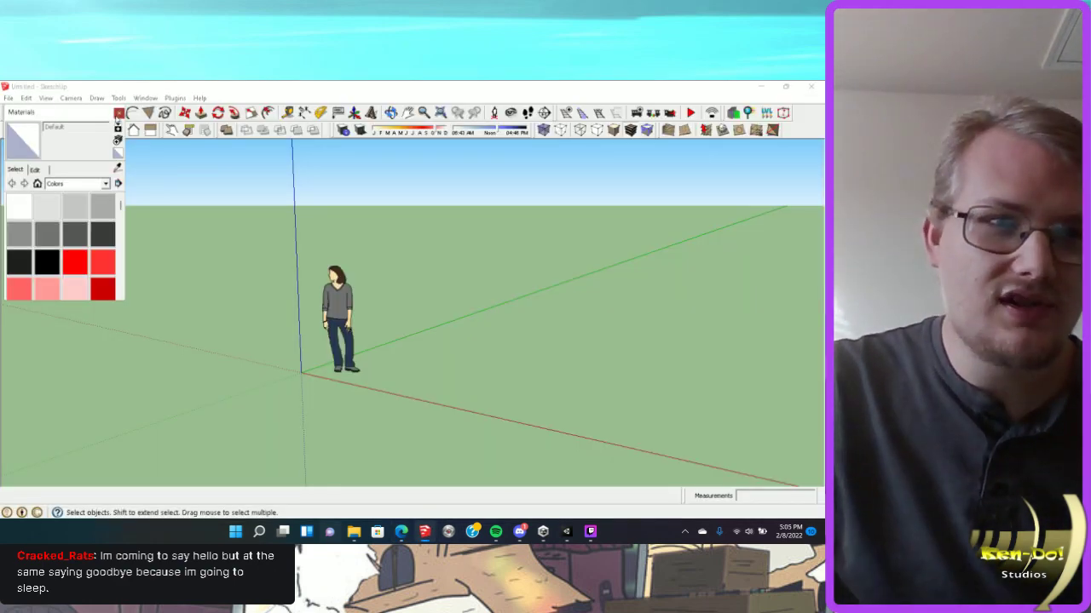
click(119, 113)
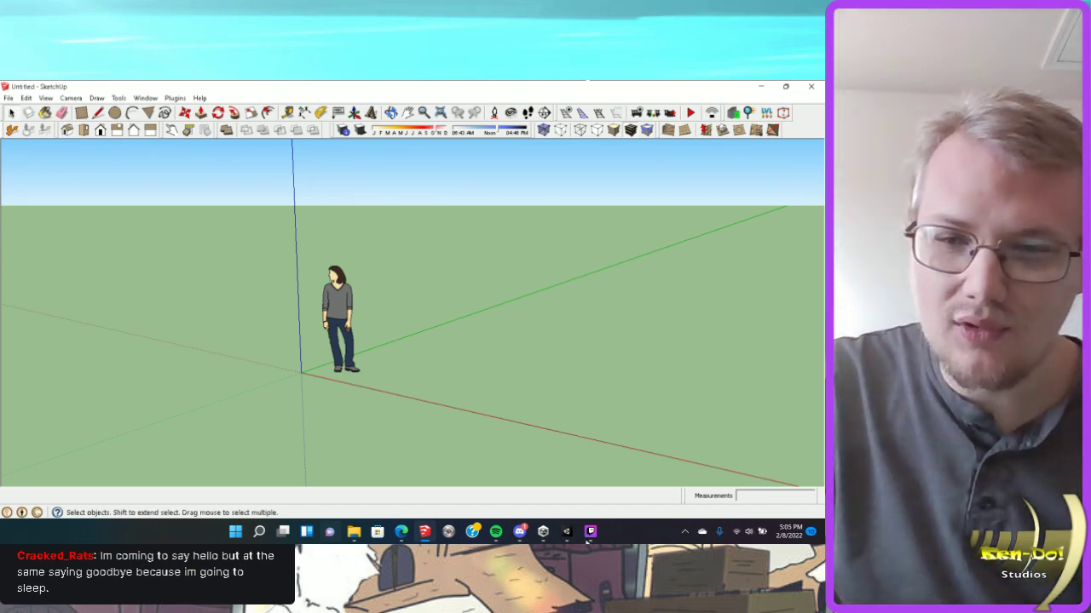
mouse_move(592, 535)
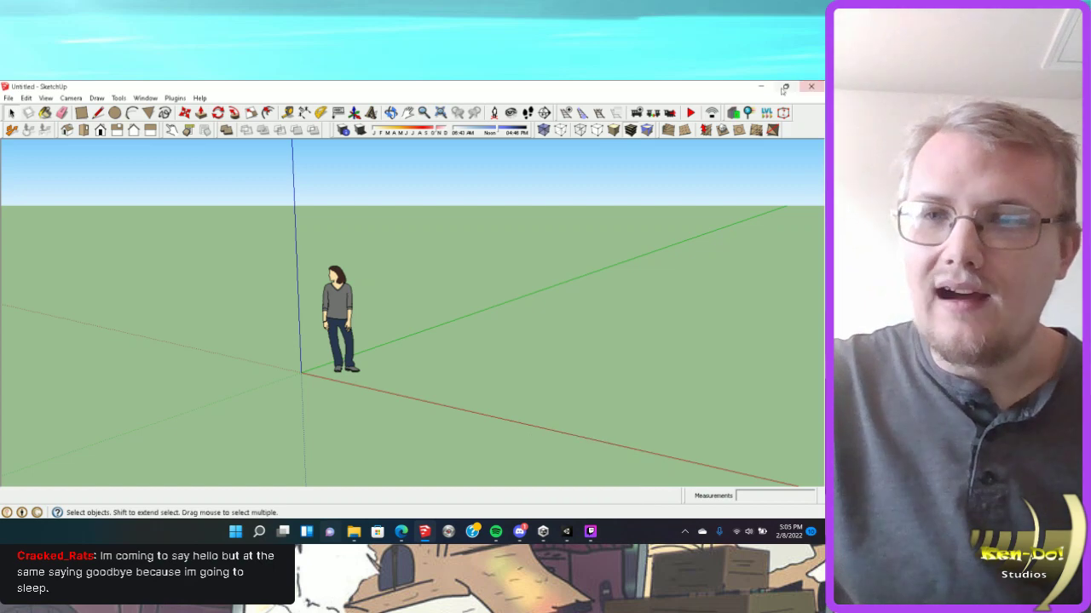
mouse_move(334, 84)
mouse_down()
mouse_move(361, 95)
mouse_move(341, 94)
mouse_up()
drag(787, 256, 470, 255)
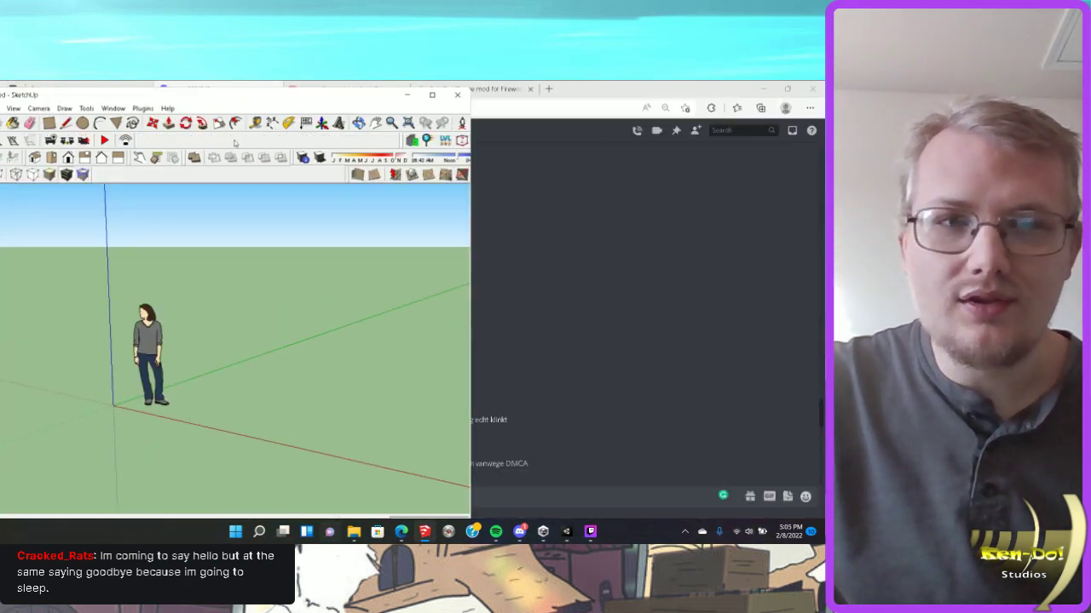
drag(287, 98, 316, 92)
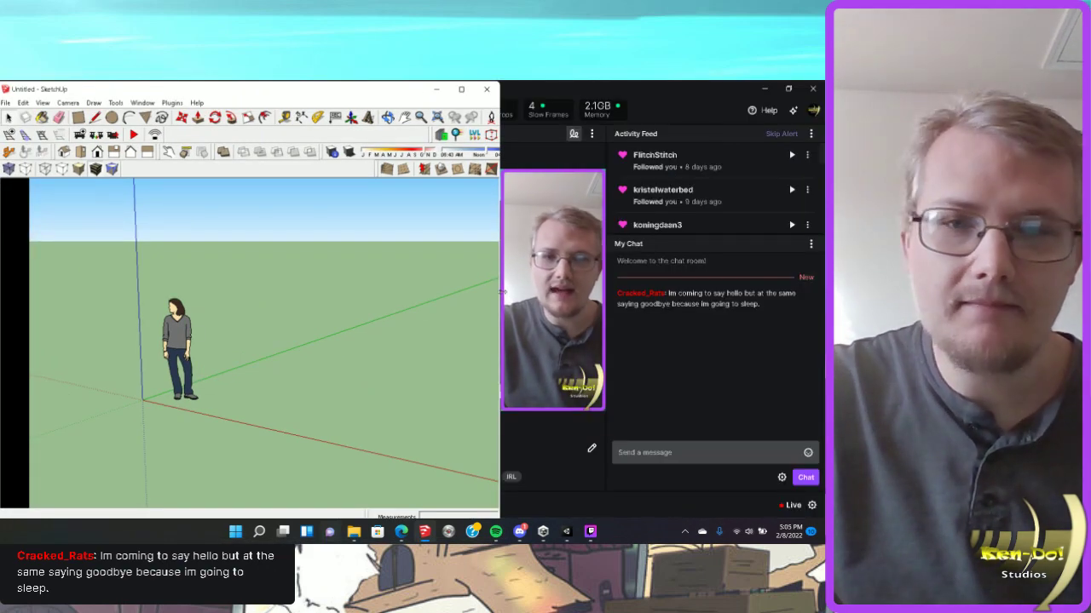
drag(502, 291, 605, 291)
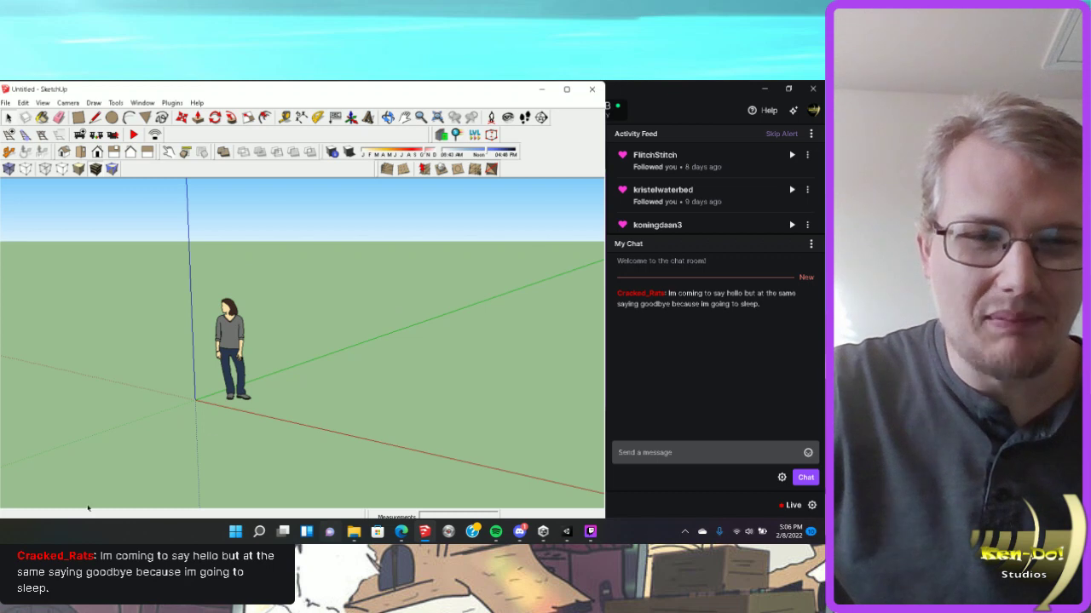
scroll(270, 423, up, 5)
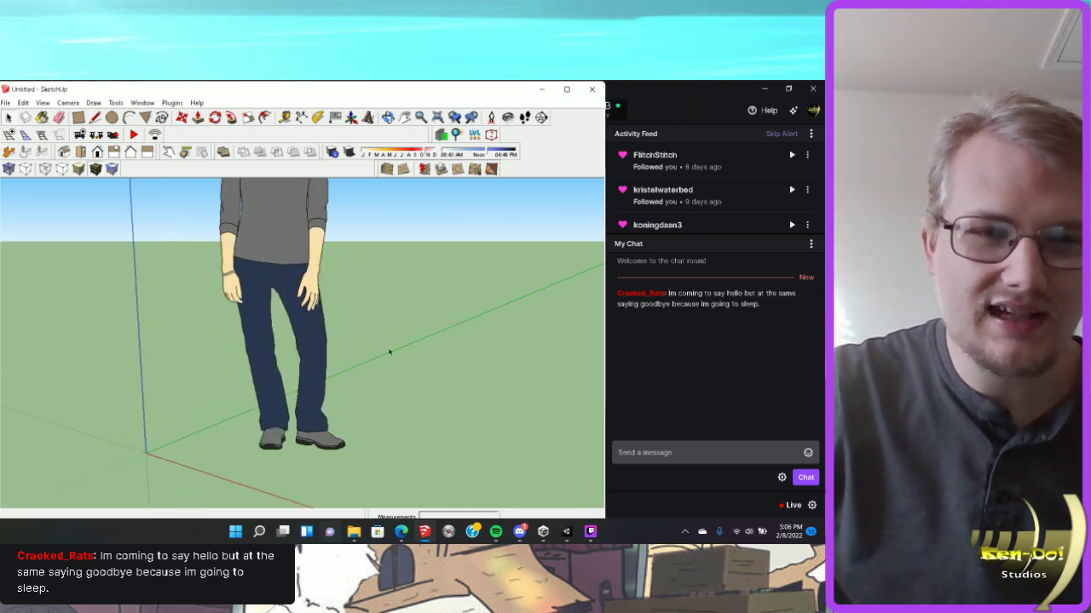
scroll(278, 318, down, 5)
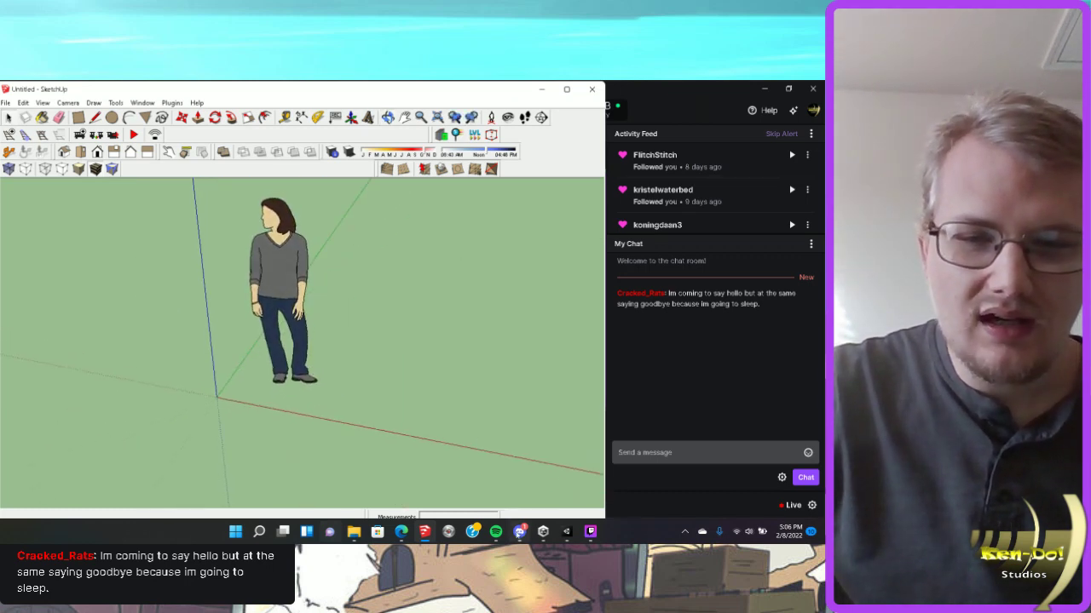
click(518, 534)
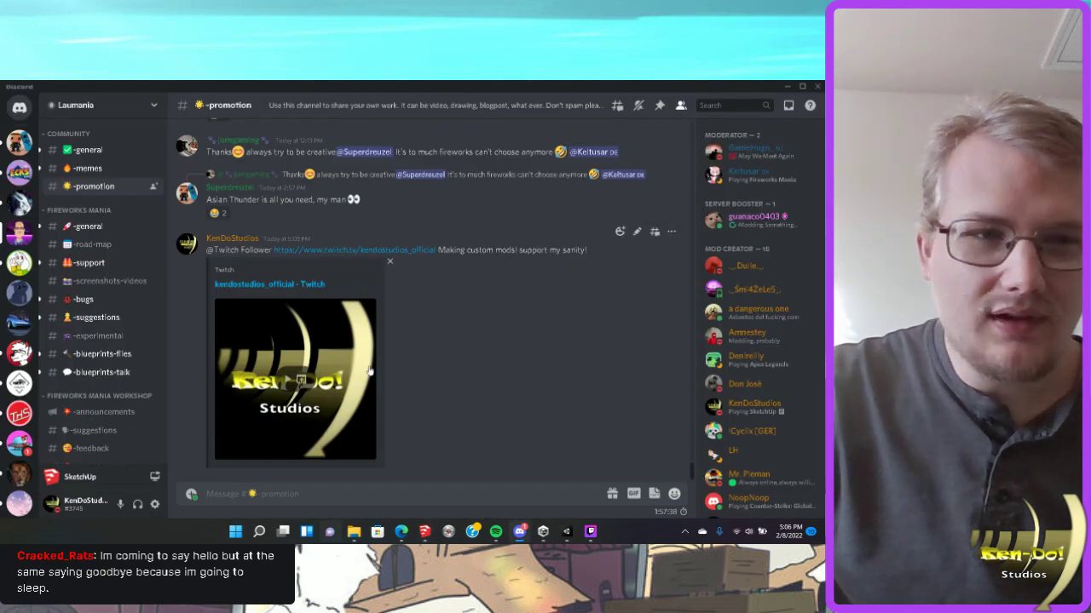
click(519, 531)
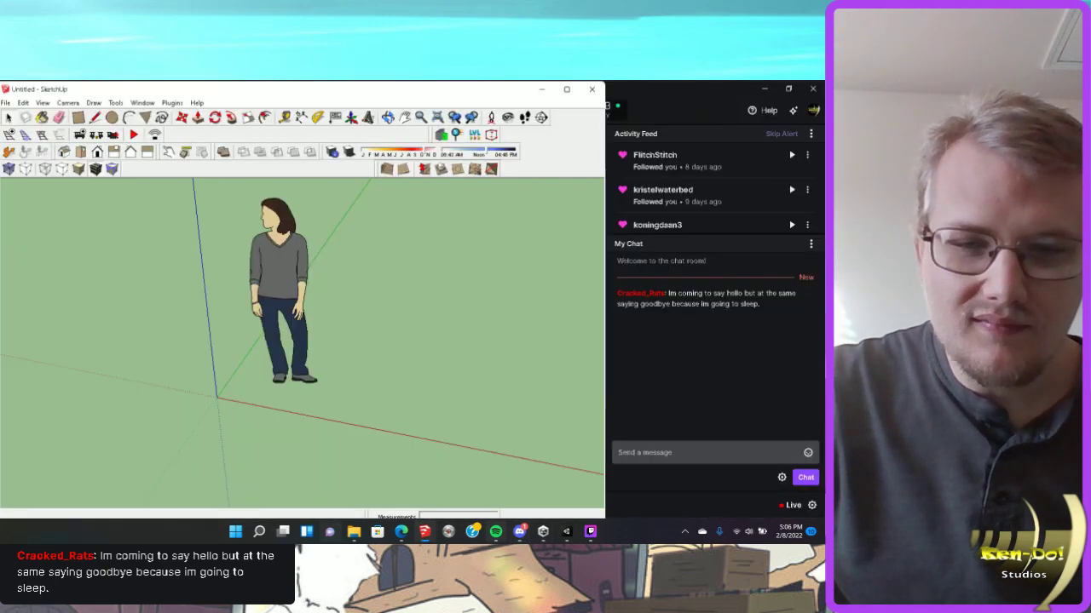
Switch back to Microsoft Edge and play the Pontificaal! video further, pausing at 0:06, 0:23 and 0:27 to study the firework effects.
mouse_move(406, 533)
click(422, 493)
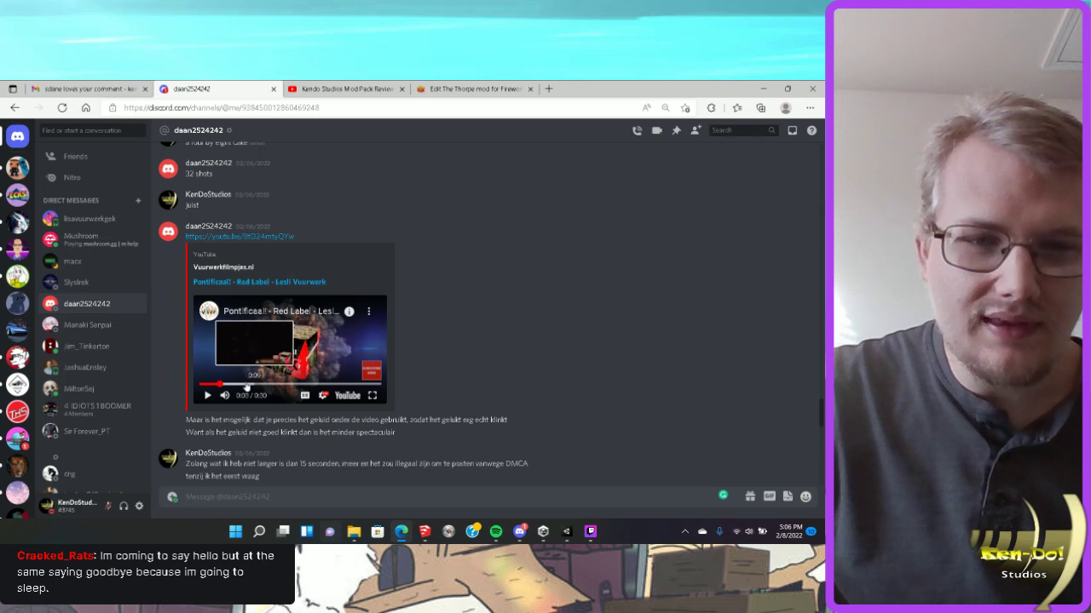
click(207, 396)
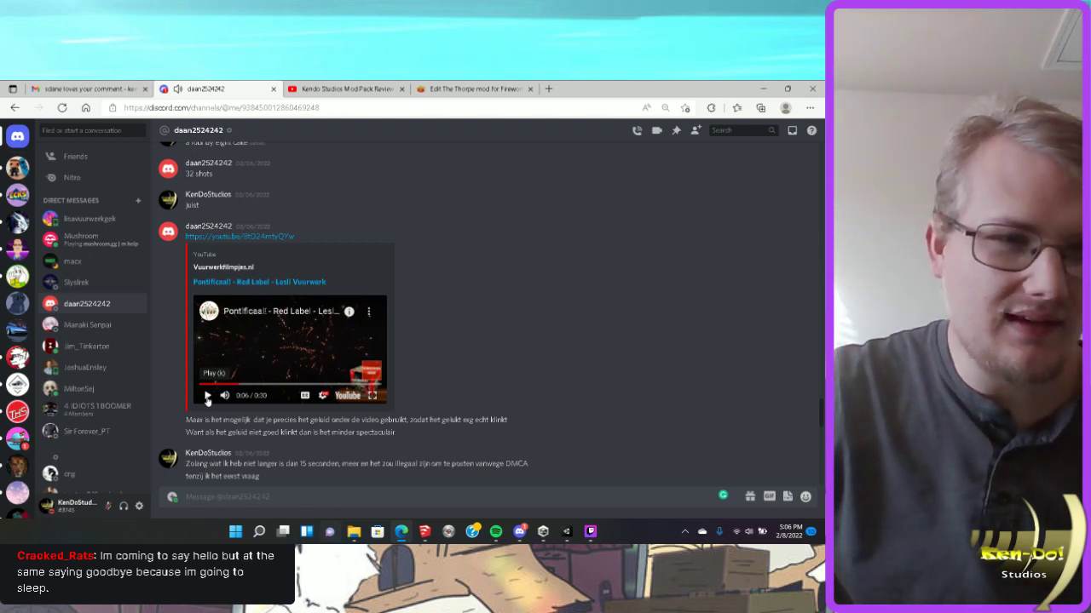
click(207, 396)
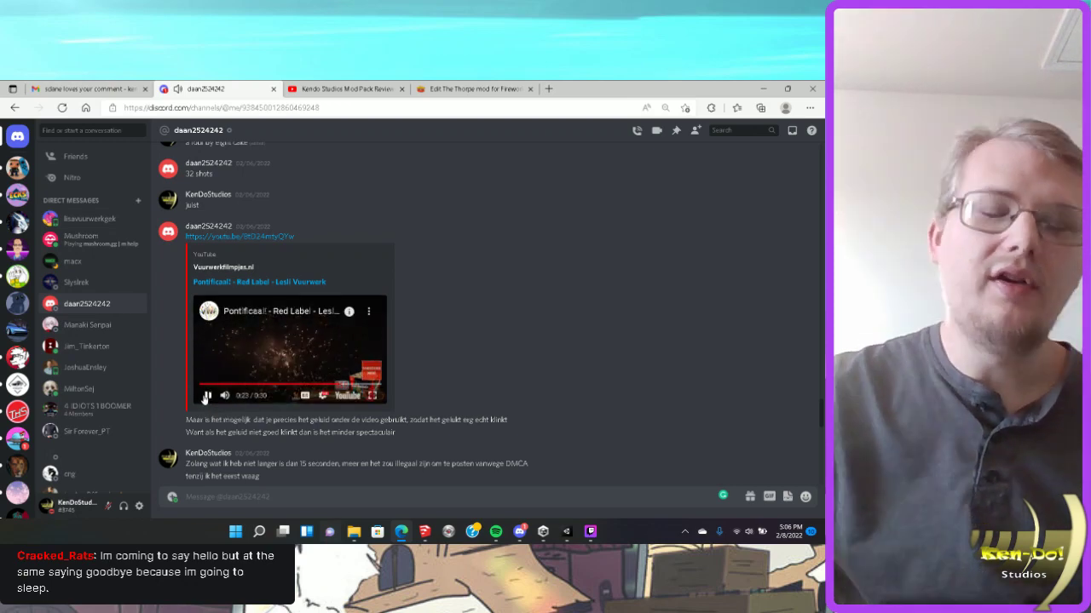
click(205, 396)
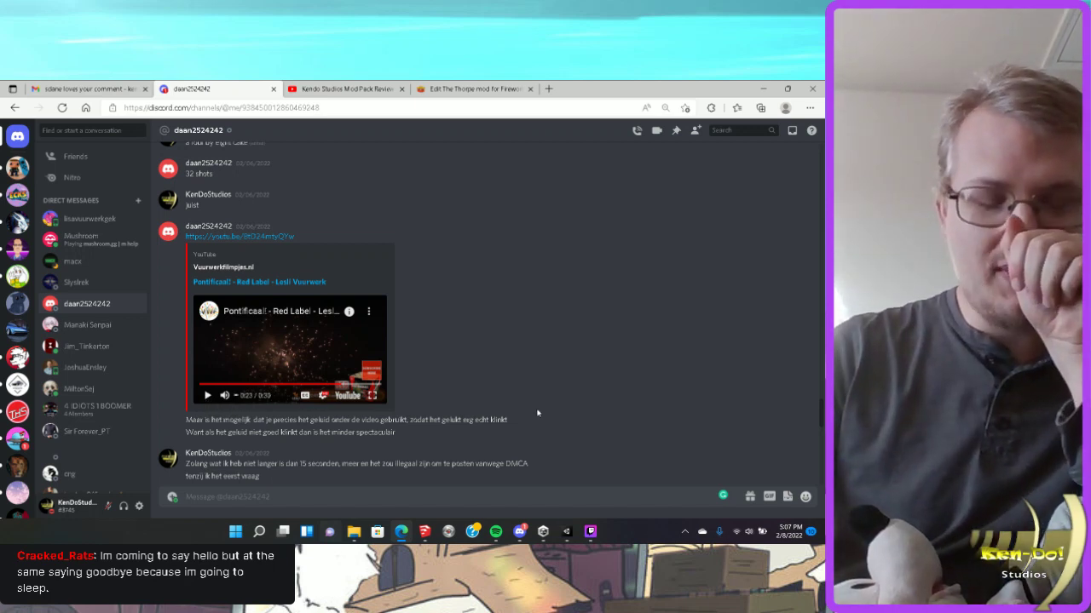
click(205, 396)
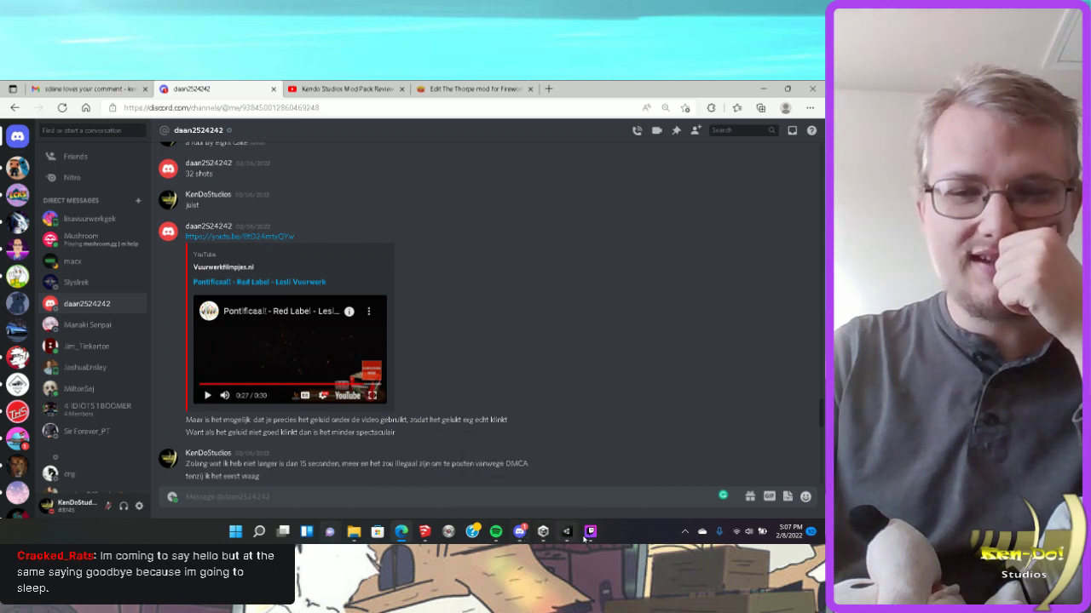
Bring Twitch Studio and then SketchUp to the front so the stream chat shows beside the model.
mouse_move(590, 531)
click(609, 506)
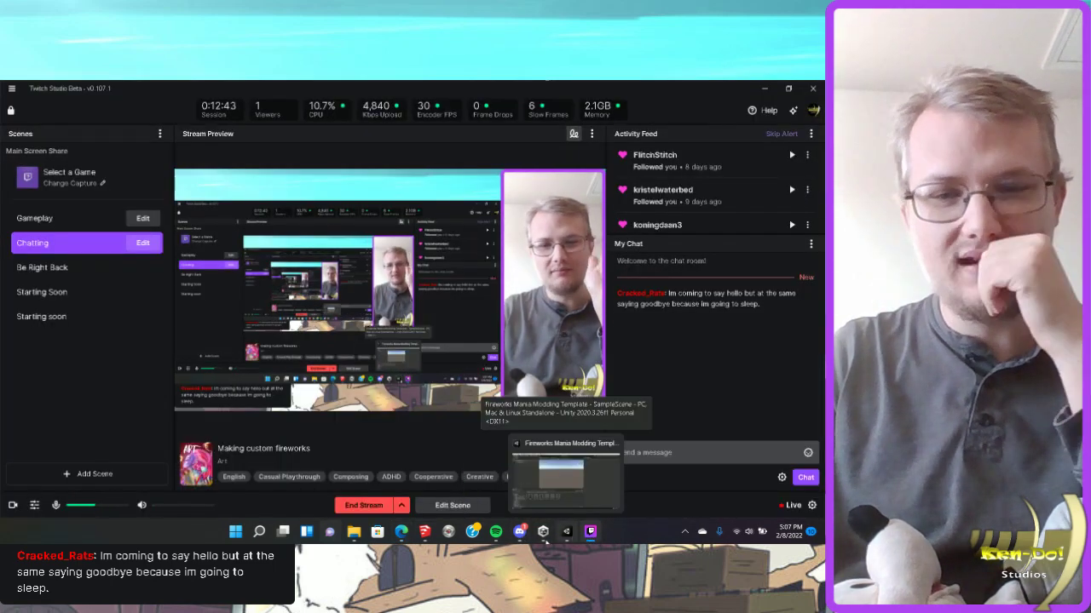
mouse_move(430, 535)
click(424, 473)
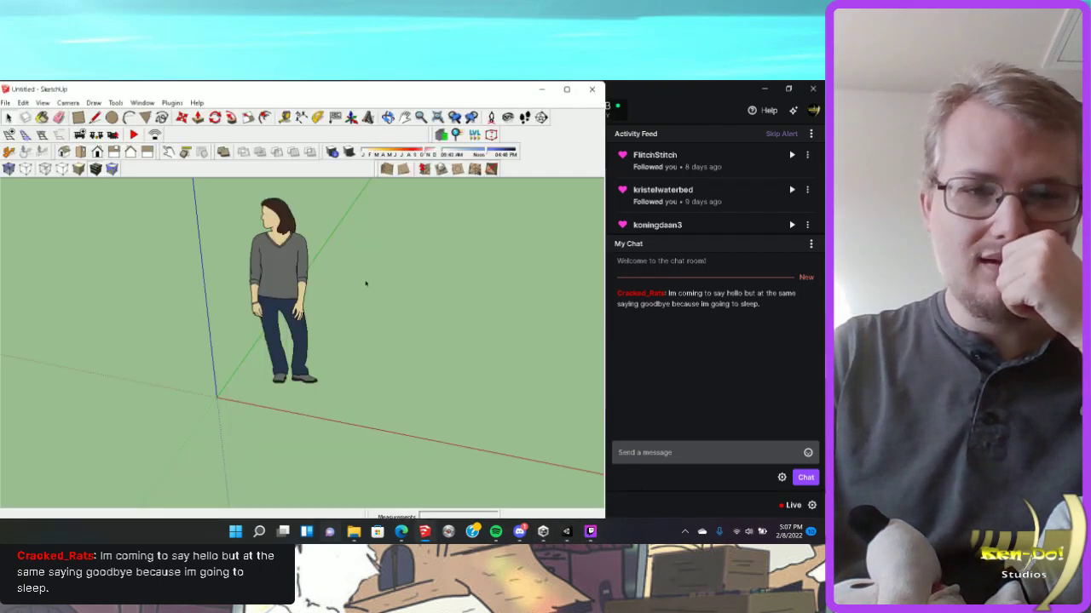
Start a rectangle at the axes origin near the standing figure's feet.
scroll(262, 420, up, 5)
scroll(262, 420, up, 4)
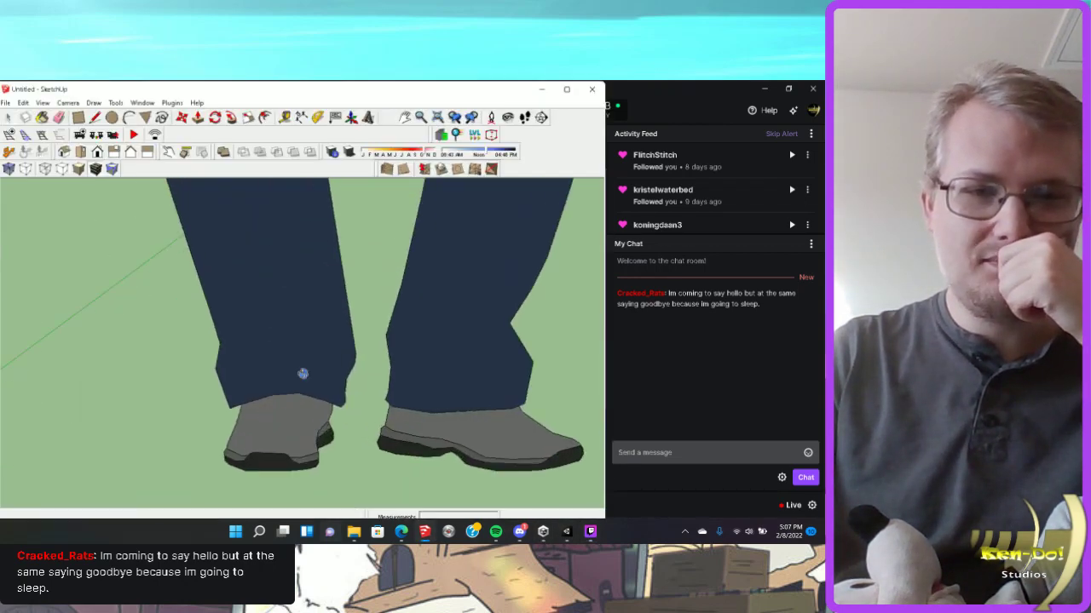
middle_drag(300, 372, 336, 310)
scroll(333, 310, down, 1)
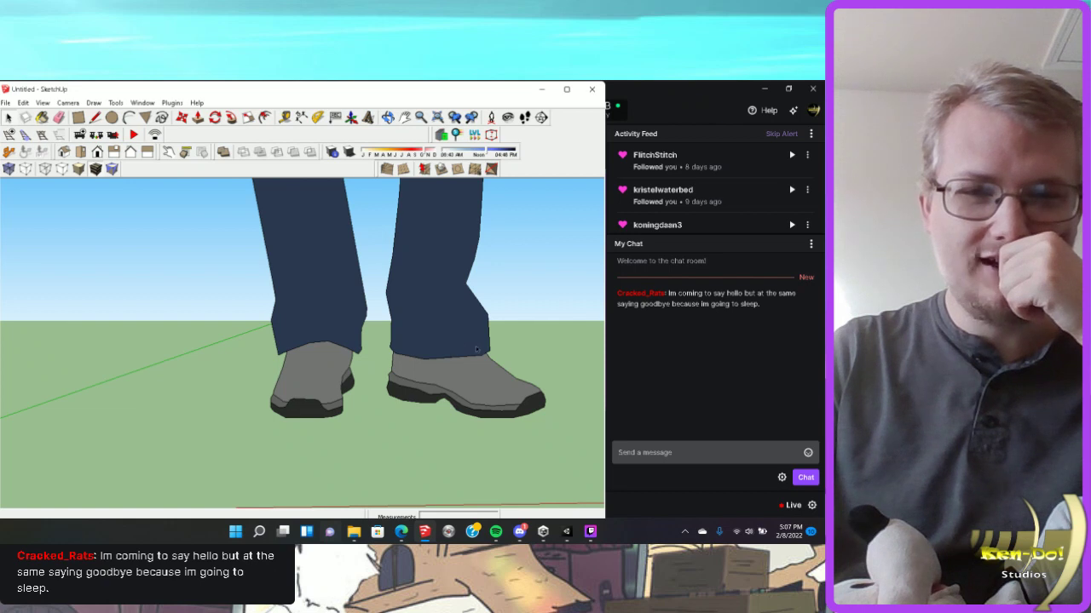
scroll(513, 411, down, 4)
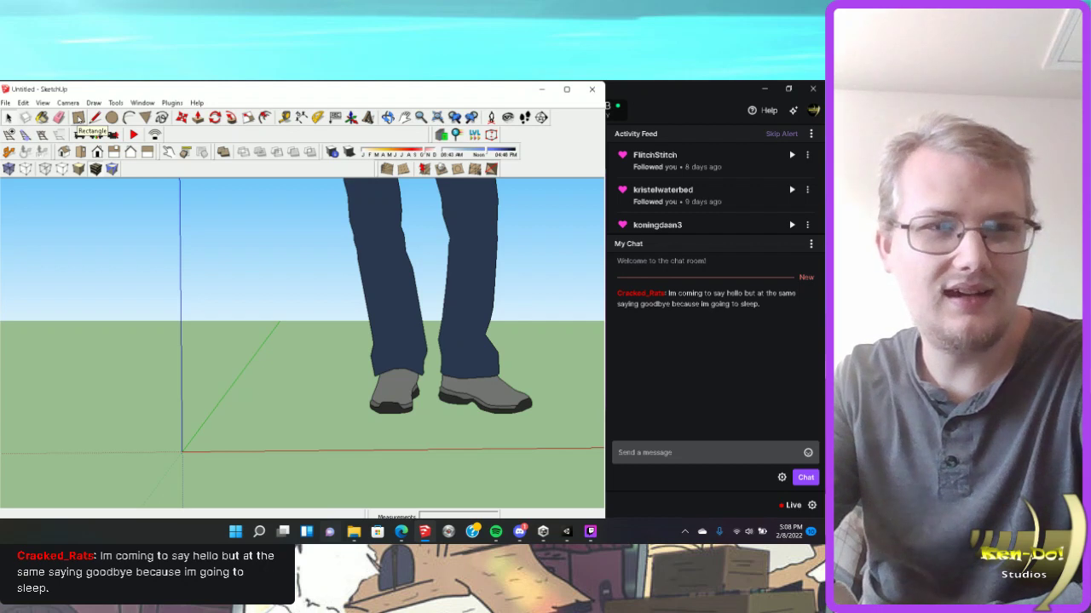
click(79, 119)
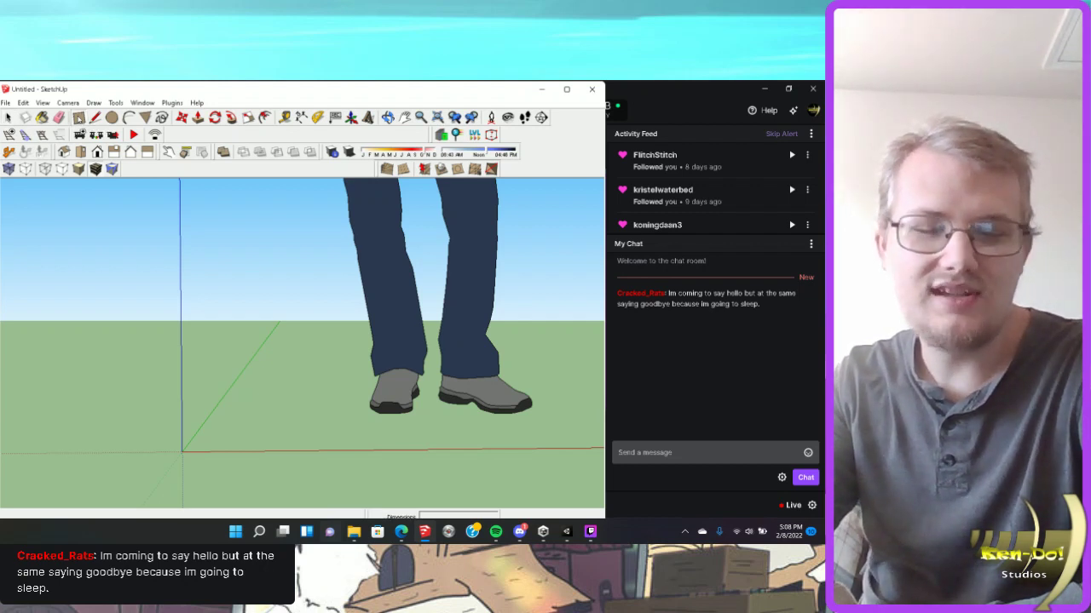
click(186, 452)
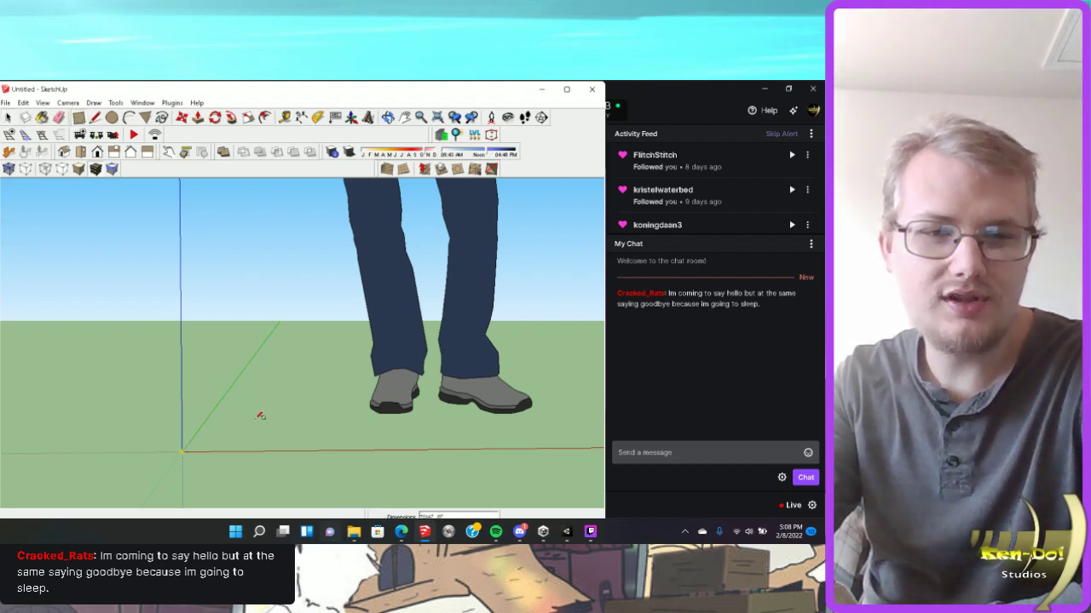
scroll(303, 460, up, 3)
scroll(305, 464, down, 1)
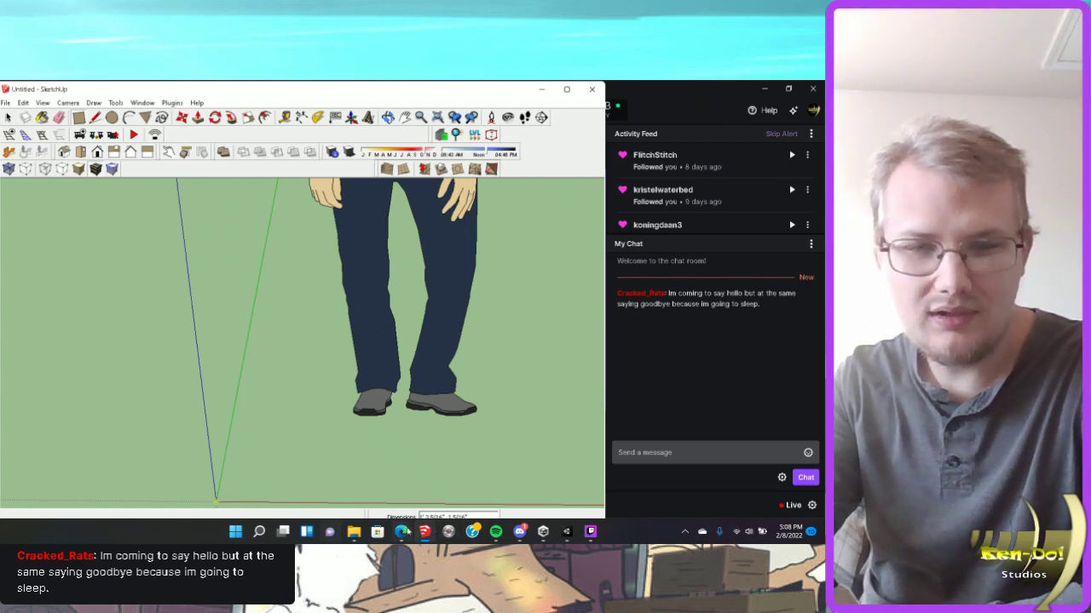
Switch to Microsoft Edge, rewind the Pontificaal! video to 0:02 and play it briefly to examine the cake's shape.
click(390, 487)
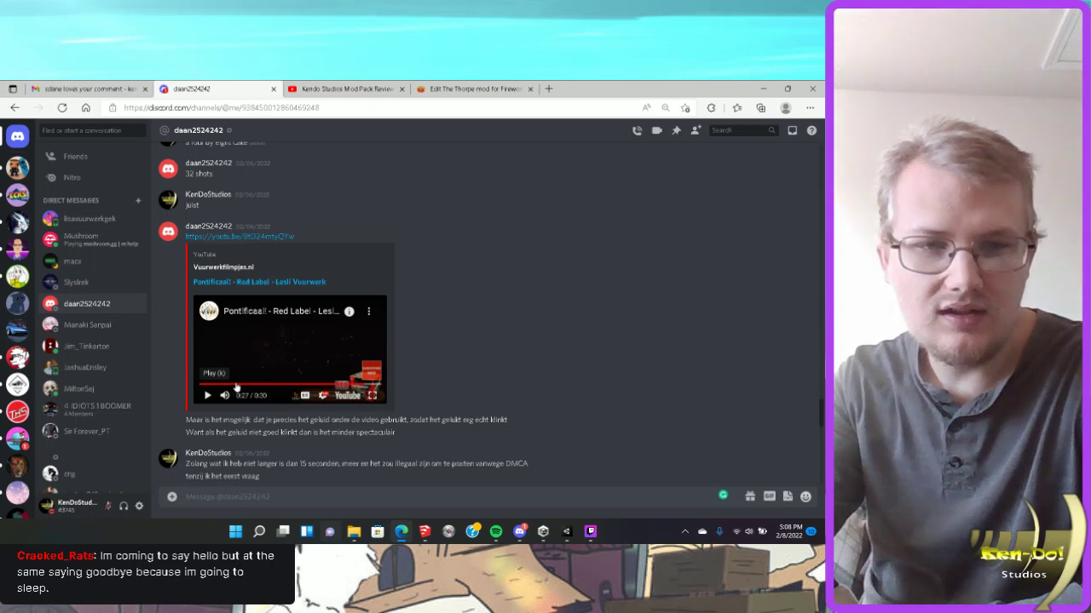
click(215, 386)
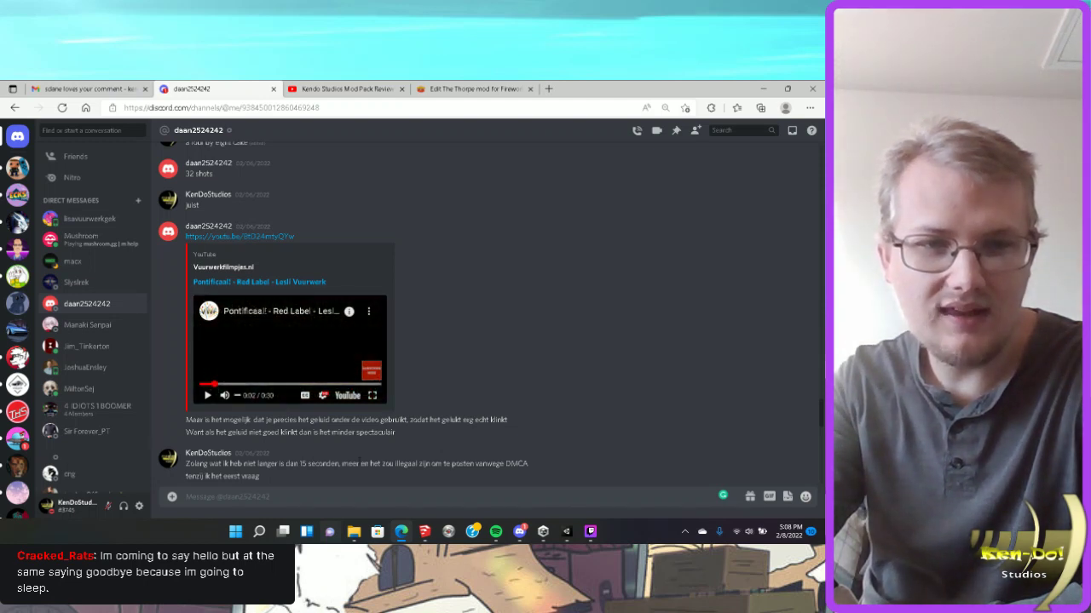
click(206, 397)
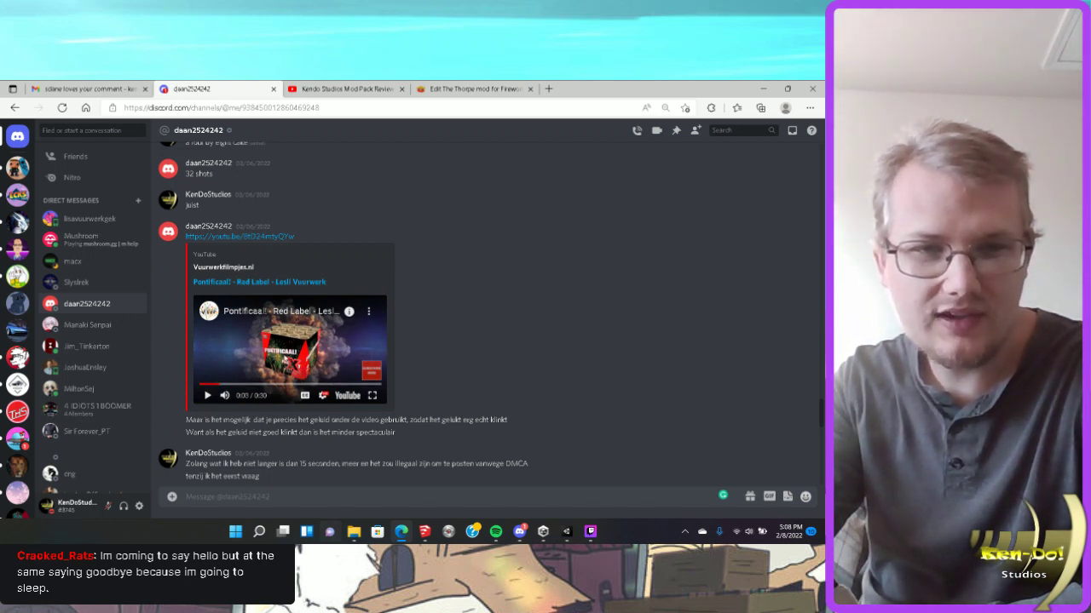
mouse_move(583, 533)
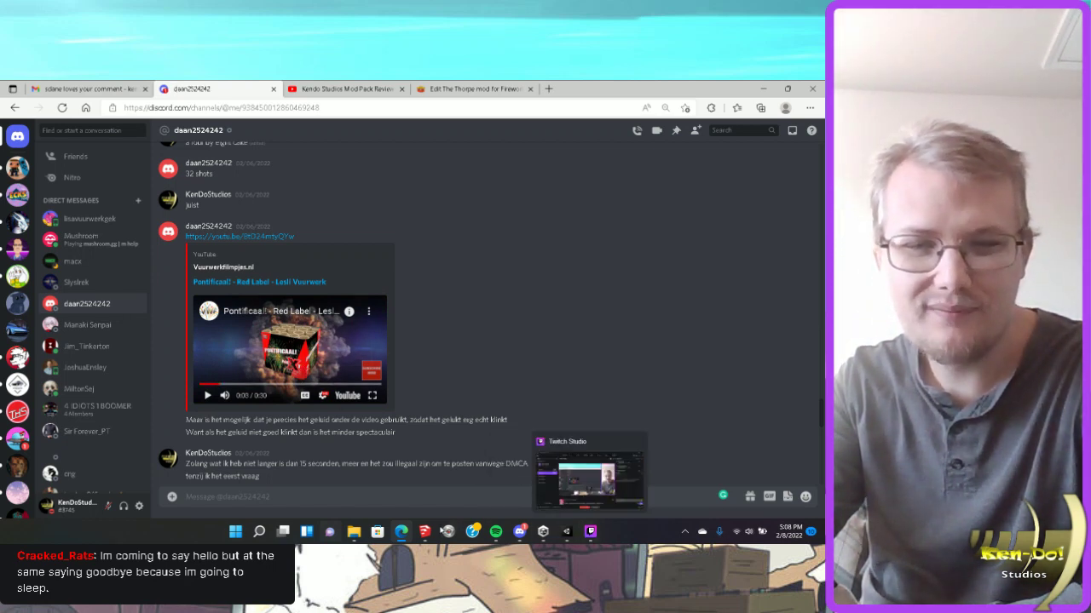
Return to SketchUp, minimize the browser behind it, and draw a square about 10 1/2" by 10 1/2" from the origin.
click(424, 531)
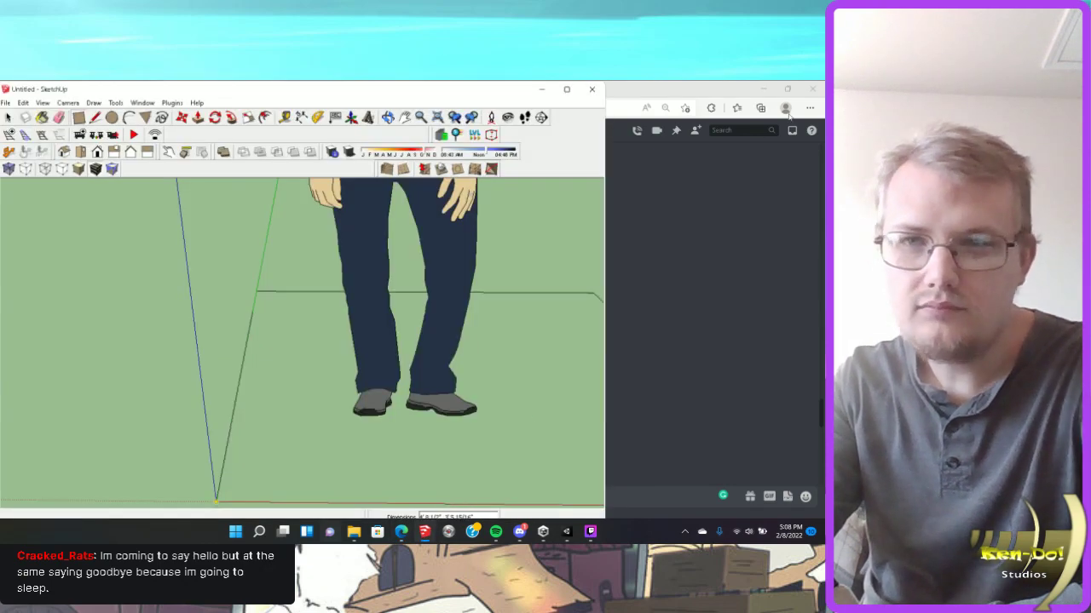
click(761, 92)
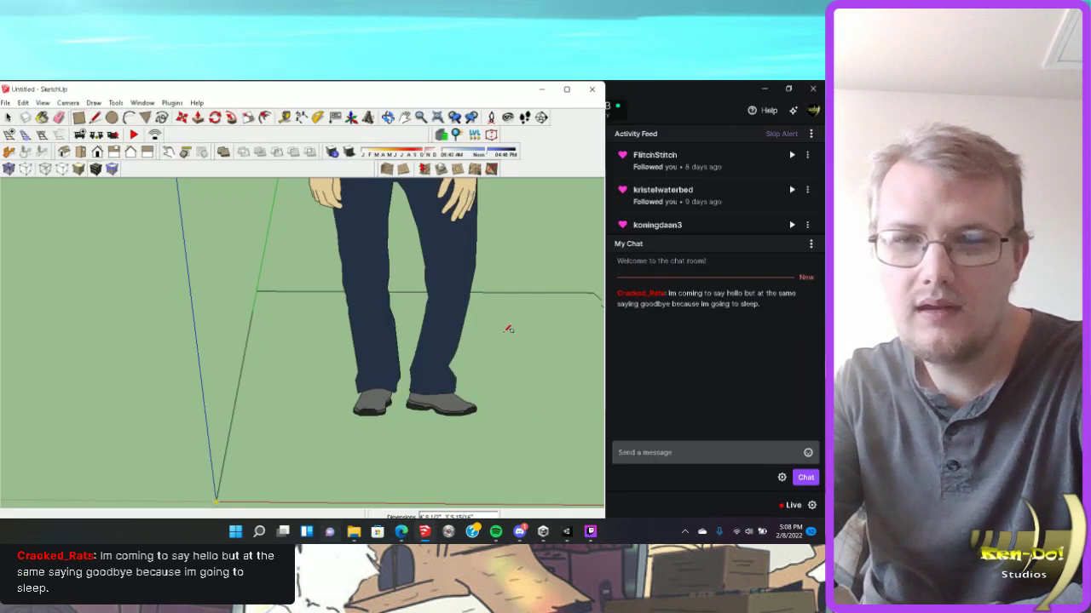
click(215, 501)
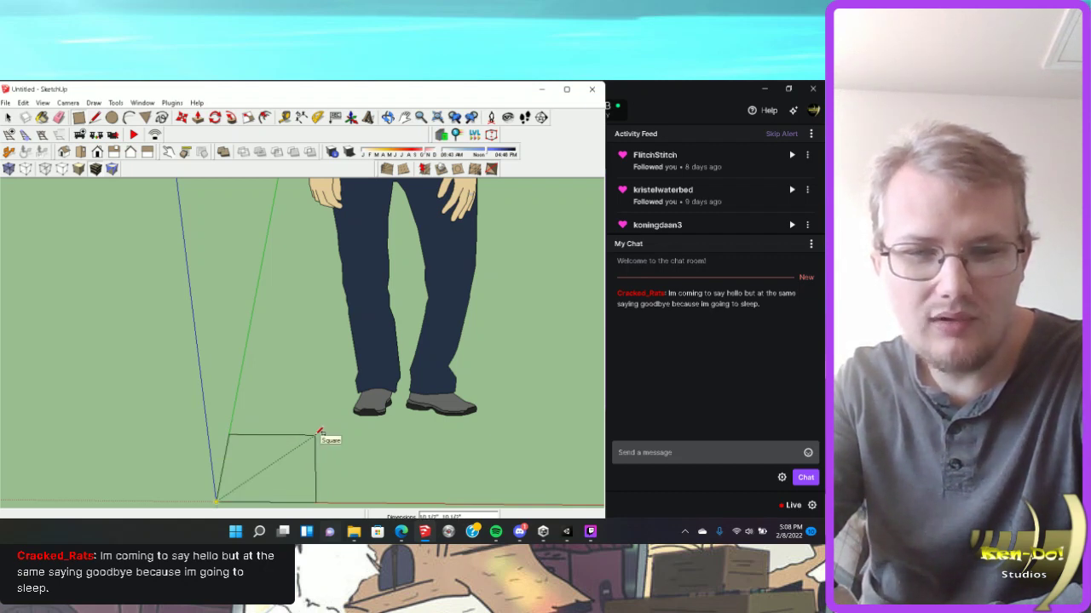
click(315, 435)
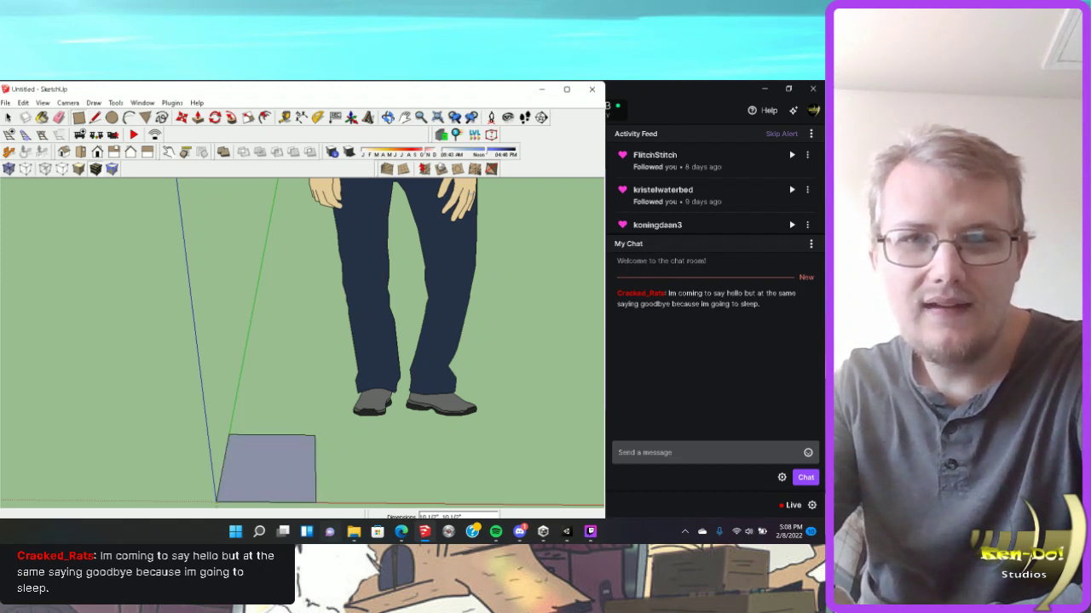
Fit the SketchUp window so its status bar shows, and dock the Sandbox toolbar vertically along the drawing area's edge.
click(483, 95)
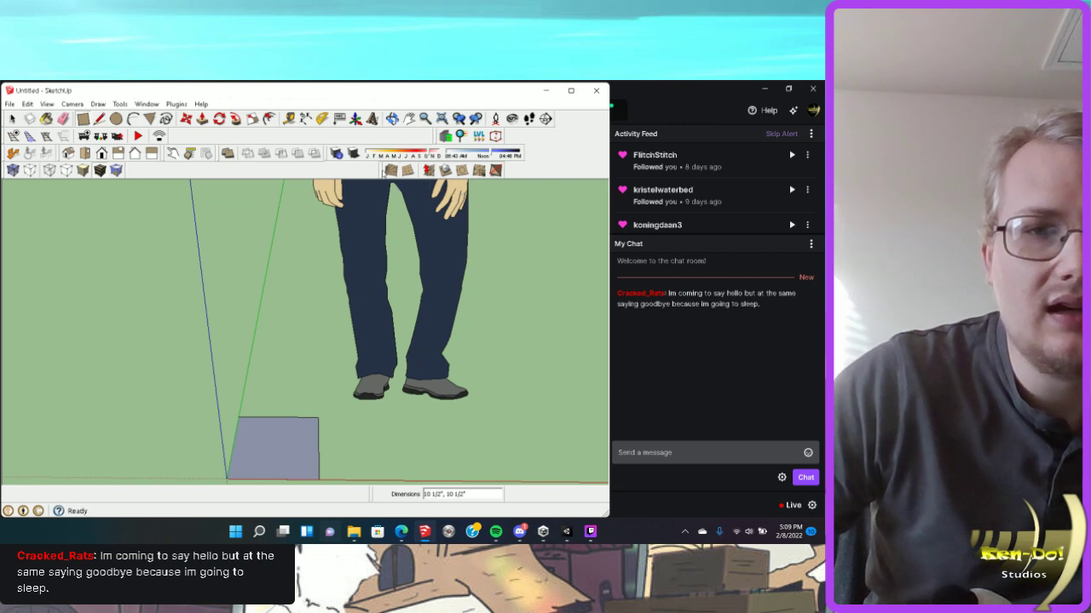
drag(383, 171, 14, 243)
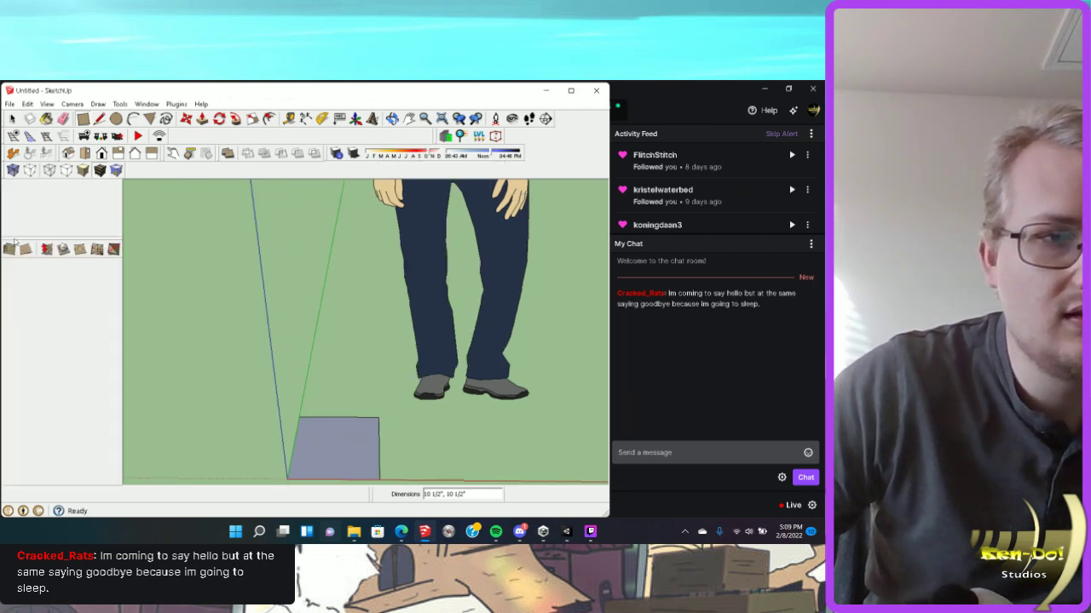
drag(266, 246, 282, 248)
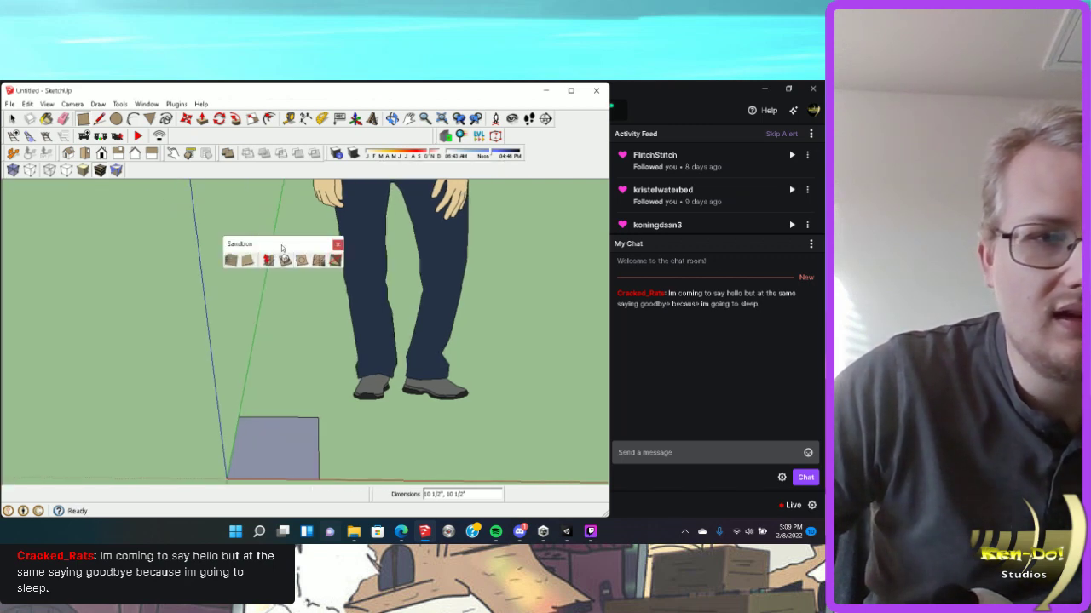
drag(345, 260, 4, 214)
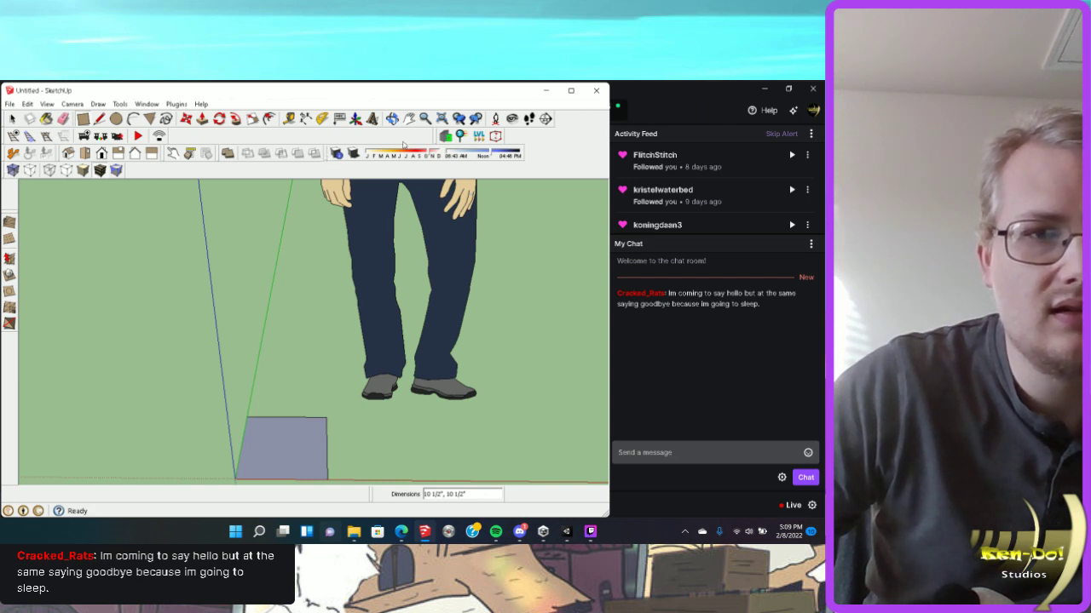
Undock the four-icon LVL toolbar and dock it next to the Dimensions box below the drawing area.
drag(438, 136, 267, 257)
drag(331, 275, 227, 250)
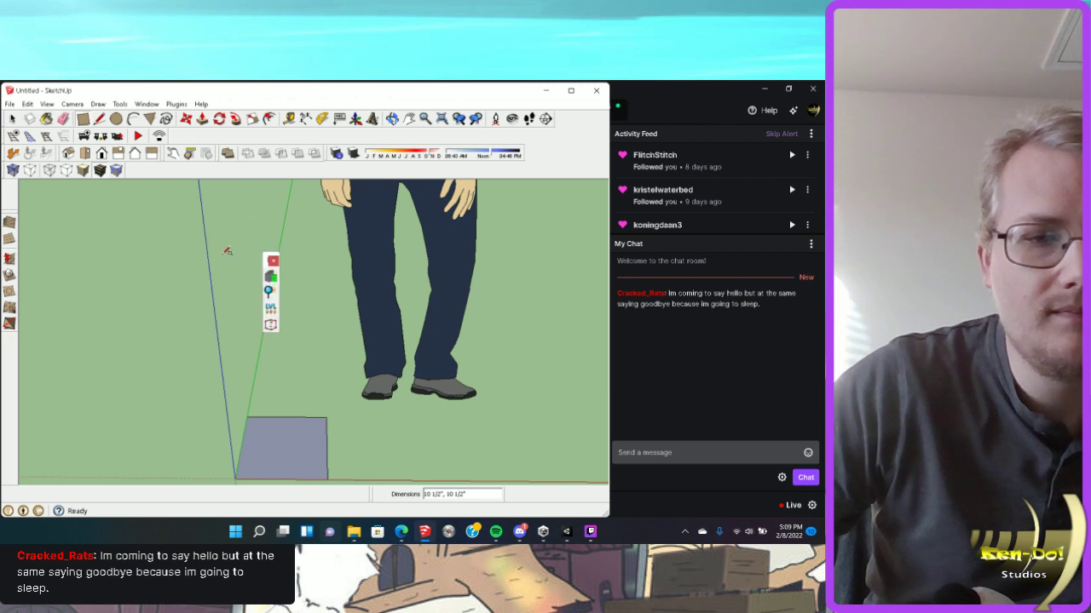
drag(282, 278, 356, 496)
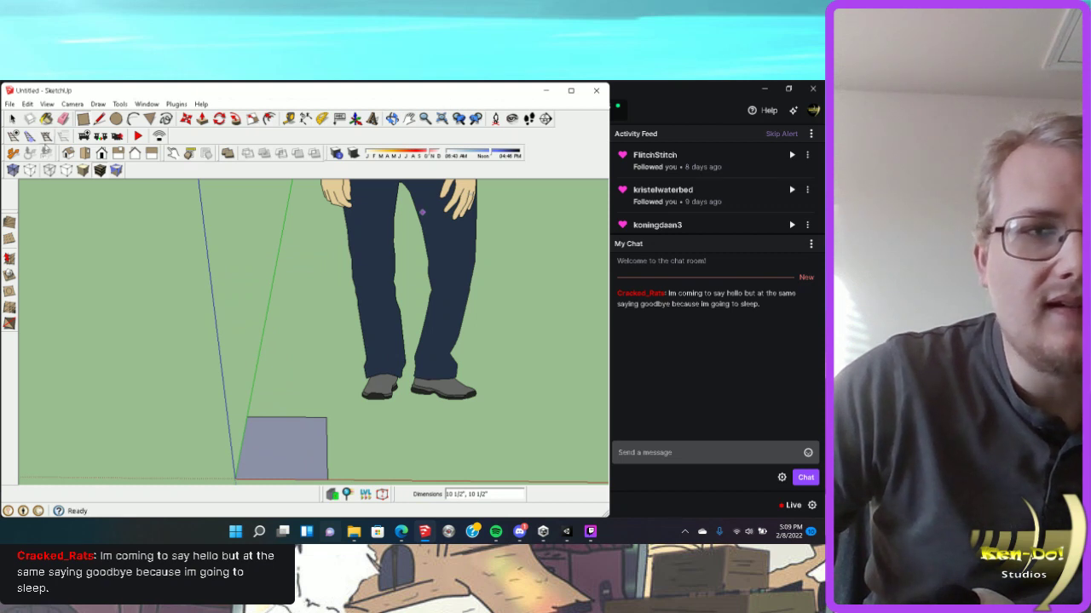
Move the Solar North toolbar up one row and dock the Views toolbar vertically above the Sandbox toolbar.
drag(182, 138, 176, 141)
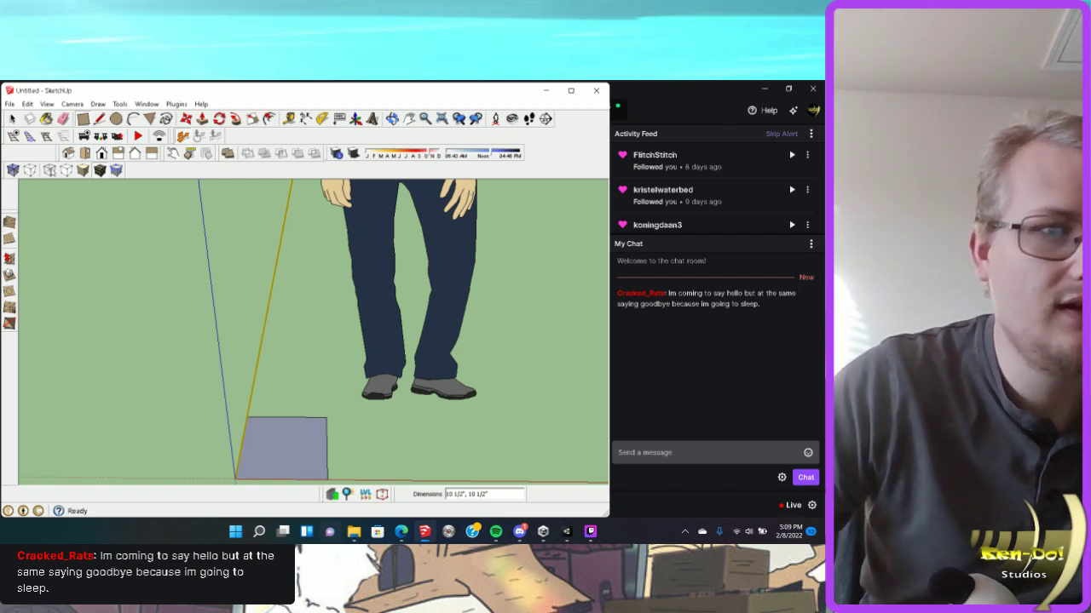
drag(59, 155, 152, 291)
mouse_move(245, 305)
mouse_down()
mouse_move(127, 289)
mouse_move(143, 291)
mouse_move(28, 207)
mouse_move(5, 174)
mouse_move(4, 187)
mouse_up()
scroll(142, 291, down, 1)
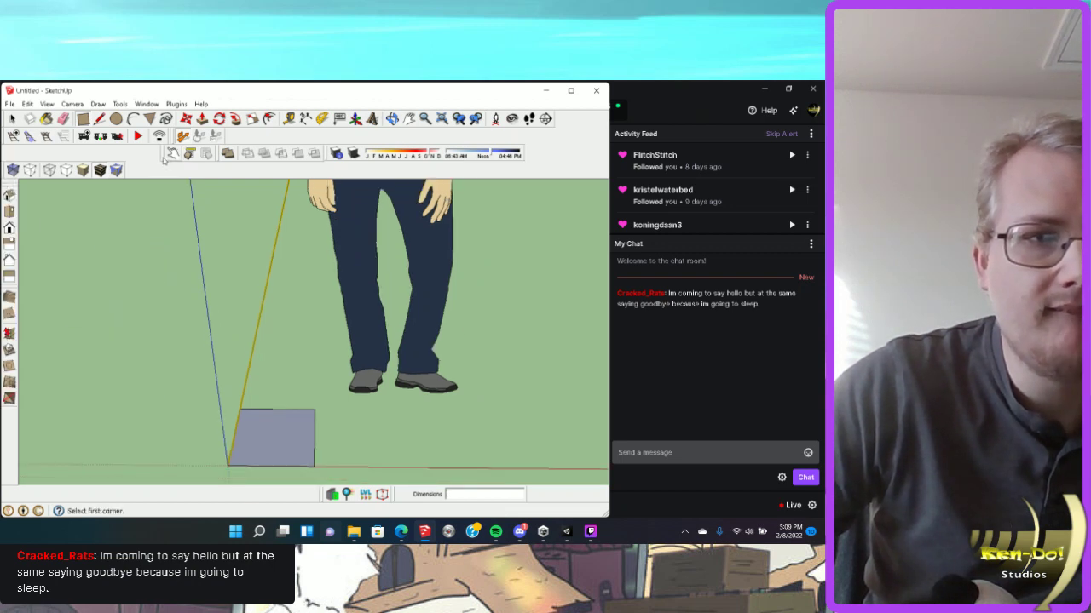
Move the Dynamic Components toolbar below the drawing area, beside the LVL toolbar.
drag(229, 137, 232, 136)
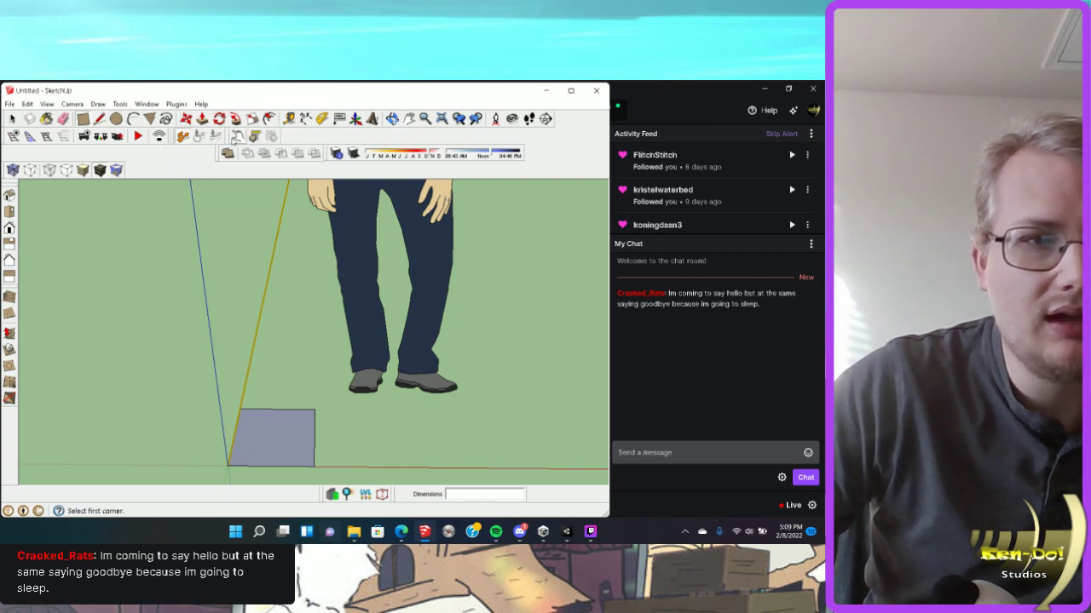
click(237, 136)
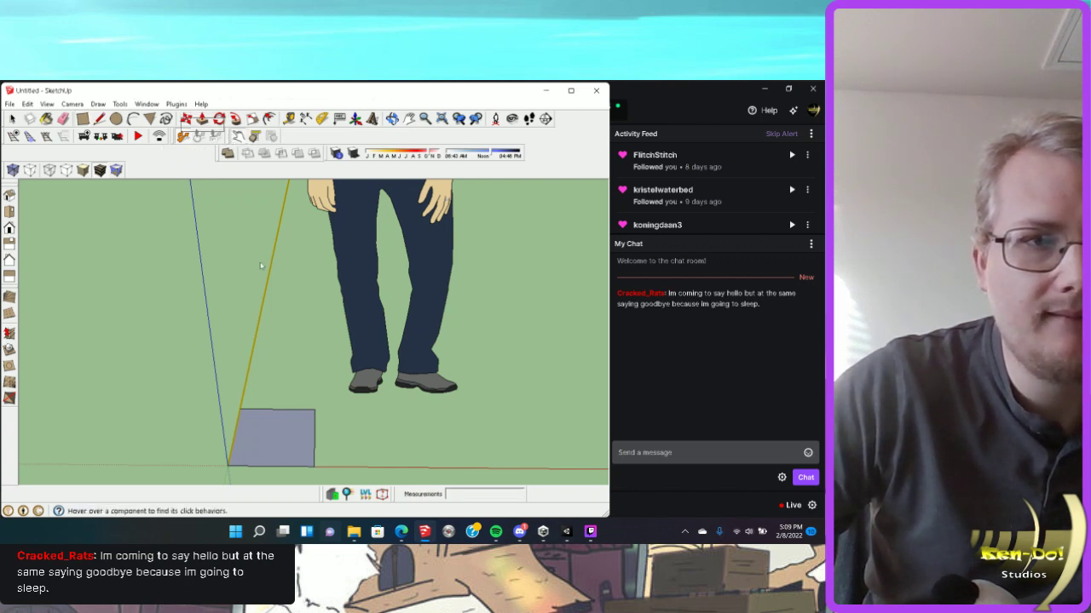
drag(319, 497, 322, 497)
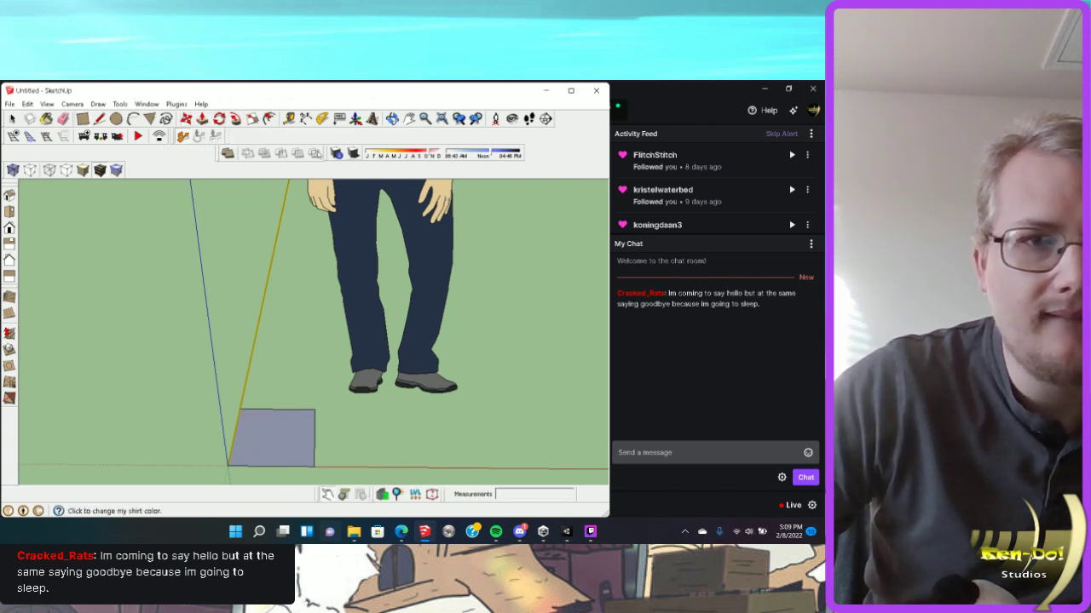
Dock the Solid Tools toolbar beside Dynamic Components and move the Styles toolbar into the row beside Shadows.
drag(328, 155, 307, 489)
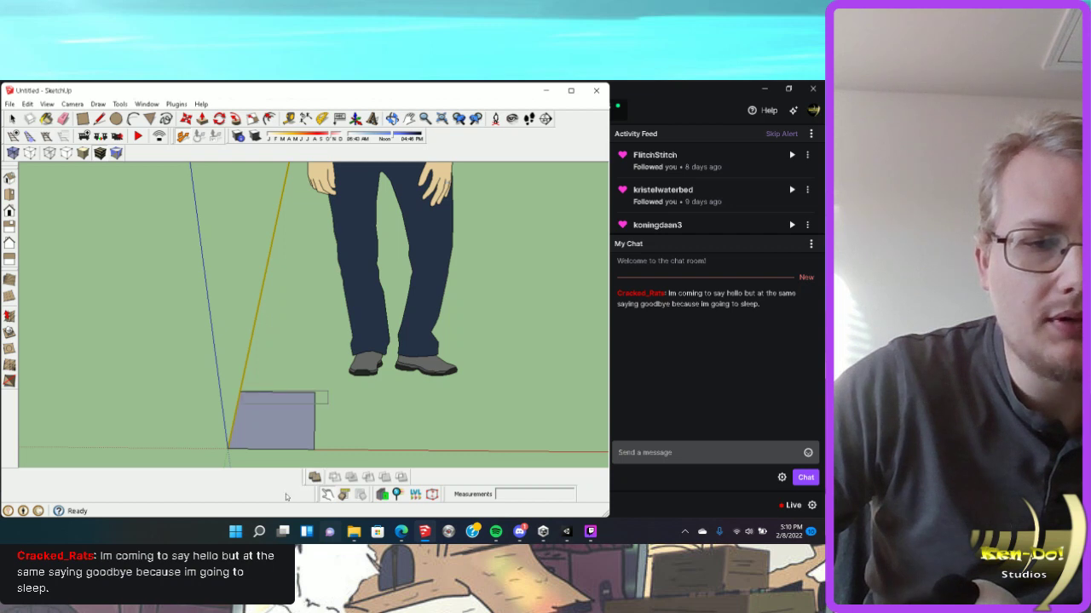
drag(213, 498, 215, 497)
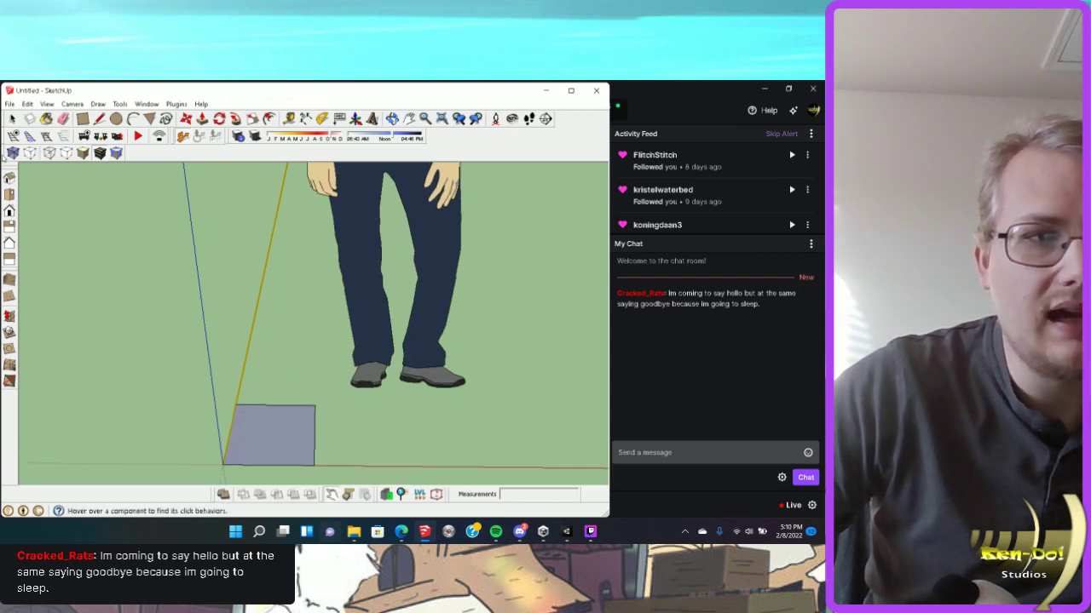
drag(373, 148, 377, 128)
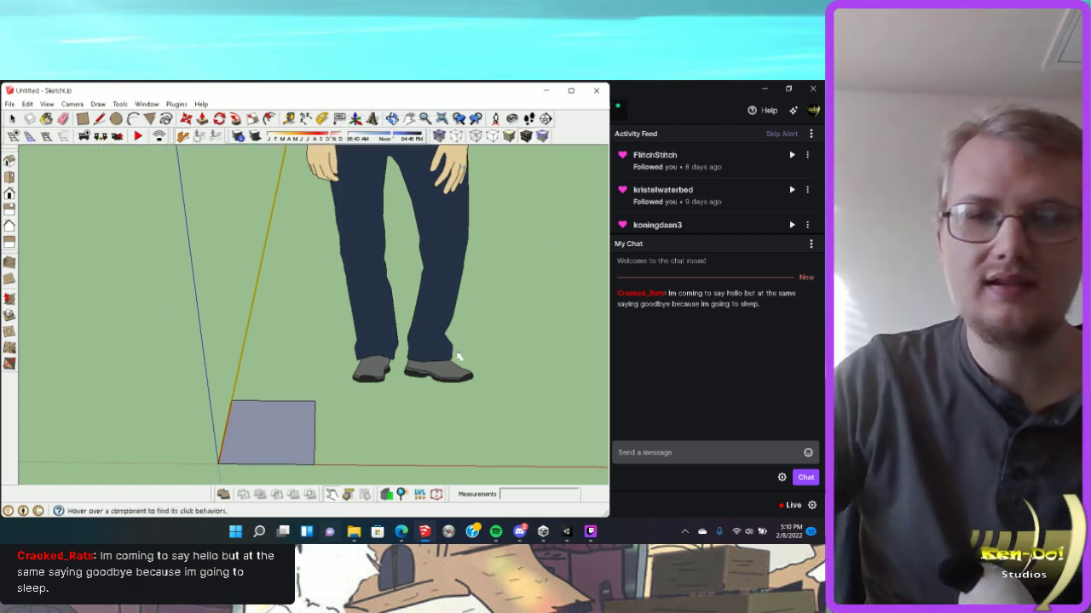
Save the current toolbar positions.
click(47, 104)
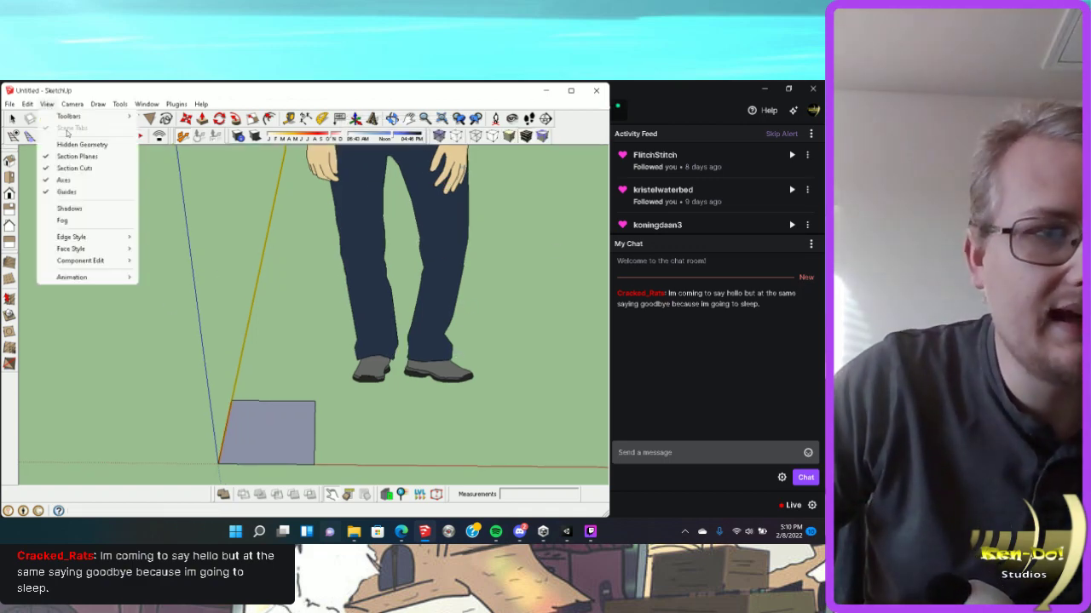
mouse_move(71, 104)
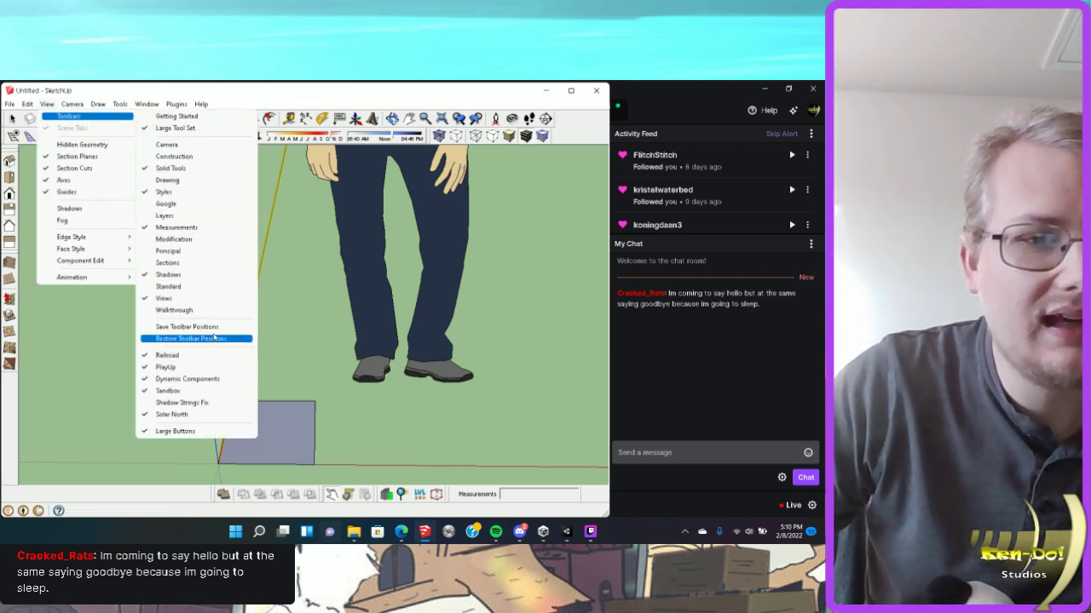
click(204, 329)
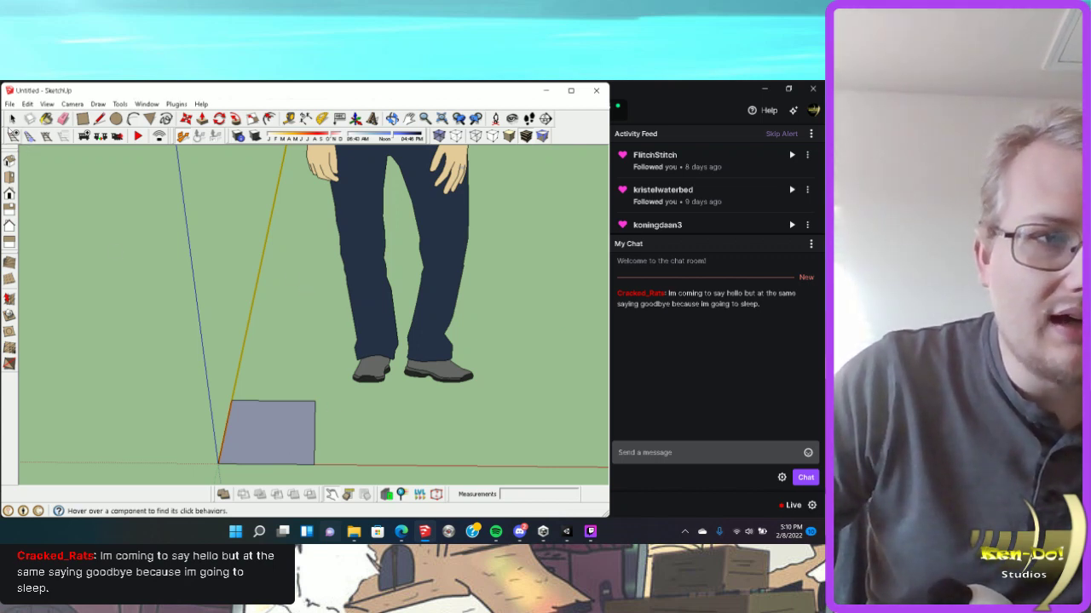
Push/Pull the square at the origin upward about 6 13/16" to form the cake's box.
click(12, 119)
key(p)
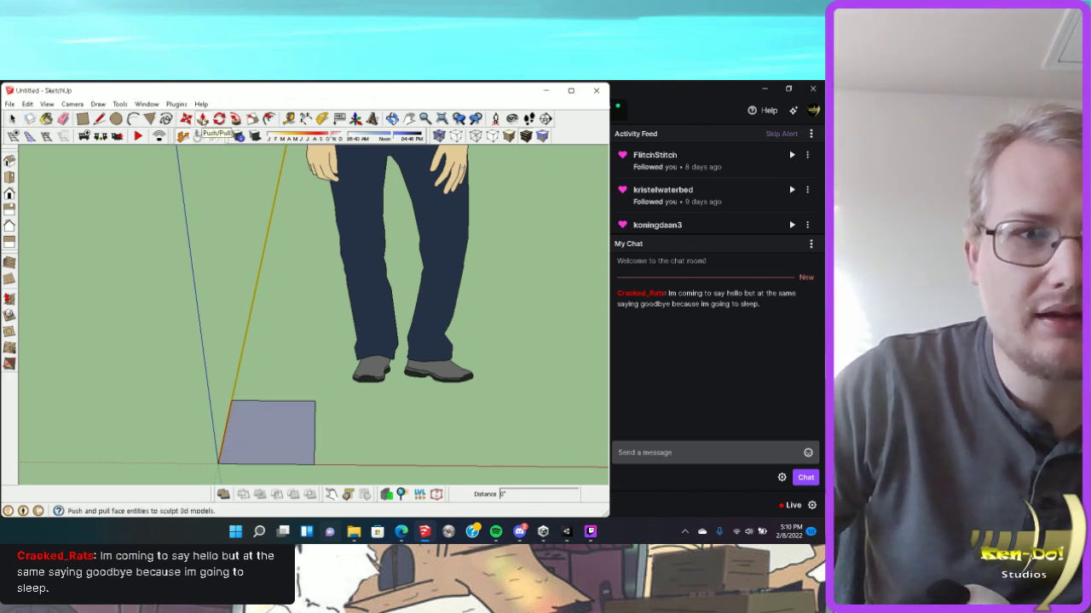
drag(298, 421, 329, 335)
middle_drag(329, 336, 361, 360)
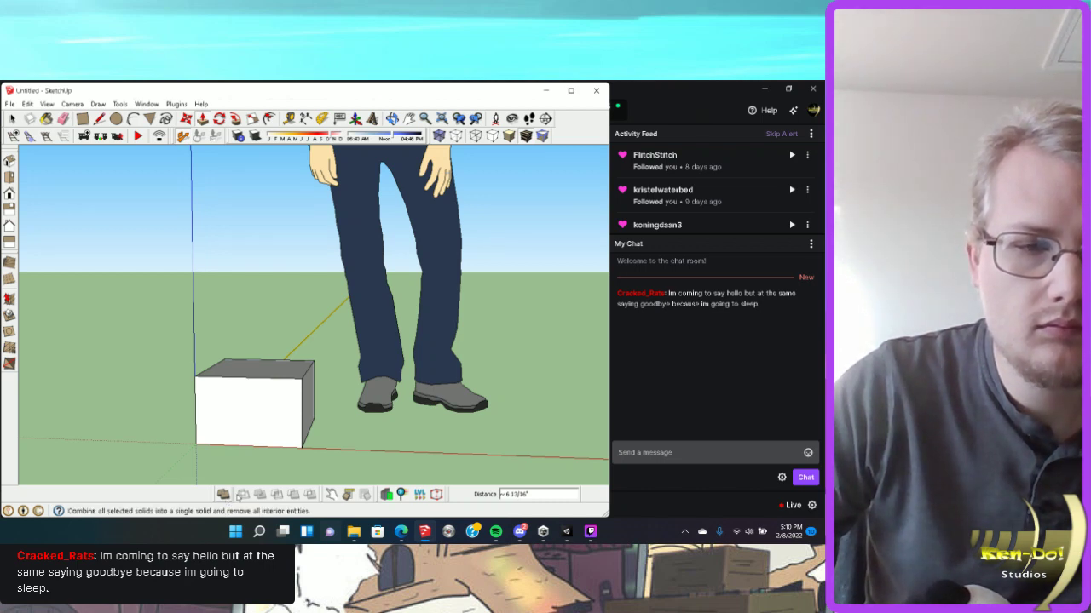
Check the cake's picture in the Discord chat, return to SketchUp and Push/Pull the box's top face further upward to about 9 1/8".
middle_drag(364, 386, 311, 373)
key(p)
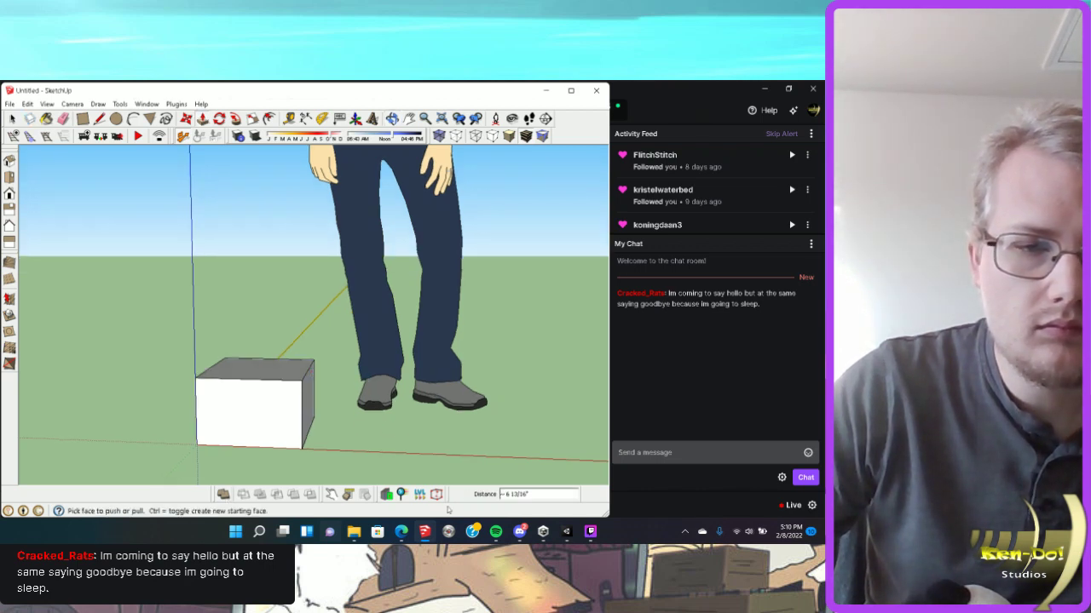
mouse_move(401, 531)
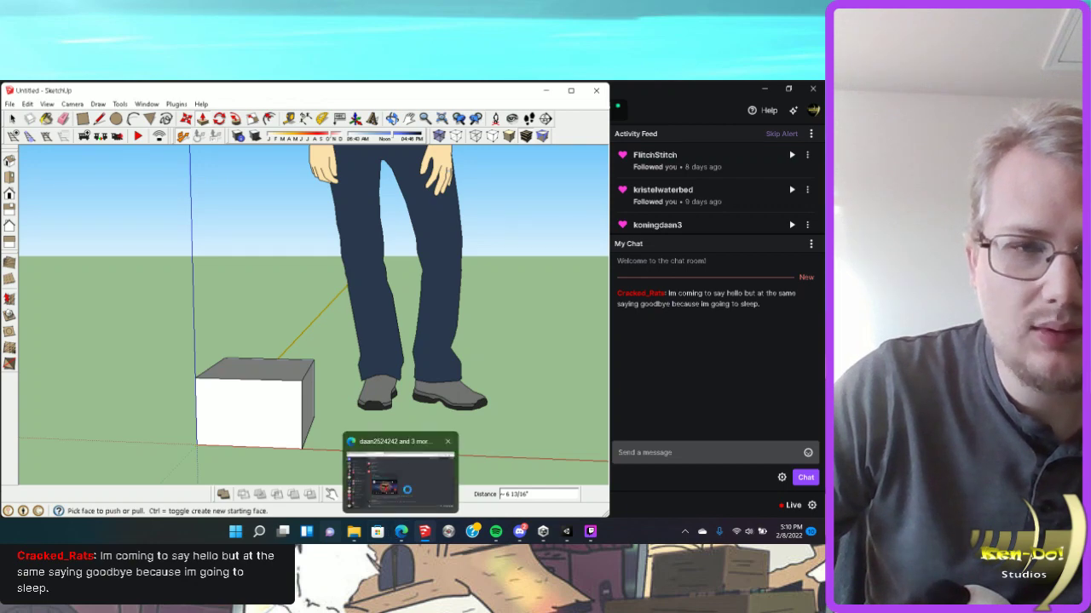
click(410, 505)
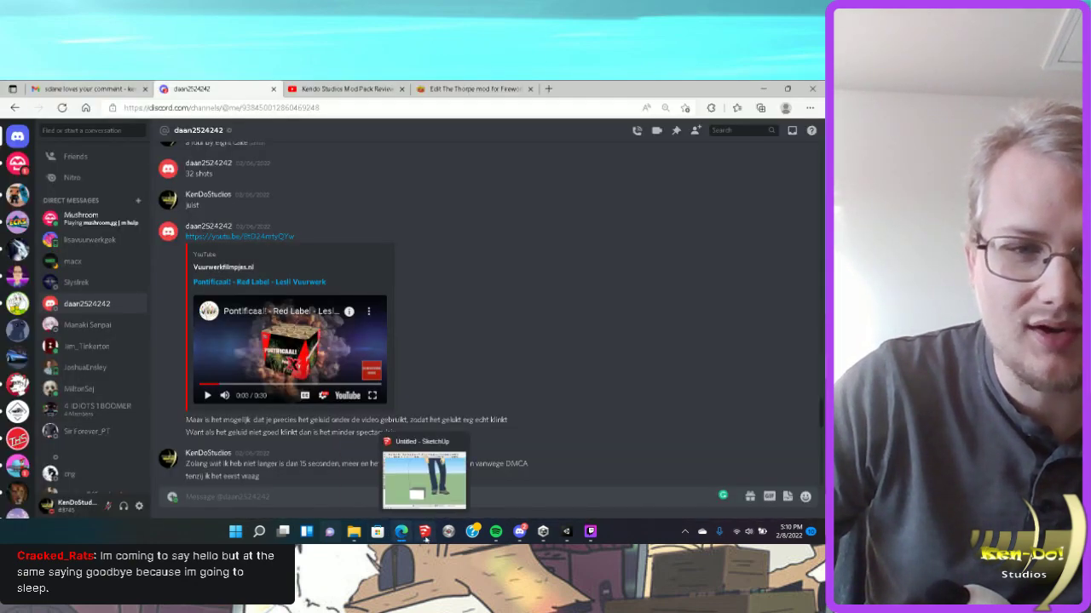
click(424, 533)
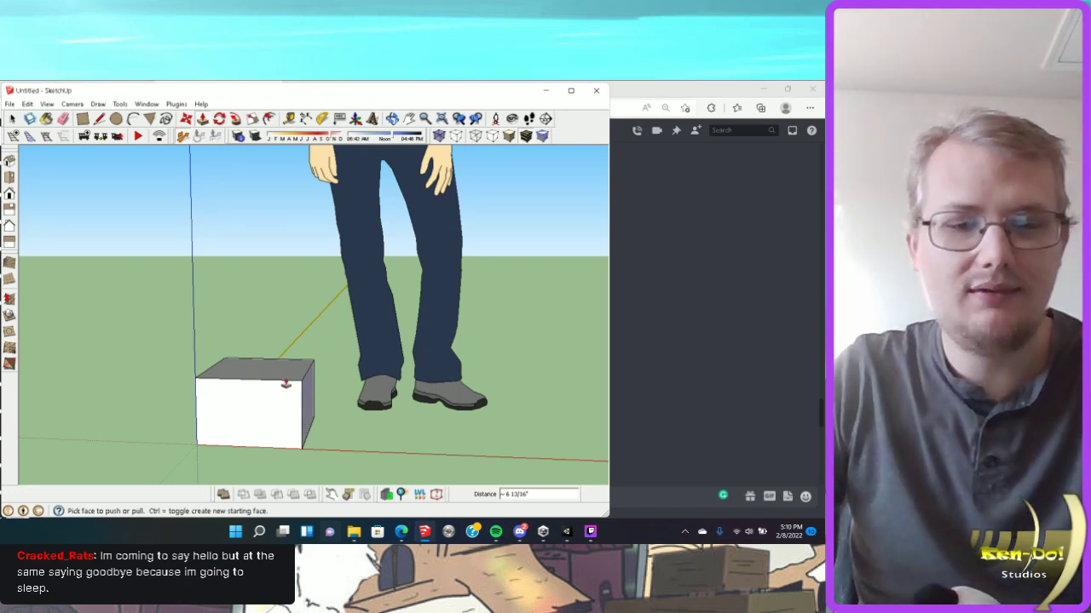
click(286, 384)
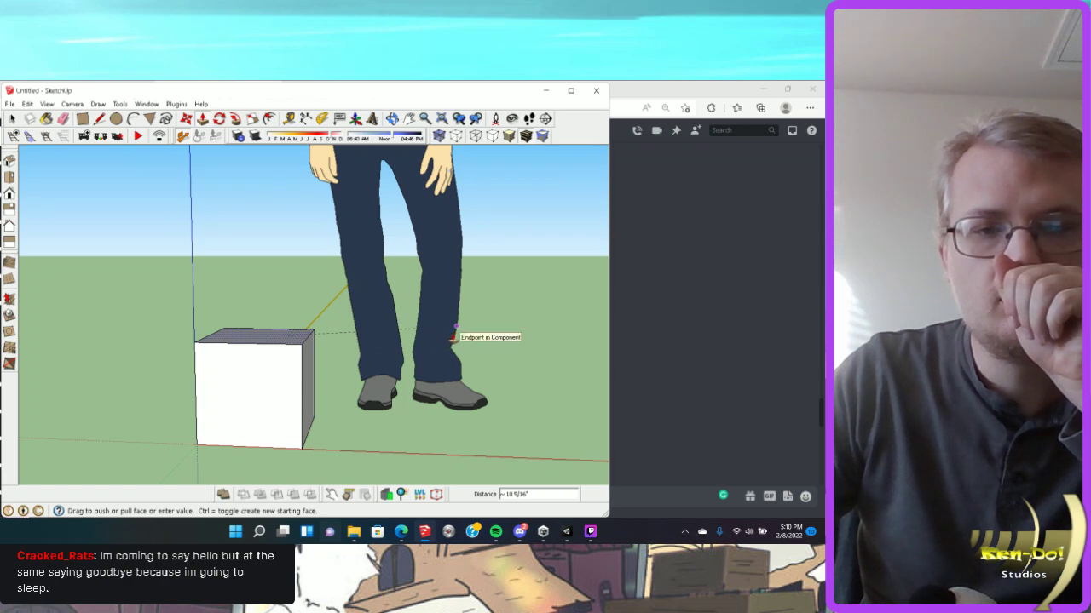
click(452, 336)
Offset the outline of the box's top face inward by about 9/16" to form the wall thickness.
middle_drag(452, 337, 319, 440)
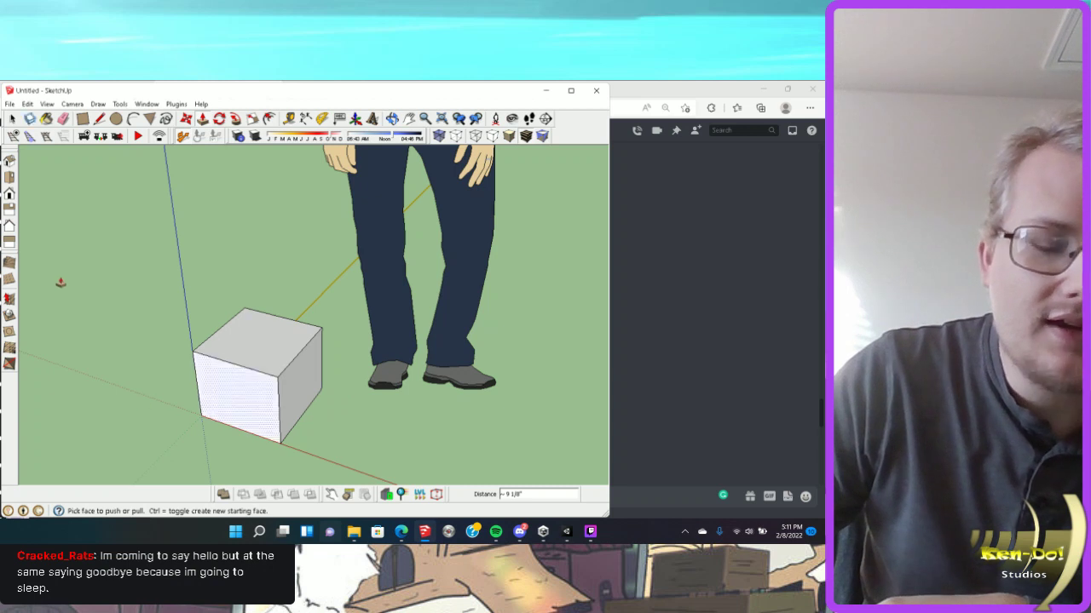
scroll(143, 304, up, 1)
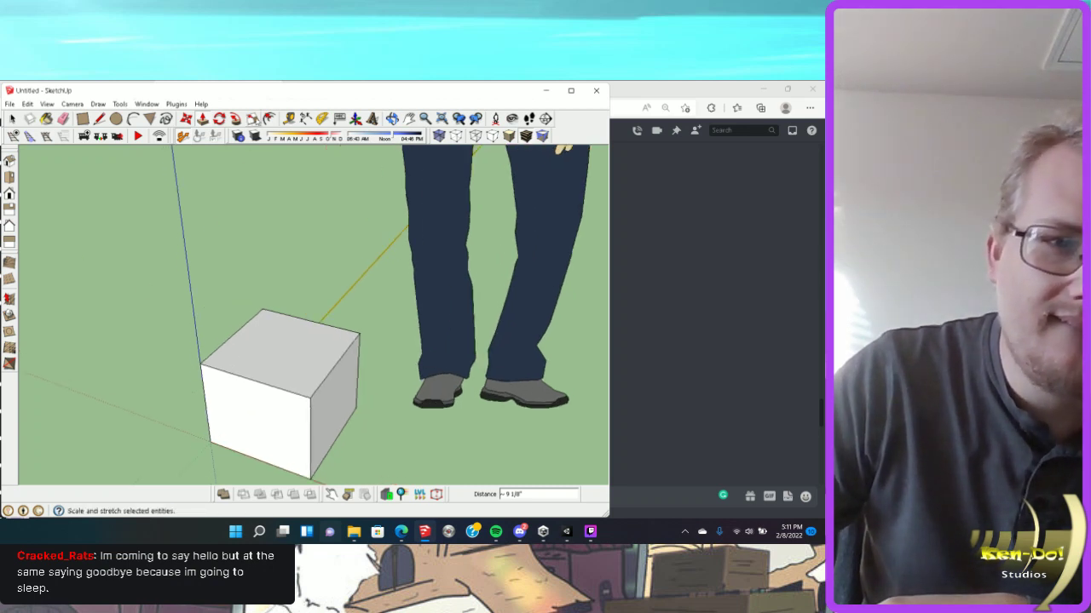
click(270, 119)
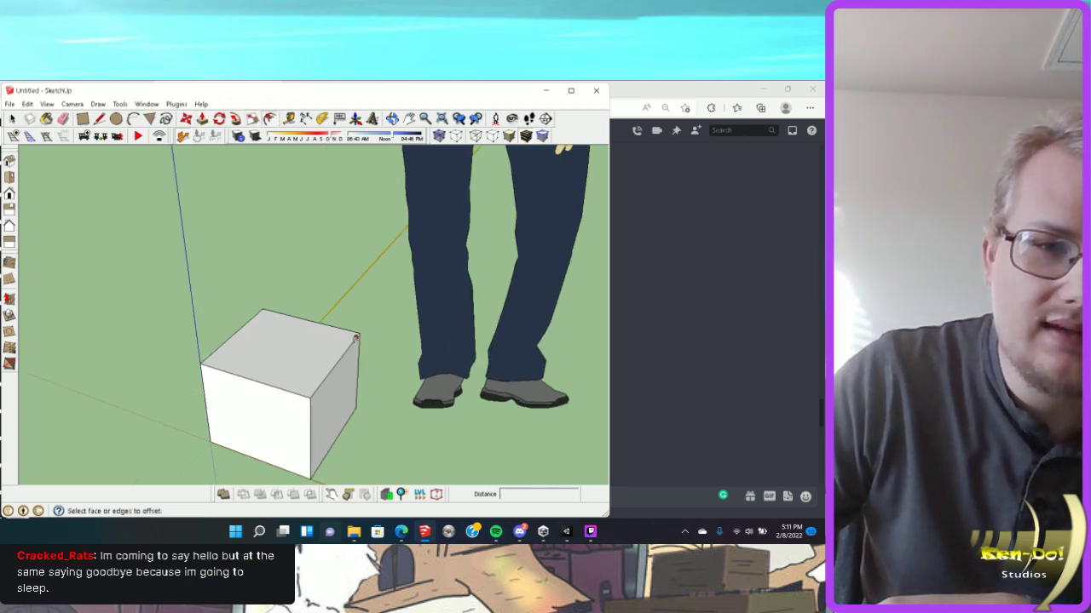
click(355, 337)
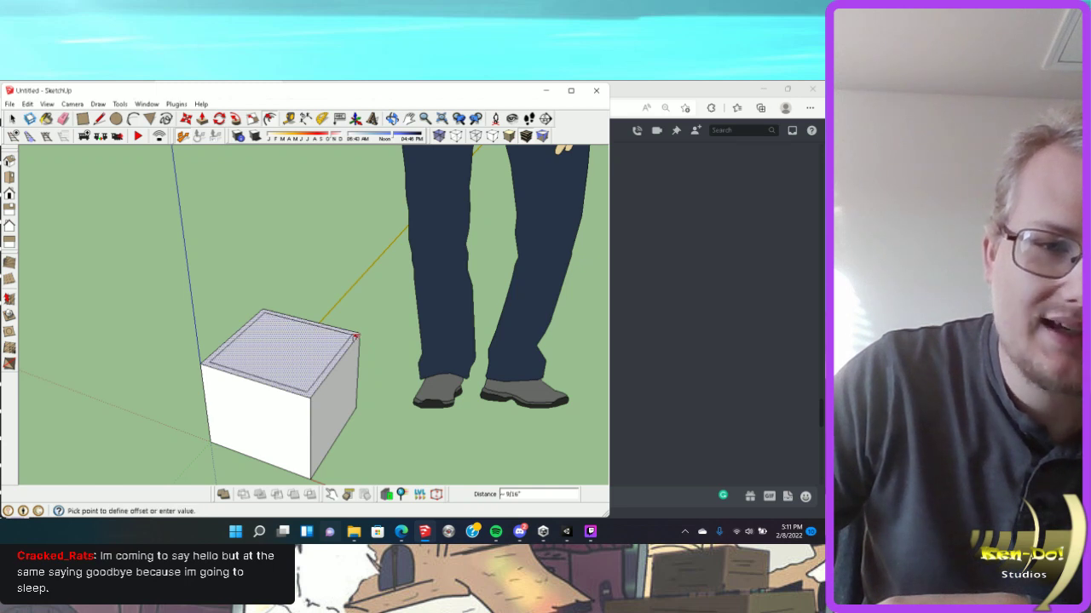
click(355, 336)
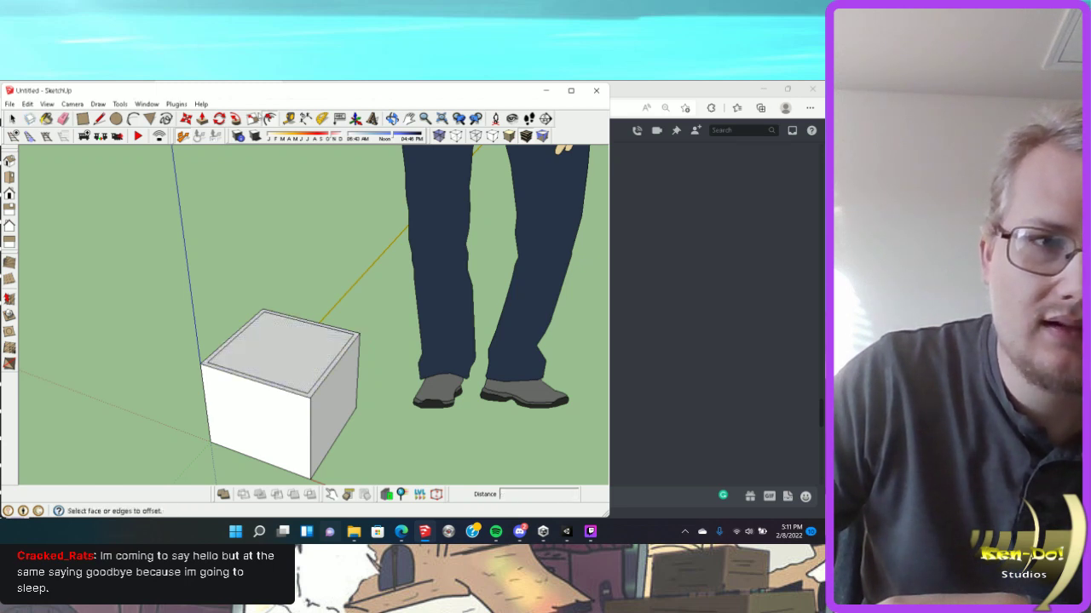
Push/Pull the inner top face down about 5 1/4" into the box to hollow it out.
key(s)
click(254, 120)
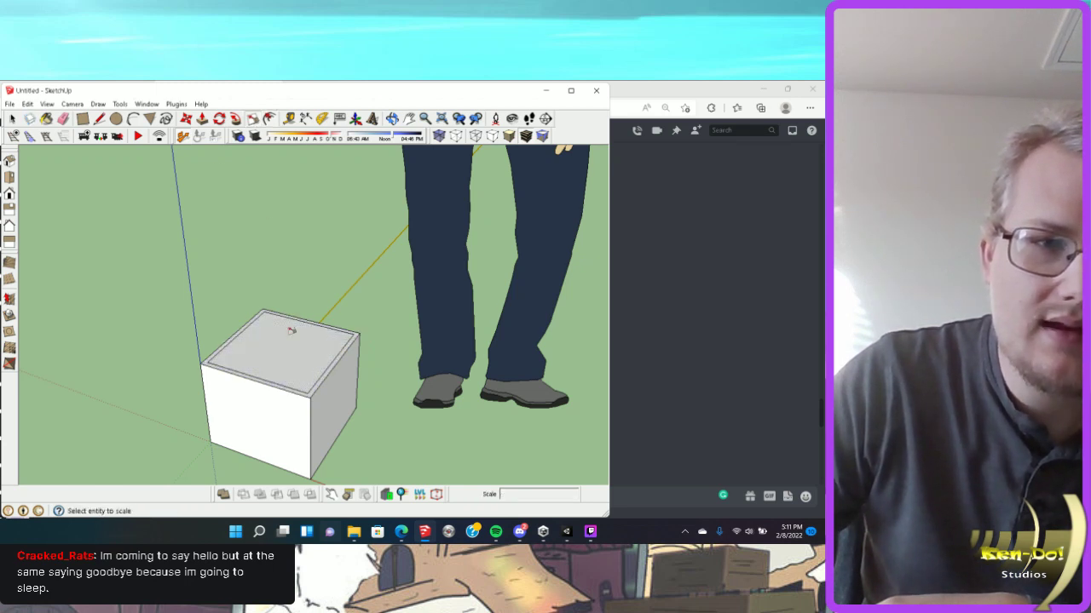
click(202, 119)
click(292, 352)
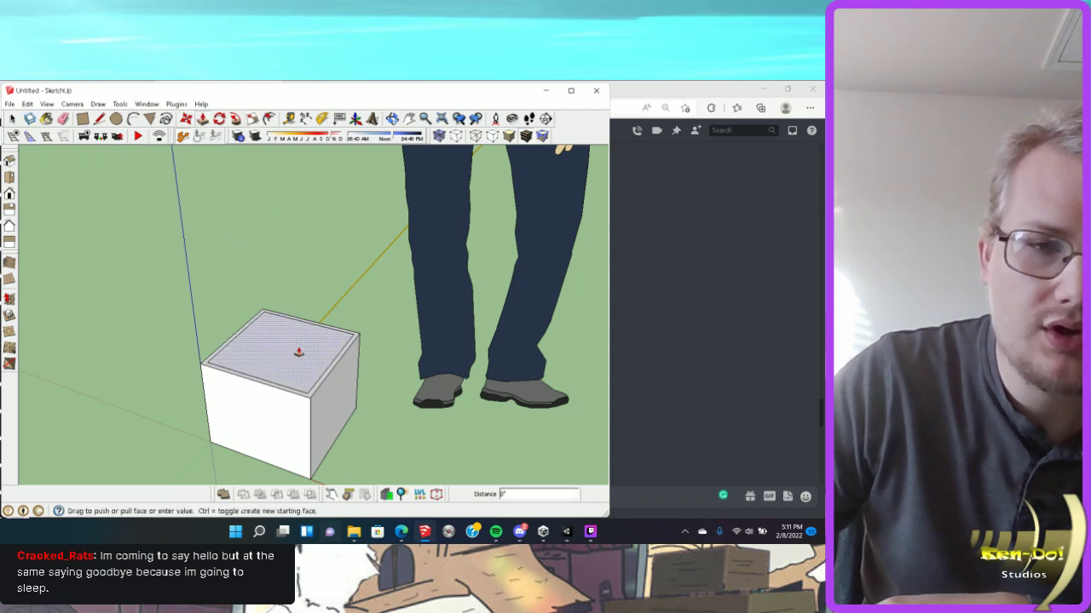
middle_drag(358, 384, 349, 196)
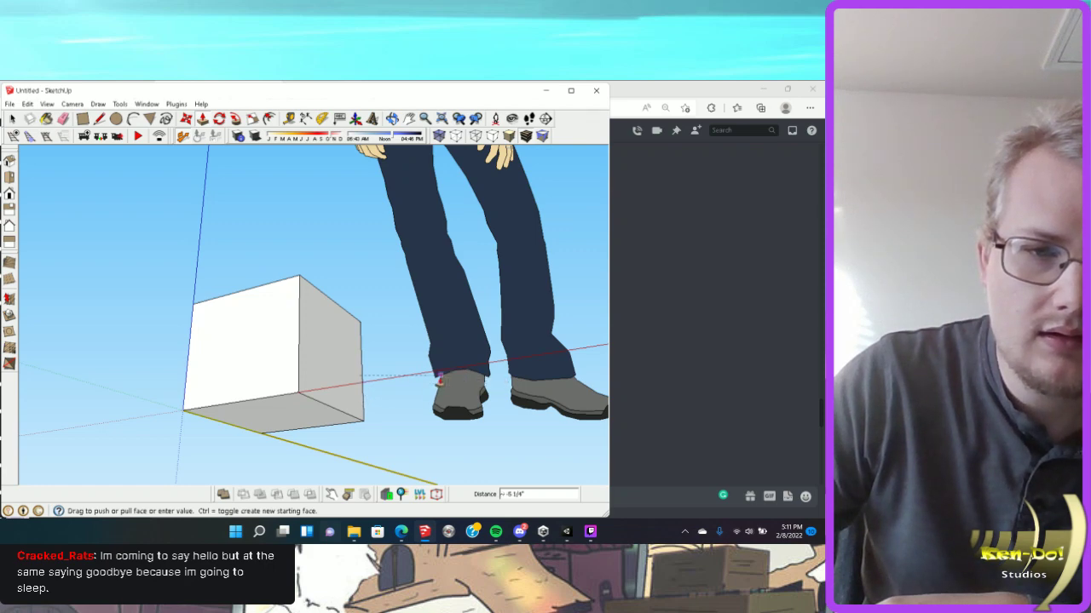
click(387, 455)
Select all connected faces and edges of the hollow box and make them a group.
mouse_move(387, 455)
middle_down()
mouse_move(275, 285)
mouse_move(424, 435)
mouse_move(365, 320)
mouse_move(276, 337)
mouse_move(259, 273)
middle_up()
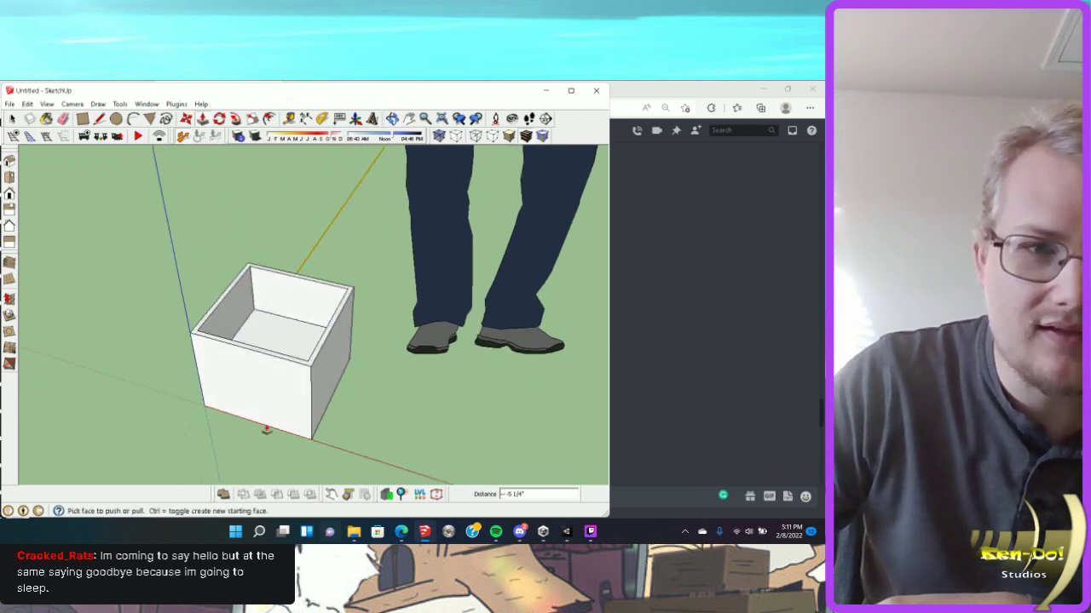
key(space)
triple_click(292, 405)
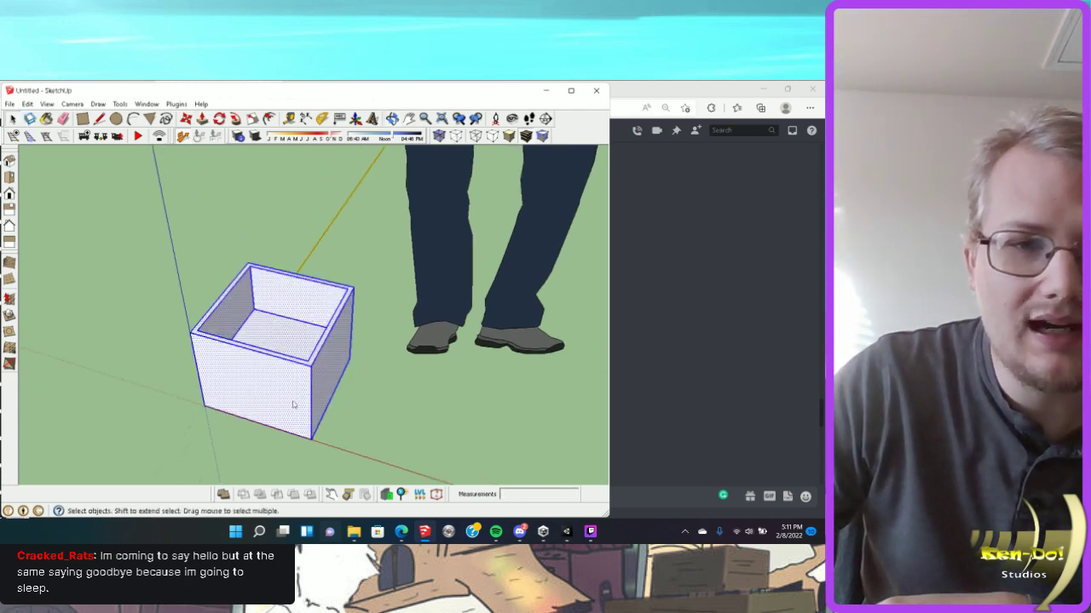
right_click(292, 404)
click(332, 316)
Name the group Box in its entity information.
right_click(324, 339)
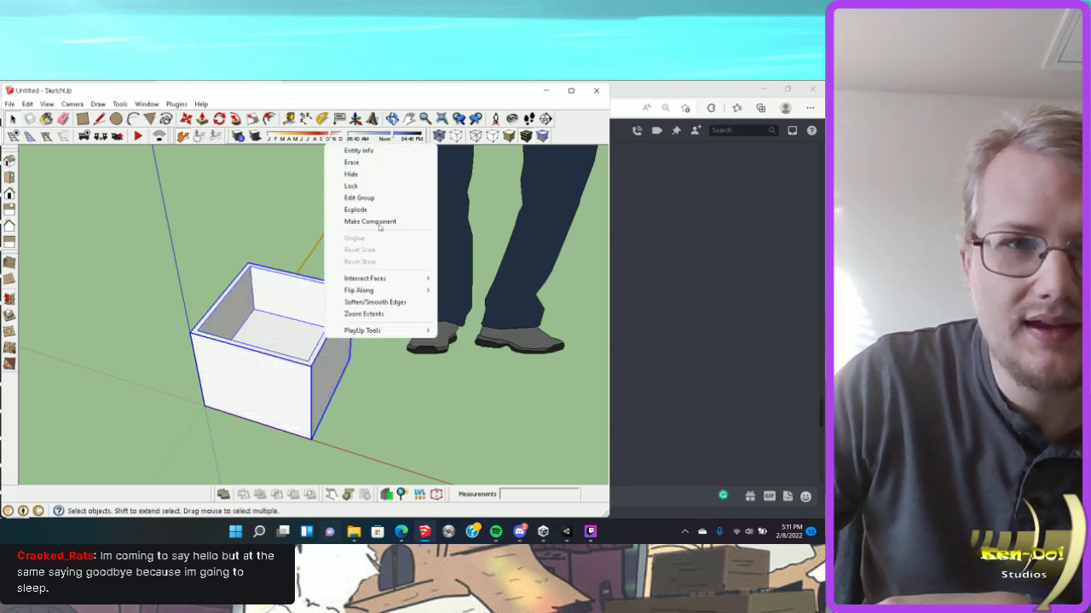
click(367, 151)
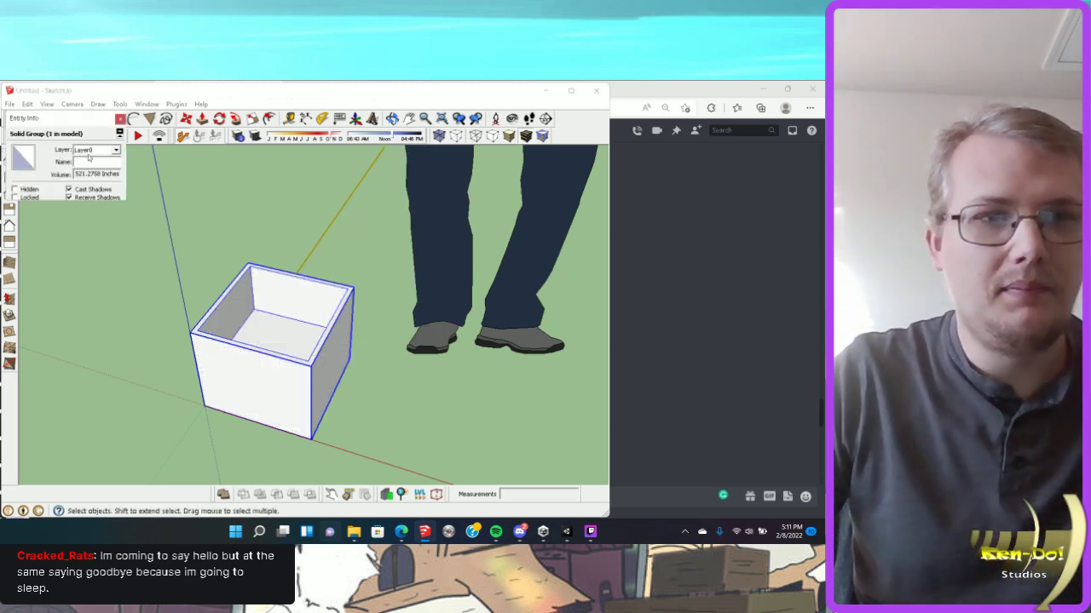
click(89, 152)
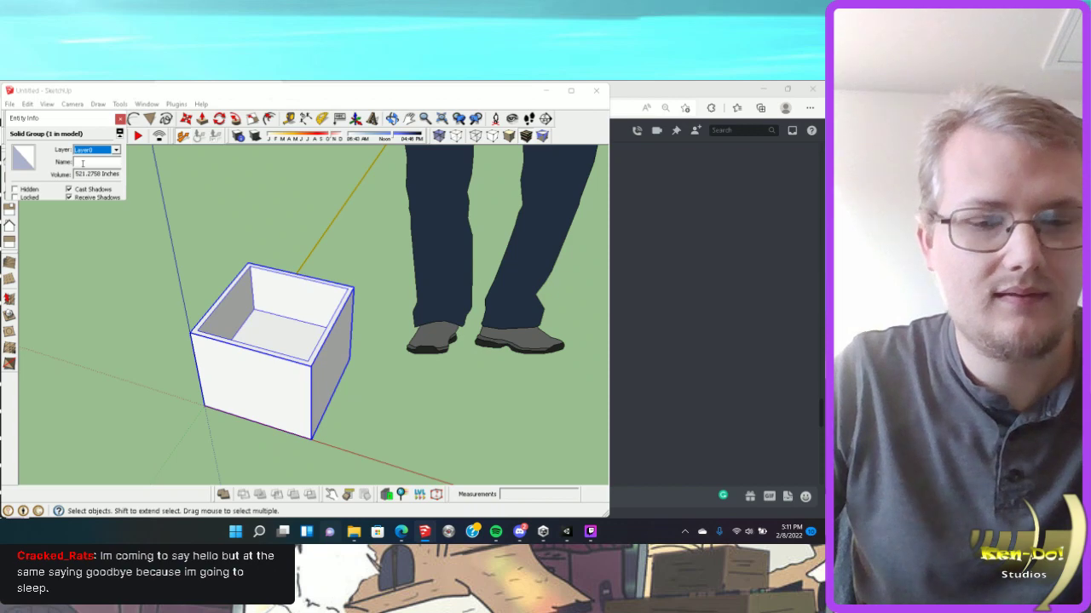
click(85, 161)
text(Box)
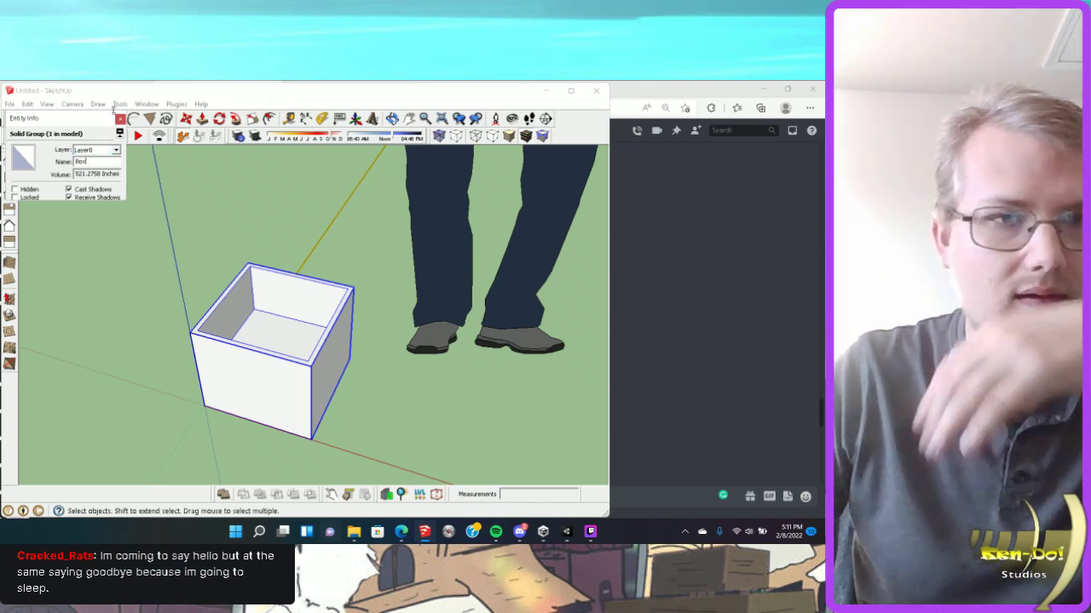
click(120, 118)
Save the model in Documents as "Pontificaal Cake model", checking the firework's spelling in the Discord chat.
click(9, 103)
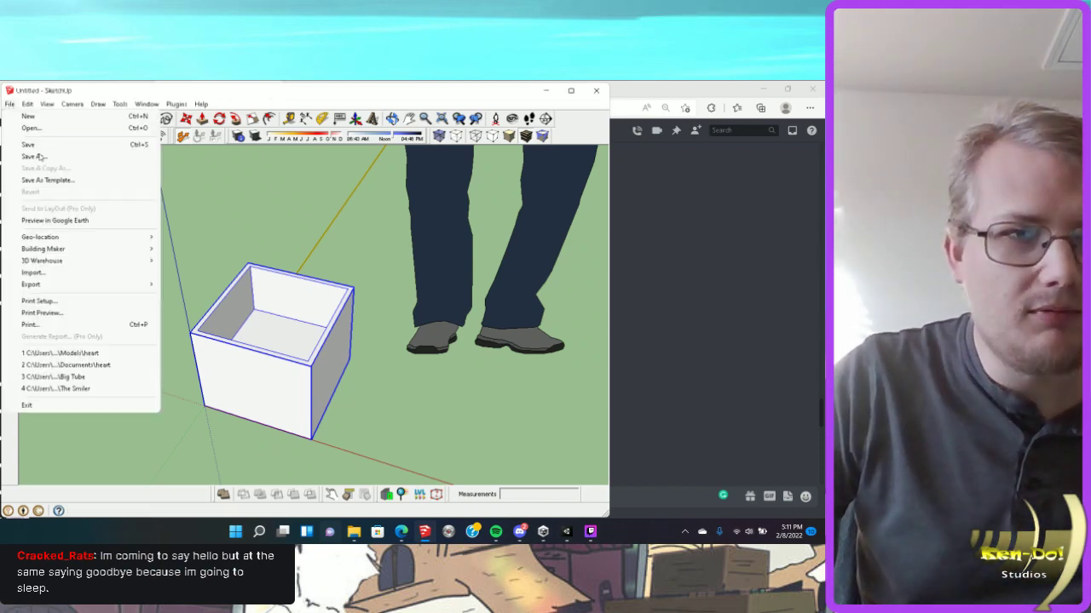
click(37, 157)
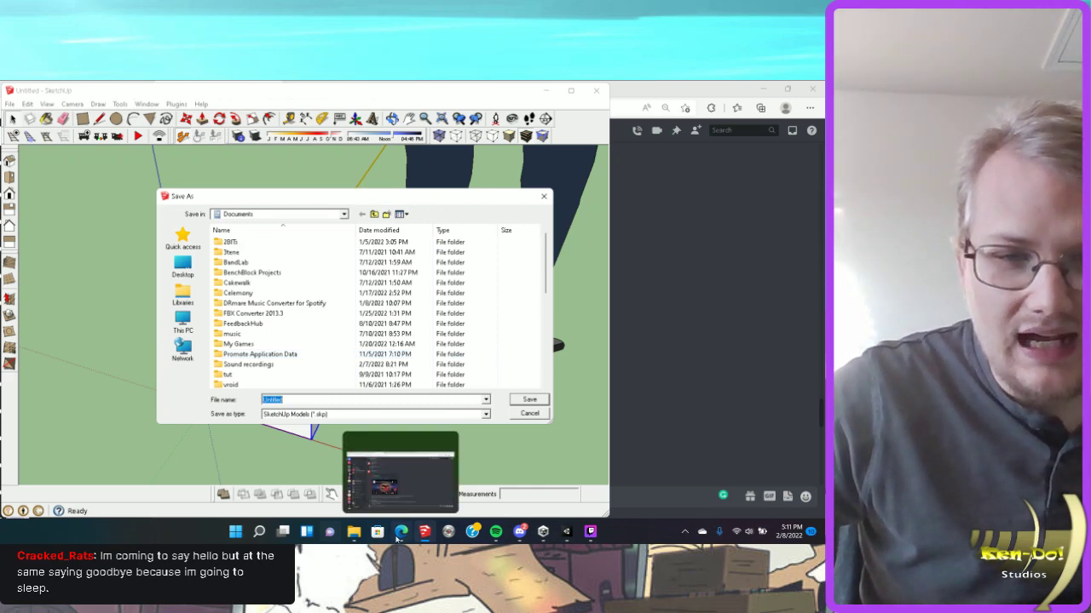
click(400, 532)
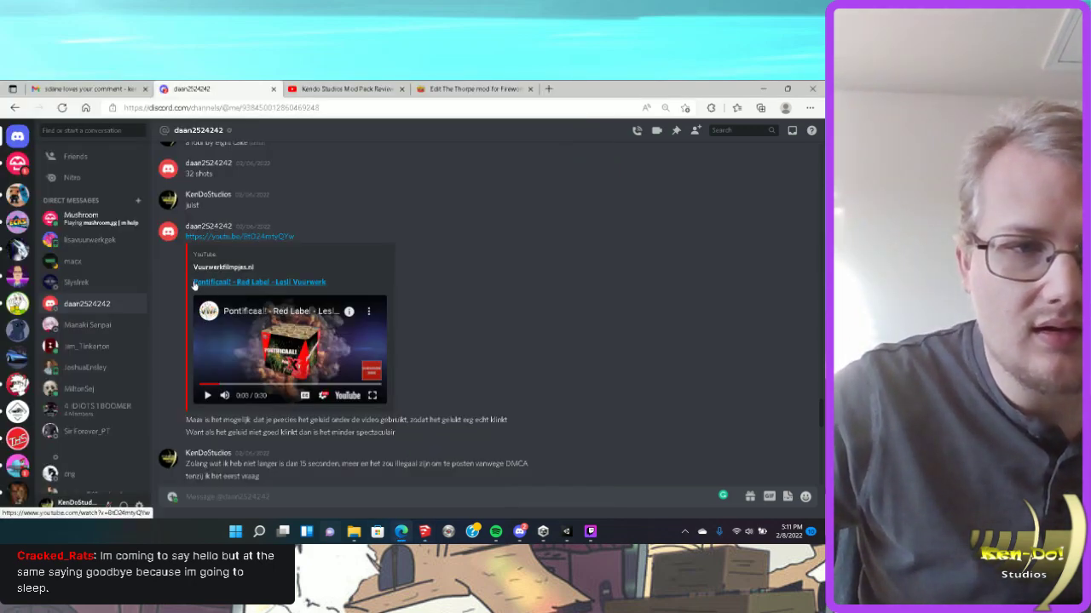
drag(193, 286, 214, 282)
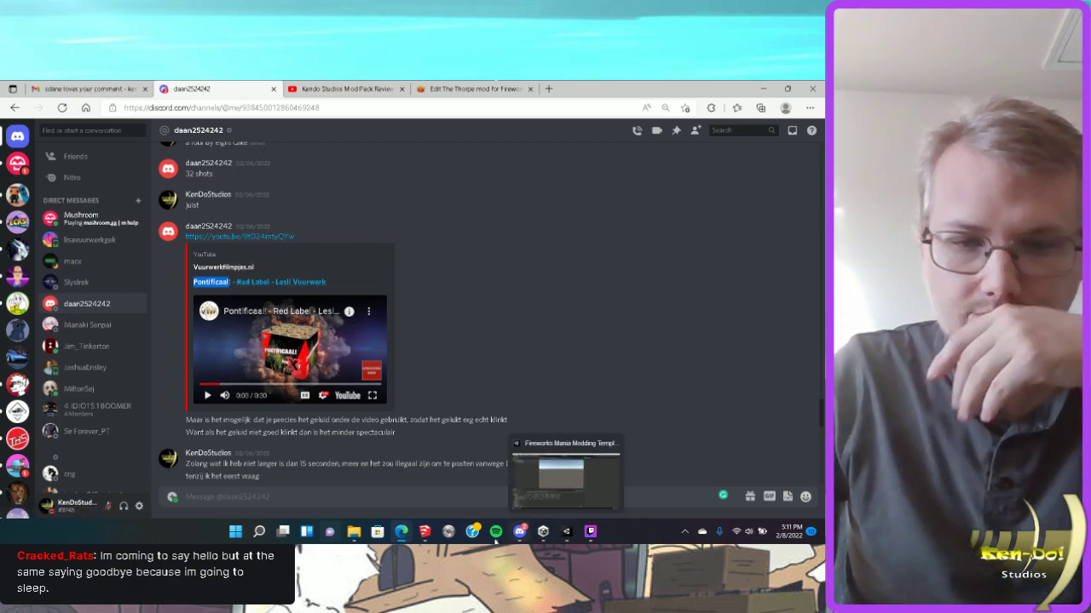
click(424, 532)
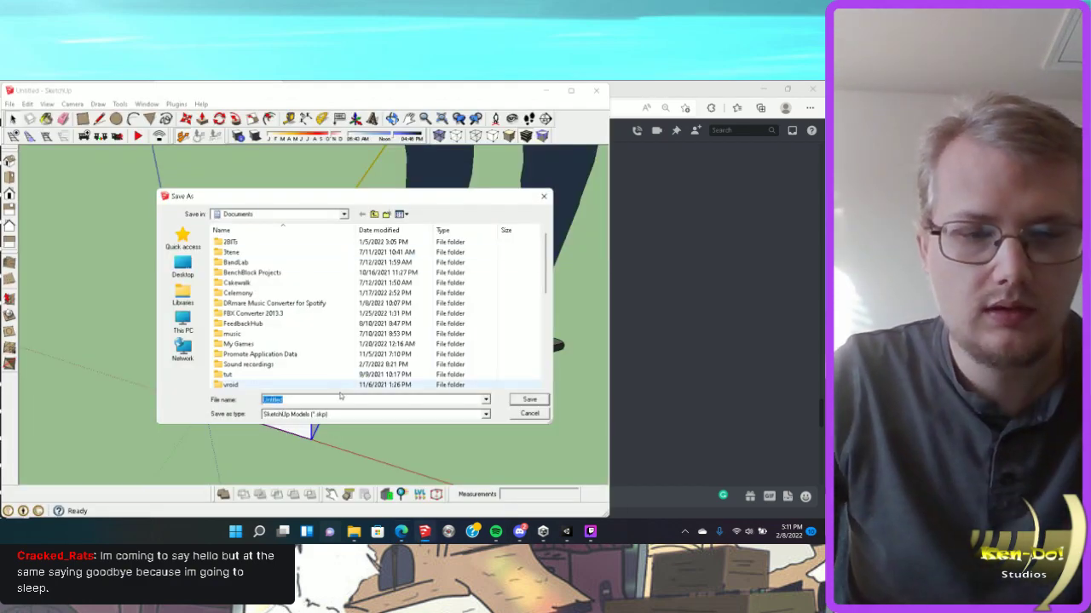
text(Pontificaal)
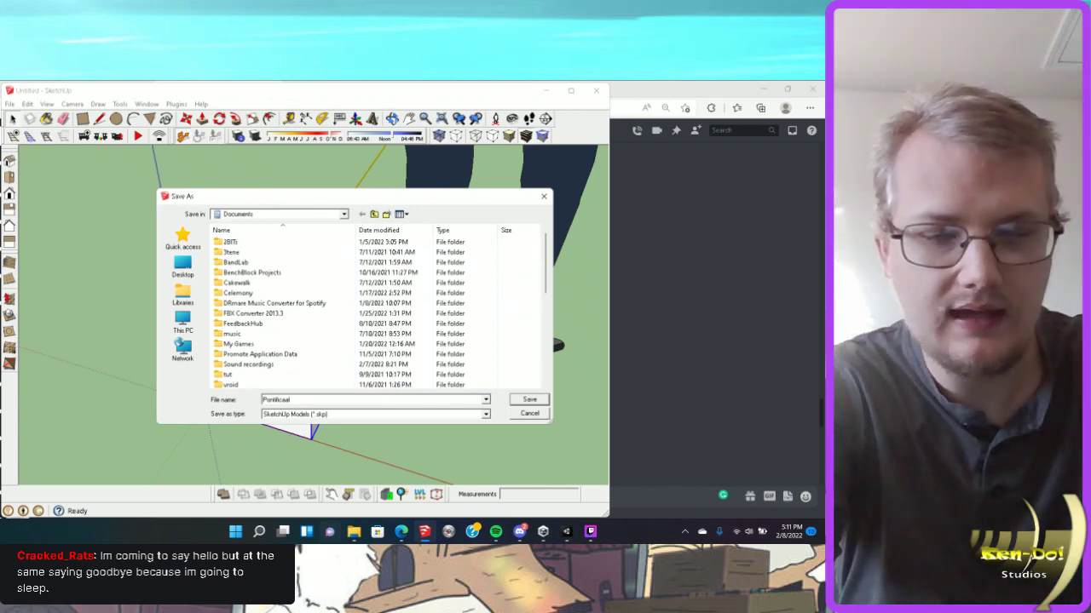
text(Cake)
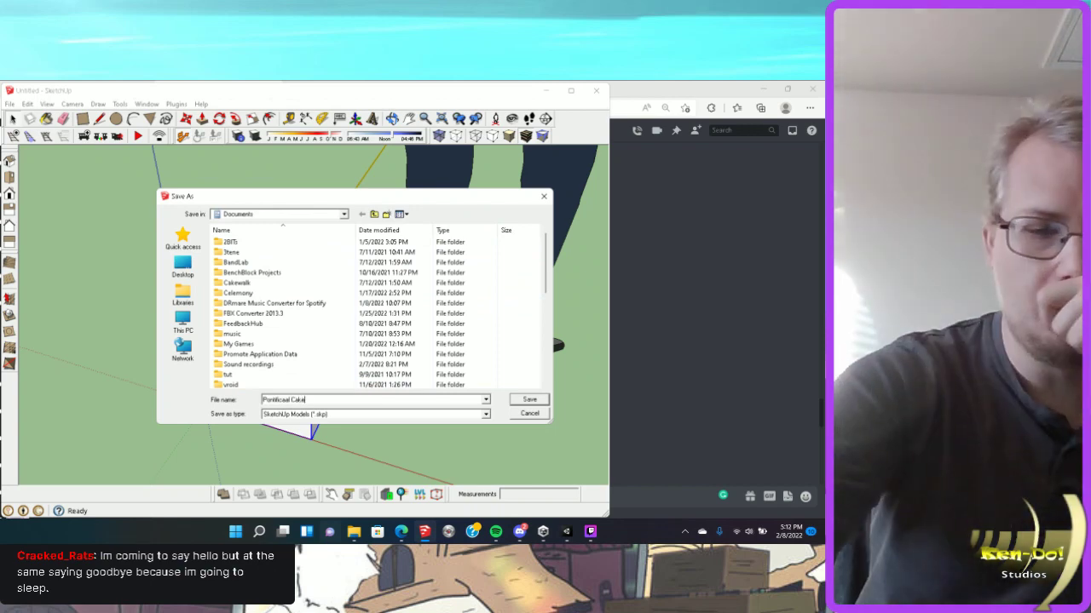
text( mode)
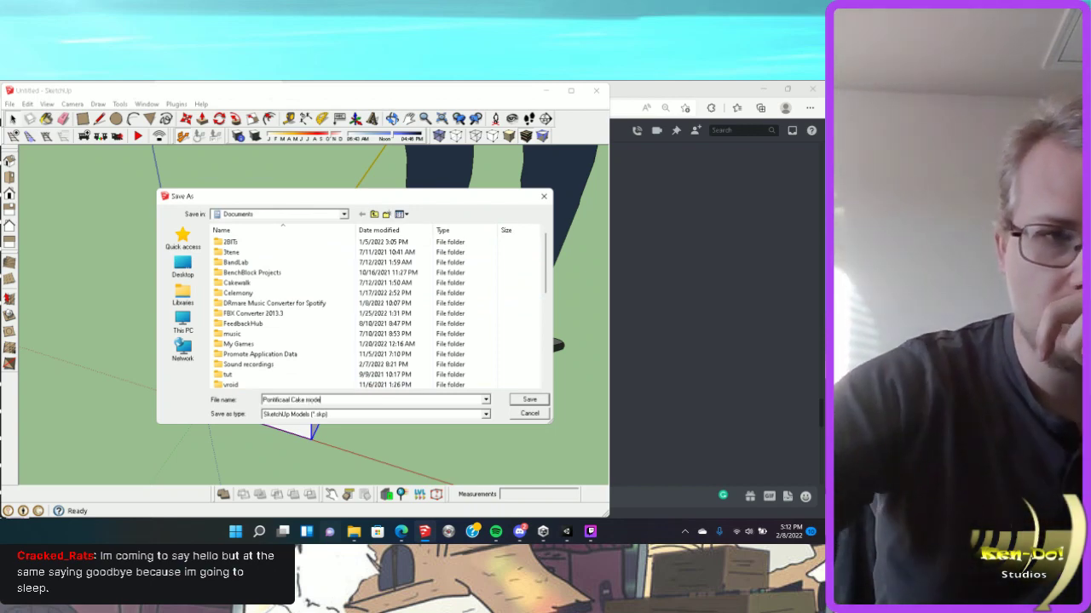
text(l)
click(530, 399)
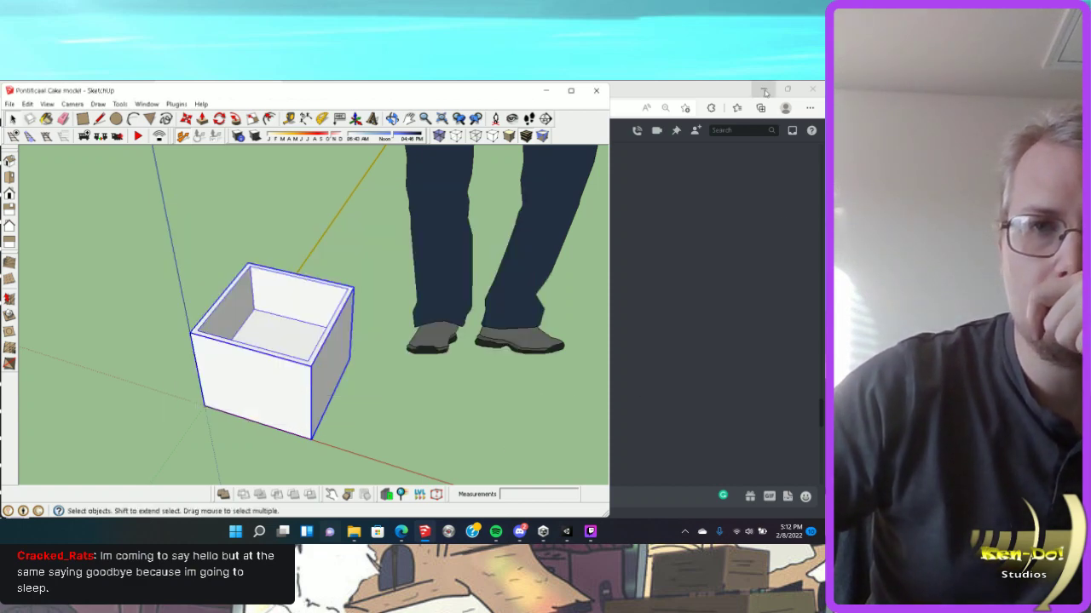
Restore the browser window from maximized and resize it to fill the area beside the Twitch chat.
click(739, 96)
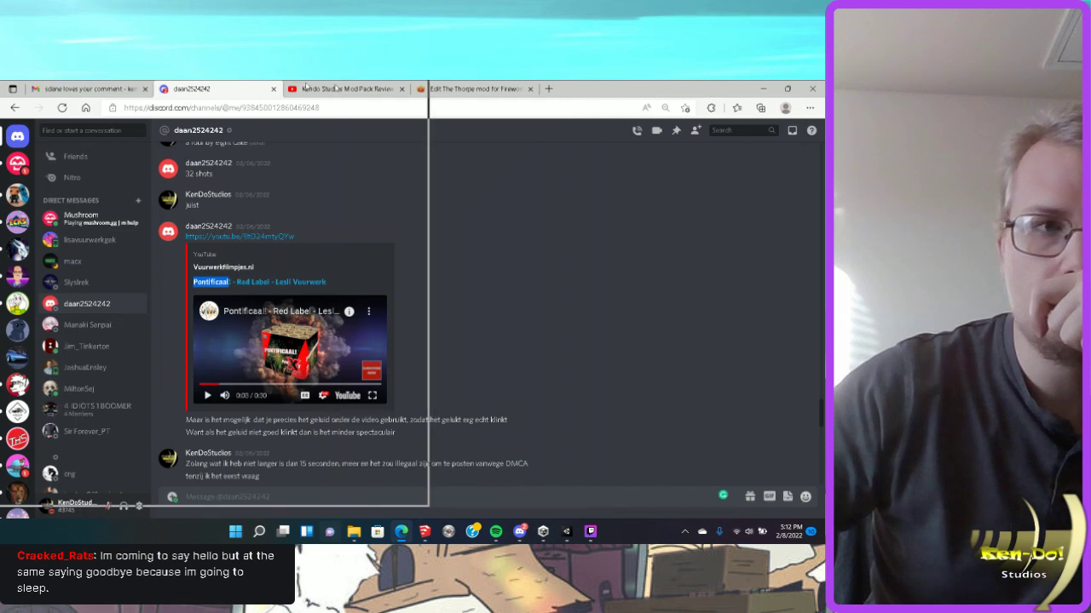
key(super+Down)
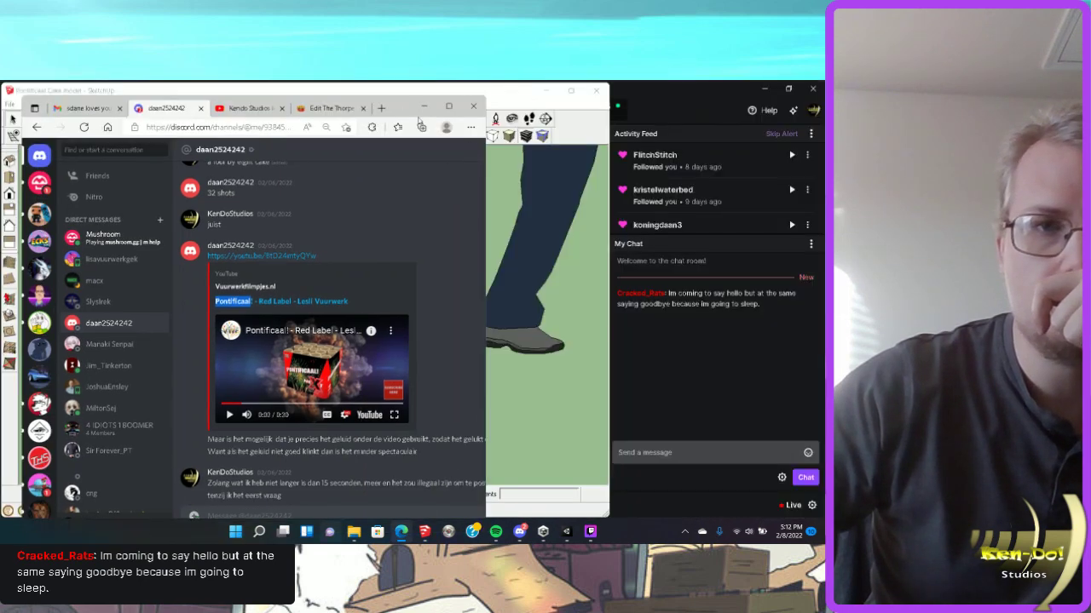
drag(488, 299, 611, 299)
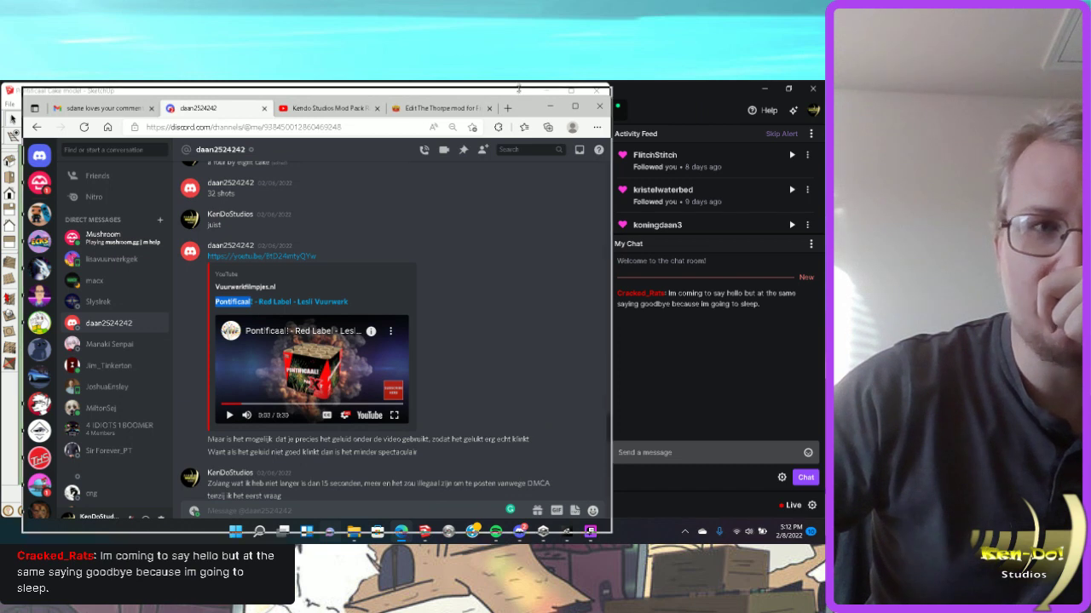
drag(518, 96, 518, 81)
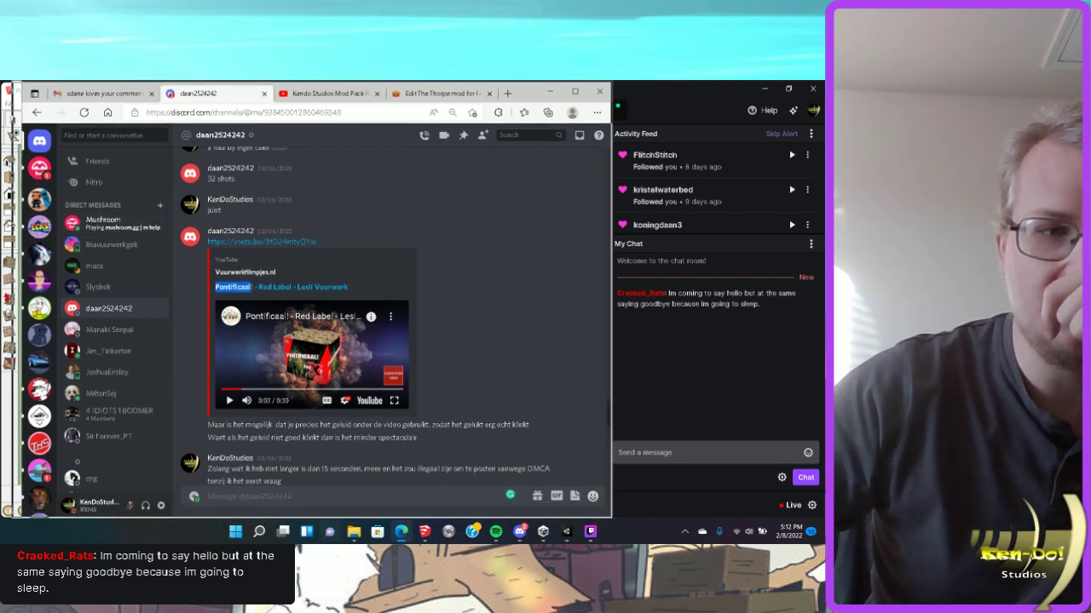
drag(25, 281, 4, 281)
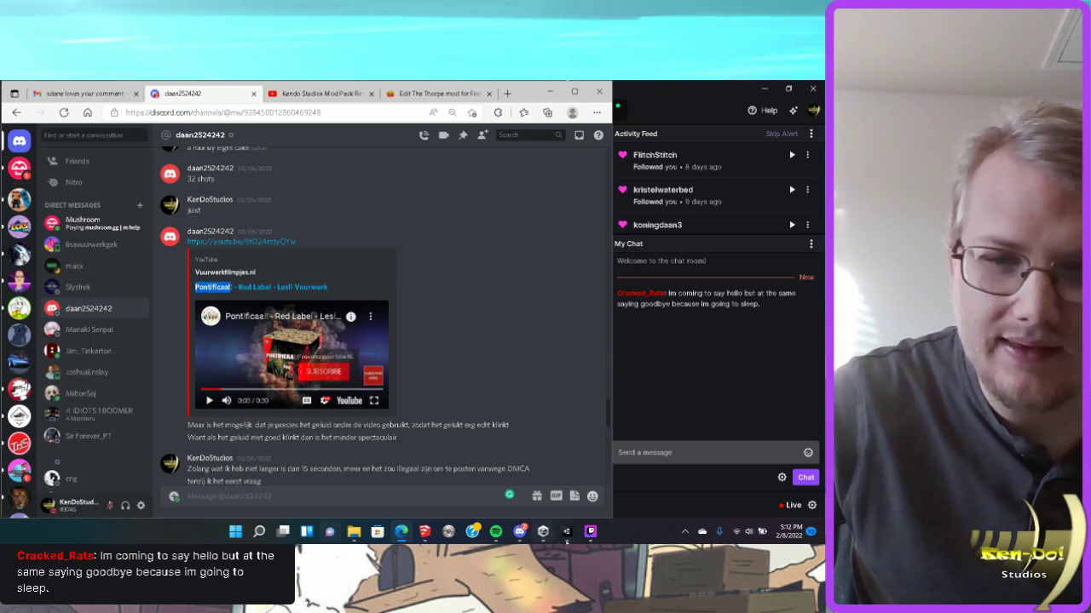
Switch to SketchUp and draw a circle of about 3/4 inch radius on the box floor, close to one inner corner.
mouse_move(590, 535)
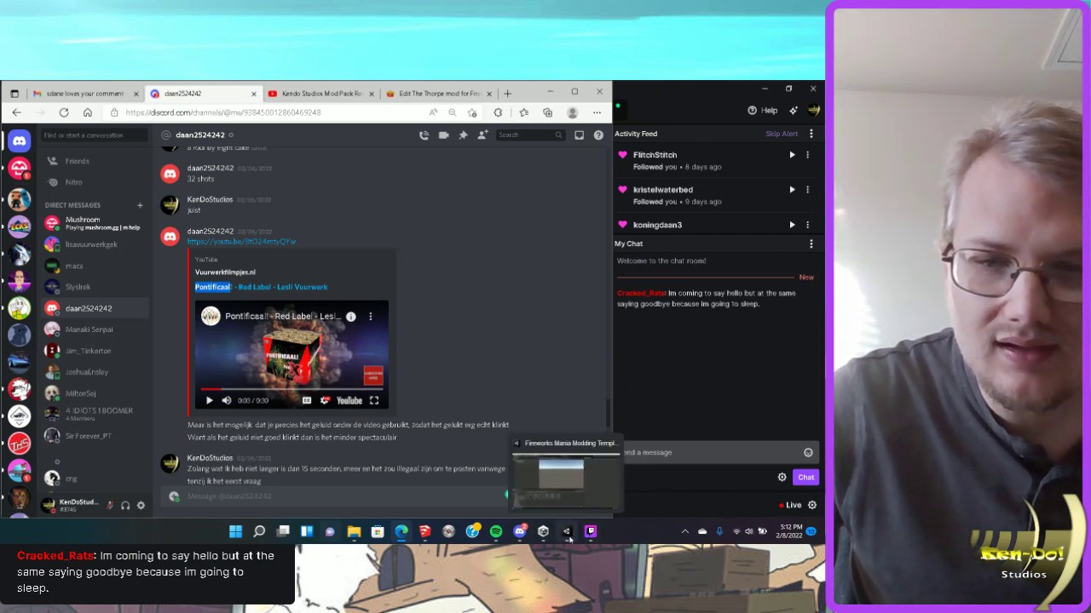
mouse_move(425, 533)
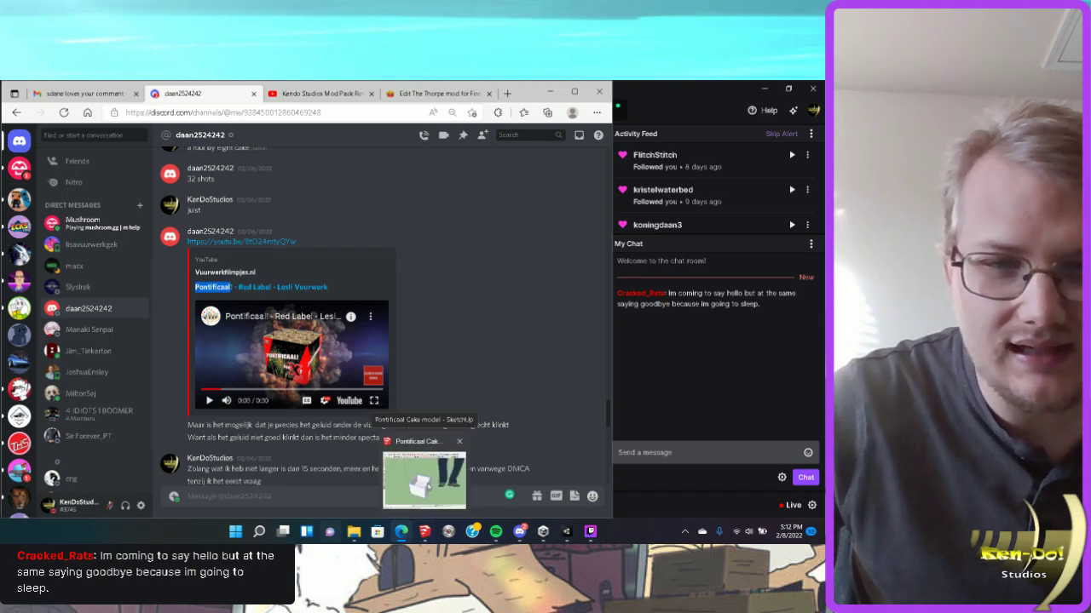
click(425, 480)
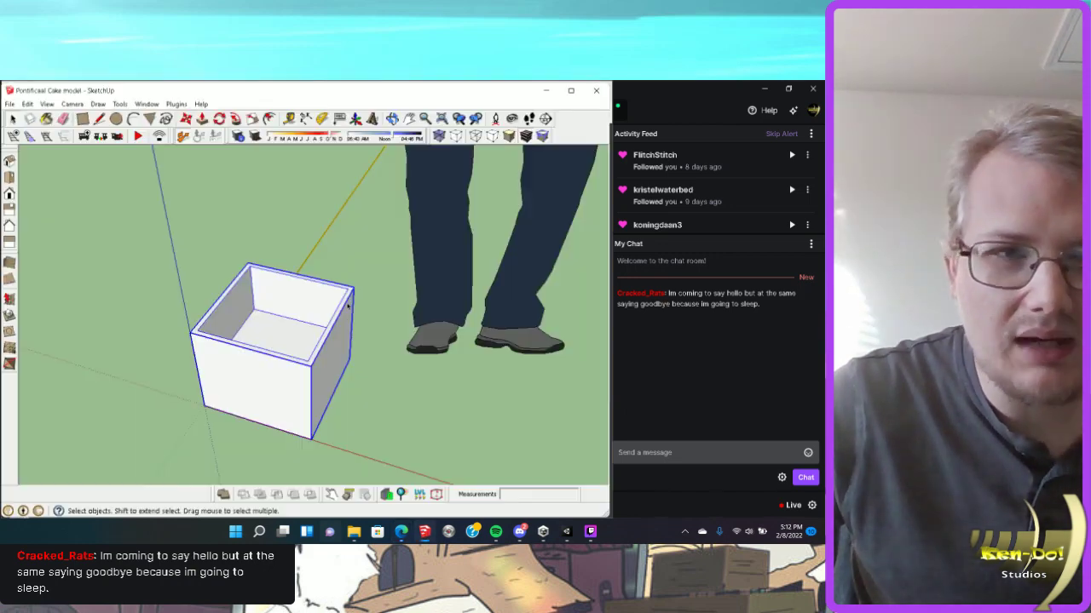
click(116, 119)
middle_drag(268, 219, 504, 375)
scroll(409, 388, up, 1)
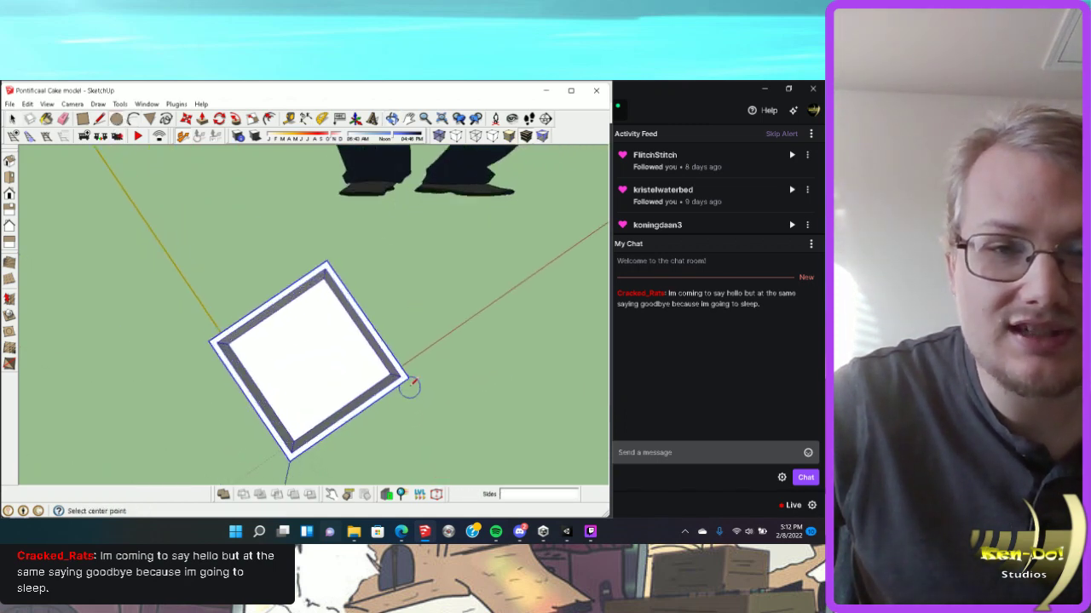
scroll(407, 385, up, 2)
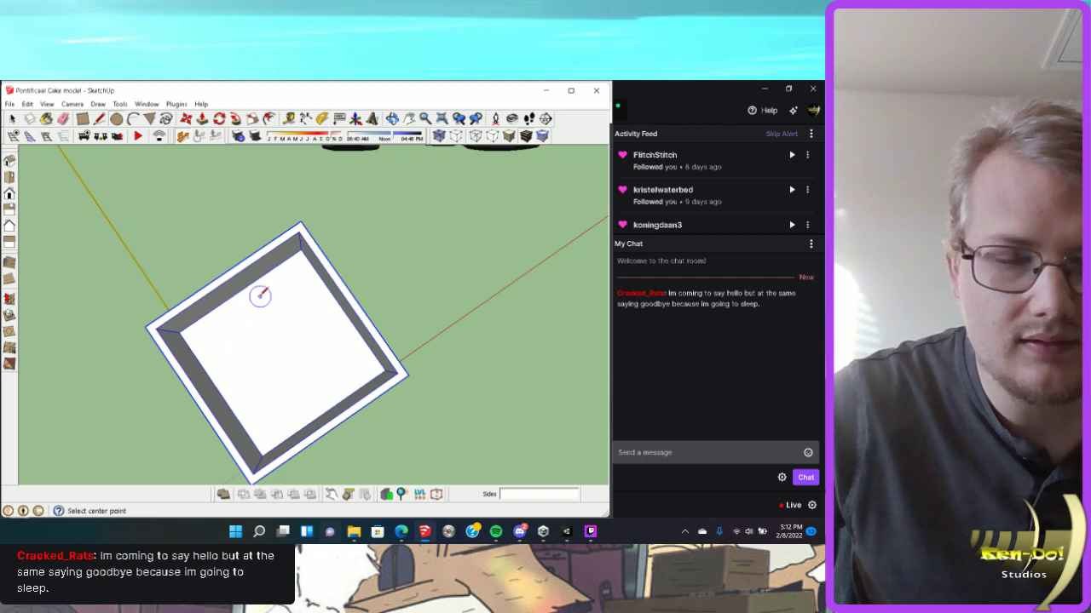
mouse_move(403, 534)
click(408, 482)
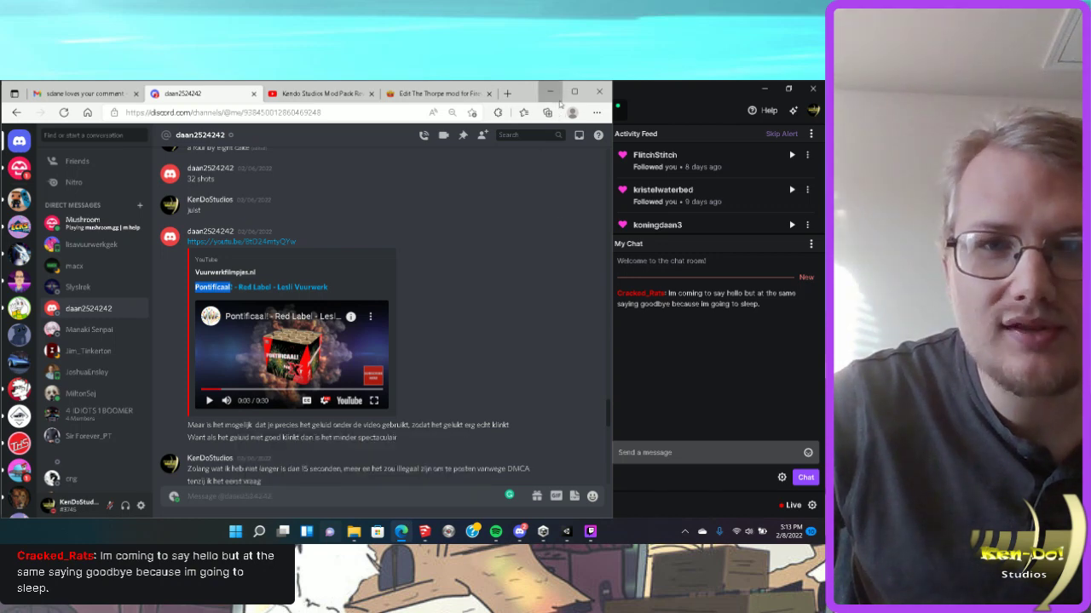
click(425, 532)
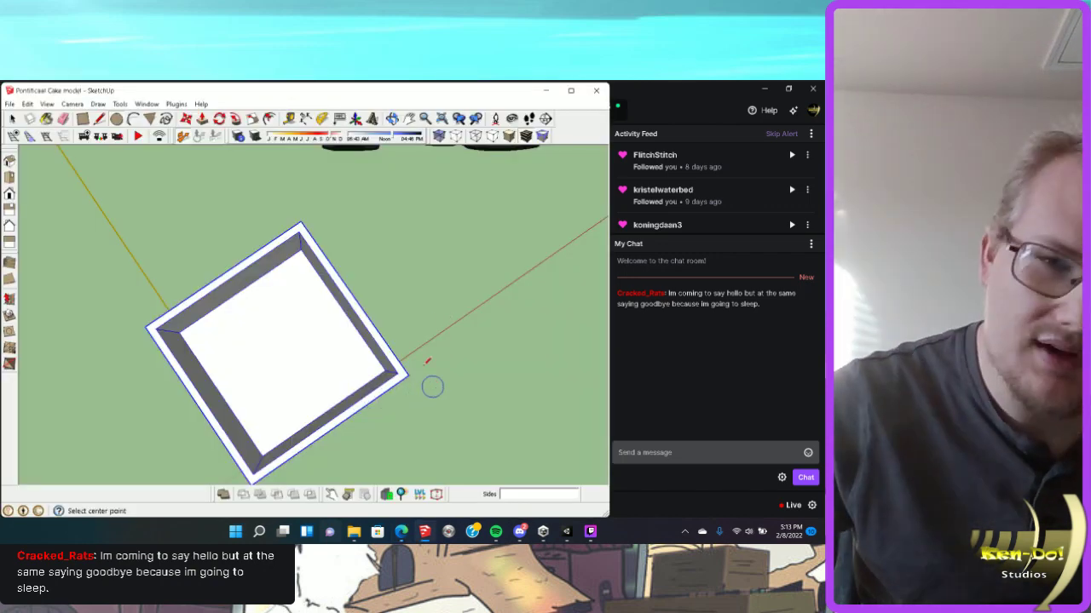
mouse_move(330, 375)
middle_down()
mouse_move(51, 340)
mouse_move(191, 309)
mouse_move(195, 281)
mouse_move(256, 323)
middle_up()
key(F2)
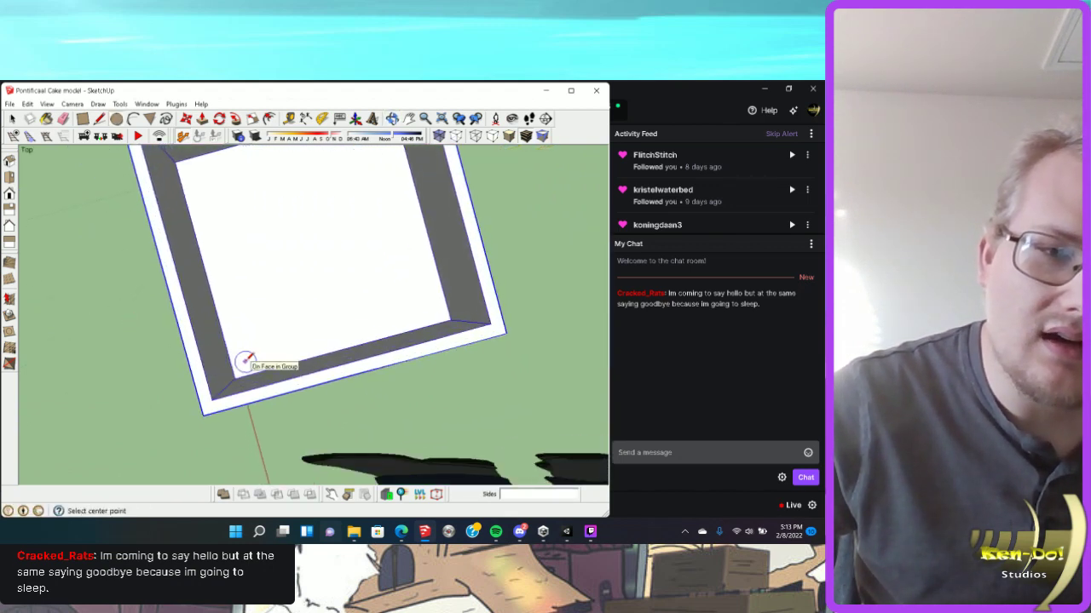
click(247, 357)
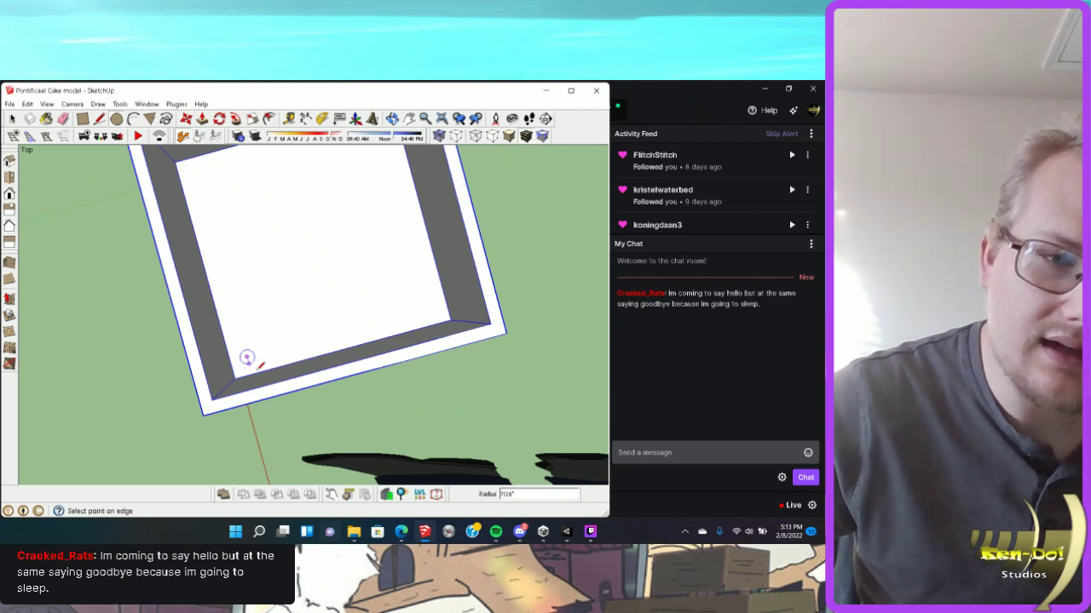
click(255, 368)
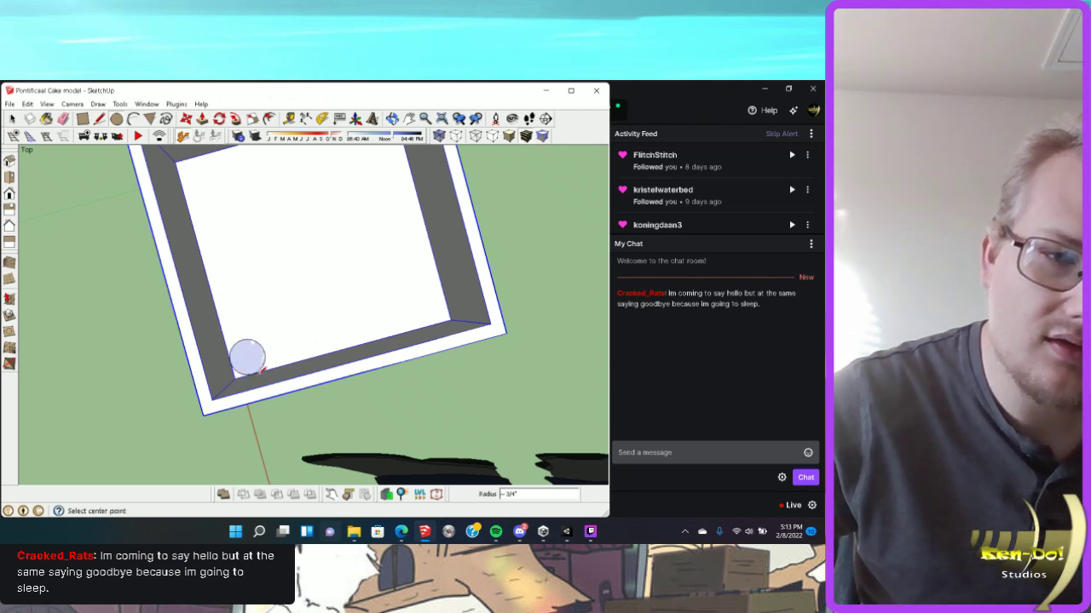
Push/Pull the circle upward about 5 1/4 inches to form a tube in the box corner.
middle_drag(255, 368, 381, 339)
key(space)
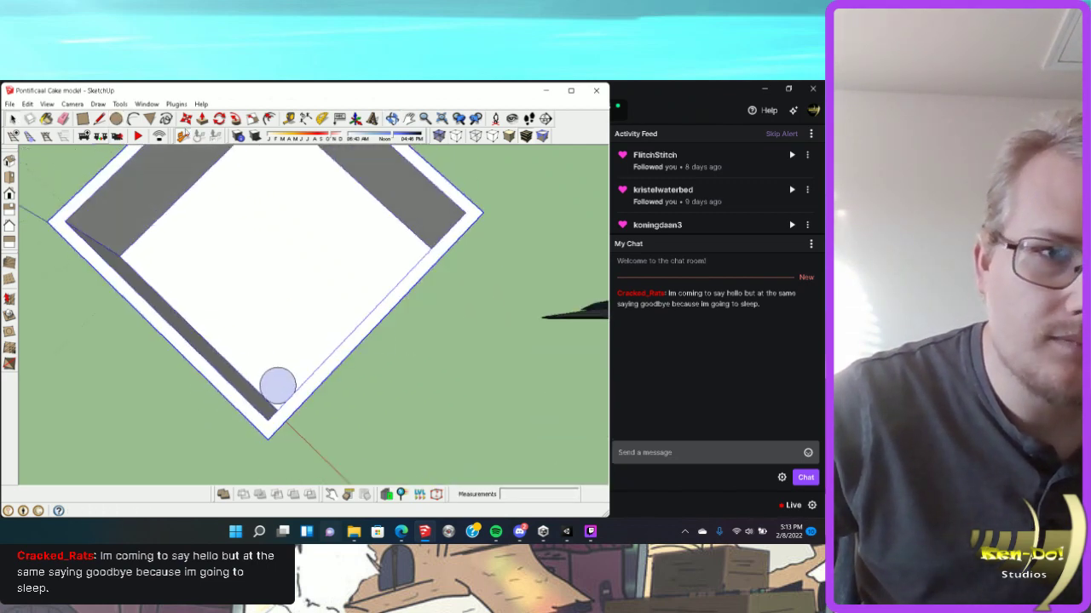
key(p)
click(281, 384)
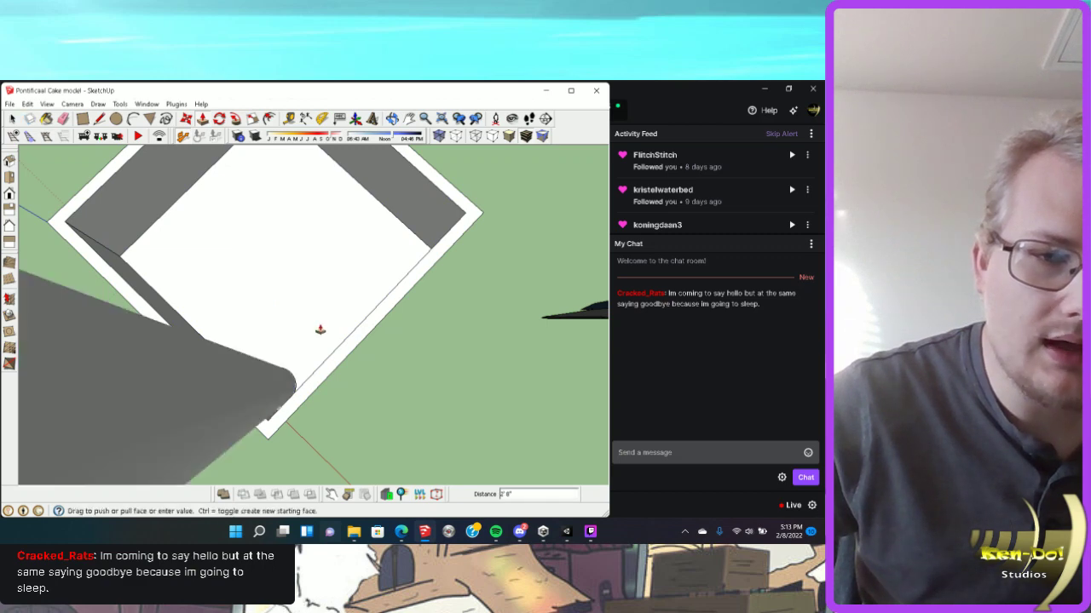
mouse_move(319, 327)
middle_down()
mouse_move(322, 304)
mouse_move(312, 343)
middle_up()
click(382, 438)
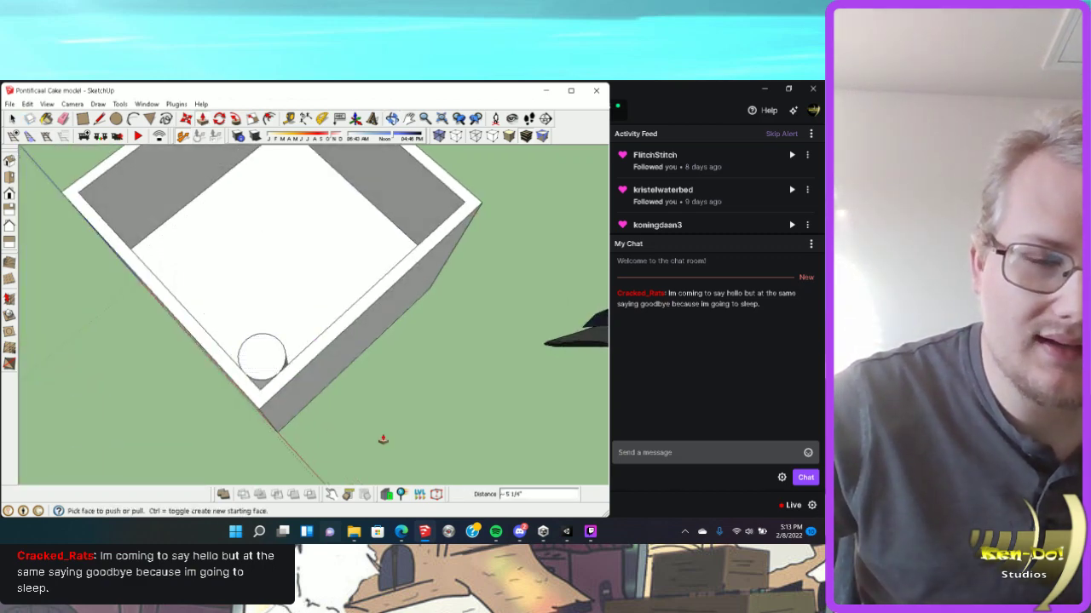
mouse_move(376, 418)
middle_down()
mouse_move(472, 341)
mouse_move(476, 424)
middle_up()
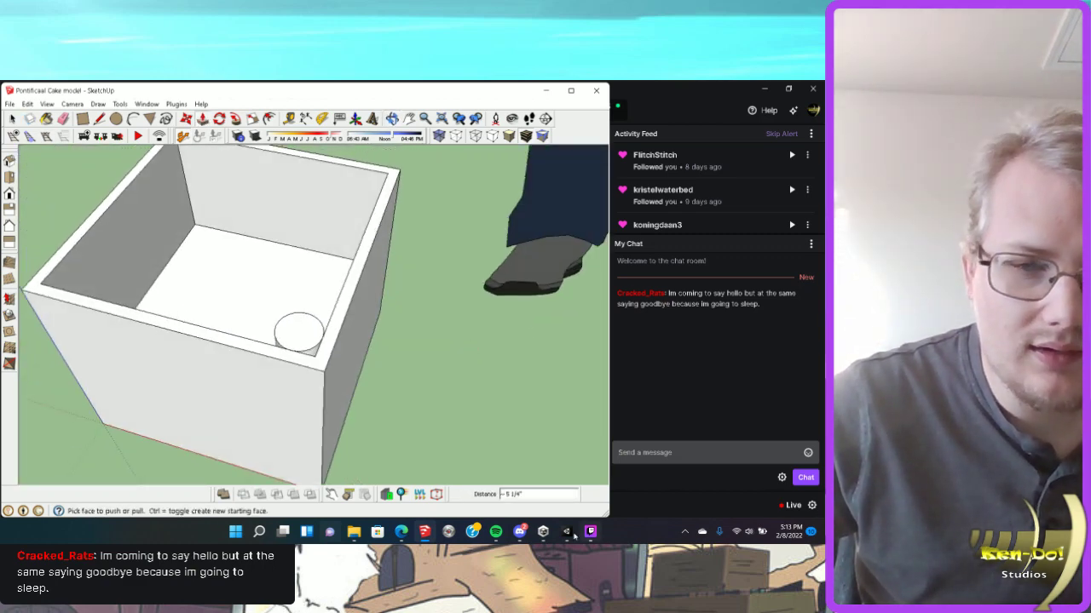
key(ctrl+z)
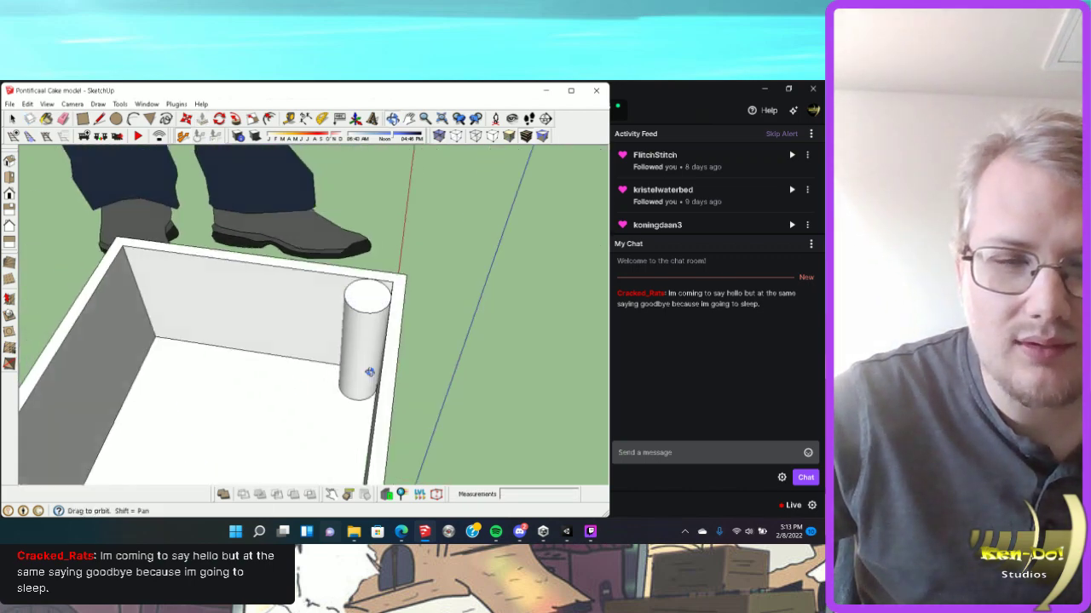
middle_drag(365, 373, 372, 275)
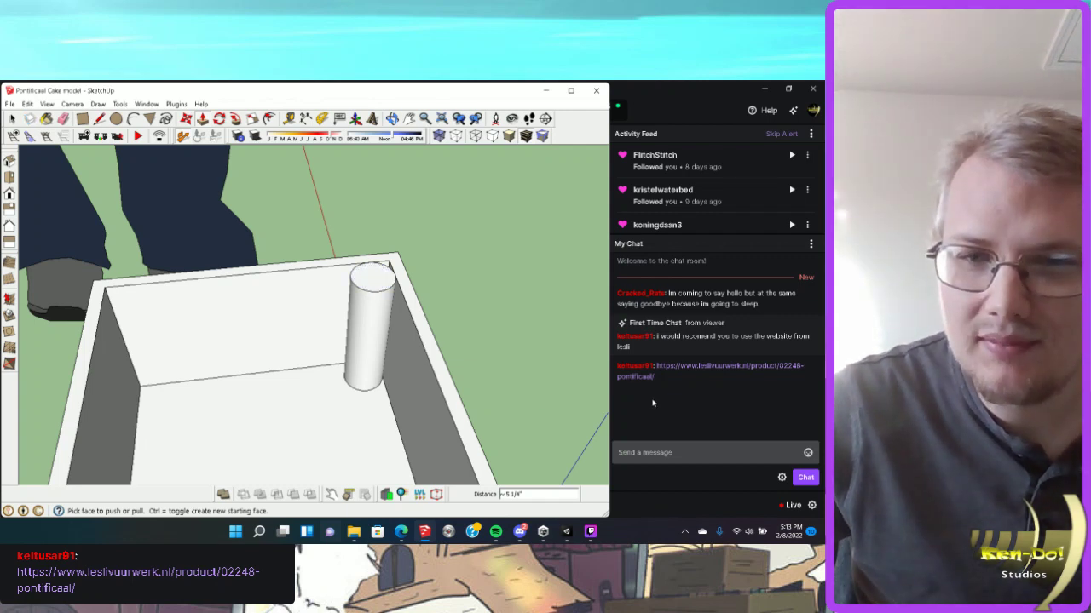
Open the Lesli product page linked in the Twitch chat, dismiss the translation offer and examine the Pontificaal! cake picture.
triple_click(695, 371)
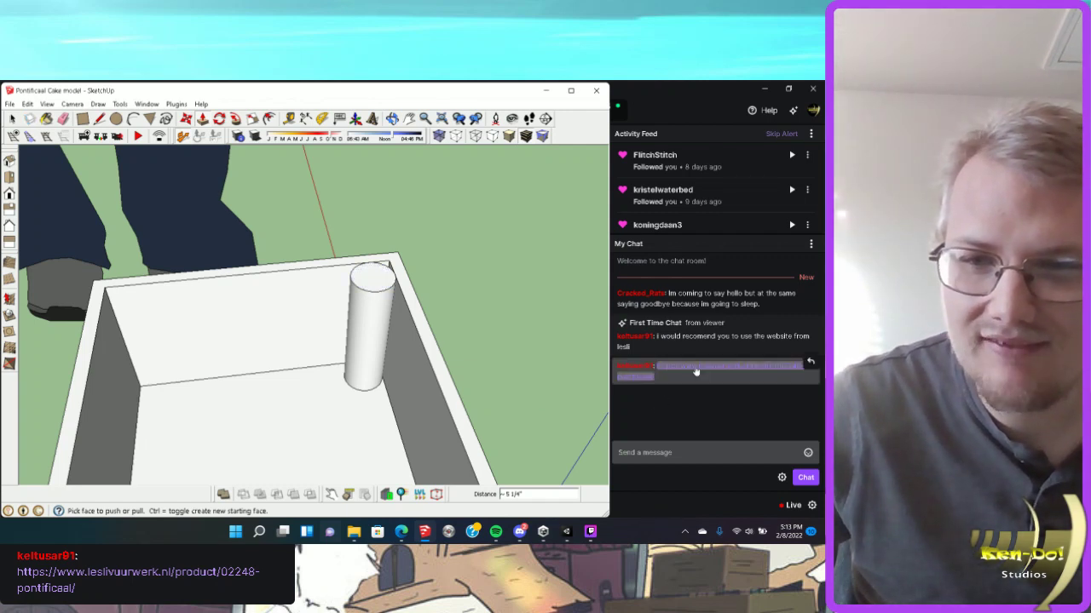
click(695, 371)
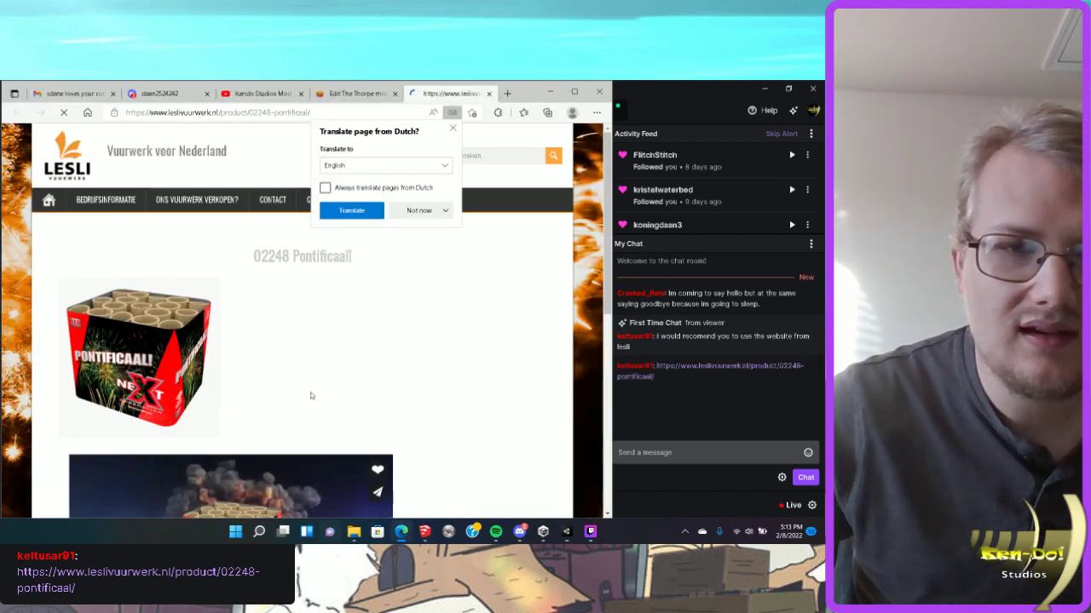
scroll(310, 394, down, 3)
scroll(310, 395, up, 3)
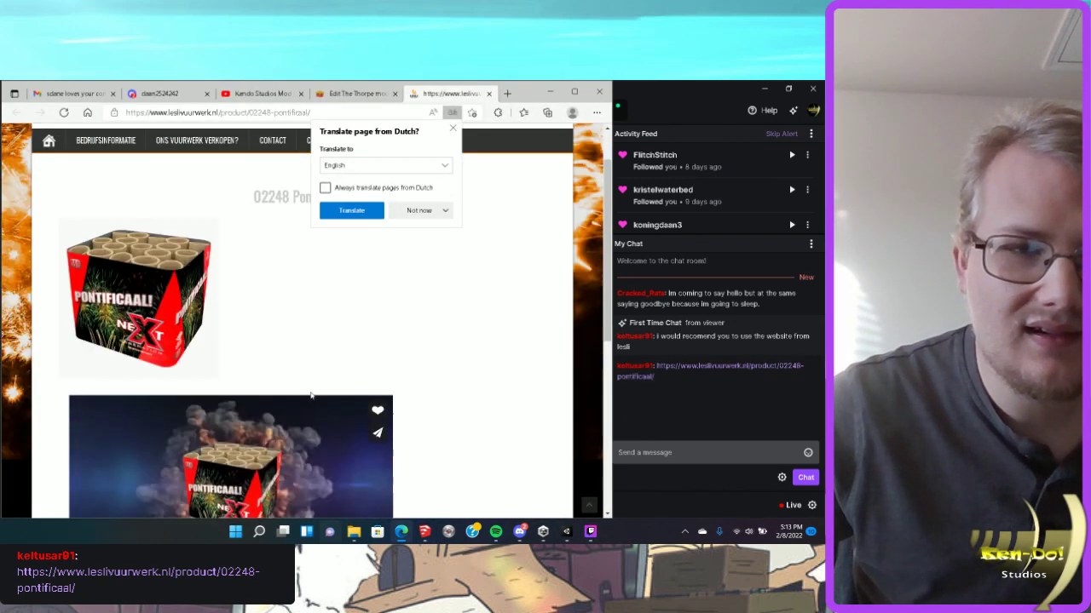
click(365, 349)
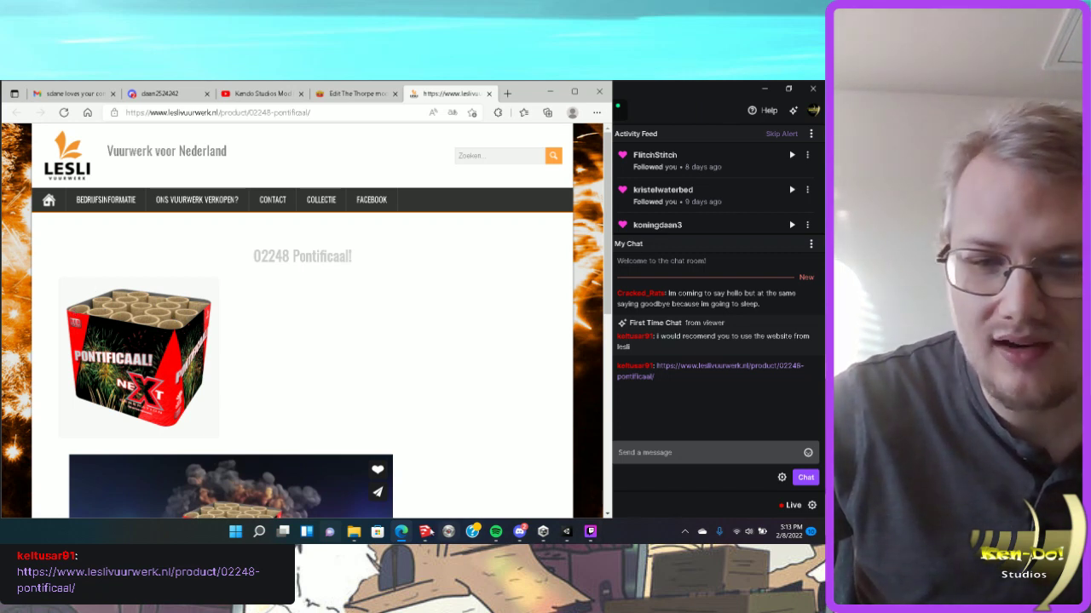
Return to SketchUp and undo the tube, its circle and the hollow box, back to the flat square base.
mouse_move(425, 532)
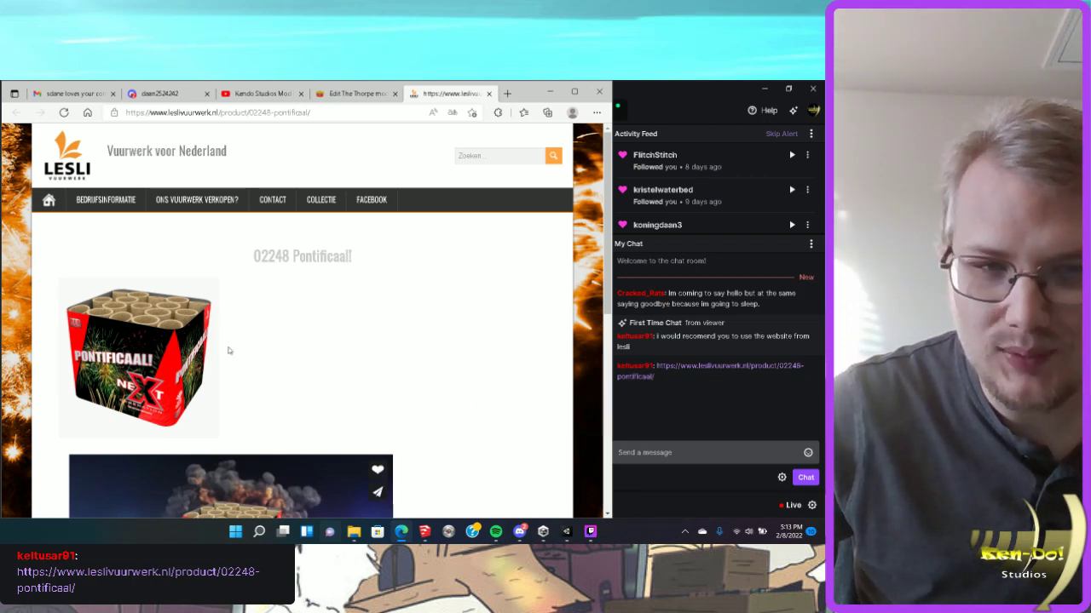
click(424, 532)
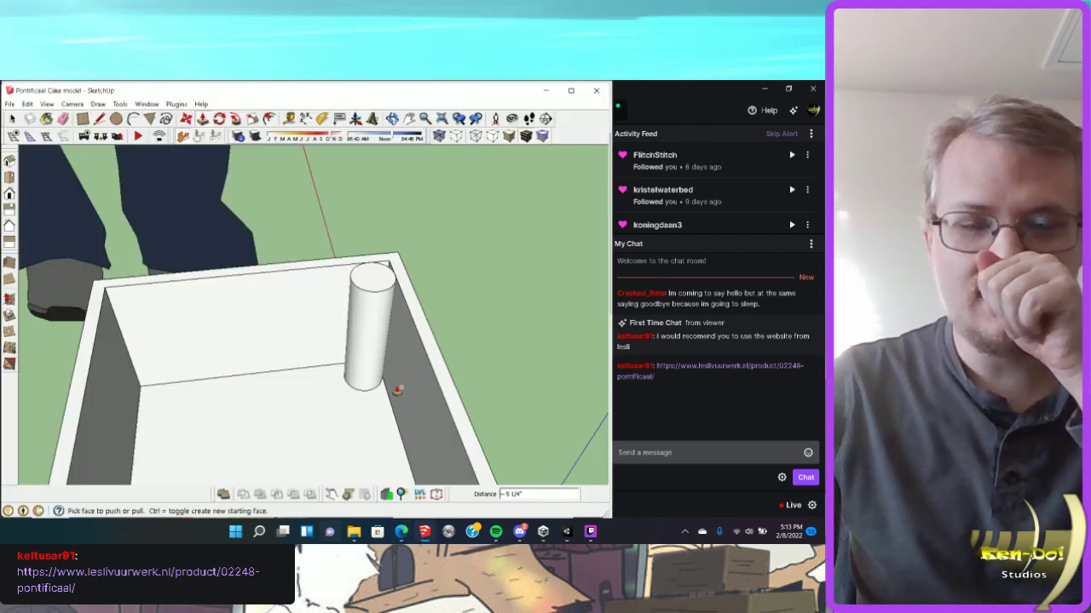
mouse_move(397, 385)
middle_down()
mouse_move(256, 361)
mouse_move(309, 375)
middle_up()
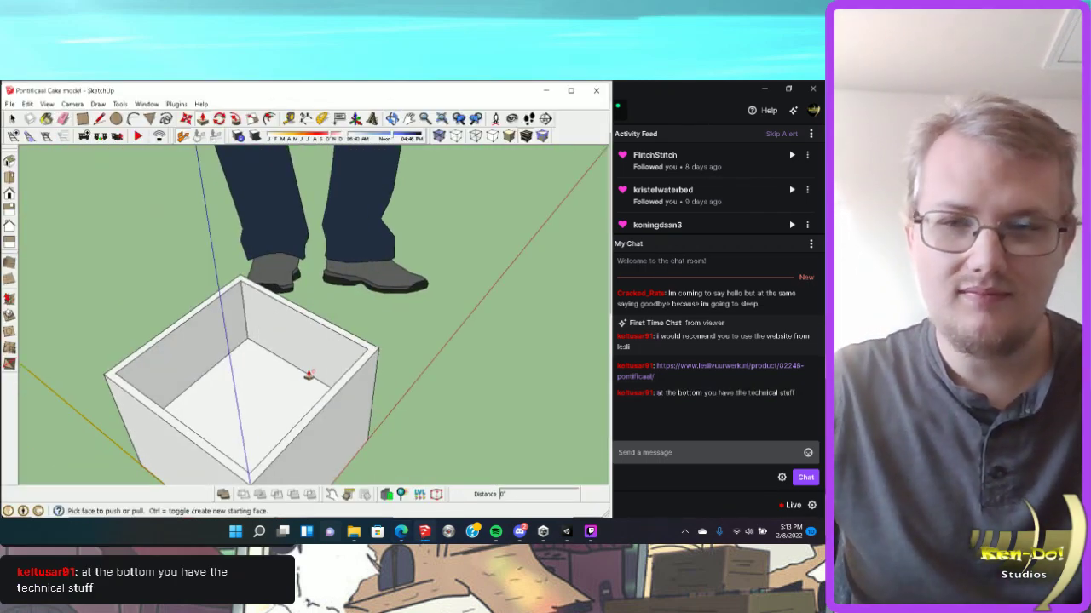
middle_drag(414, 372, 345, 330)
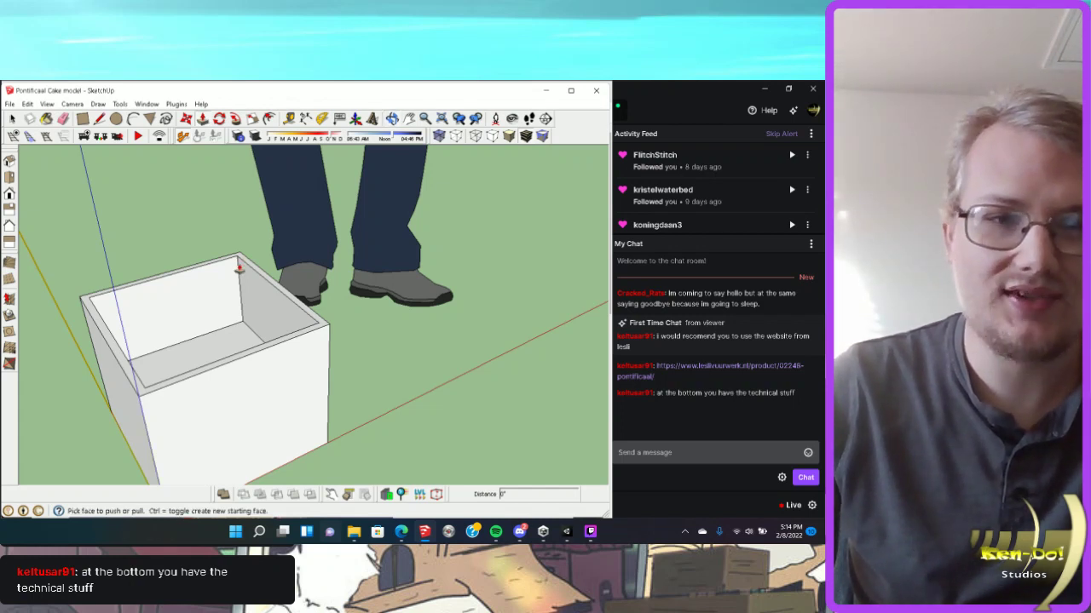
key(ctrl+z)
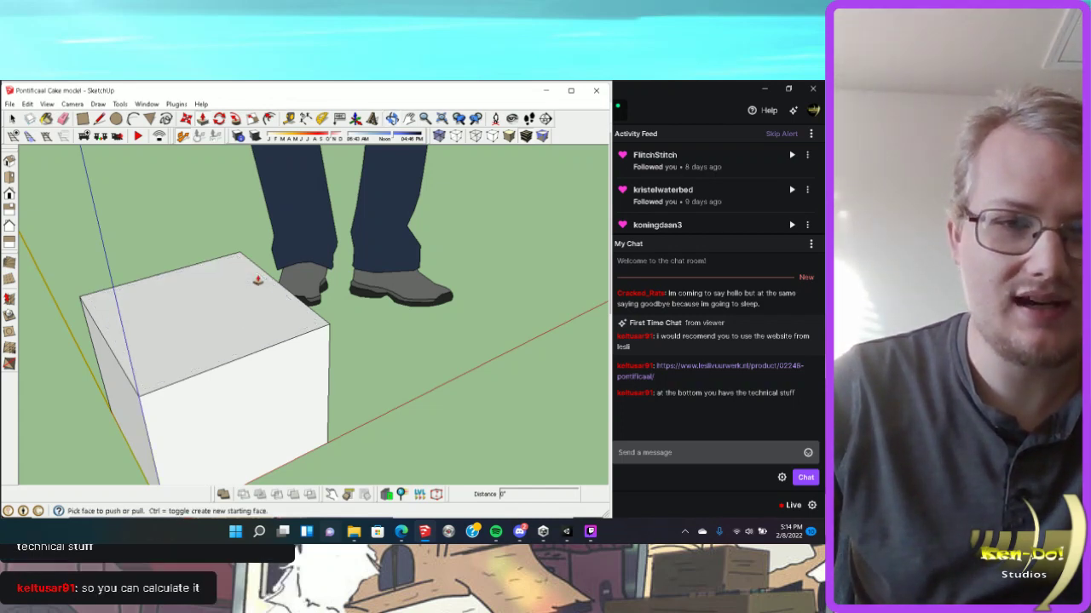
key(ctrl+z)
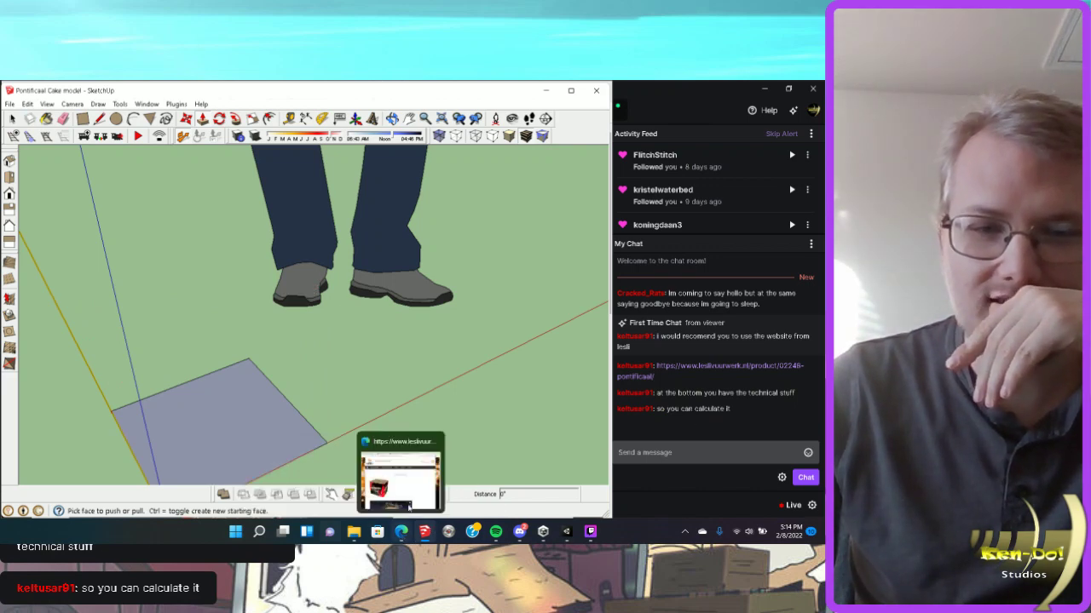
Switch to the Lesli product page, translate it to English and read the Pontificaal! product description table.
click(400, 533)
scroll(370, 272, down, 5)
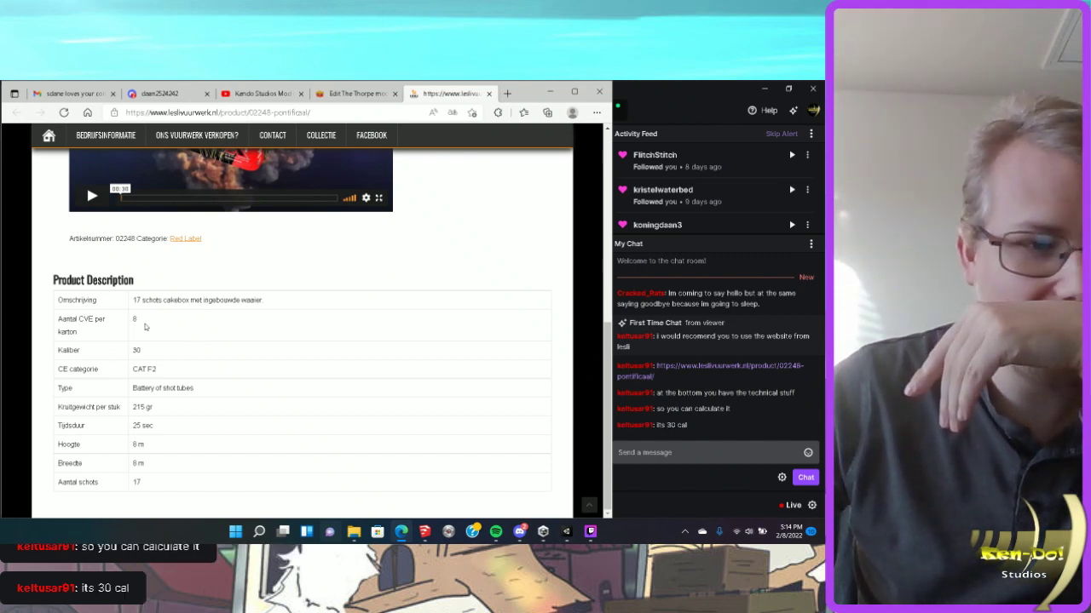
right_click(309, 249)
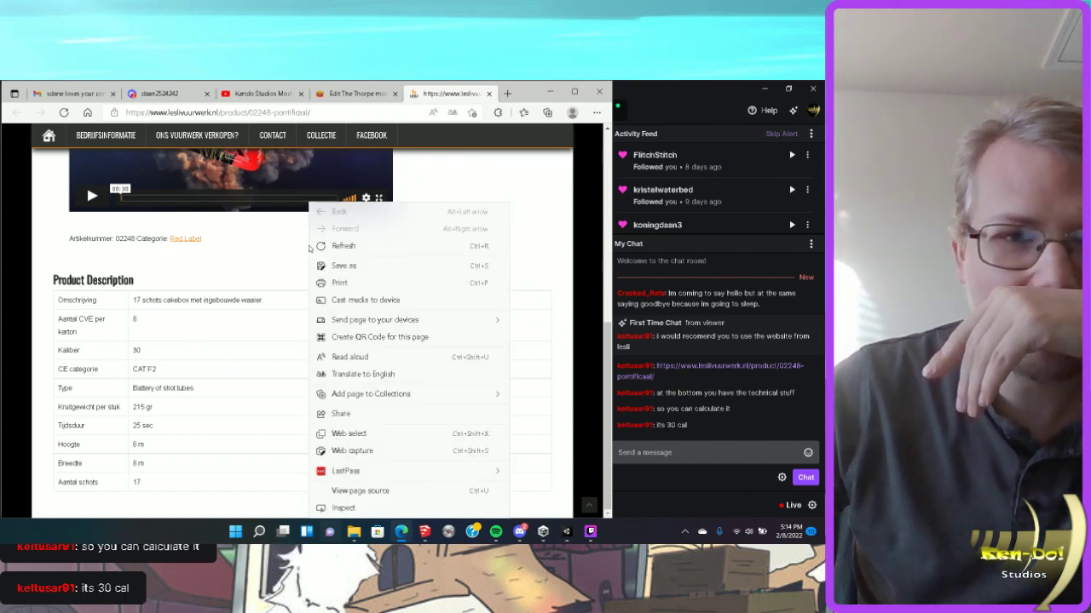
click(390, 374)
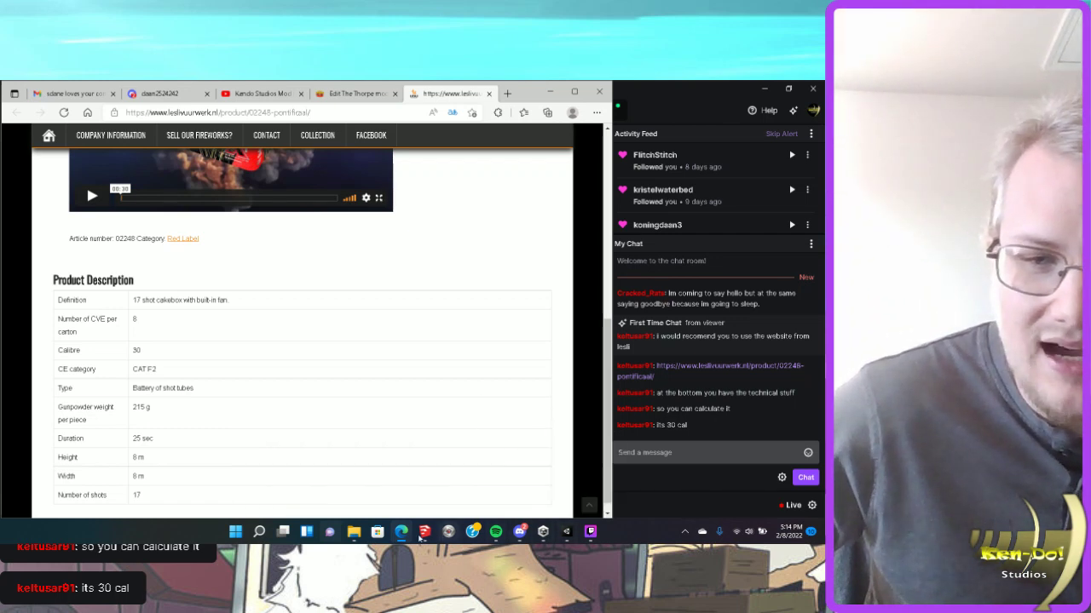
Return to SketchUp and set Simple Template - Meters as the default drawing template in the System Preferences.
click(424, 532)
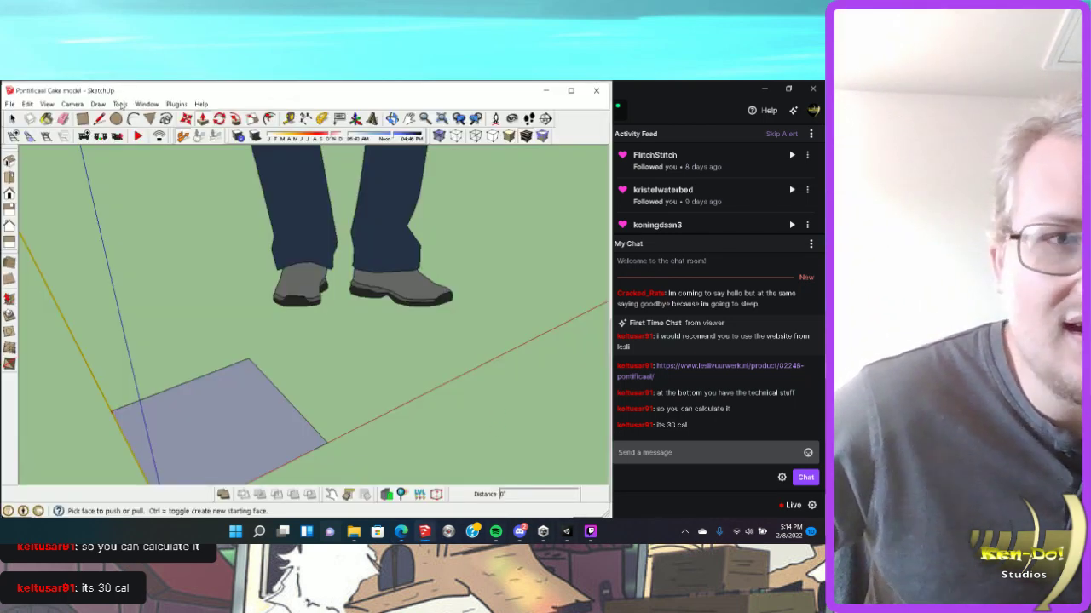
click(138, 104)
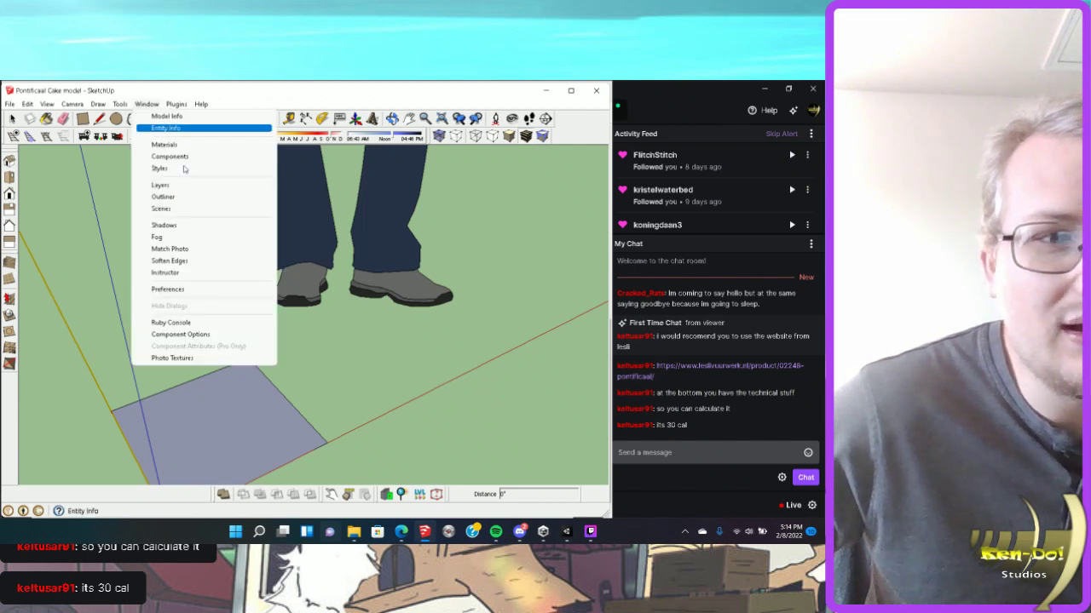
click(176, 289)
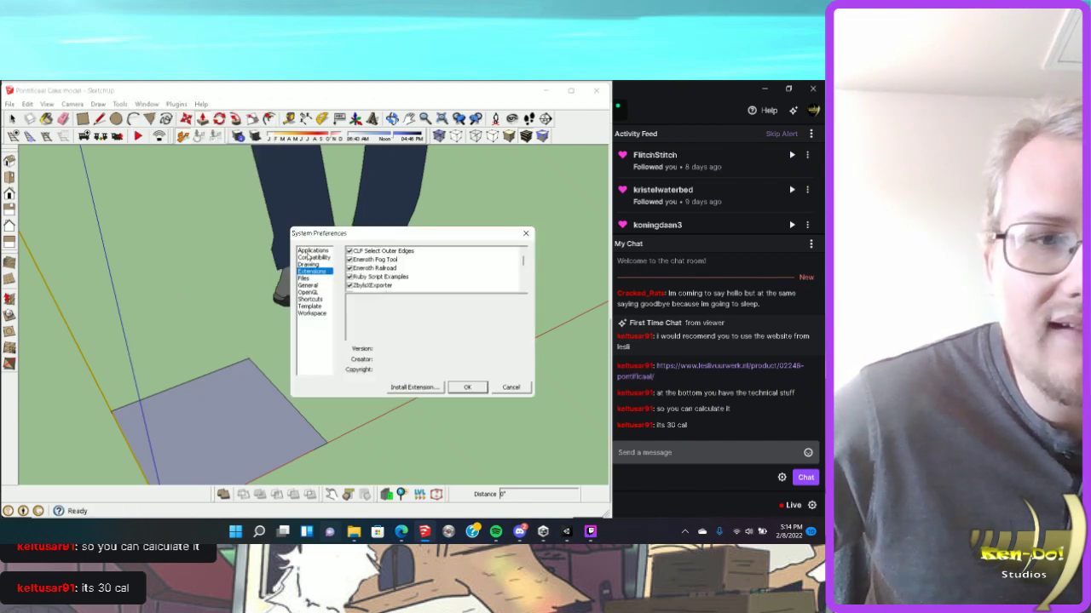
click(310, 252)
click(312, 258)
click(312, 264)
click(314, 271)
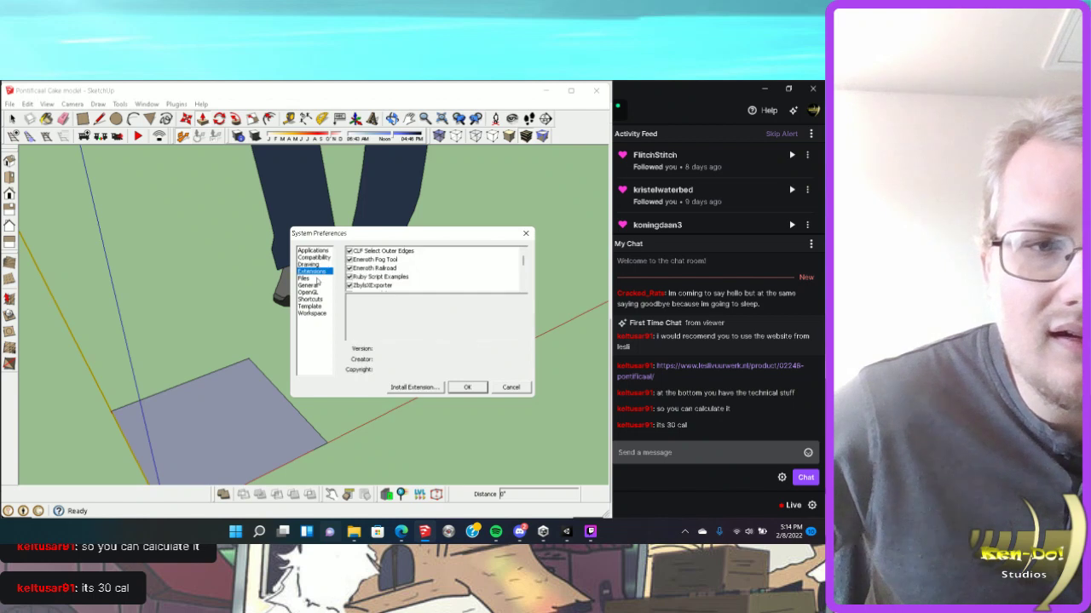
click(312, 278)
click(311, 285)
click(312, 292)
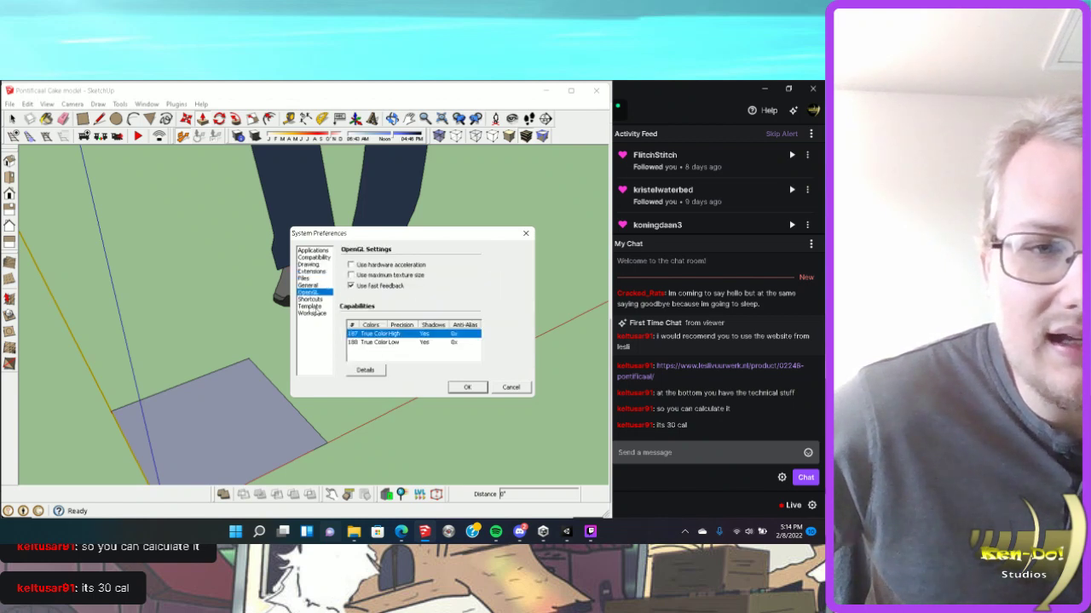
click(310, 299)
click(310, 306)
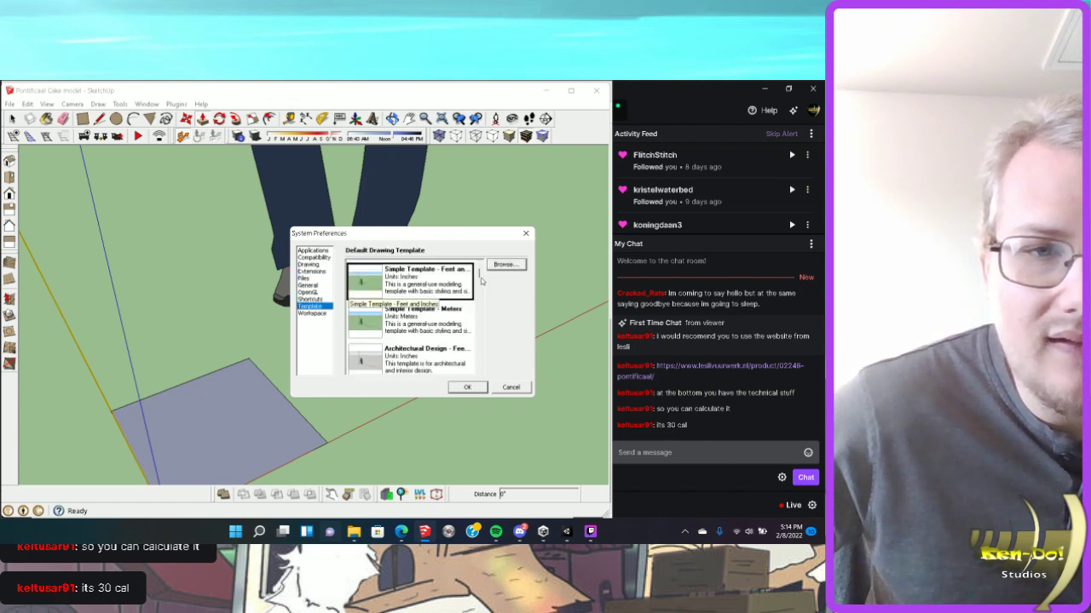
click(453, 328)
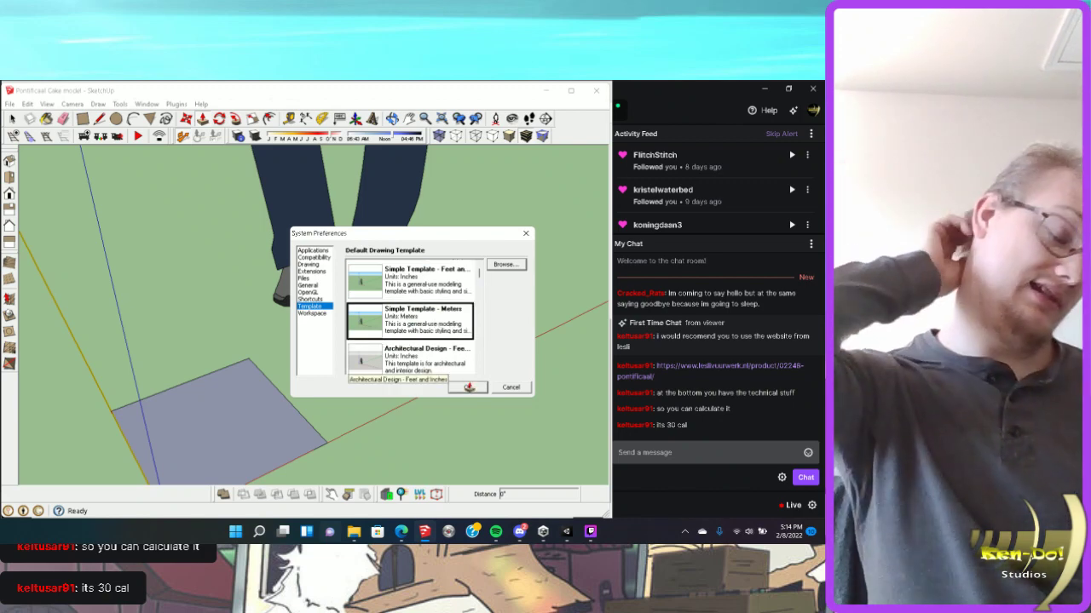
click(469, 388)
key(p)
mouse_move(329, 361)
middle_down()
mouse_move(244, 426)
mouse_move(316, 360)
mouse_move(327, 378)
middle_up()
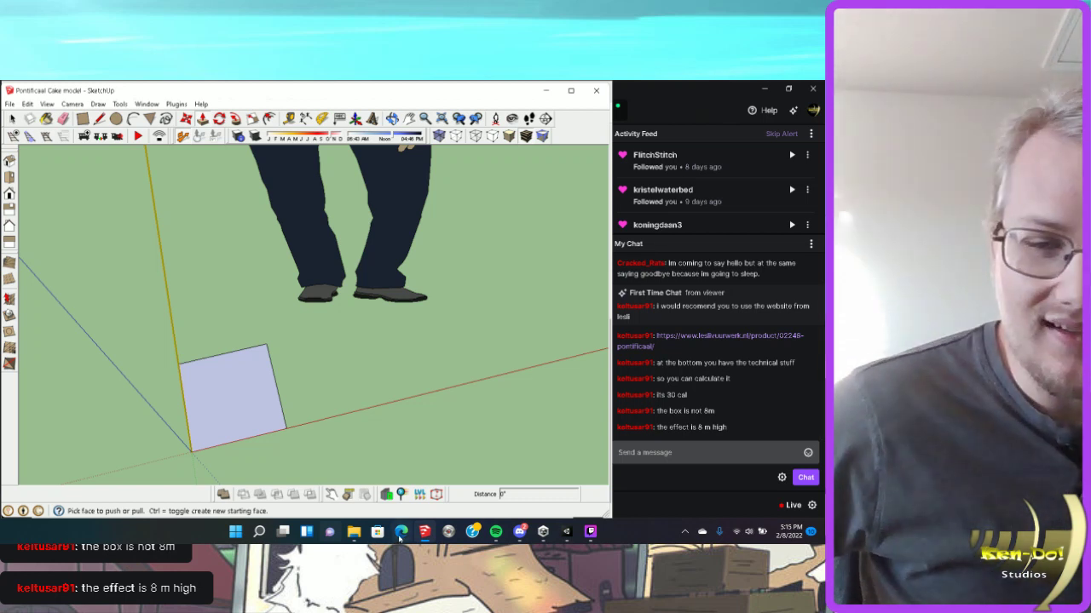
Switch back to the Lesli product page and re-examine the cake picture and the product description table.
click(400, 531)
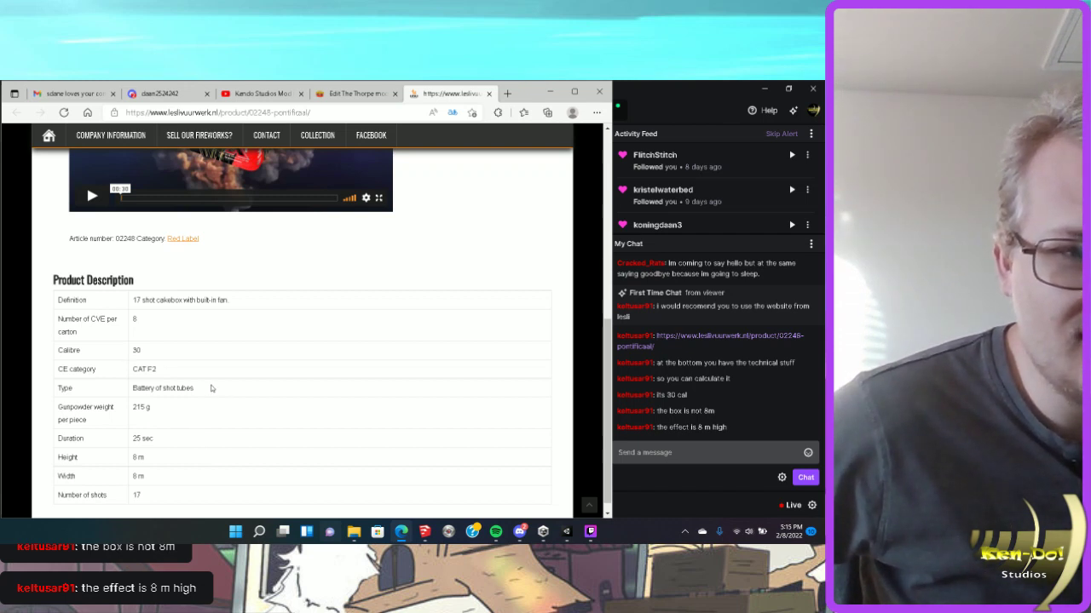
scroll(212, 389, up, 5)
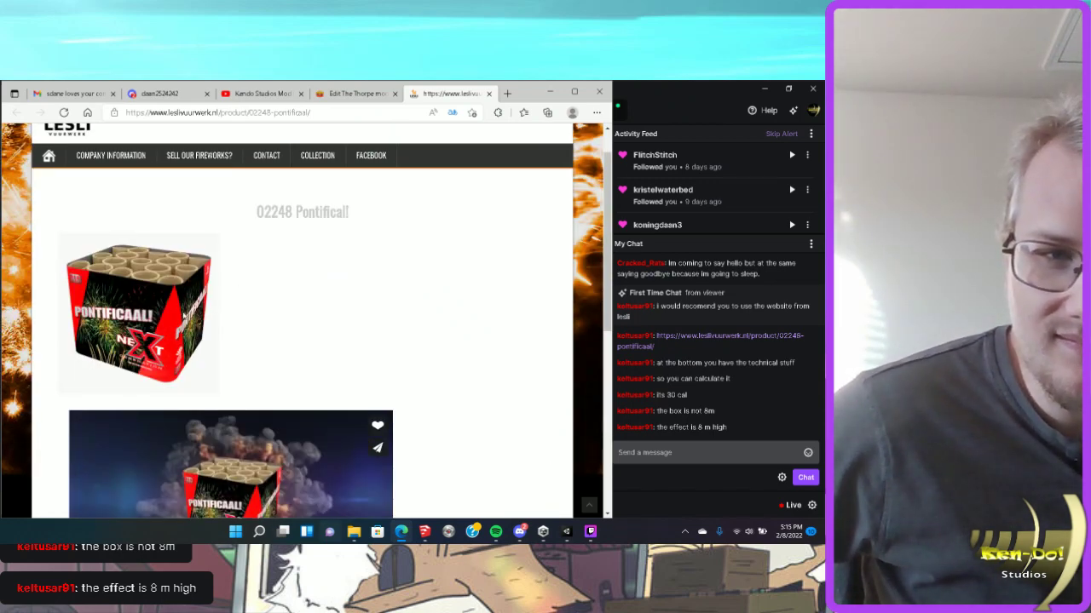
scroll(275, 426, down, 5)
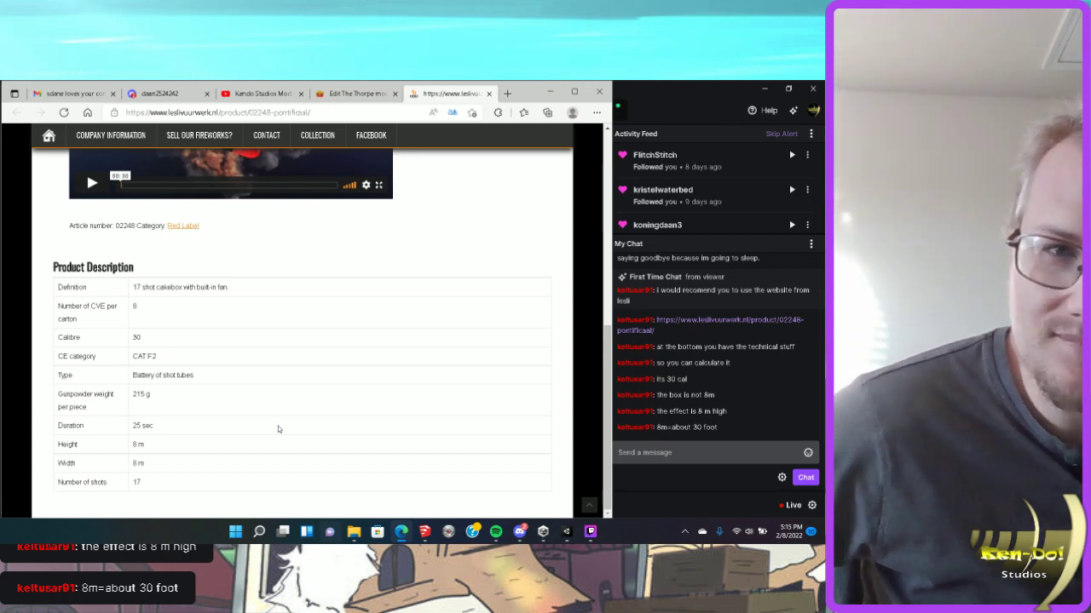
right_click(284, 432)
mouse_move(576, 538)
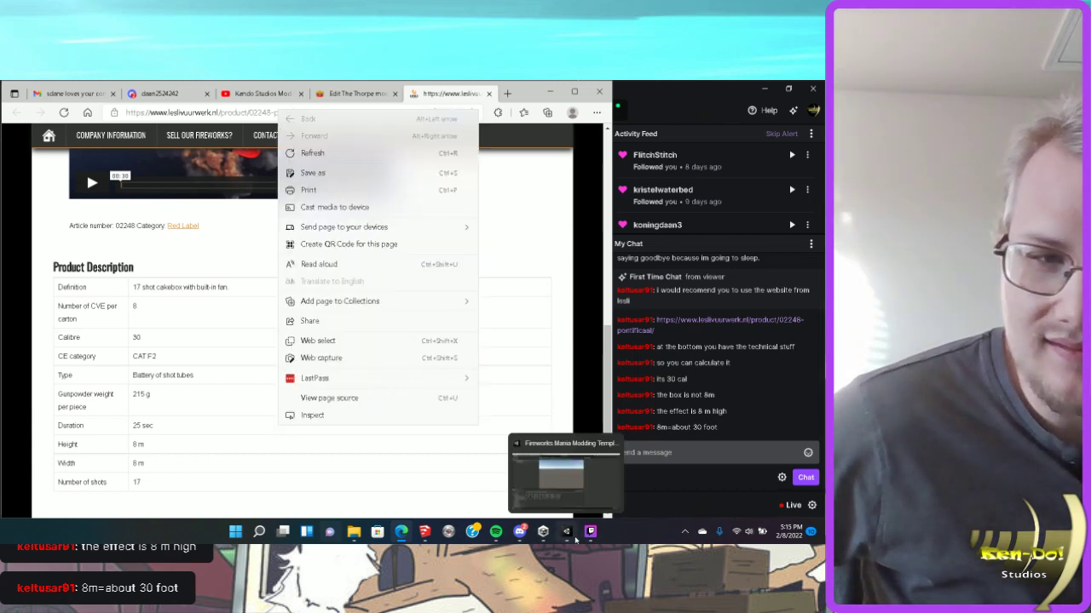
click(246, 477)
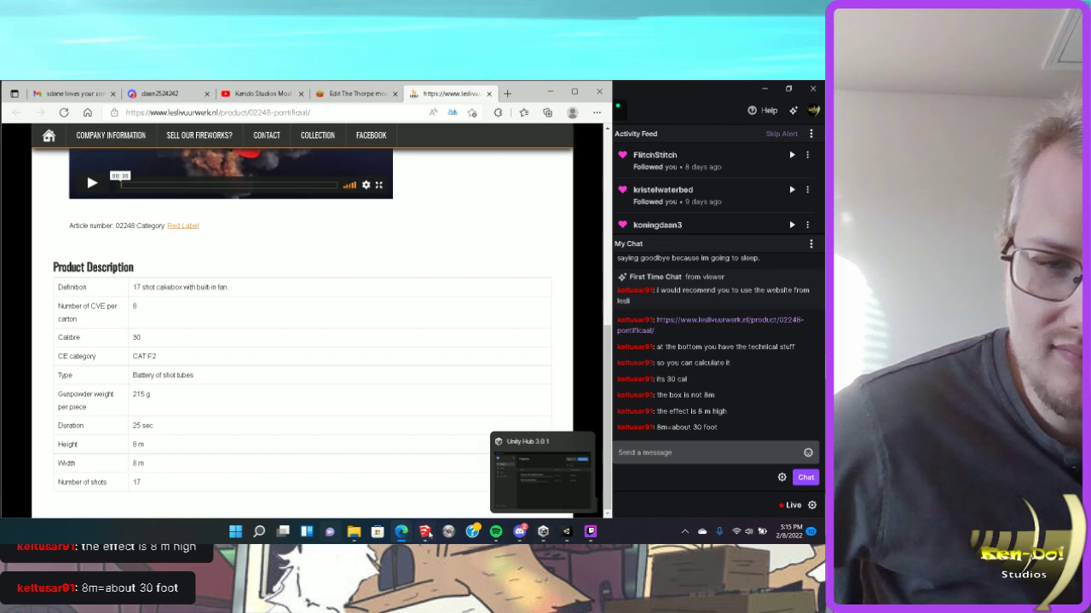
Return to SketchUp and draw a circle with a radius of 33 mm on the ground beside the square base.
mouse_move(428, 533)
click(440, 494)
scroll(230, 392, up, 5)
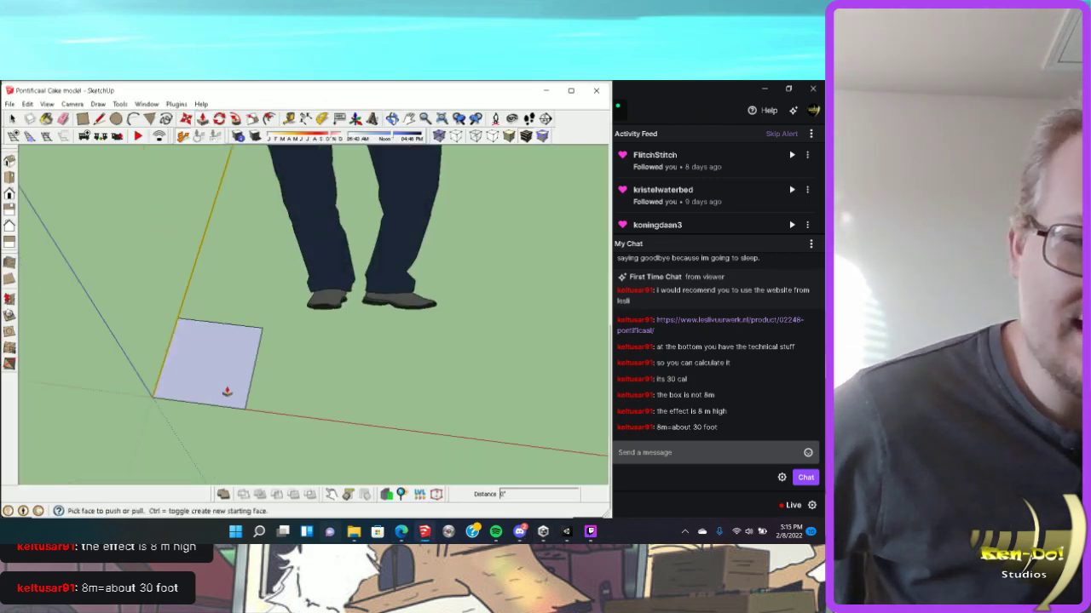
key(c)
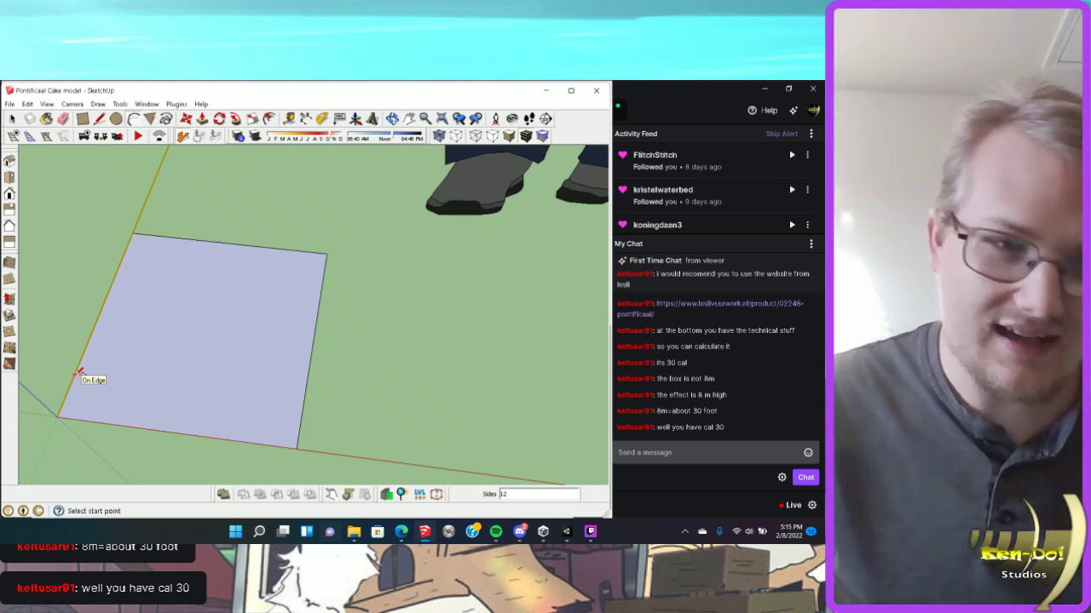
mouse_move(507, 344)
middle_down()
mouse_move(148, 377)
mouse_move(190, 377)
mouse_move(270, 309)
mouse_move(326, 295)
middle_up()
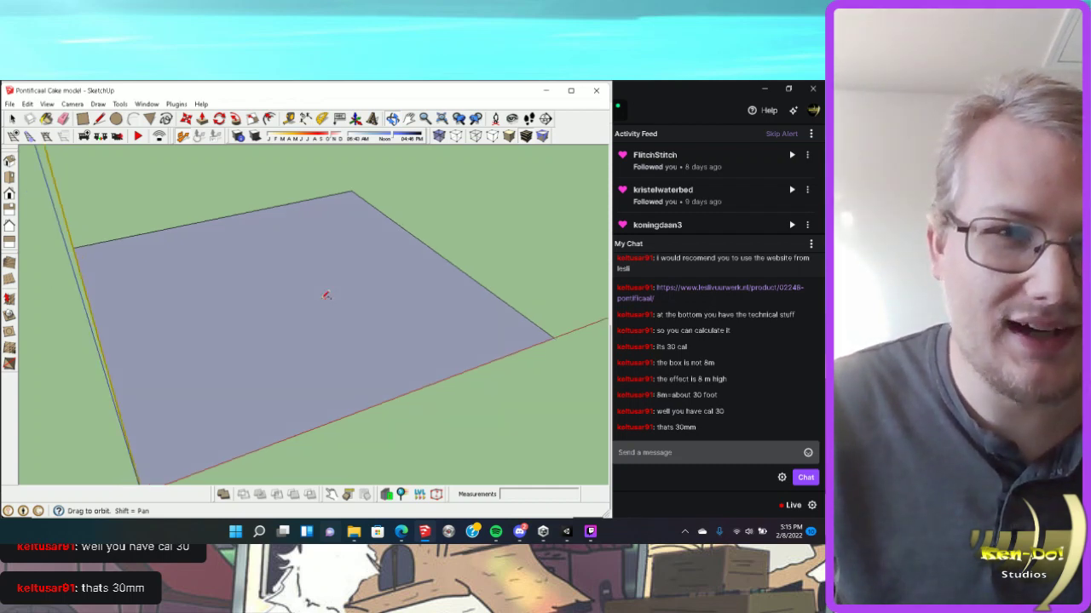
mouse_move(378, 324)
middle_down()
mouse_move(153, 336)
mouse_move(449, 340)
middle_up()
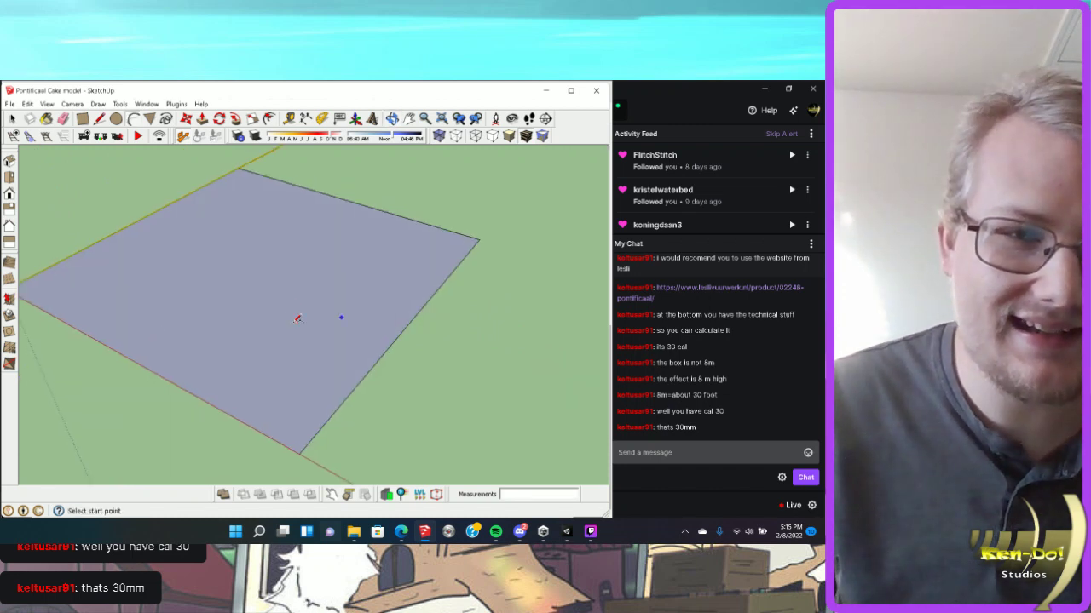
mouse_move(297, 318)
middle_down()
mouse_move(195, 217)
mouse_move(161, 273)
mouse_move(197, 295)
mouse_move(236, 282)
middle_up()
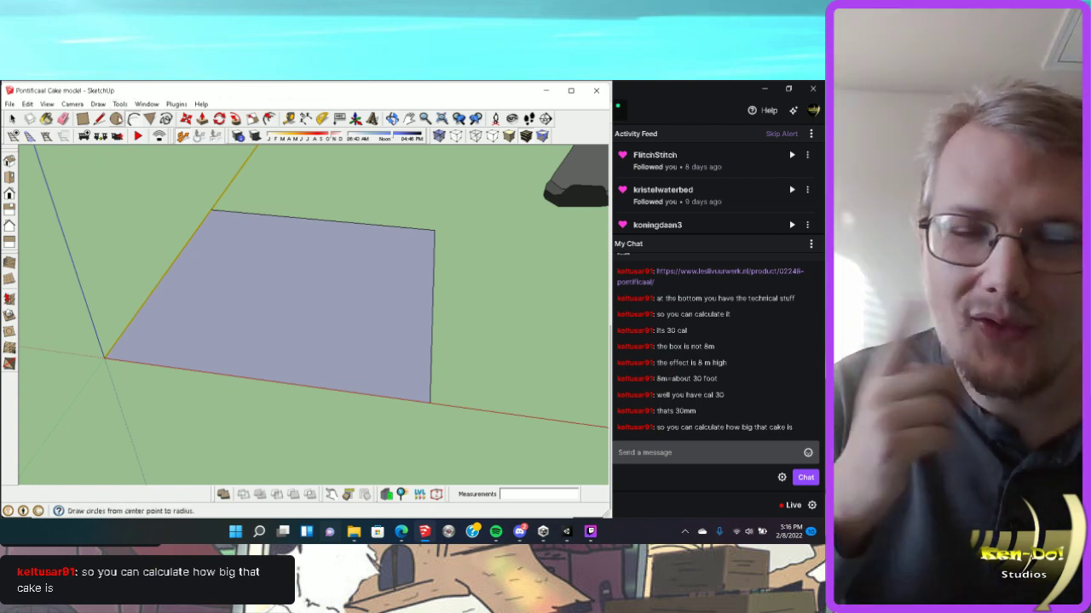
click(116, 118)
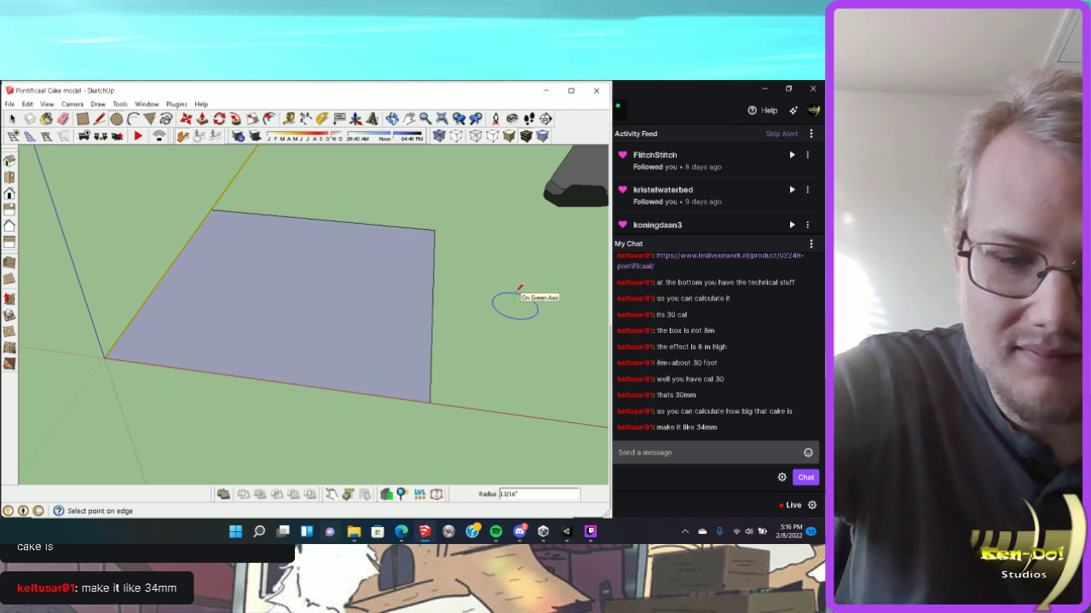
text(33mm)
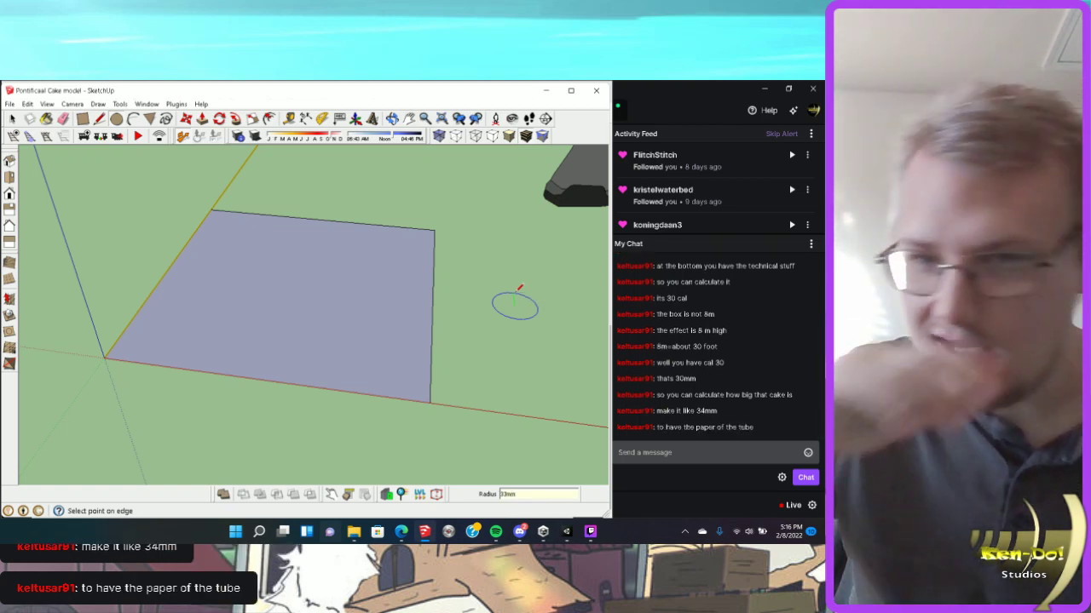
key(Return)
Push/Pull the circle beside the square base upward about 5 5/8 inches into a cylinder.
scroll(450, 370, up, 3)
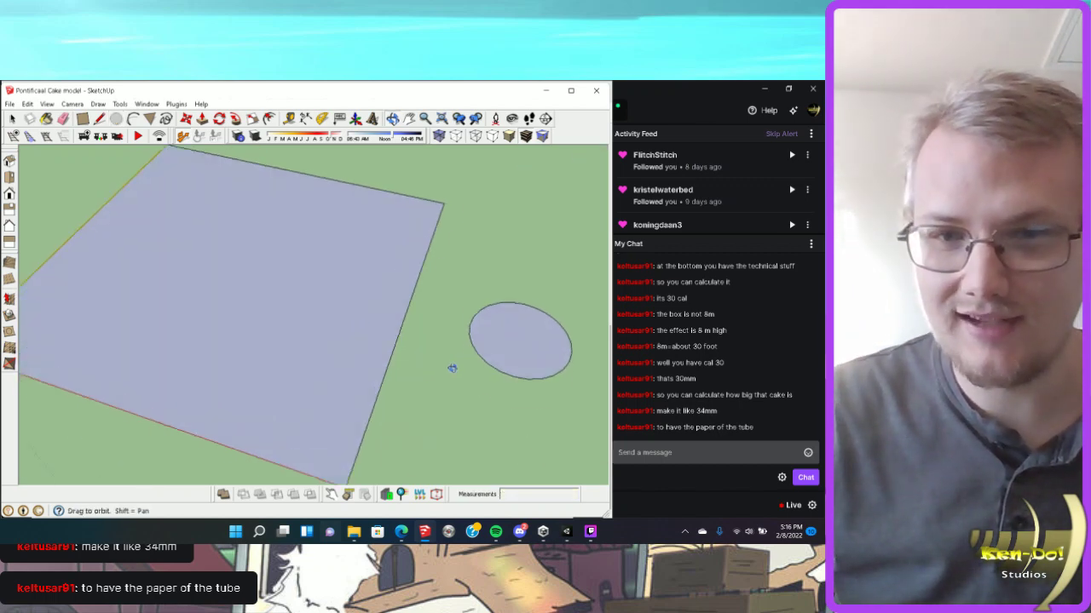
middle_drag(450, 370, 380, 377)
scroll(380, 377, down, 3)
middle_drag(582, 414, 499, 323)
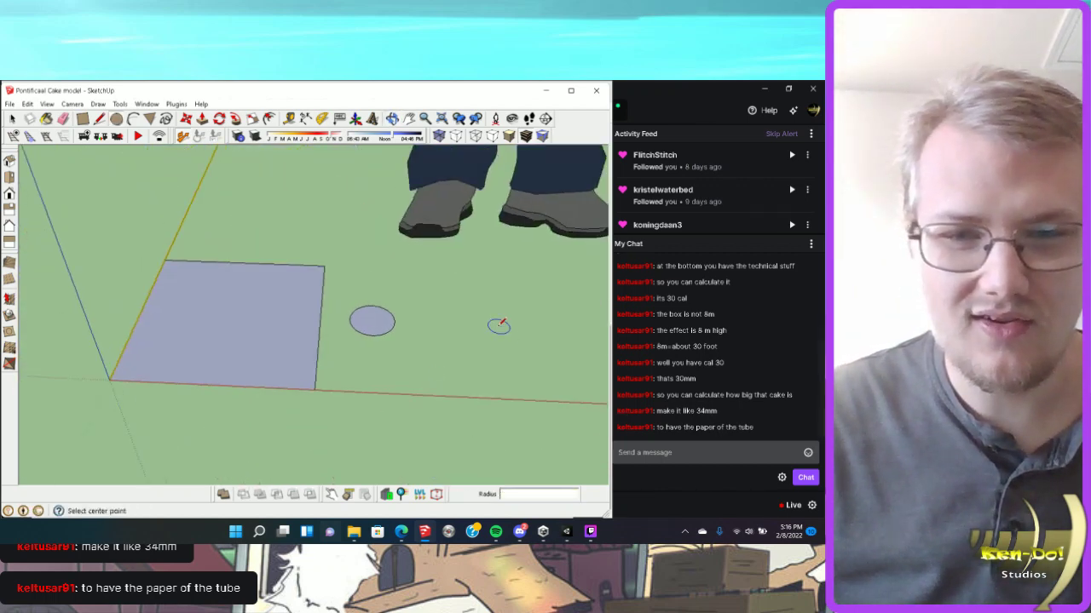
scroll(349, 324, up, 5)
mouse_move(340, 329)
middle_down()
mouse_move(324, 285)
mouse_move(182, 305)
mouse_move(341, 331)
middle_up()
scroll(341, 331, down, 4)
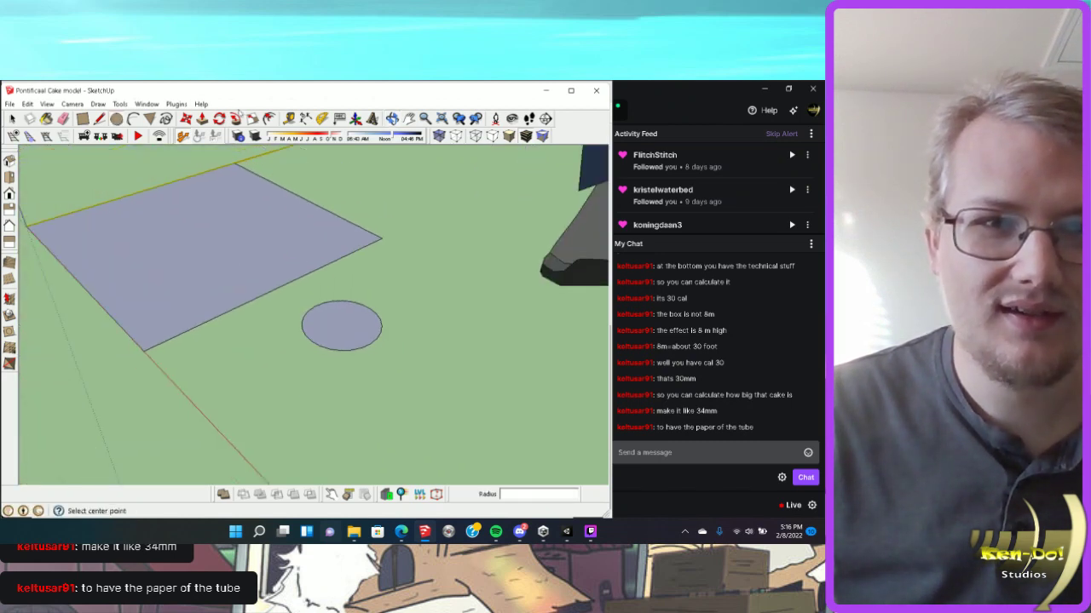
click(202, 119)
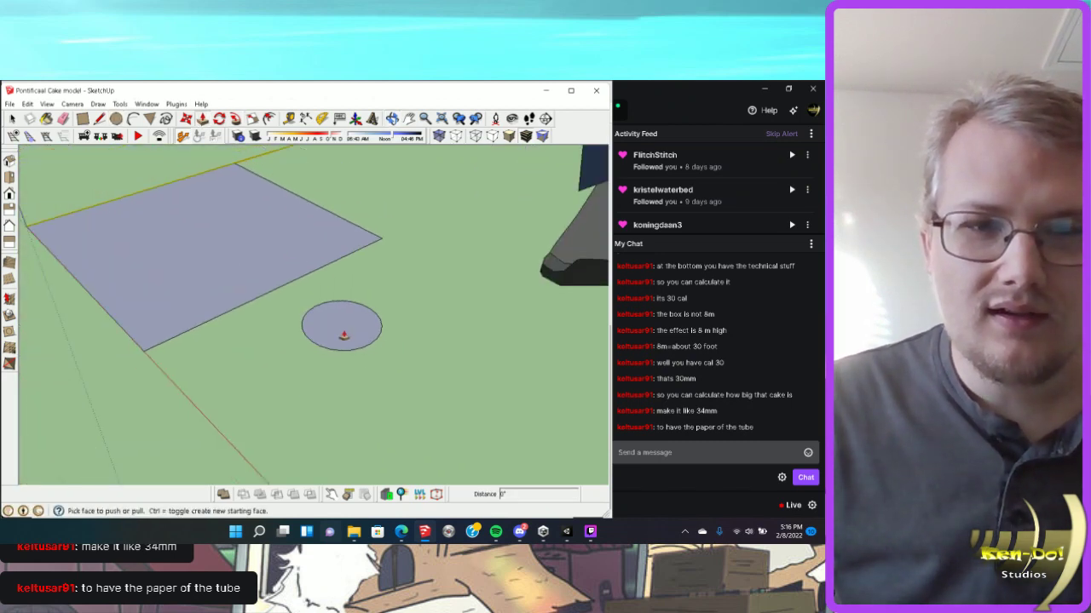
drag(343, 332, 356, 287)
middle_drag(355, 287, 516, 220)
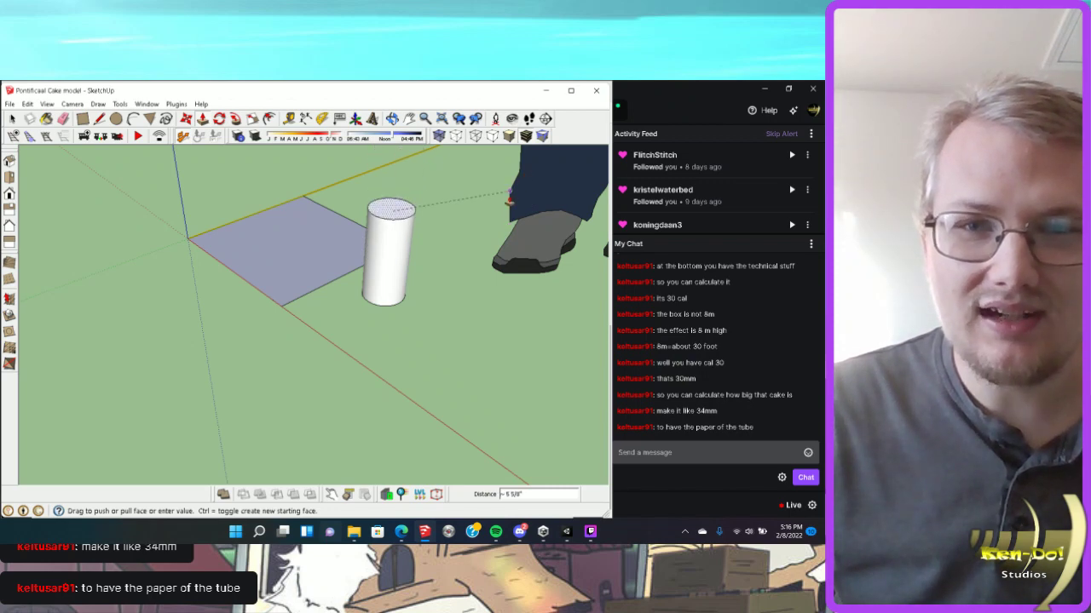
click(508, 201)
mouse_move(509, 202)
middle_down()
mouse_move(475, 280)
mouse_move(504, 280)
middle_up()
scroll(336, 285, down, 2)
scroll(356, 239, up, 4)
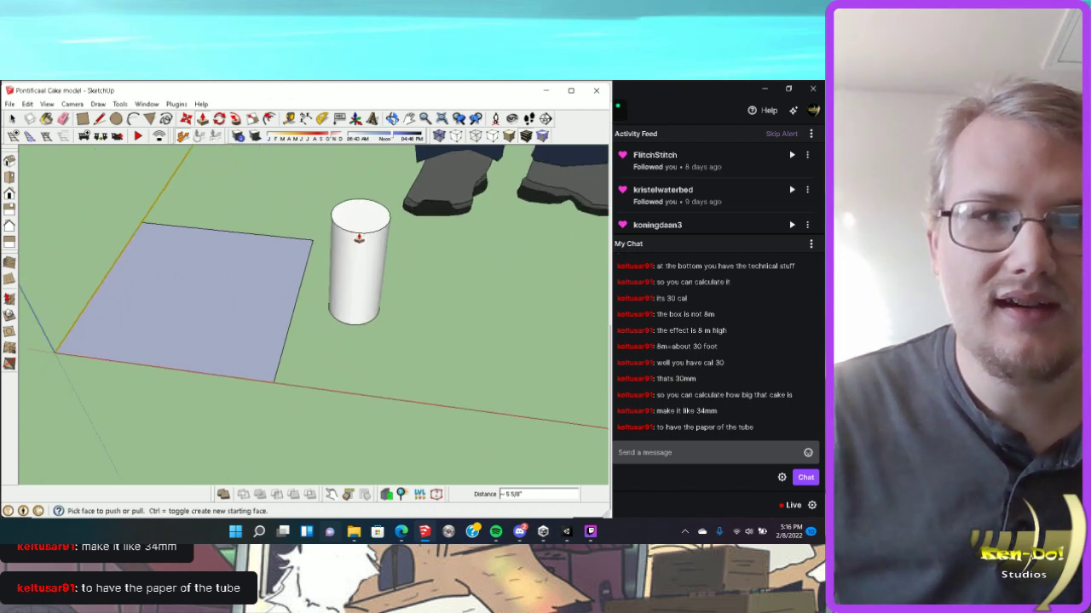
Offset the cylinder's top edge inward about 3/16 inch and push the inner face down about 4 11/16 inches to hollow the tube.
click(270, 119)
click(394, 194)
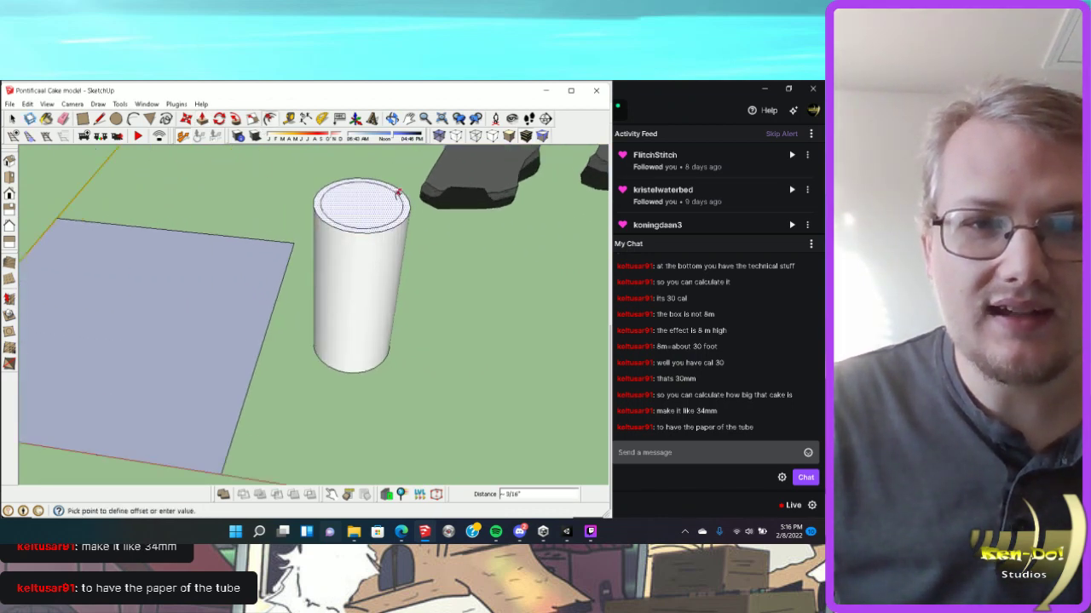
click(394, 198)
key(p)
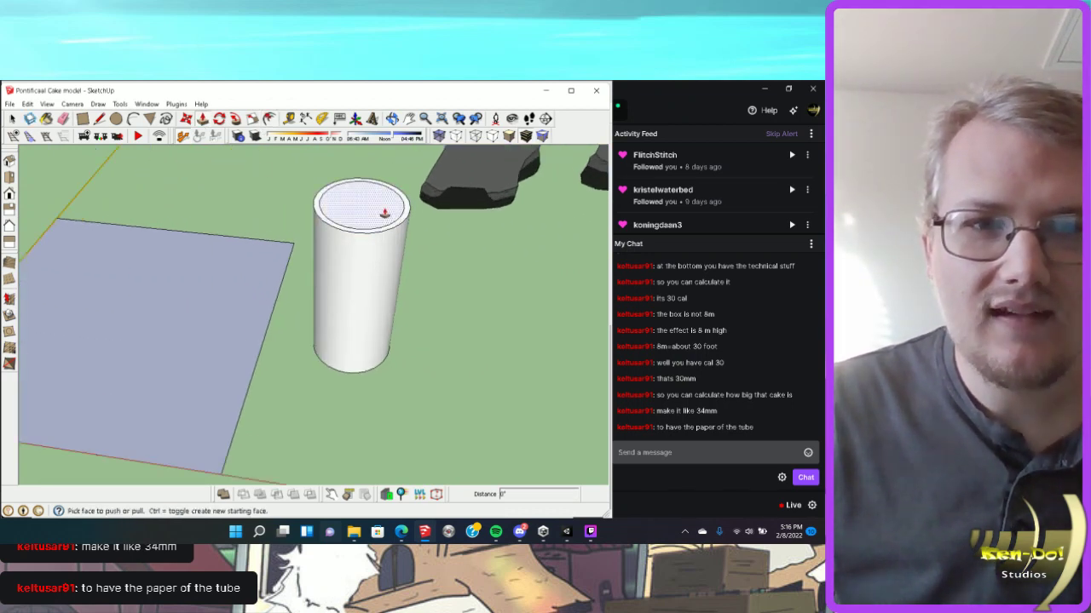
click(384, 213)
middle_drag(380, 272, 488, 304)
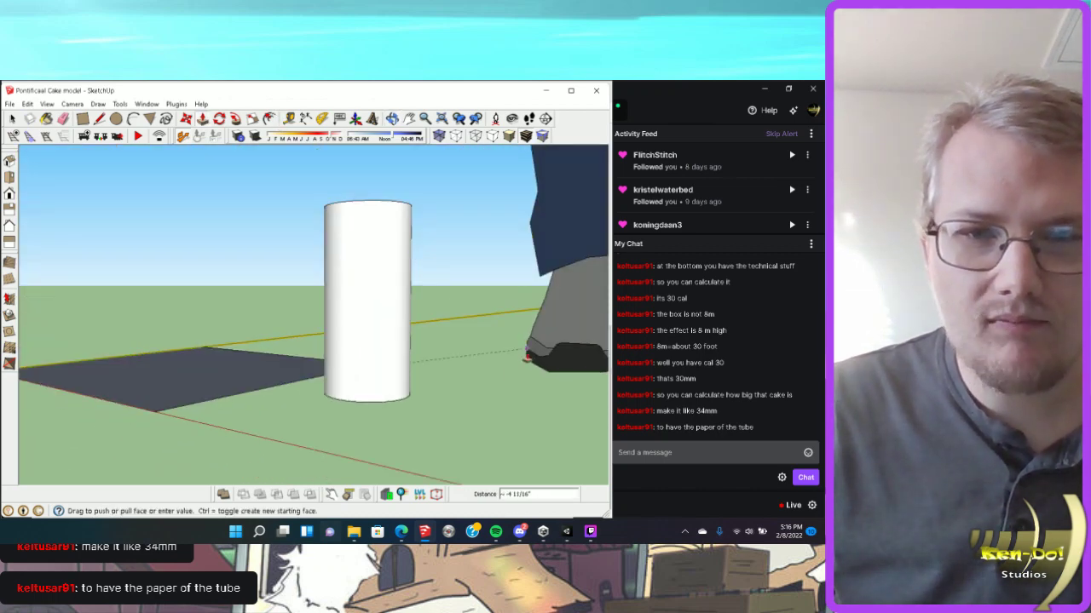
click(527, 354)
middle_drag(527, 354, 313, 350)
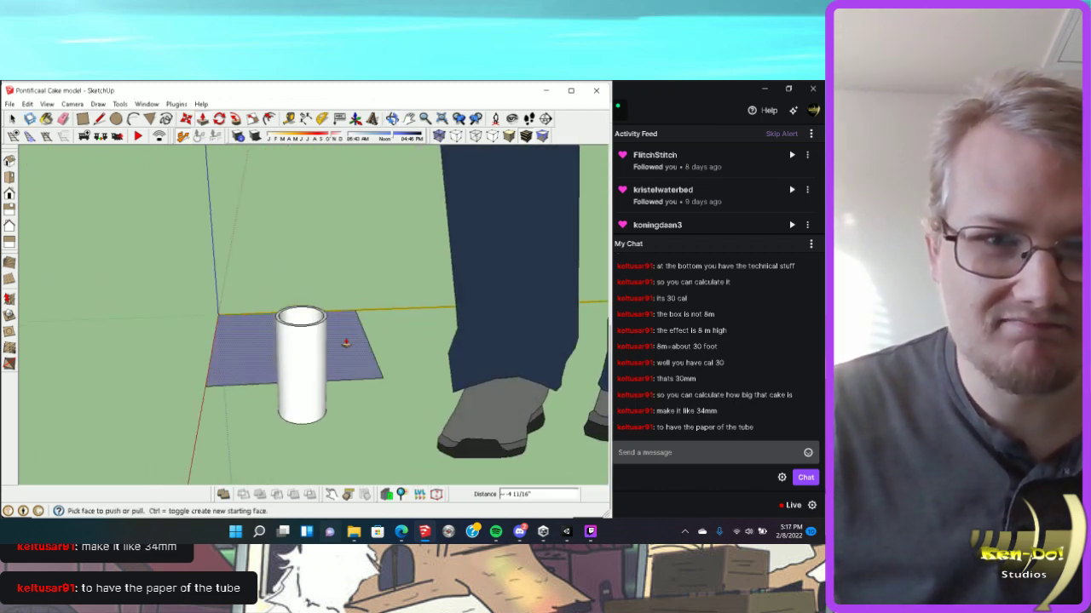
Select the whole tube with all its connected geometry and make it a group.
key(space)
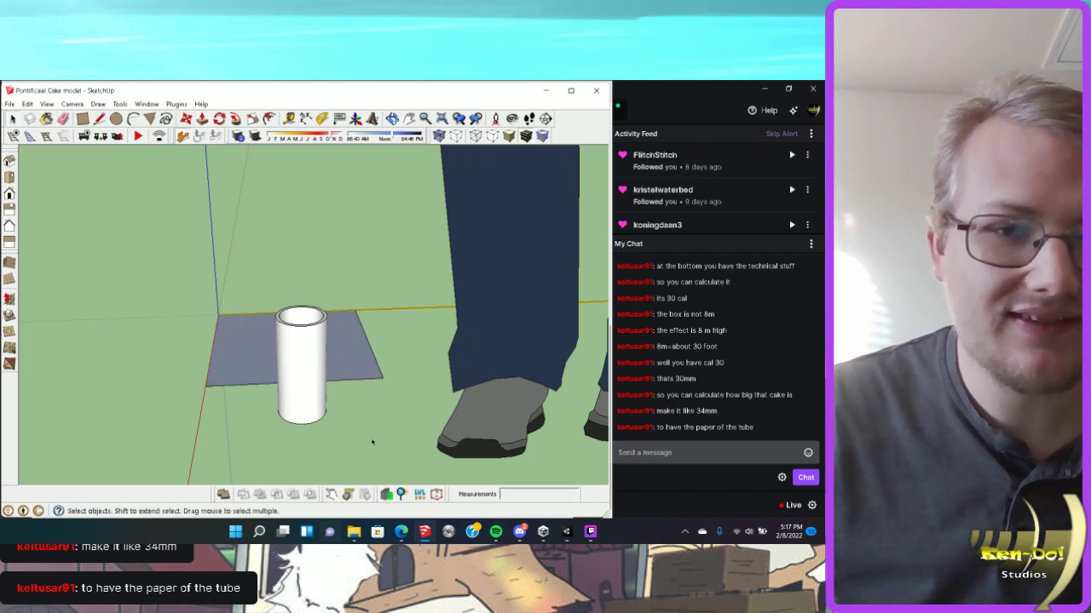
click(309, 374)
right_click(309, 373)
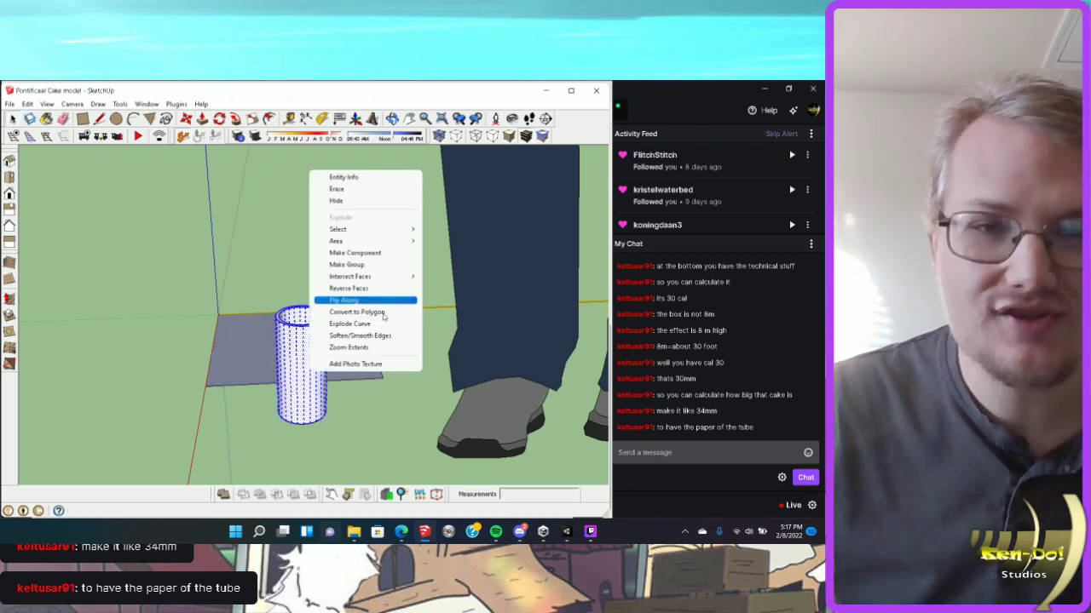
click(347, 265)
Move the tube group against the nearby edge of the square base.
middle_drag(347, 265, 478, 358)
click(186, 118)
middle_drag(256, 298, 261, 385)
click(309, 373)
click(299, 375)
click(219, 118)
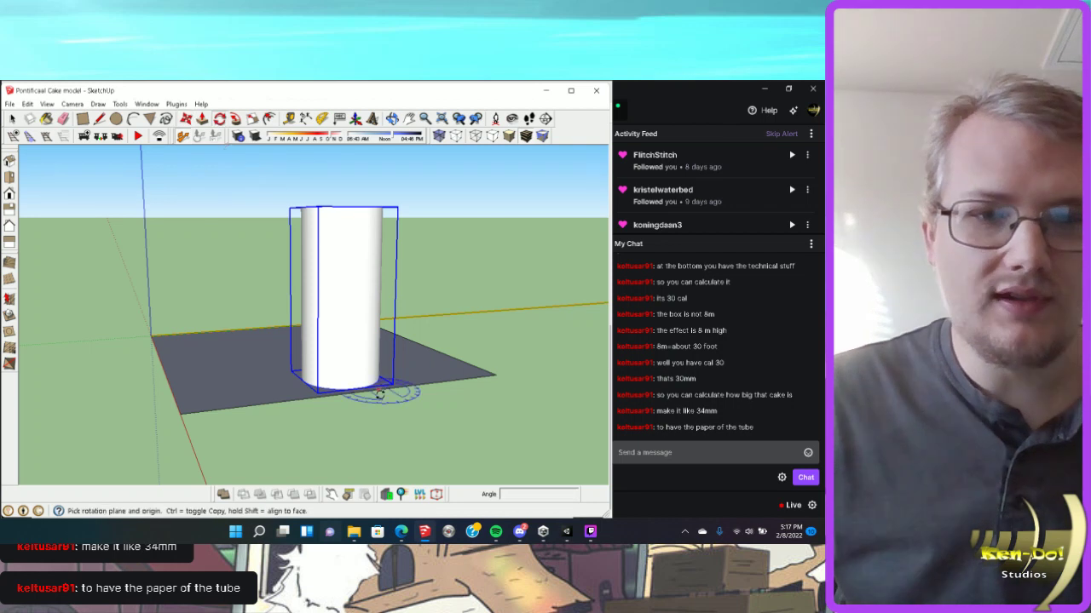
mouse_move(357, 390)
middle_down()
mouse_move(374, 428)
mouse_move(364, 405)
middle_up()
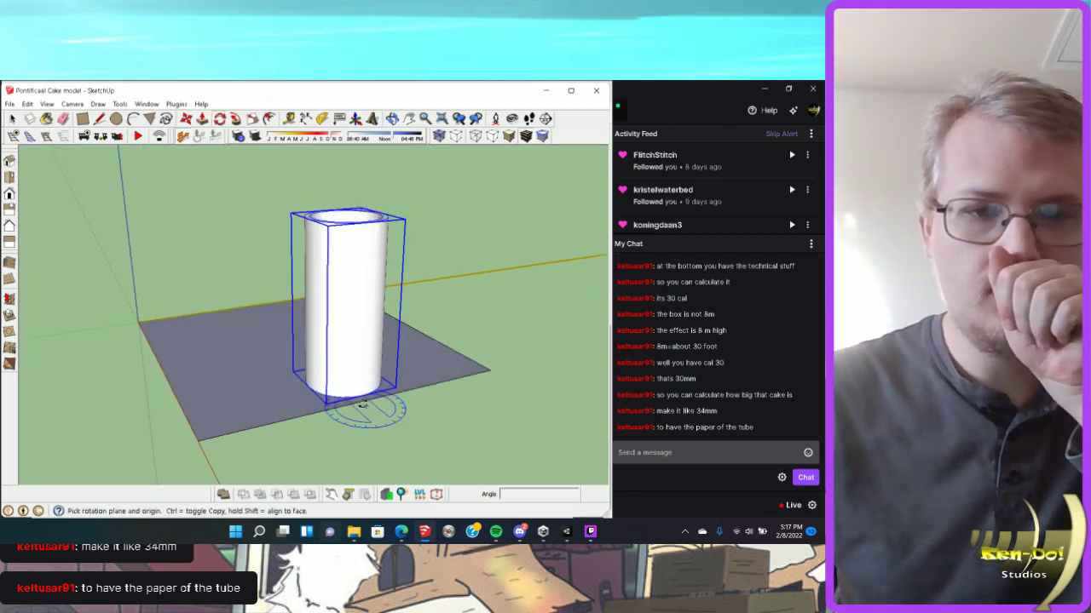
click(365, 405)
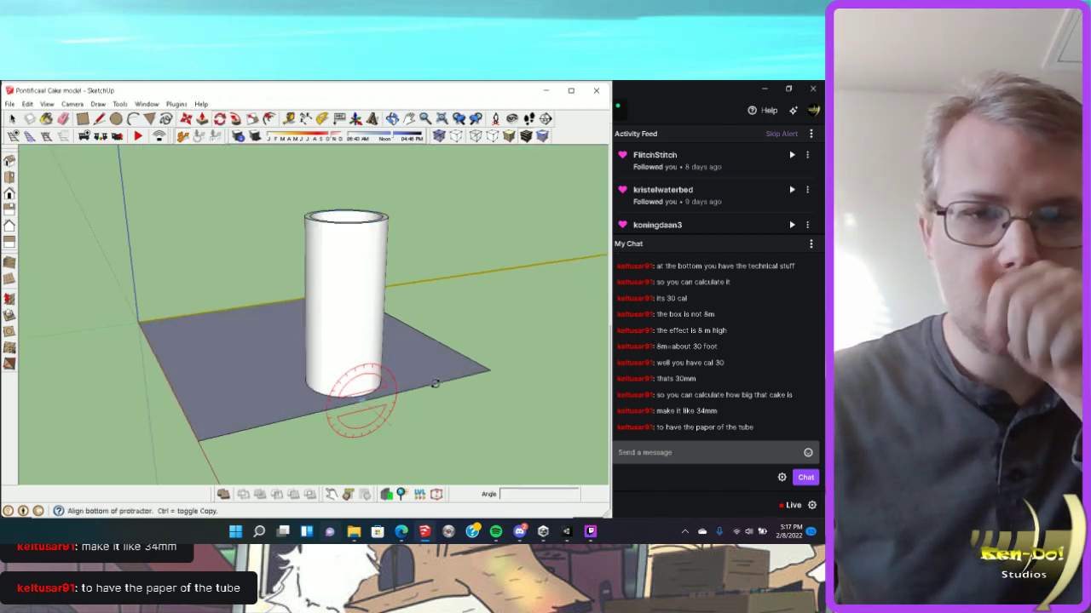
click(437, 381)
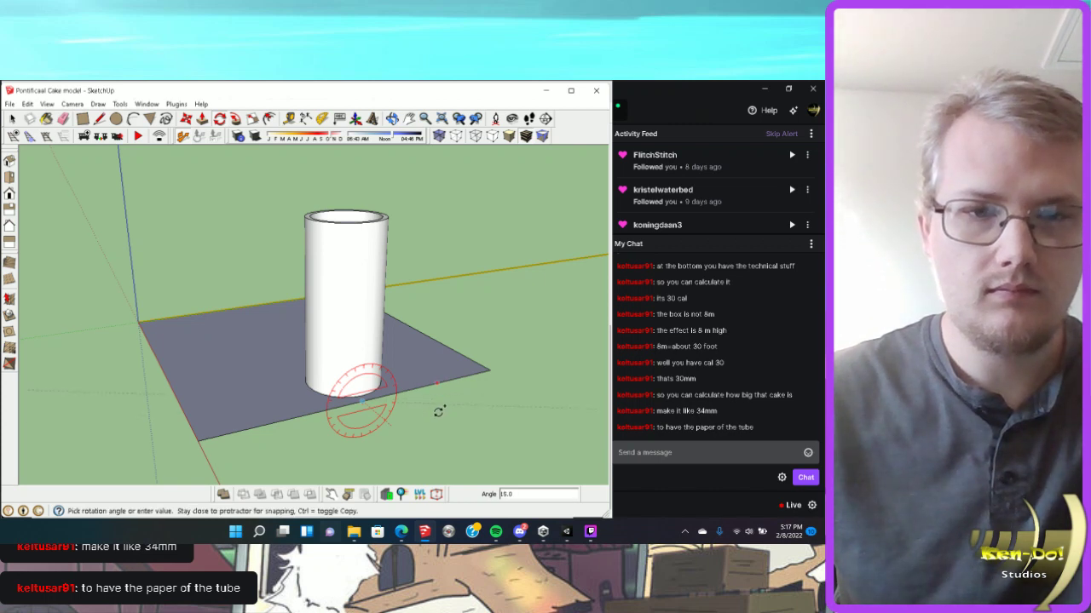
click(11, 119)
Rotate a copy of the tube group 15 degrees about its base so it leans along the nearby edge of the square.
click(353, 307)
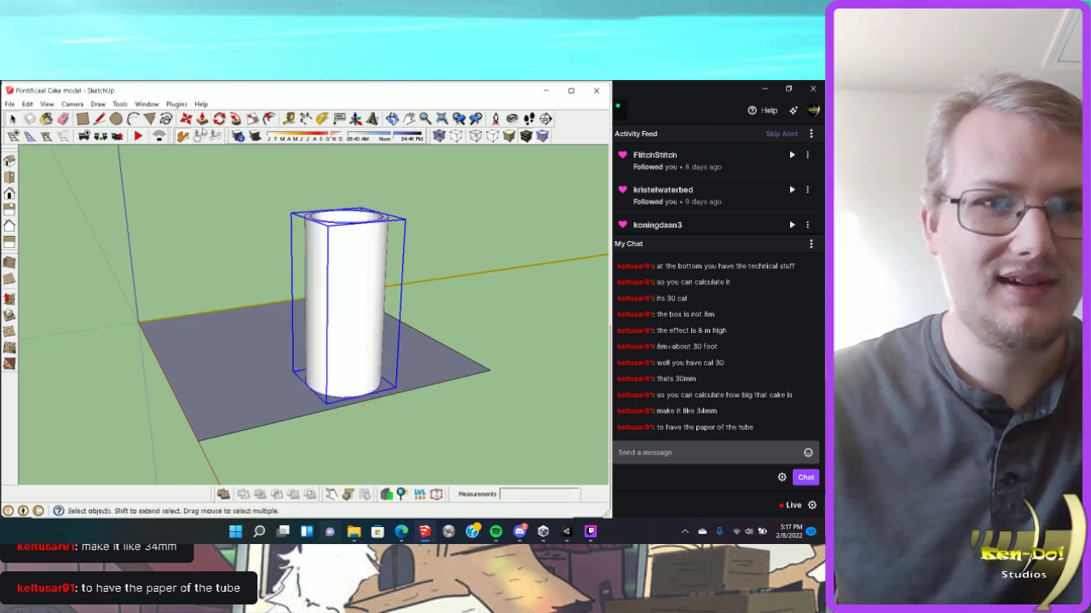
click(219, 118)
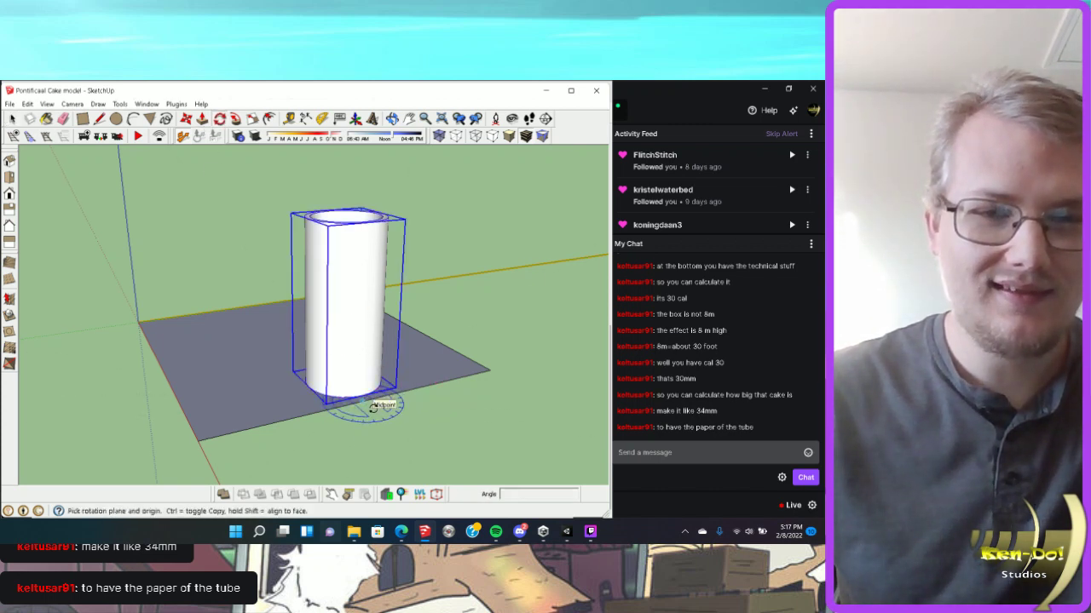
click(434, 384)
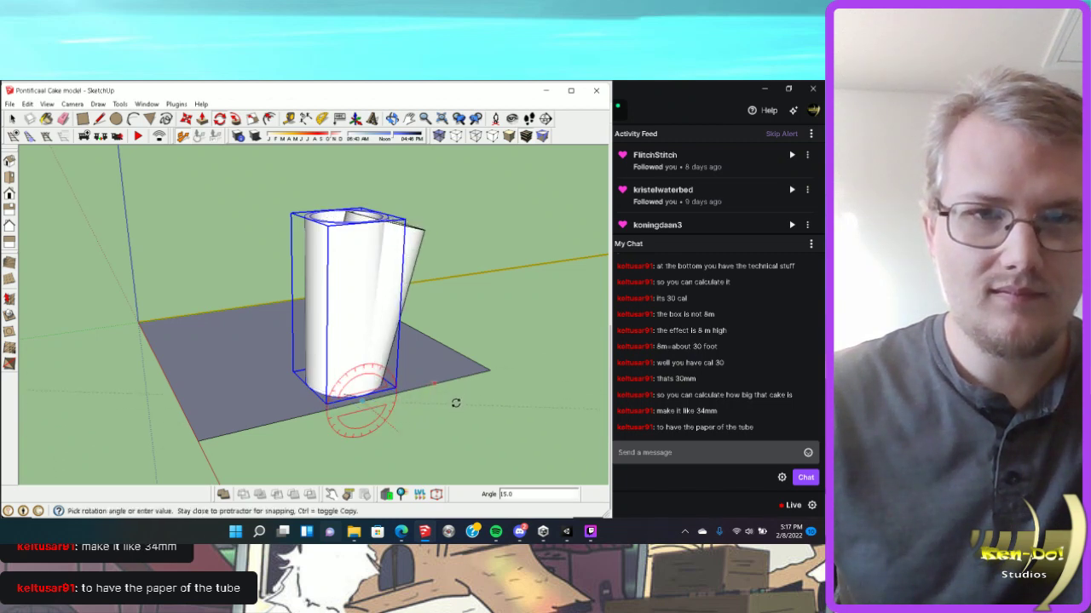
click(455, 403)
Rotate a copy of the leaning tube 30 degrees the opposite way, mirroring it on the other side of the upright tube.
middle_drag(456, 403, 358, 404)
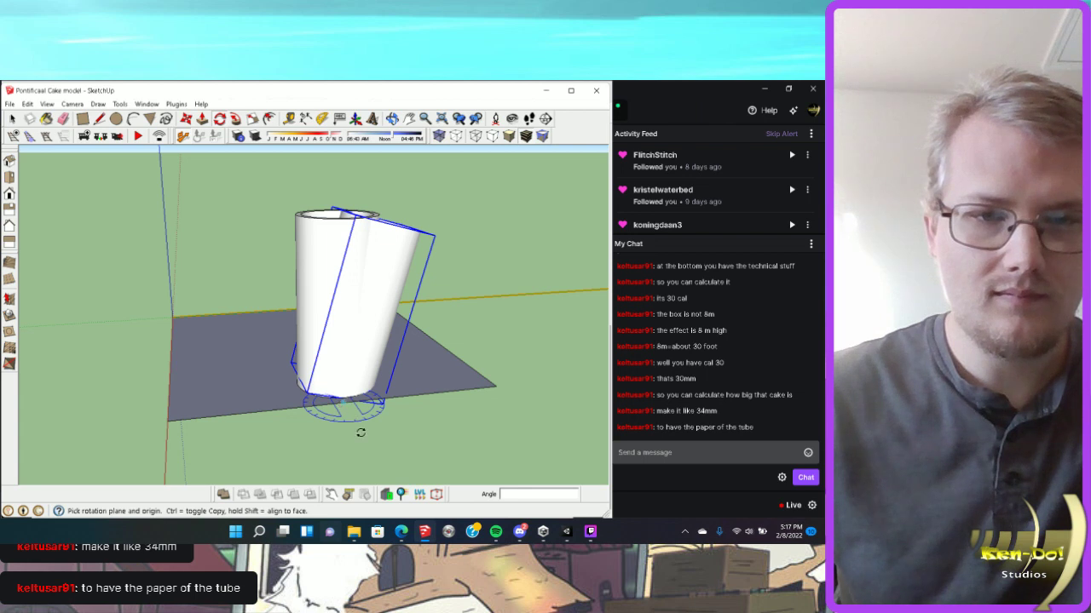
click(342, 401)
click(475, 383)
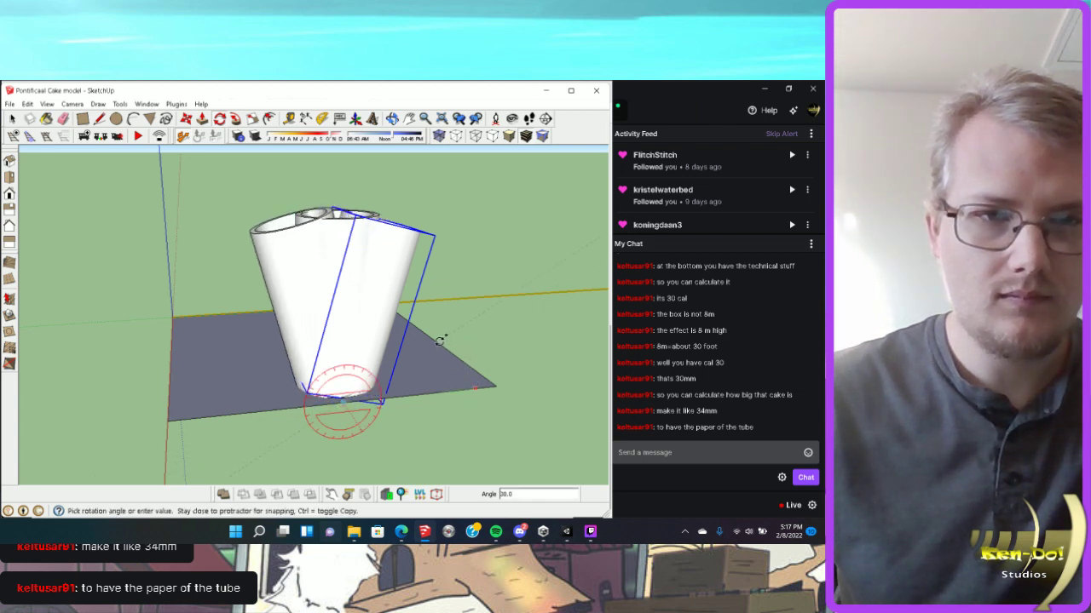
click(438, 335)
Move the two leaning tubes outward from the upright one, by about 1 3/8 inches and about 1 1/2 inches respectively.
click(185, 118)
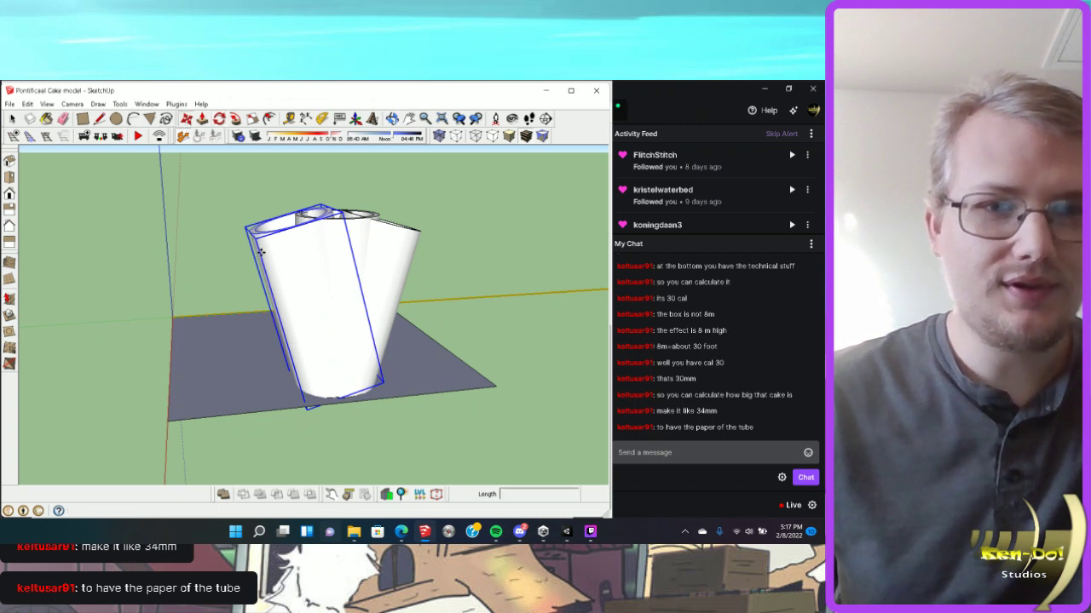
click(284, 263)
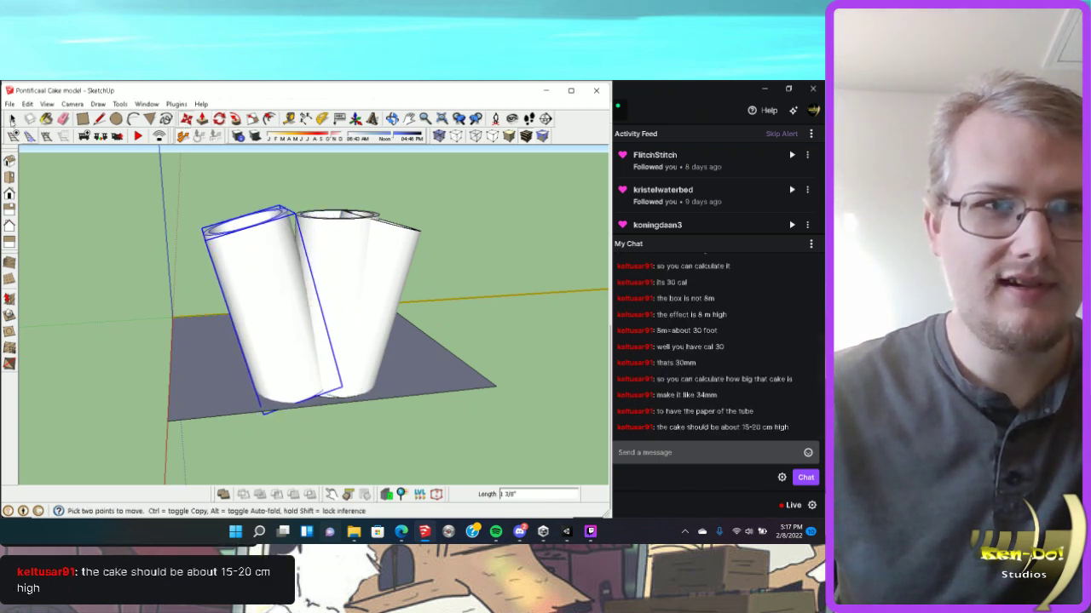
click(12, 120)
click(186, 121)
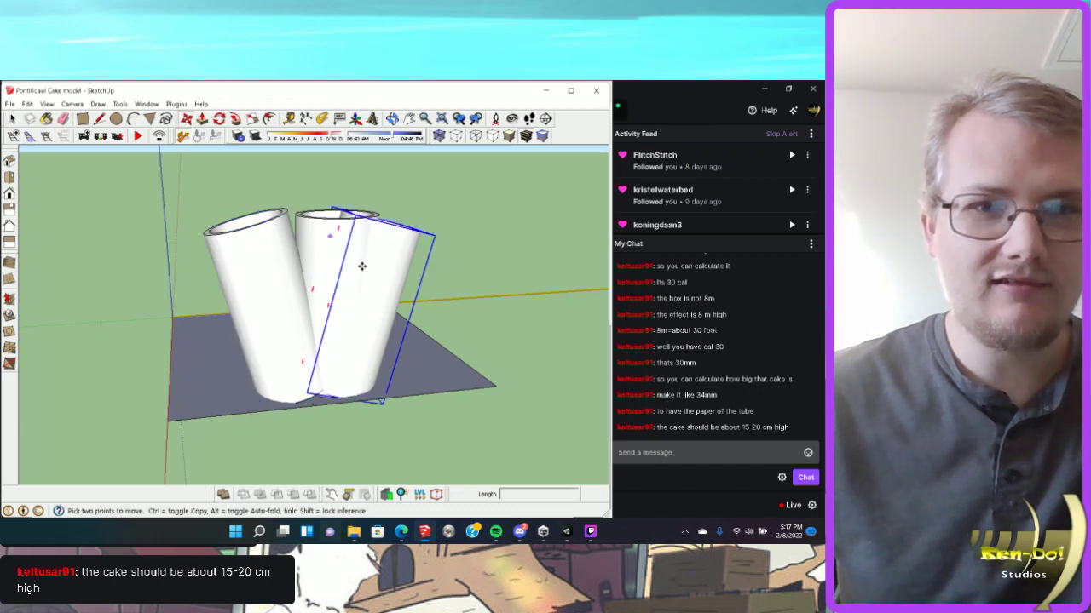
drag(387, 269, 423, 255)
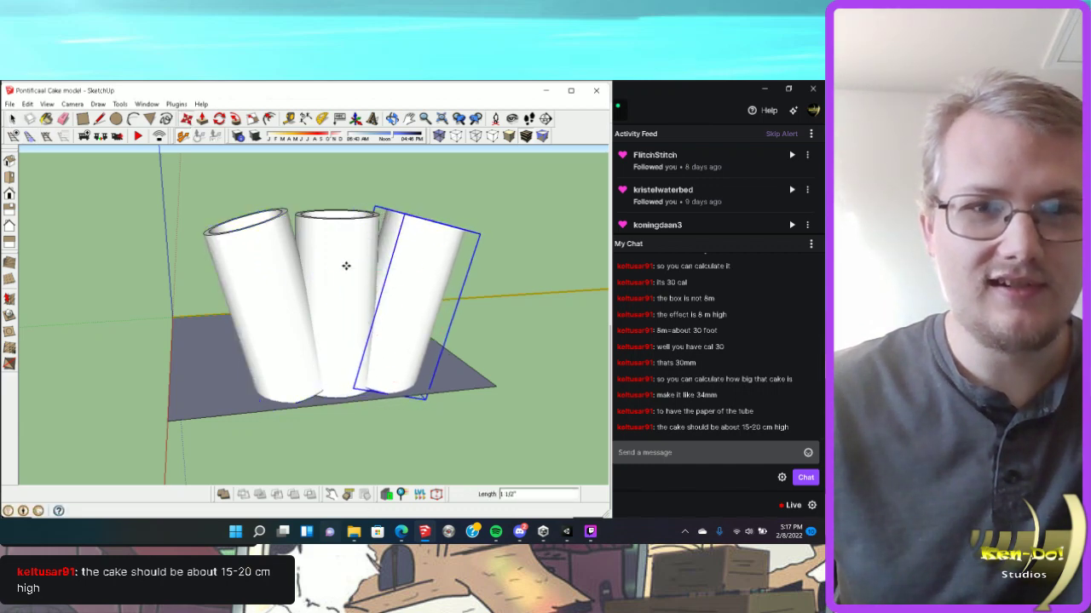
Push/Pull the square base upward 19 cm into a box.
middle_drag(346, 263, 475, 390)
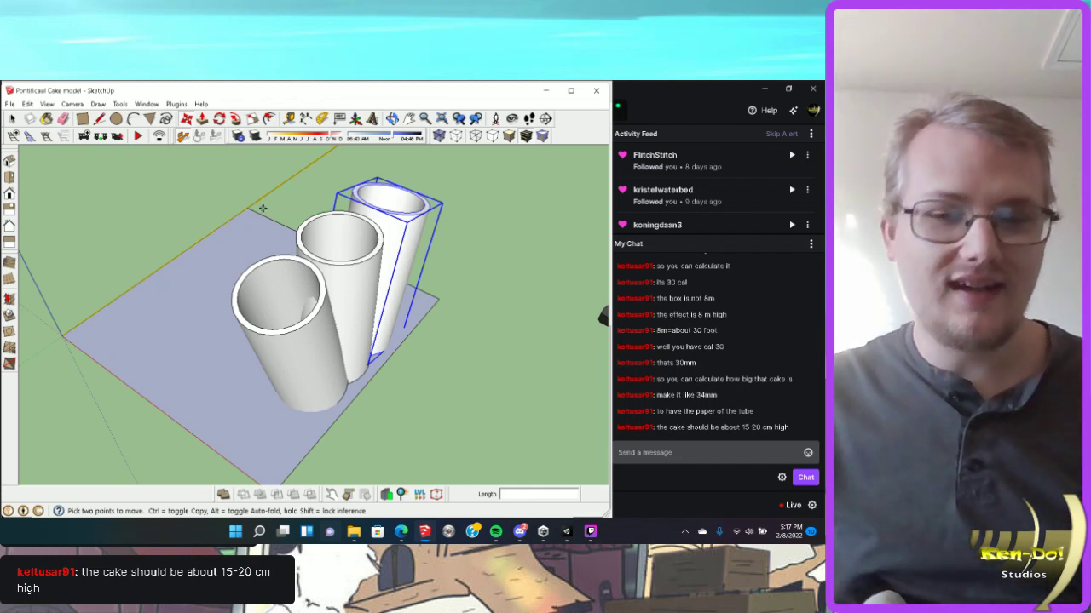
middle_drag(404, 304, 315, 274)
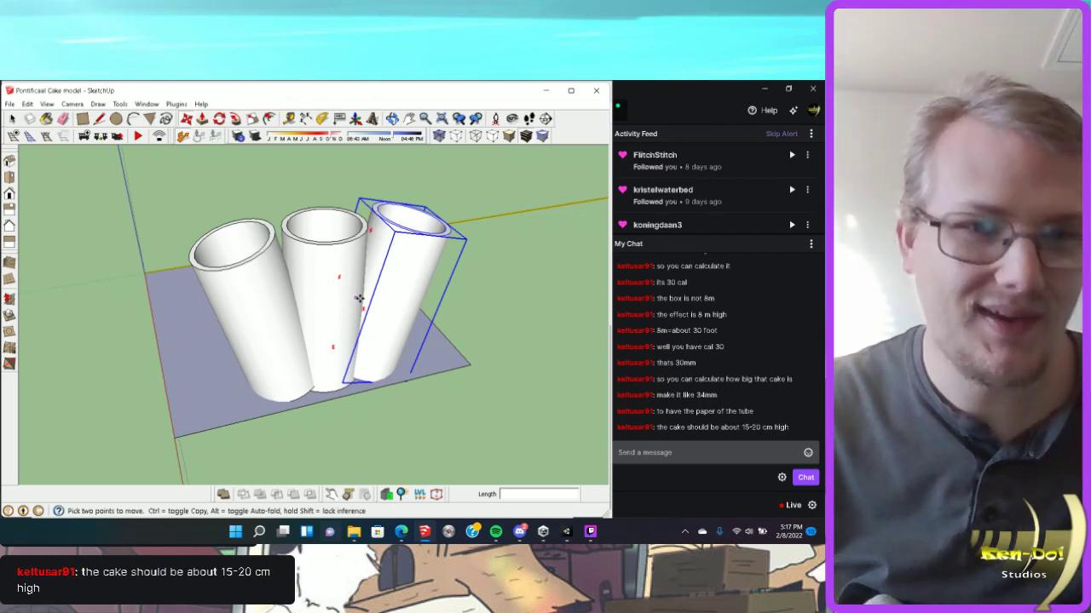
click(202, 118)
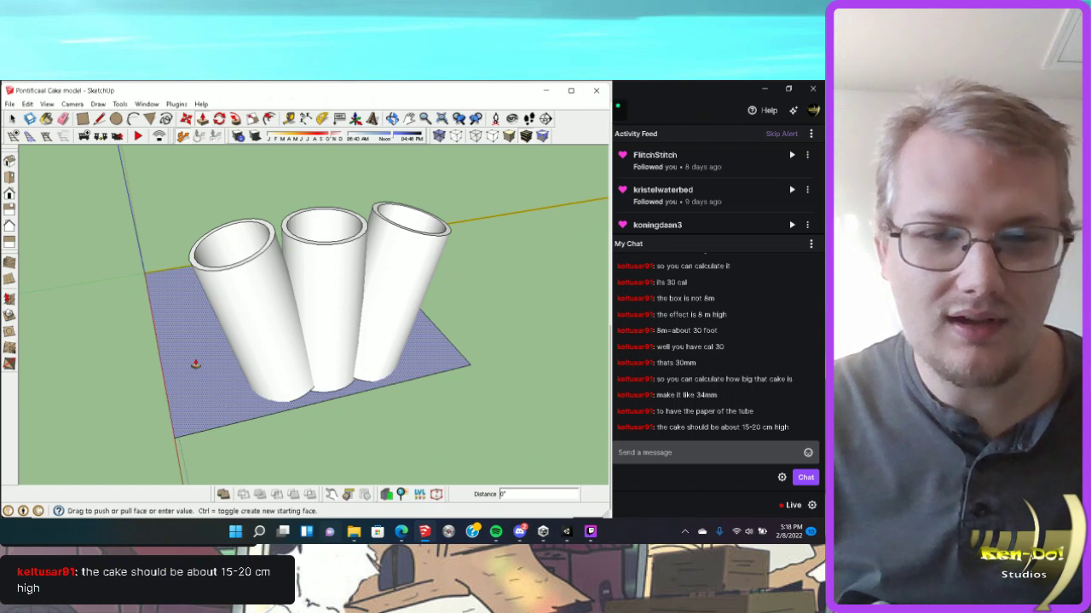
click(196, 364)
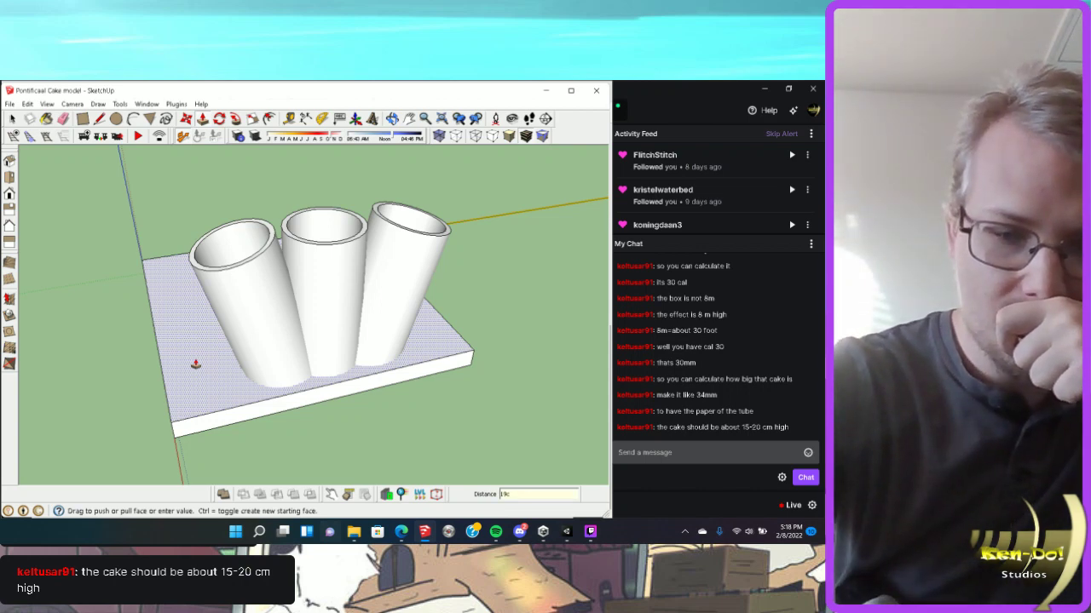
text(19cm)
key(Return)
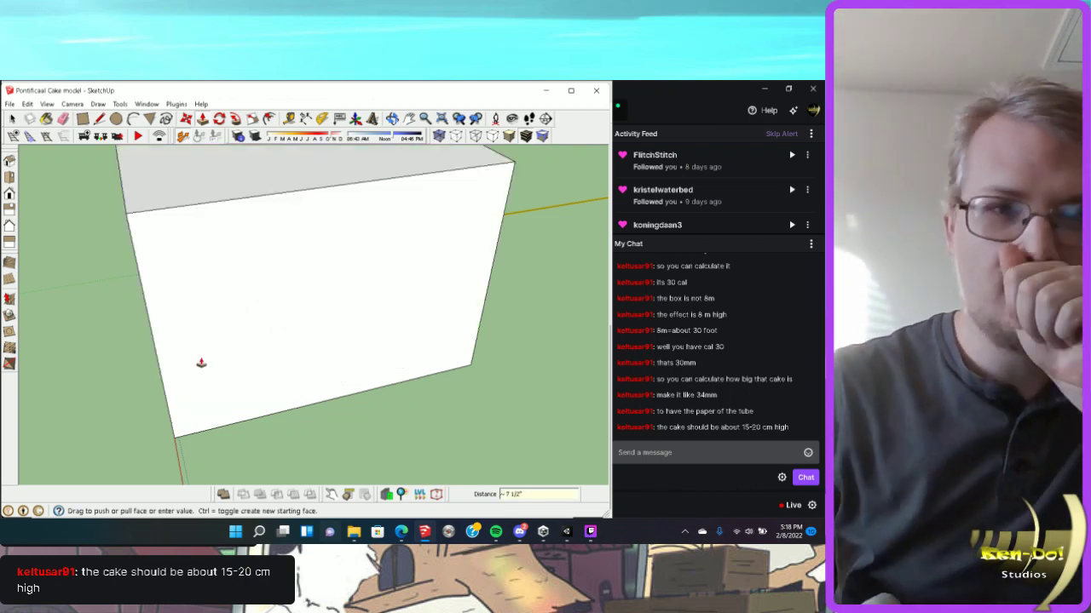
Select the whole 19 cm box and move it along the red axis to expose the three tubes.
scroll(200, 363, down, 5)
middle_drag(199, 430, 429, 329)
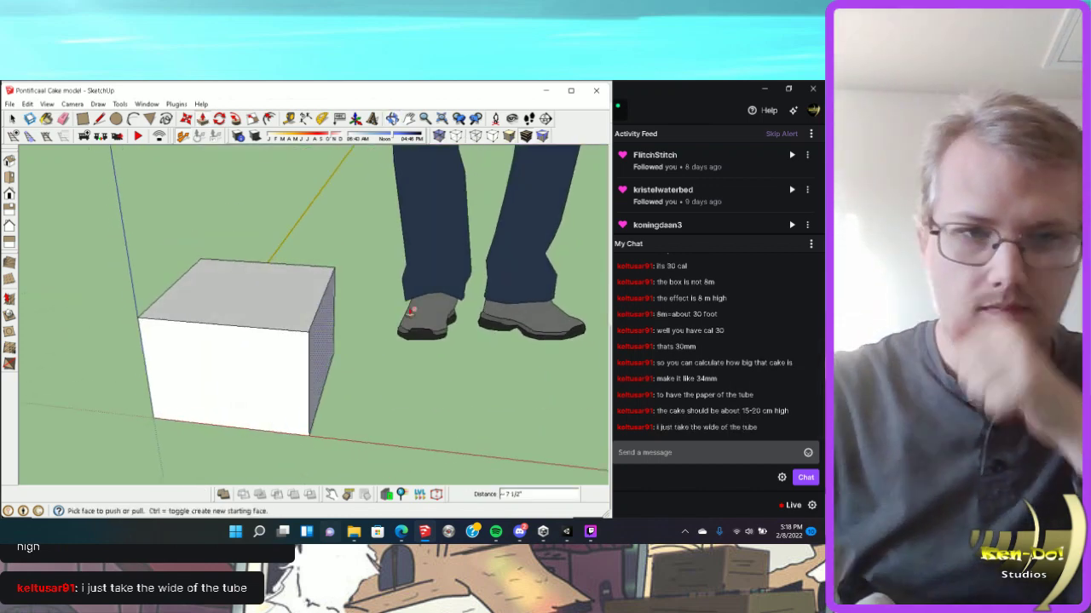
key(space)
click(306, 362)
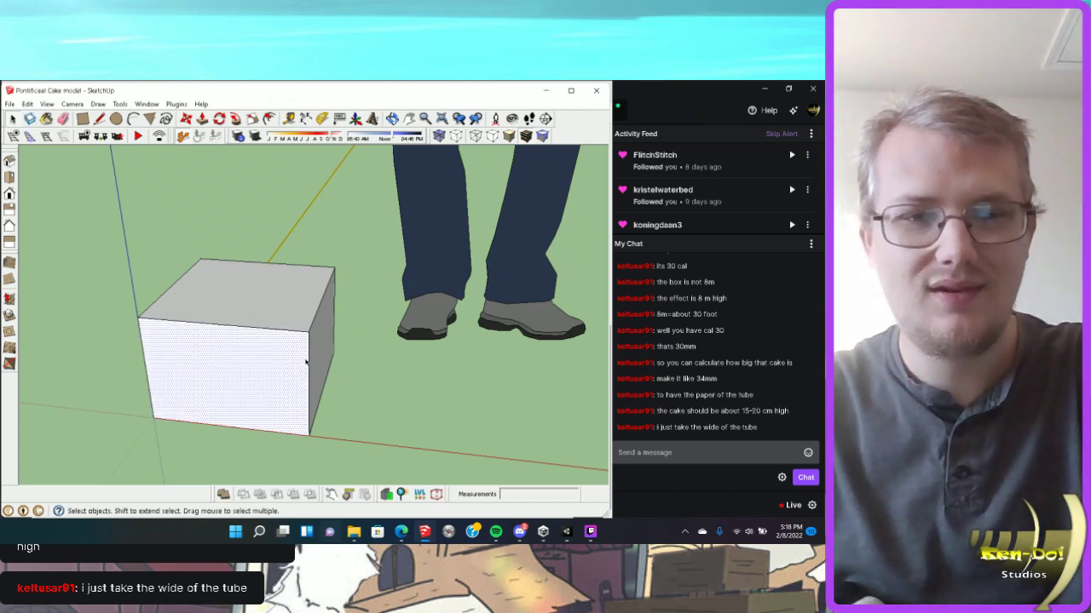
triple_click(306, 362)
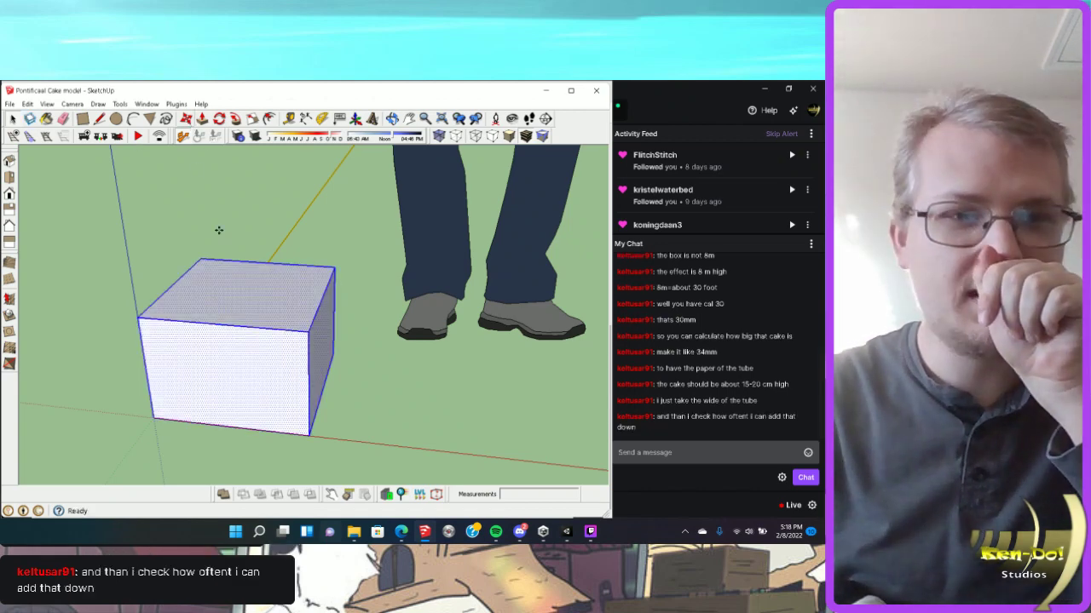
key(m)
click(82, 329)
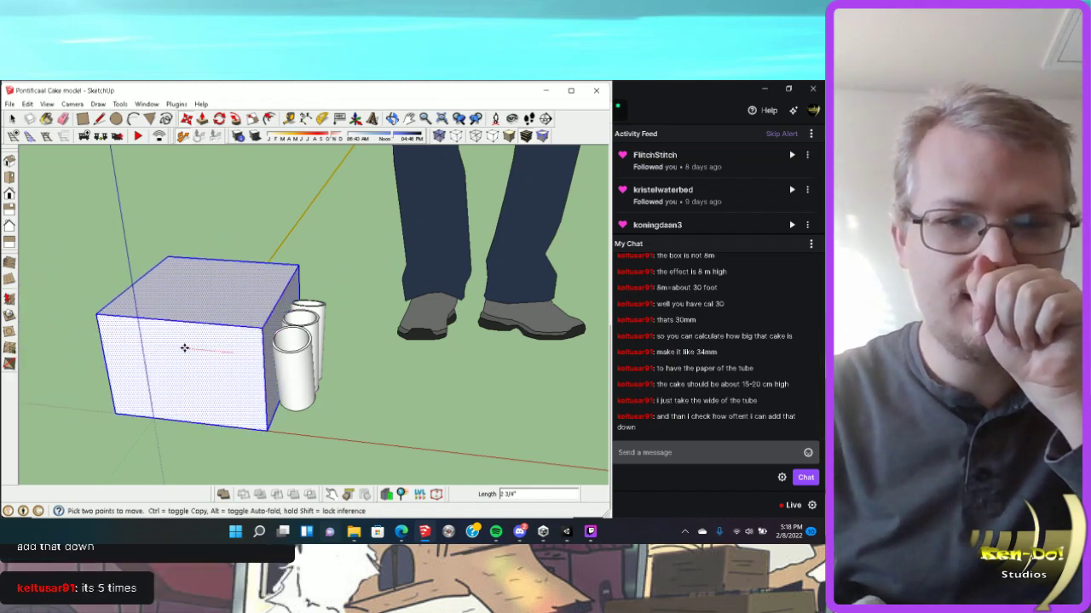
middle_drag(244, 373, 126, 311)
scroll(285, 340, up, 8)
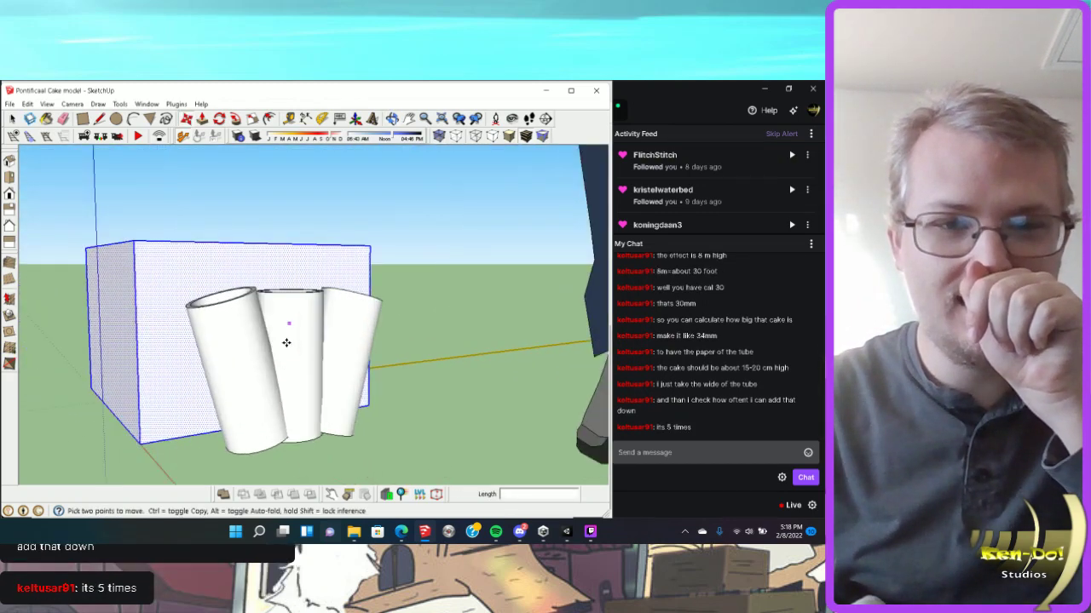
mouse_move(216, 344)
middle_down()
mouse_move(225, 377)
mouse_move(405, 386)
mouse_move(238, 358)
mouse_move(231, 282)
mouse_move(374, 429)
mouse_move(456, 419)
mouse_move(165, 397)
mouse_move(243, 306)
mouse_move(378, 357)
middle_up()
scroll(230, 282, down, 3)
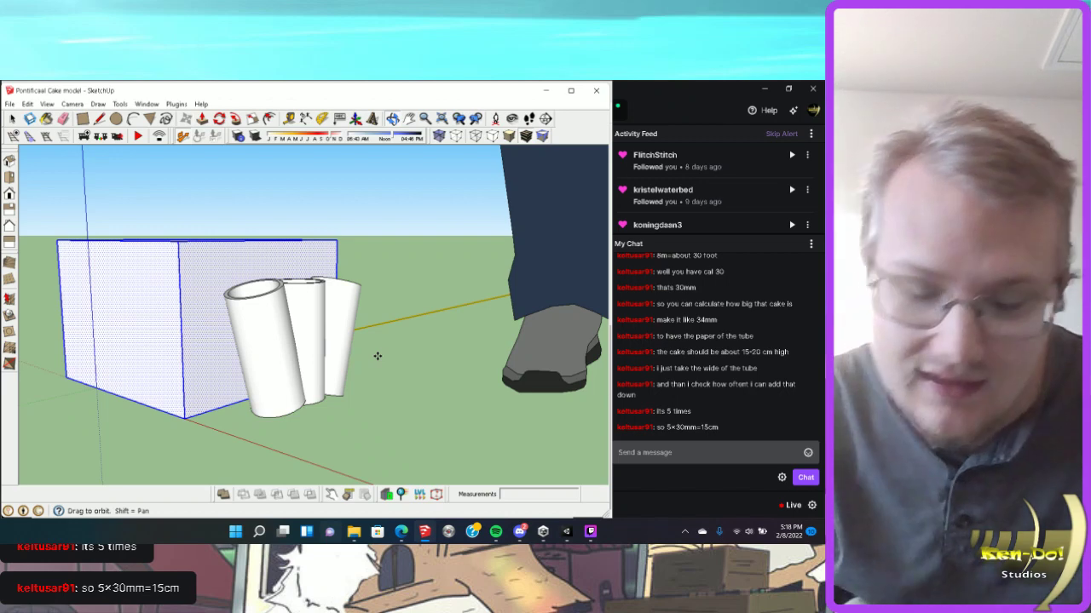
Undo the box's move and the 19 cm extrusion of the square base.
key(m)
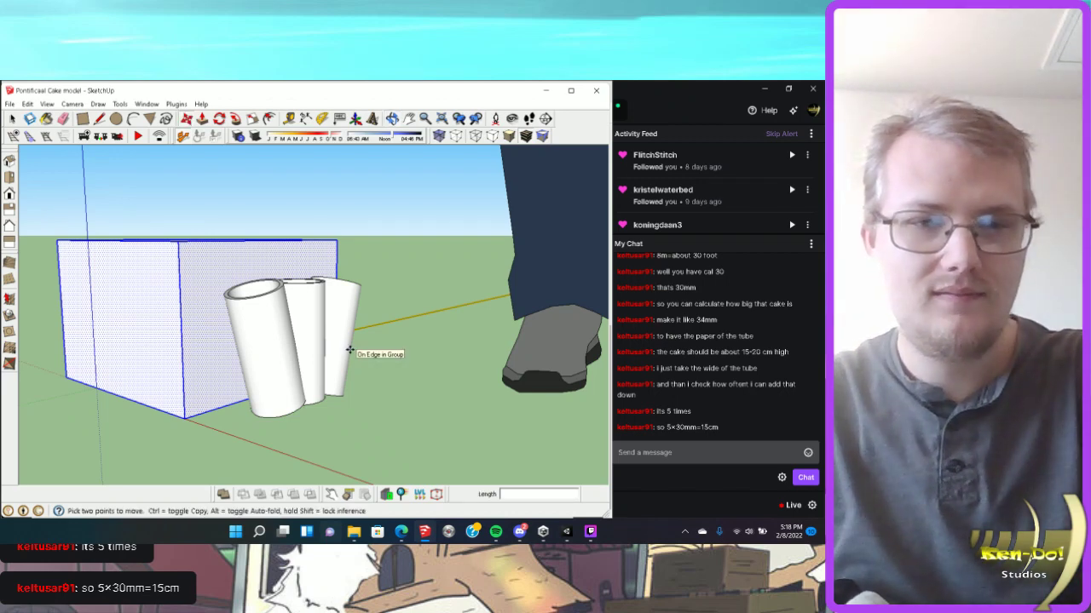
key(ctrl+z)
click(27, 104)
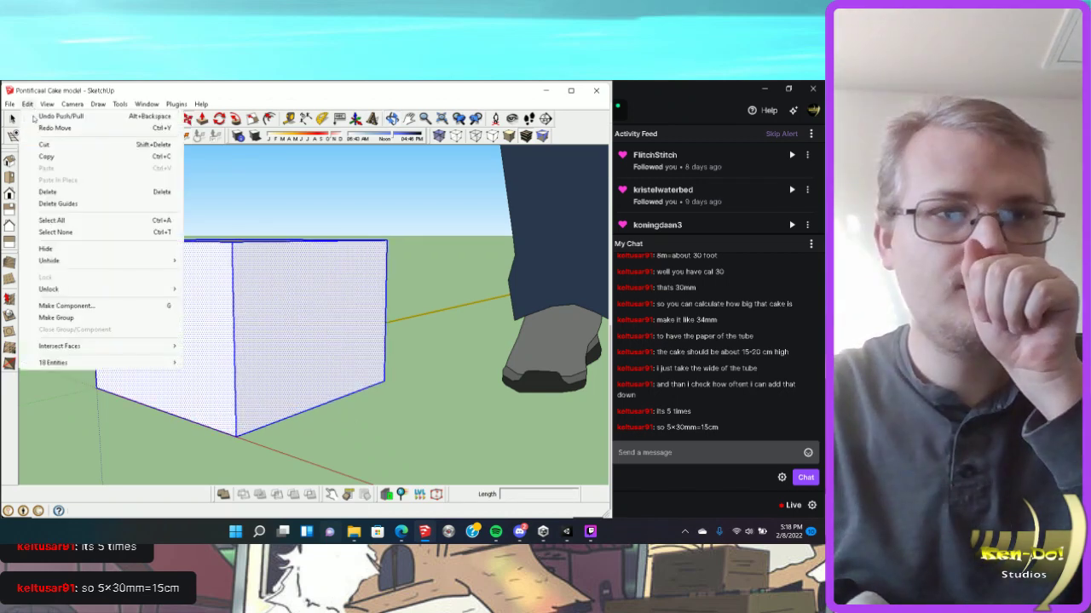
click(52, 128)
Push/Pull the square base upward 15 cm into a box.
middle_drag(251, 350, 302, 414)
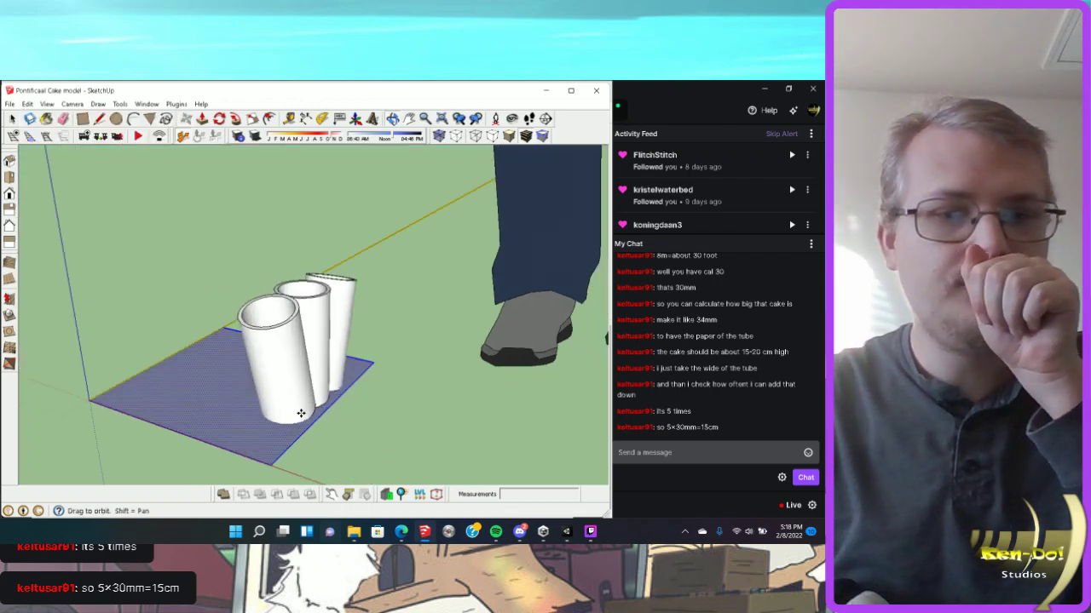
click(202, 118)
double_click(220, 352)
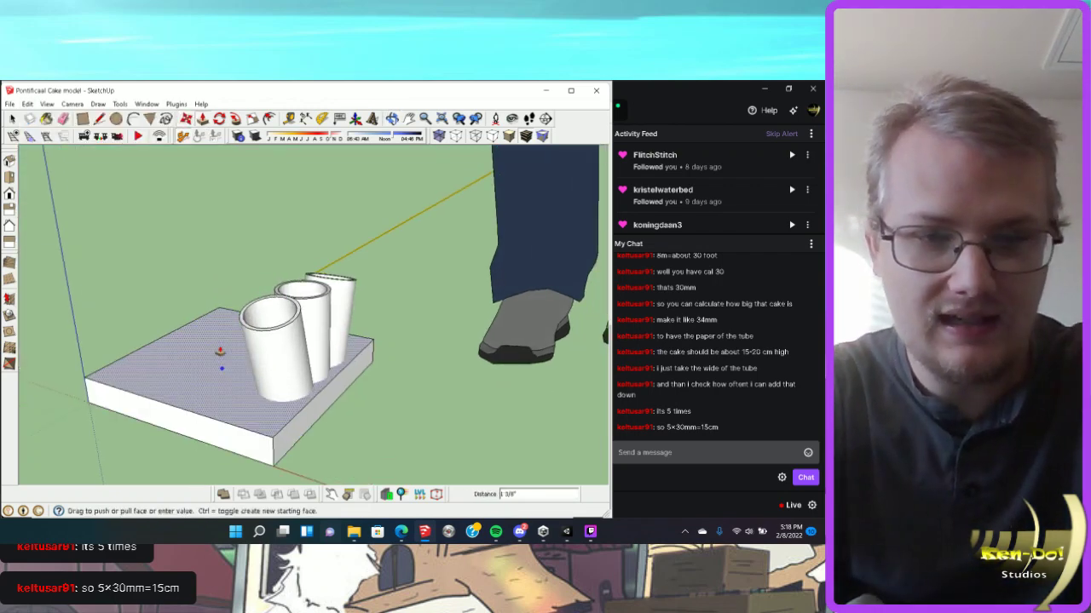
text(15c)
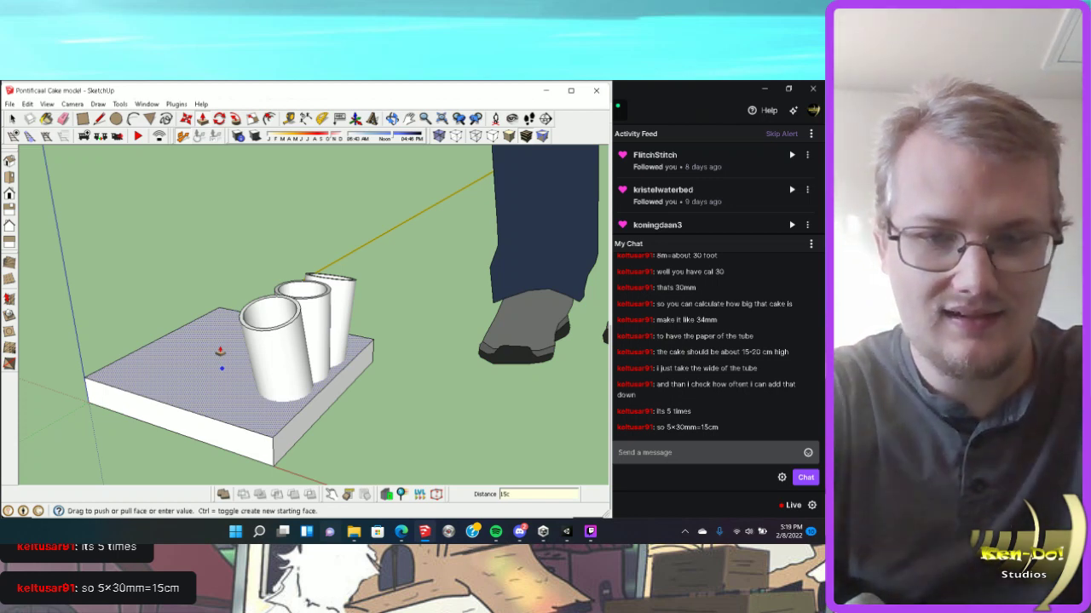
text(m)
key(Return)
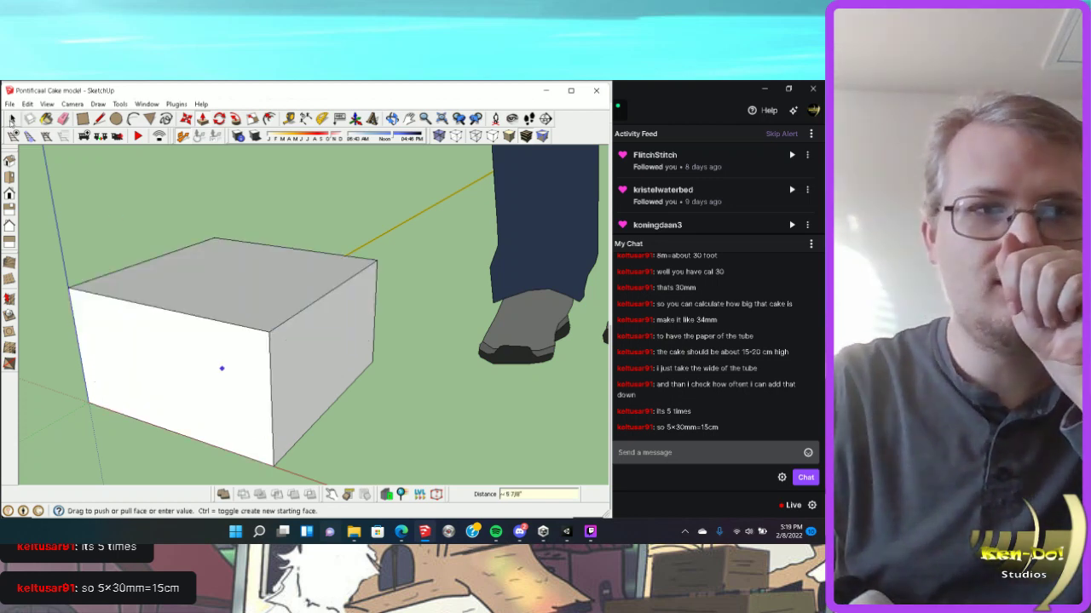
Select all connected geometry of the 15 cm box and move it along the red axis clear of the three tubes.
key(space)
middle_drag(276, 190, 261, 288)
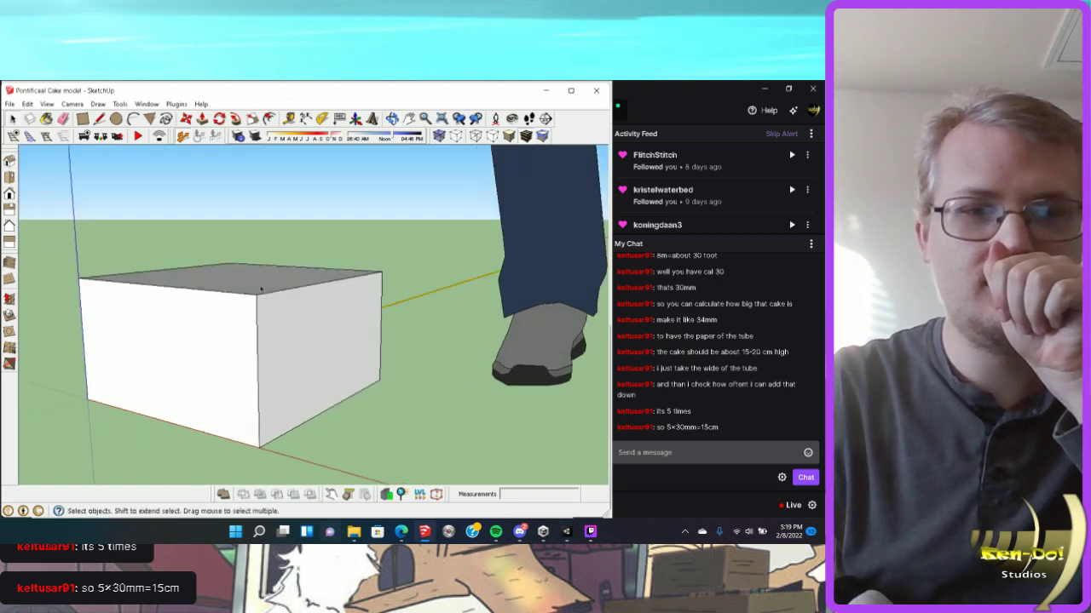
triple_click(282, 328)
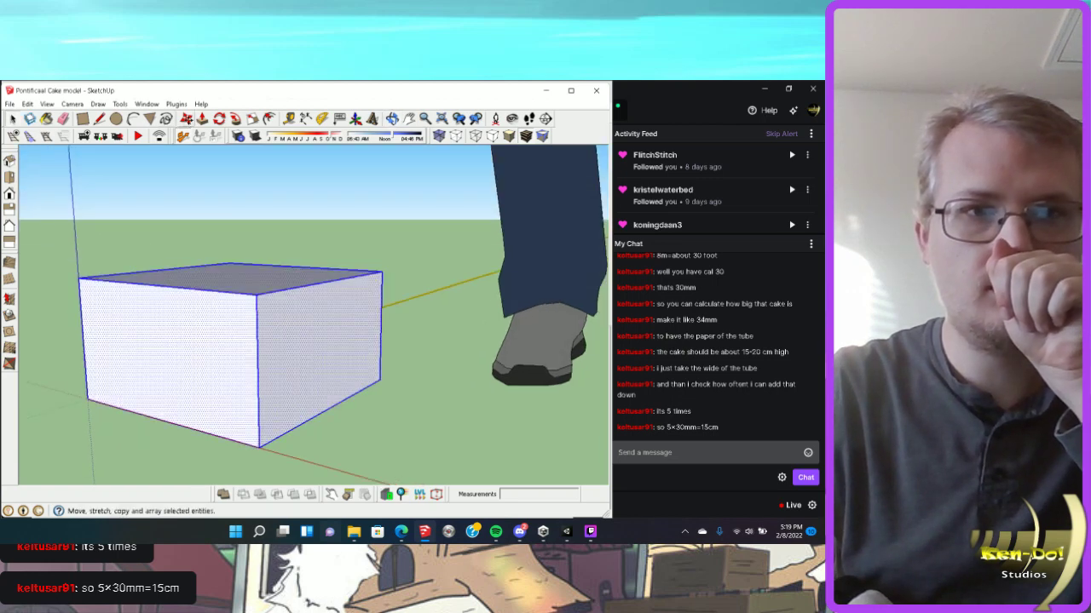
key(m)
click(256, 363)
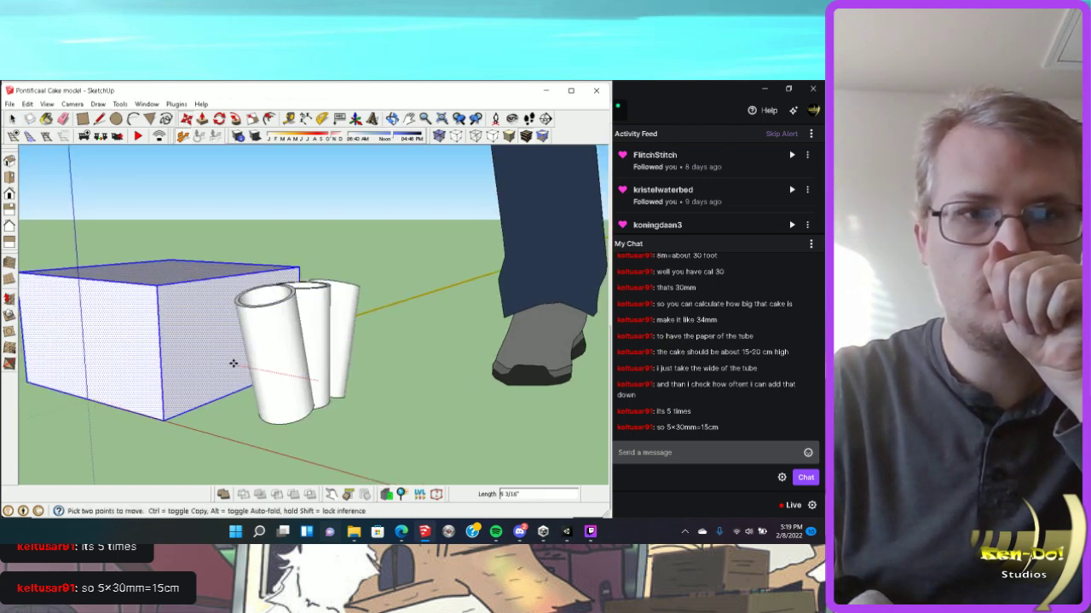
click(233, 364)
middle_drag(233, 364, 121, 312)
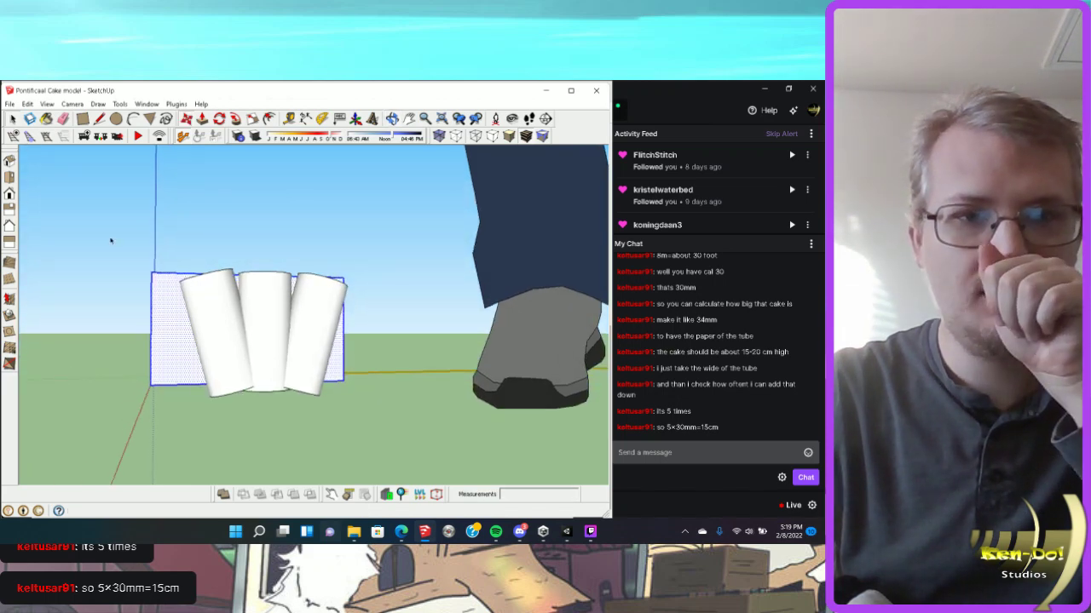
scroll(231, 397, up, 4)
middle_drag(239, 390, 265, 406)
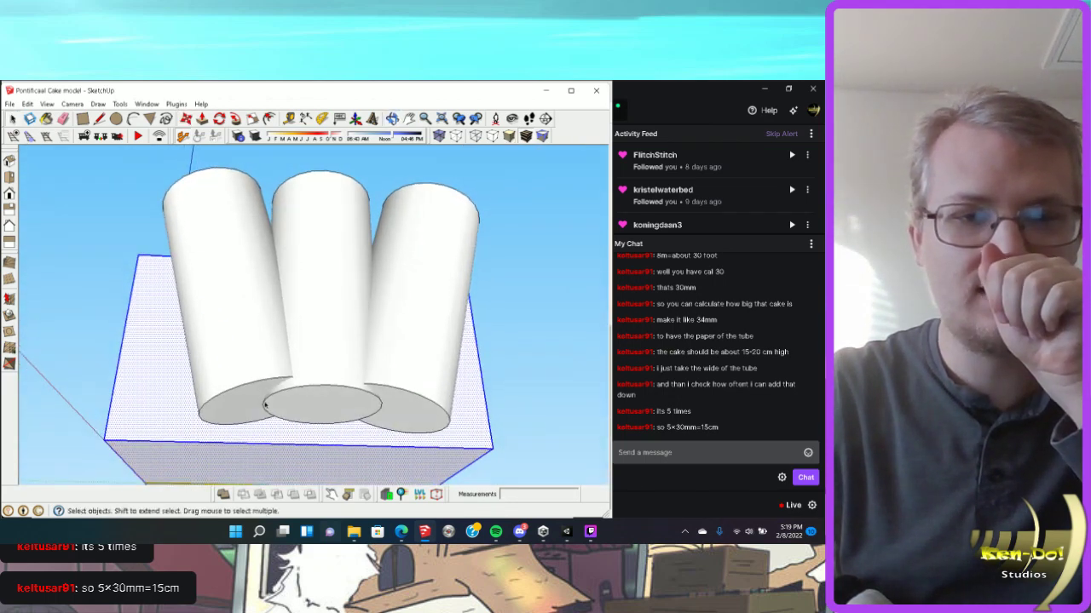
Move the left tube about 1 3/16" and the right tube about 1 1/8" outward along the green axis, clear of the middle tube.
click(174, 200)
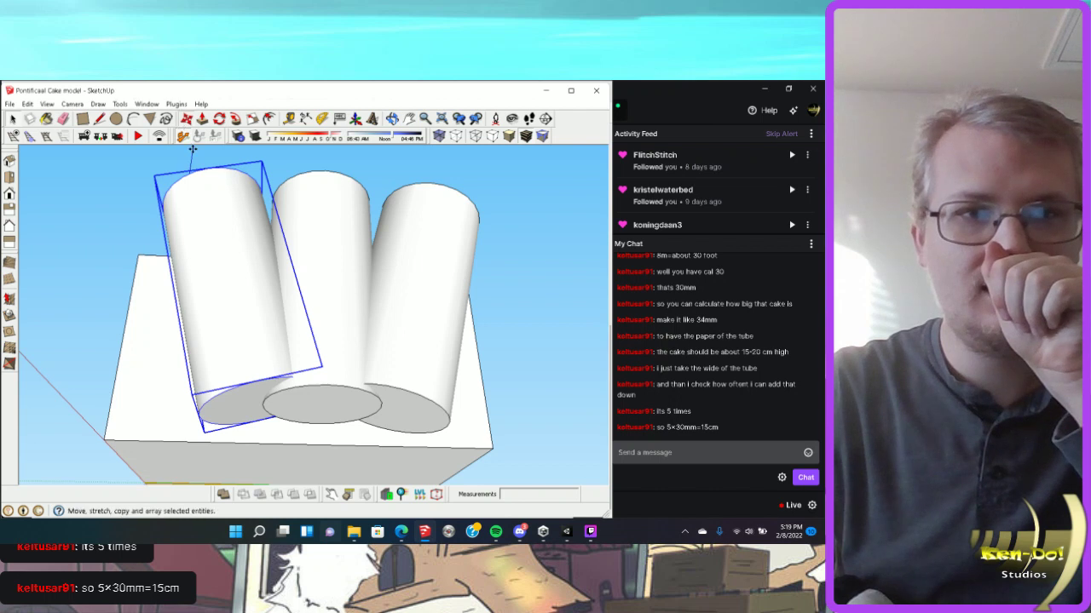
click(243, 343)
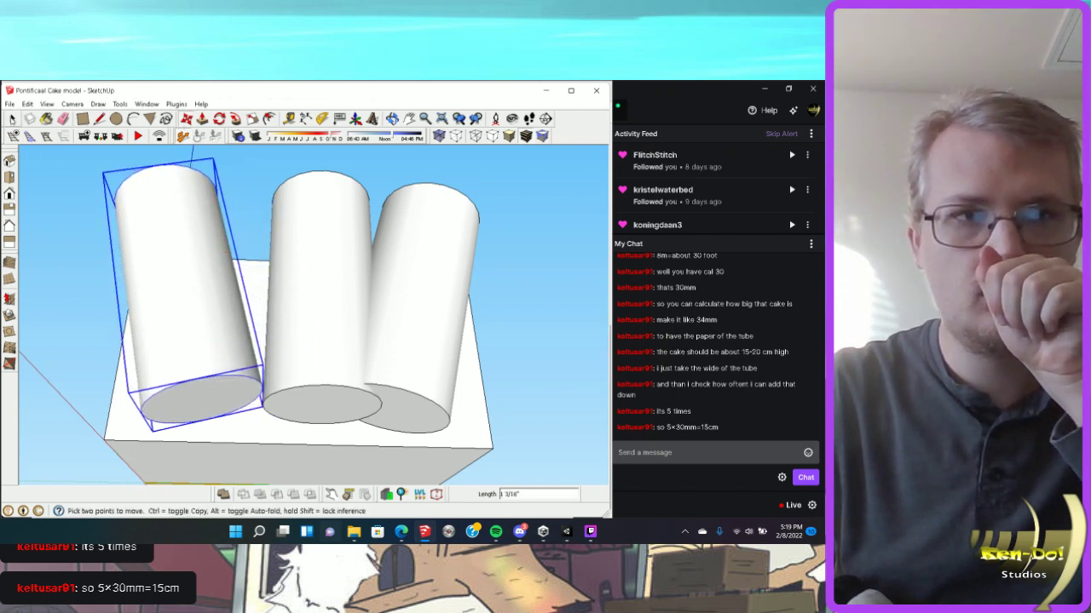
key(space)
click(409, 348)
key(m)
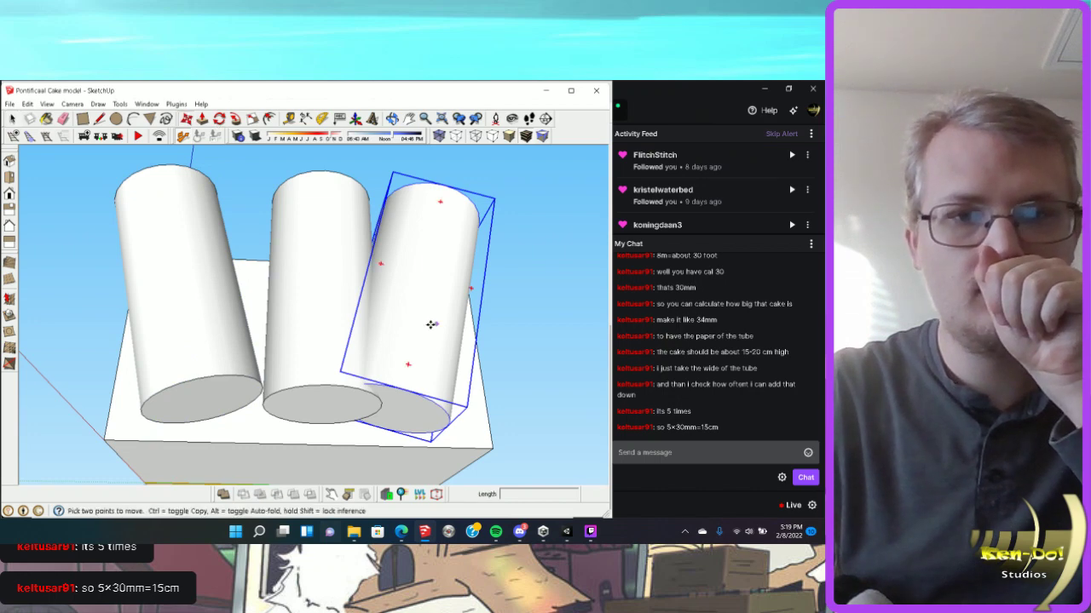
click(433, 321)
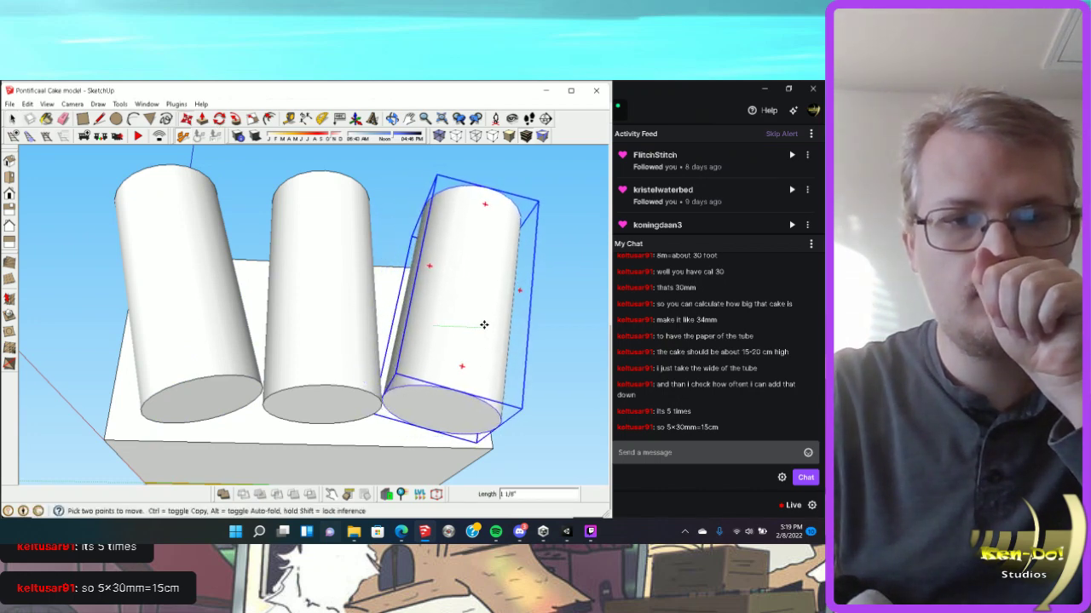
Move the right tube inward by its base endpoint until it touches the edge of the middle tube's base.
mouse_move(347, 322)
middle_down()
mouse_move(383, 351)
mouse_move(294, 346)
mouse_move(110, 290)
mouse_move(201, 341)
mouse_move(252, 350)
mouse_move(141, 372)
middle_up()
scroll(306, 411, up, 10)
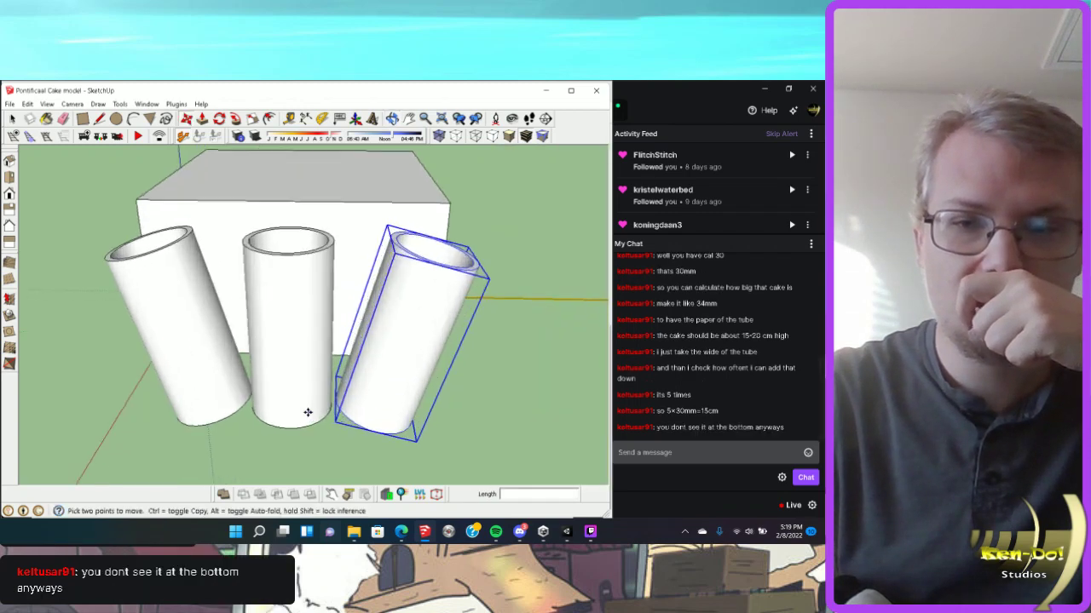
scroll(319, 446, down, 10)
key(m)
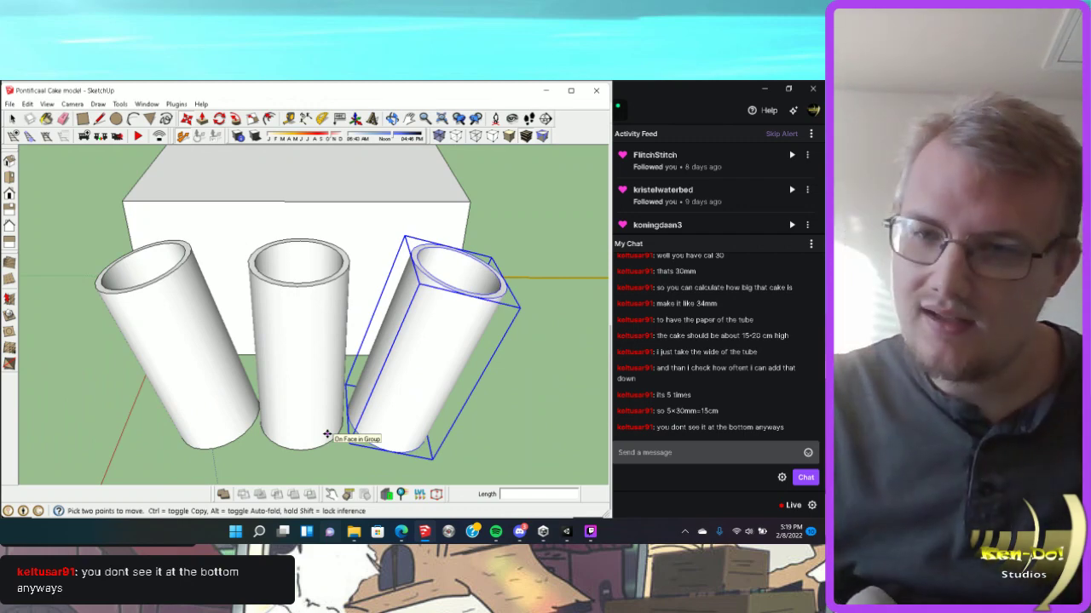
scroll(327, 435, down, 3)
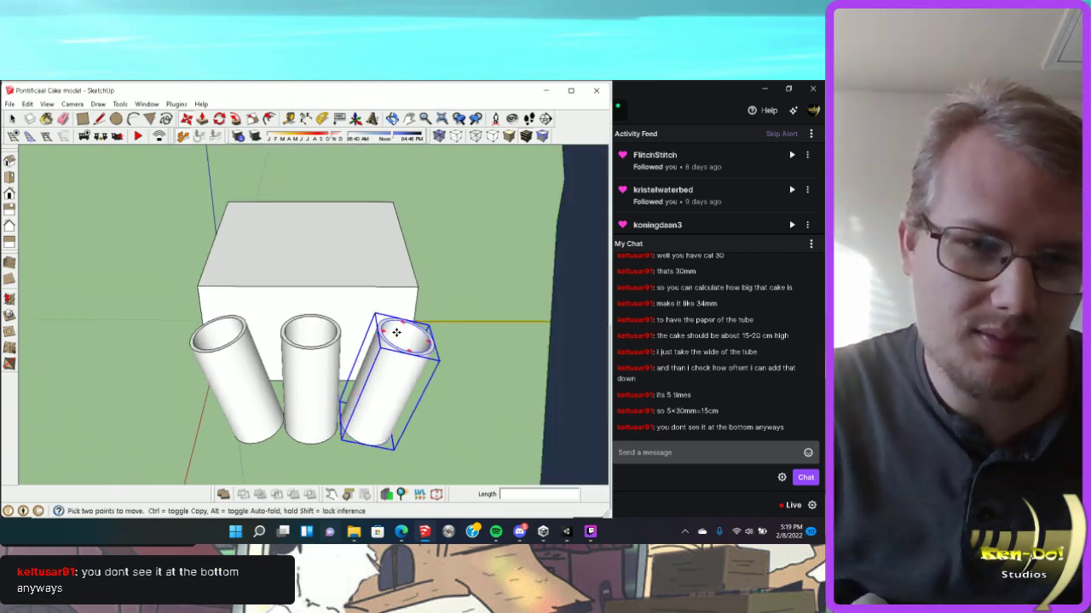
middle_drag(309, 438, 395, 373)
scroll(395, 374, up, 6)
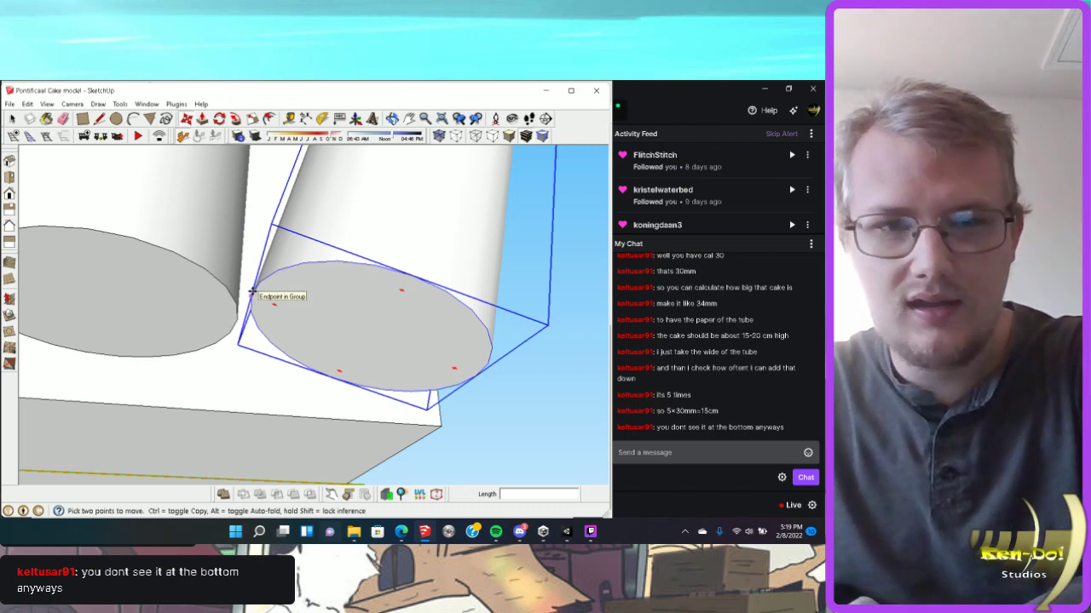
scroll(252, 292, down, 3)
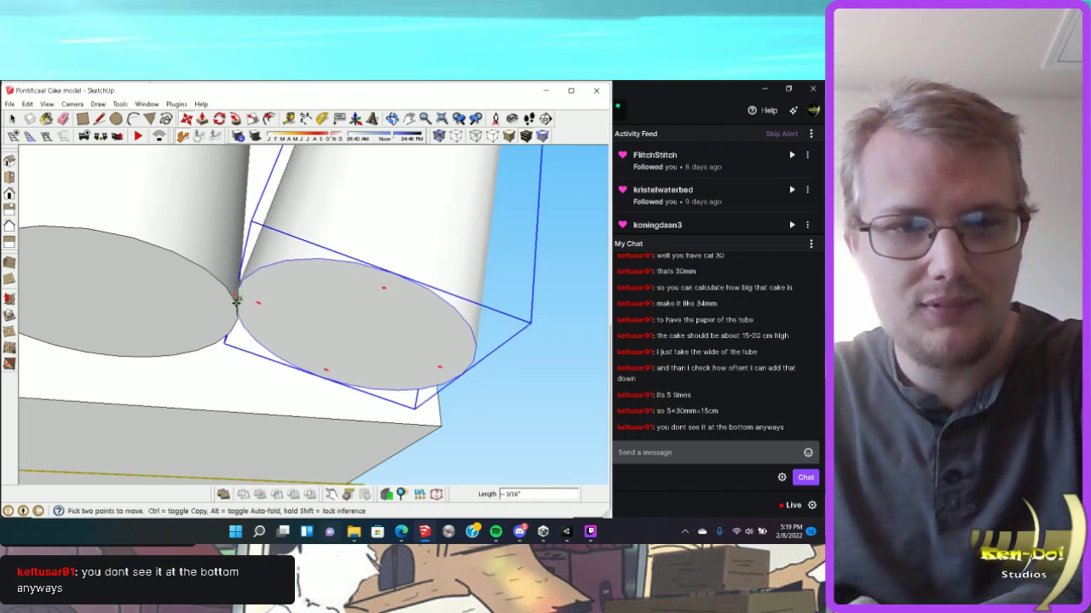
scroll(264, 315, down, 3)
Move the left tube along the green axis by its base endpoint to line up with the middle tube's nearest base edge.
key(space)
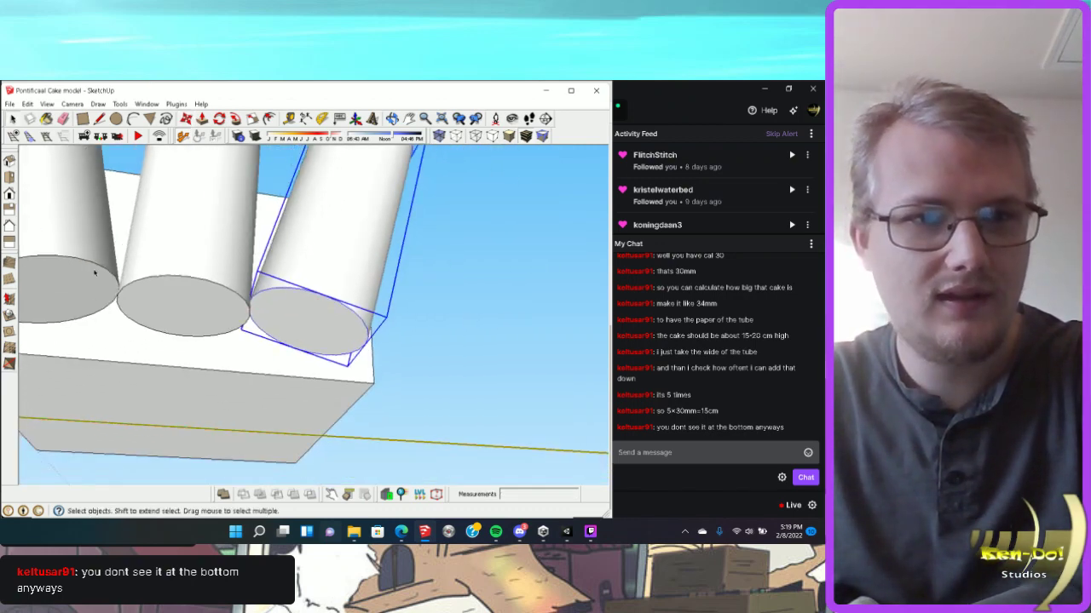
click(96, 274)
middle_drag(96, 274, 130, 356)
scroll(145, 332, up, 3)
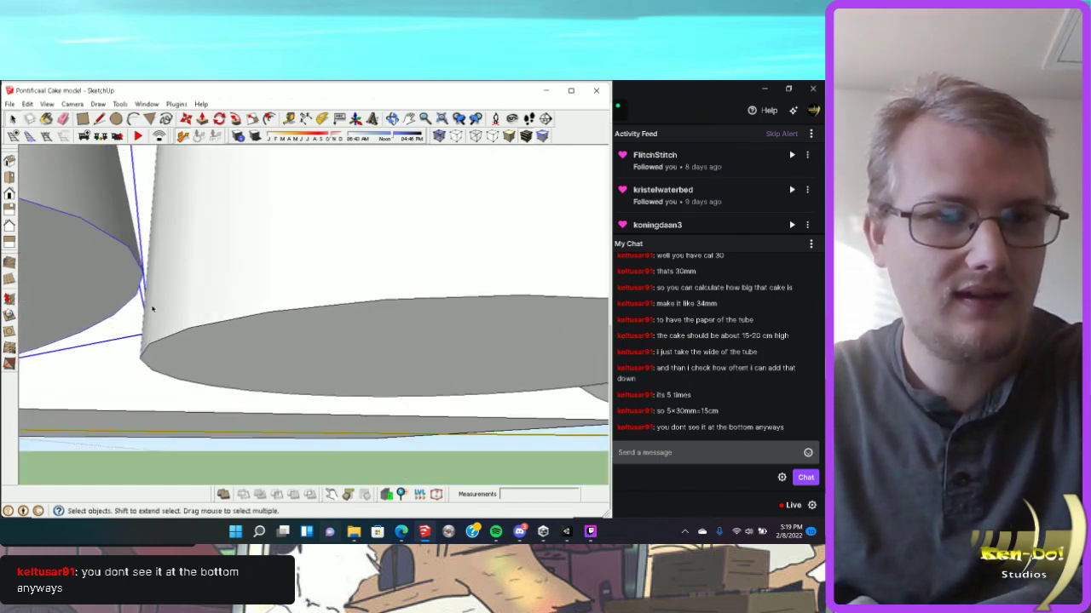
click(186, 119)
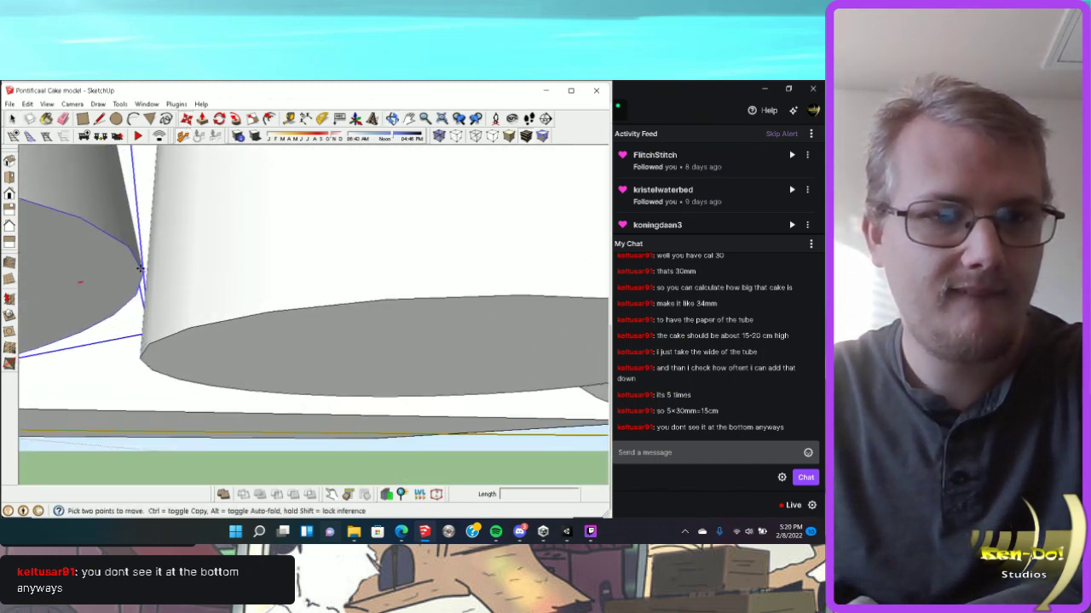
click(140, 269)
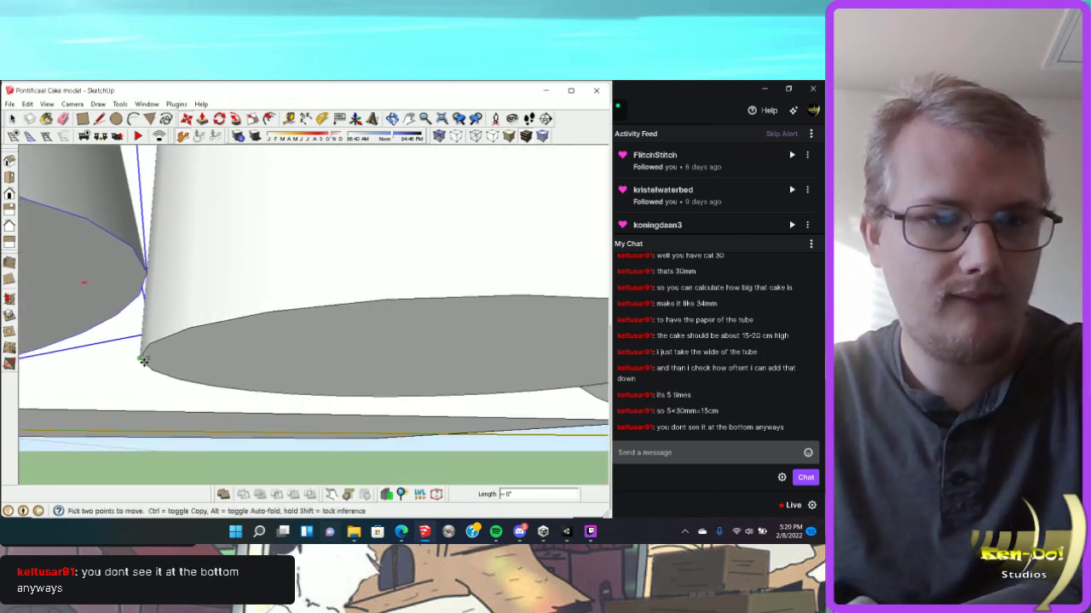
scroll(298, 360, down, 5)
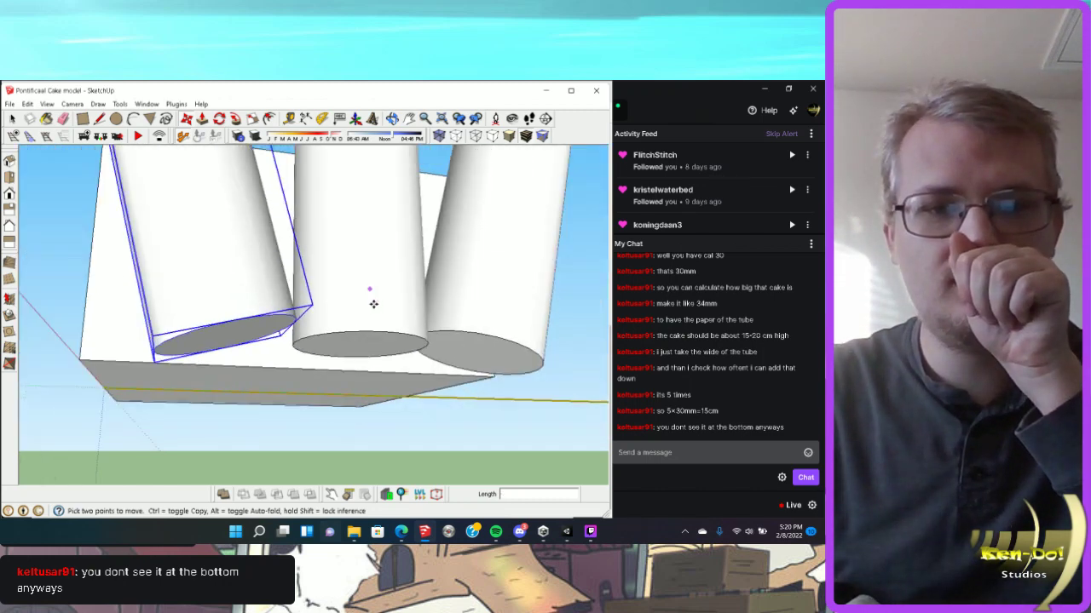
Push/Pull the box's side face nearest the left tube by about 1/16".
mouse_move(373, 304)
middle_down()
mouse_move(357, 347)
mouse_move(294, 336)
middle_up()
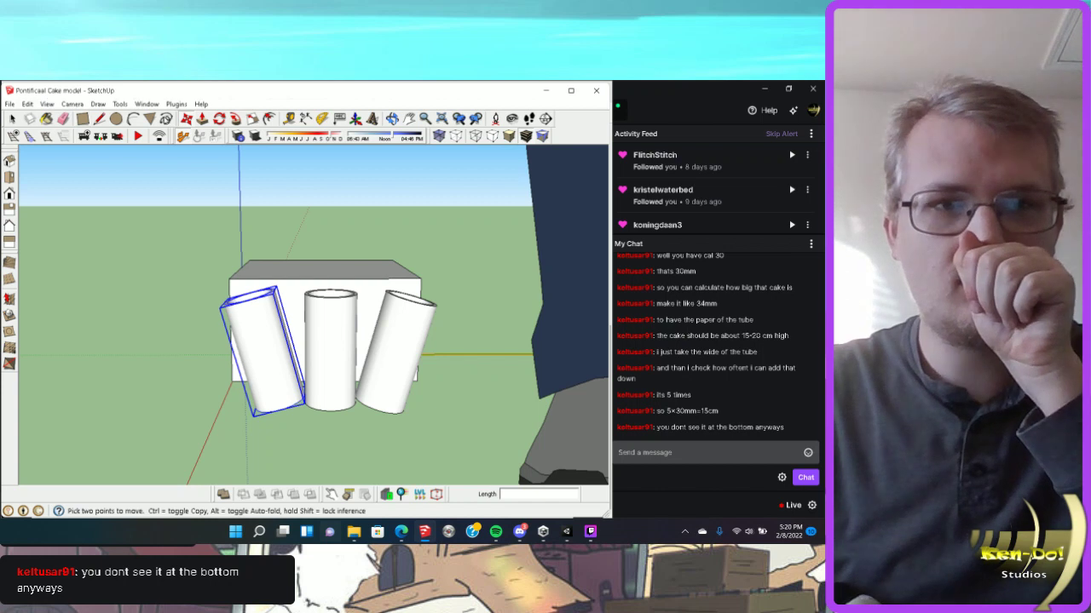
click(201, 120)
middle_drag(289, 334, 248, 326)
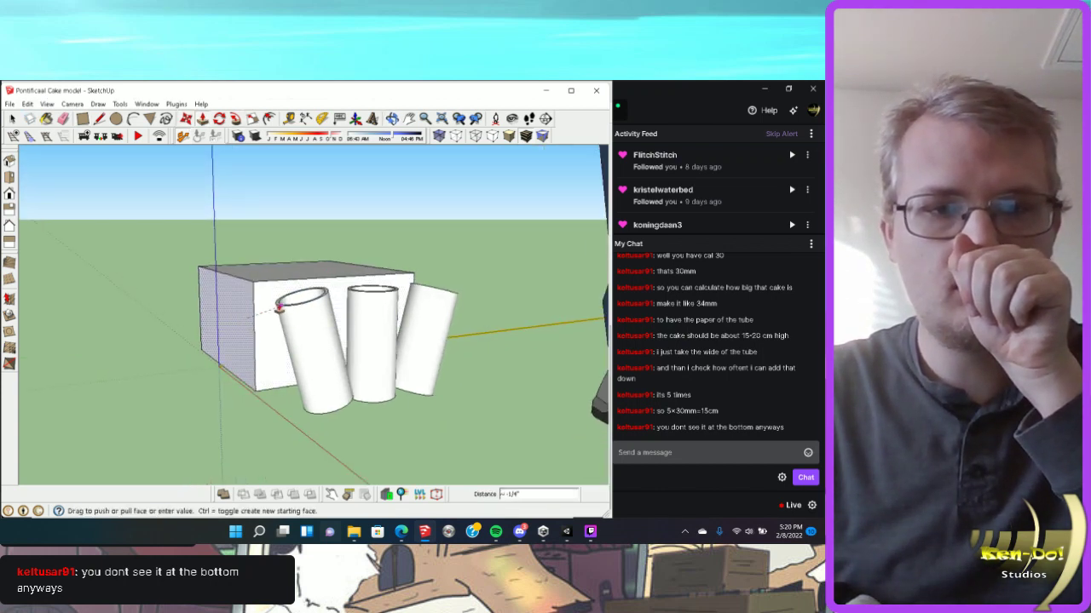
middle_drag(322, 320, 256, 319)
click(241, 318)
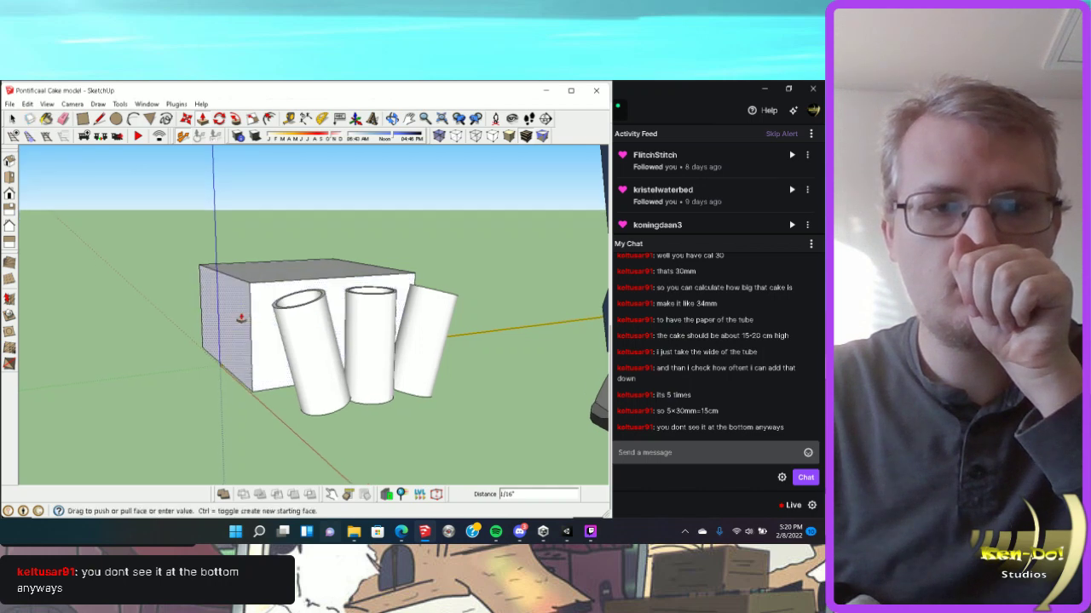
click(478, 372)
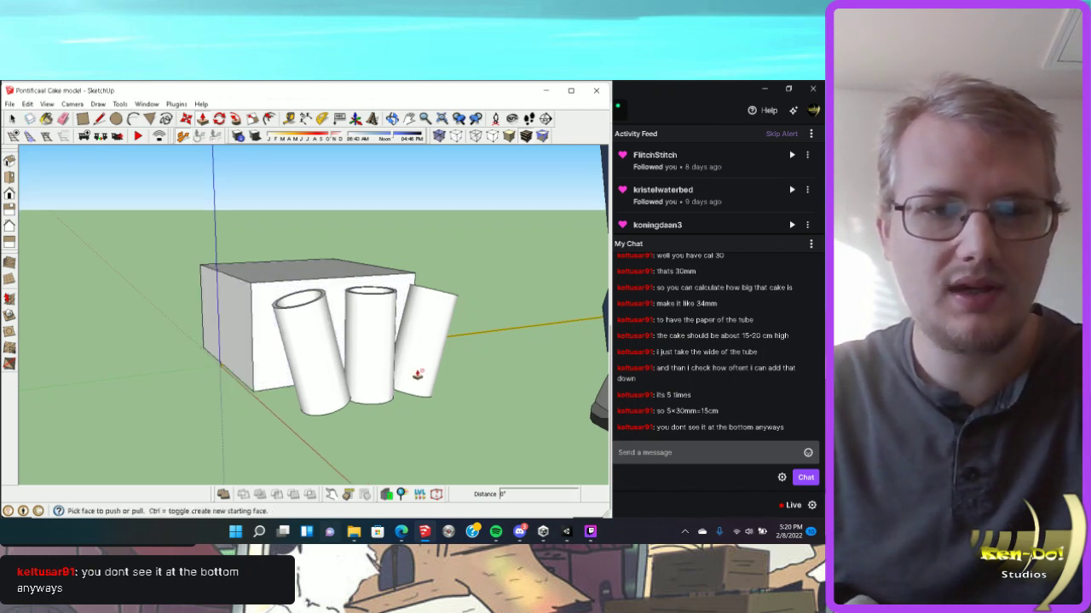
Push/Pull the box's opposite side face, beside the right tube, outward by about 5/16".
middle_drag(477, 372, 418, 318)
scroll(417, 318, up, 6)
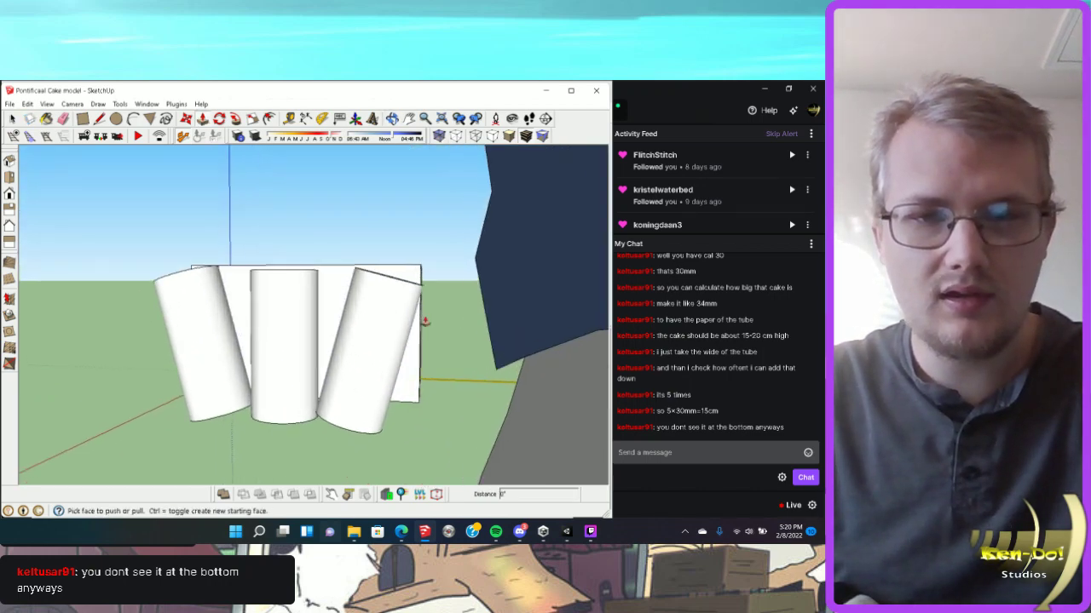
scroll(341, 383, down, 5)
scroll(416, 364, up, 3)
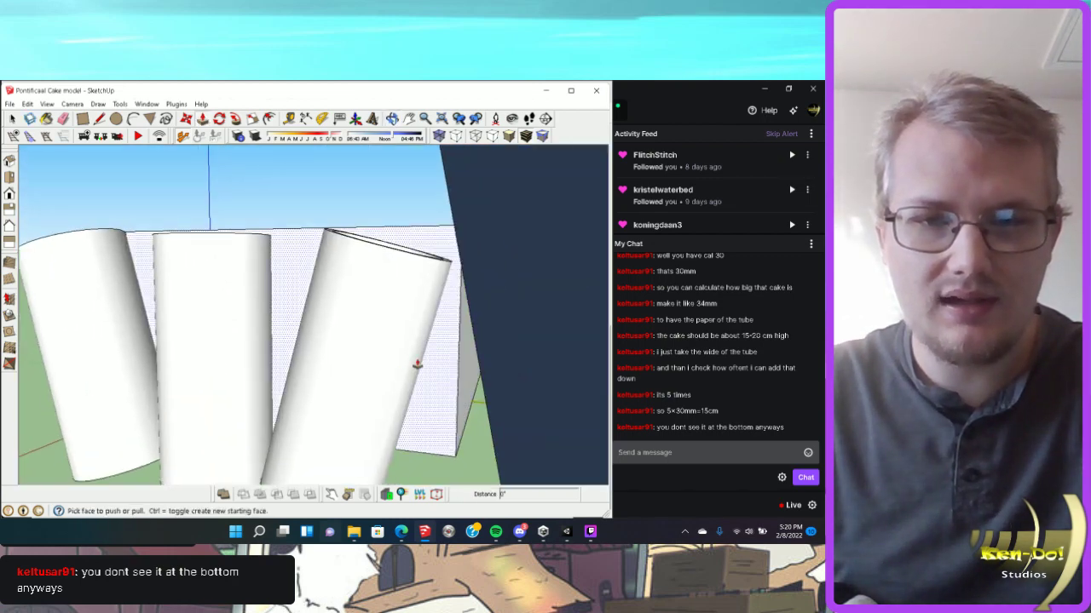
click(462, 367)
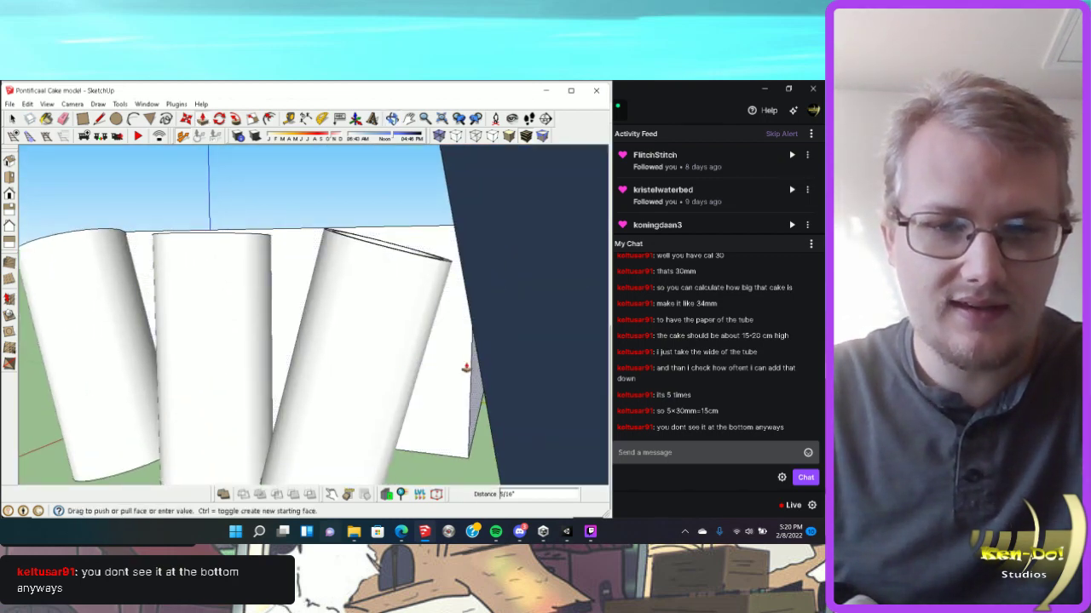
scroll(465, 368, down, 8)
mouse_move(353, 389)
middle_down()
mouse_move(493, 408)
mouse_move(538, 365)
mouse_move(540, 299)
mouse_move(504, 315)
mouse_move(441, 376)
mouse_move(312, 358)
mouse_move(173, 358)
mouse_move(353, 394)
mouse_move(443, 383)
middle_up()
click(441, 377)
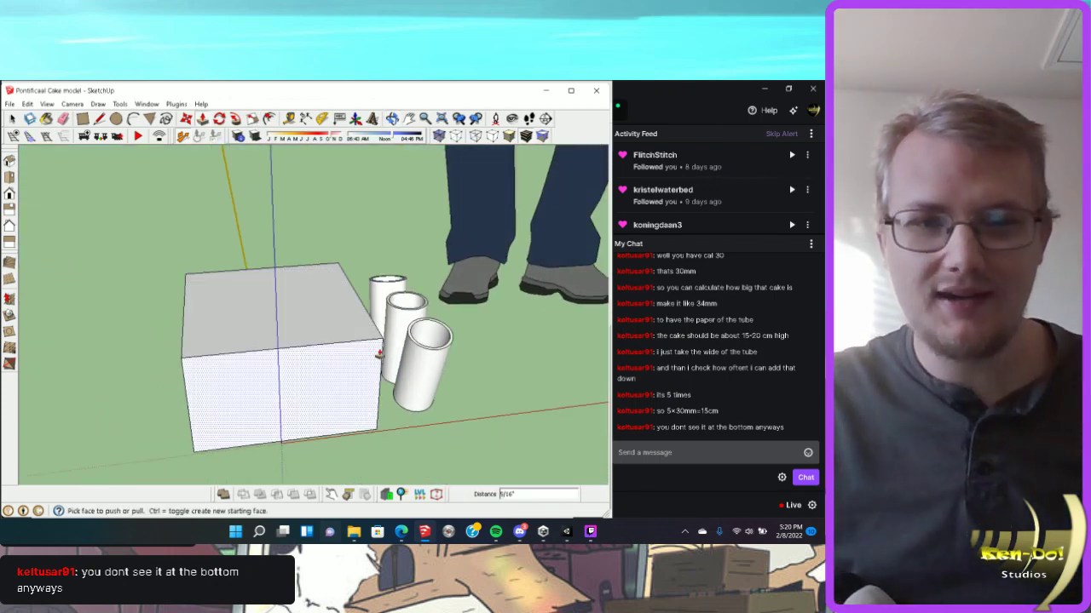
Draw four short guide lines inward on the box's top face, two from each edge adjoining the corner nearest the tubes.
key(l)
middle_drag(341, 400, 332, 364)
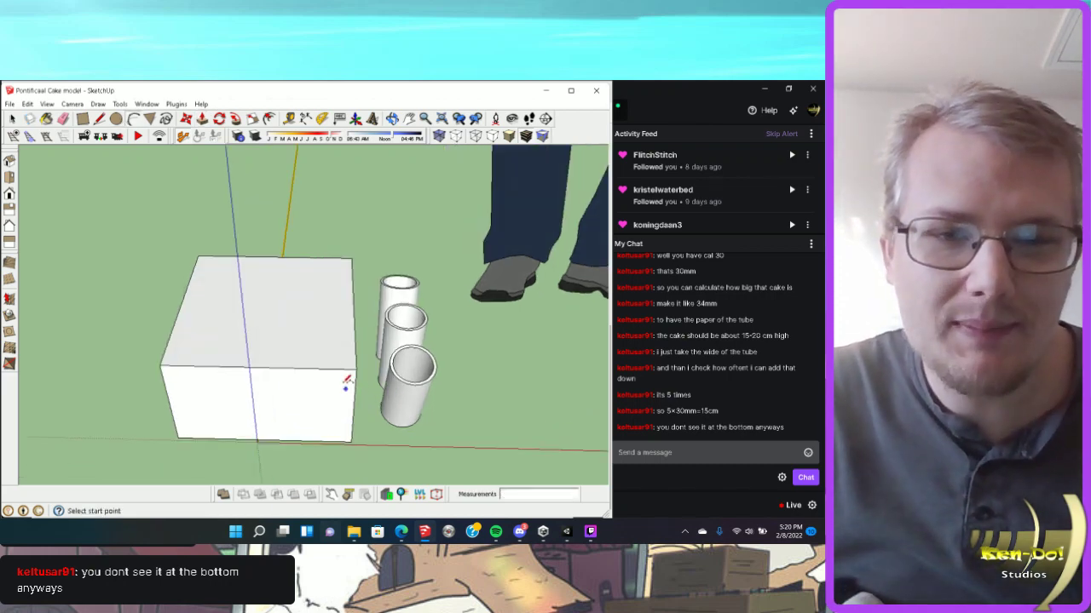
scroll(328, 366, up, 3)
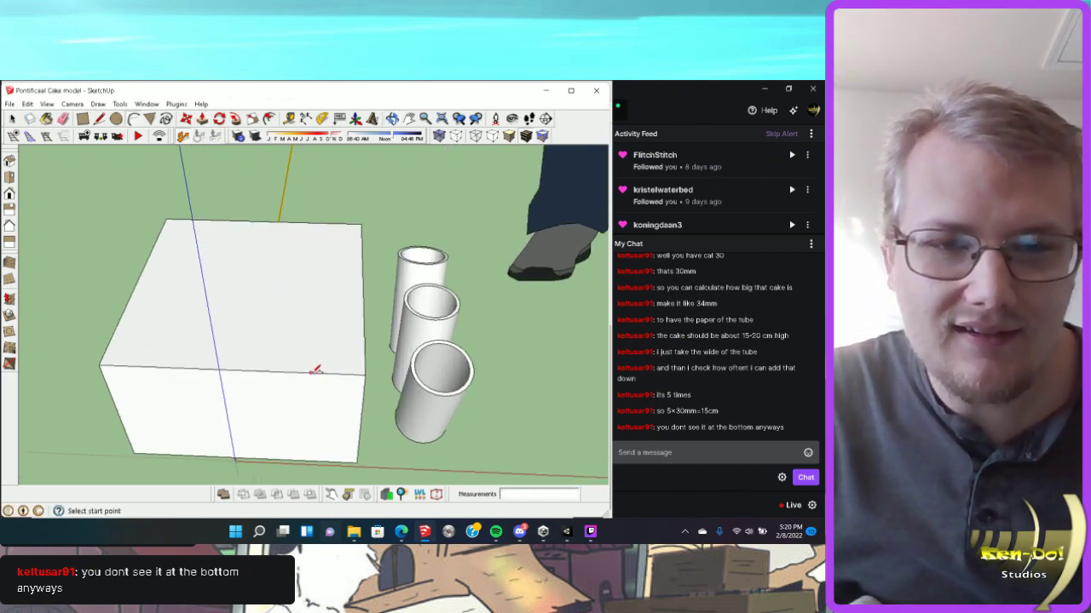
click(99, 121)
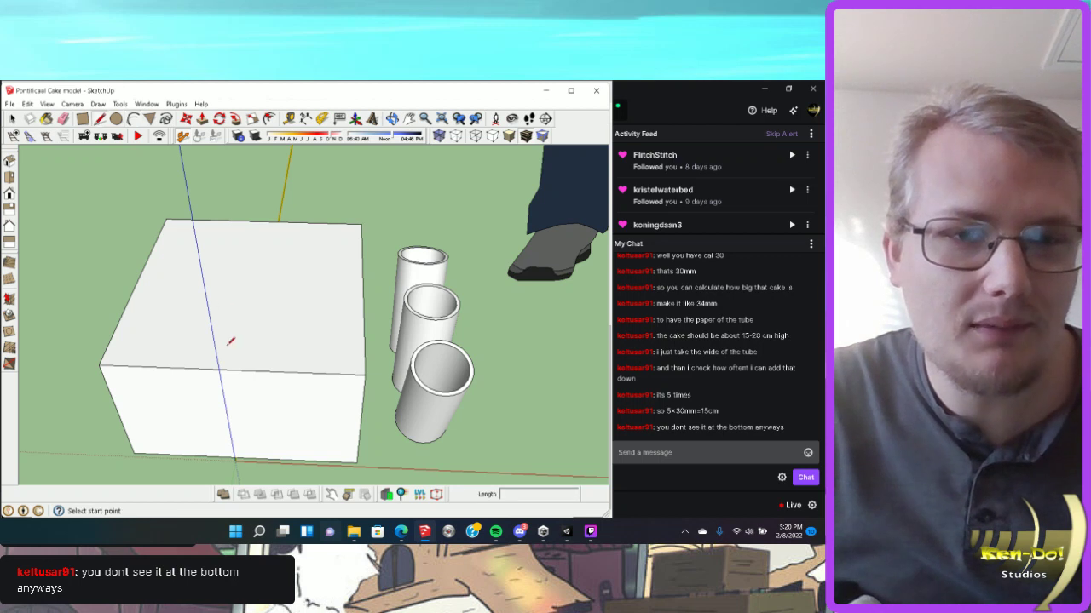
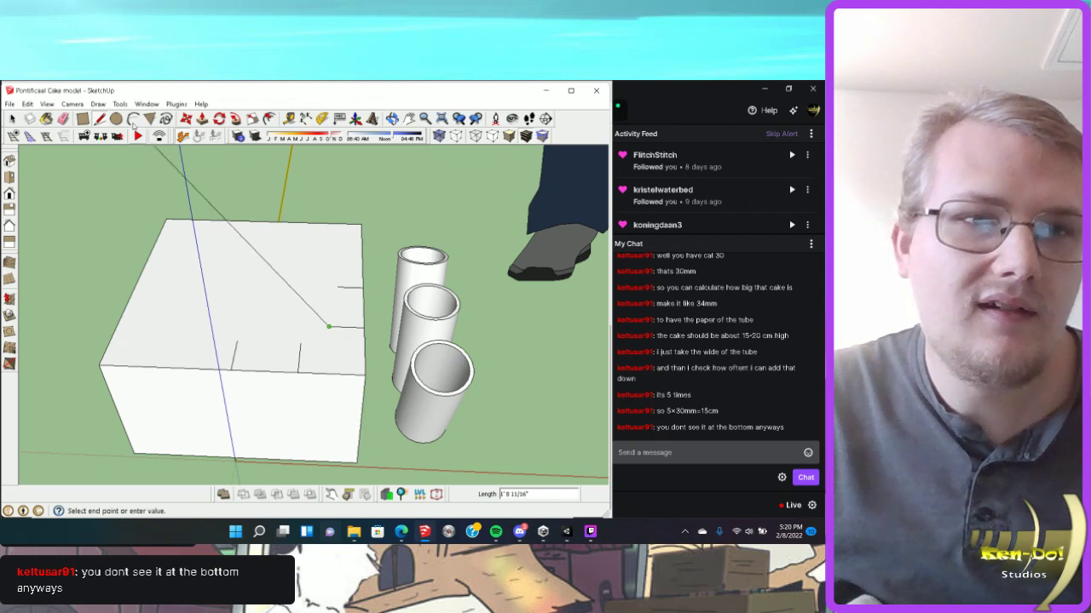
Add two shorter guide lines nearer the top face's corner and join their edge ends with an arc of about 7/16" bulge.
mouse_move(329, 389)
middle_down()
mouse_move(284, 382)
mouse_move(197, 413)
mouse_move(229, 356)
middle_up()
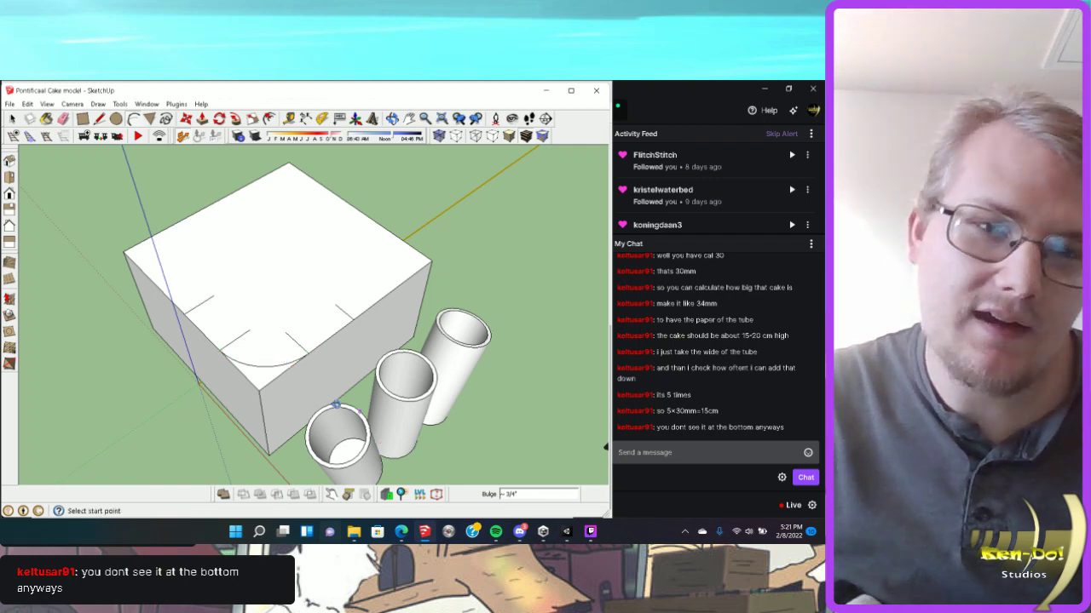
middle_drag(337, 404, 273, 246)
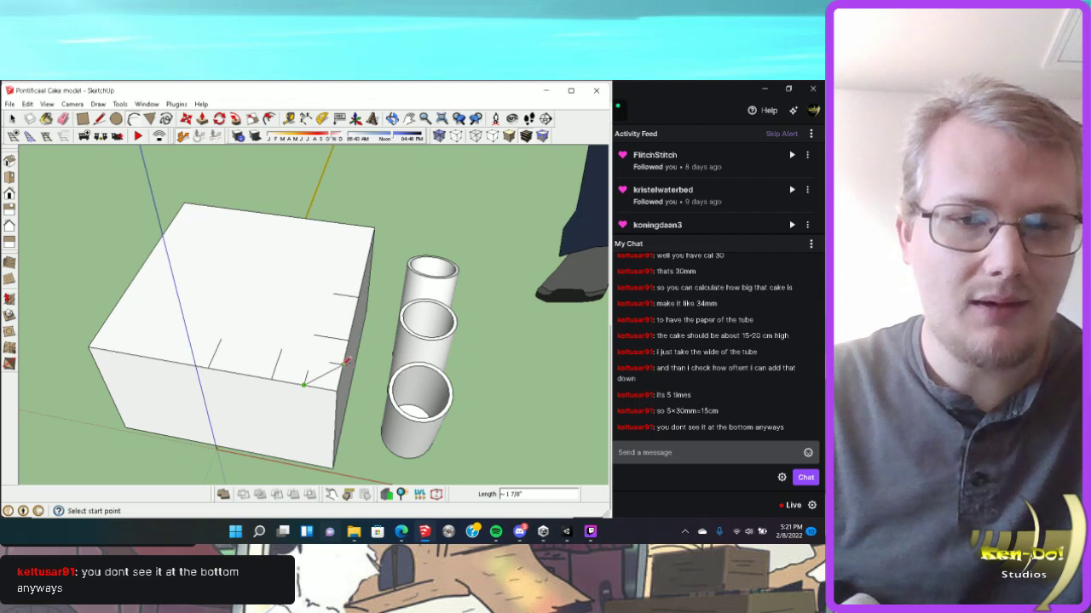
click(343, 366)
scroll(343, 367, up, 5)
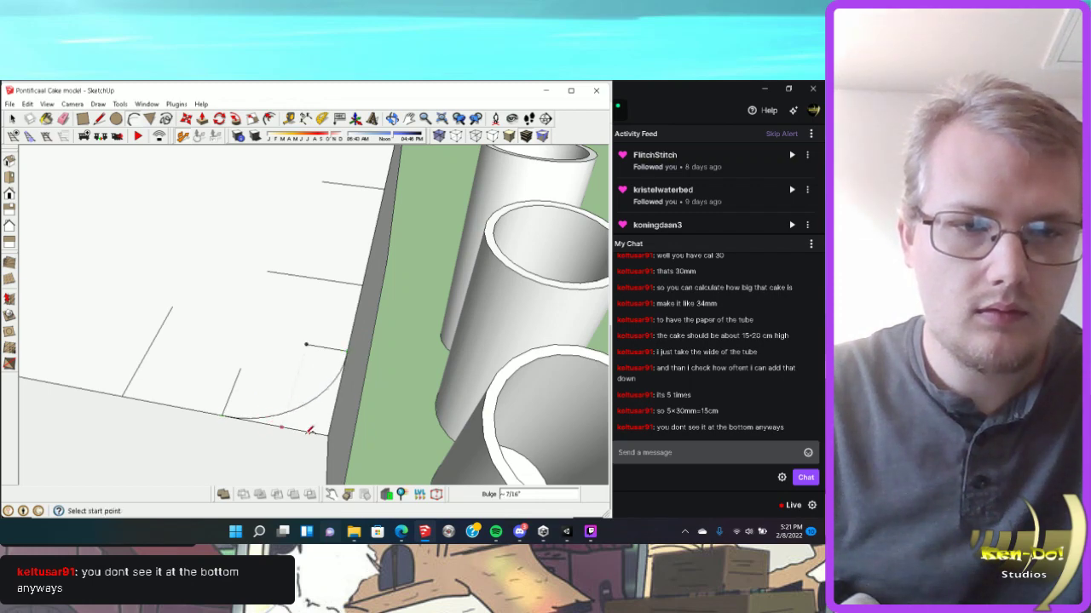
Try to cut away the box corner outside the arc by pushing it down about 1 1/16".
middle_drag(294, 430, 272, 400)
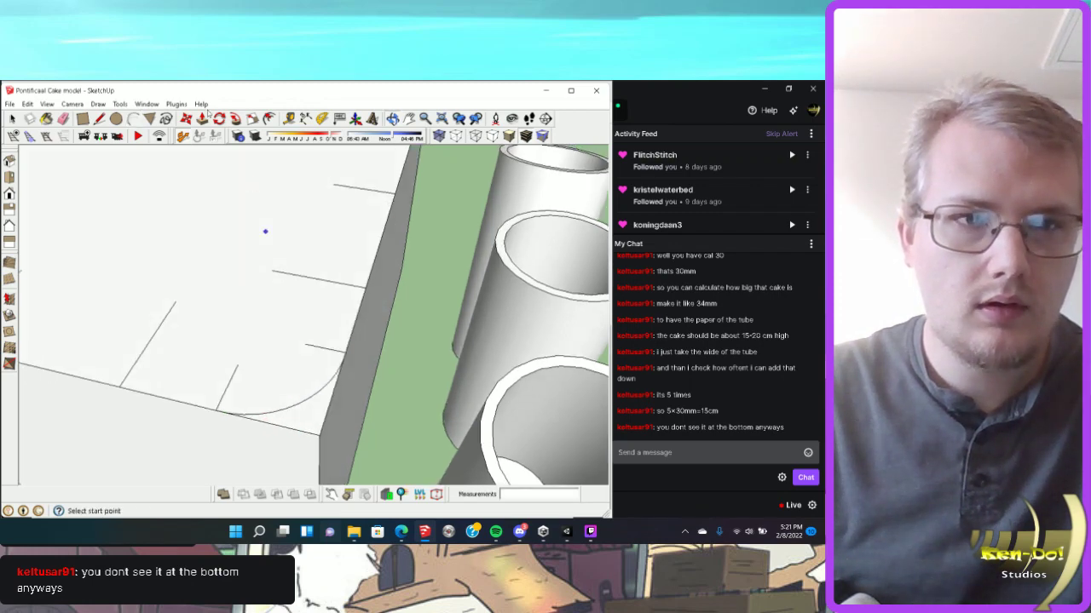
click(296, 447)
click(306, 460)
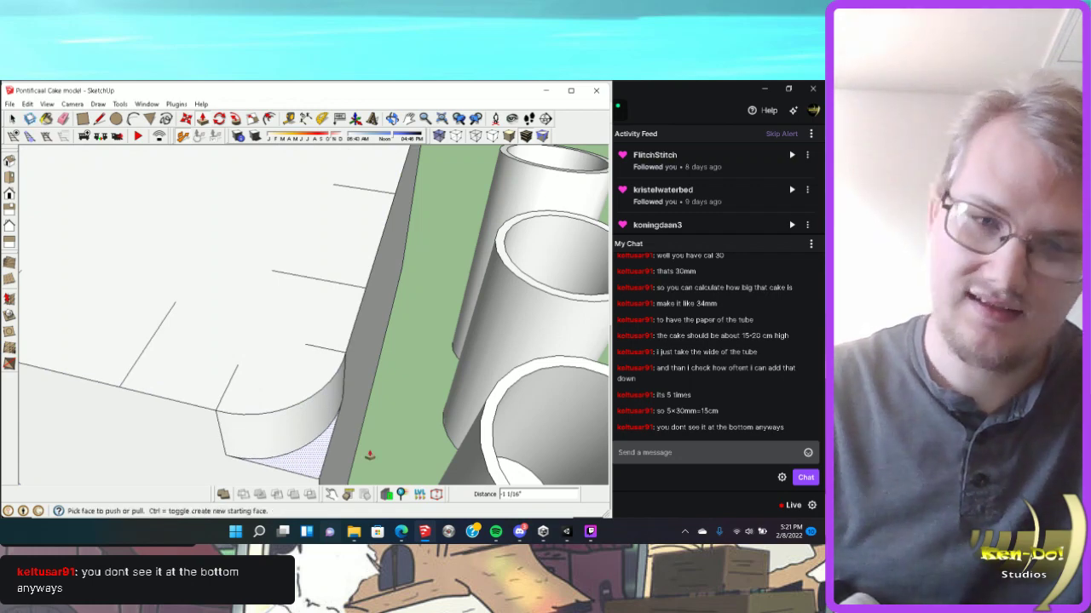
middle_drag(341, 451, 511, 439)
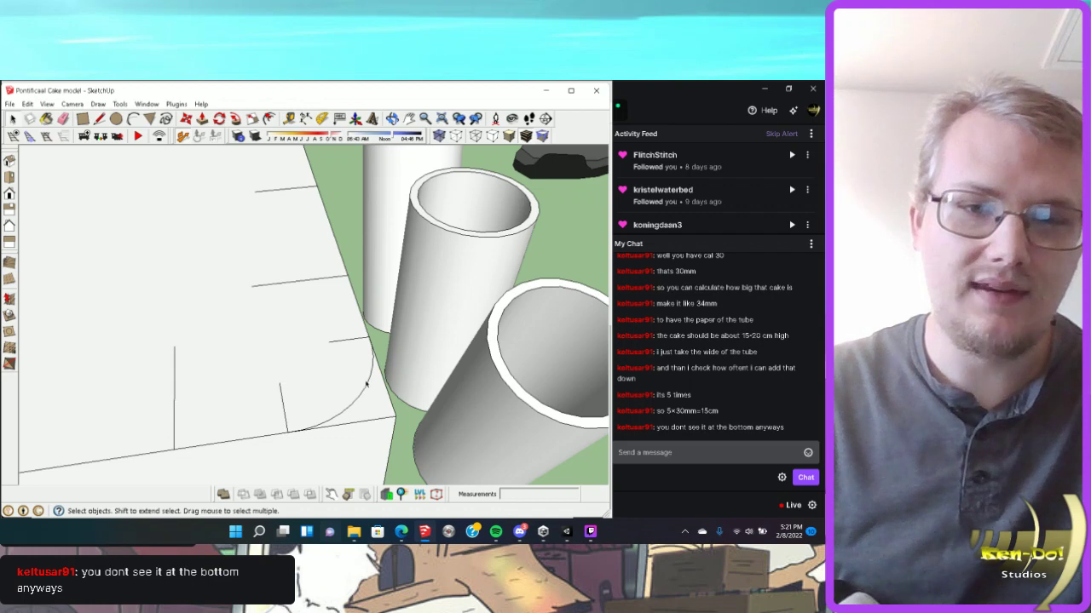
Select the corner arc and draw a line from the midpoint of the top face's side edge to the face's centre.
scroll(367, 385, down, 5)
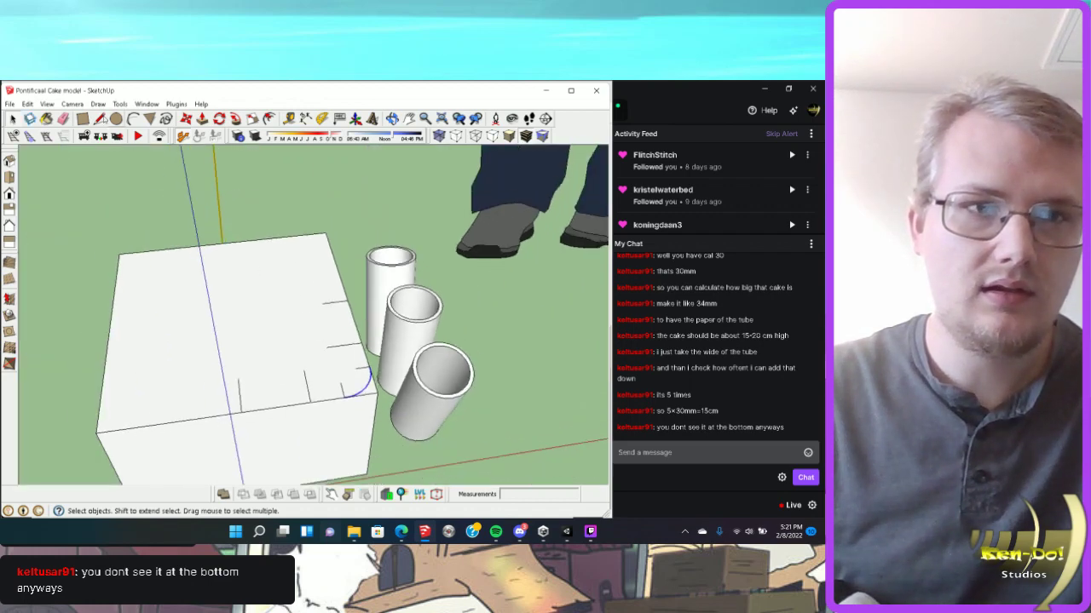
click(100, 118)
middle_drag(268, 273, 196, 351)
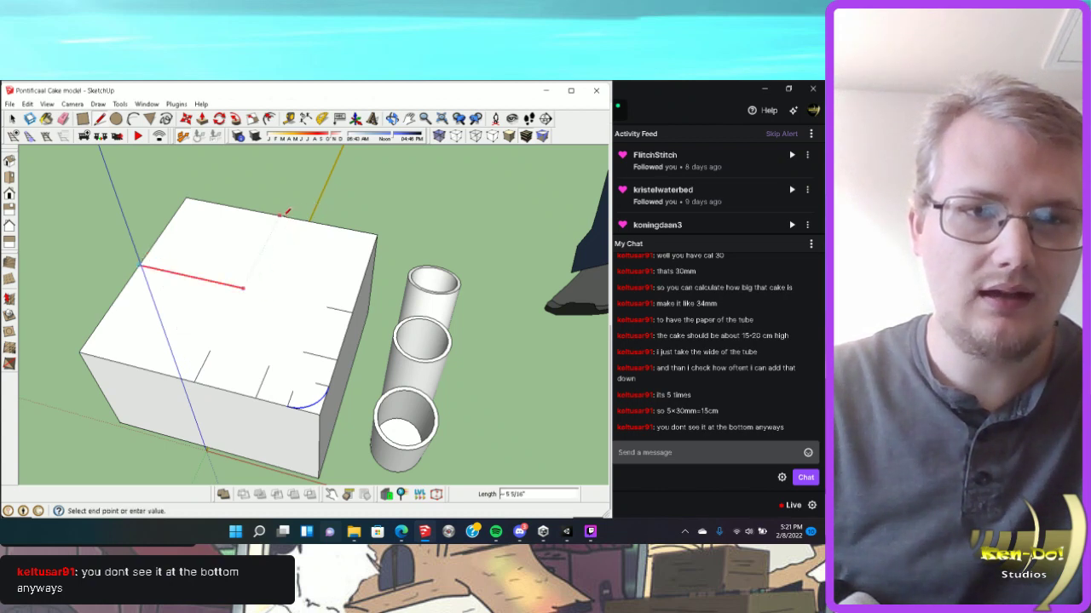
key(Escape)
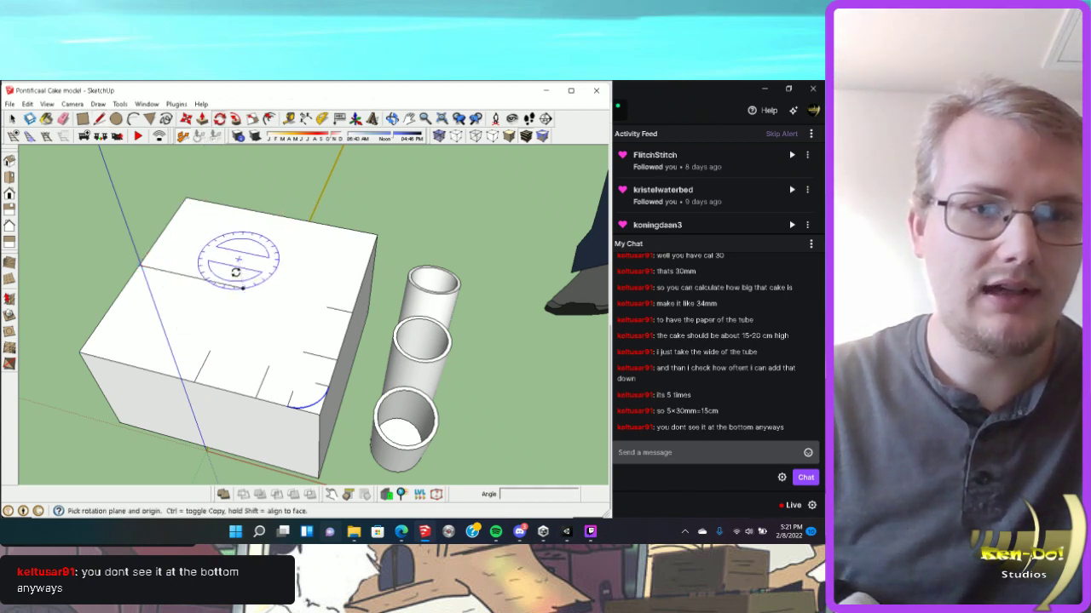
Try rotating the corner arc in 90° turns about the top face's centre onto the other corners.
click(243, 288)
click(189, 351)
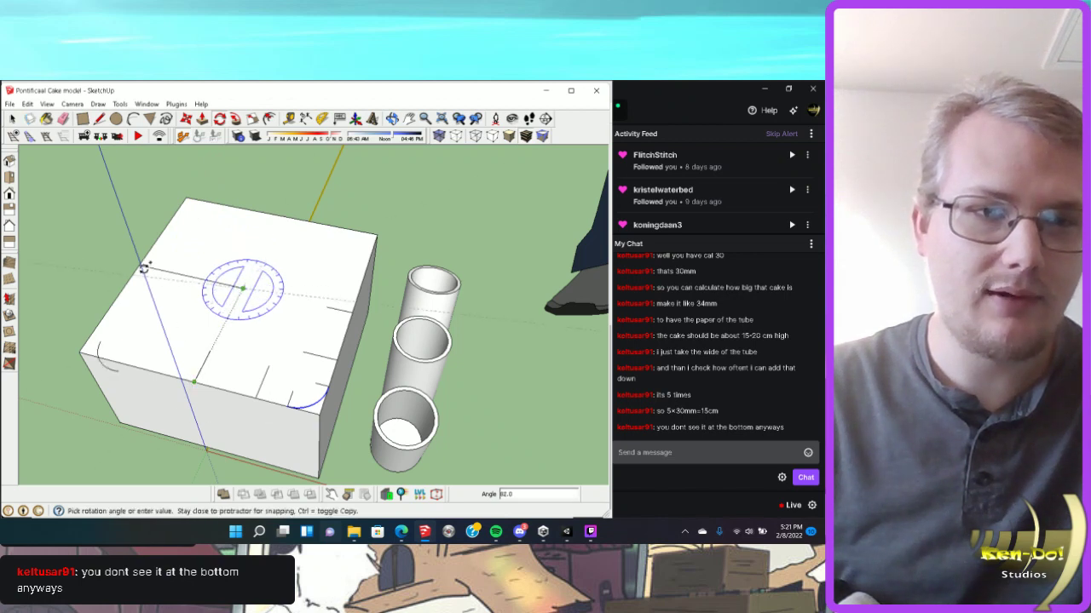
key(Escape)
click(141, 264)
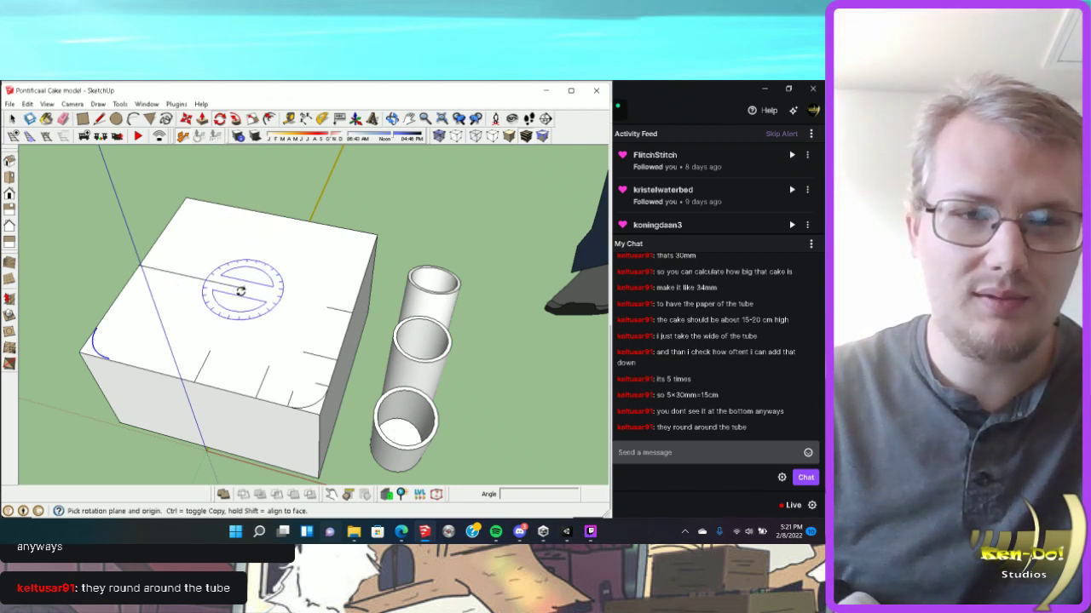
click(177, 273)
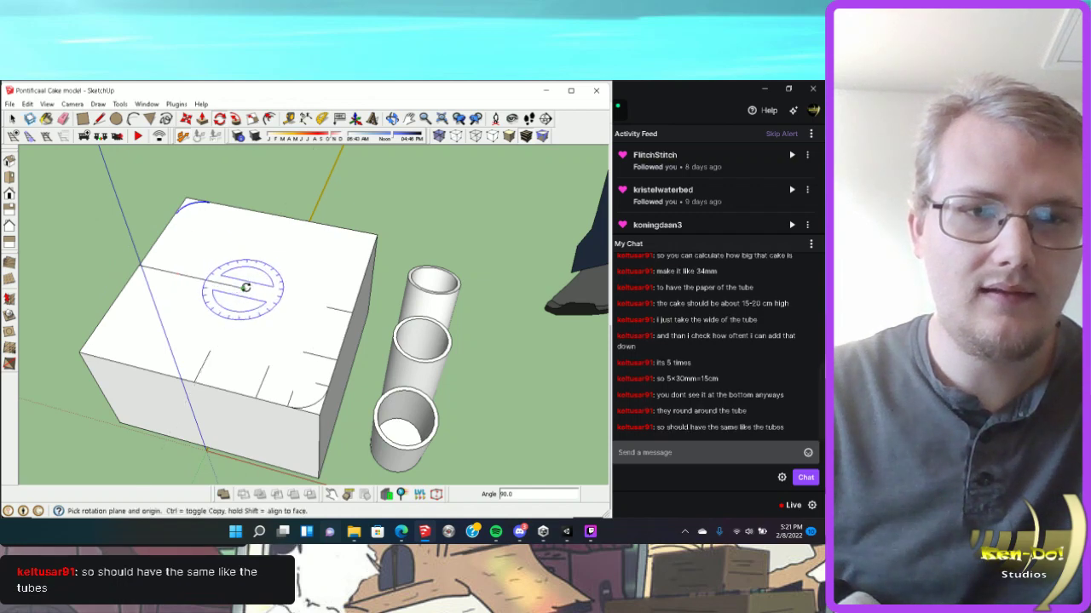
key(Escape)
click(208, 280)
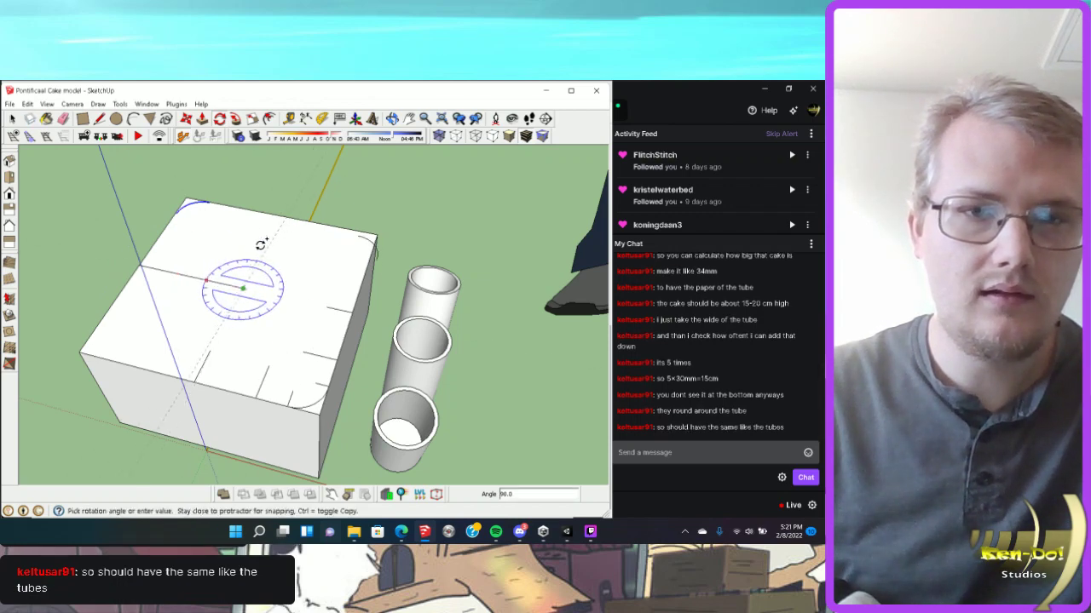
key(Escape)
mouse_move(265, 244)
middle_down()
mouse_move(221, 281)
mouse_move(171, 290)
mouse_move(258, 298)
middle_up()
middle_drag(312, 328, 499, 304)
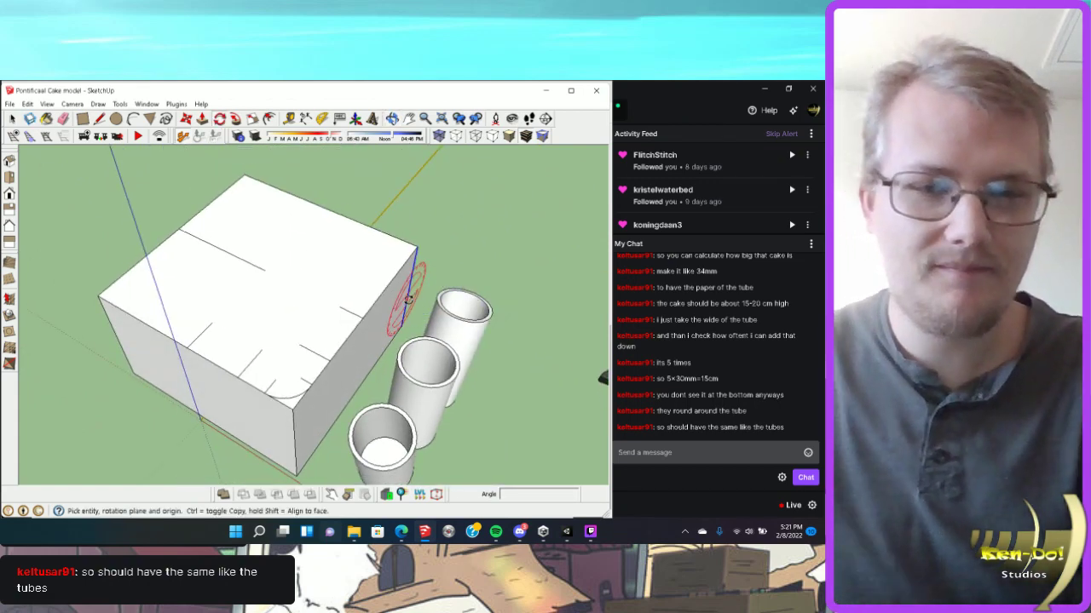
key(space)
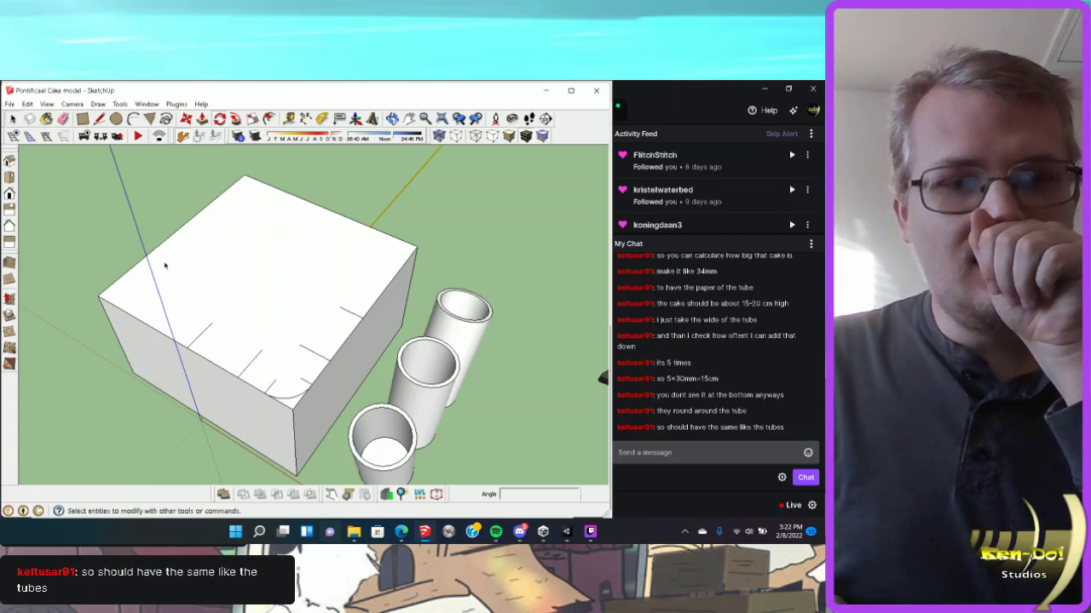
Draw short guide lines inward on the top face from both edges adjoining the front corner farther from the tubes.
middle_drag(288, 401, 186, 156)
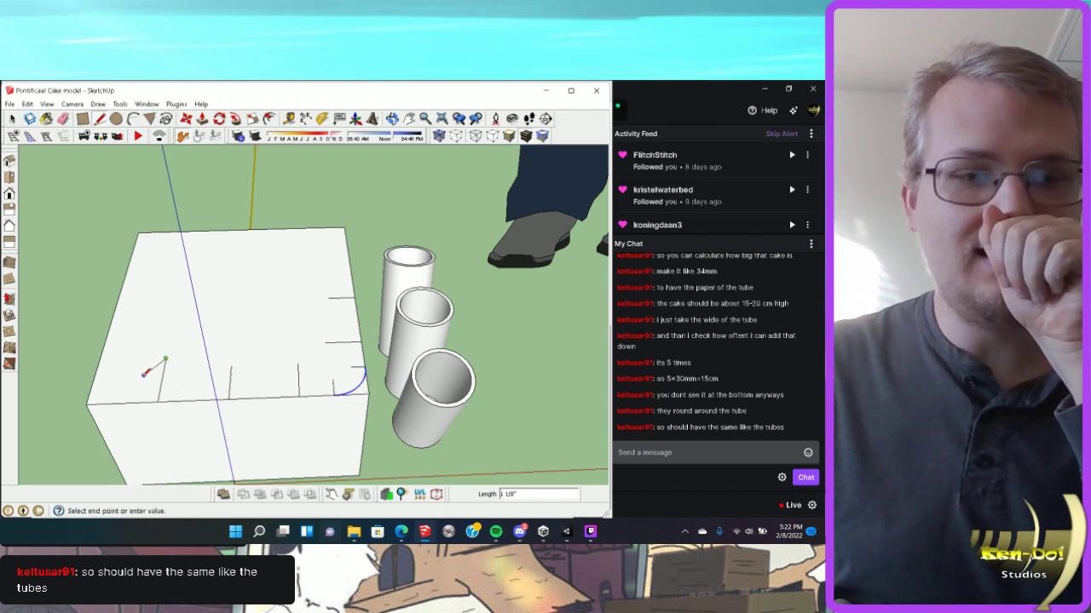
click(102, 359)
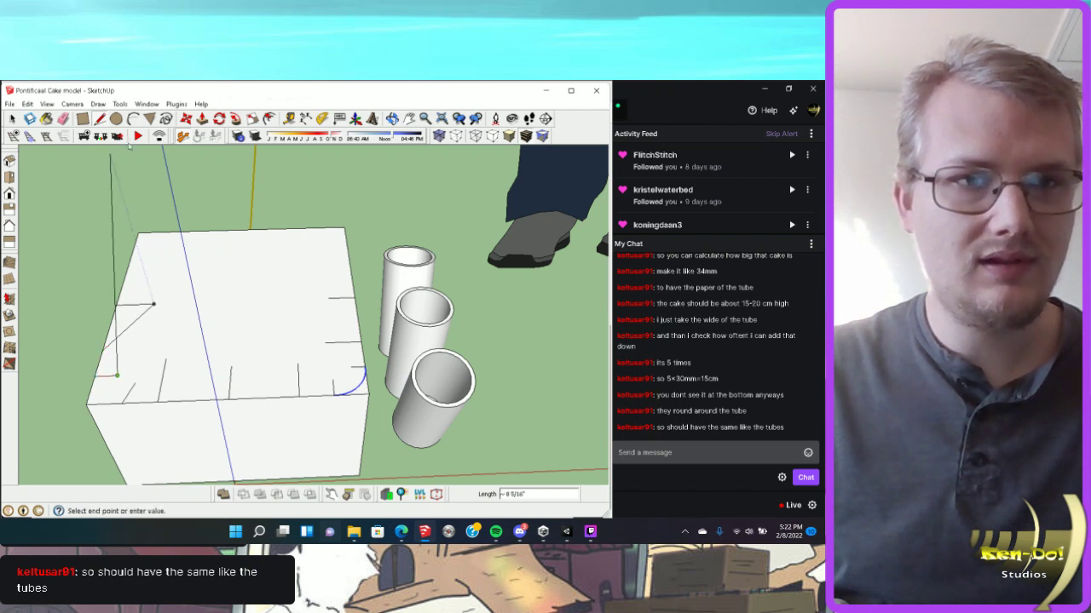
key(Escape)
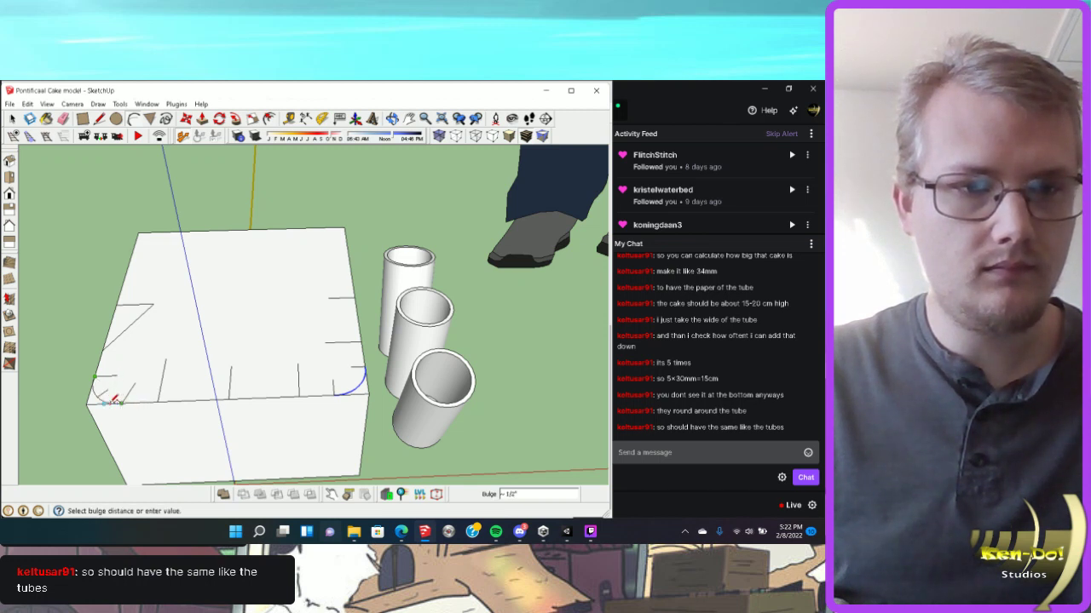
scroll(113, 399, up, 8)
key(Escape)
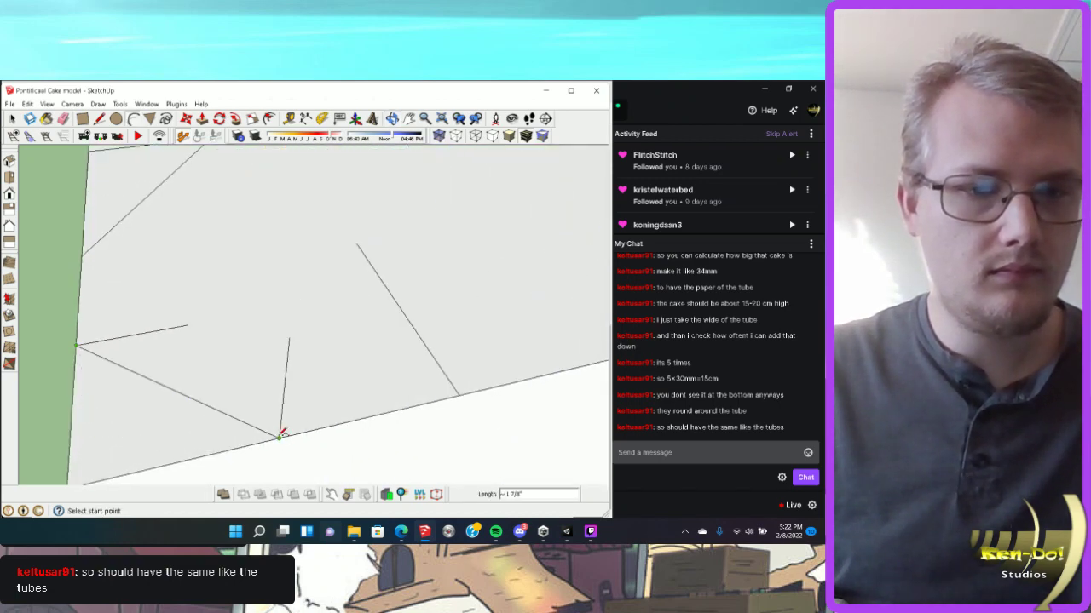
Round this corner with an arc joining the edge ends of the two guide lines nearest the corner.
click(280, 437)
click(77, 346)
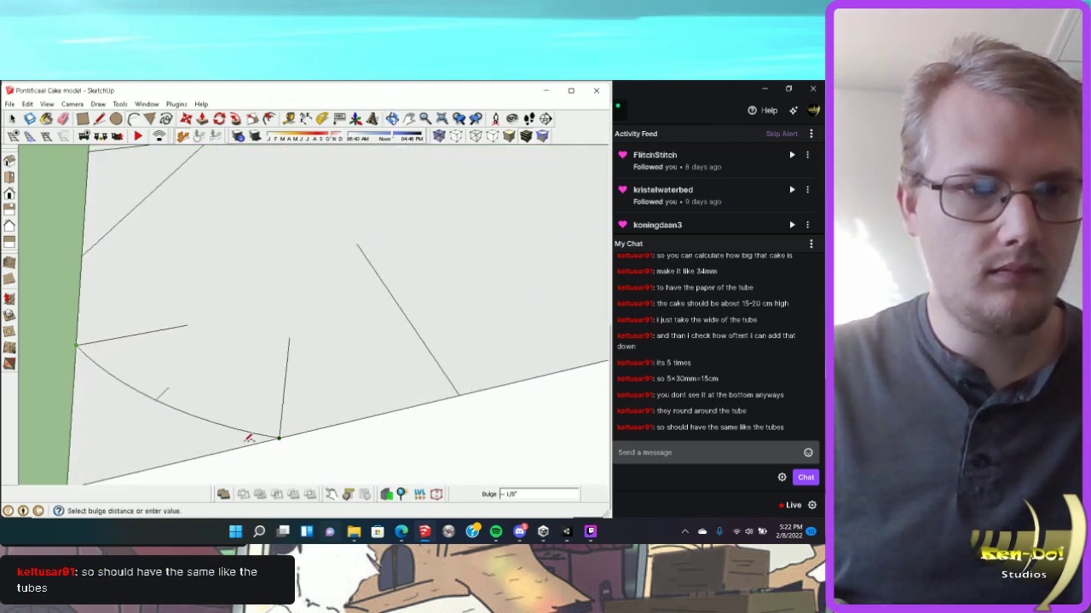
click(200, 443)
scroll(260, 355, down, 5)
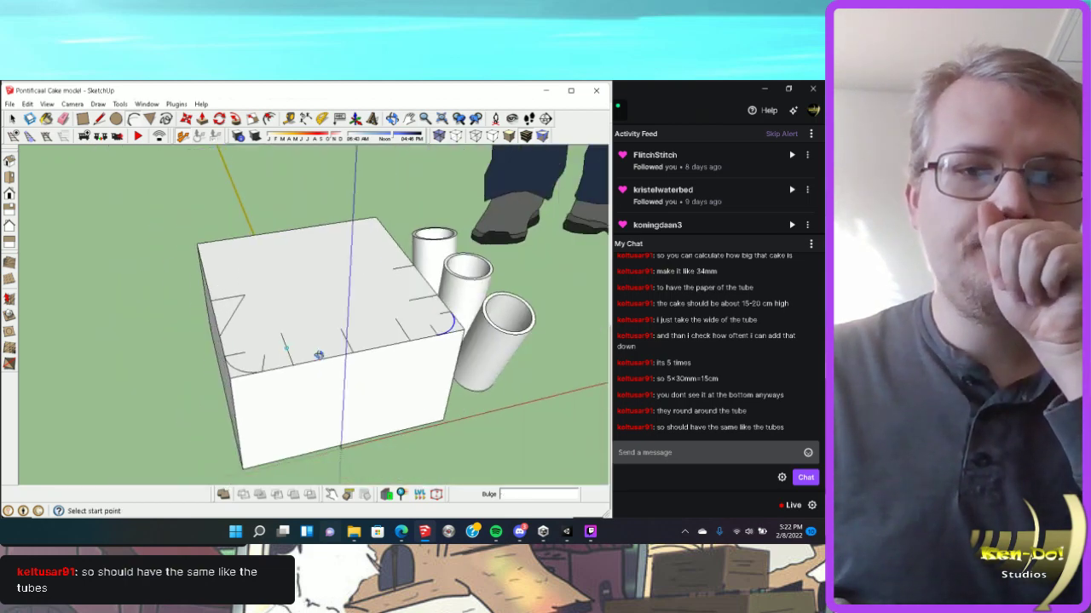
Select both corner arcs and rotate a copy about the midpoint of the tube-side edge onto the two opposite corners.
middle_drag(419, 224, 375, 213)
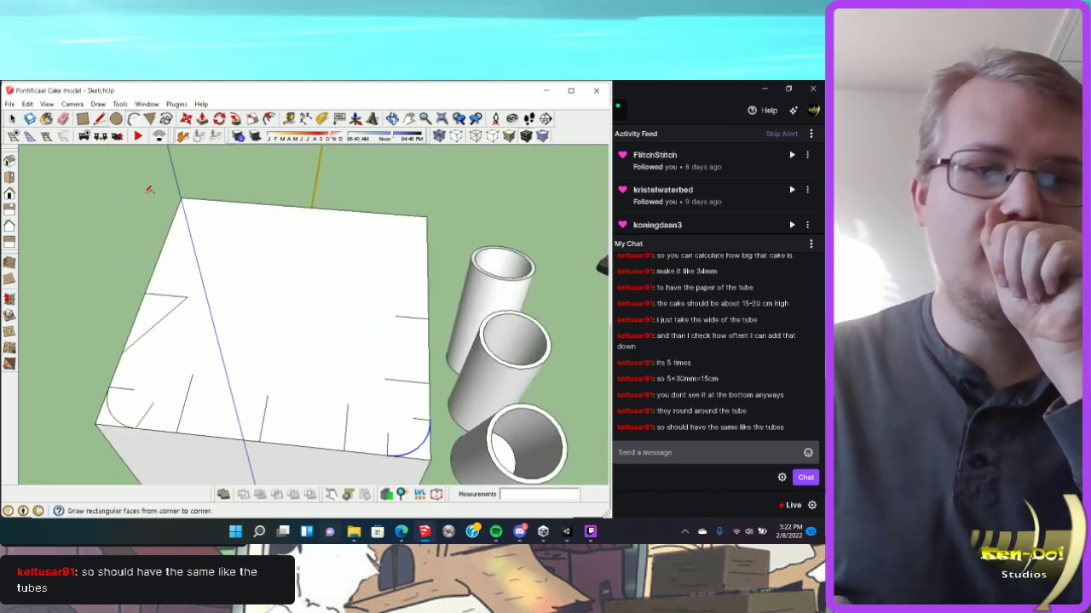
key(space)
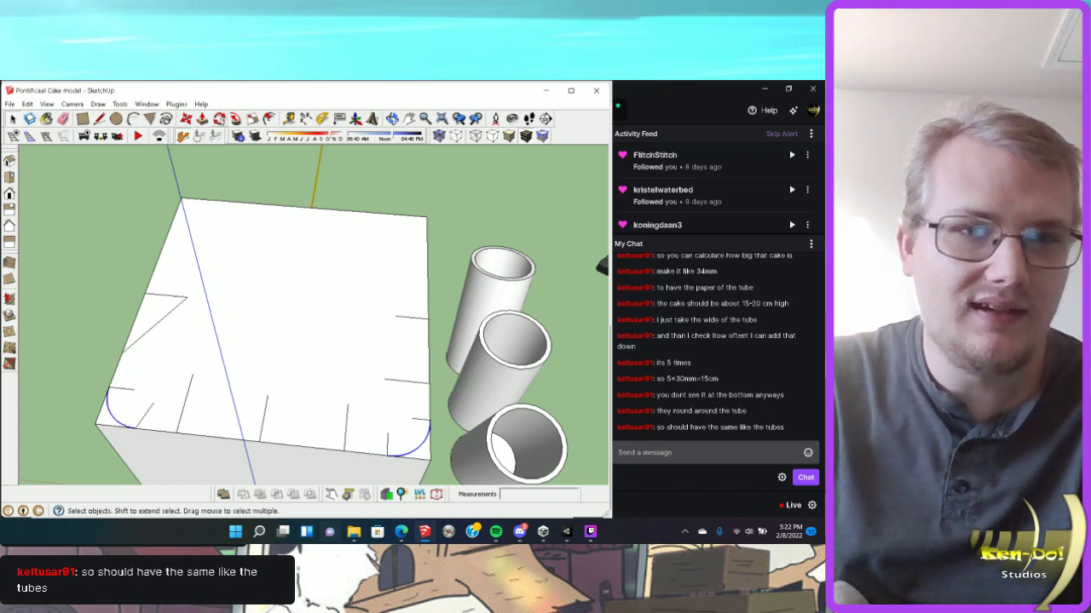
key(q)
click(427, 318)
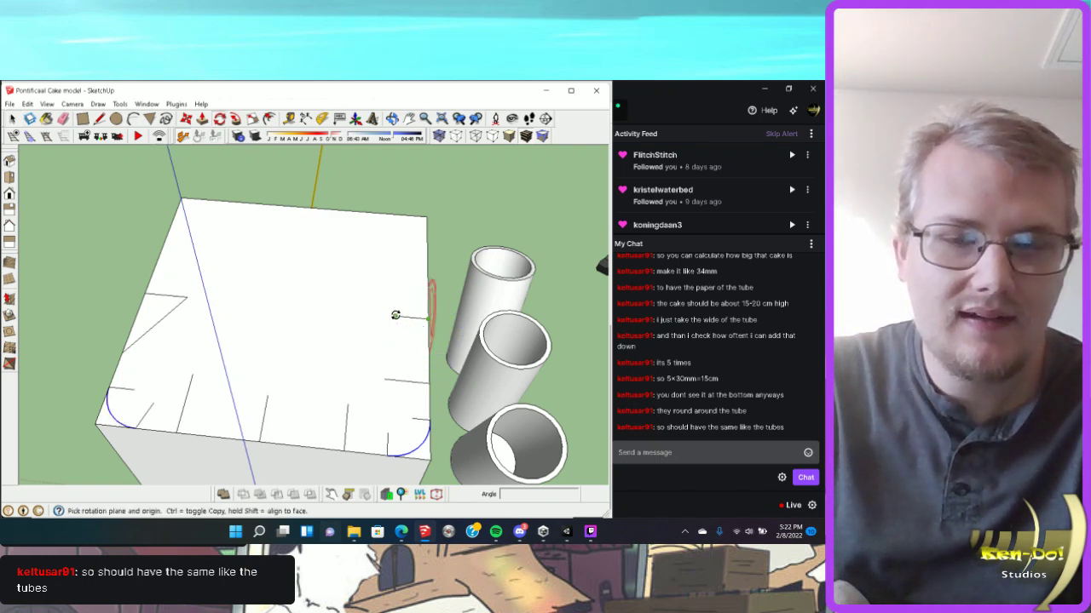
middle_drag(428, 318, 244, 419)
click(225, 440)
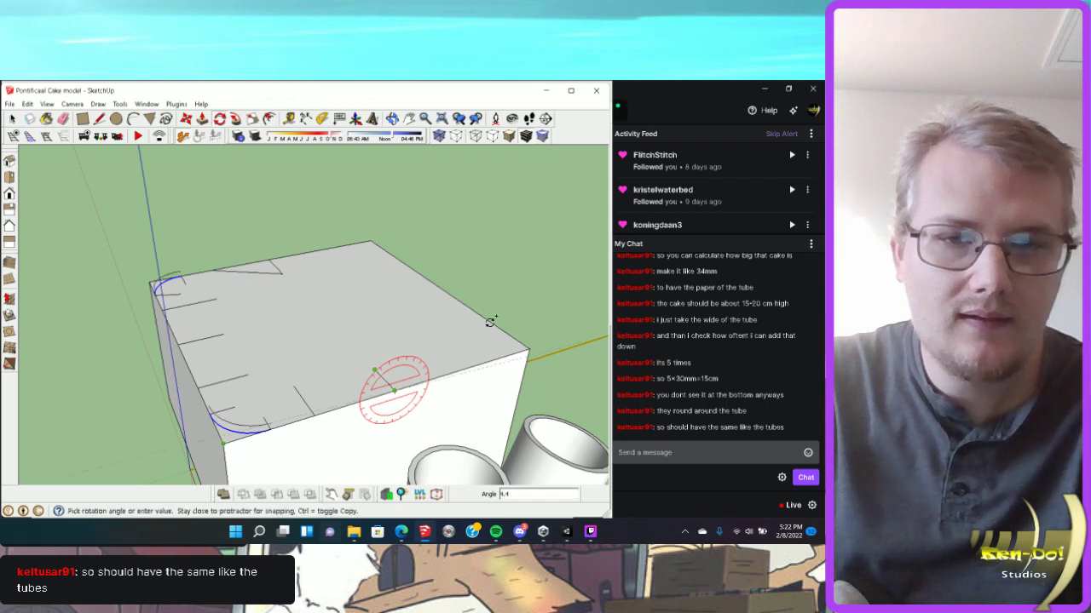
click(528, 348)
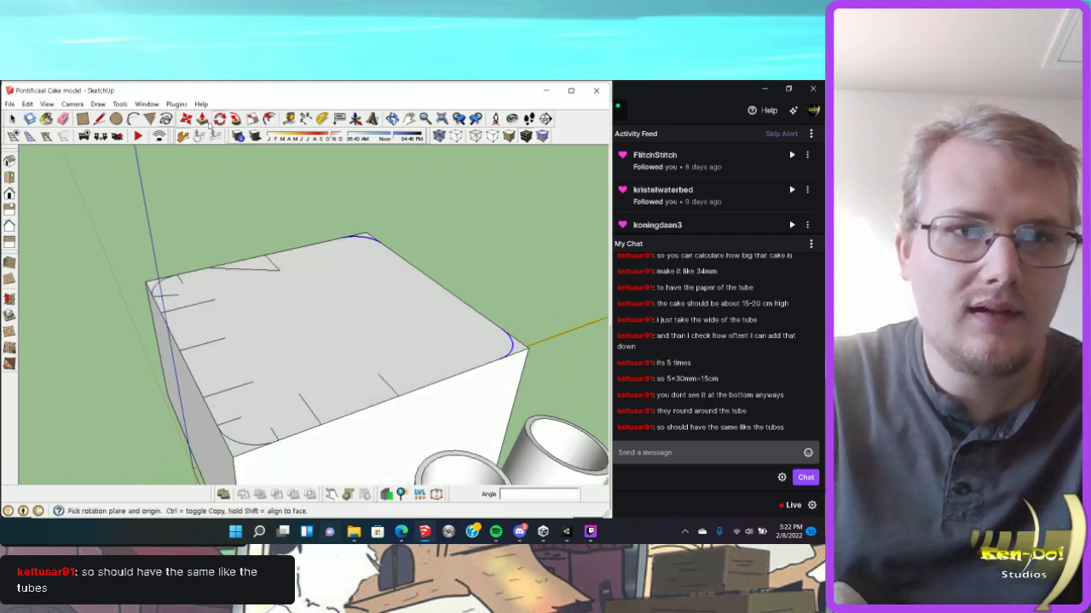
Cut away the box's two front corners outside the arcs by pushing them down about 6 3/16".
scroll(358, 401, down, 5)
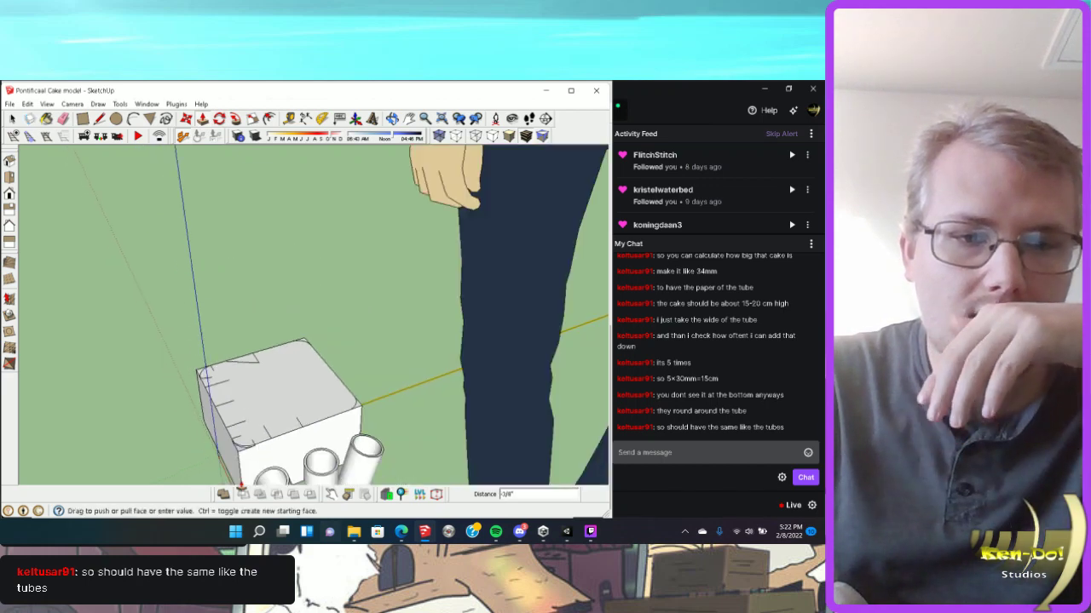
middle_drag(443, 379, 356, 356)
key(p)
click(412, 404)
click(412, 409)
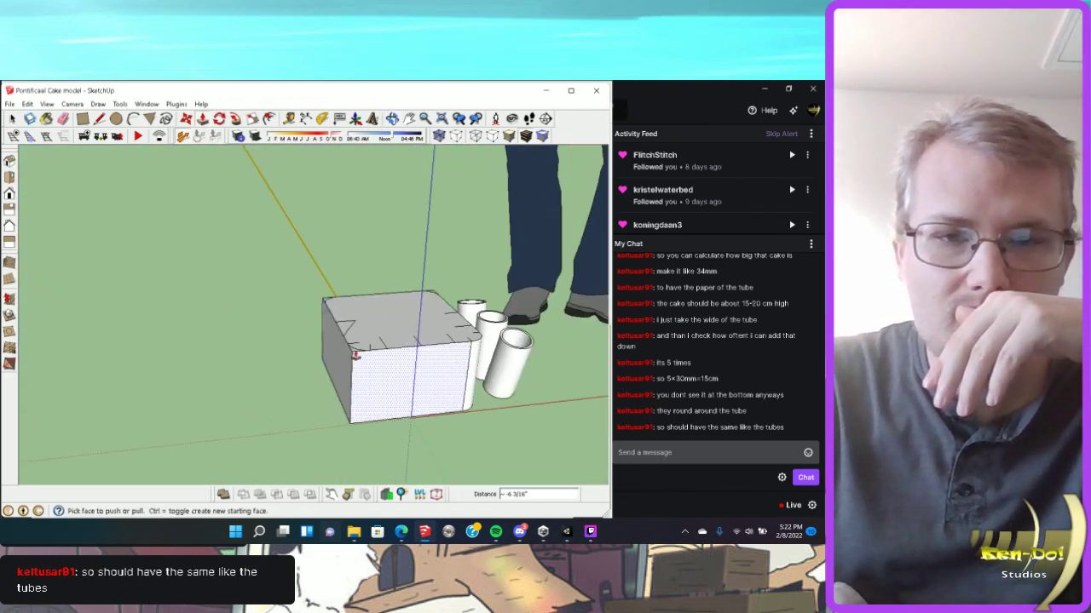
click(356, 356)
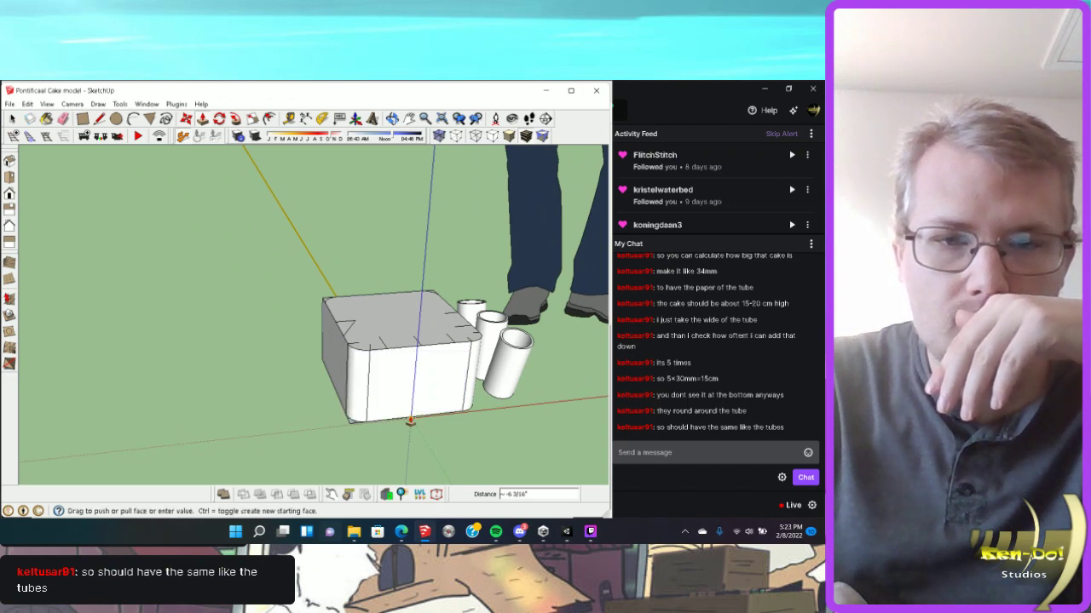
click(409, 420)
Cut away the two remaining rear corners outside their arcs by pushing them down to the box's base.
middle_drag(410, 420, 292, 324)
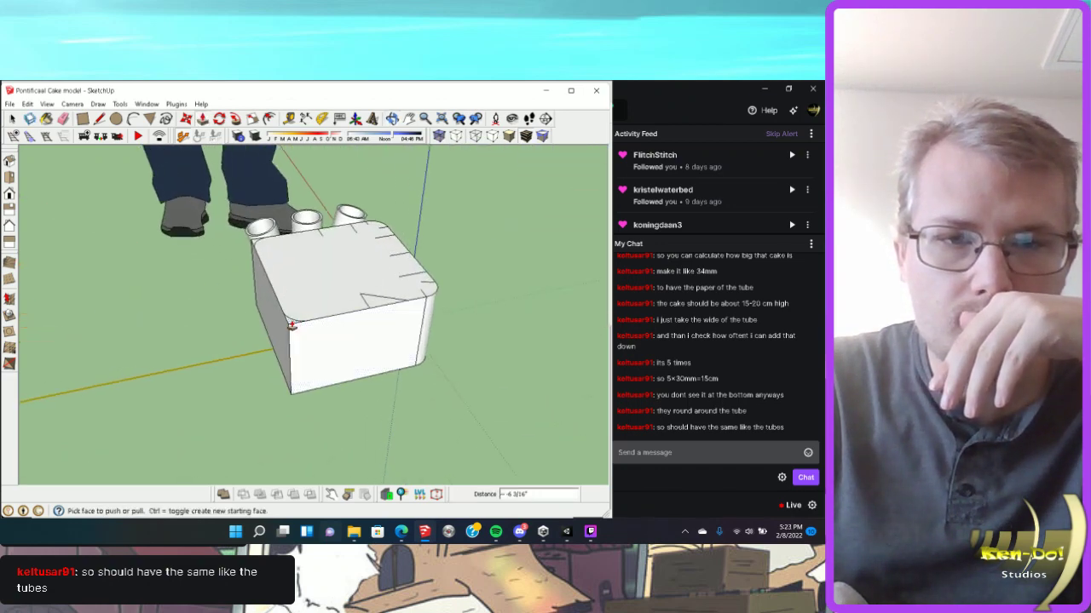
click(291, 325)
middle_drag(248, 380, 242, 302)
click(240, 303)
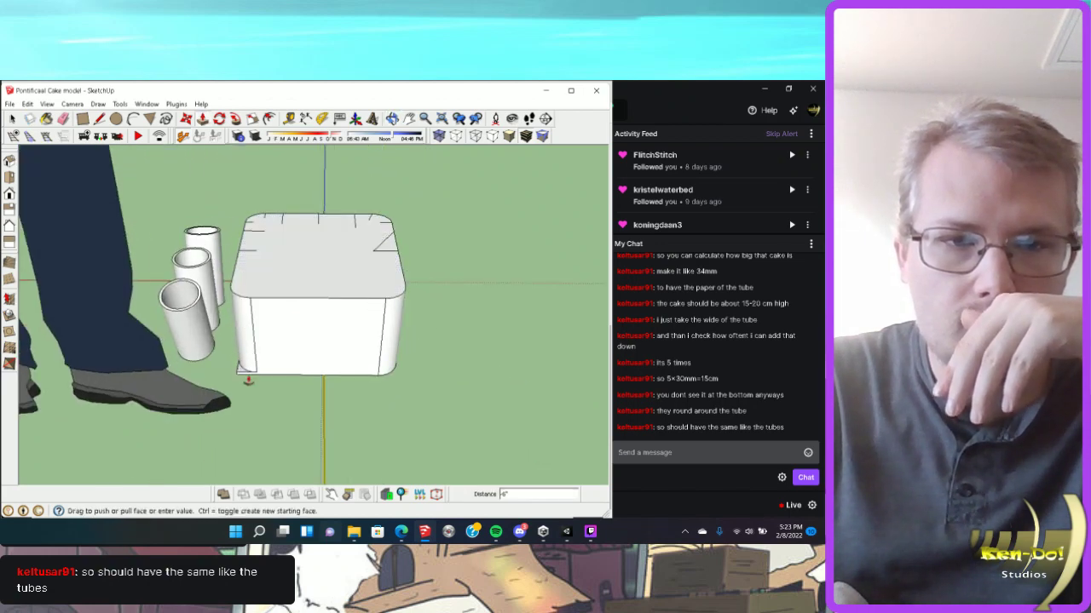
click(255, 384)
Erase all the leftover guide lines from the box's top face and save the model.
mouse_move(467, 380)
middle_down()
mouse_move(110, 332)
mouse_move(263, 446)
mouse_move(180, 465)
mouse_move(205, 461)
middle_up()
key(e)
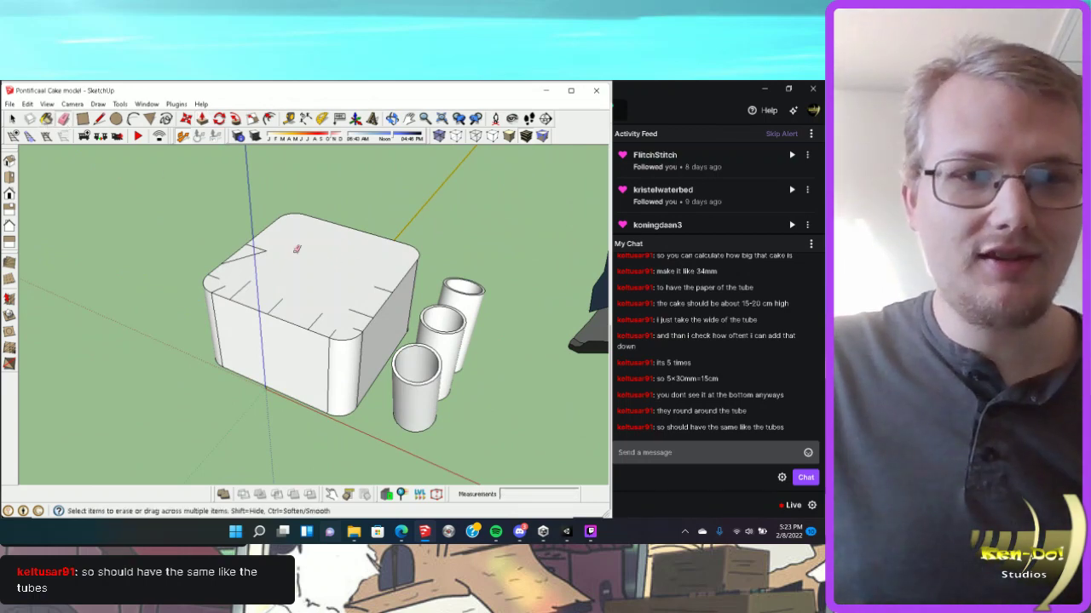
scroll(323, 256, up, 2)
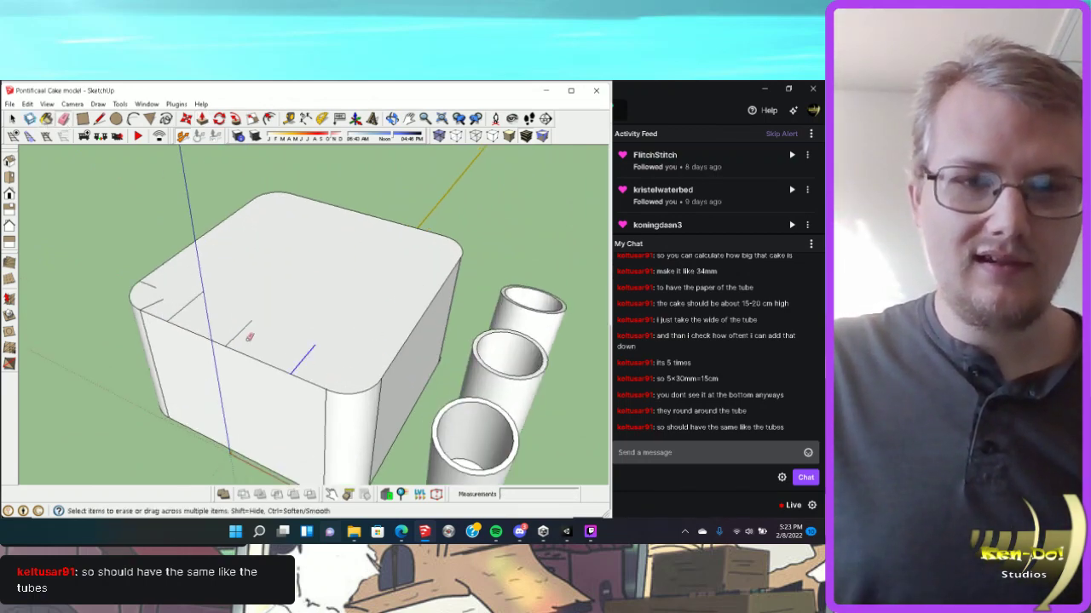
drag(201, 308, 154, 284)
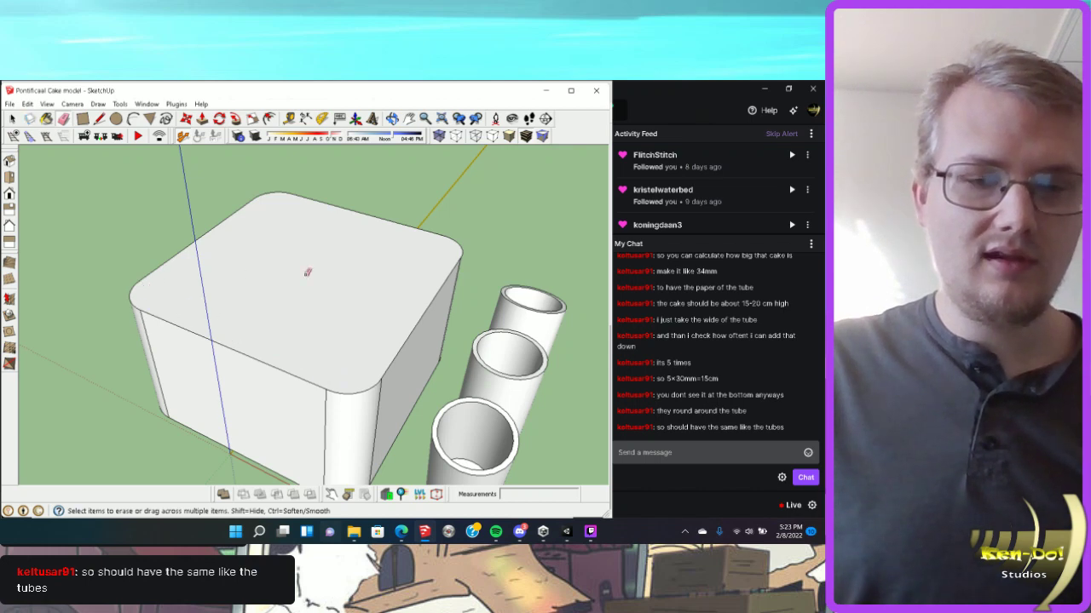
click(10, 103)
click(28, 146)
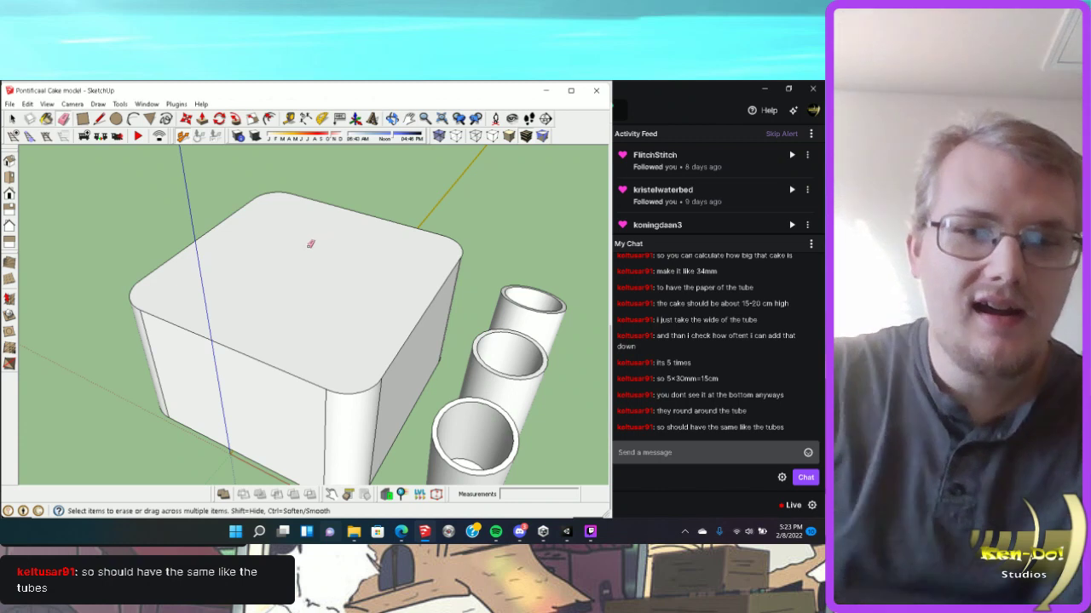
Offset the rounded outline of the box's top face inward by about 1/8".
key(f)
click(430, 290)
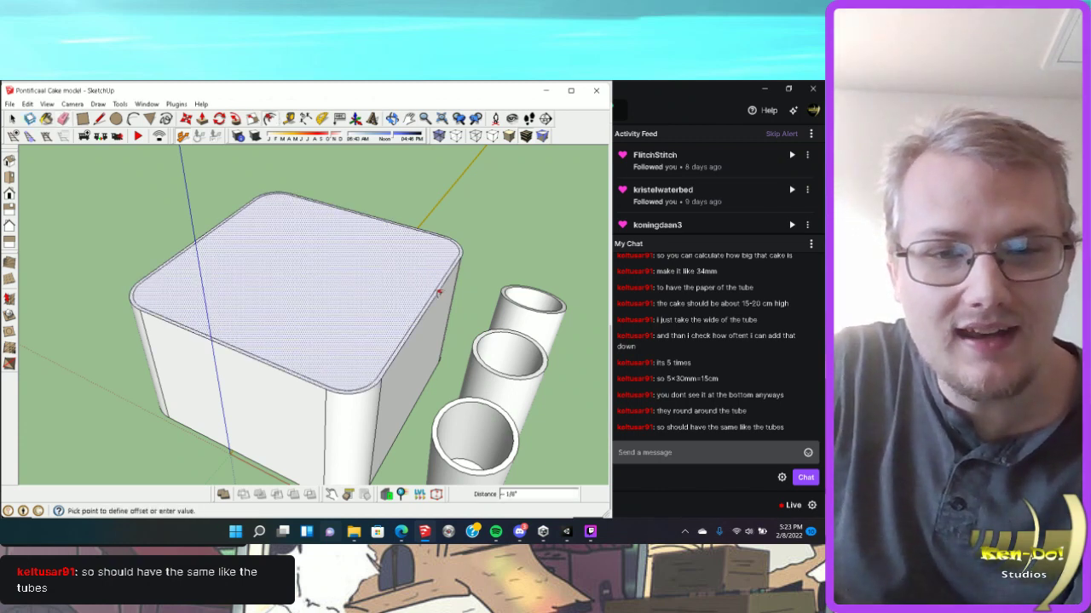
key(Escape)
right_click(450, 286)
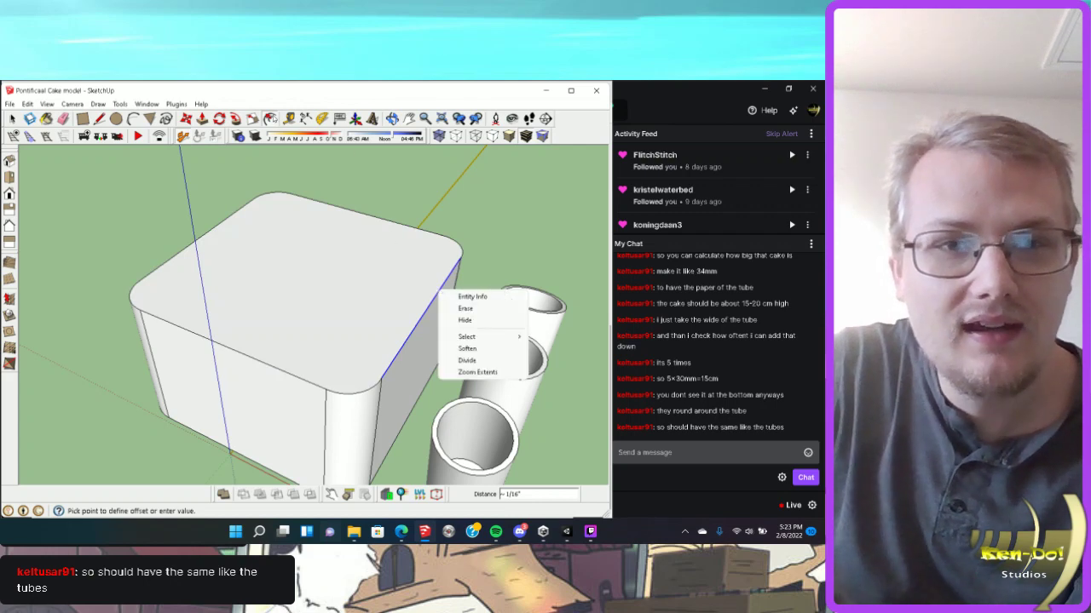
key(Escape)
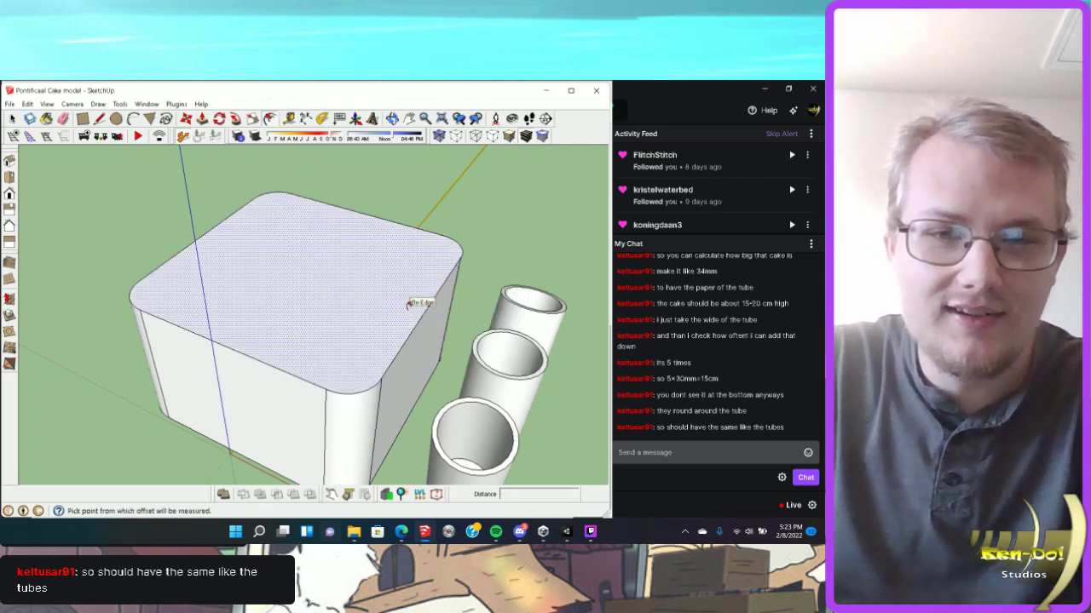
click(416, 303)
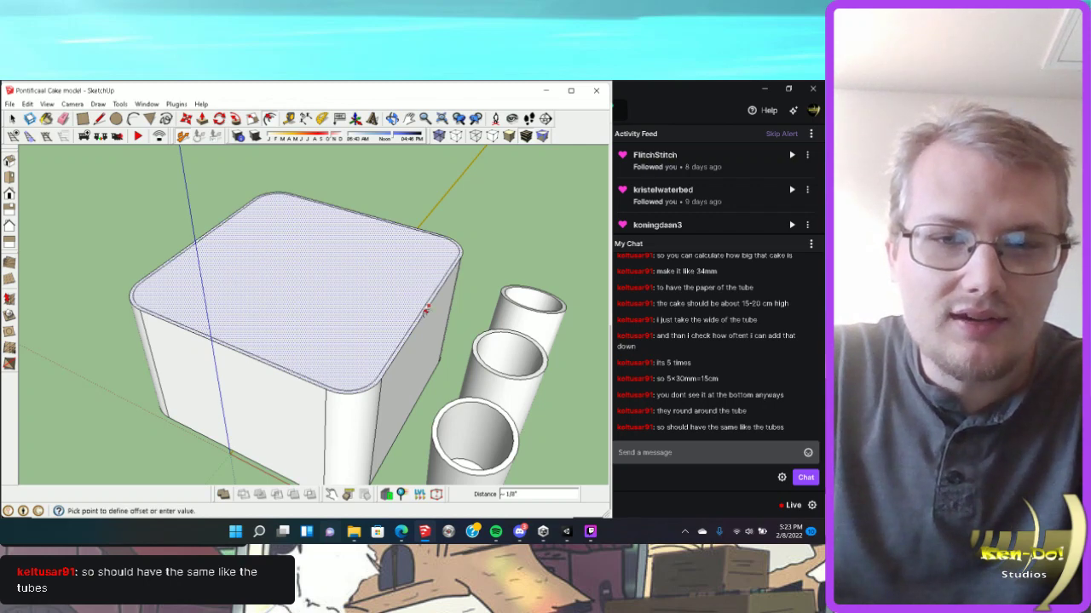
click(395, 285)
Hollow out the box by pushing the inner top face down inside the thin walls, leaving the base closed.
key(p)
click(368, 301)
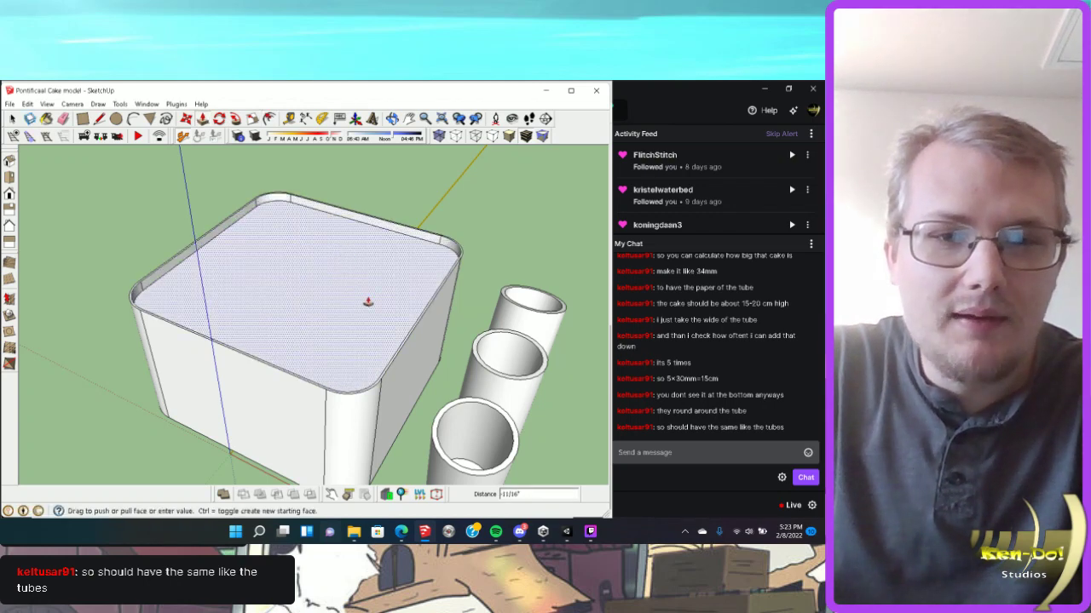
click(383, 338)
middle_drag(383, 338, 418, 275)
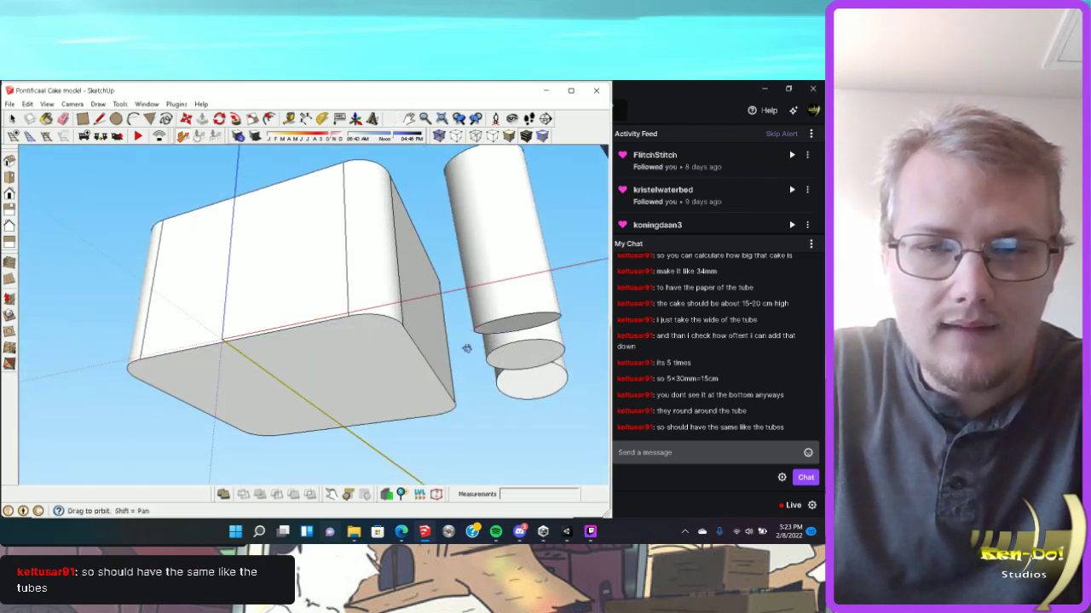
Select all connected geometry of the hollow box and make it a group.
mouse_move(511, 336)
middle_down()
mouse_move(228, 263)
mouse_move(178, 180)
mouse_move(391, 322)
middle_up()
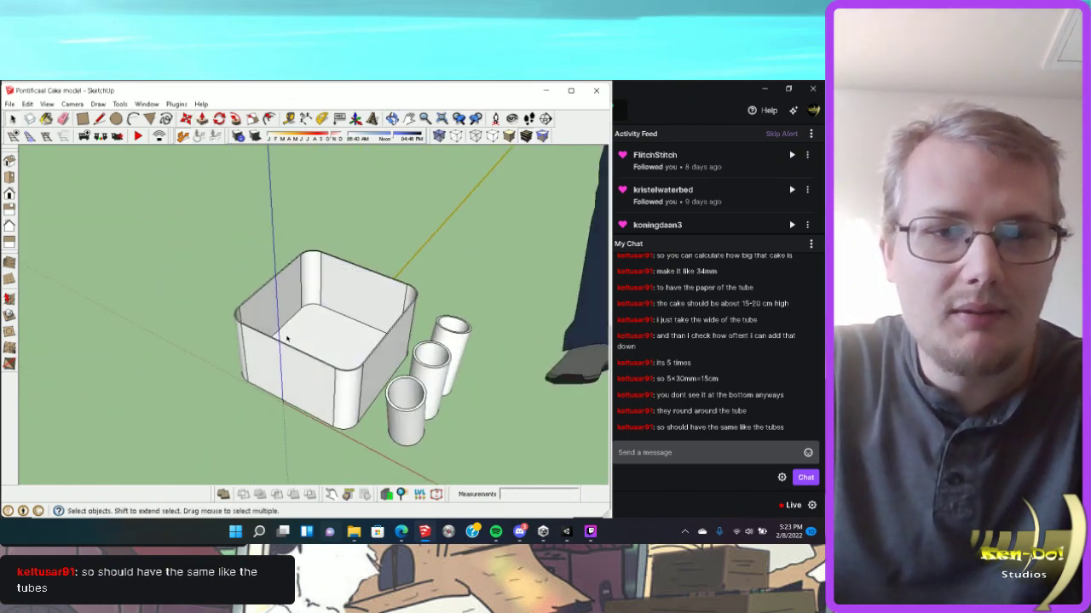
triple_click(287, 339)
right_click(288, 336)
click(356, 235)
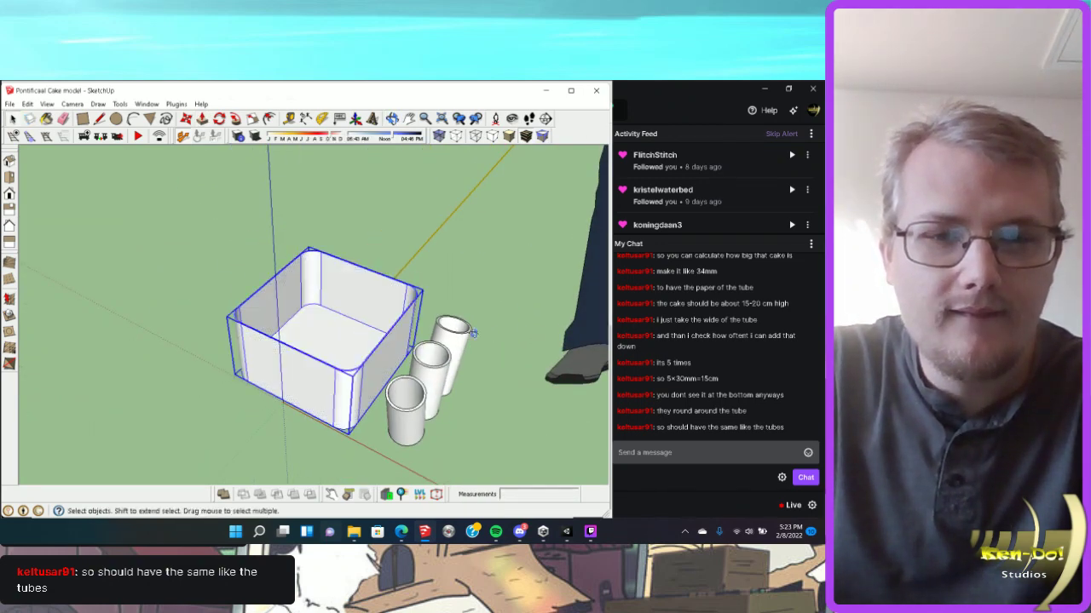
middle_drag(474, 333, 453, 348)
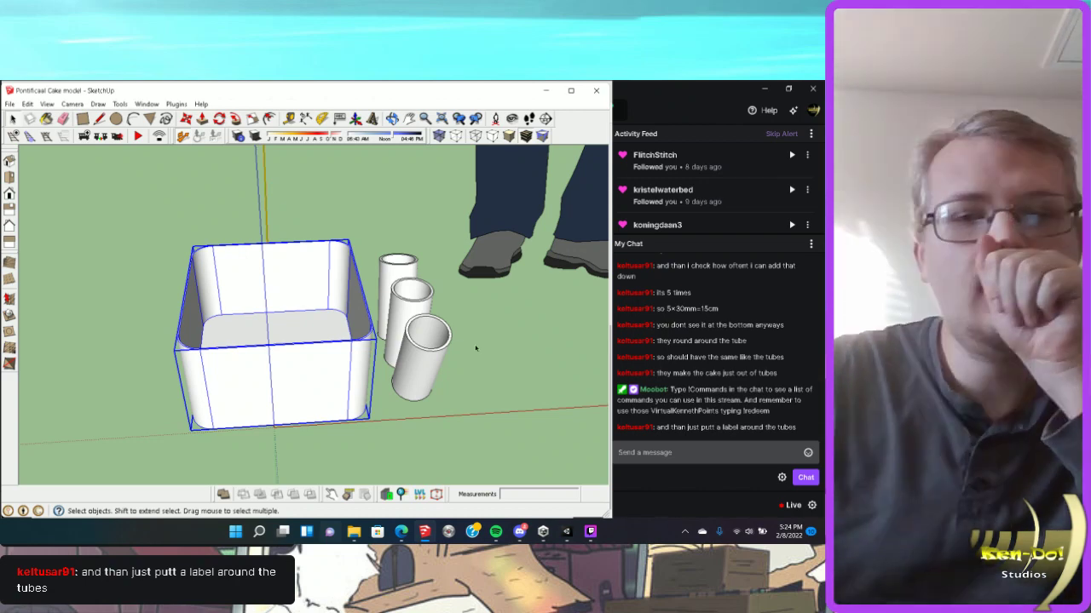
Select the three fanned tubes and move them together into the hollow box, lined up along one inner side wall.
scroll(475, 348, up, 2)
mouse_move(462, 373)
middle_down()
mouse_move(408, 379)
mouse_move(315, 345)
middle_up()
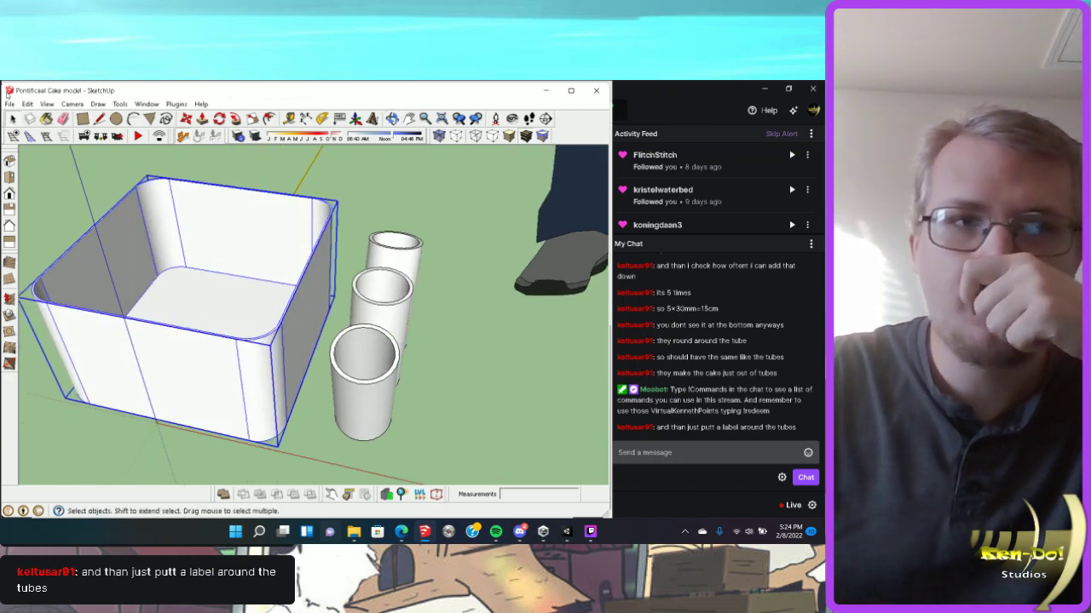
click(375, 307)
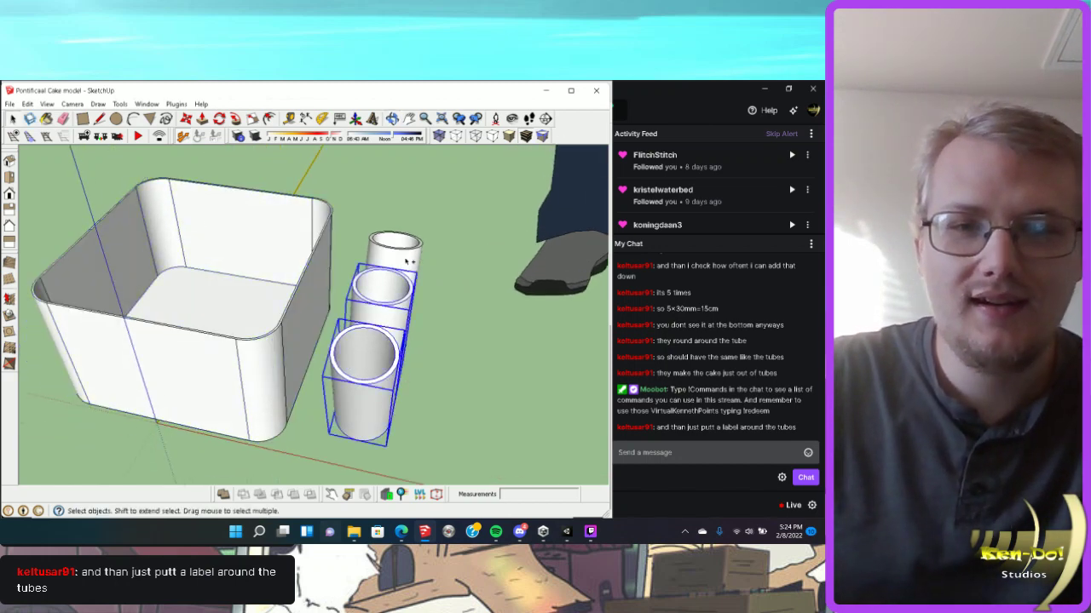
shift+click(408, 262)
key(m)
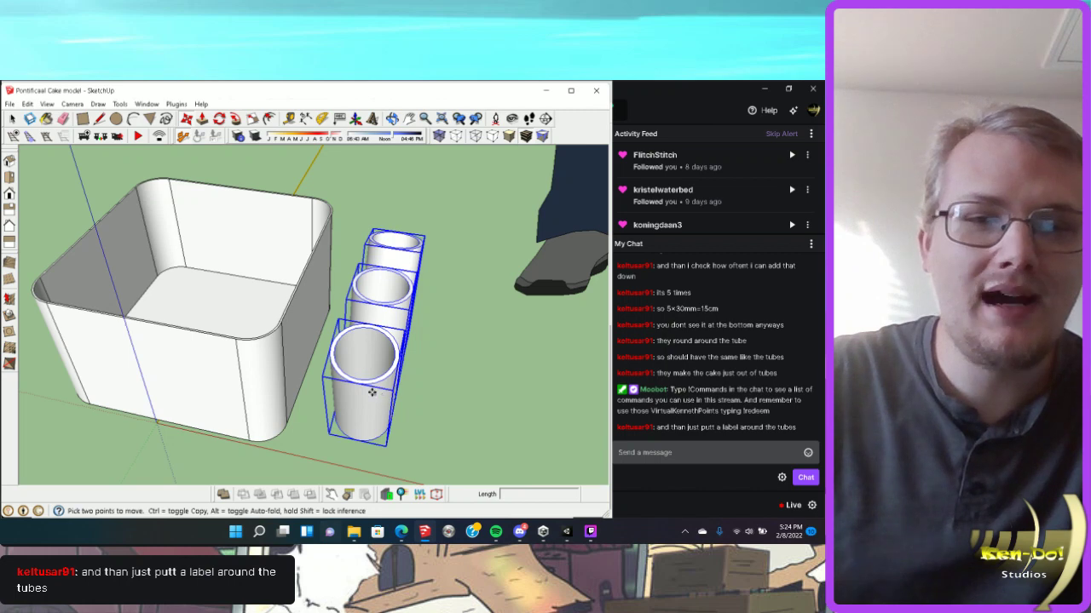
click(371, 392)
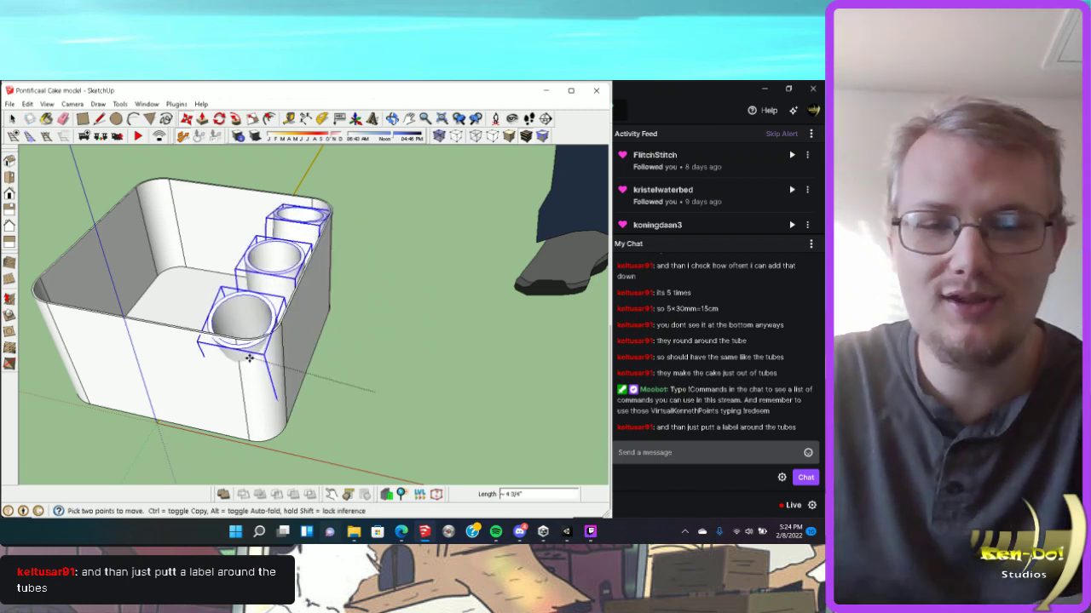
middle_drag(249, 358, 243, 396)
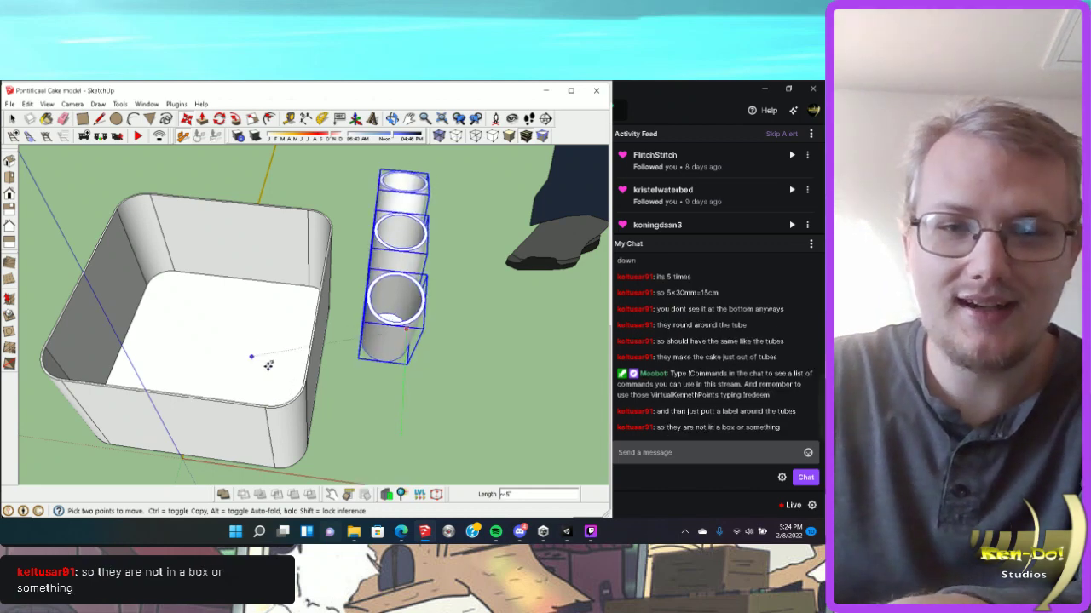
middle_drag(383, 426, 362, 413)
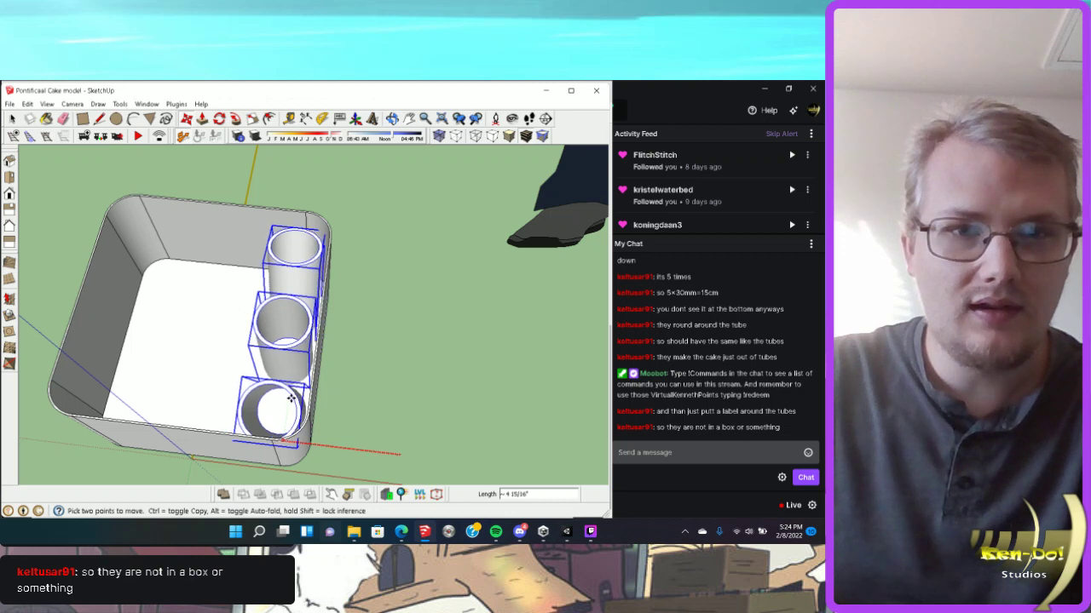
middle_drag(296, 397, 274, 264)
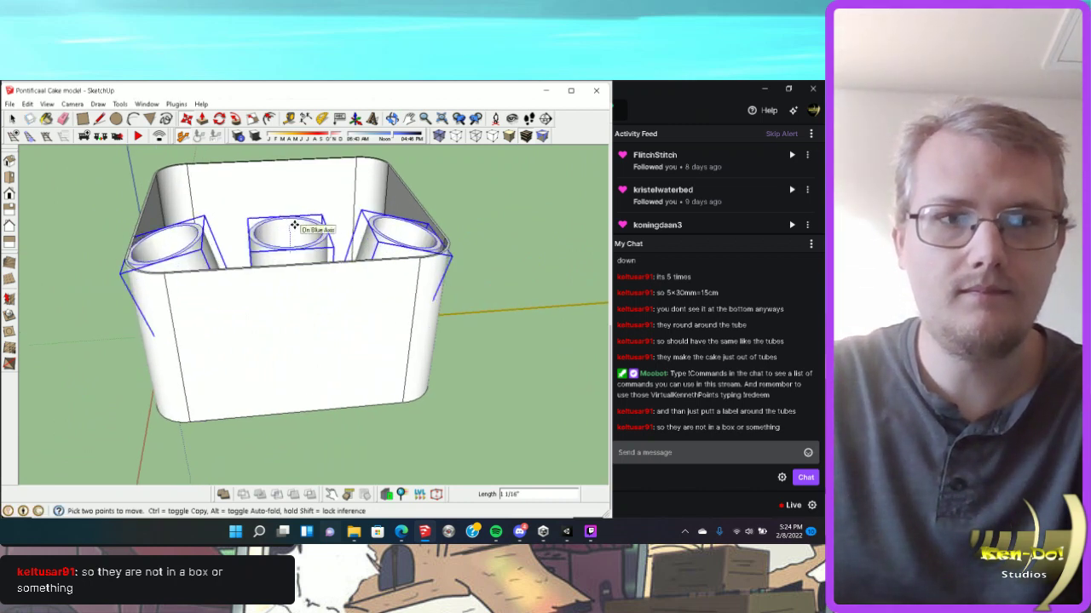
scroll(196, 224, up, 4)
Move each of the two outer tubes about 3/8" inward toward the middle tube.
key(space)
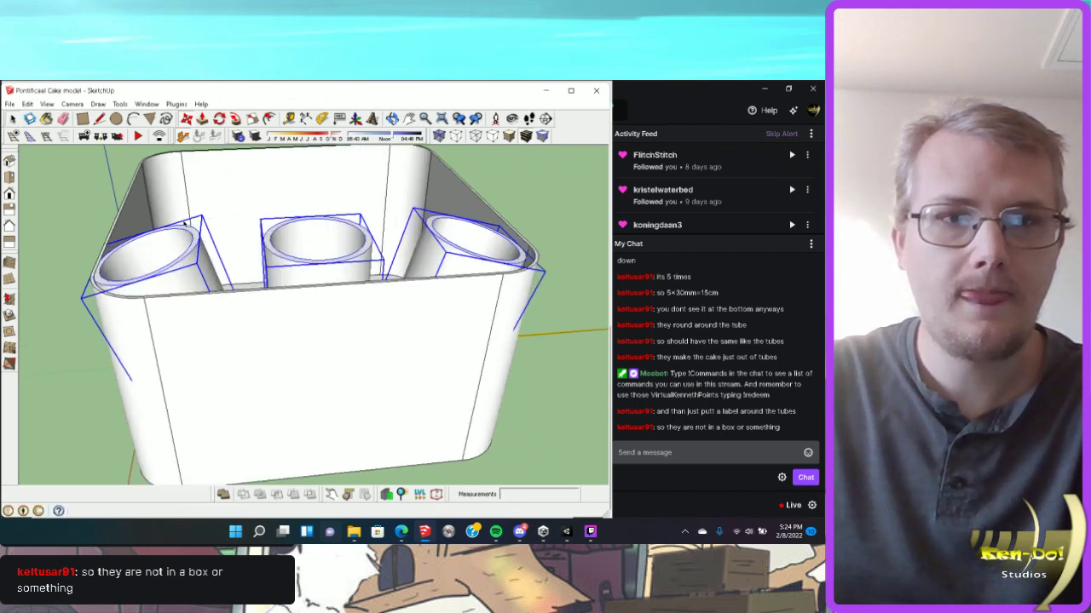
click(186, 247)
key(m)
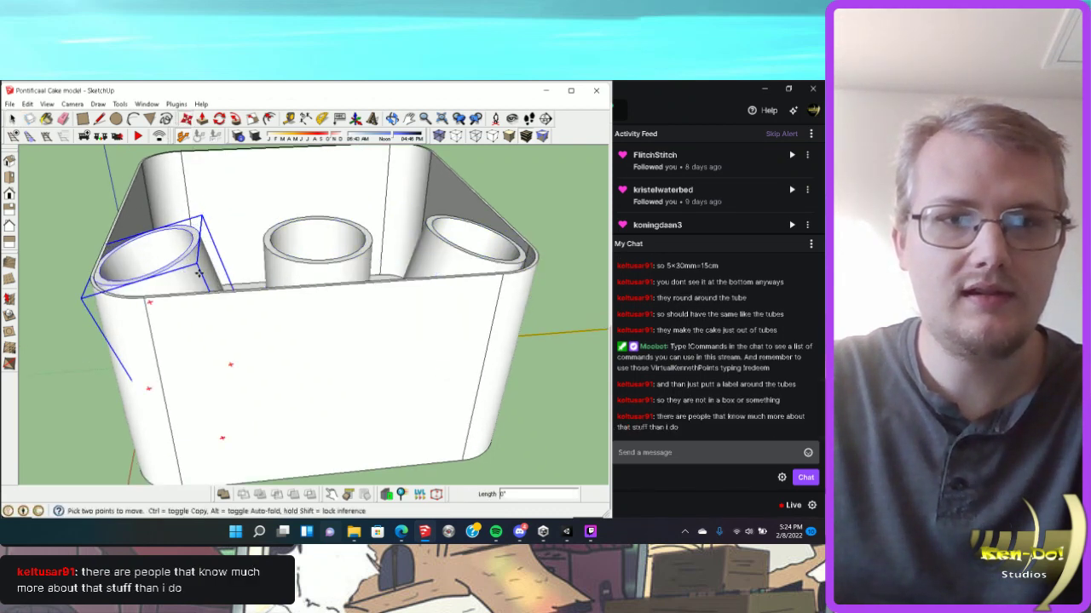
key(space)
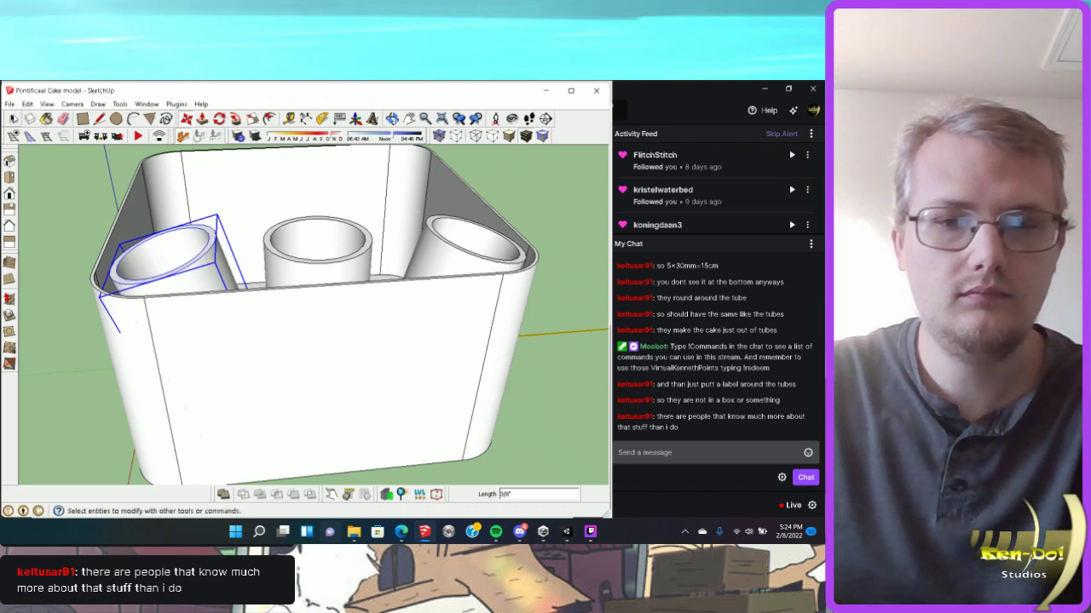
click(460, 255)
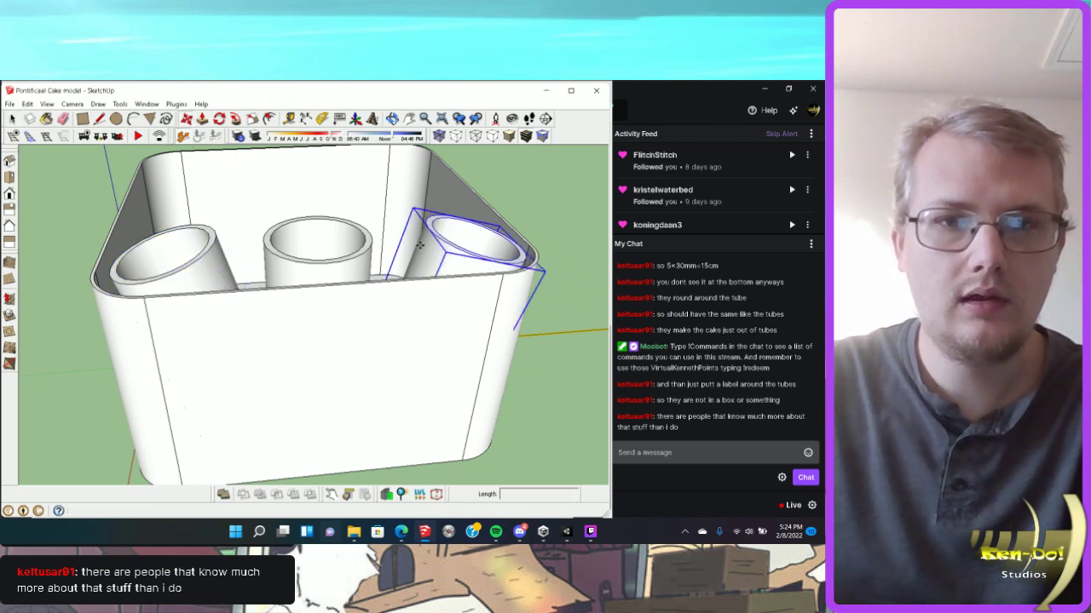
key(m)
click(460, 258)
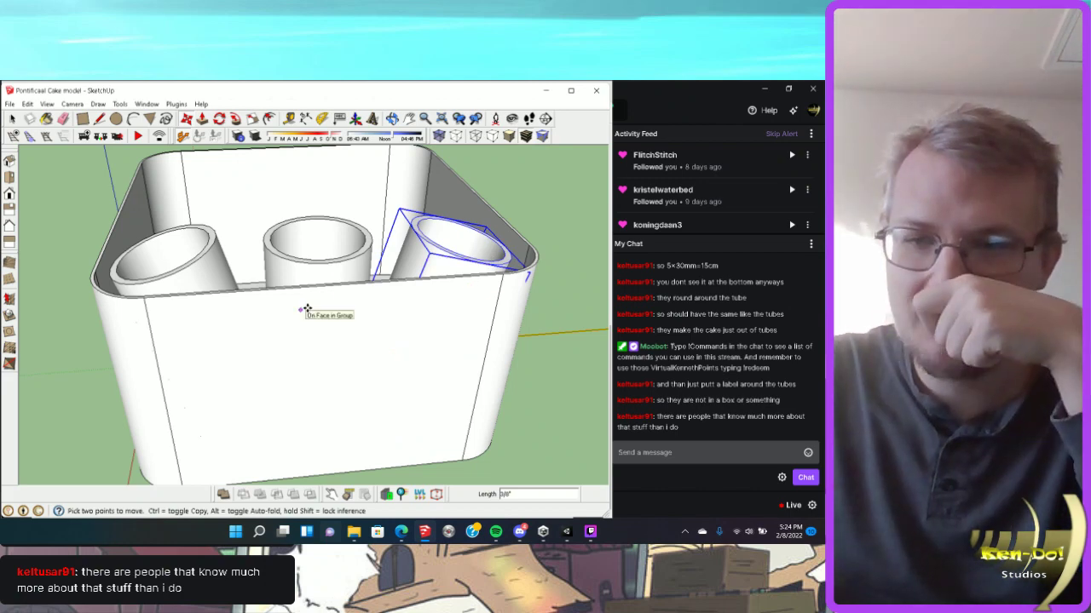
Select all three tubes and lower them about 5/8" along the blue axis to sit below the box's rim.
mouse_move(307, 309)
middle_down()
mouse_move(333, 331)
mouse_move(313, 219)
mouse_move(328, 229)
middle_up()
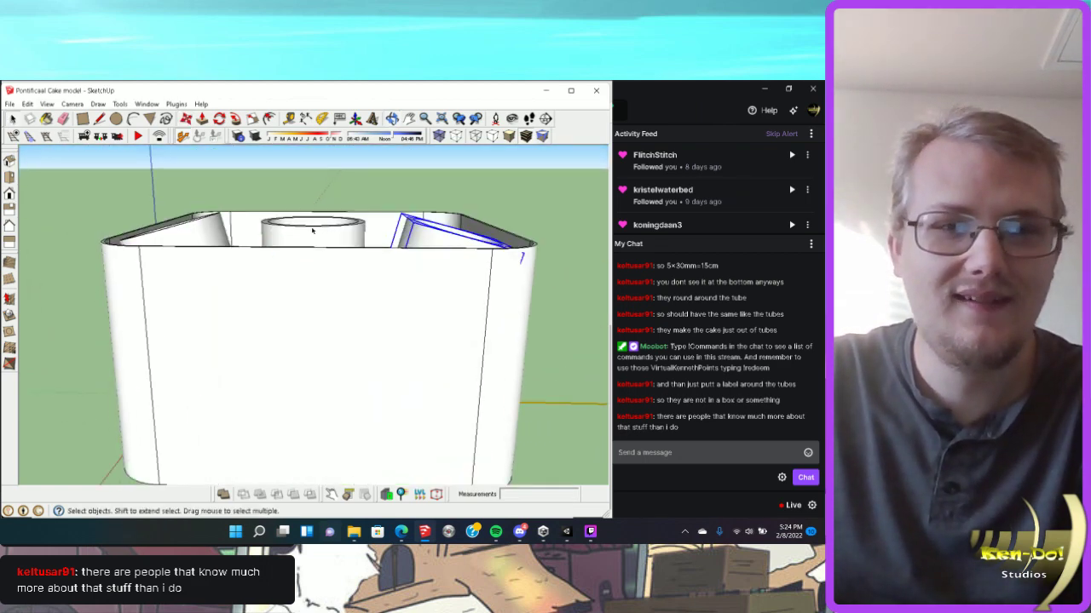
middle_drag(327, 248, 187, 264)
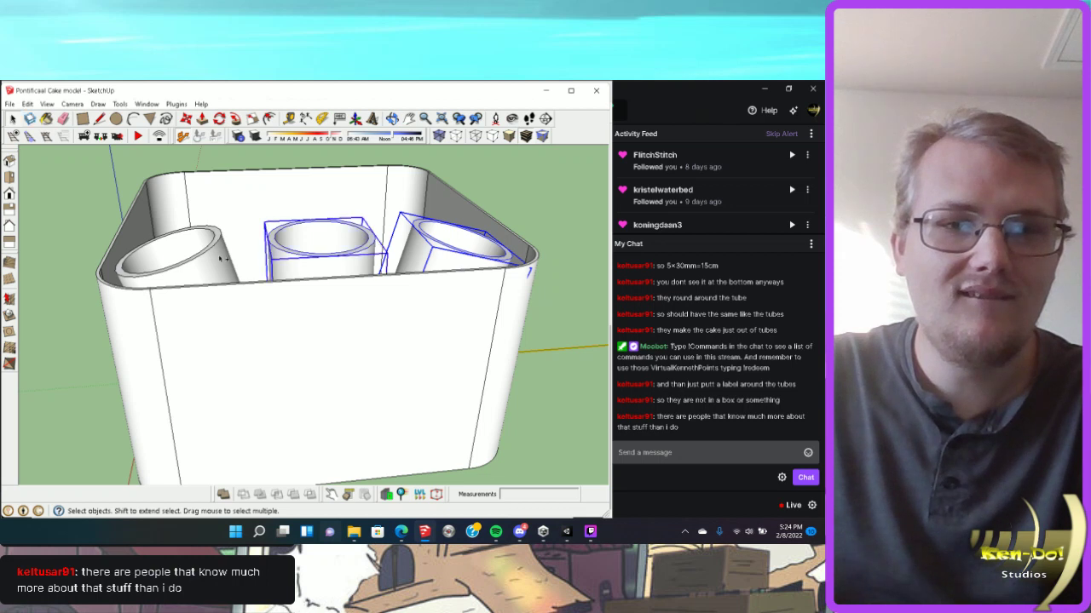
click(187, 119)
middle_drag(244, 187, 245, 207)
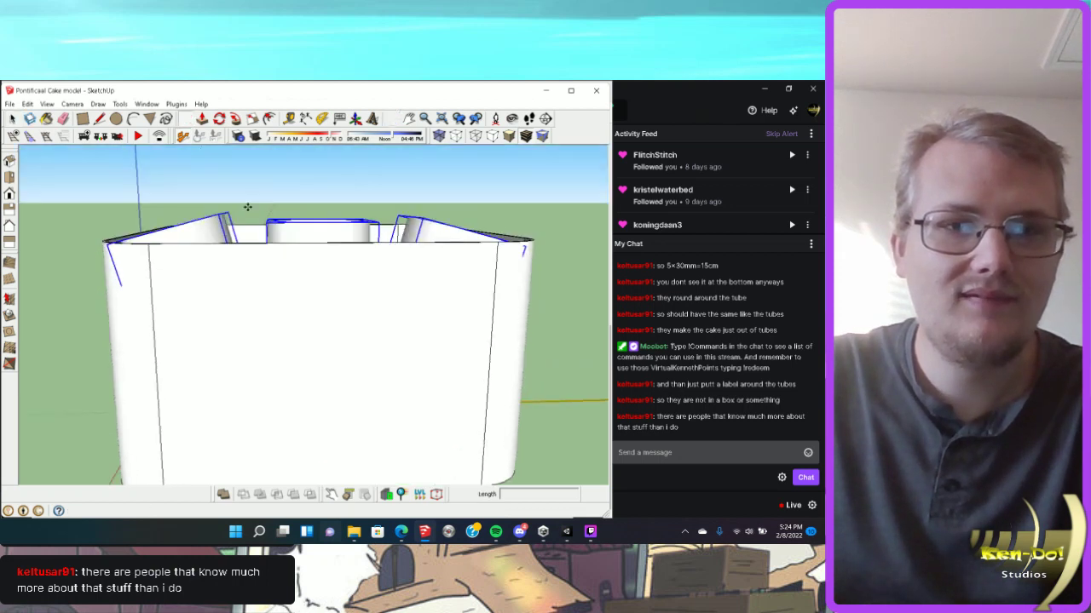
click(224, 216)
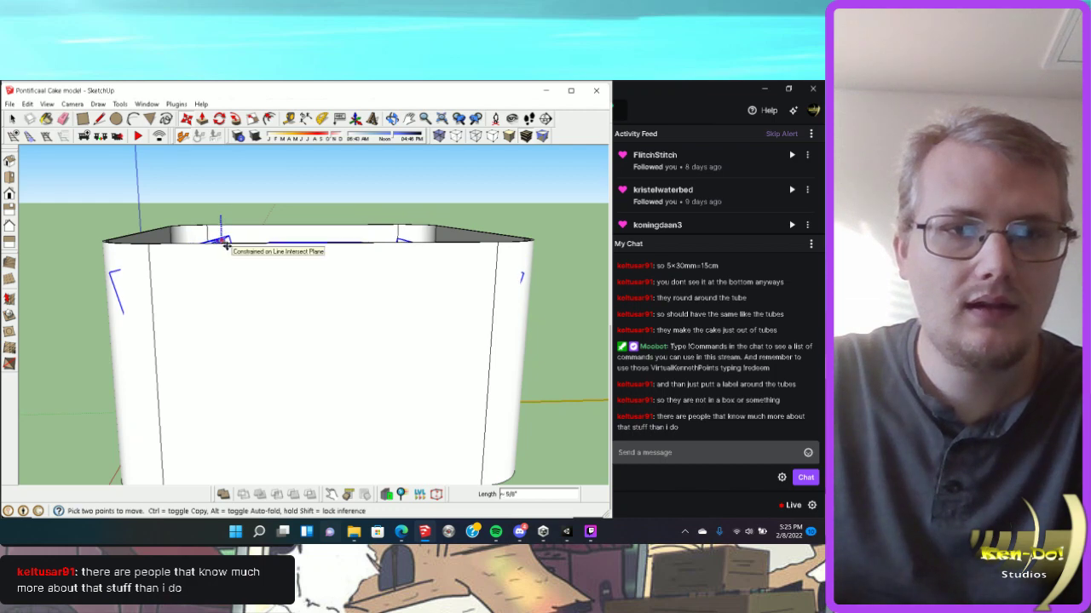
middle_drag(277, 244, 306, 282)
mouse_move(289, 204)
middle_down()
mouse_move(418, 348)
mouse_move(332, 383)
mouse_move(175, 306)
mouse_move(516, 392)
mouse_move(486, 379)
middle_up()
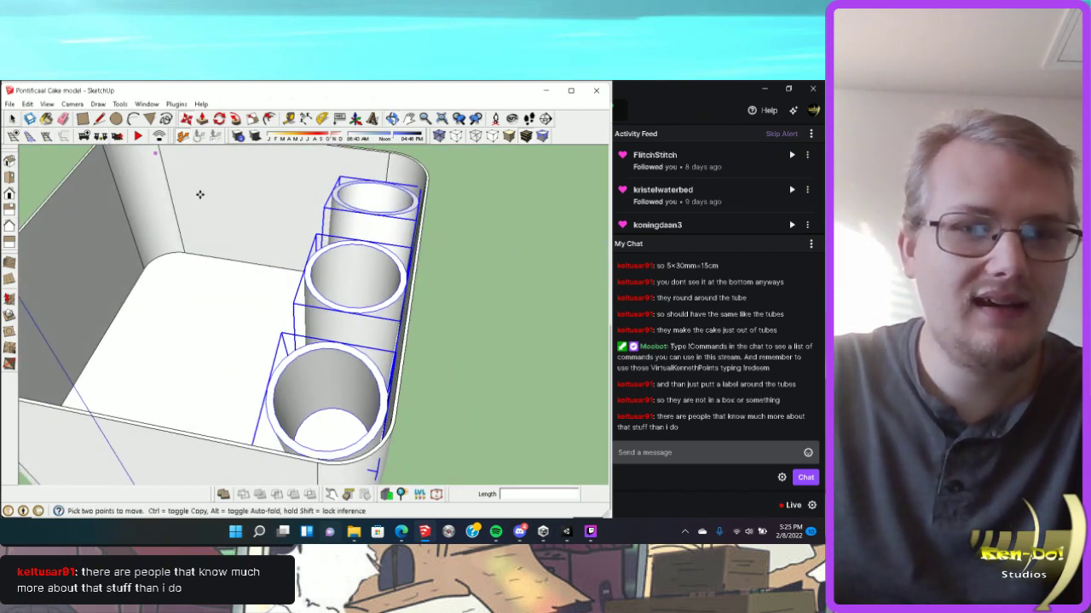
Open the nearest outer tube's group for editing and paint all its faces with the pale tan material Color_D04.
click(14, 120)
middle_drag(452, 275, 438, 366)
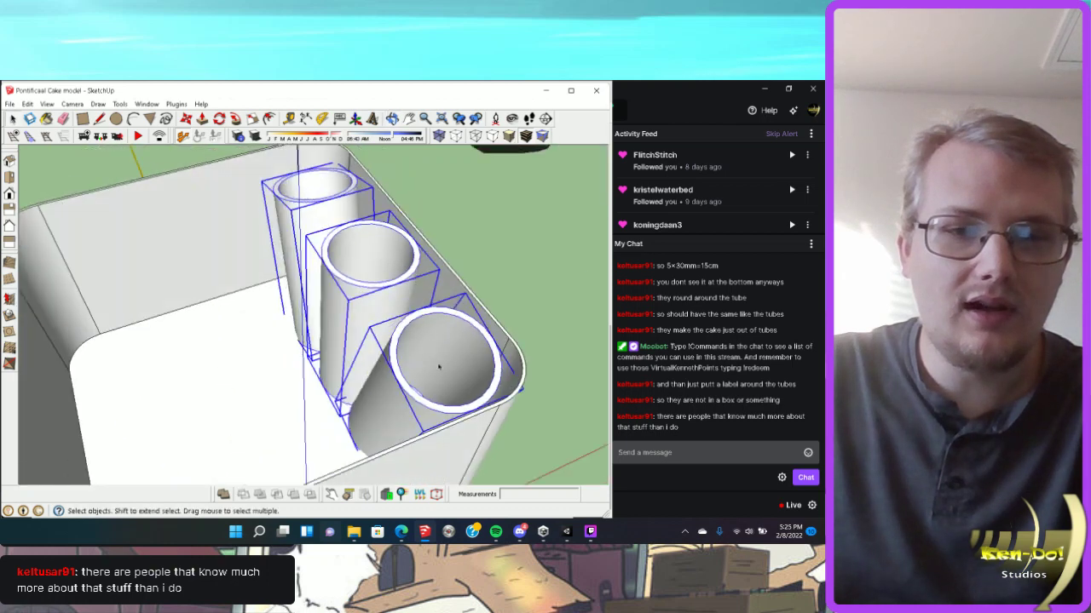
click(417, 385)
double_click(377, 384)
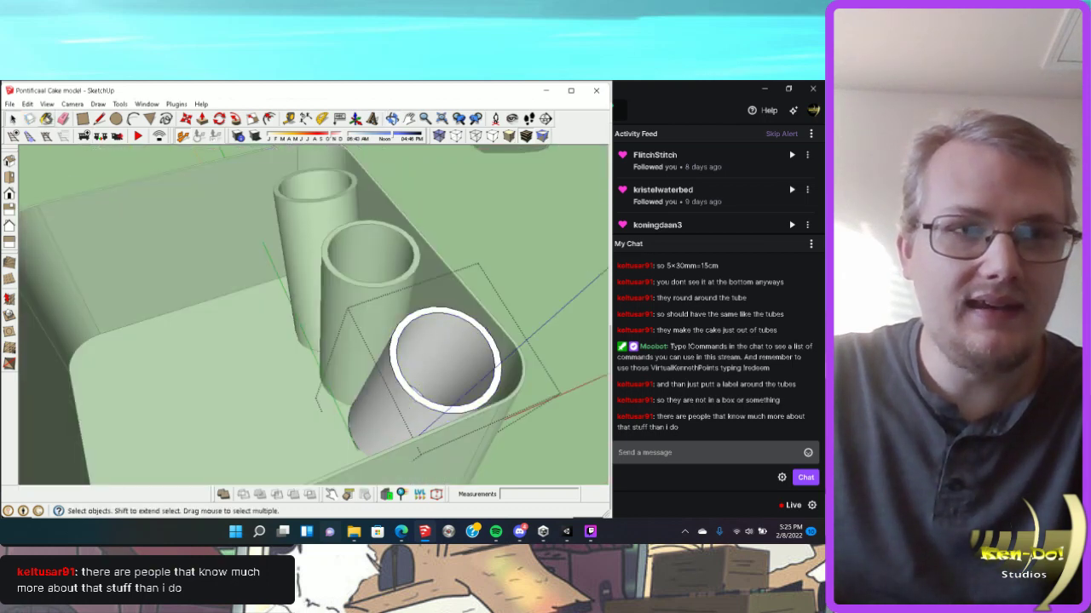
key(b)
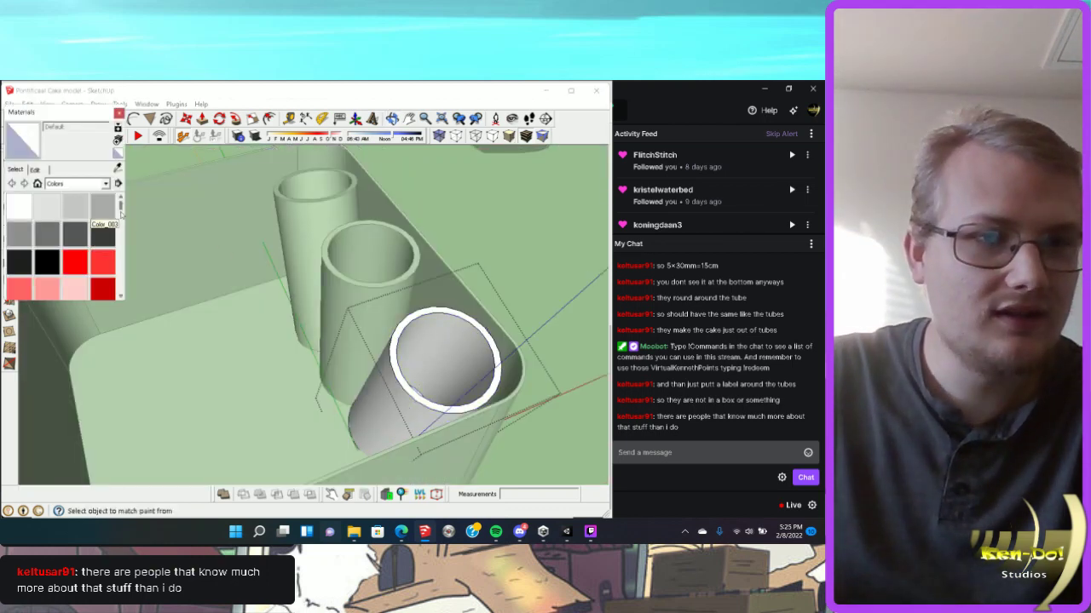
scroll(121, 214, down, 5)
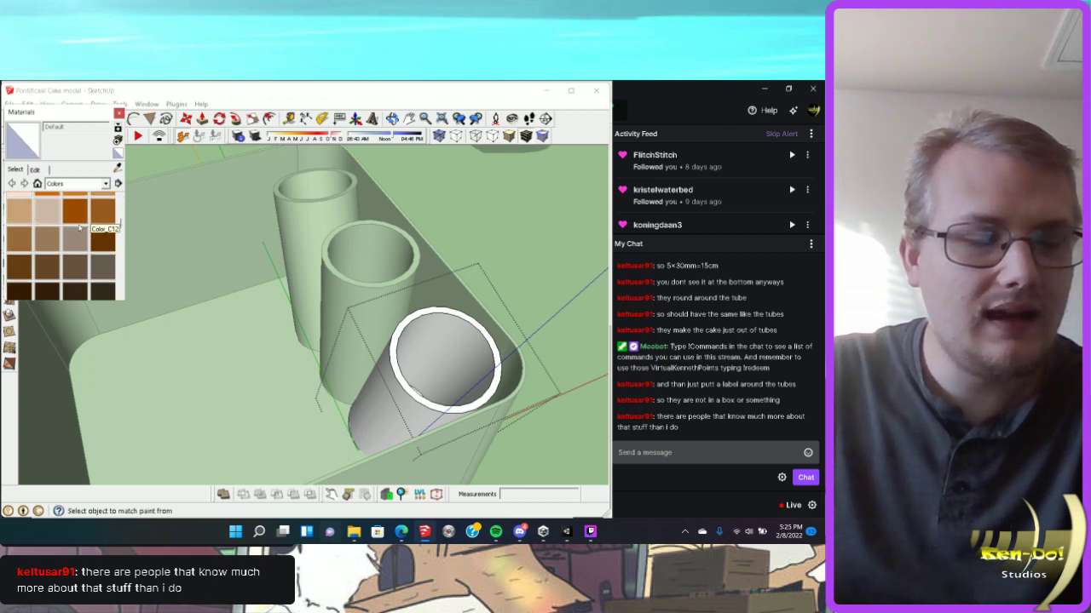
scroll(121, 229, down, 6)
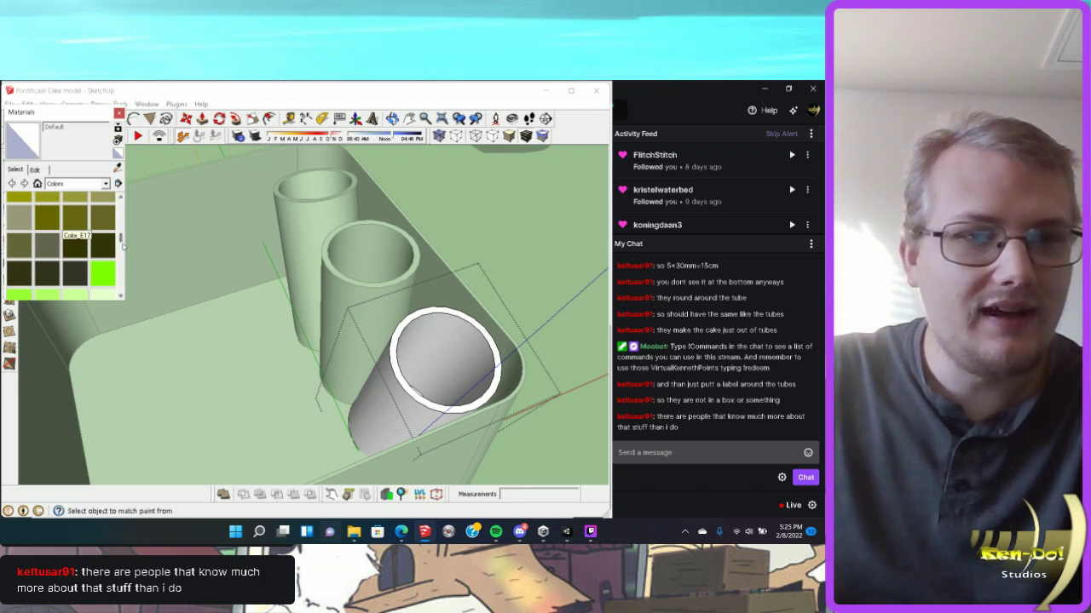
drag(122, 246, 128, 225)
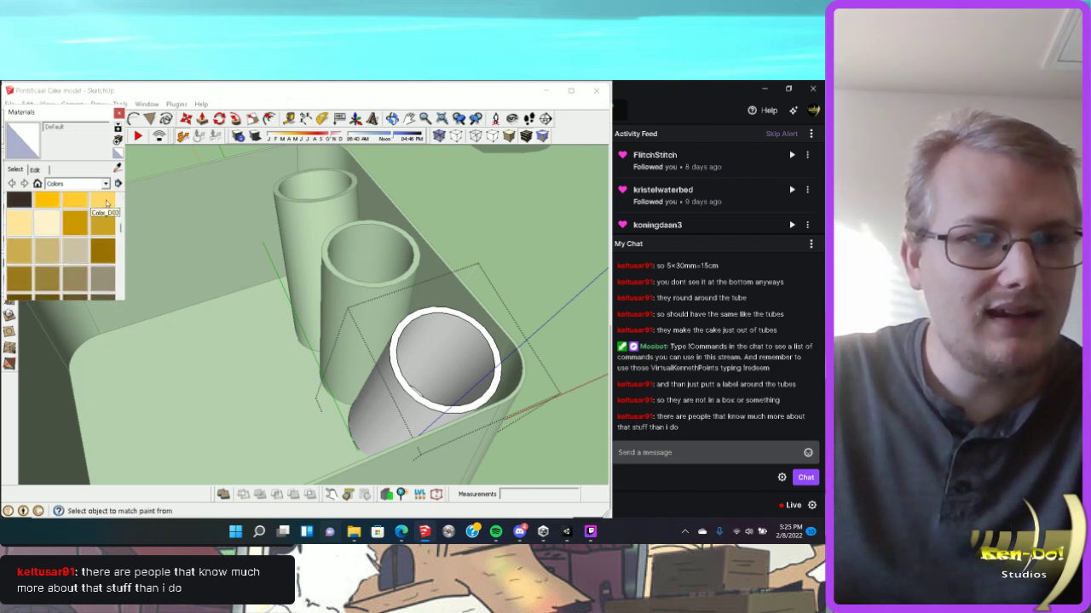
click(107, 203)
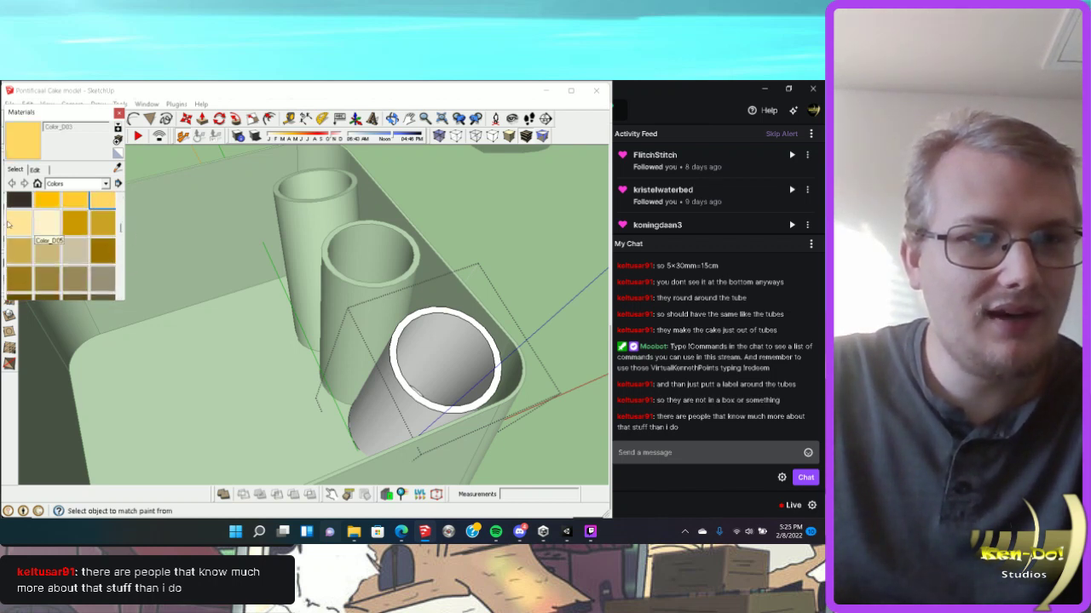
shift+click(399, 347)
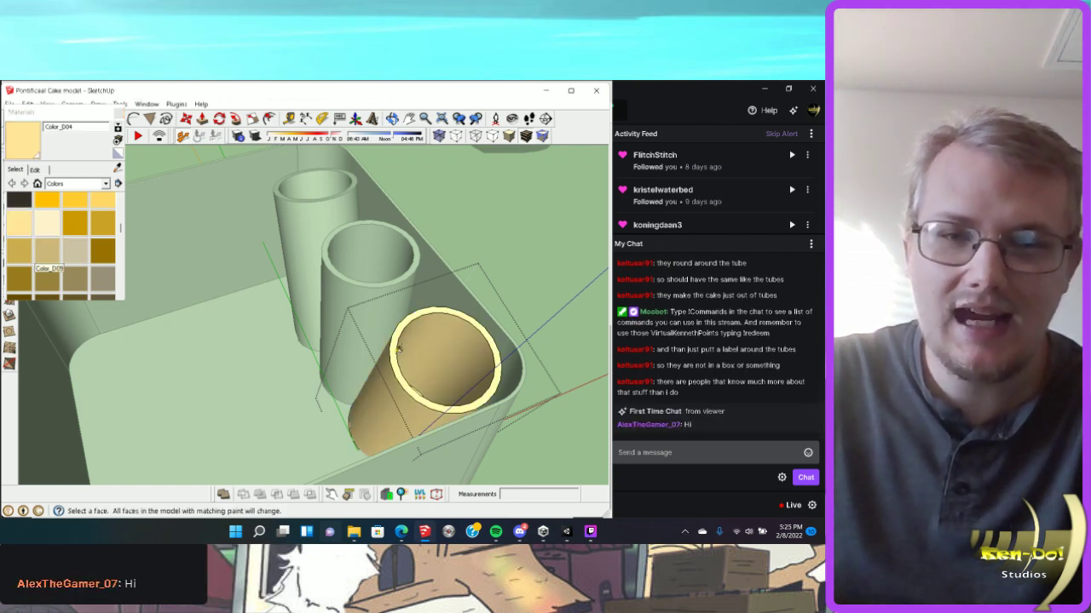
Open the middle tube's group for editing and paint all its faces with Color_D04.
click(380, 306)
right_click(362, 288)
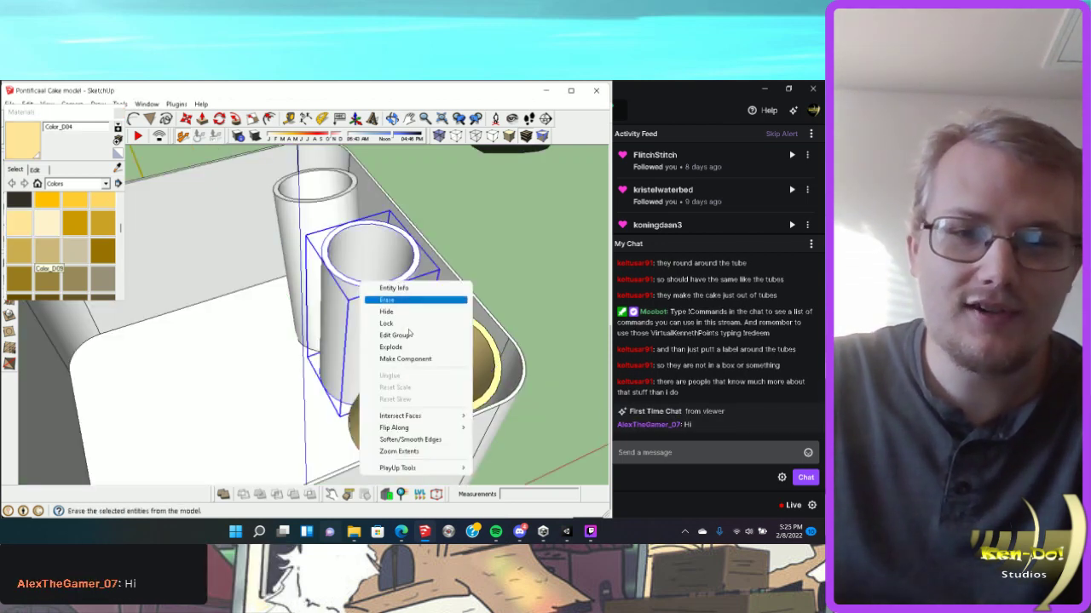
click(379, 336)
shift+click(367, 298)
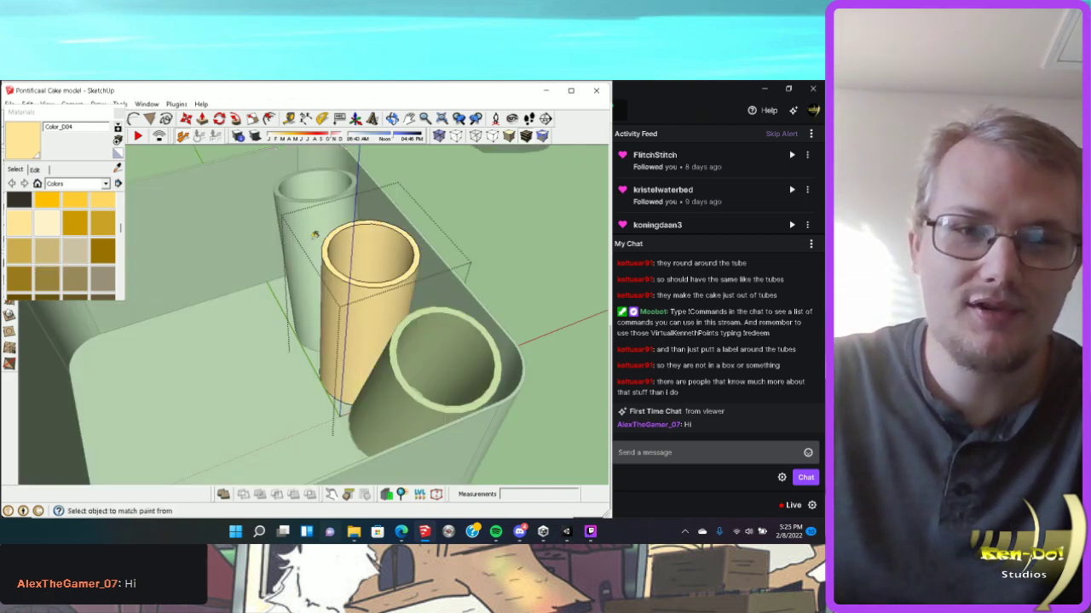
Paint all faces of the remaining outer tube with Color_D04 inside its group, and close the group.
click(337, 246)
right_click(312, 219)
click(362, 275)
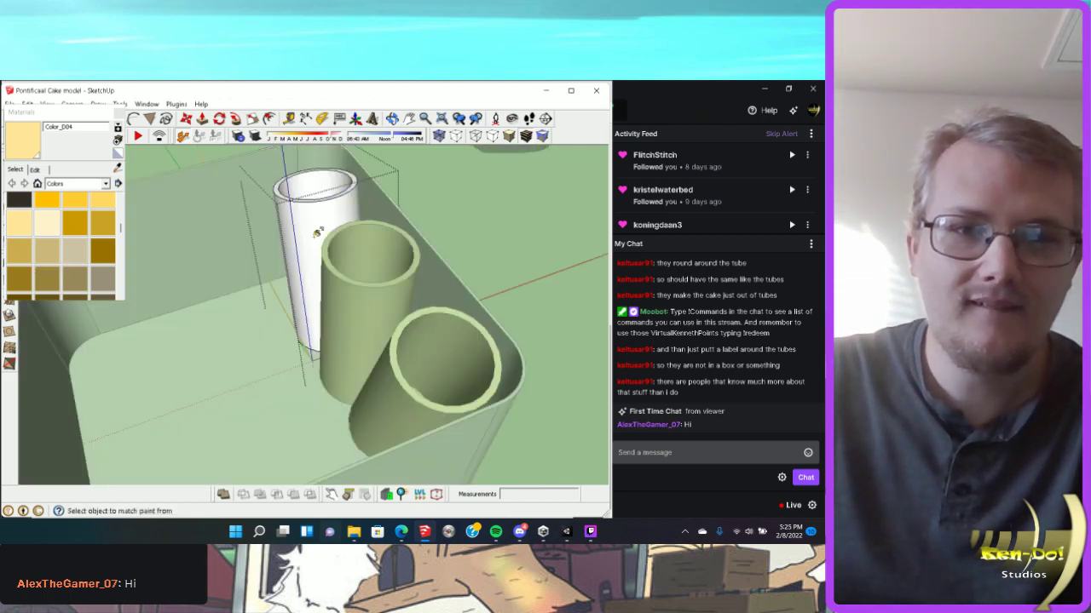
shift+click(316, 232)
right_click(428, 213)
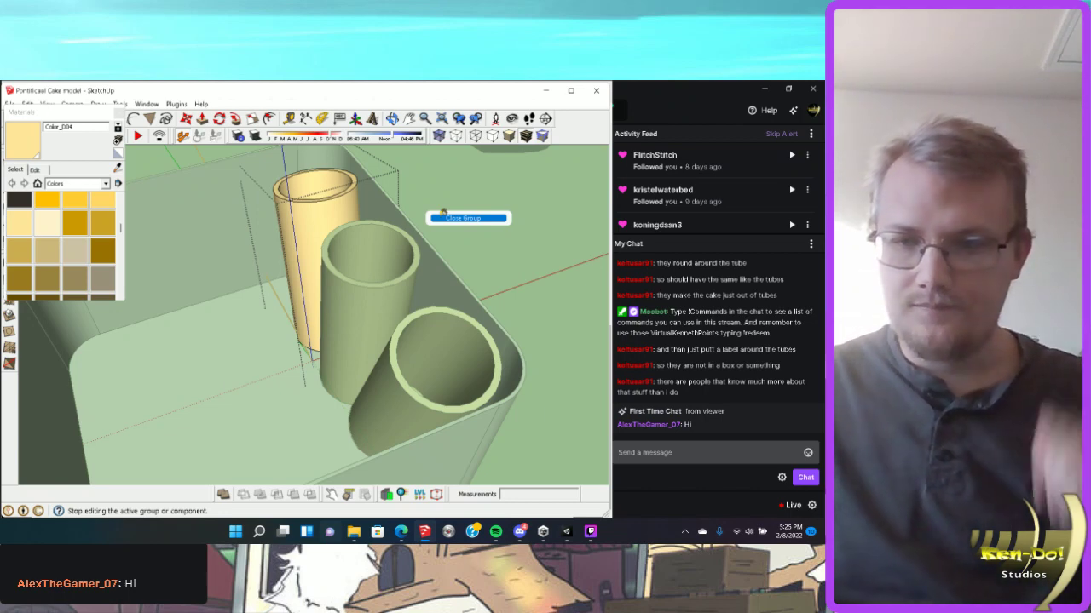
click(443, 215)
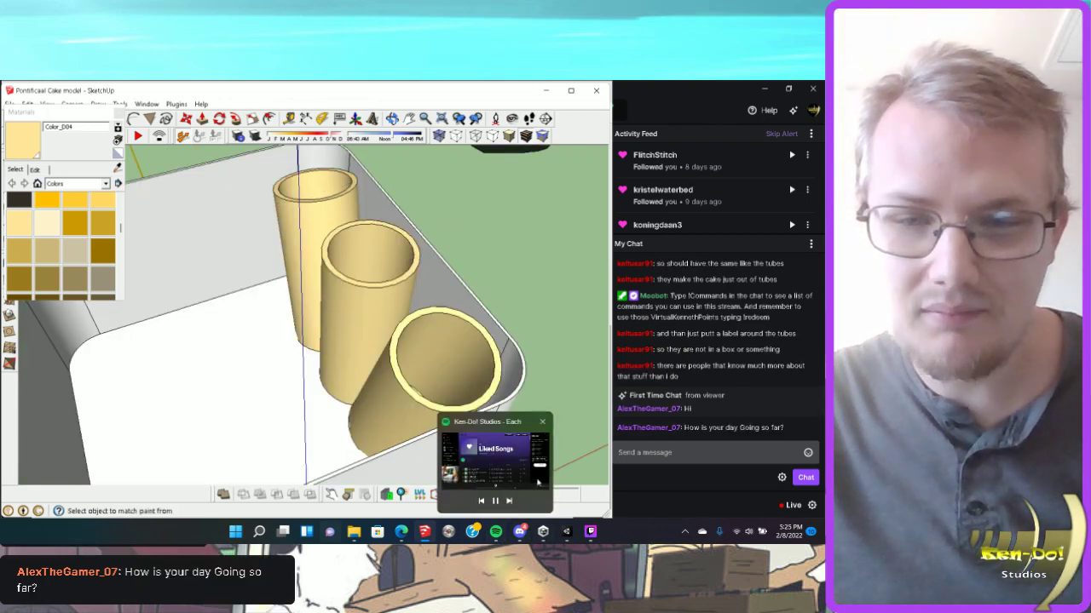
click(496, 533)
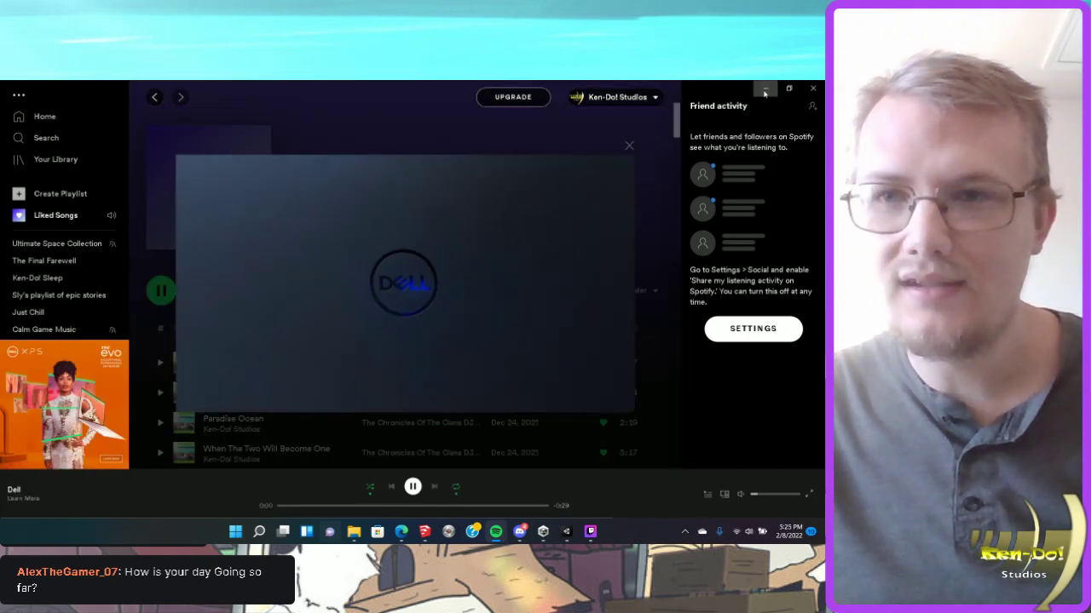
click(765, 90)
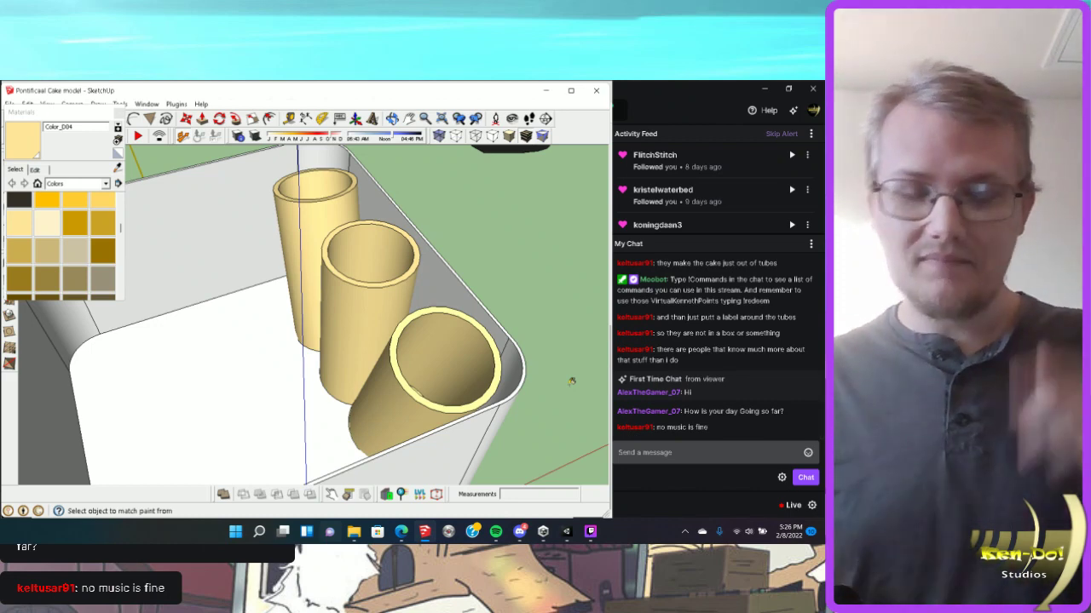
Examine the placement of the three painted tubes inside the box from several angles.
mouse_move(569, 379)
middle_down()
mouse_move(413, 367)
mouse_move(349, 295)
middle_up()
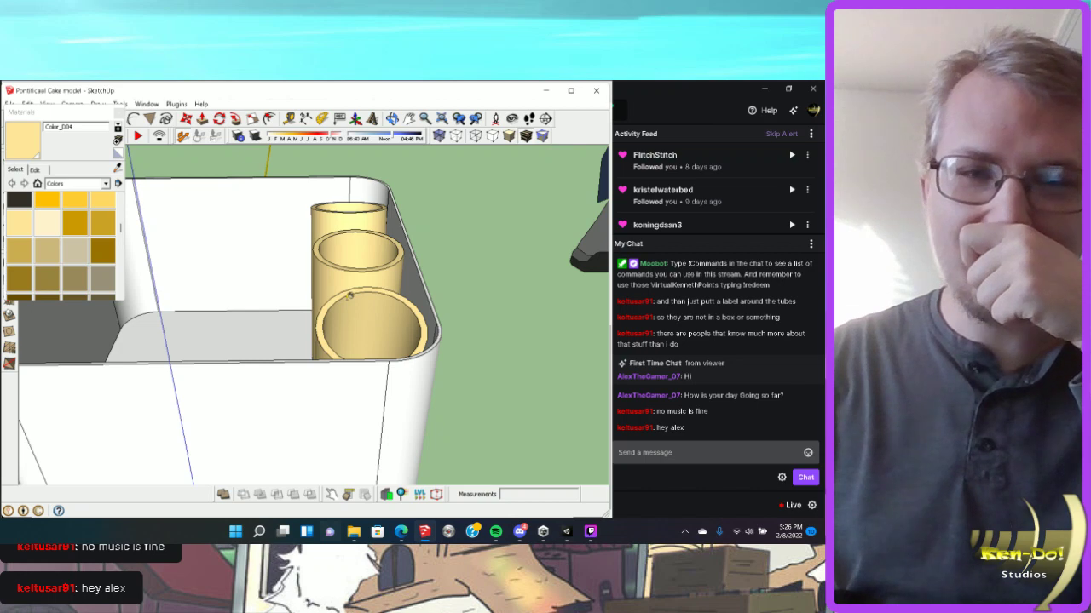
mouse_move(369, 236)
middle_down()
mouse_move(341, 273)
mouse_move(281, 307)
mouse_move(462, 383)
middle_up()
scroll(273, 309, down, 3)
scroll(290, 315, up, 3)
scroll(307, 322, up, 2)
scroll(311, 327, down, 4)
scroll(314, 328, up, 3)
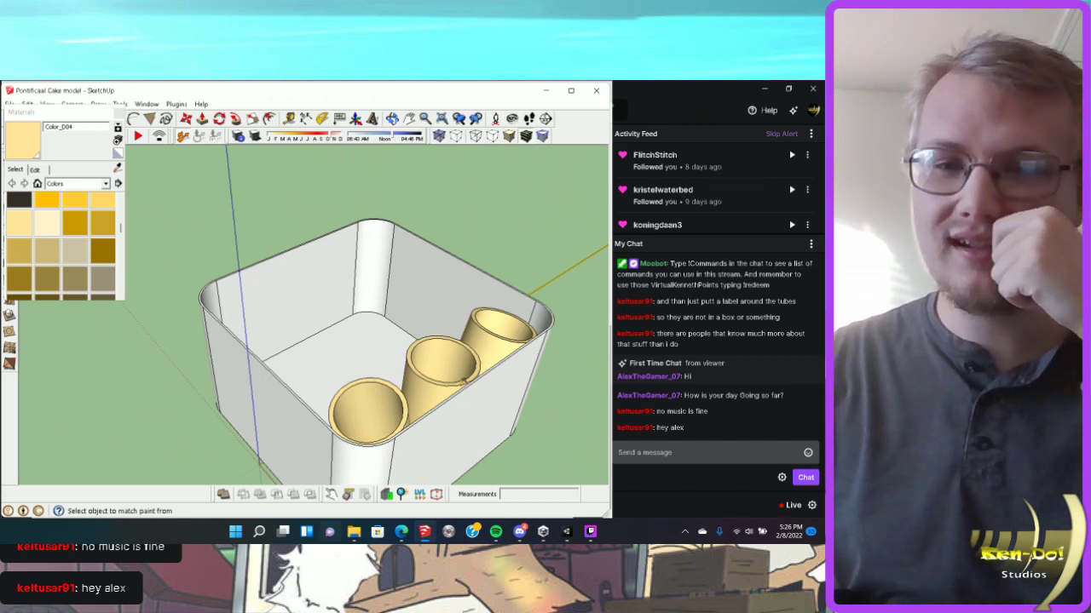
middle_drag(439, 387, 433, 336)
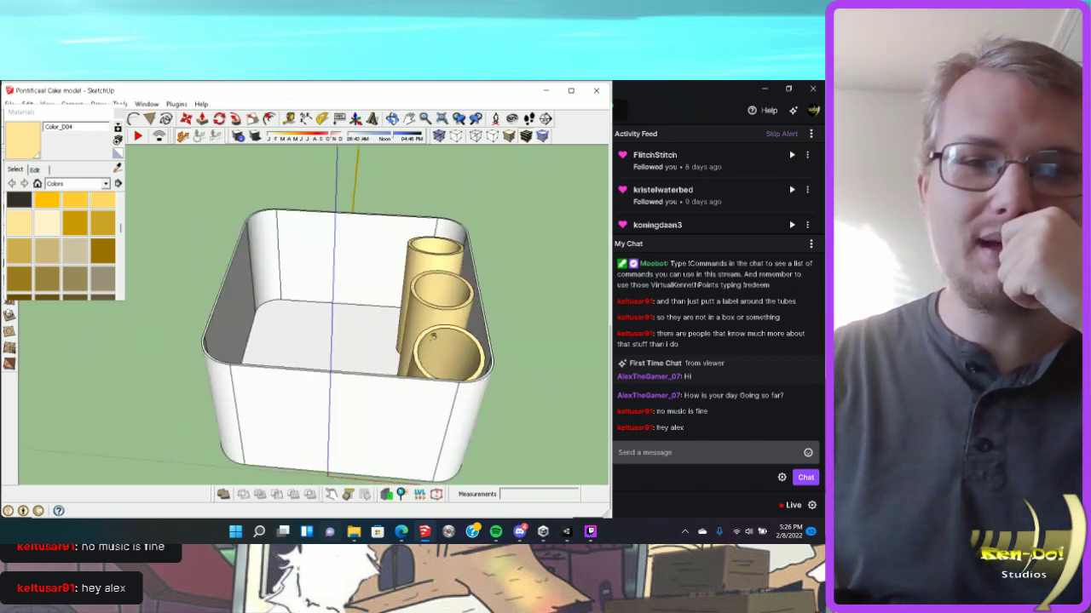
Copy the row of three painted tubes 2 5/8" along the red axis to form a second row inside the box.
click(12, 120)
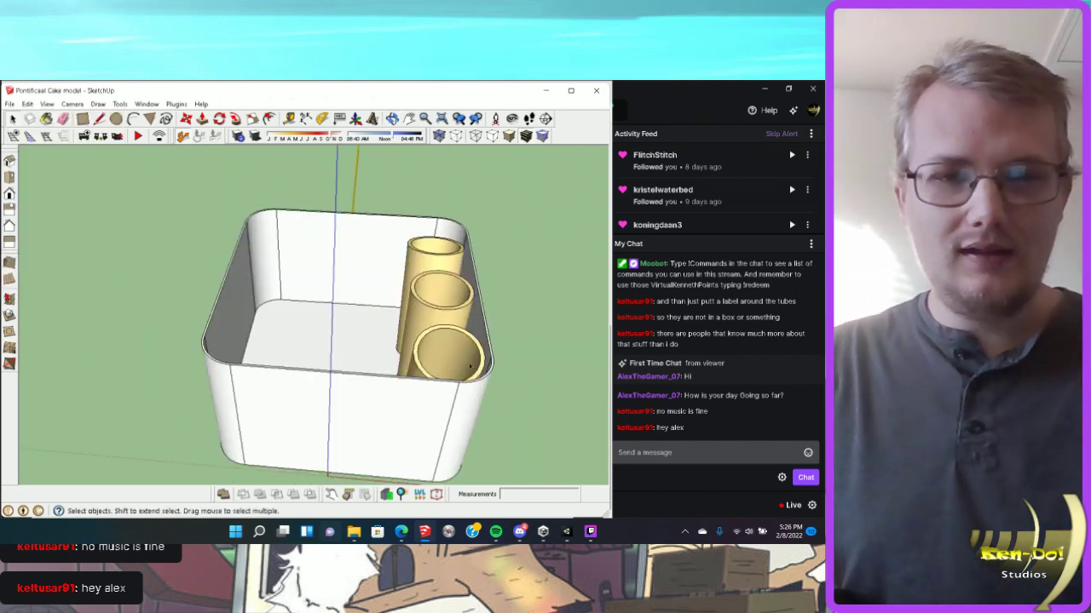
shift+click(455, 305)
shift+click(439, 255)
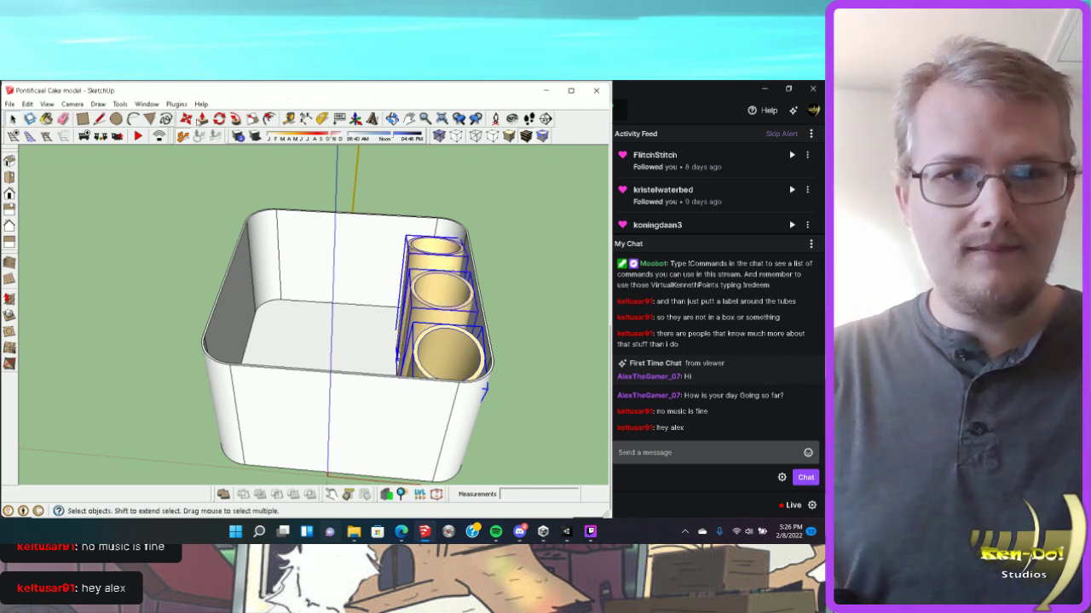
middle_drag(291, 244, 366, 281)
key(ctrl)
click(445, 343)
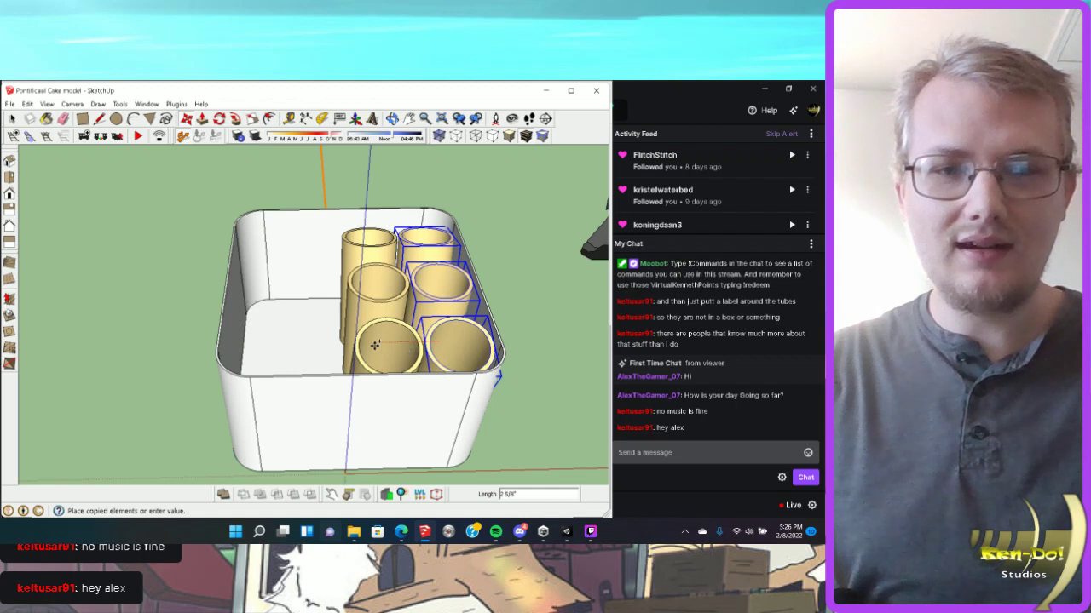
click(380, 344)
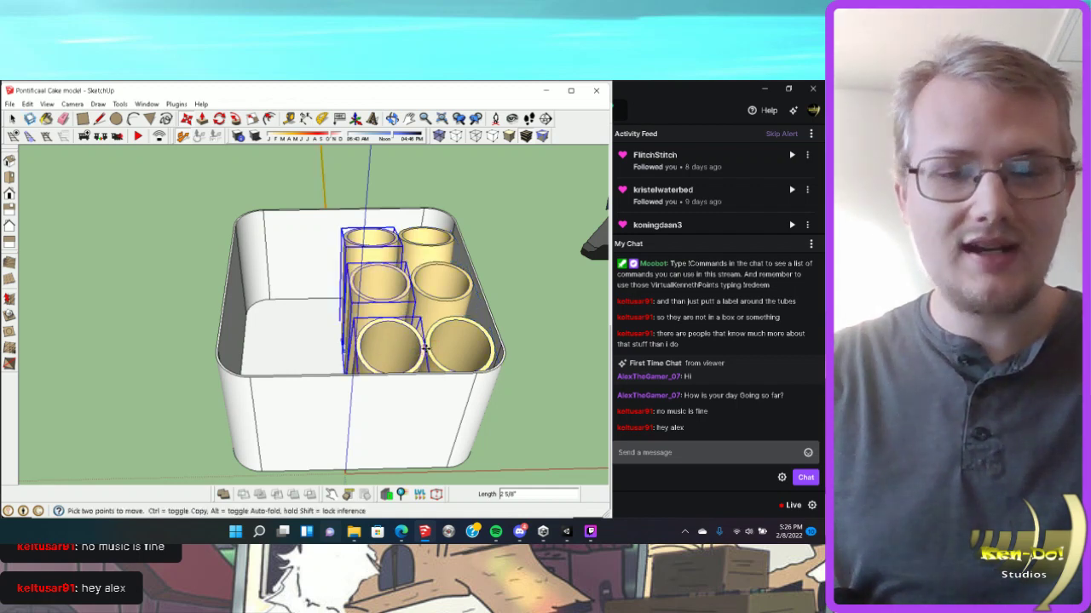
Add a third and a fourth row of three tubes by copying the newest row each time at 2 5/8" spacing.
key(ctrl)
click(420, 353)
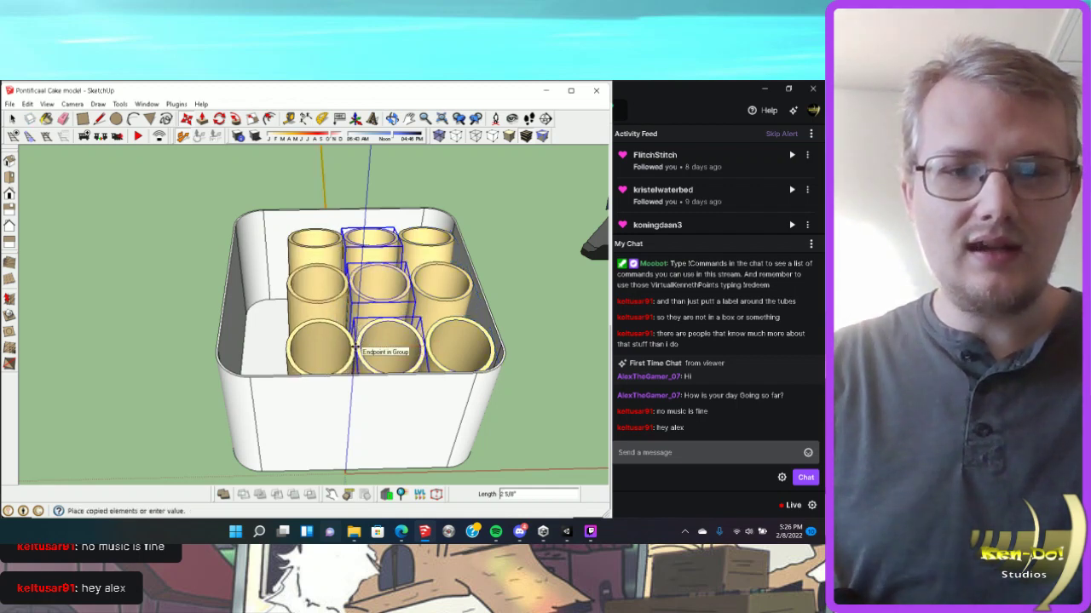
click(354, 345)
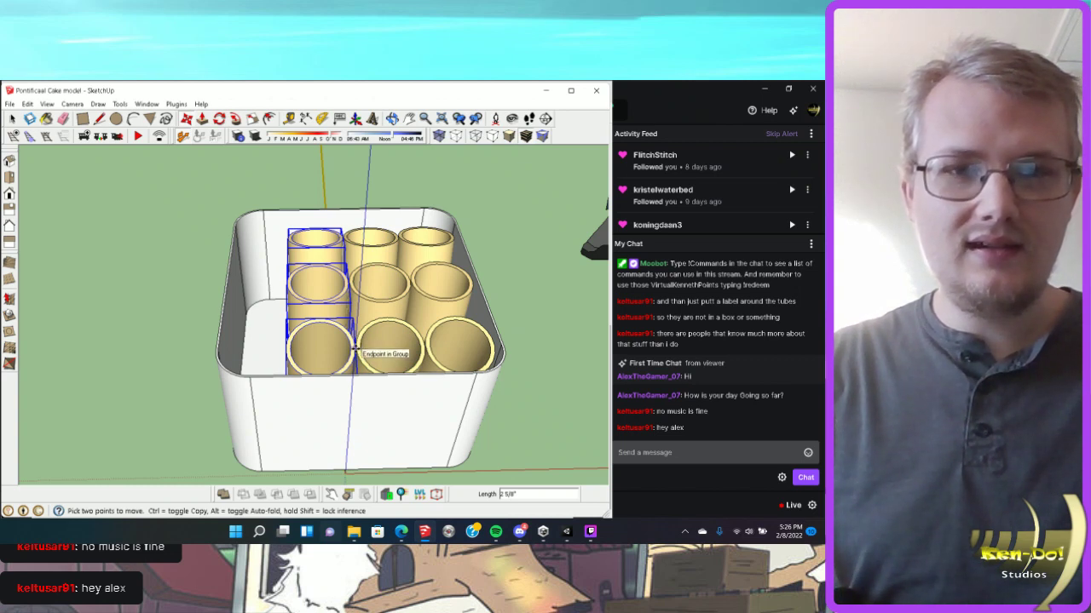
key(ctrl)
click(356, 346)
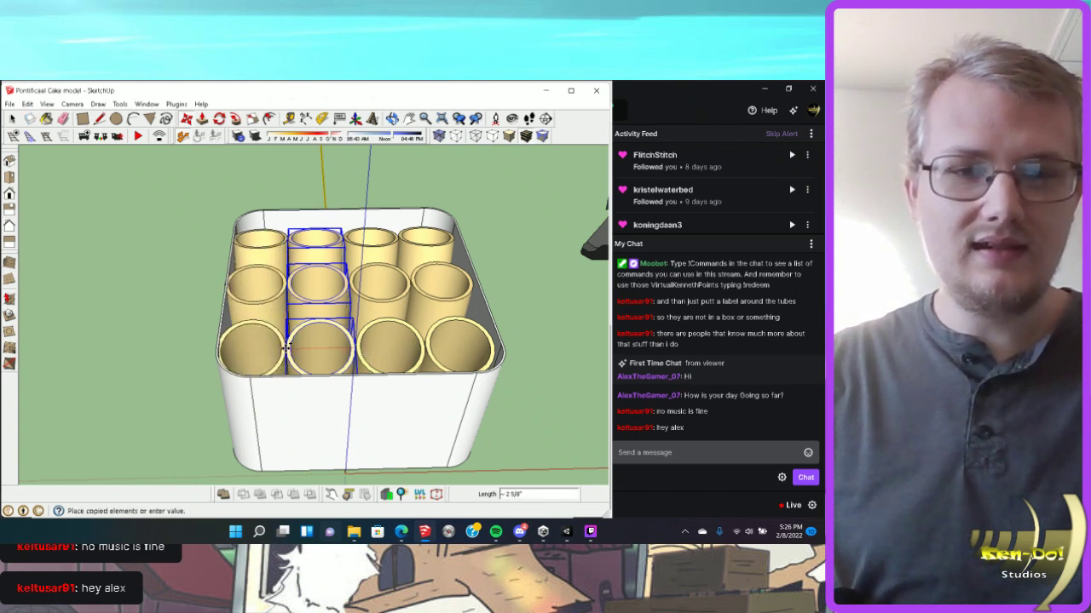
click(288, 347)
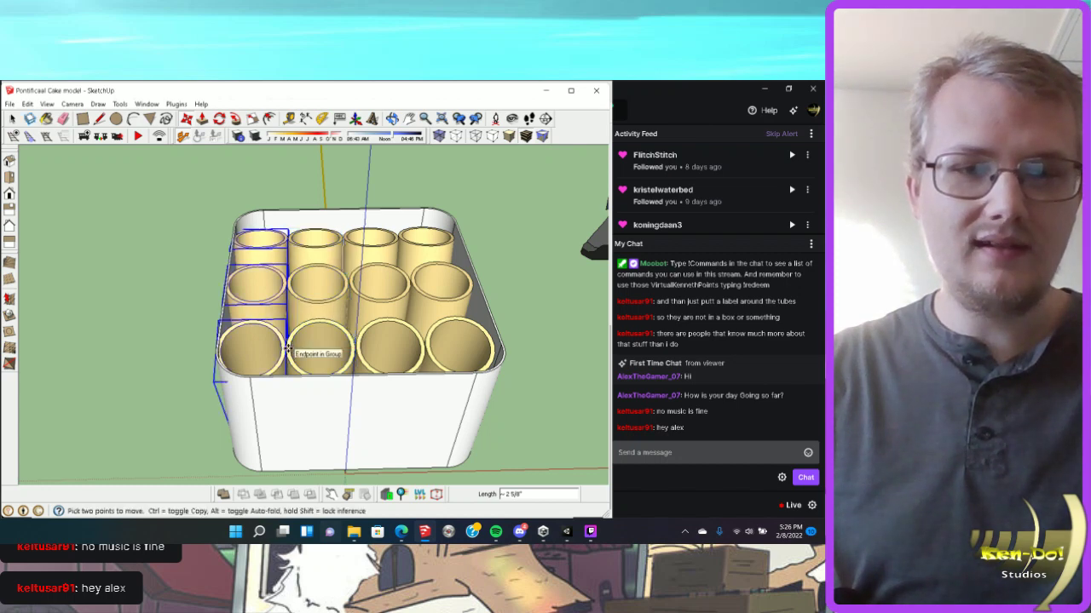
Copy the fourth row of tubes once more to place a fifth row directly beside it, past the box's end wall.
key(ctrl)
click(288, 348)
scroll(216, 349, up, 1)
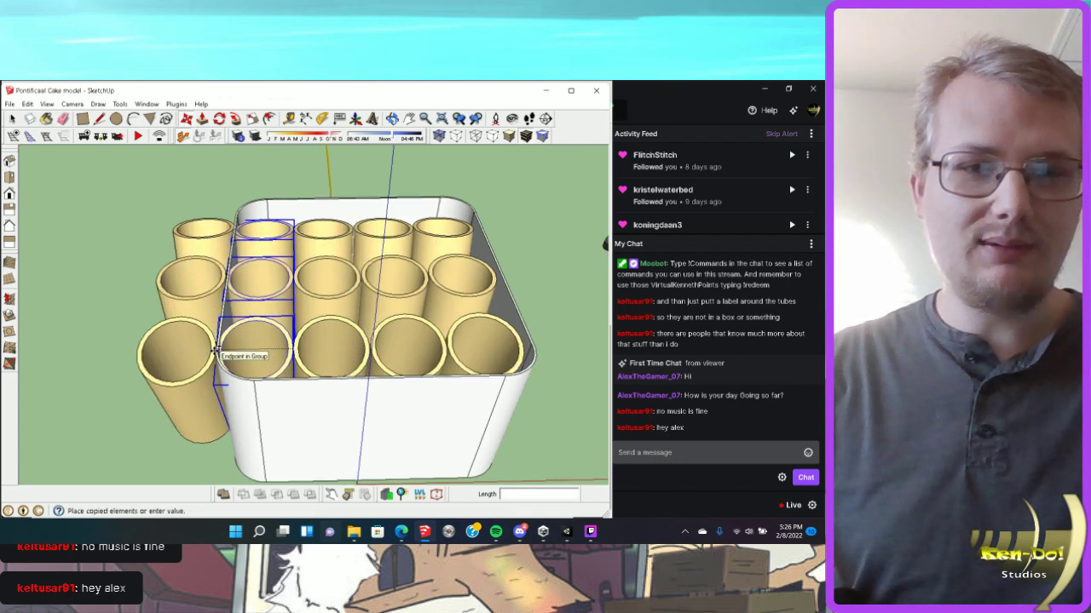
middle_drag(216, 350, 34, 154)
click(276, 368)
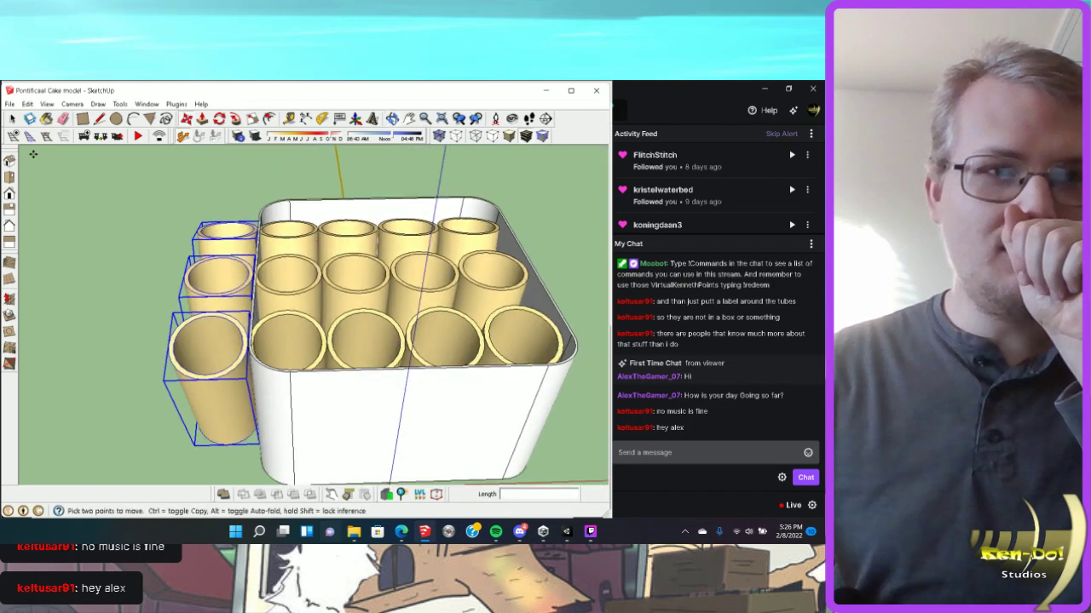
Inside the box's group, move the end wall with its rounded corners 2 3/4" outward to enclose the fifth row.
scroll(34, 155, down, 2)
click(12, 120)
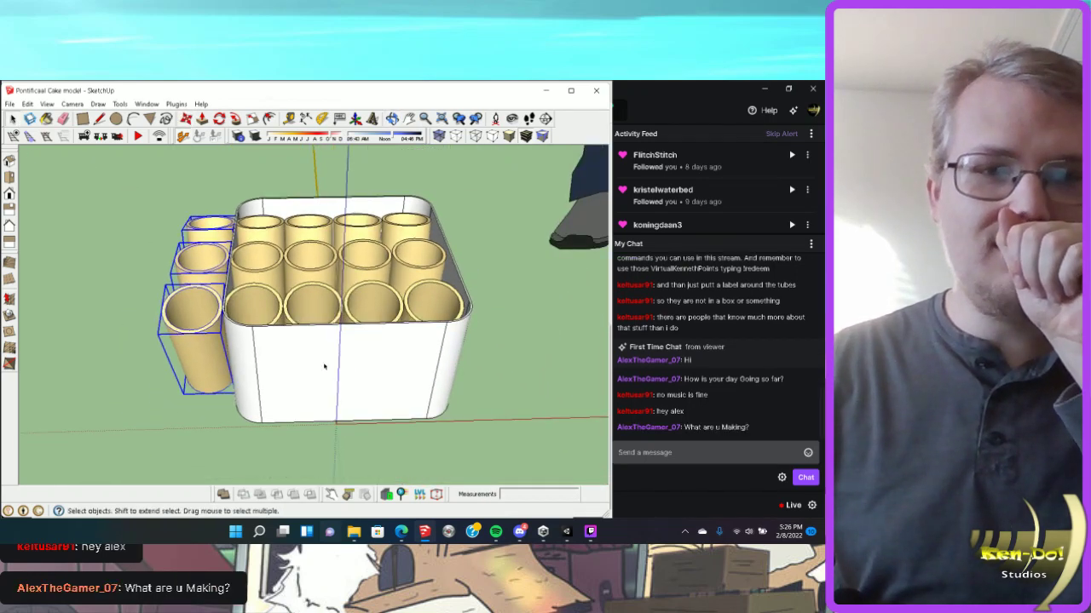
double_click(319, 368)
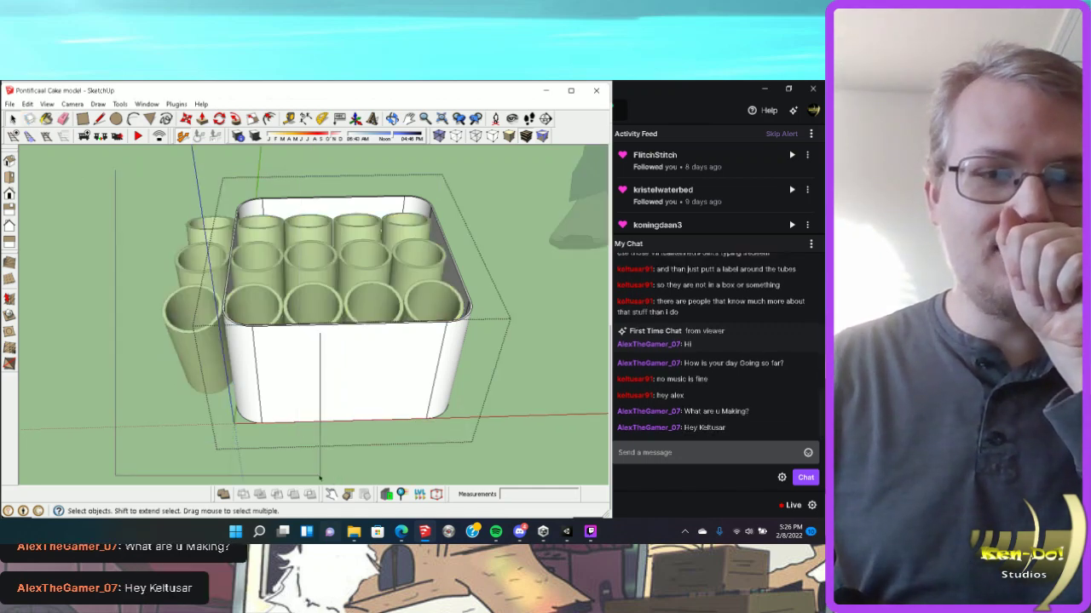
click(228, 255)
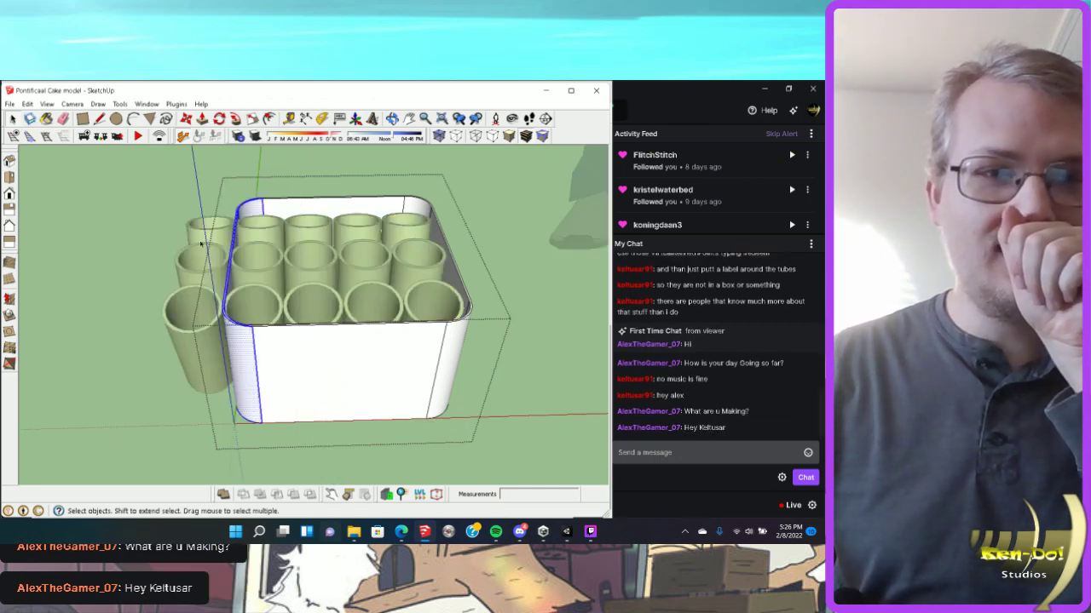
click(247, 396)
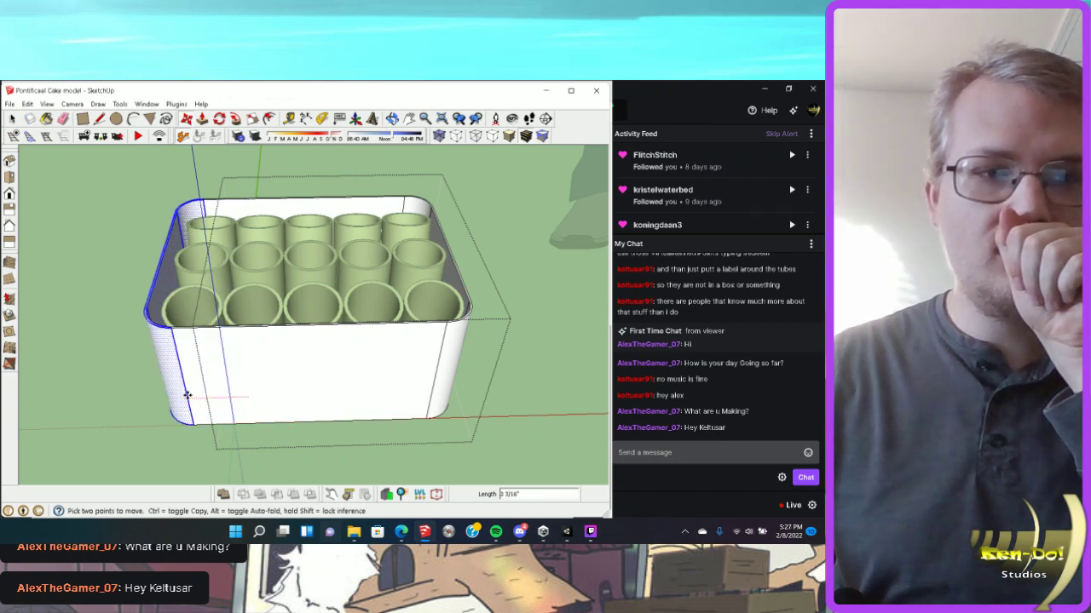
click(204, 443)
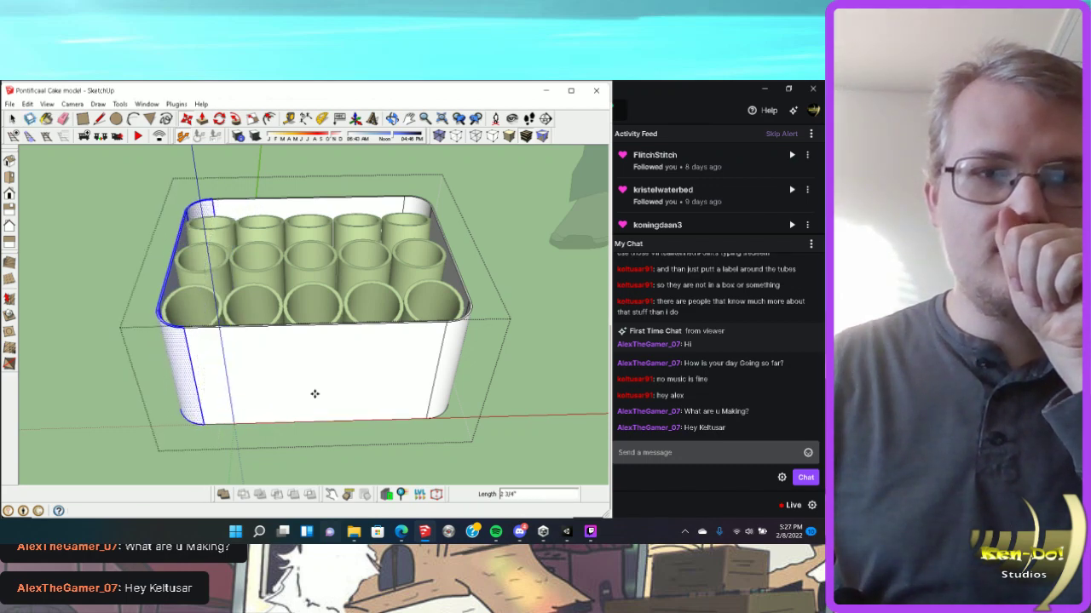
mouse_move(204, 443)
middle_down()
mouse_move(36, 403)
mouse_move(512, 340)
mouse_move(519, 377)
mouse_move(526, 301)
mouse_move(436, 342)
mouse_move(401, 324)
middle_up()
key(m)
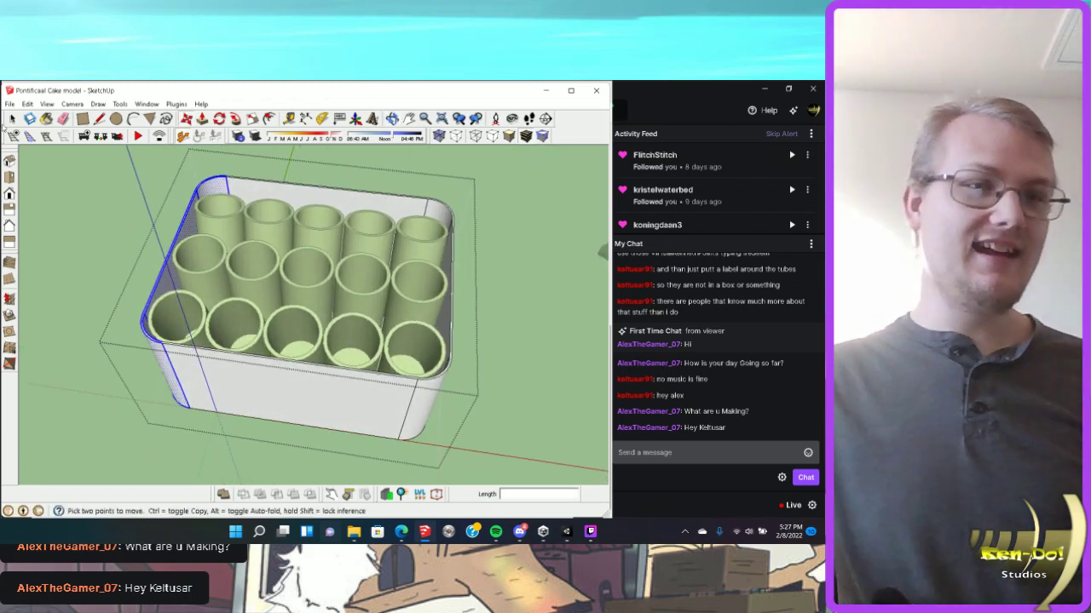
Close the box's group and save the model.
click(12, 119)
click(57, 236)
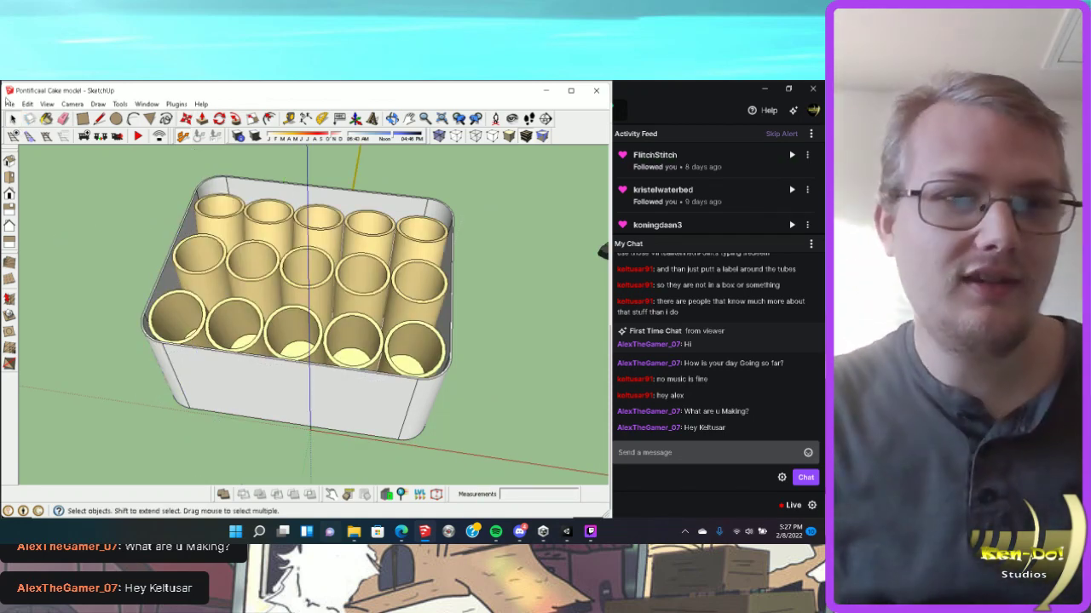
click(10, 104)
click(62, 179)
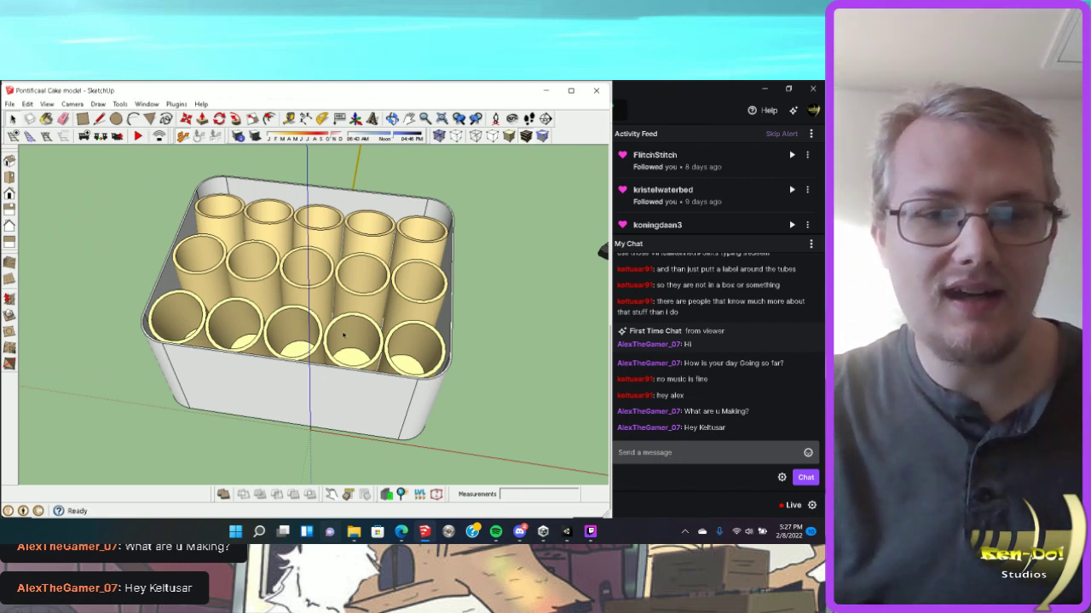
Delete the outer tubes of the second and fourth rows on both sides, correcting any wrongly deleted tube.
mouse_move(343, 335)
middle_down()
mouse_move(95, 312)
mouse_move(161, 290)
middle_up()
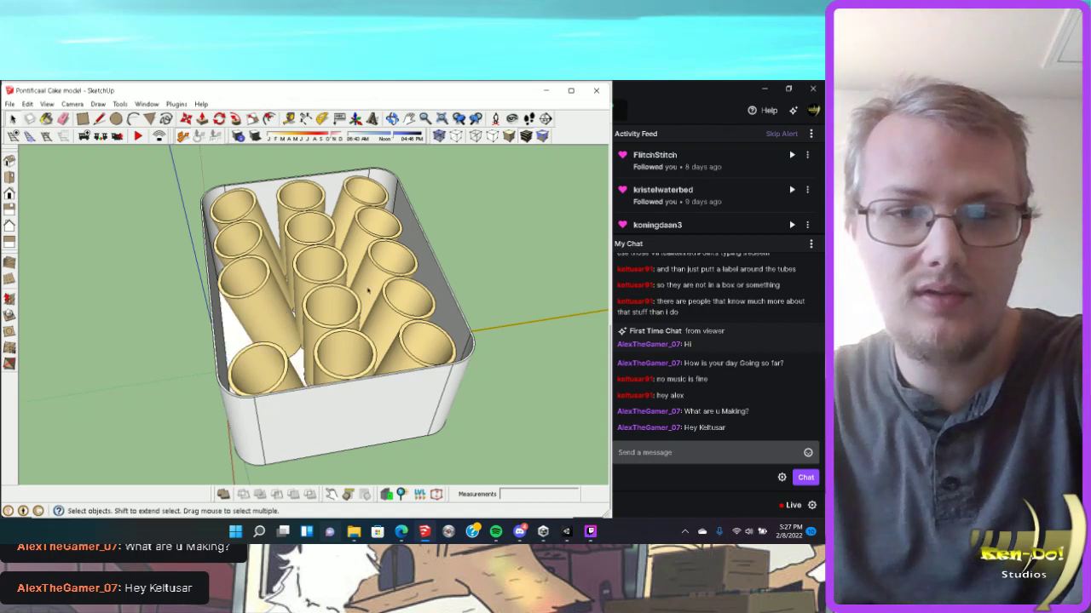
click(388, 292)
key(Delete)
click(375, 245)
key(Delete)
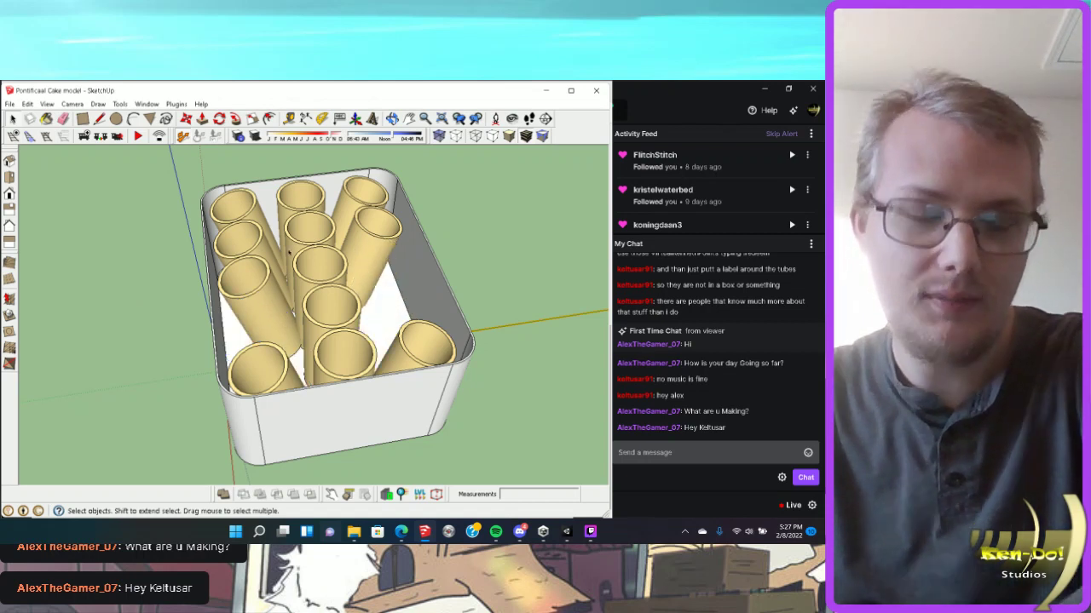
key(ctrl+z)
key(ctrl+z)
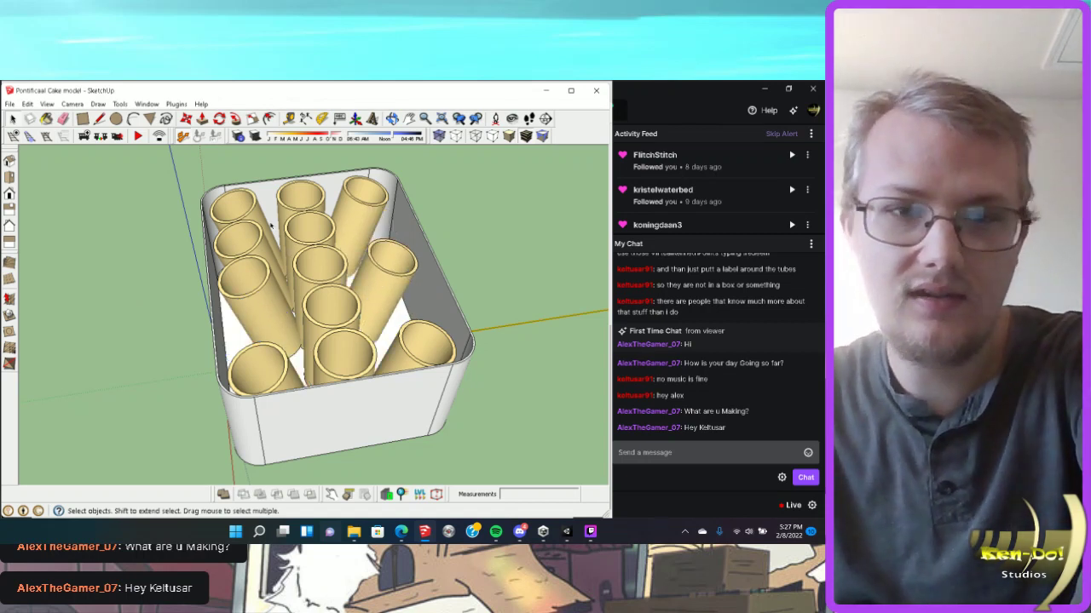
mouse_move(259, 235)
middle_down()
mouse_move(353, 328)
mouse_move(194, 138)
middle_up()
Copy the fourth row's remaining middle tube to one side, and copy that tube 5 1/8" across to the other side.
click(353, 328)
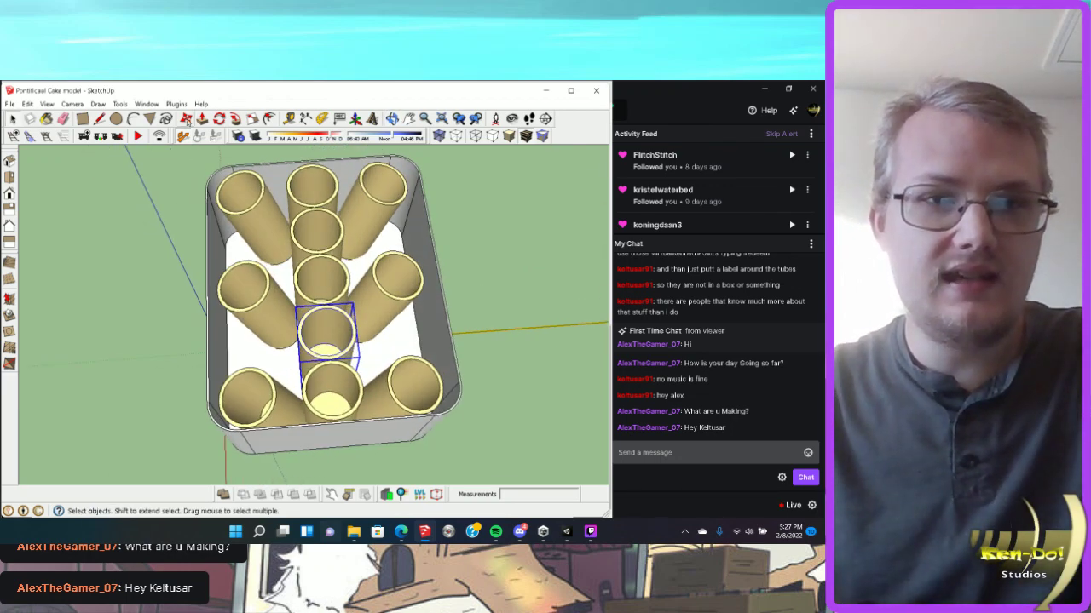
click(348, 332)
key(ctrl)
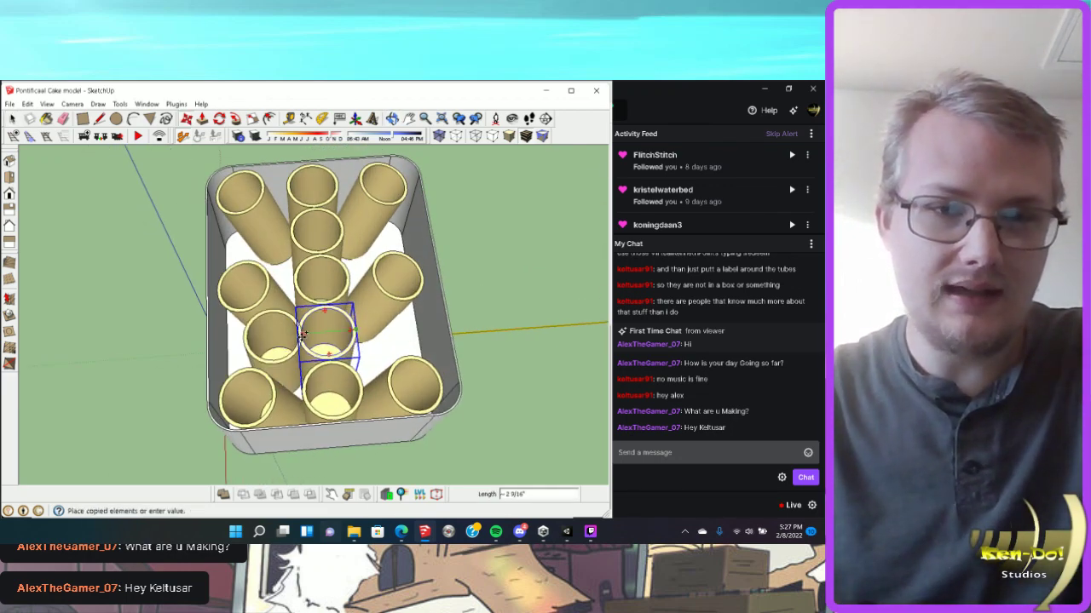
click(297, 335)
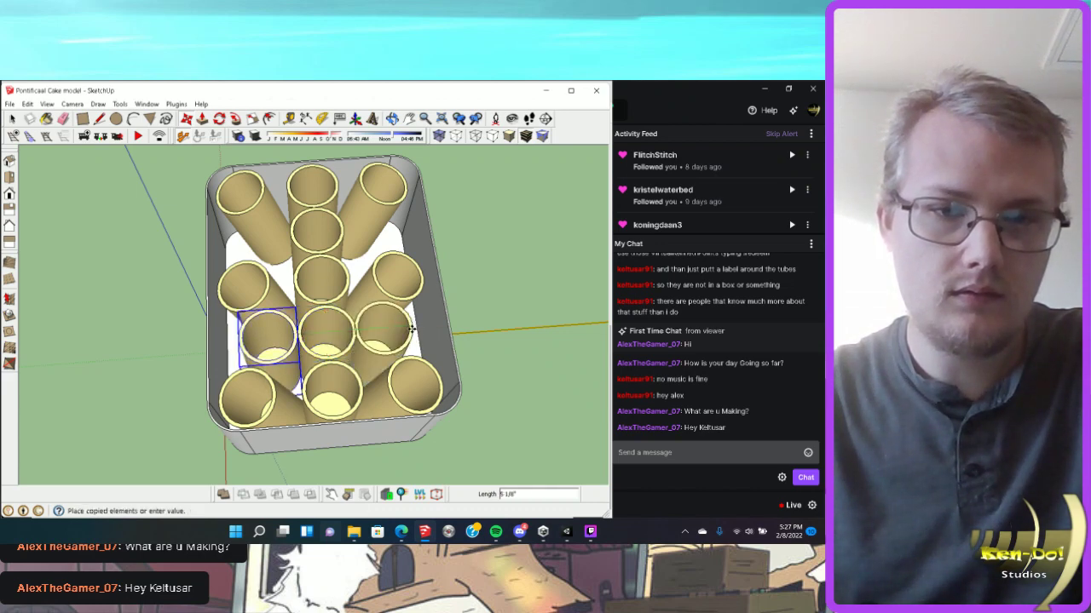
click(412, 328)
Shift the second copied tube 1/16" against the middle tube and copy it outward to make a row of four.
scroll(339, 314, up, 5)
click(332, 312)
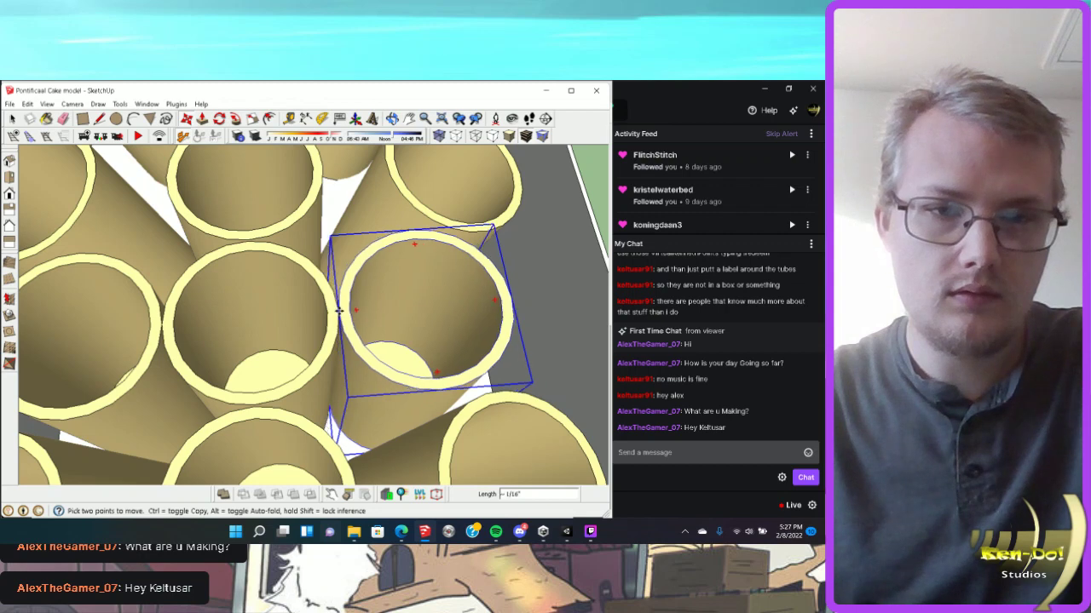
click(501, 309)
scroll(501, 308, down, 2)
scroll(501, 308, down, 3)
Select all four tubes of the new row and move them 1 5/16" sideways to fit between the box's long walls.
key(space)
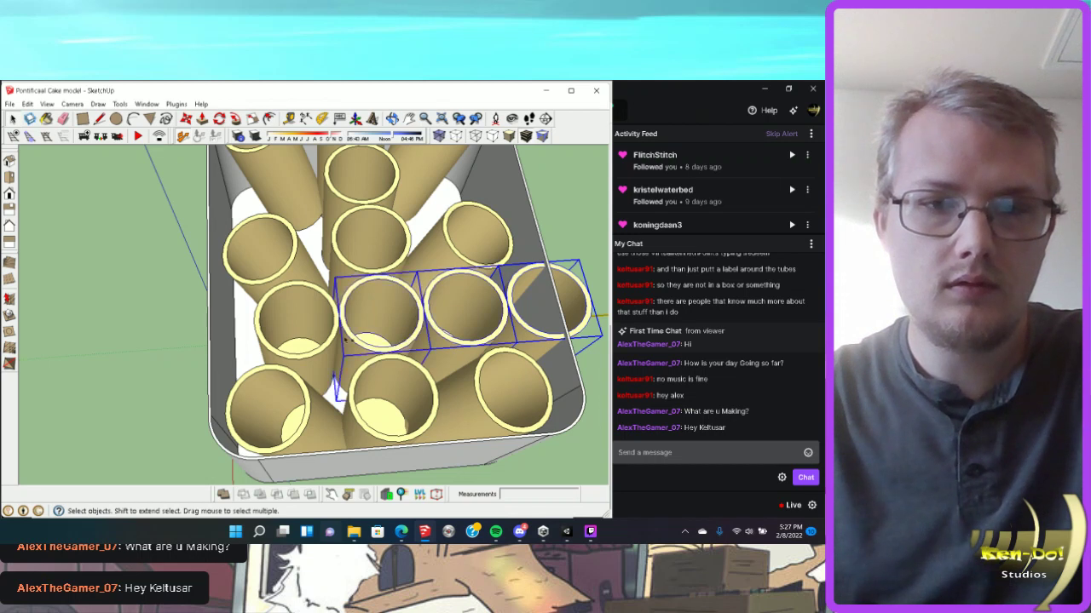
key(m)
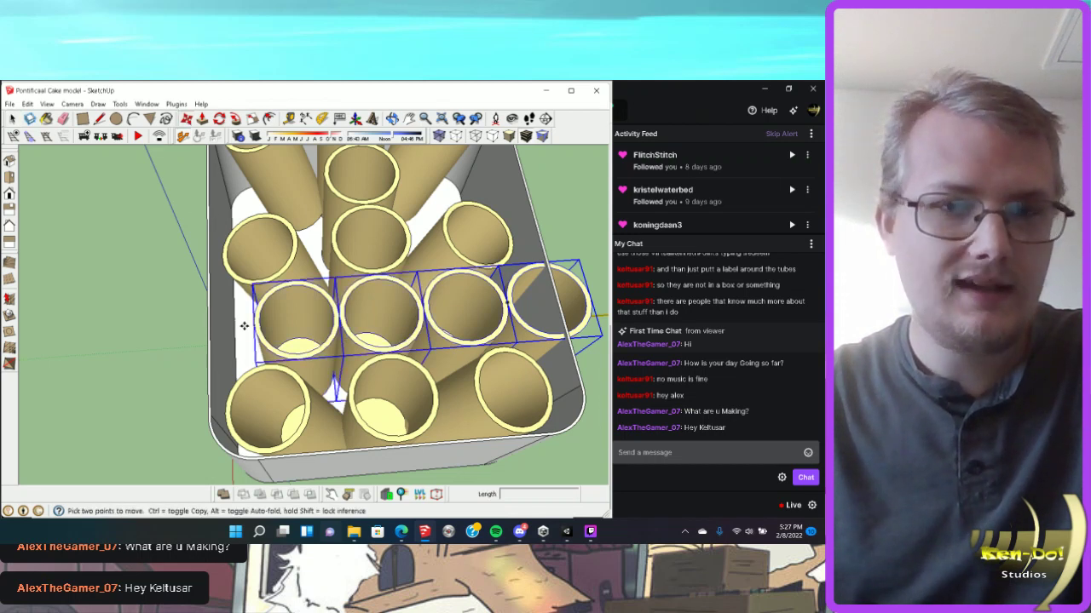
click(253, 324)
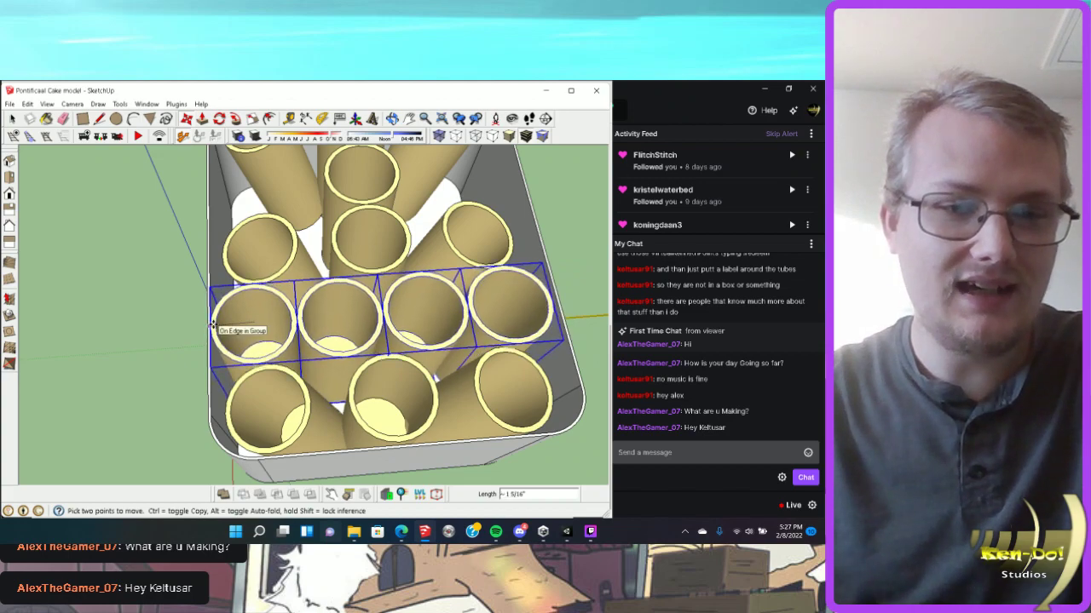
middle_drag(213, 324, 320, 342)
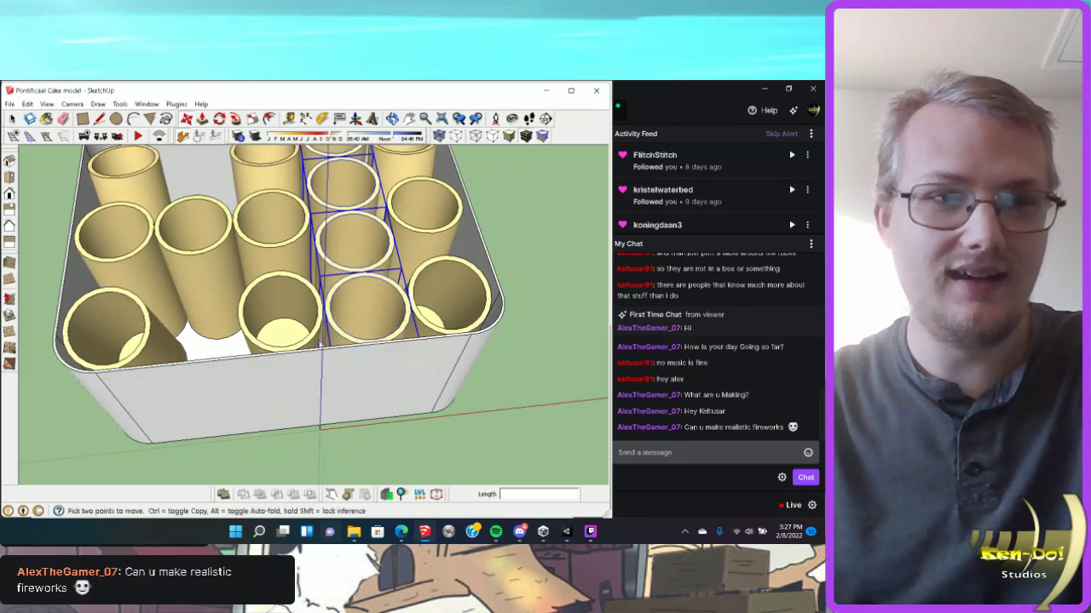
Delete the lone upright tube standing between the first and third rows.
key(space)
click(194, 235)
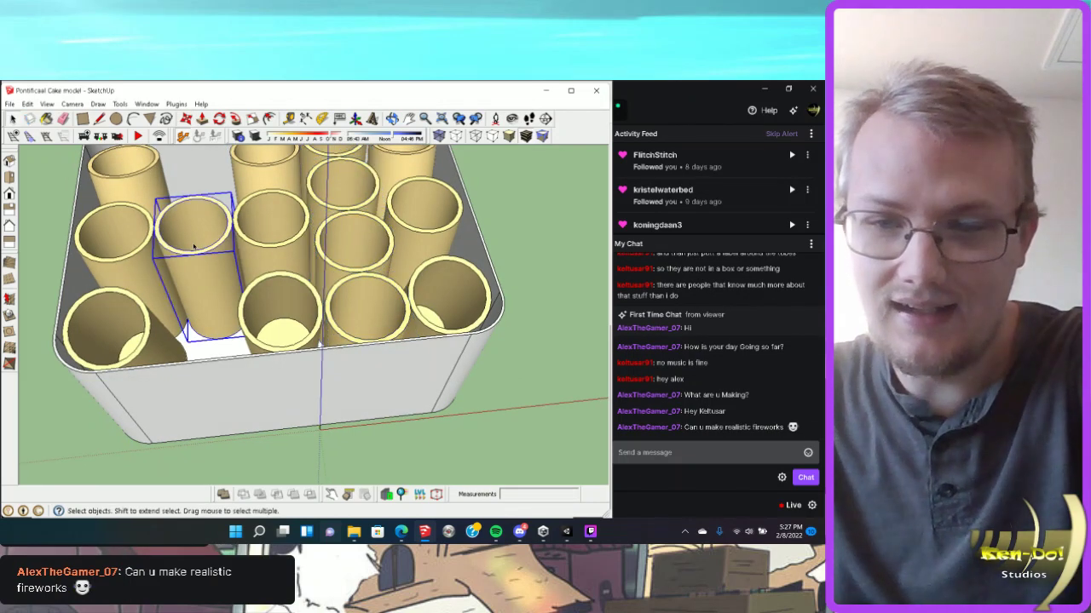
key(Delete)
middle_drag(194, 247, 194, 300)
middle_drag(341, 269, 419, 274)
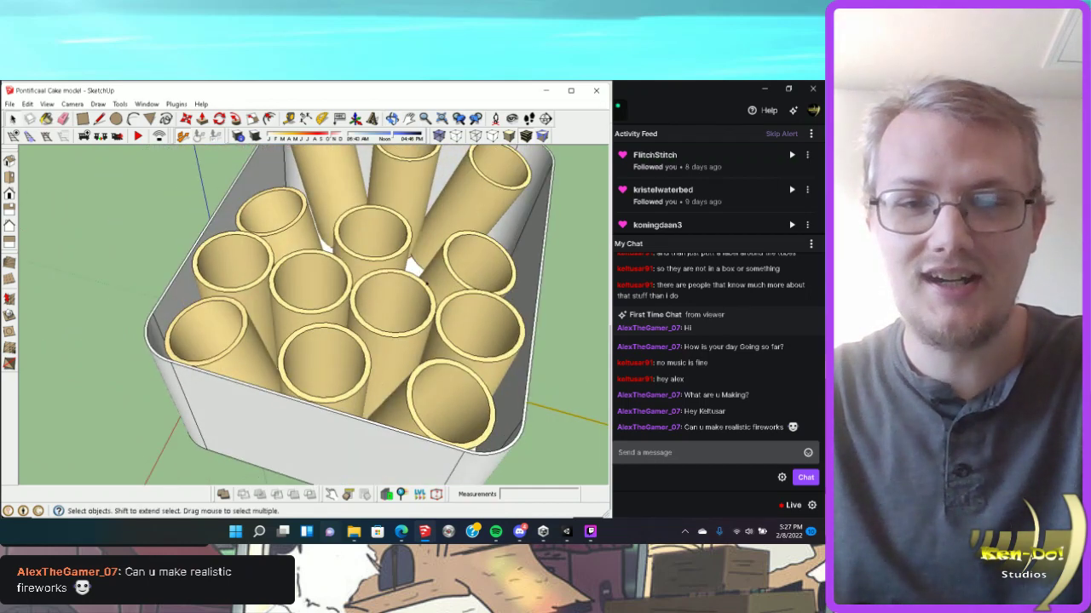
Copy the row of four tubes about 6" across into the empty gap between the rows of three, and shift the copied row by about 1/8".
click(444, 330)
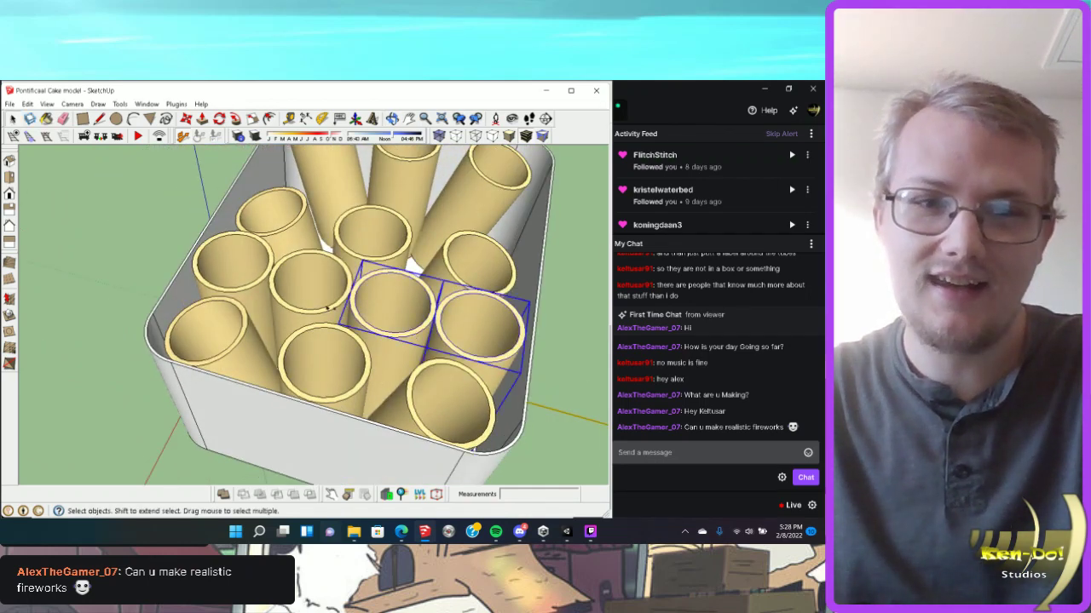
mouse_move(248, 291)
middle_down()
mouse_move(297, 243)
mouse_move(345, 239)
middle_up()
key(m)
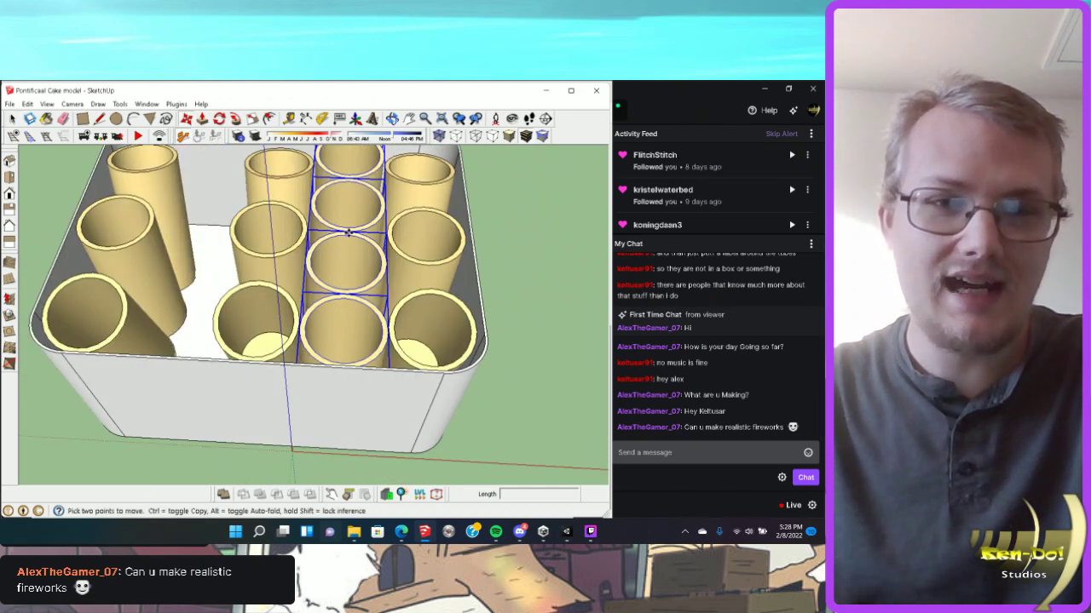
middle_drag(378, 350, 343, 310)
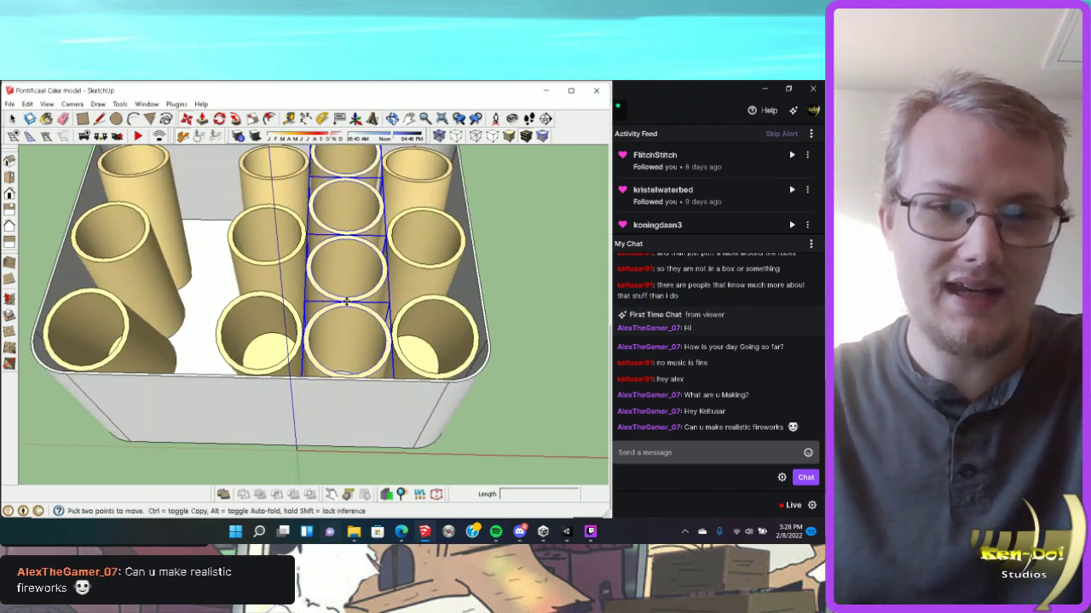
key(ctrl)
click(315, 294)
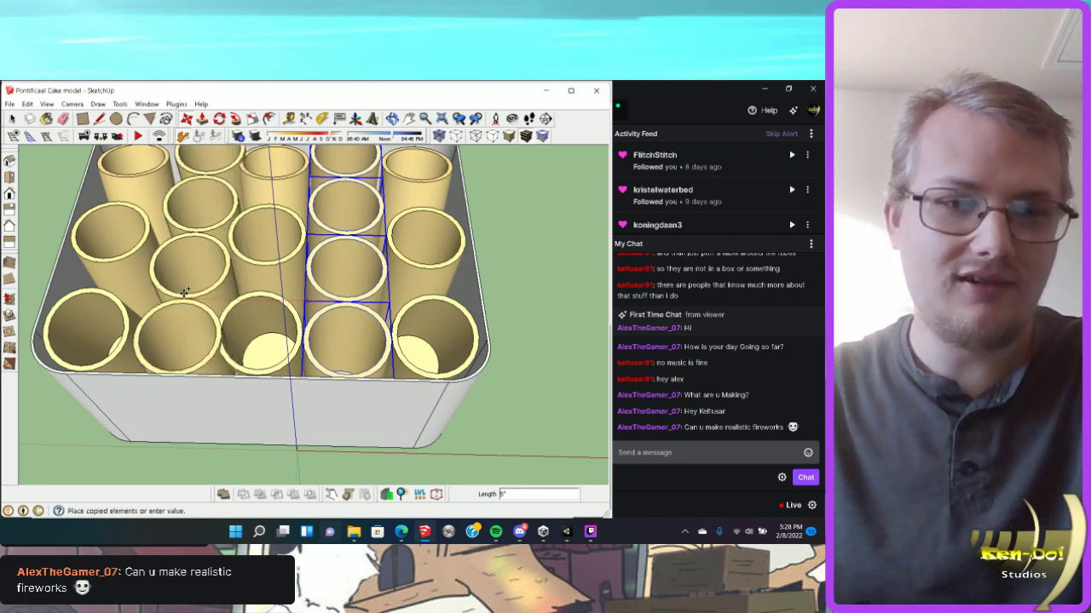
click(185, 296)
middle_drag(186, 295, 202, 351)
click(188, 328)
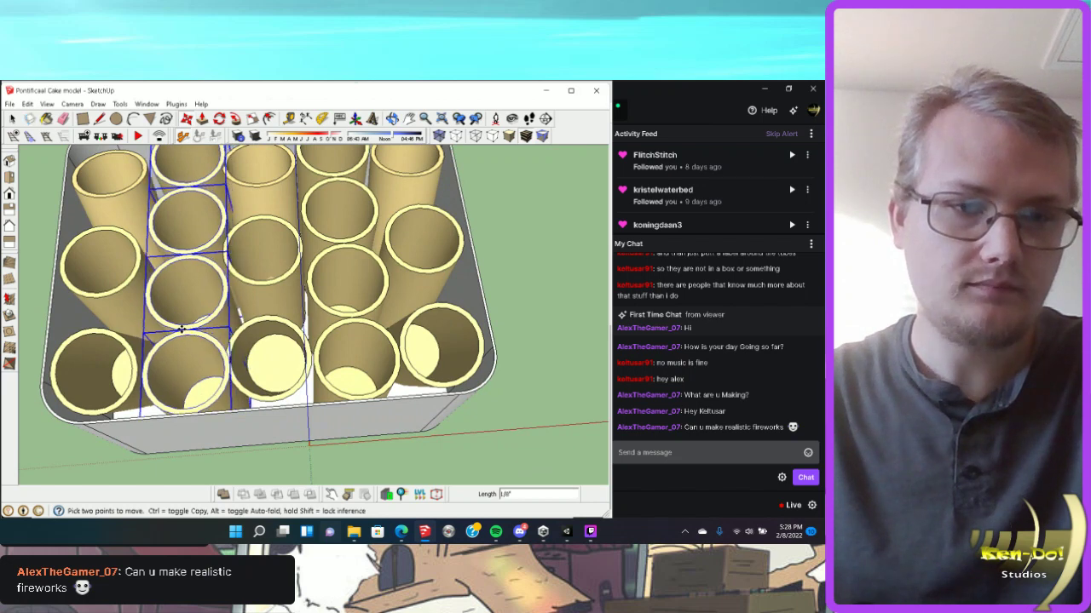
middle_drag(234, 308, 170, 307)
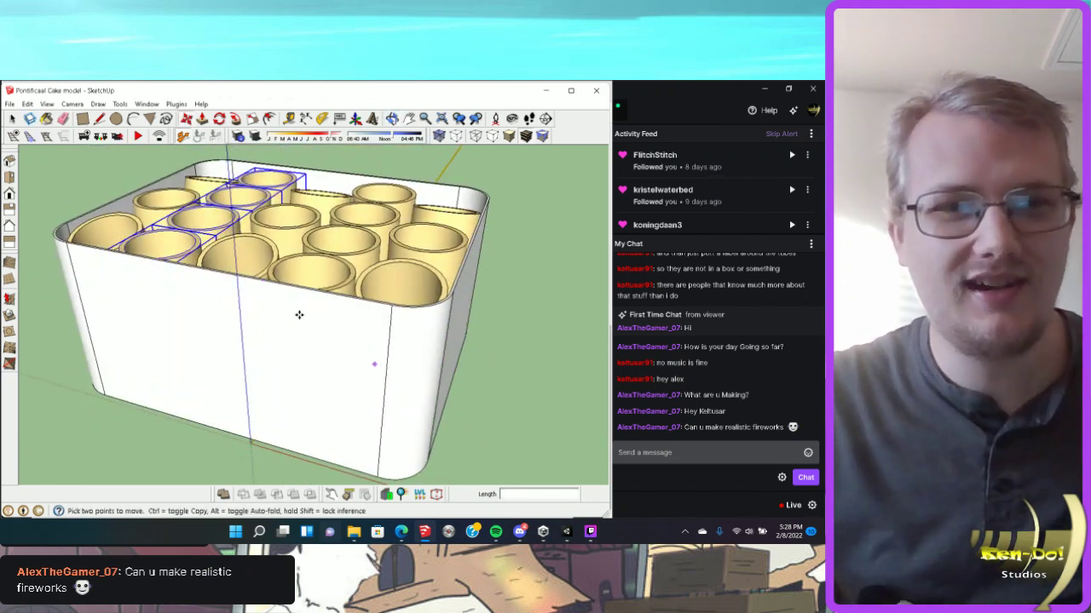
Deselect the copied tubes and save the model.
key(space)
key(ctrl+t)
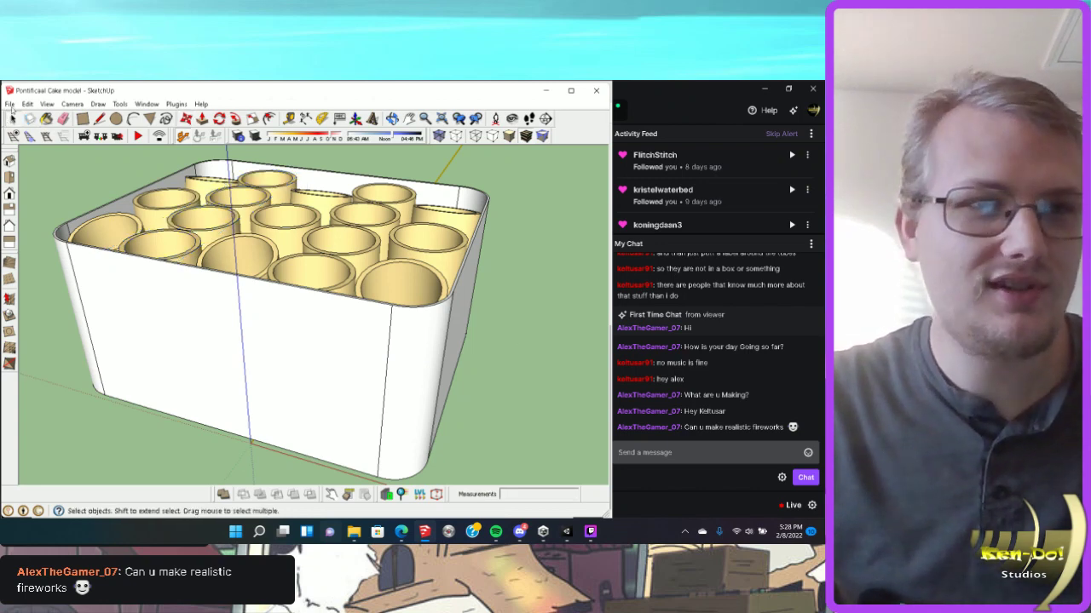
click(10, 104)
click(39, 147)
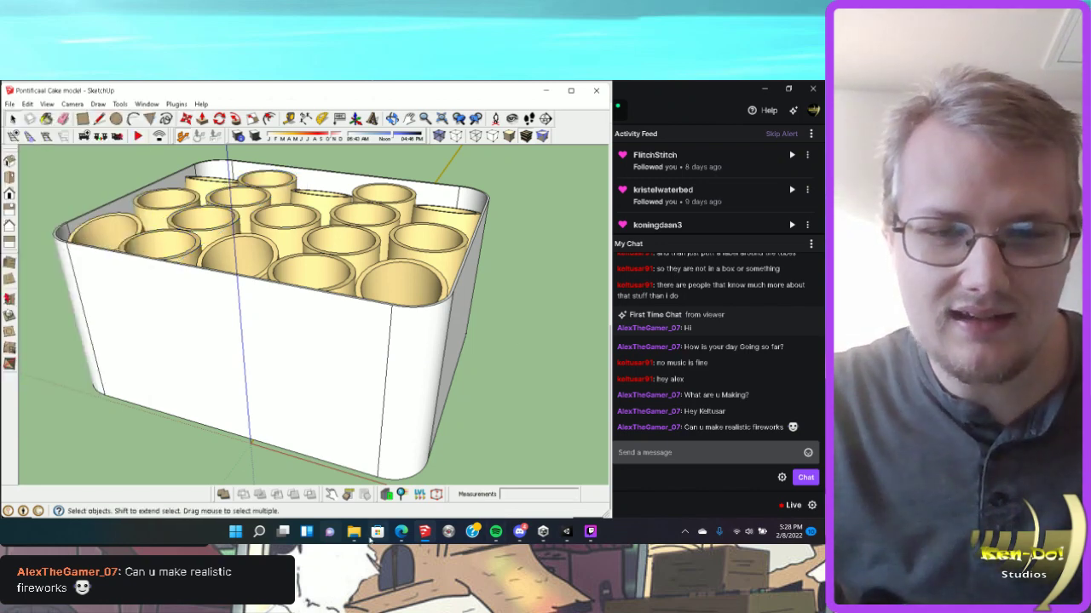
Switch to the browser to examine the Pontificaal cake's specifications and product photo, and return to SketchUp.
mouse_move(400, 535)
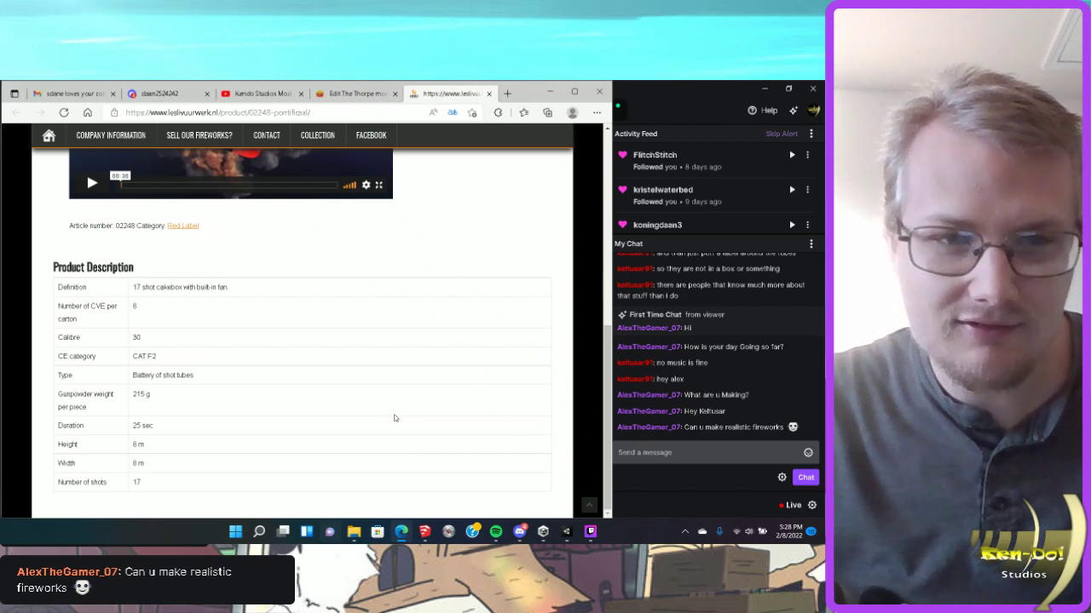
scroll(394, 419, up, 3)
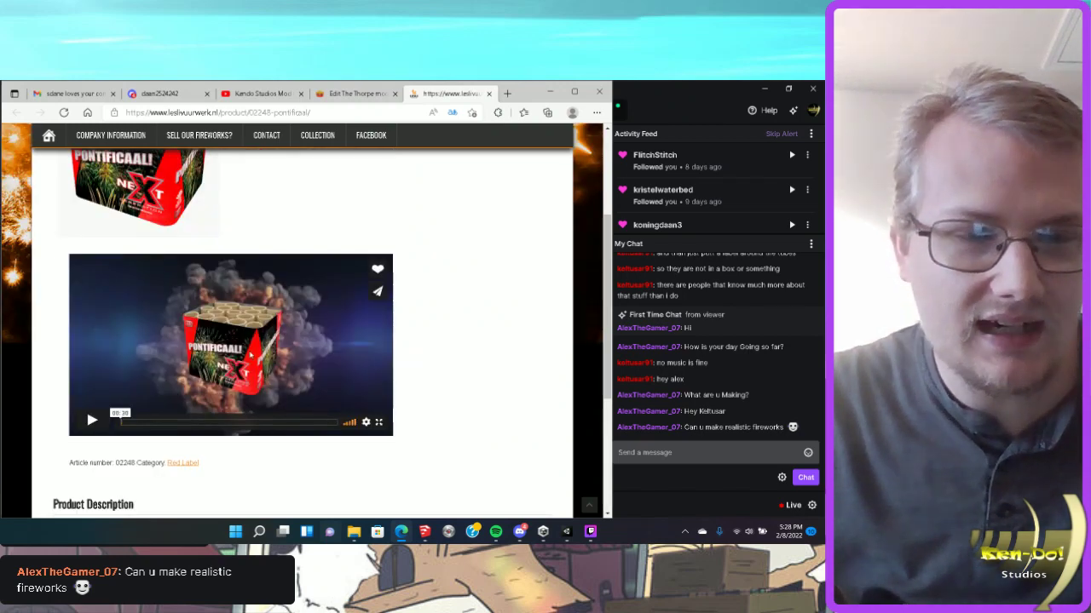
scroll(303, 321, up, 3)
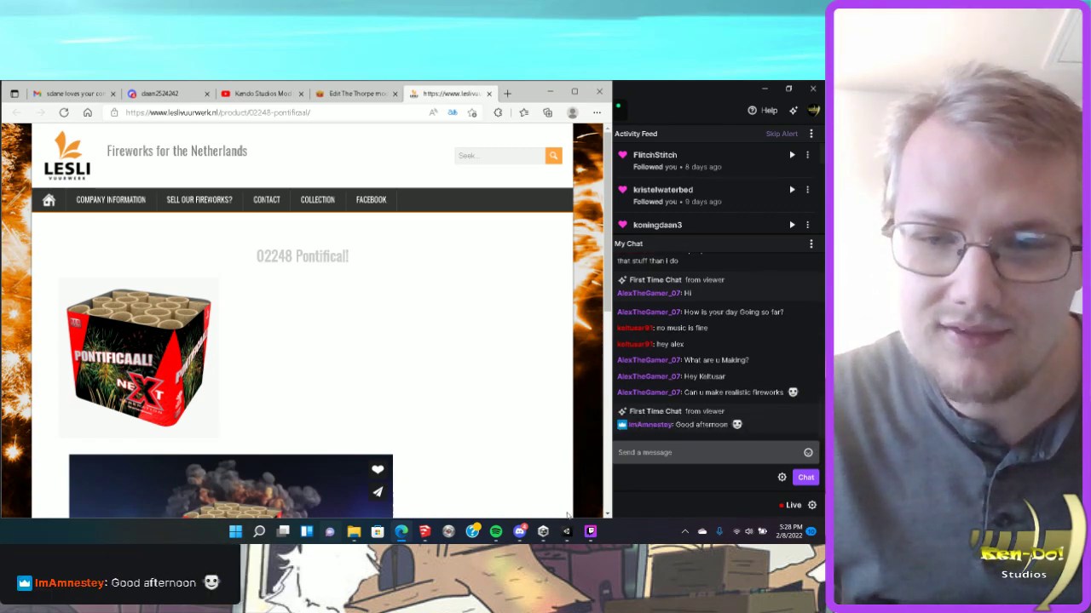
click(424, 531)
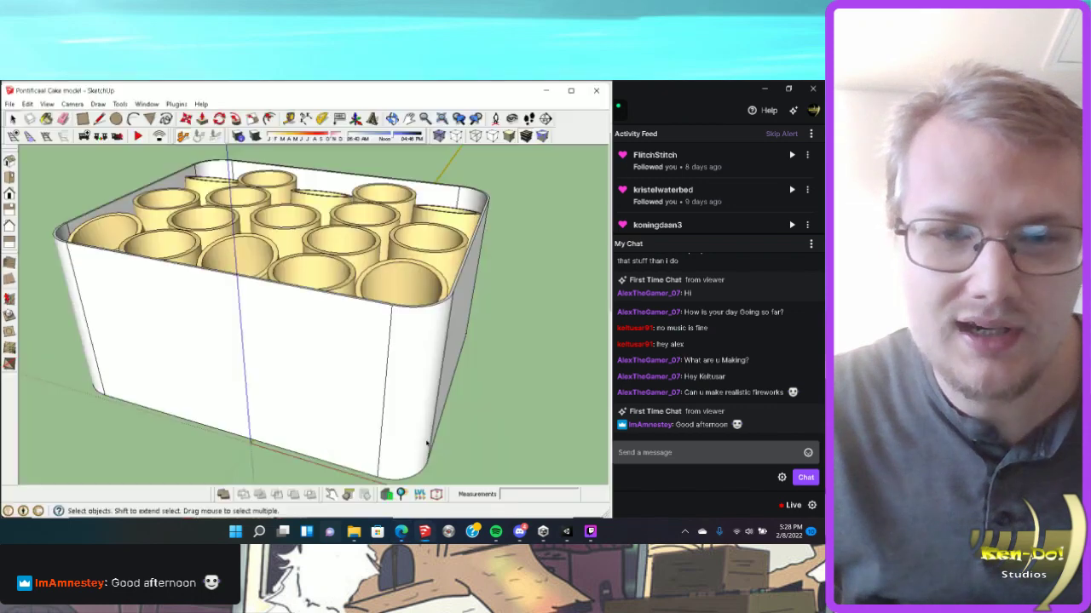
click(149, 120)
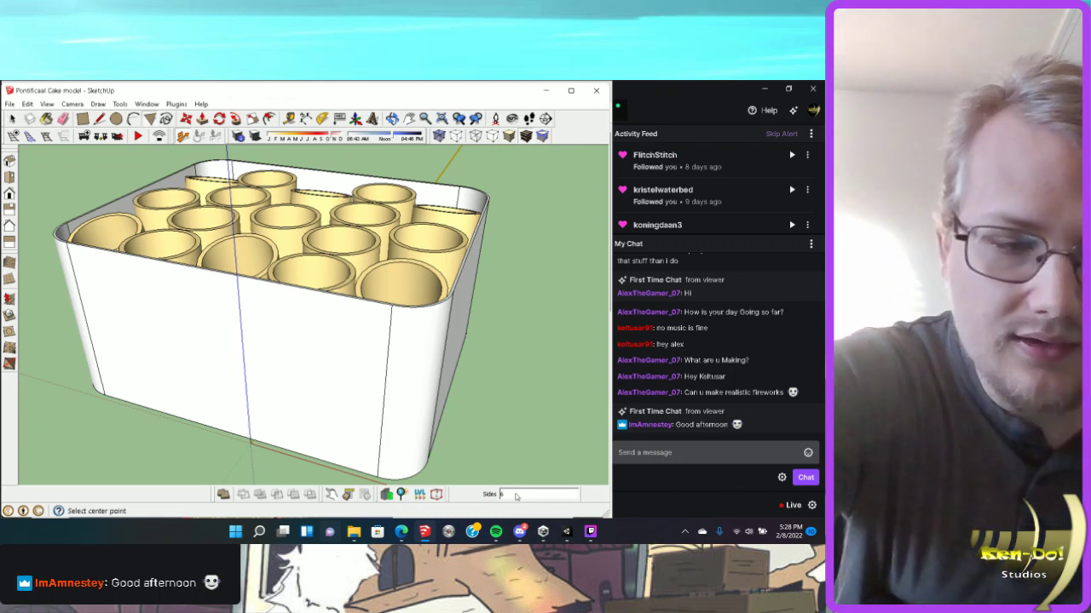
text(8)
key(Return)
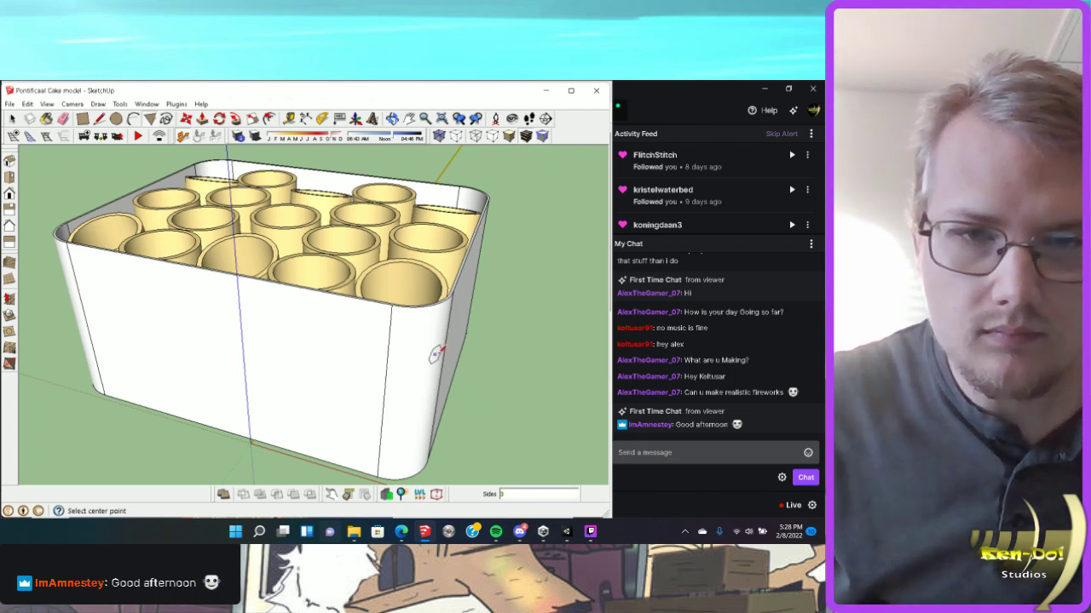
click(499, 361)
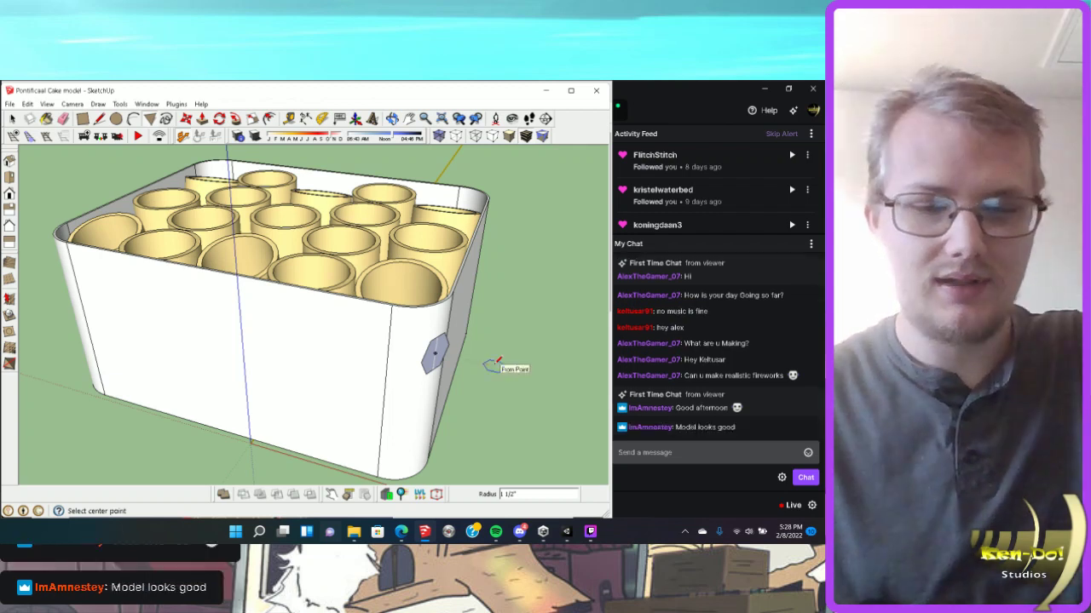
key(ctrl+z)
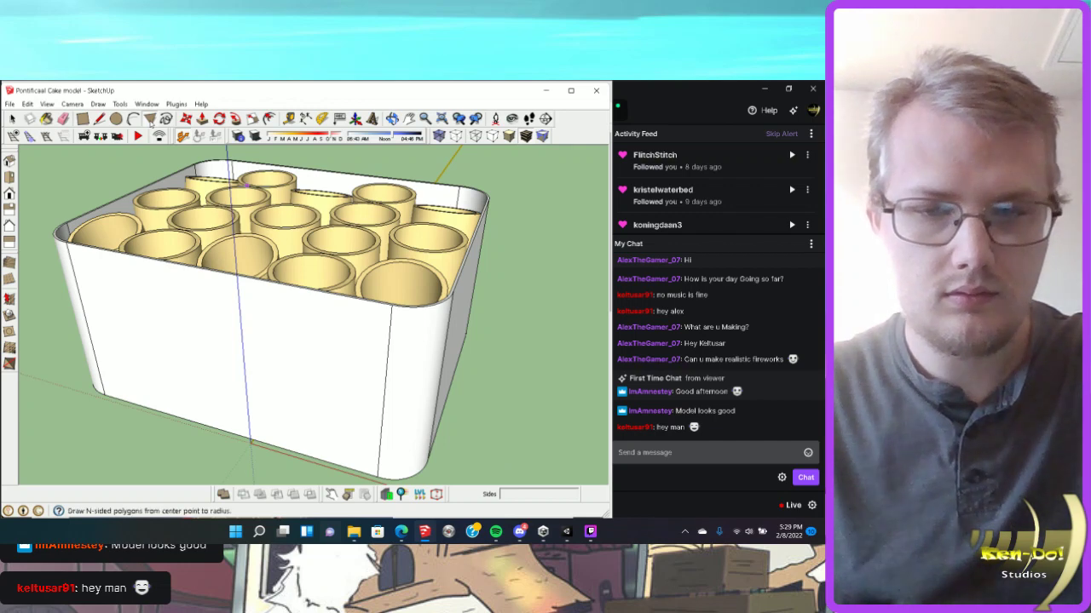
Select the outer box and turn on the display of hidden geometry to reveal the facets of its rounded corners.
click(150, 119)
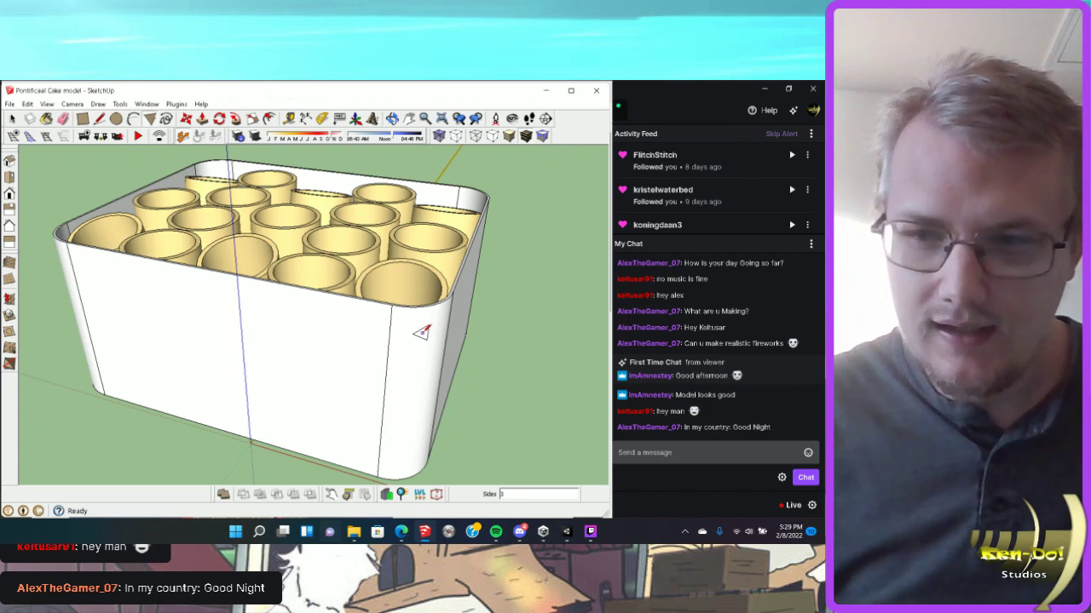
middle_drag(418, 335, 340, 298)
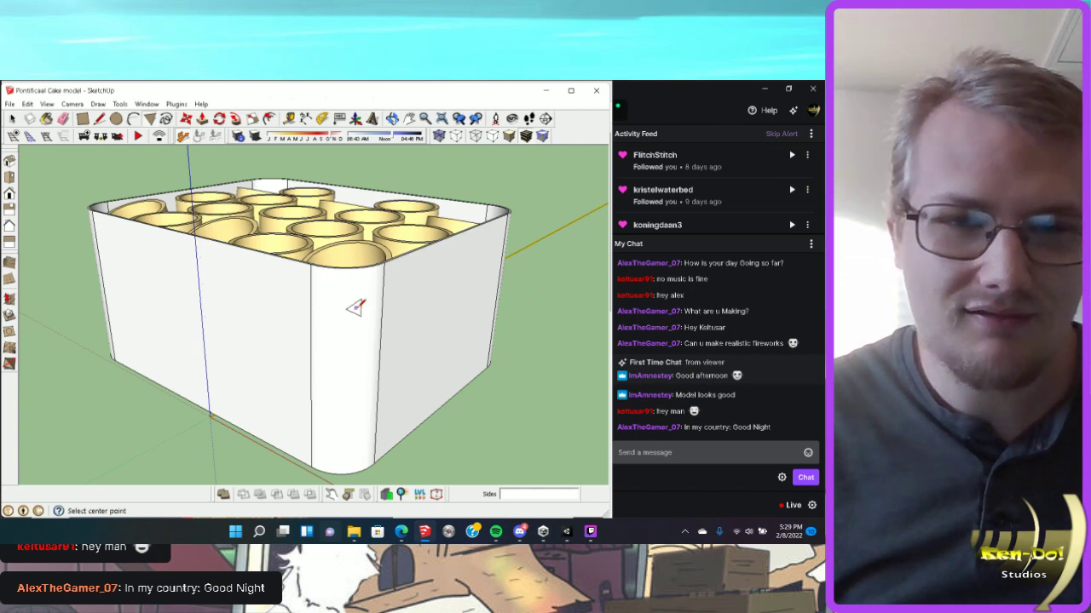
click(12, 119)
click(275, 338)
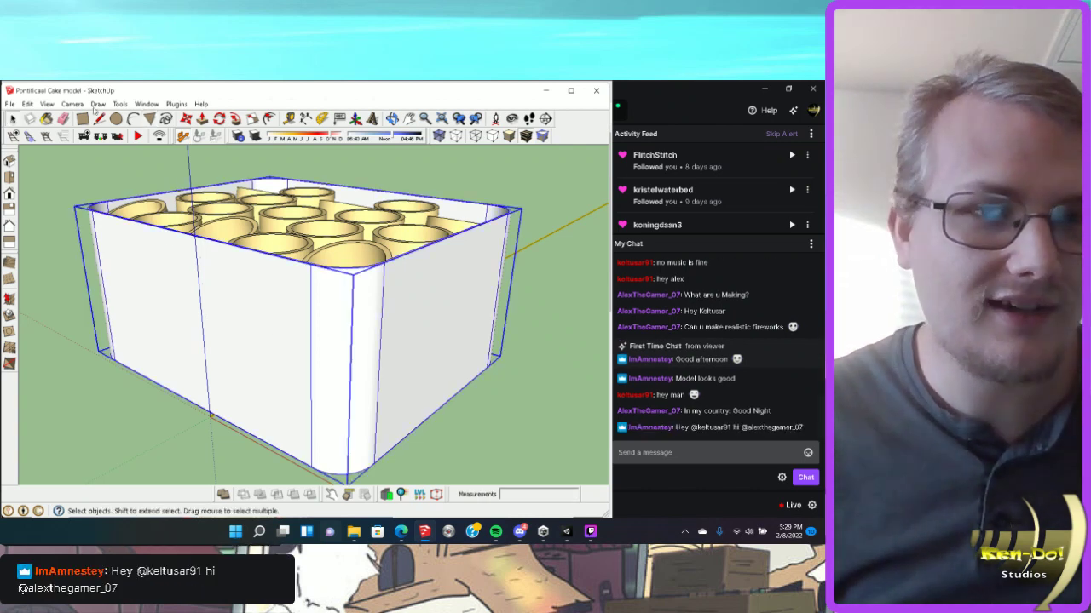
click(150, 120)
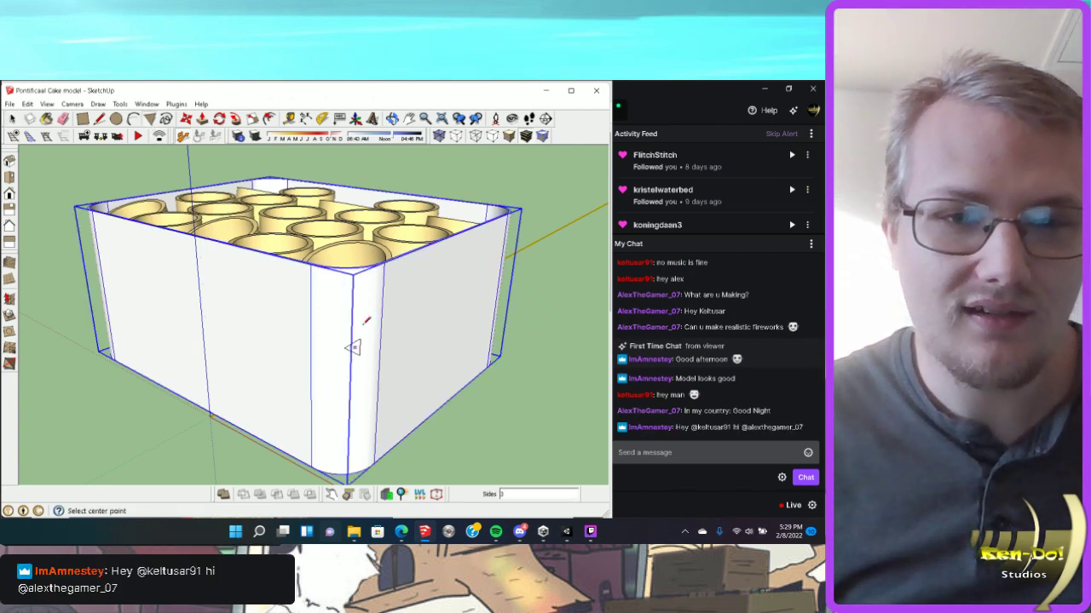
click(46, 104)
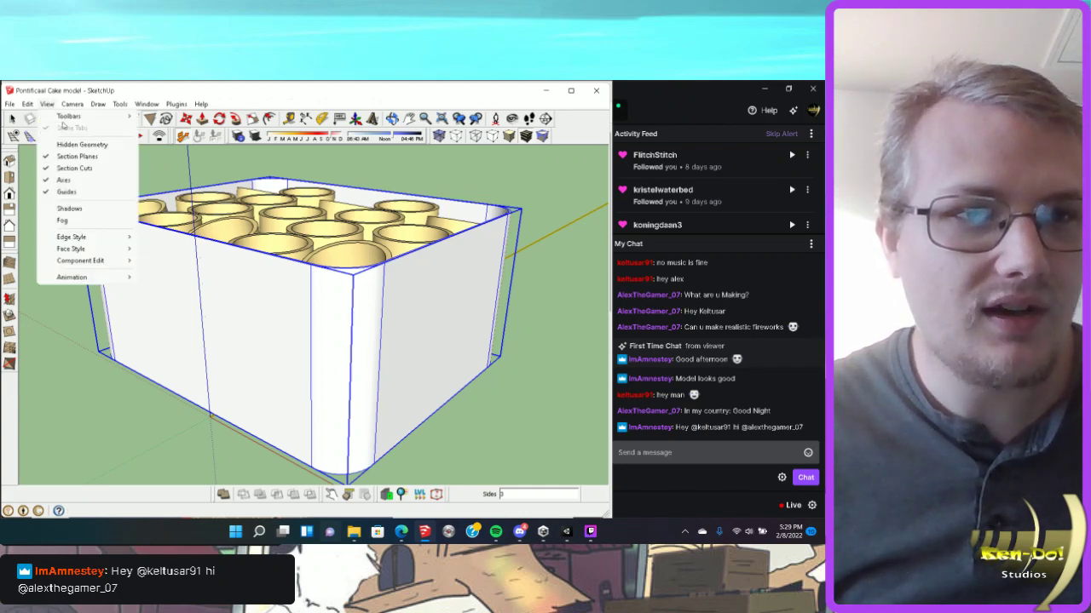
click(68, 145)
Draw a three-sided polygon with a radius of about 1 1/16" on the box's front rounded corner, its apex pointing to the upper rim.
scroll(338, 300, up, 3)
mouse_move(339, 300)
middle_down()
mouse_move(317, 394)
mouse_move(327, 301)
mouse_move(333, 309)
middle_up()
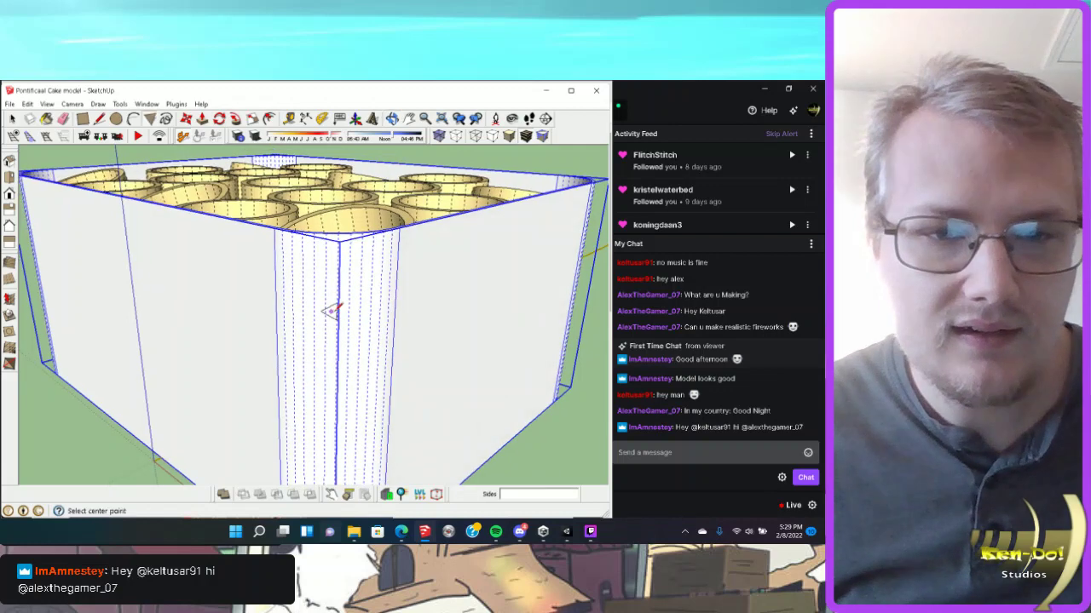
click(337, 311)
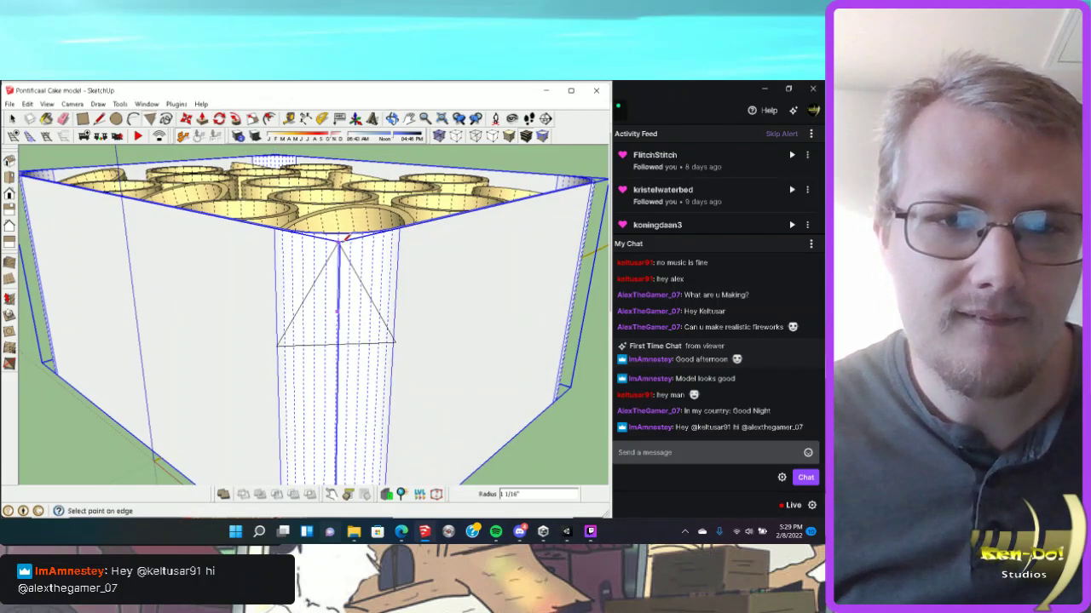
click(339, 241)
middle_drag(339, 241, 353, 289)
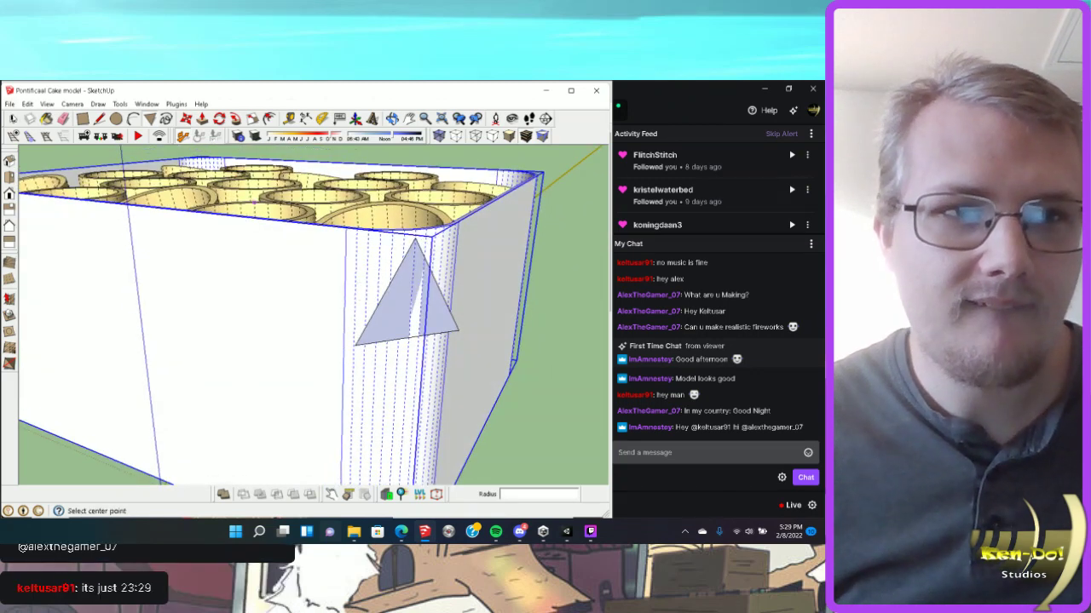
Select the whole triangle drawn at the box's rounded corner.
key(space)
scroll(312, 250, down, 4)
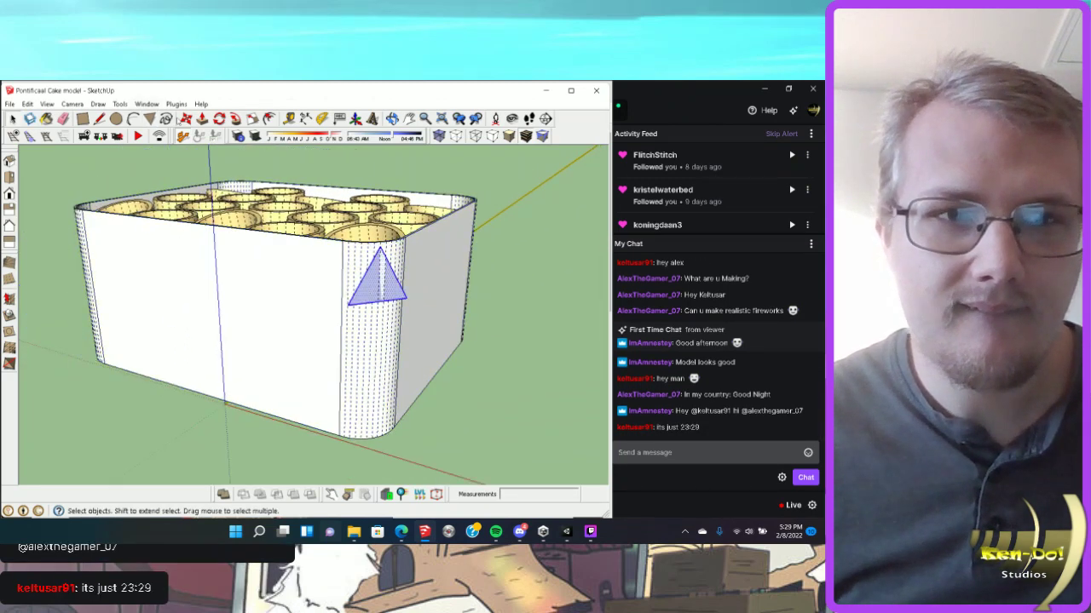
middle_drag(388, 283, 366, 274)
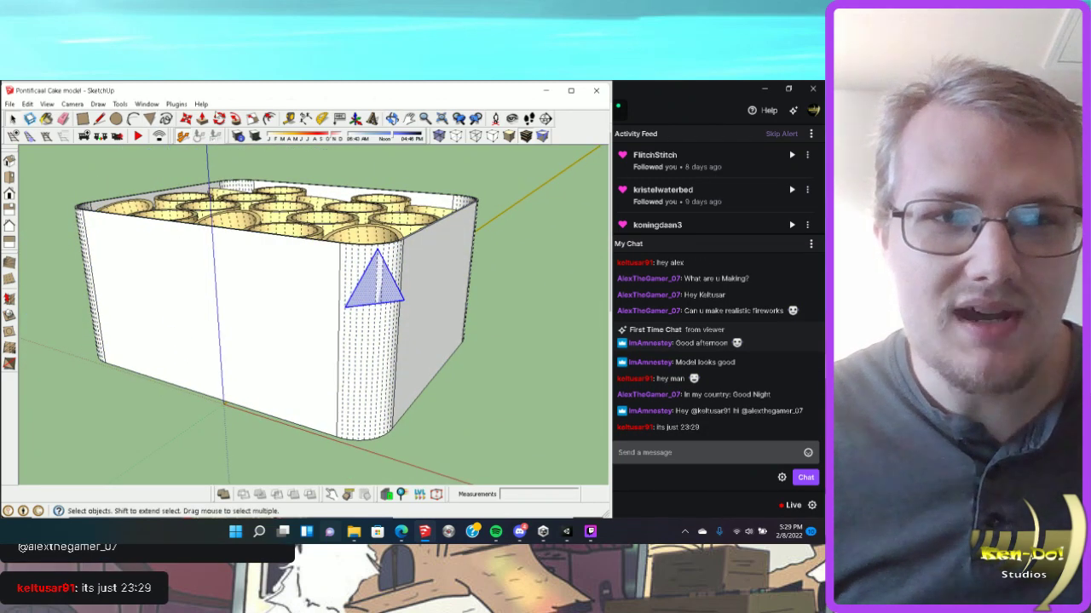
click(219, 118)
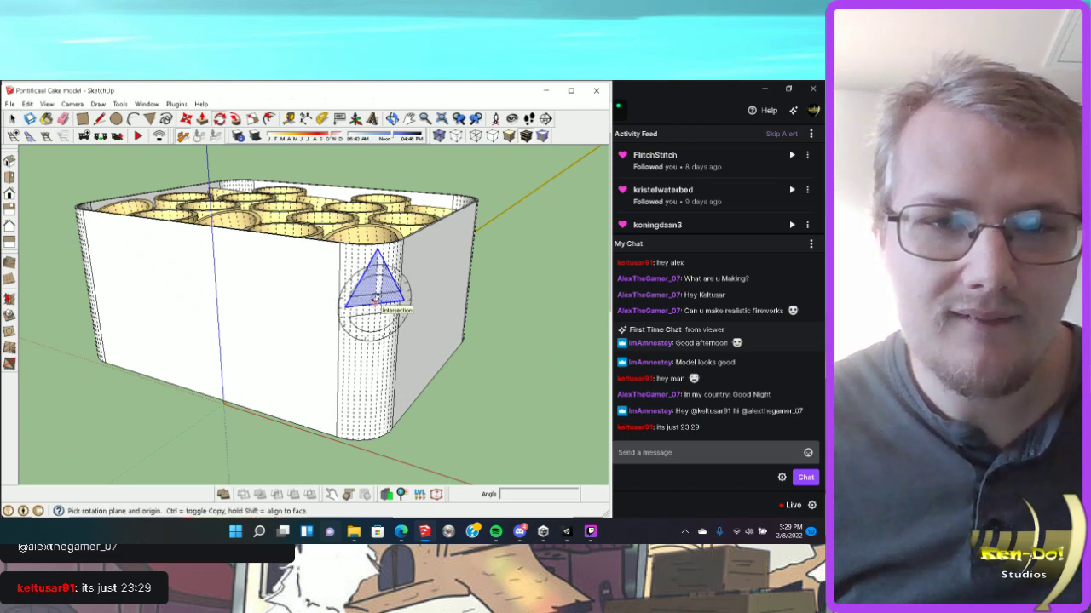
drag(379, 247, 398, 294)
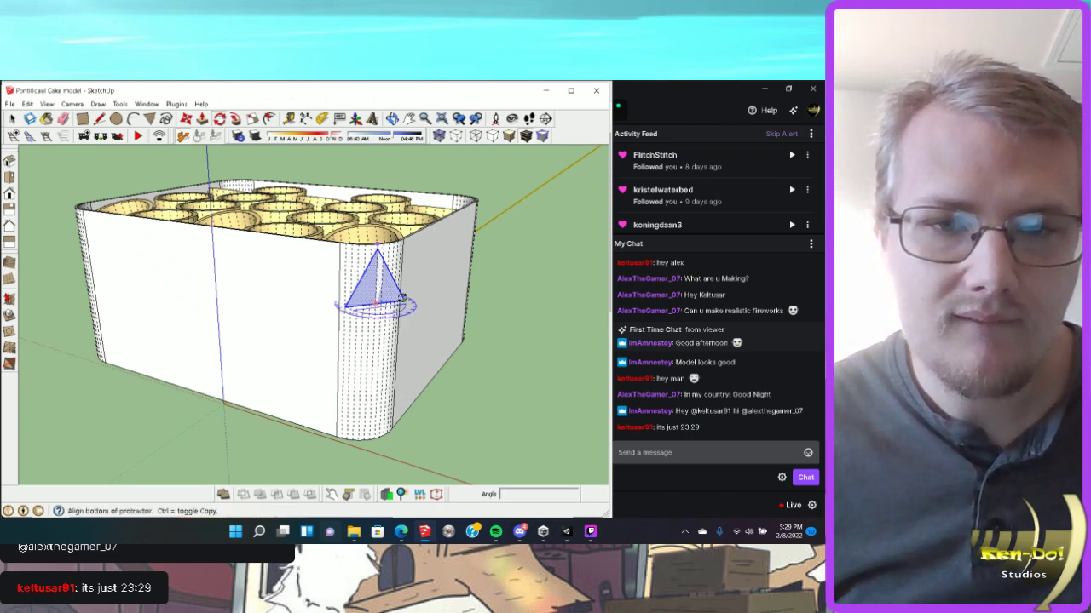
scroll(402, 296, up, 6)
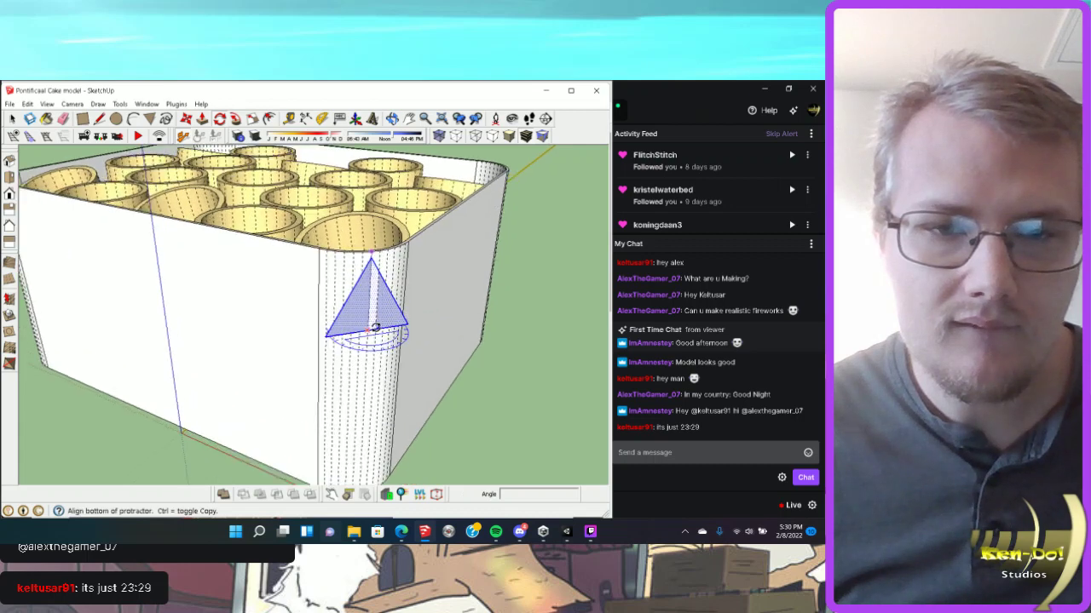
click(374, 330)
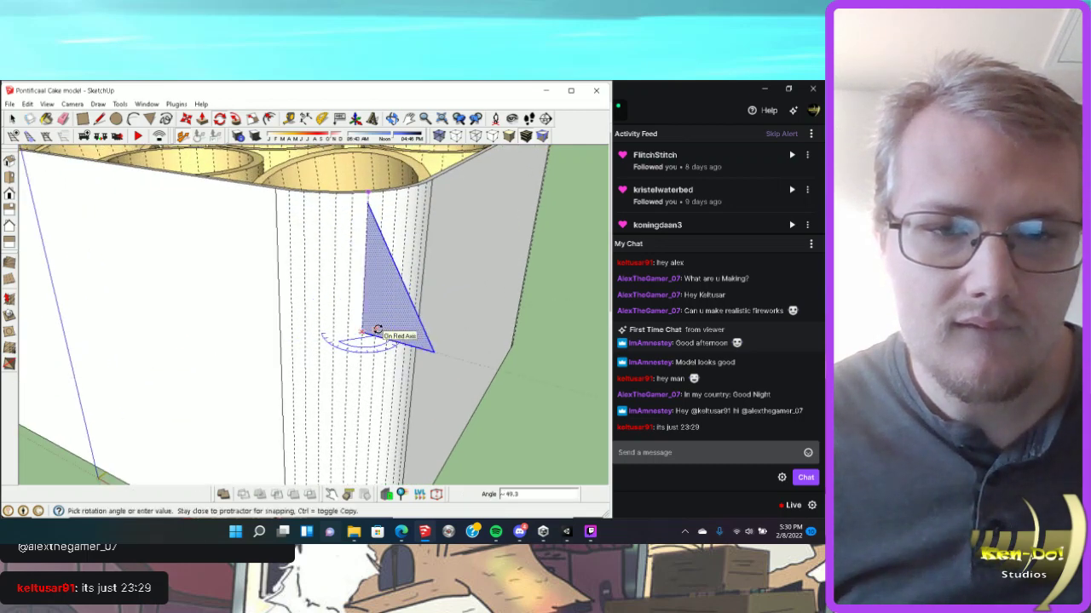
key(Escape)
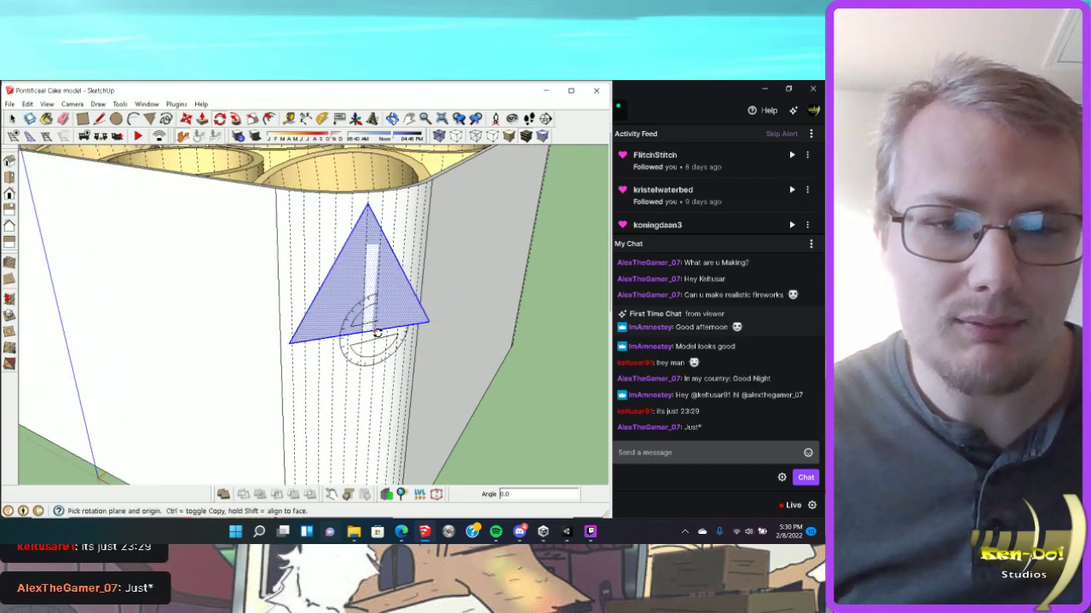
click(376, 332)
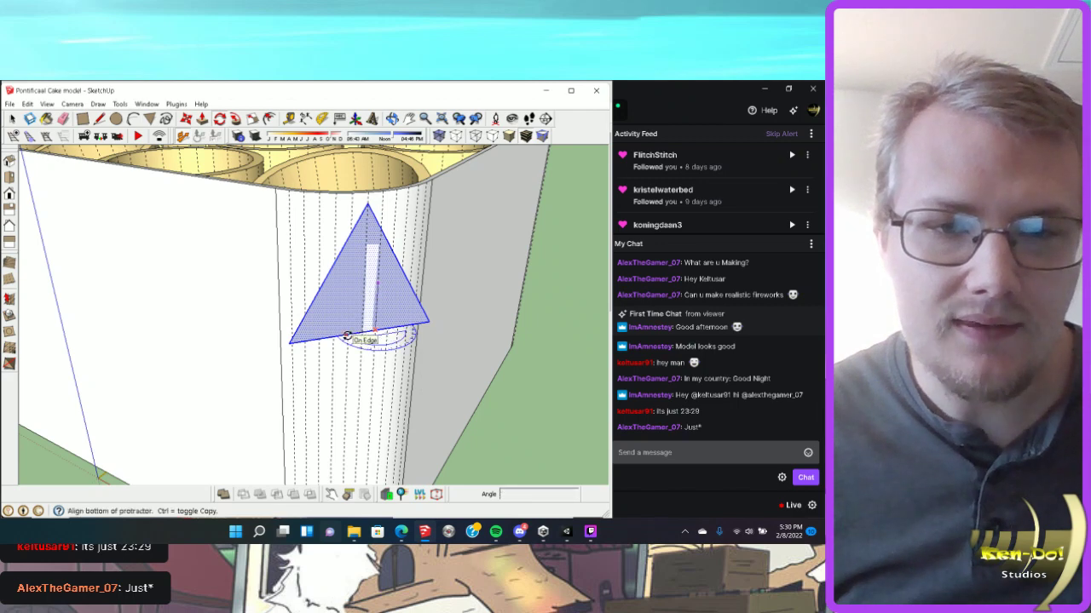
click(347, 336)
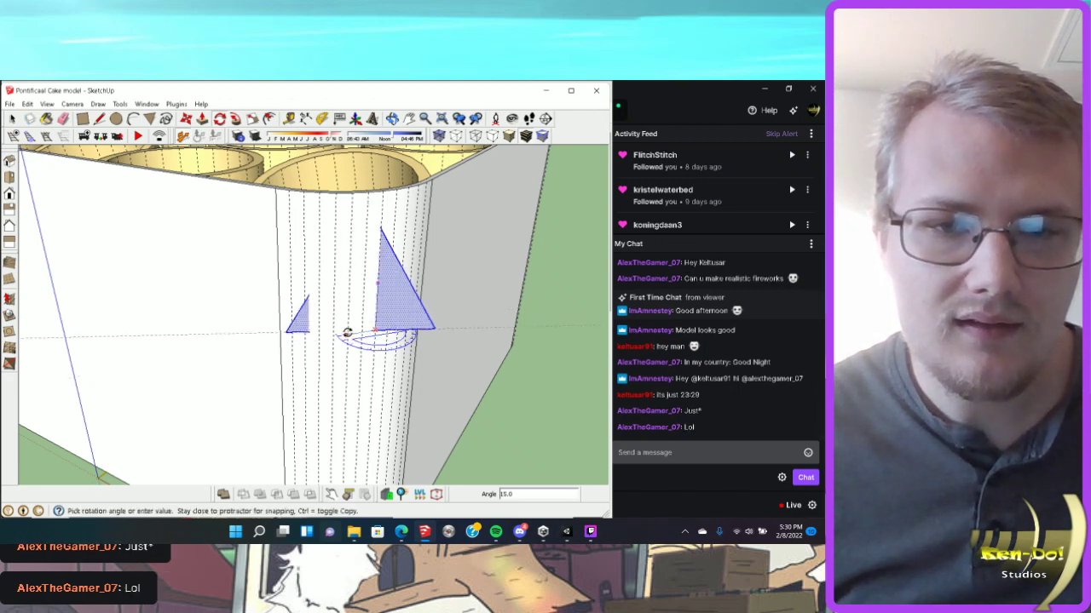
click(382, 328)
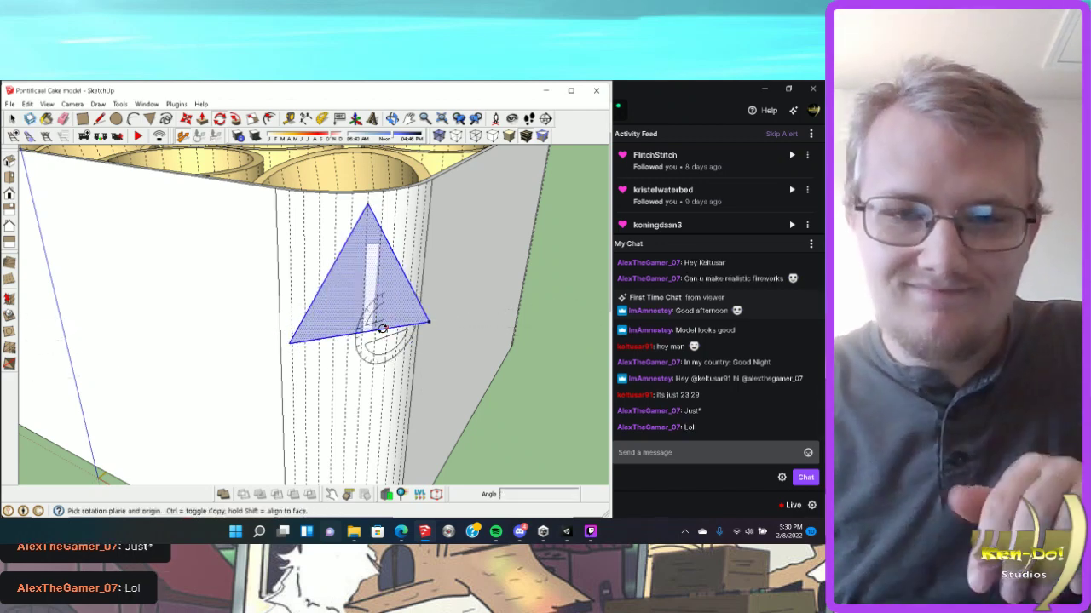
Rotate the triangle about 4 degrees around a vertical axis through its base so it sits squarely across the box's rounded corner.
click(379, 335)
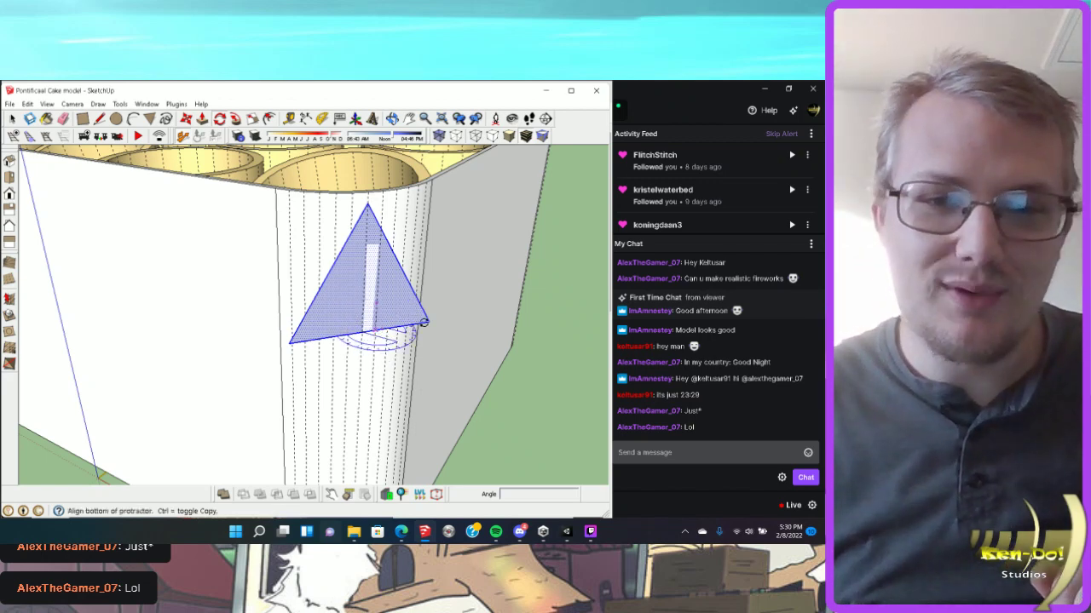
scroll(367, 331, up, 6)
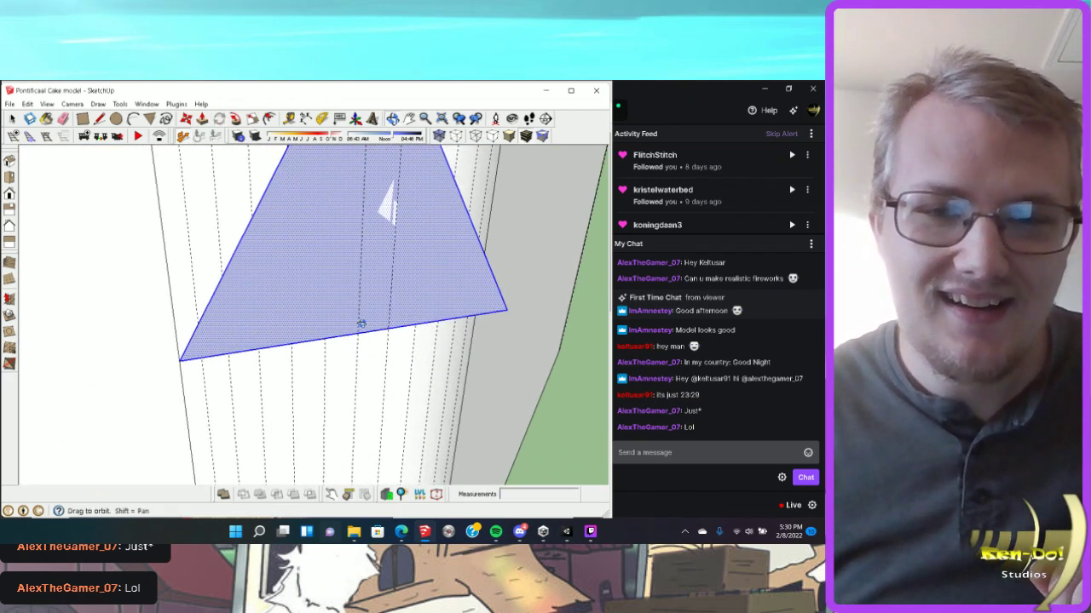
middle_drag(361, 324, 332, 194)
click(324, 339)
key(Escape)
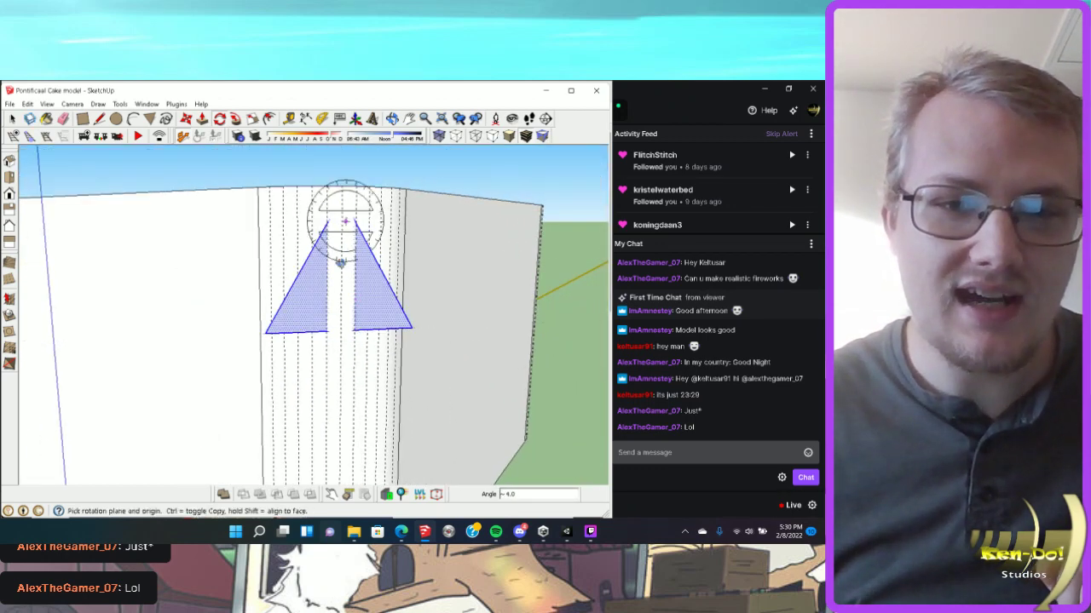
middle_drag(341, 231, 214, 217)
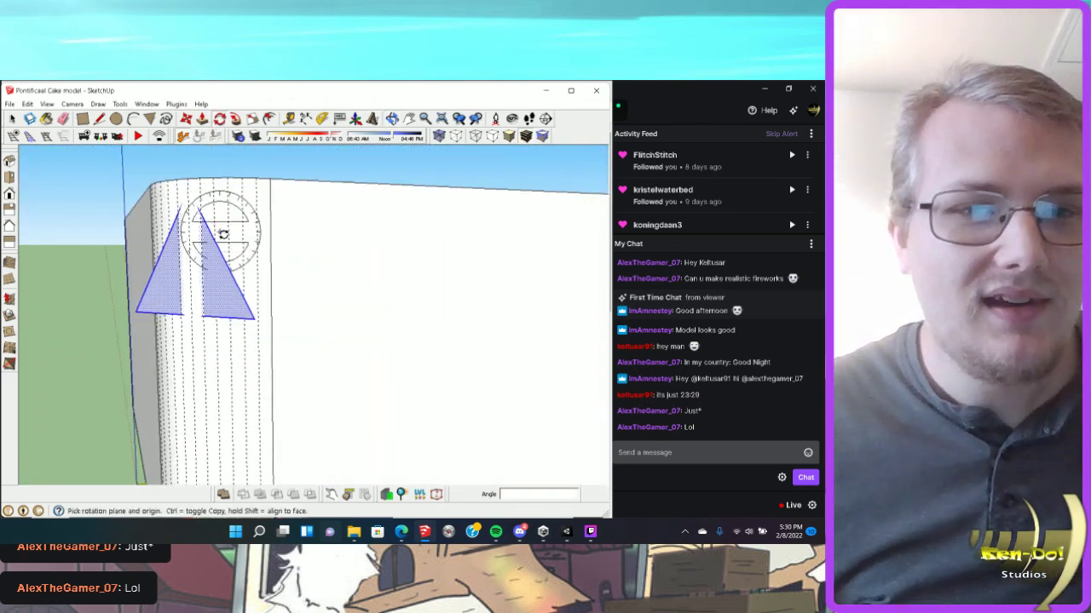
scroll(220, 226, down, 3)
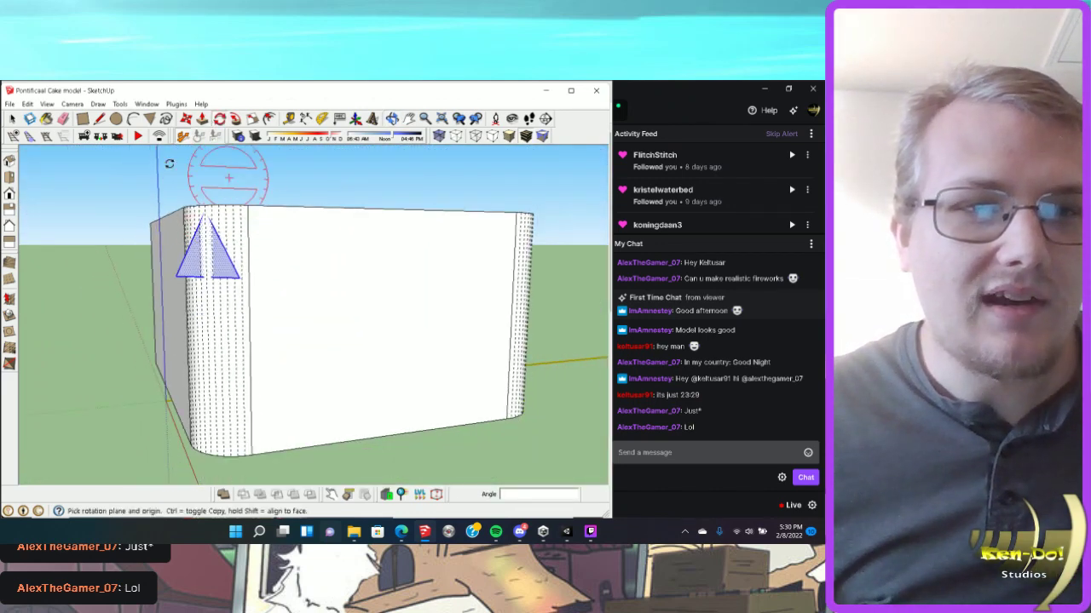
key(space)
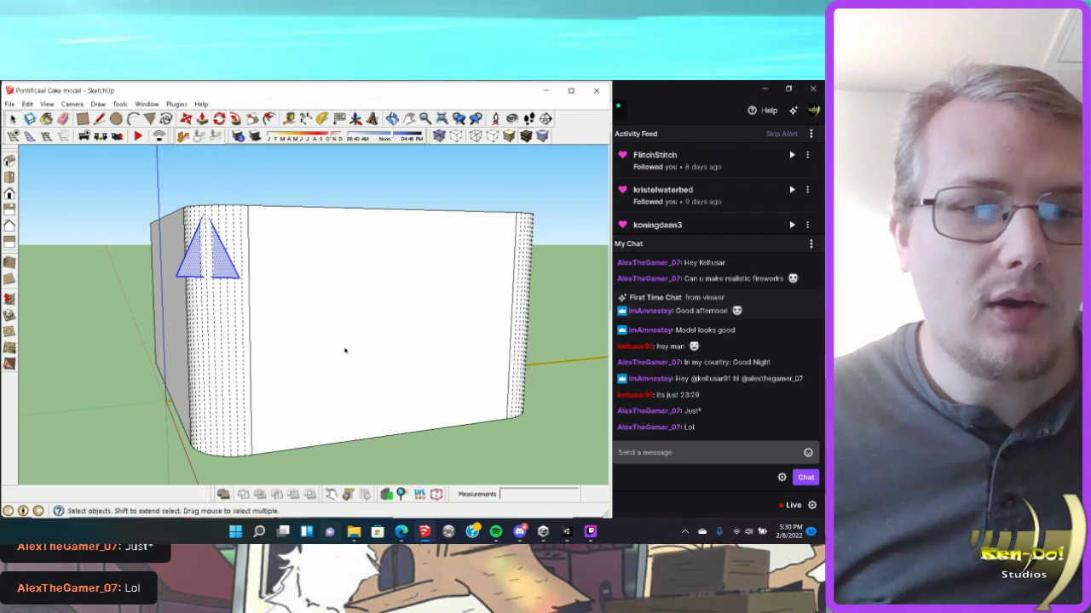
Check the cake's product photo in the browser, return to SketchUp and stretch the triangle vertically by about 3.4 down to the box's base.
click(401, 532)
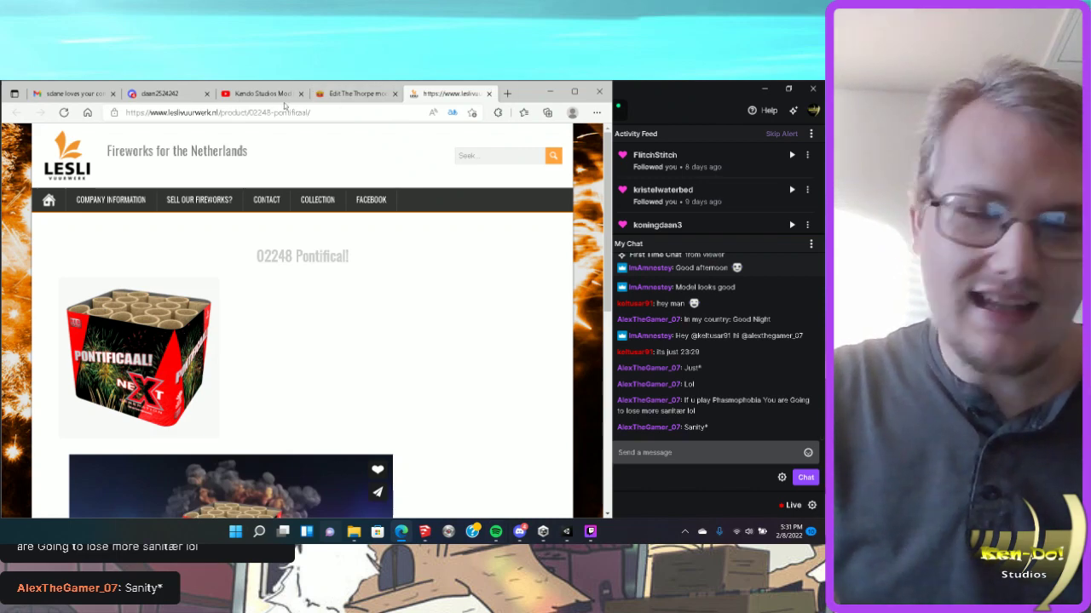
click(424, 531)
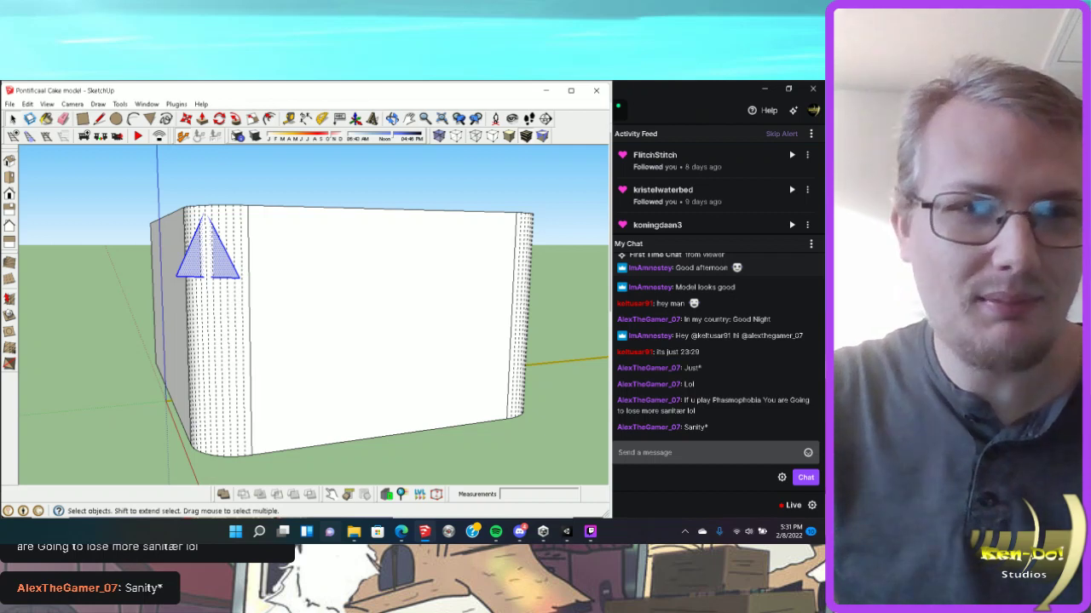
click(252, 119)
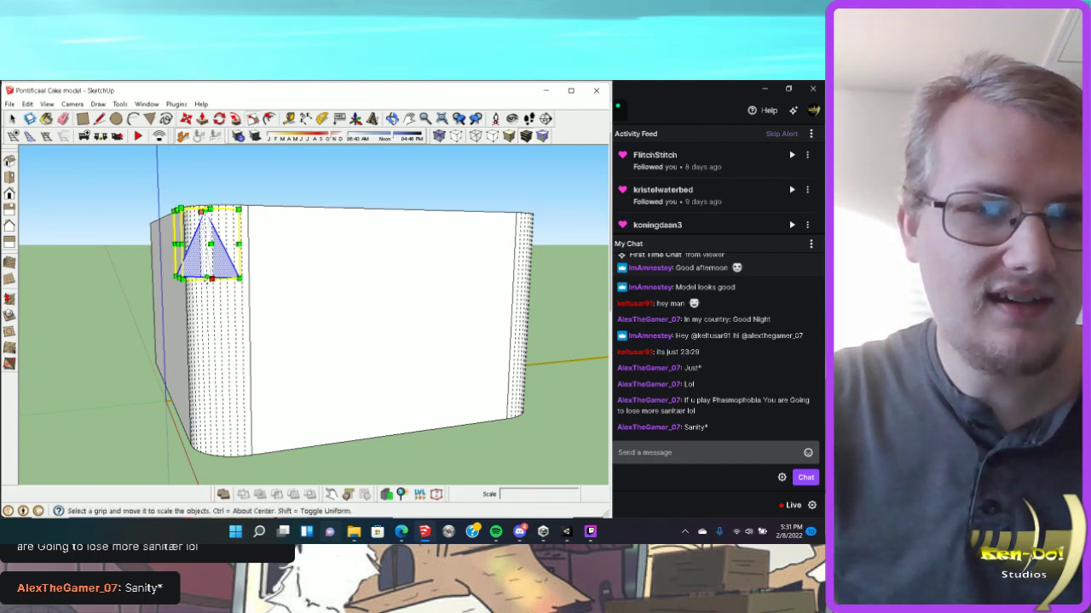
drag(211, 279, 210, 429)
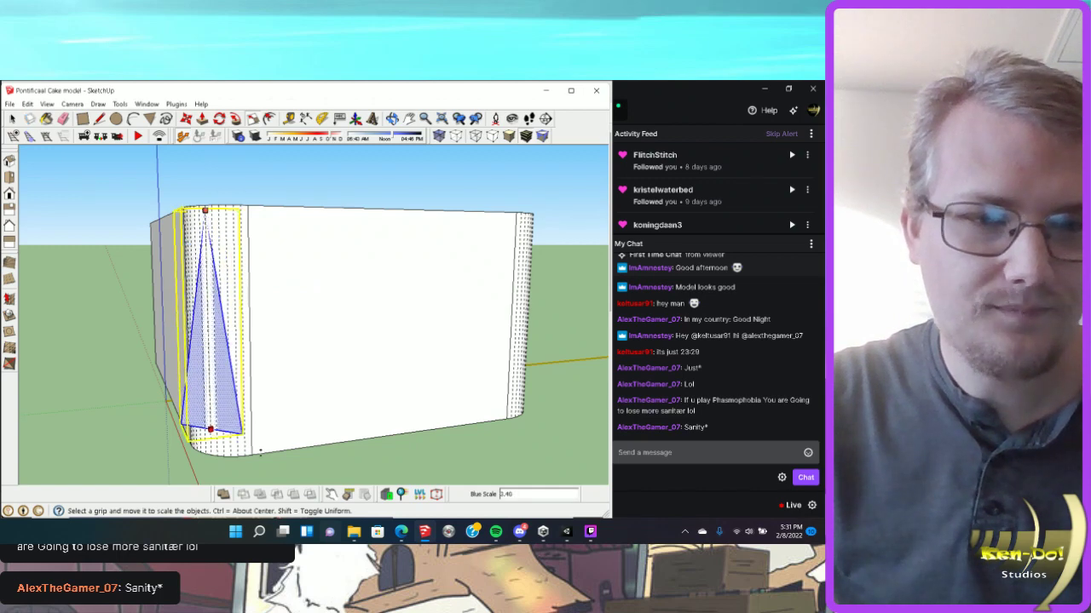
middle_drag(245, 389, 333, 358)
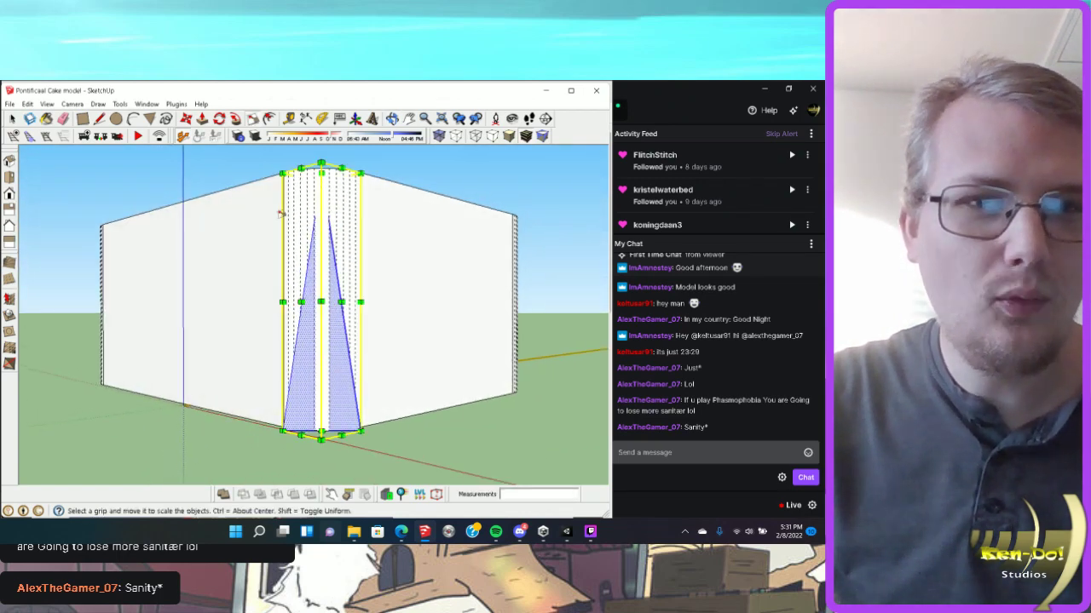
key(space)
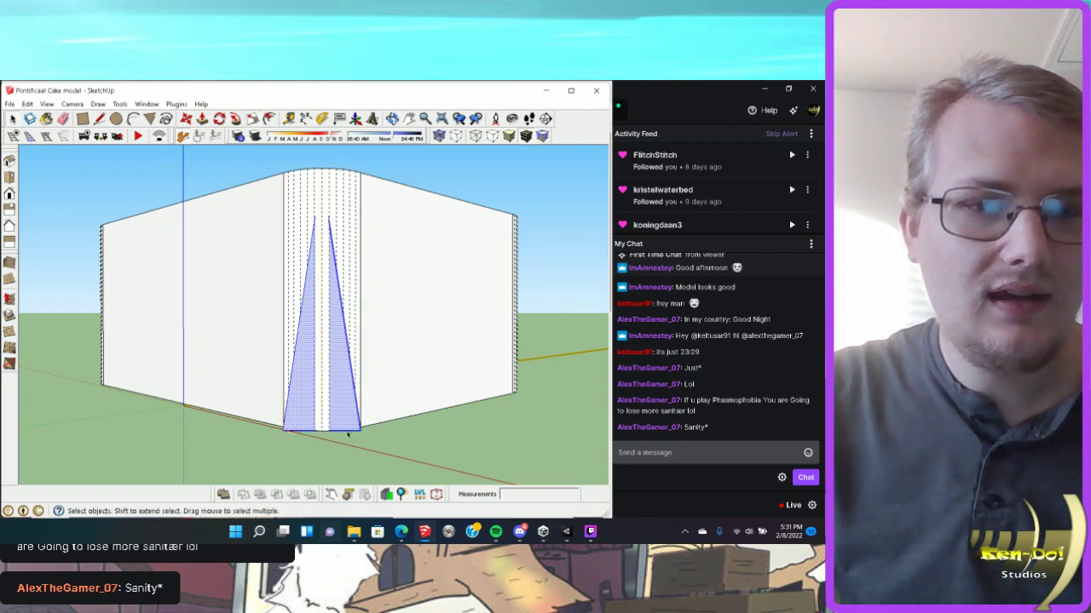
Try to move the stretched triangle's lower corner outward along the box's base, and cancel the move.
click(281, 437)
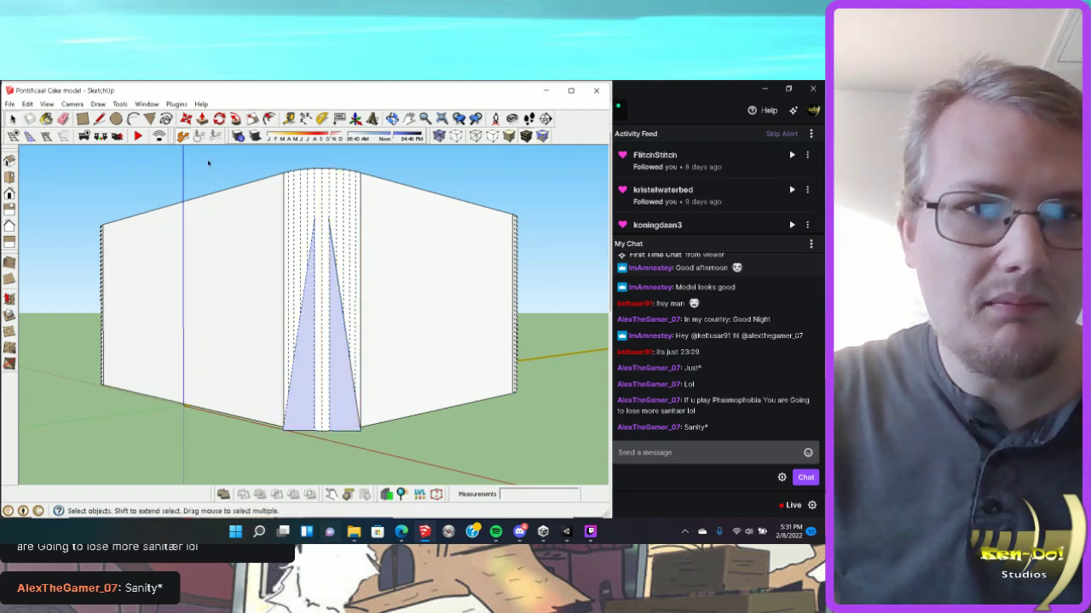
key(m)
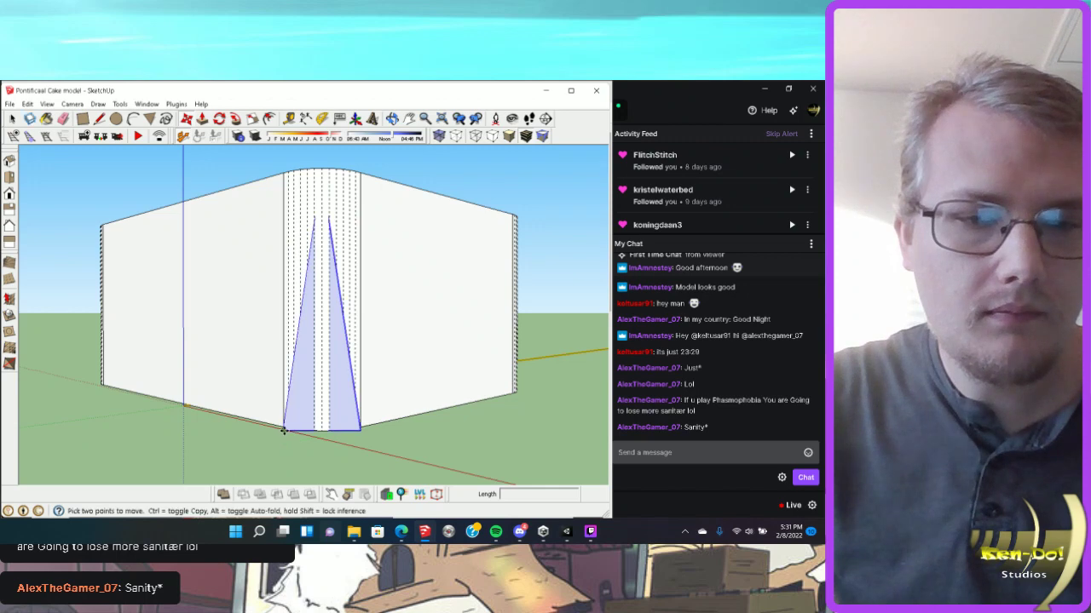
click(285, 431)
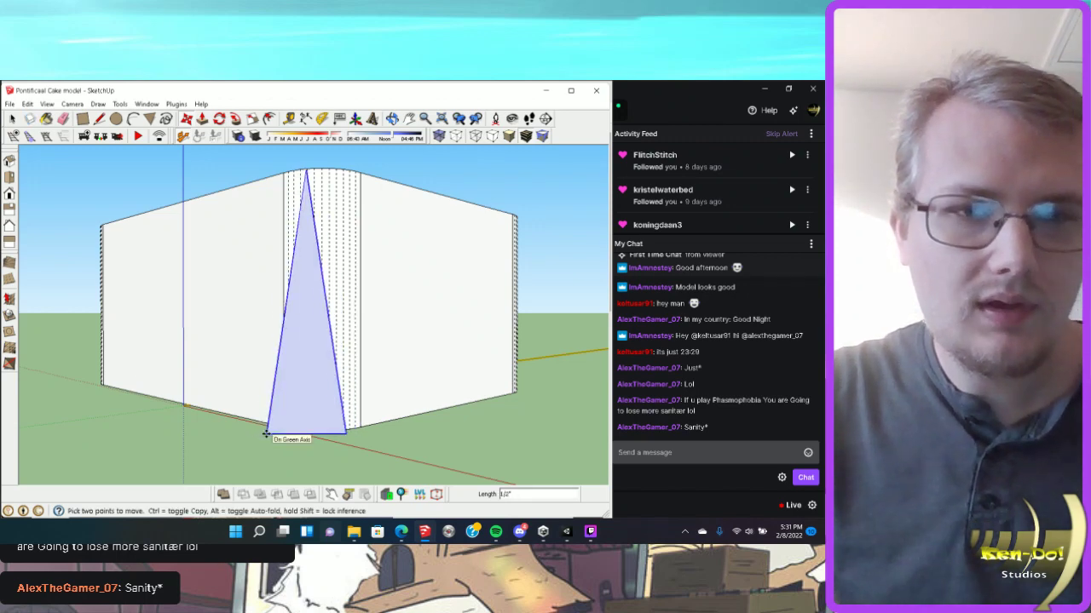
key(ctrl+z)
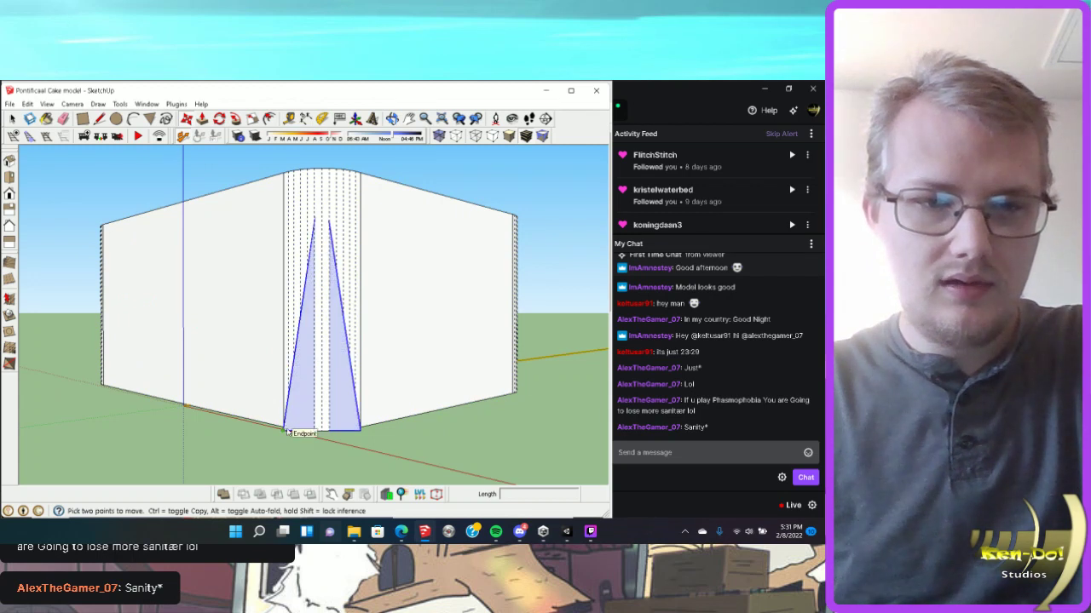
right_click(287, 432)
key(Escape)
key(space)
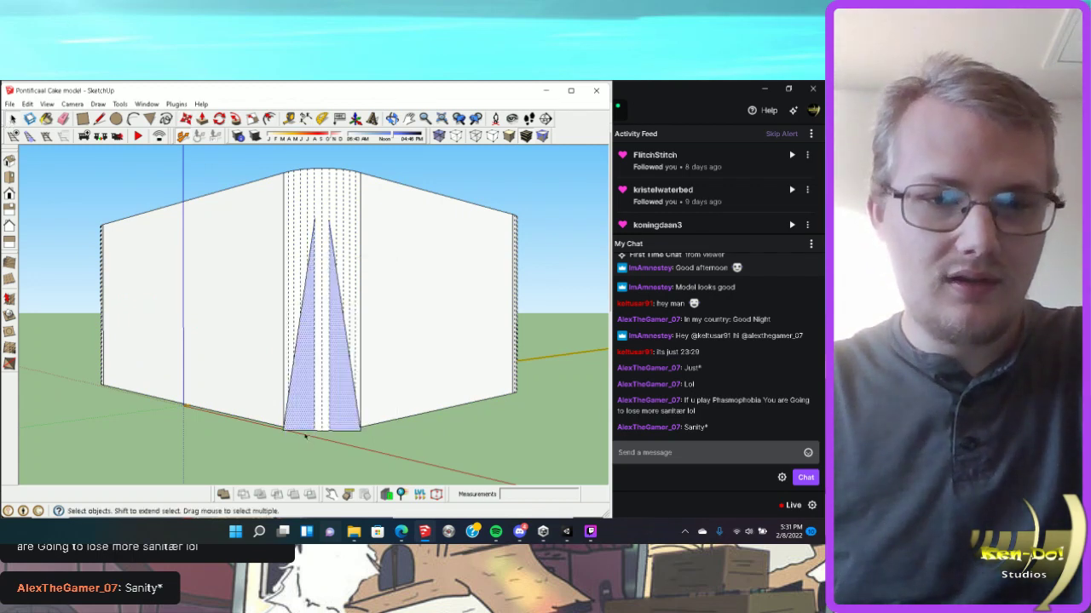
Explode the triangle's outline curve and move one lower corner outward by about 1 1/16".
click(302, 433)
right_click(304, 431)
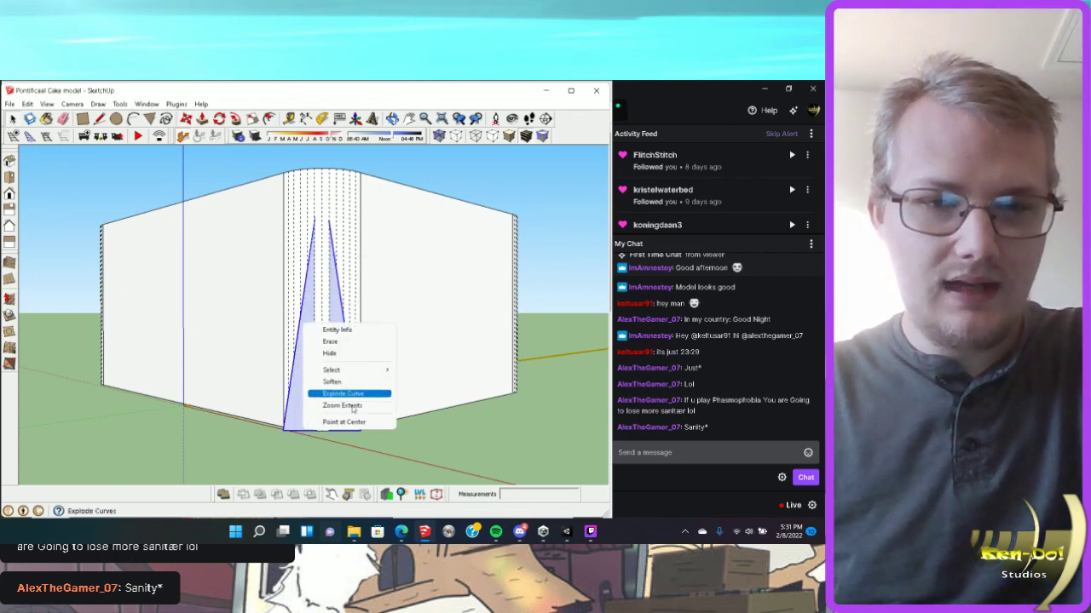
click(347, 395)
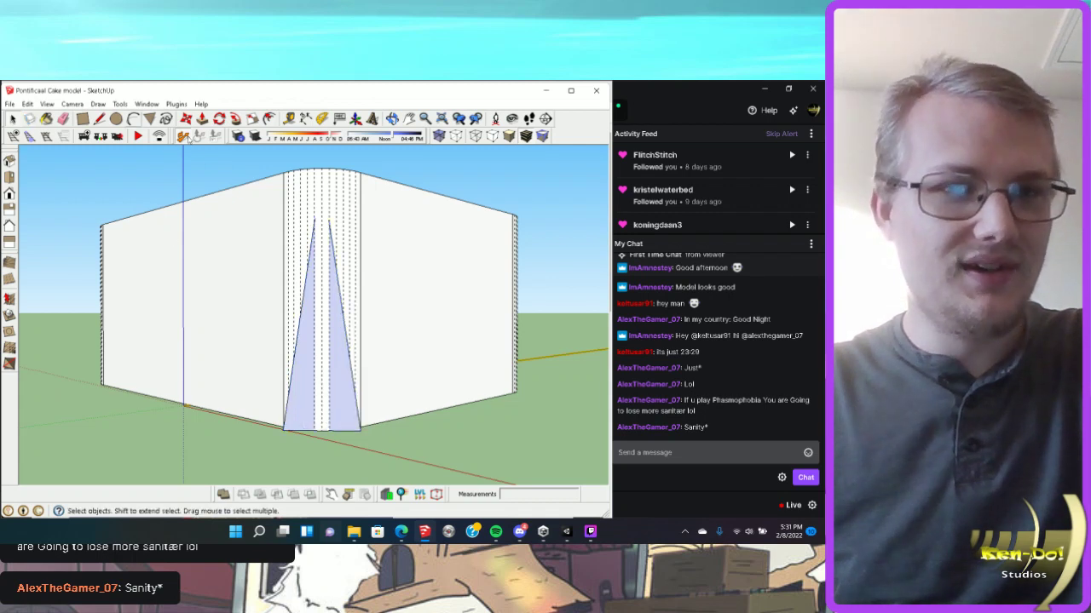
key(m)
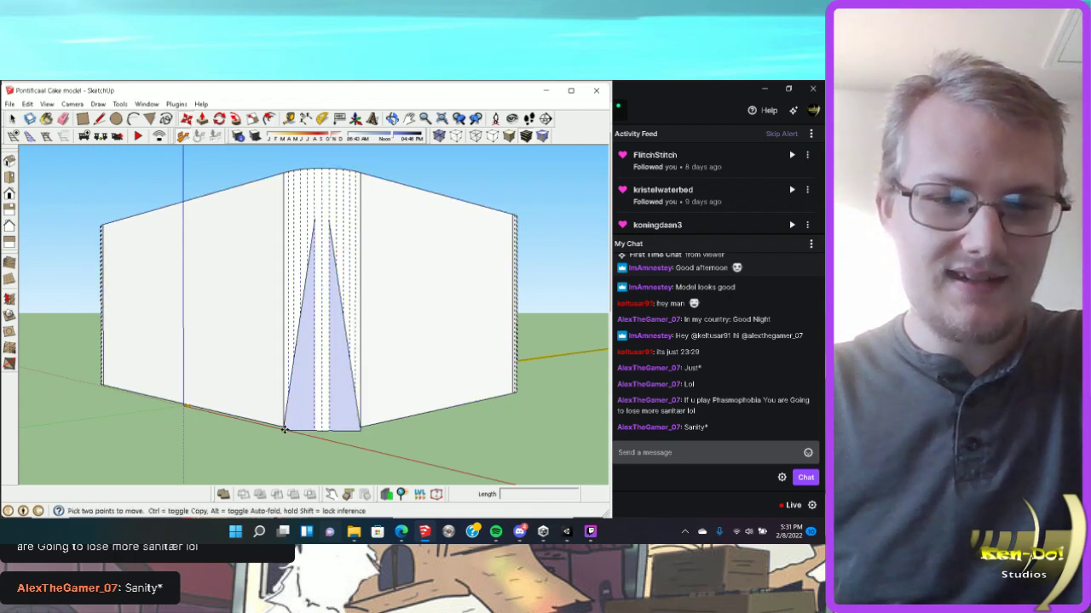
click(284, 429)
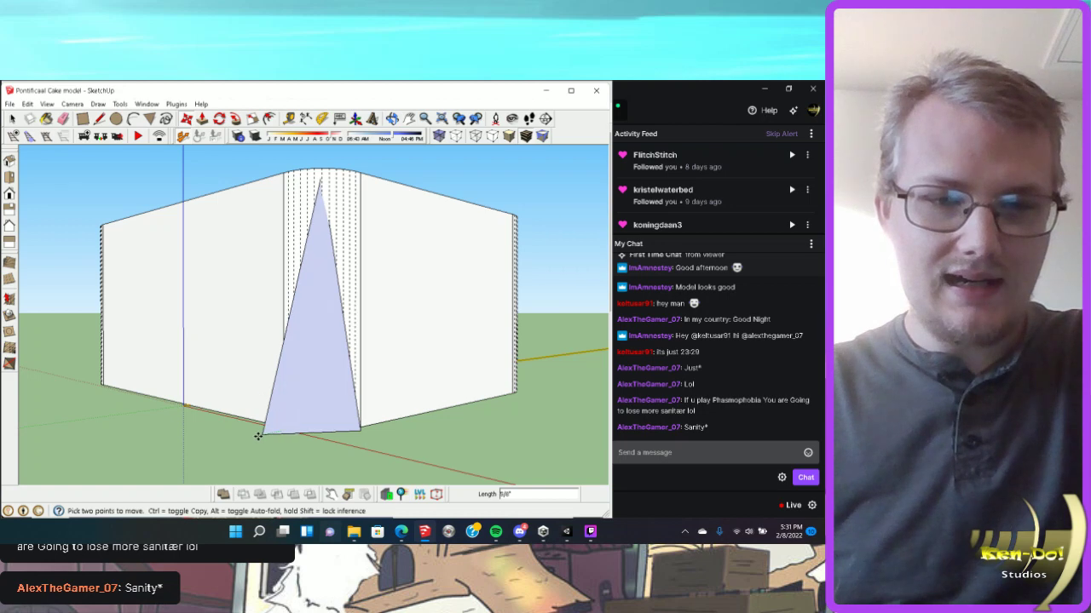
click(240, 430)
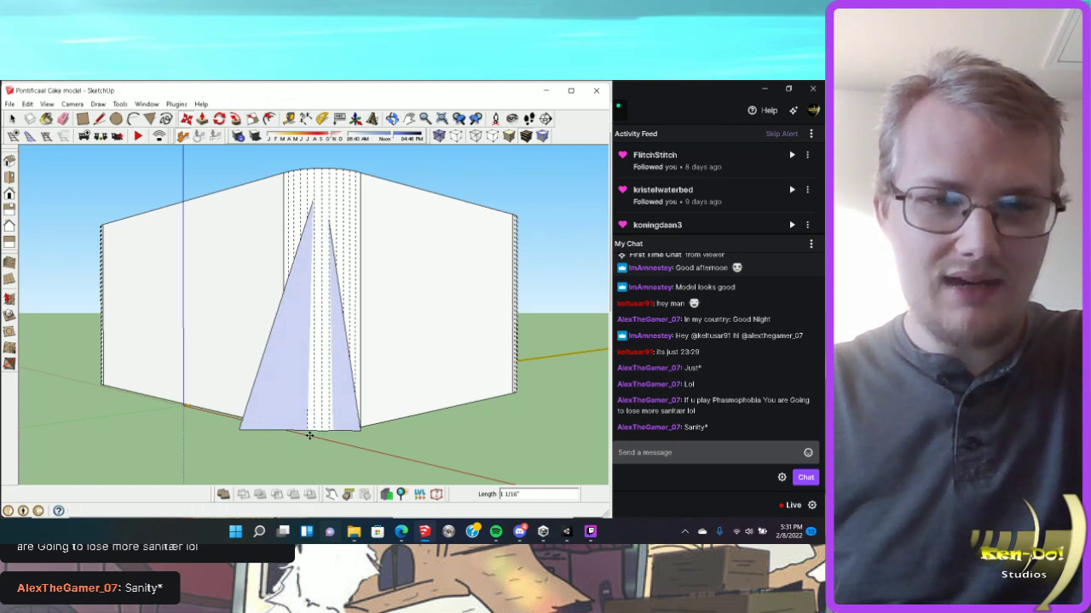
mouse_move(309, 435)
middle_down()
mouse_move(281, 455)
mouse_move(204, 404)
middle_up()
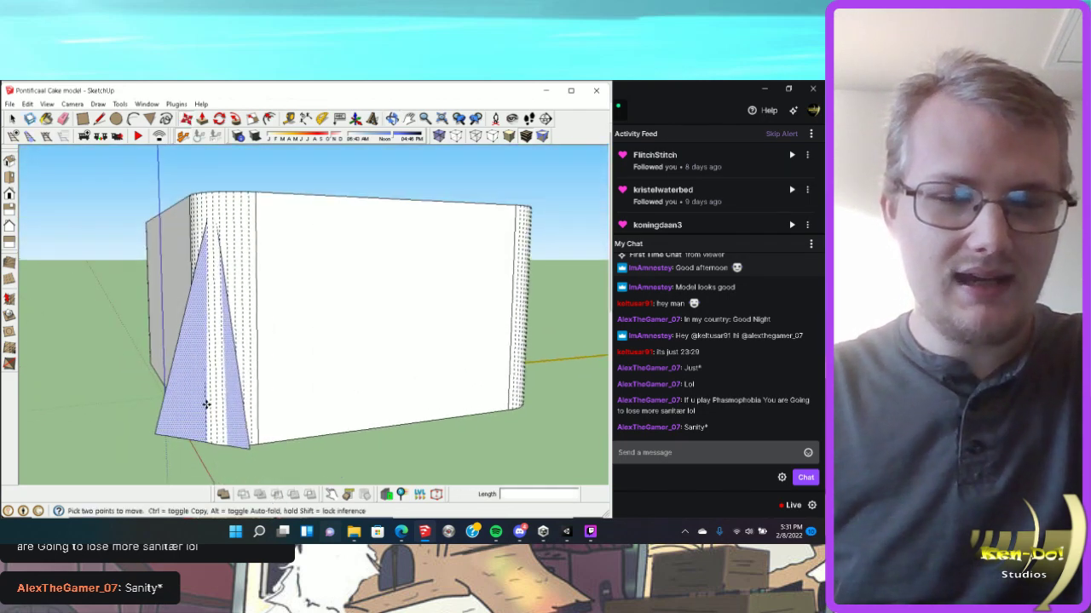
Undo the corner move, the exploded outline and the vertical stretch of the triangle.
key(ctrl+z)
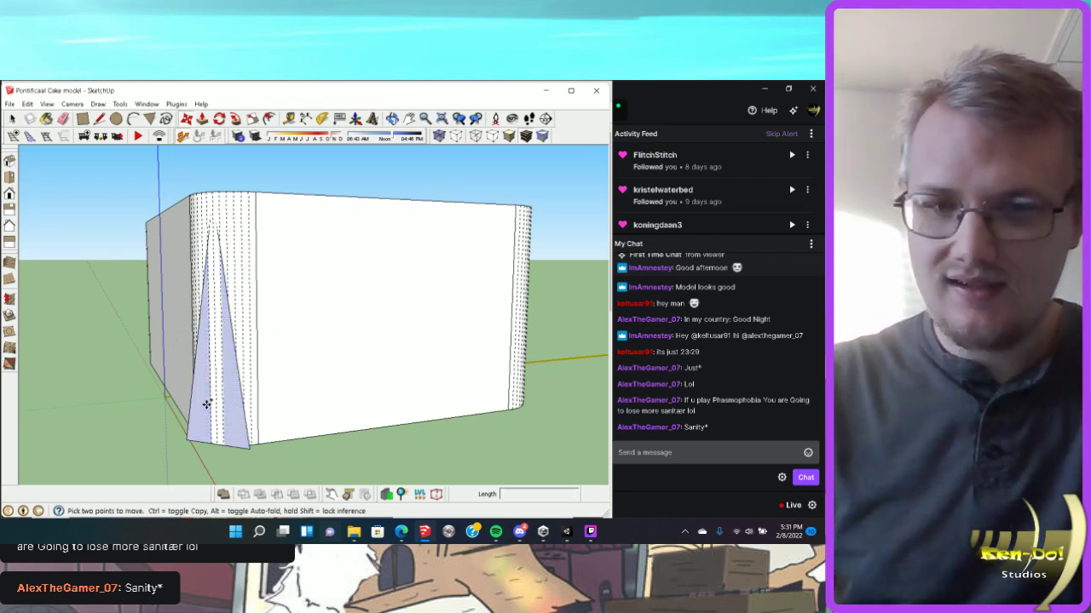
key(Escape)
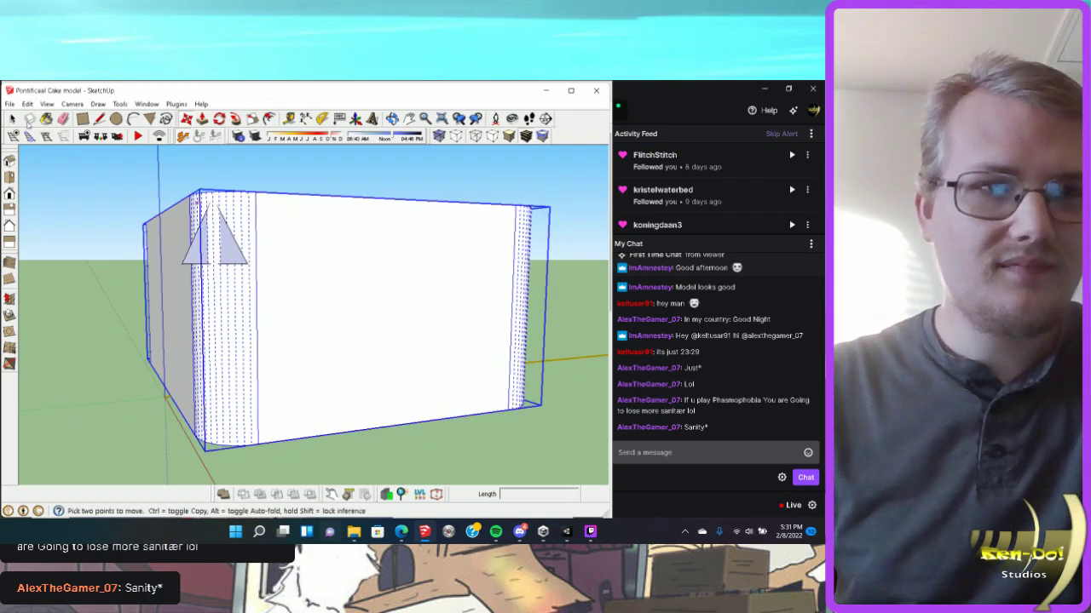
key(Escape)
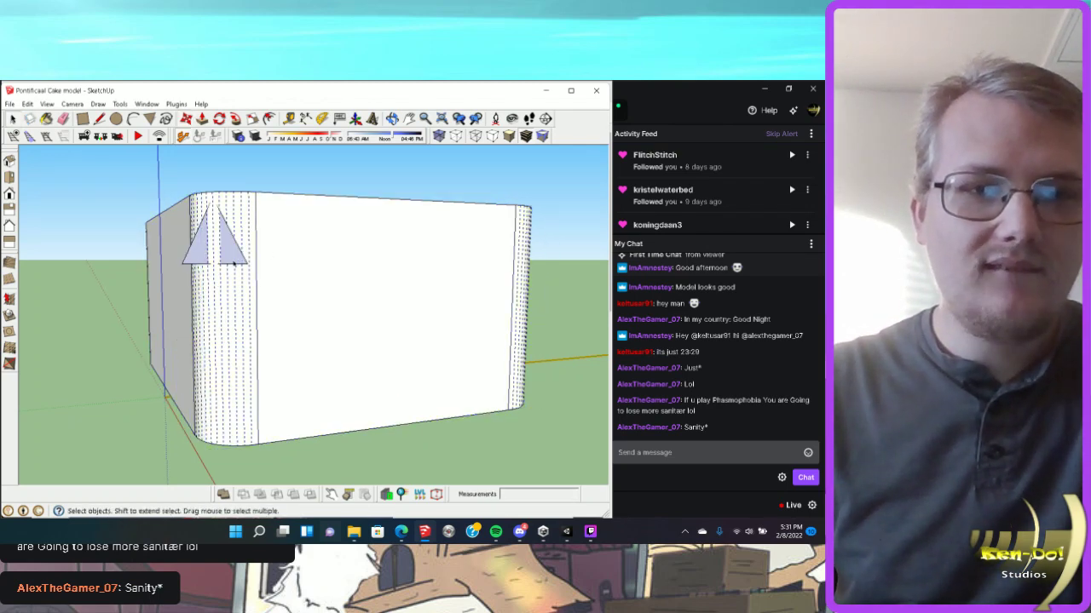
Select the small triangle and scale it up uniformly from a lower corner until it is wider than the rounded corner.
key(s)
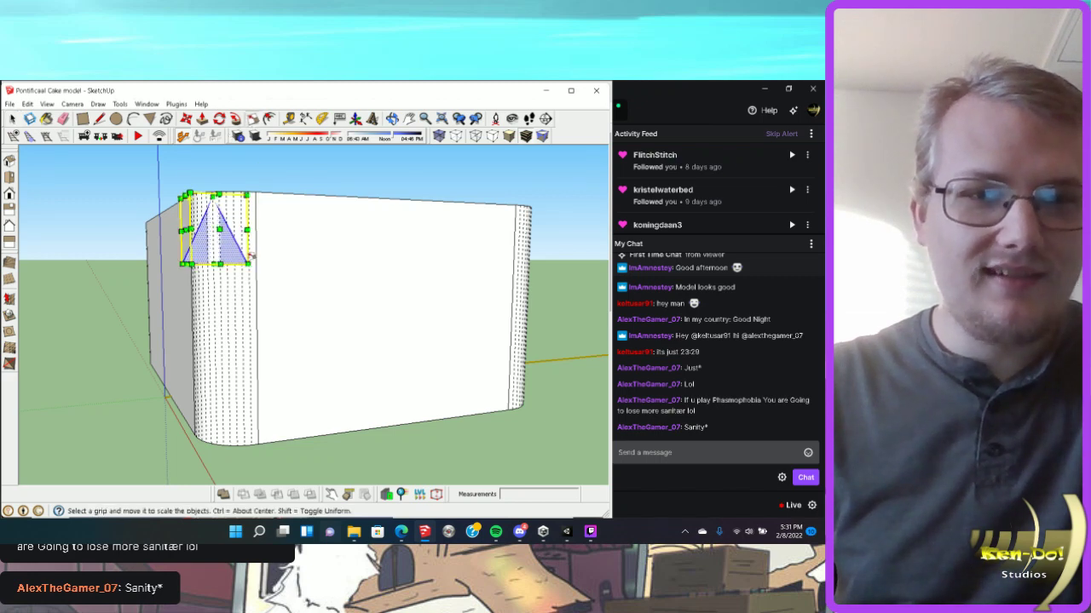
middle_drag(281, 294, 312, 331)
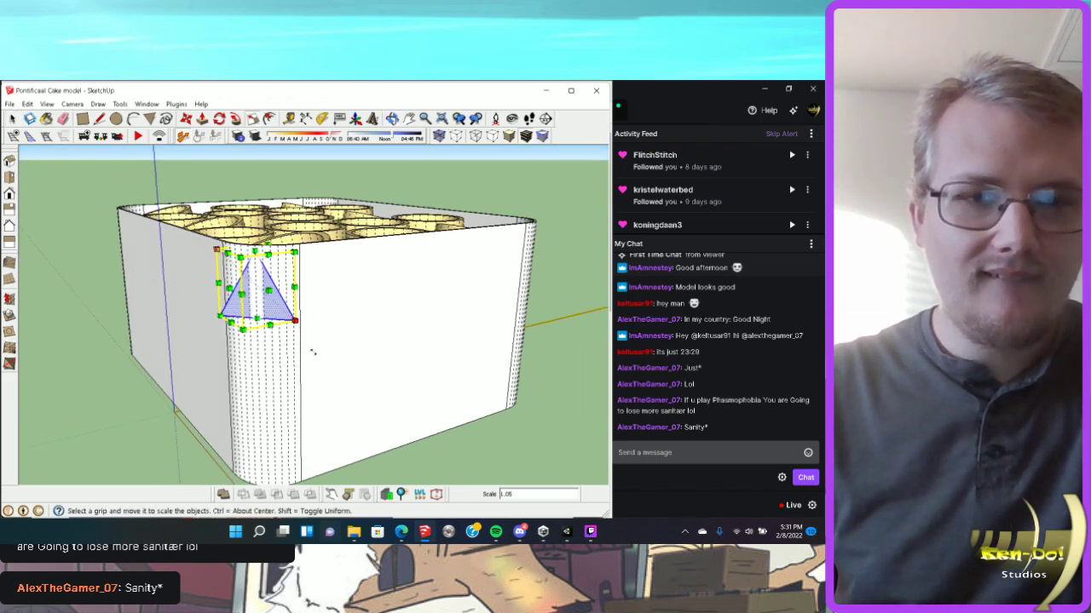
drag(313, 352, 397, 394)
middle_drag(396, 394, 215, 315)
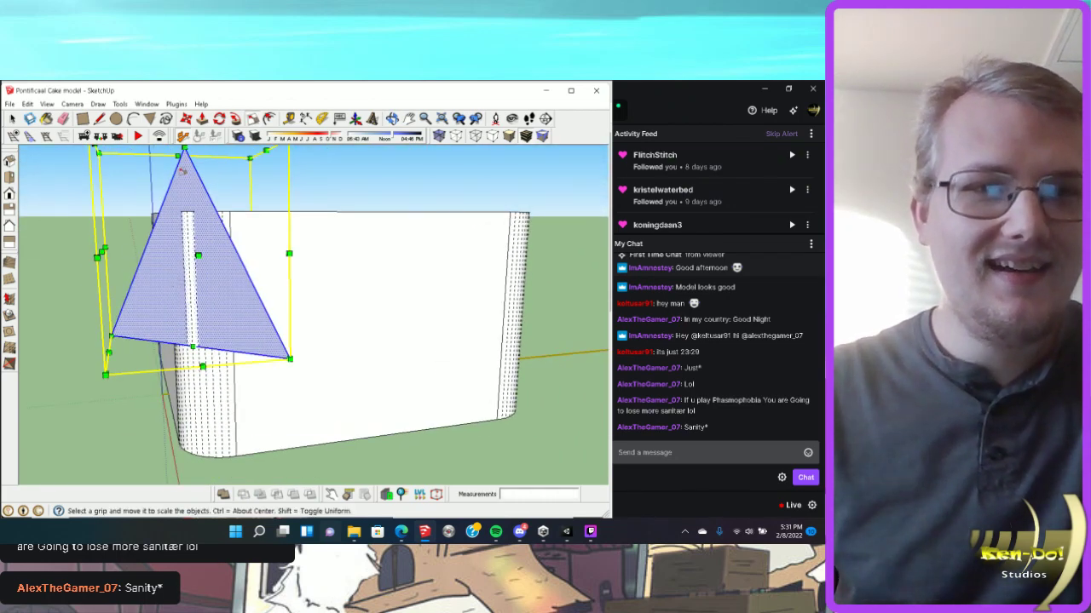
Scale the enlarged triangle vertically from its apex so that the apex comes down to the box's upper rim.
drag(186, 151, 188, 211)
middle_drag(188, 212, 282, 149)
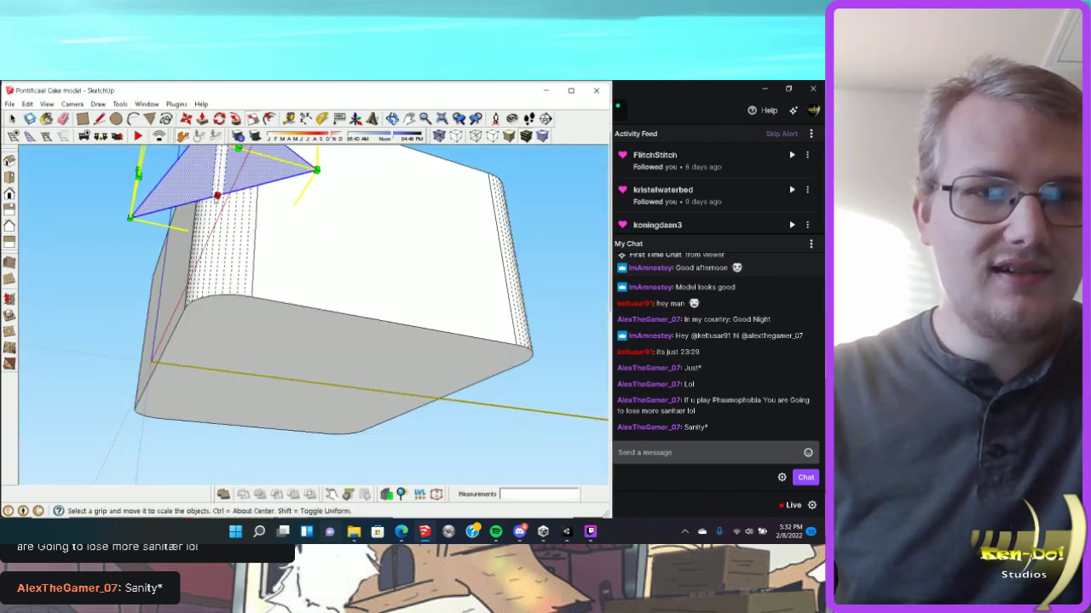
right_click(220, 196)
key(Escape)
key(space)
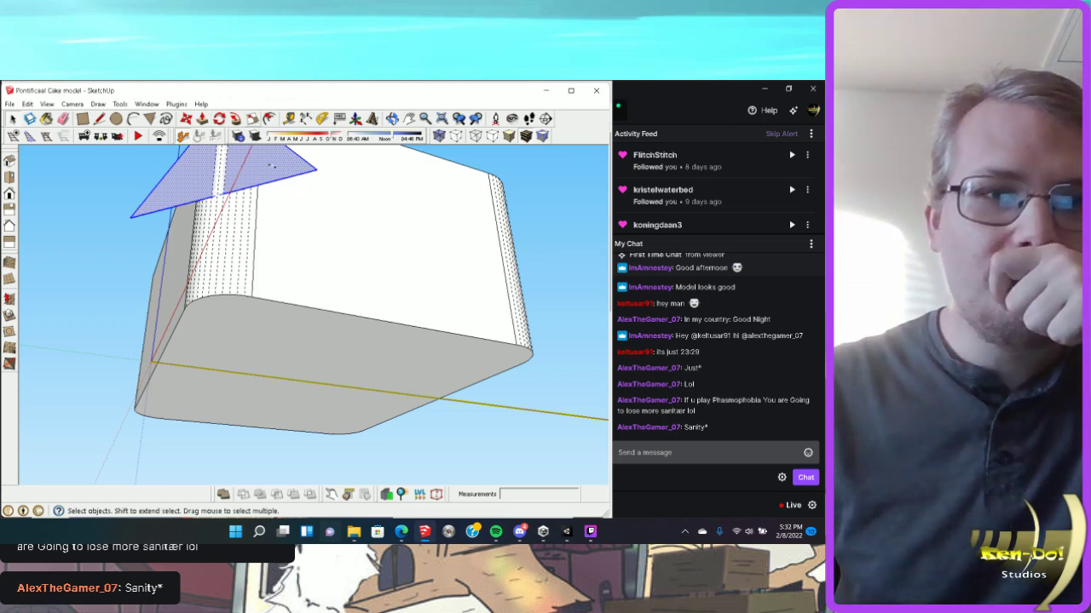
Stretch the triangle vertically from its base edge down to the bottom of the box.
key(s)
drag(218, 195, 216, 298)
middle_drag(216, 298, 388, 389)
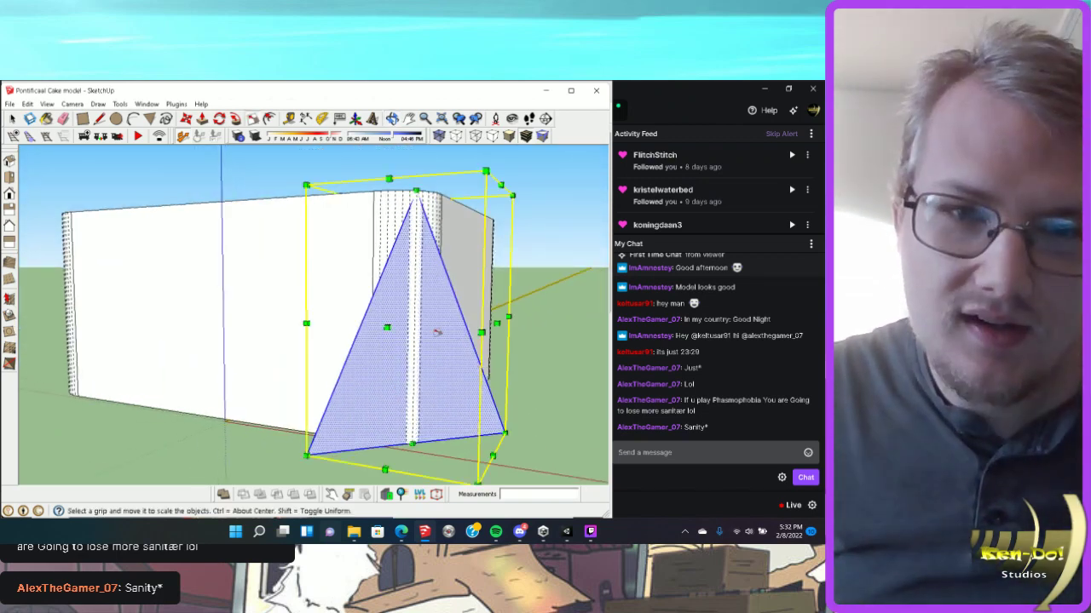
Push/Pull the tall triangle away from the box's rounded corner by about 1 7/8".
scroll(388, 340, down, 3)
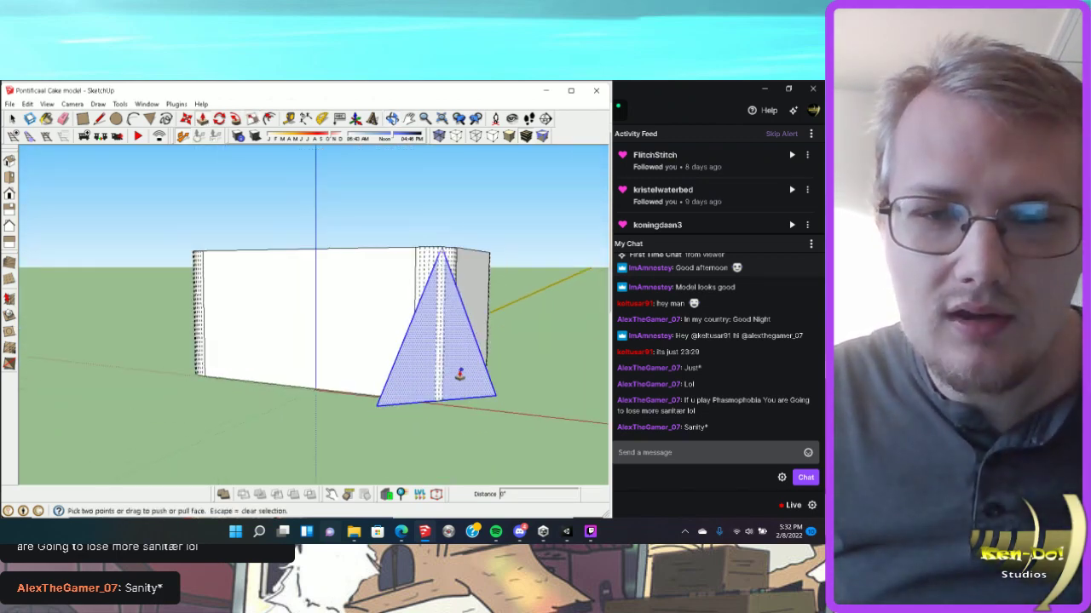
key(Escape)
middle_drag(463, 372, 423, 319)
key(p)
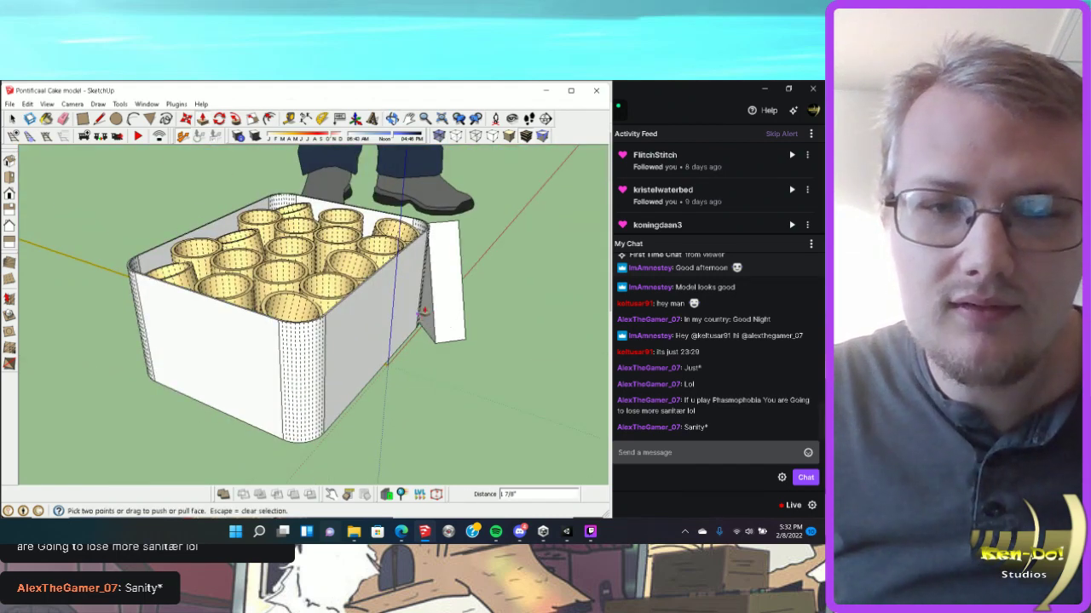
key(space)
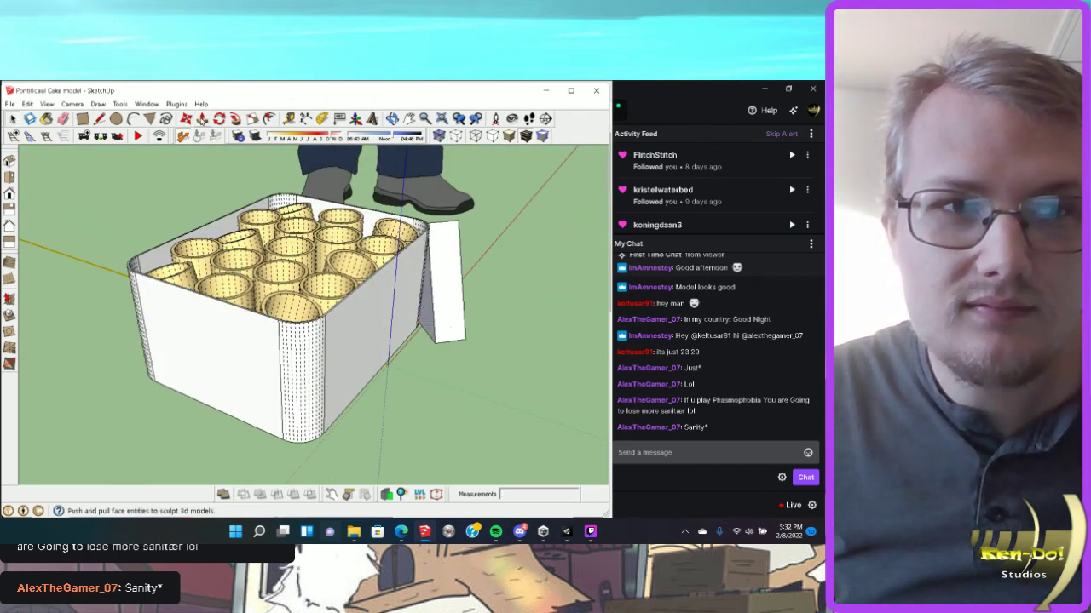
Push/Pull the prism's rear triangular face about 3" inward through the box's rounded corner.
click(202, 119)
click(430, 314)
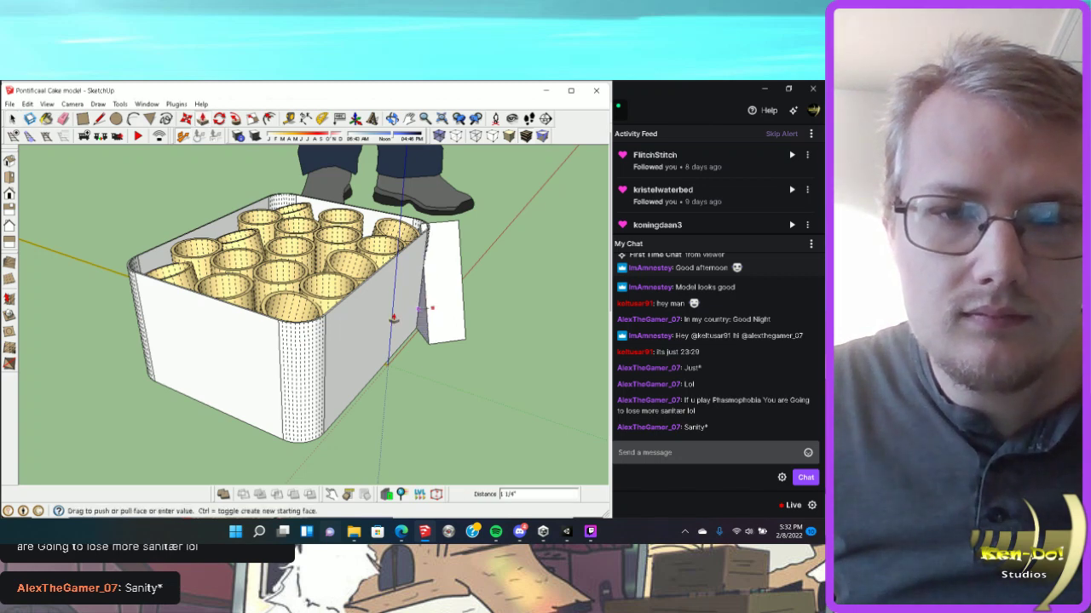
click(412, 317)
middle_drag(411, 318, 345, 328)
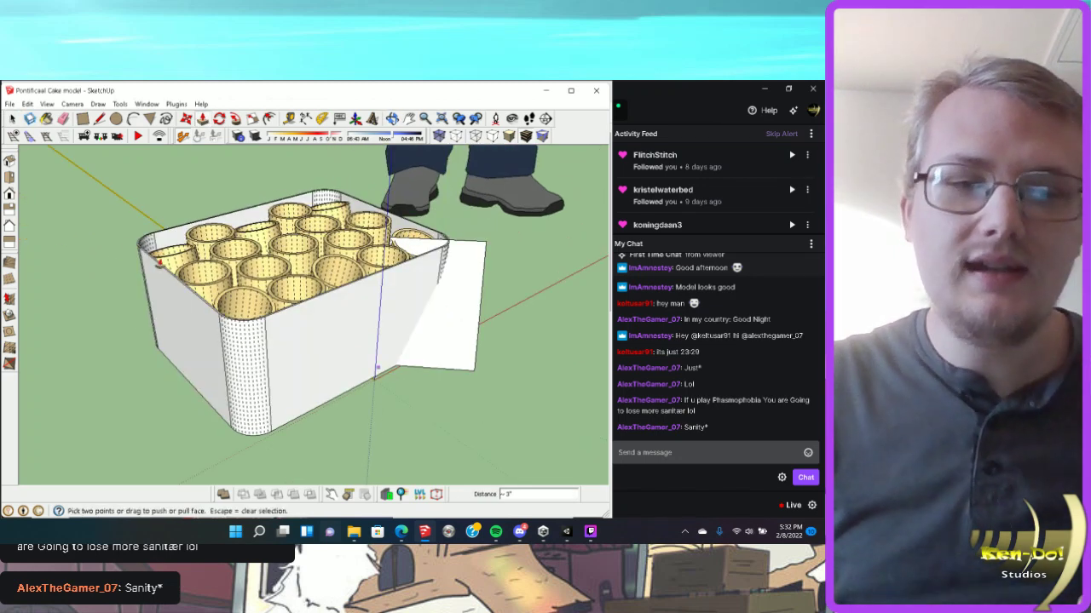
Select all the geometry of the triangular prism and make it a group.
click(12, 120)
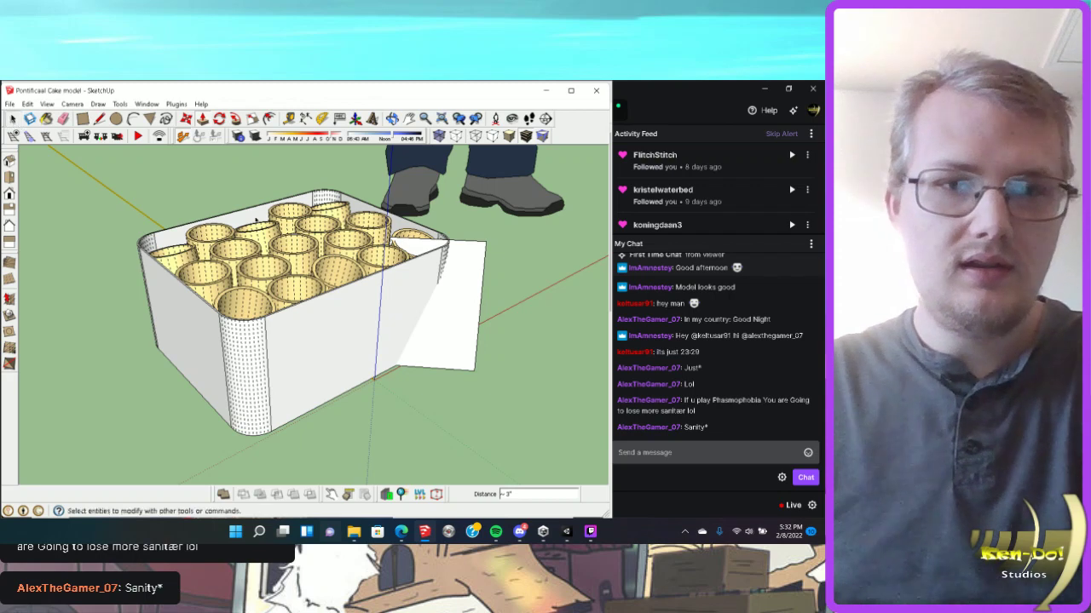
middle_drag(477, 349, 508, 312)
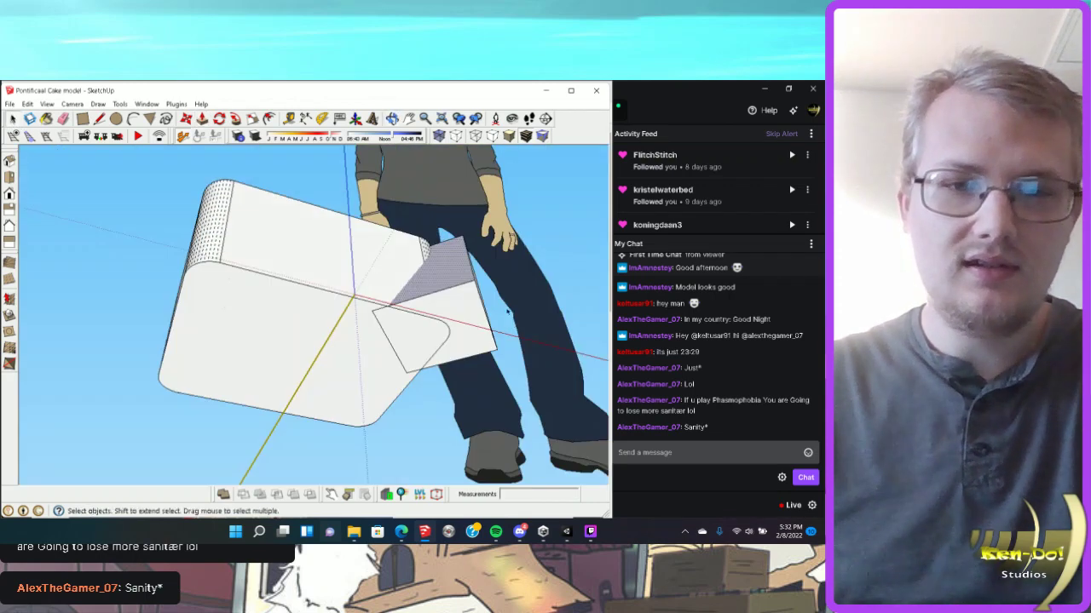
double_click(474, 304)
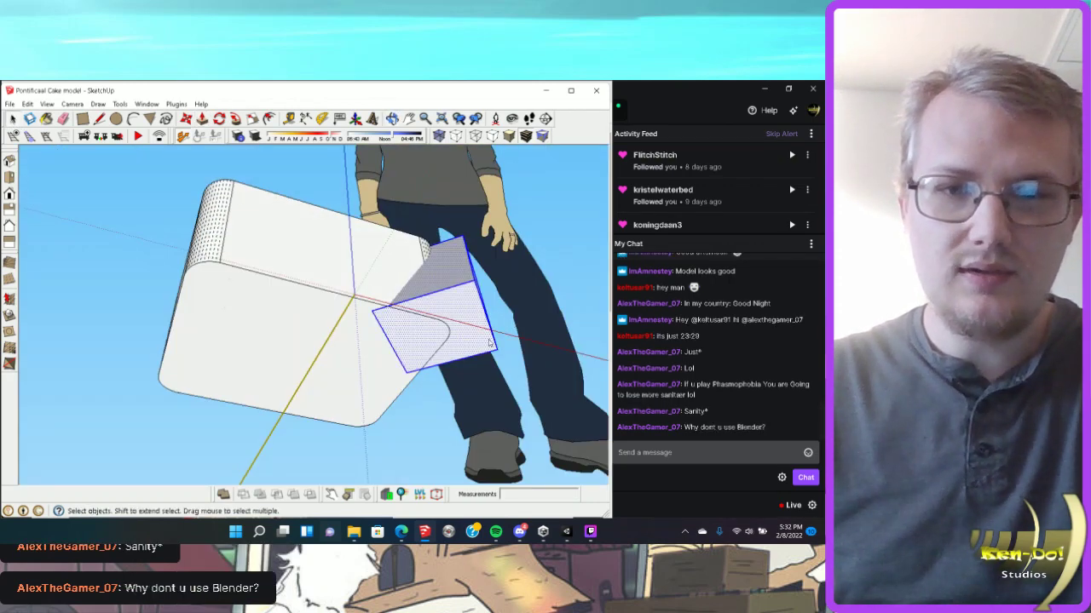
right_click(473, 307)
click(520, 400)
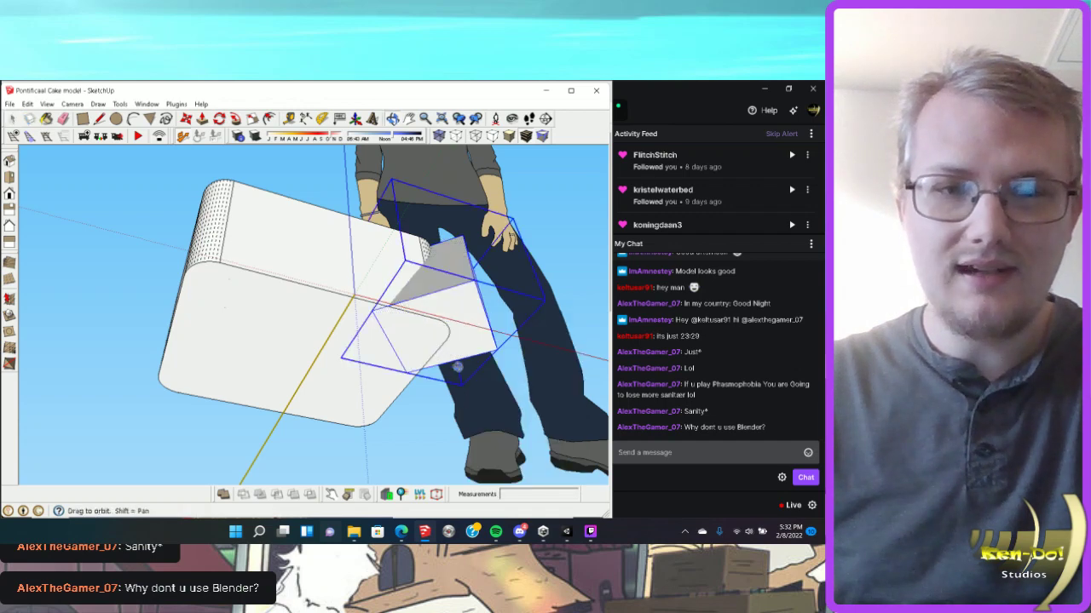
middle_drag(458, 366, 454, 380)
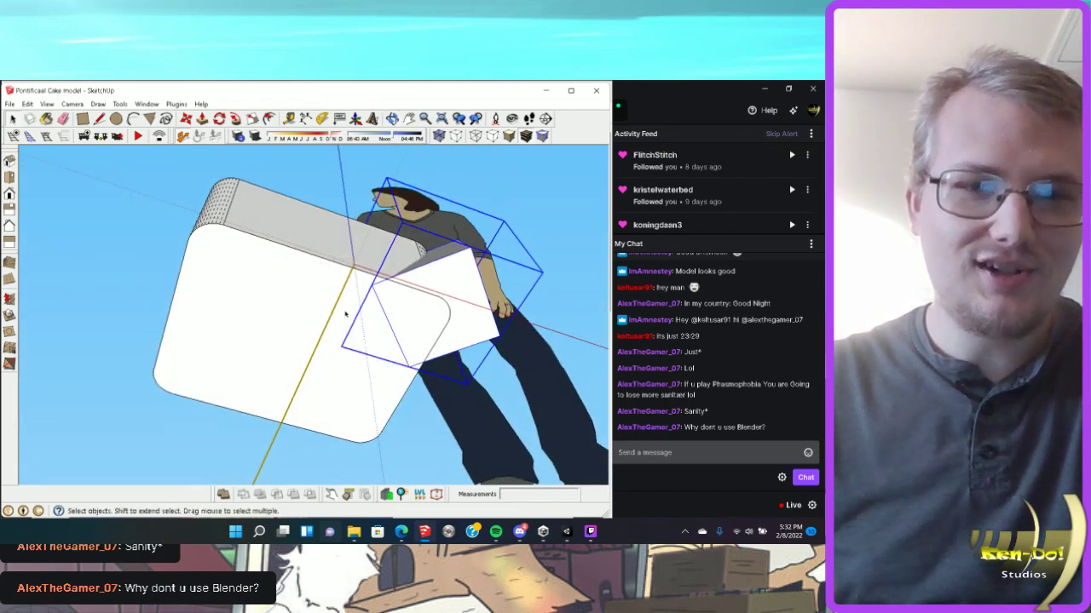
click(345, 315)
click(187, 120)
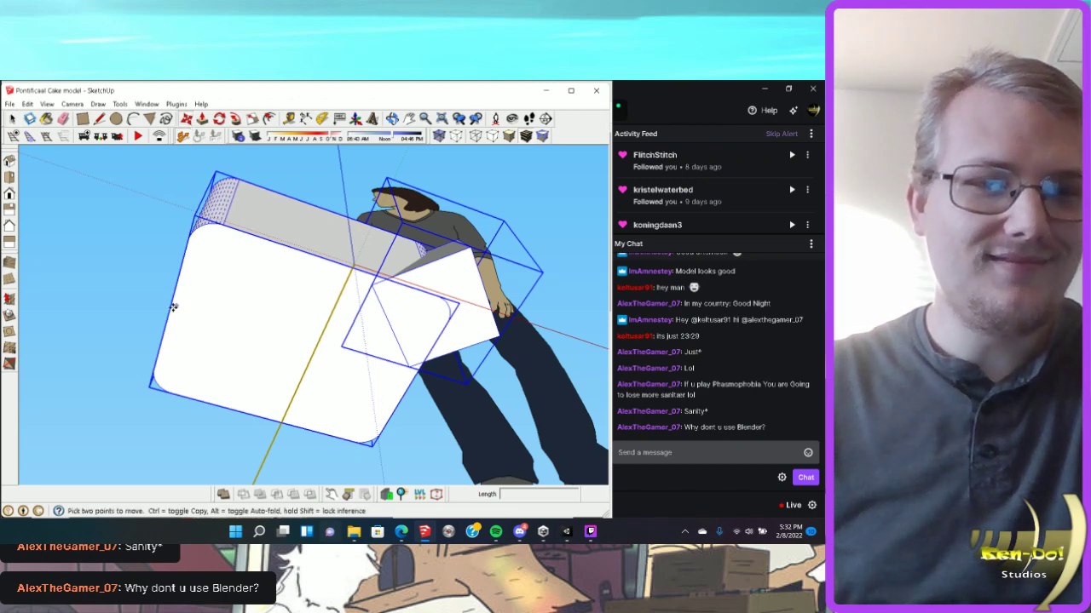
click(172, 311)
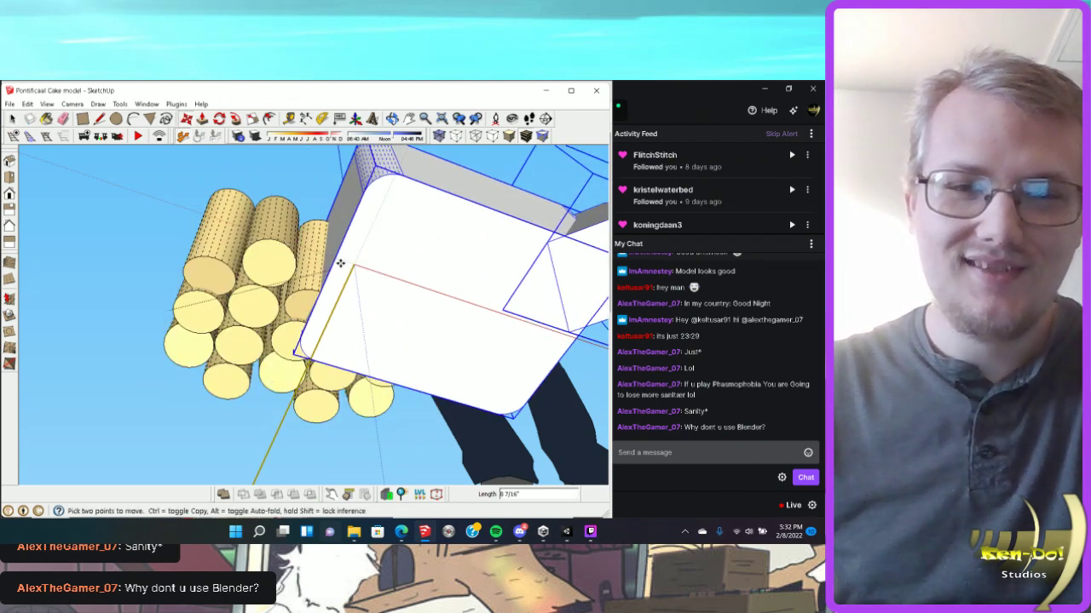
key(Escape)
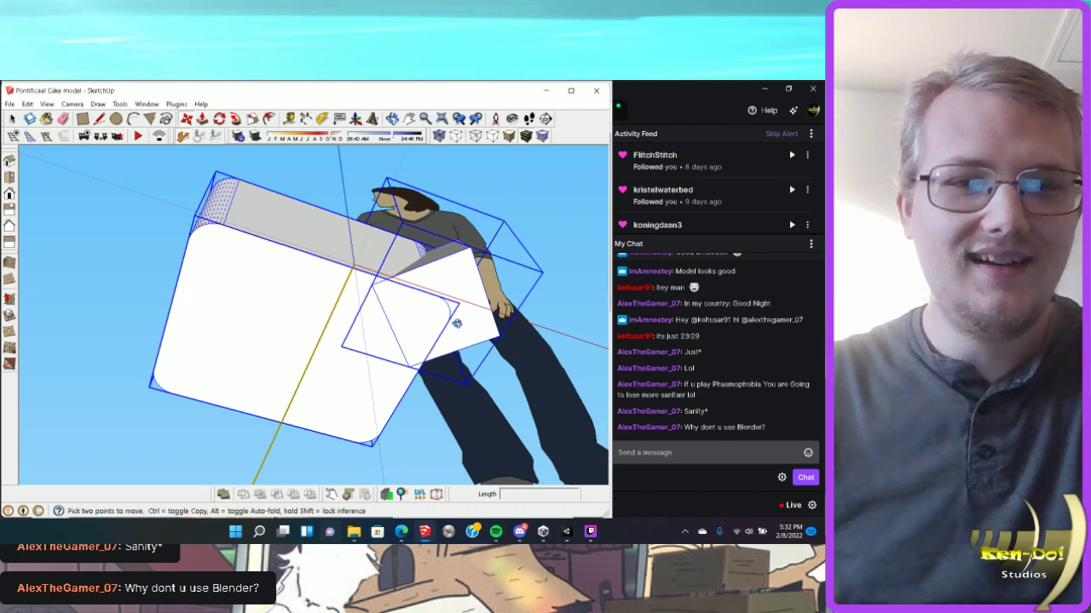
Draw a guide line about 5 5/16" long on the box's underside, from the midpoint of a long edge to the centre.
middle_drag(457, 323, 360, 304)
mouse_move(390, 252)
middle_down()
mouse_move(213, 171)
mouse_move(168, 135)
middle_up()
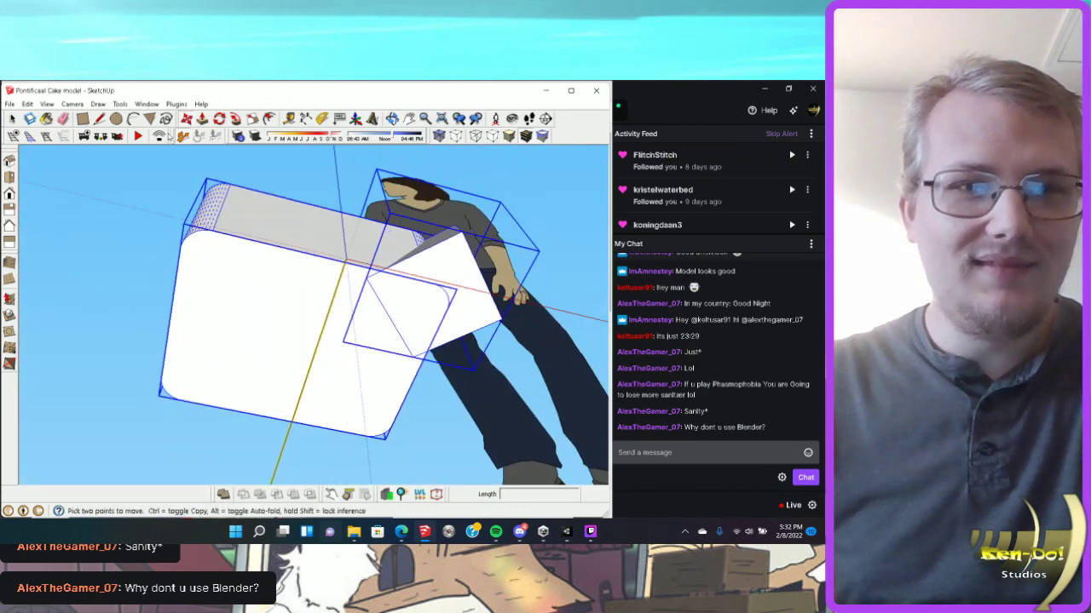
key(l)
middle_drag(375, 281, 337, 246)
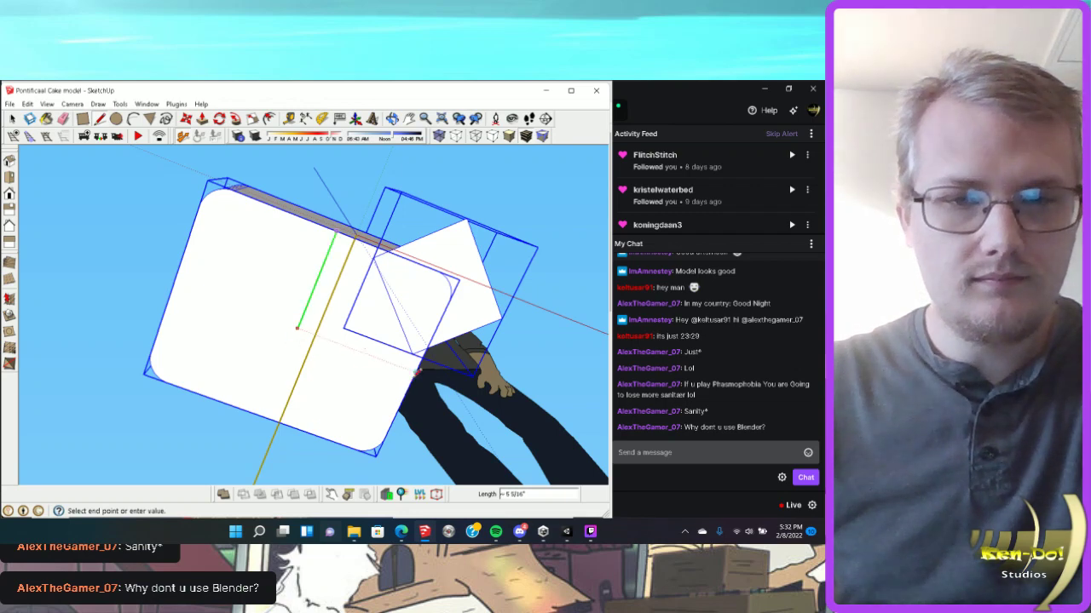
middle_drag(313, 352, 299, 345)
click(297, 348)
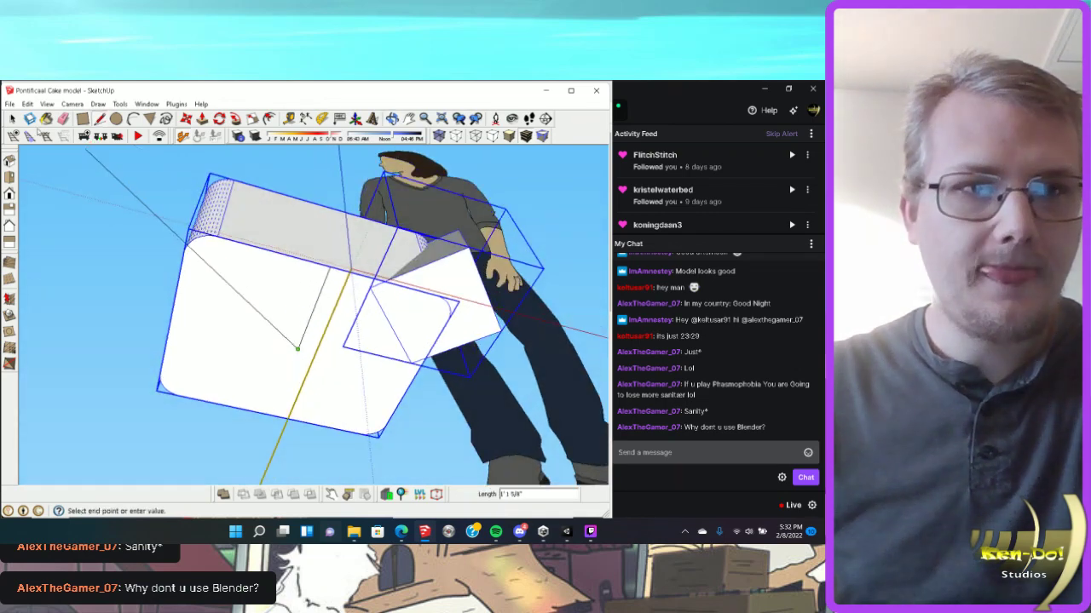
Rotate a copy of the prism group about the centre of the box's underside onto the diagonally opposite corner.
key(q)
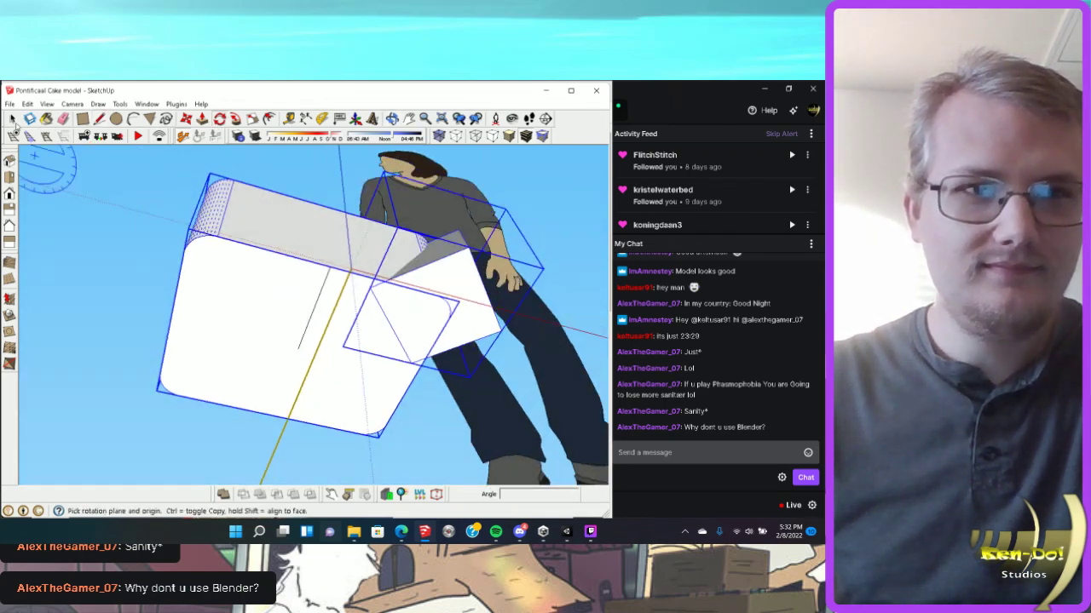
key(space)
click(76, 203)
click(477, 285)
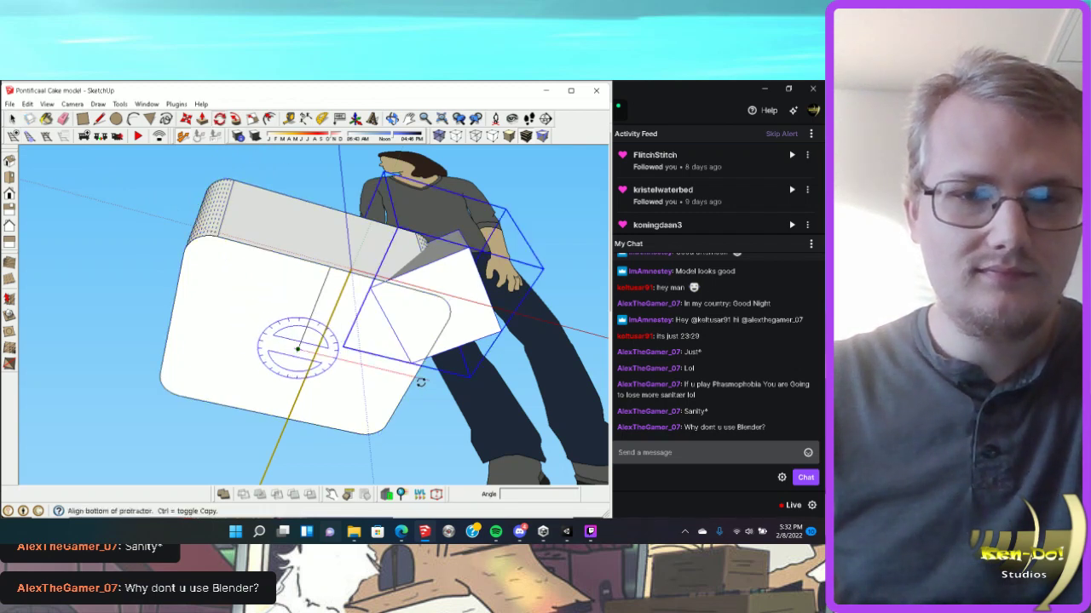
click(389, 409)
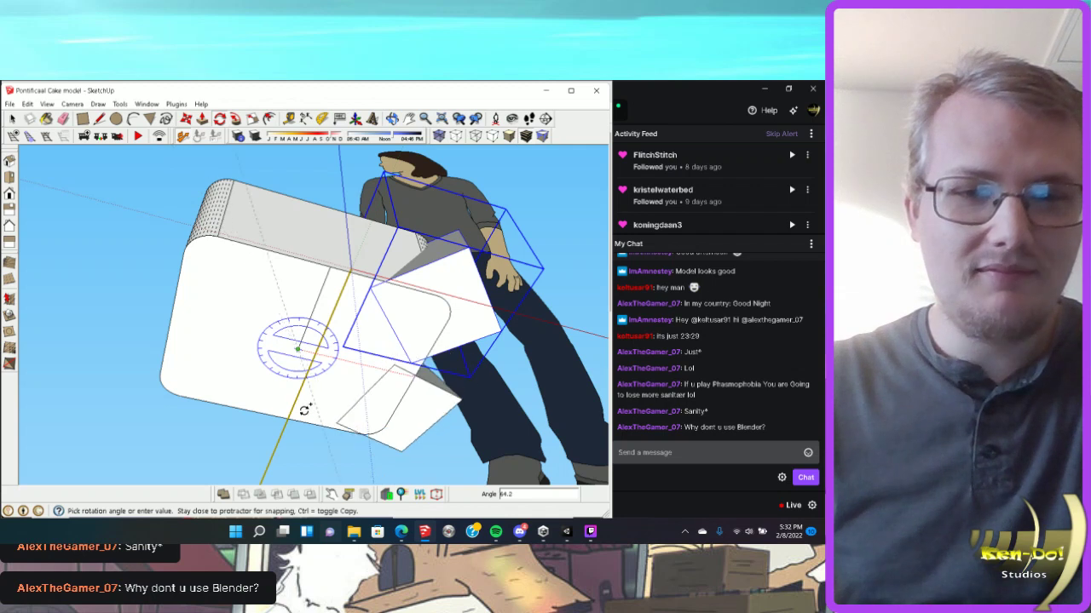
click(241, 336)
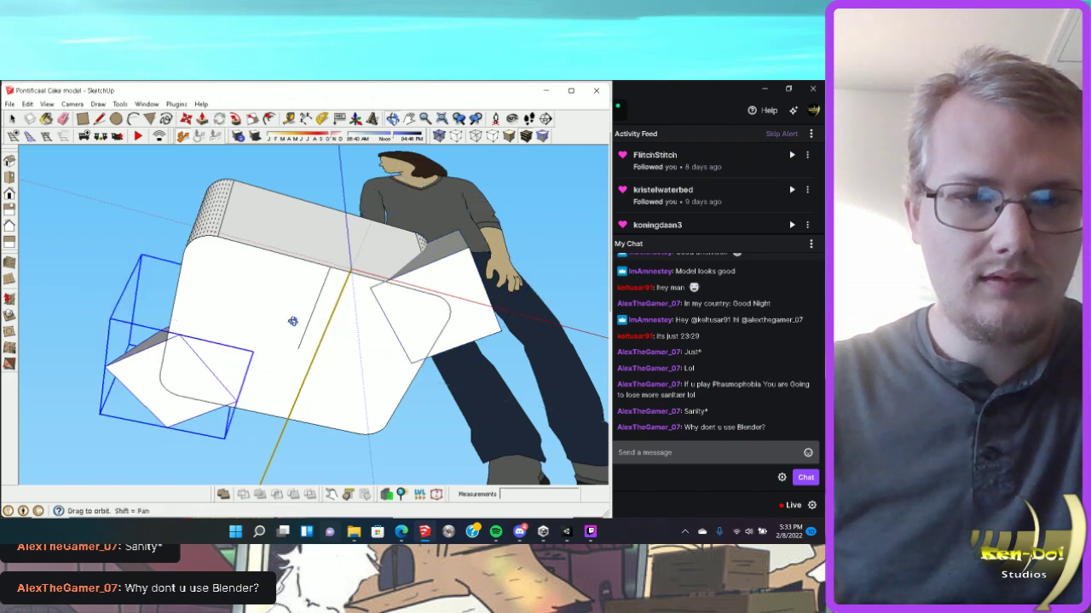
Rotate another prism copy a quarter turn about the underside's centre and move it about 1 15/16" onto the third corner.
middle_drag(292, 316, 299, 329)
click(297, 328)
click(215, 298)
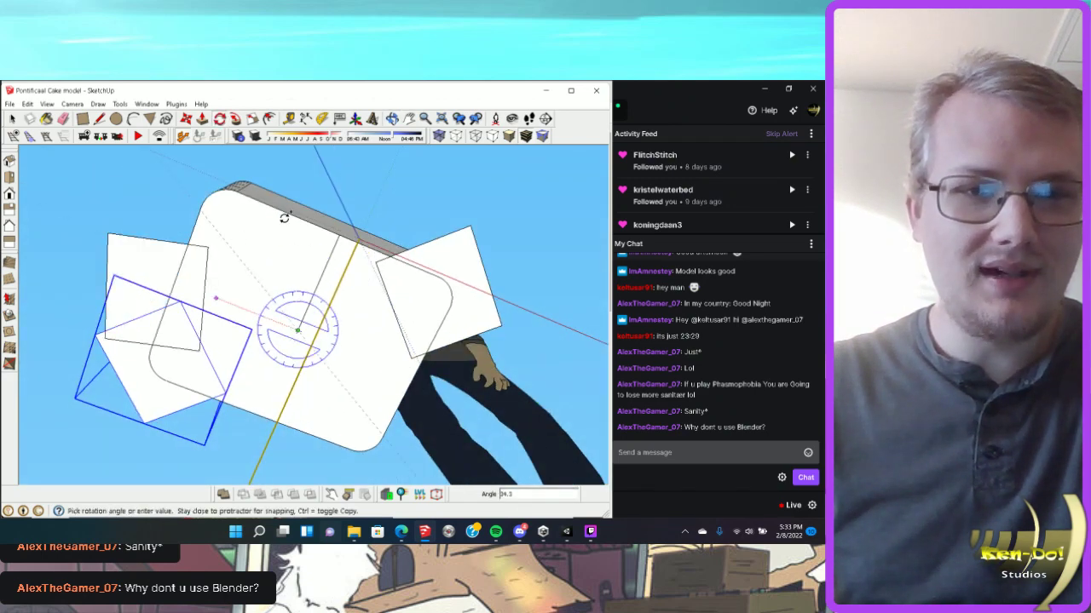
click(339, 242)
middle_drag(339, 242, 217, 158)
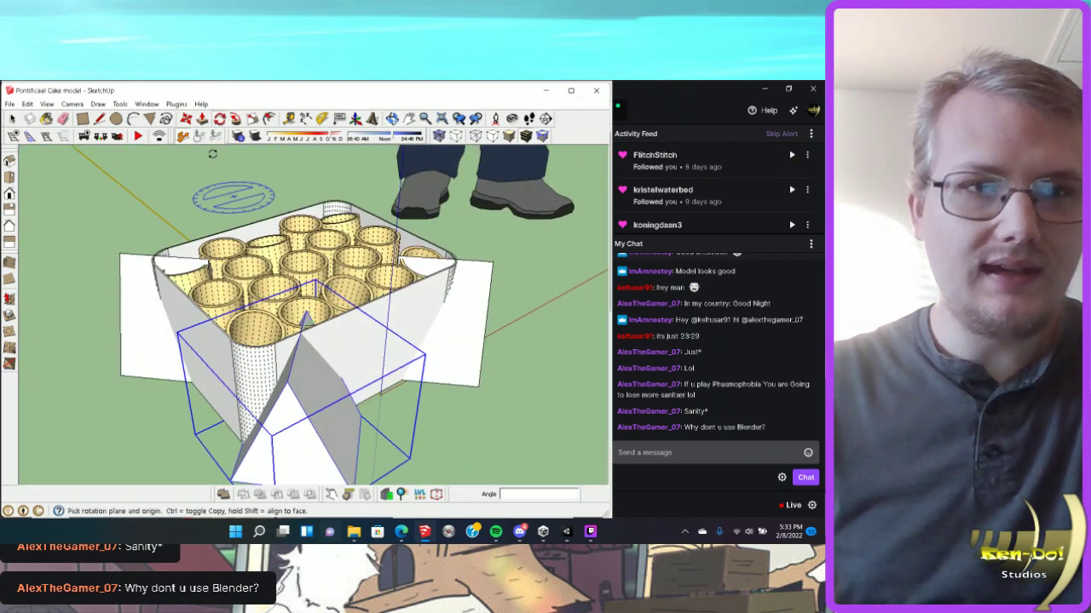
key(m)
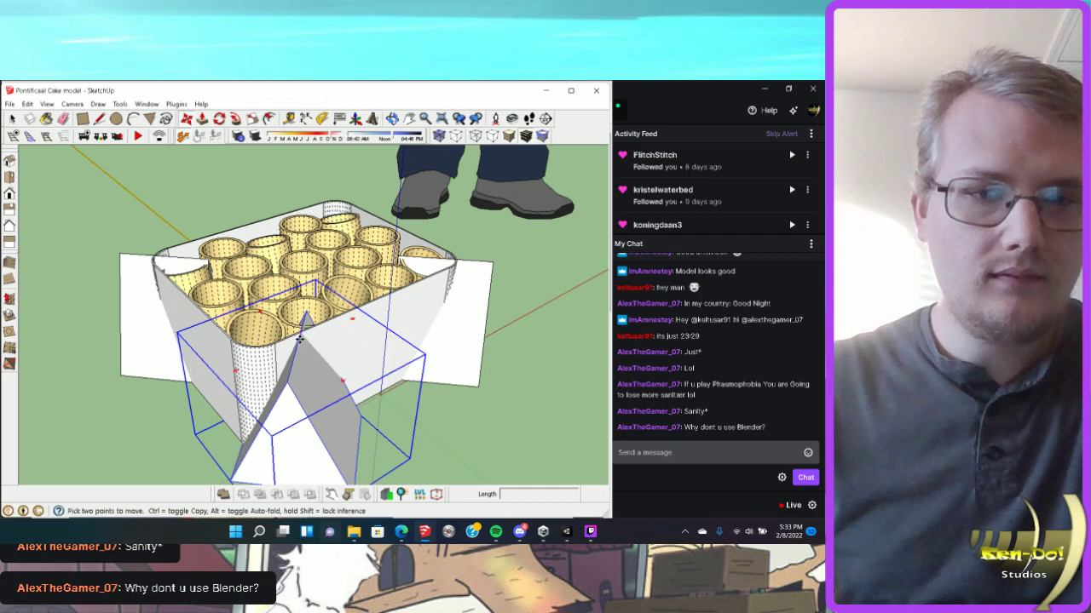
click(300, 339)
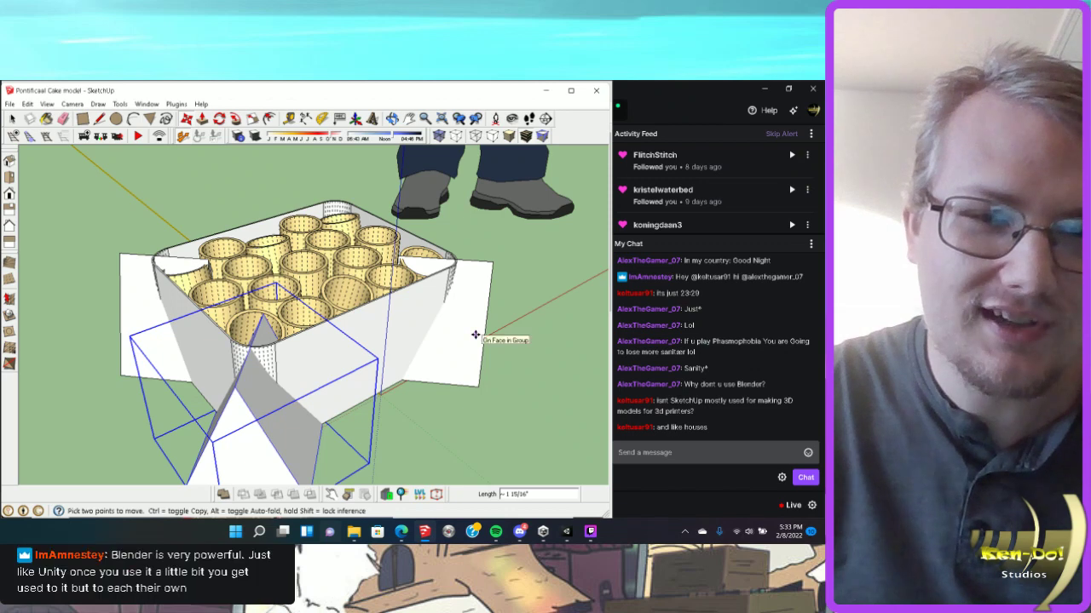
Rotate a copy of the third-corner prism 180° about the underside's centre onto the remaining corner.
mouse_move(477, 333)
middle_down()
mouse_move(375, 311)
mouse_move(229, 148)
middle_up()
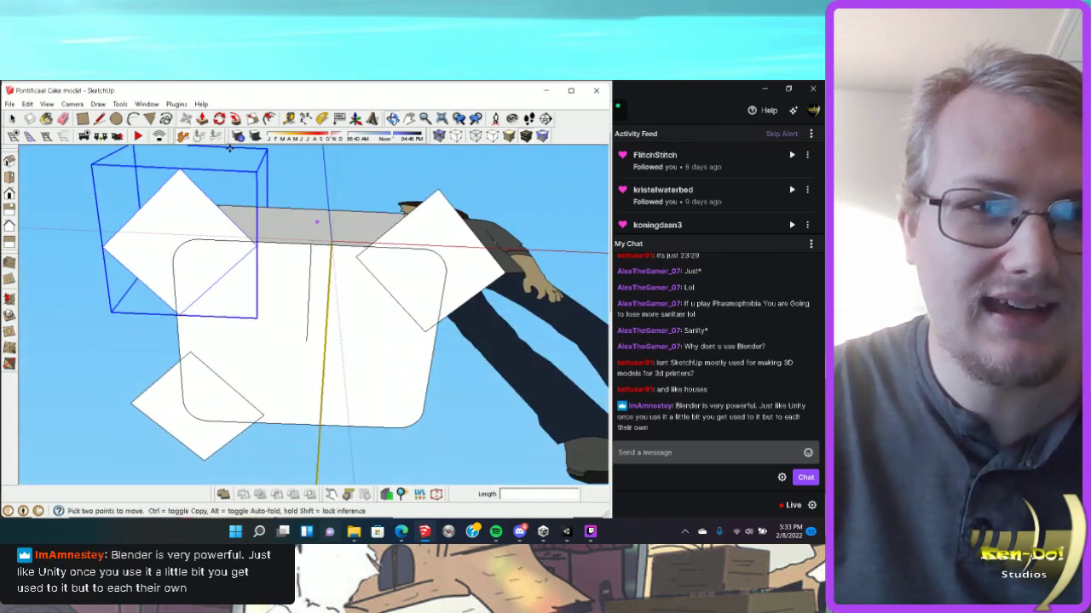
click(226, 121)
middle_drag(360, 403, 338, 341)
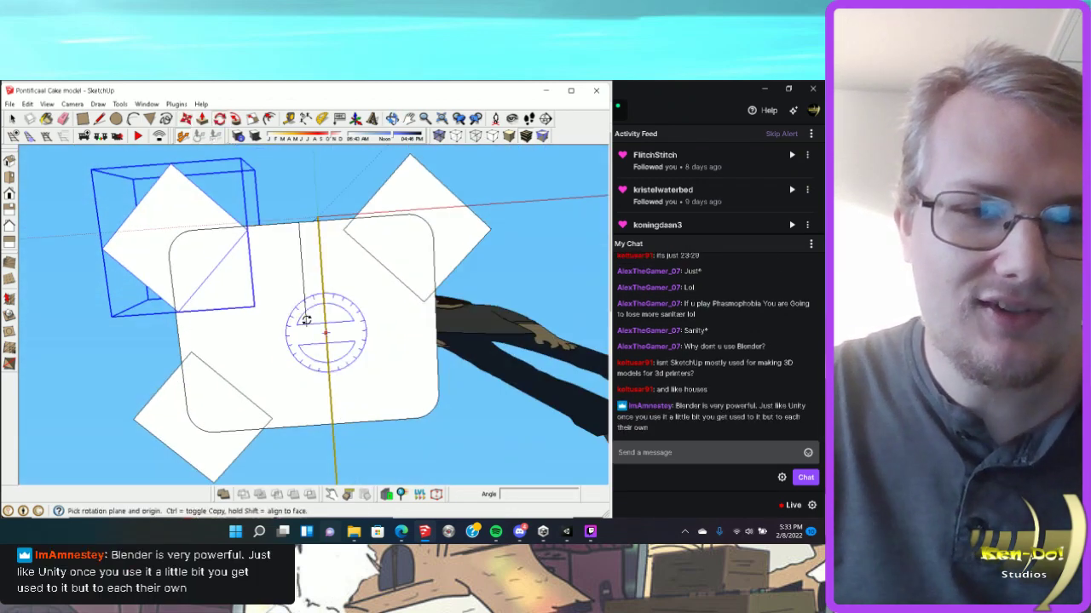
click(244, 332)
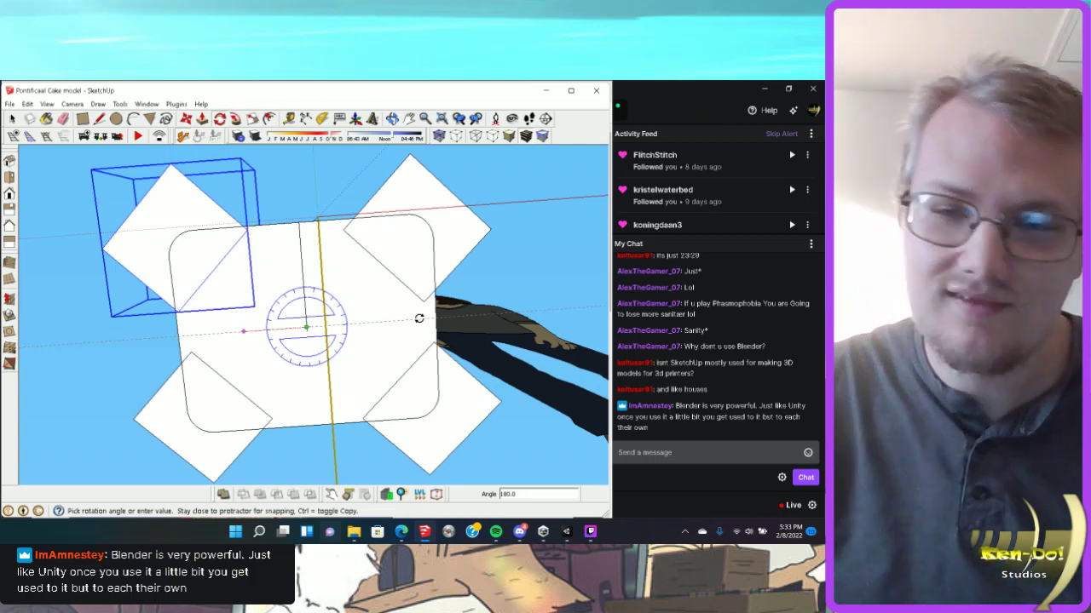
click(420, 318)
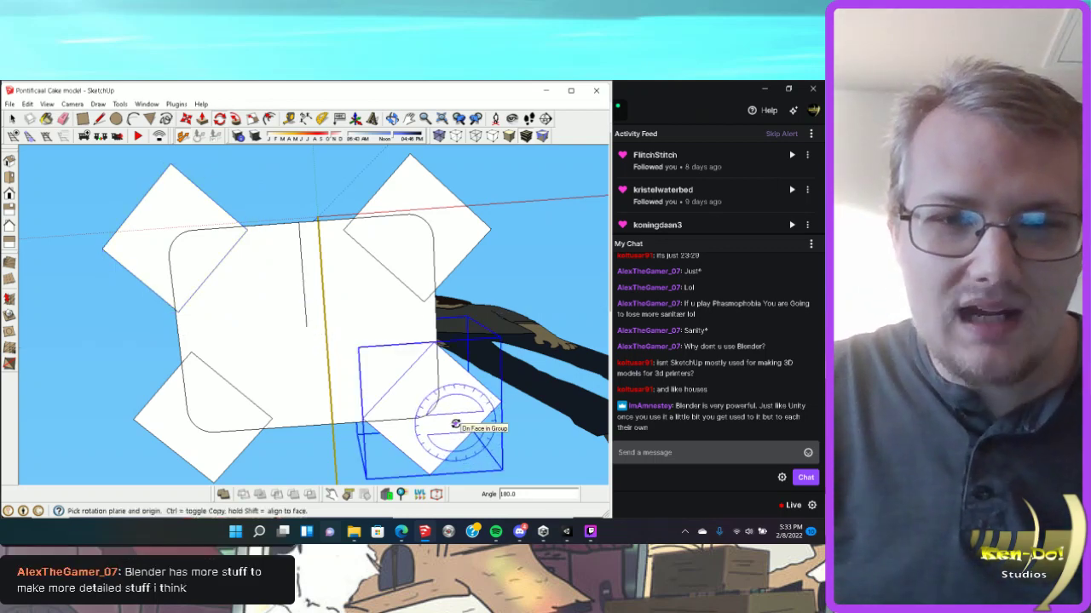
mouse_move(375, 362)
middle_down()
mouse_move(323, 380)
mouse_move(367, 245)
mouse_move(360, 304)
middle_up()
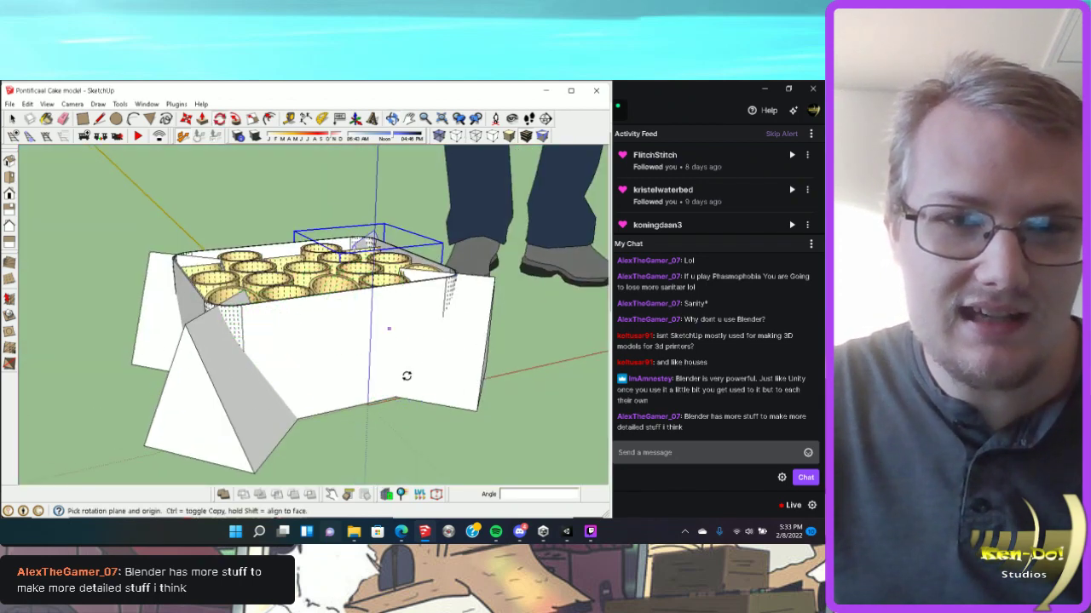
key(b)
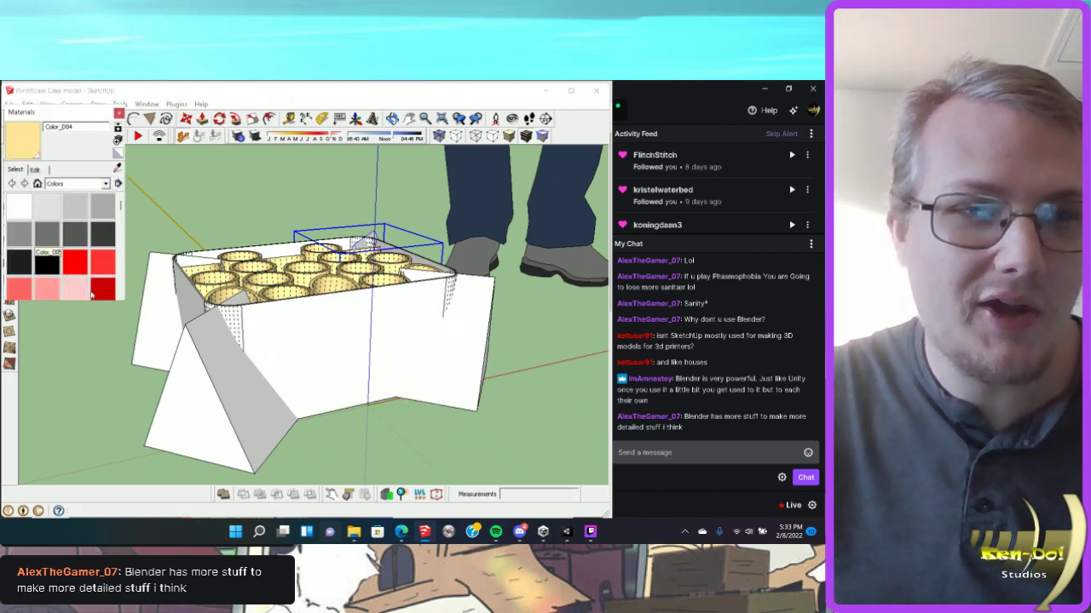
click(119, 114)
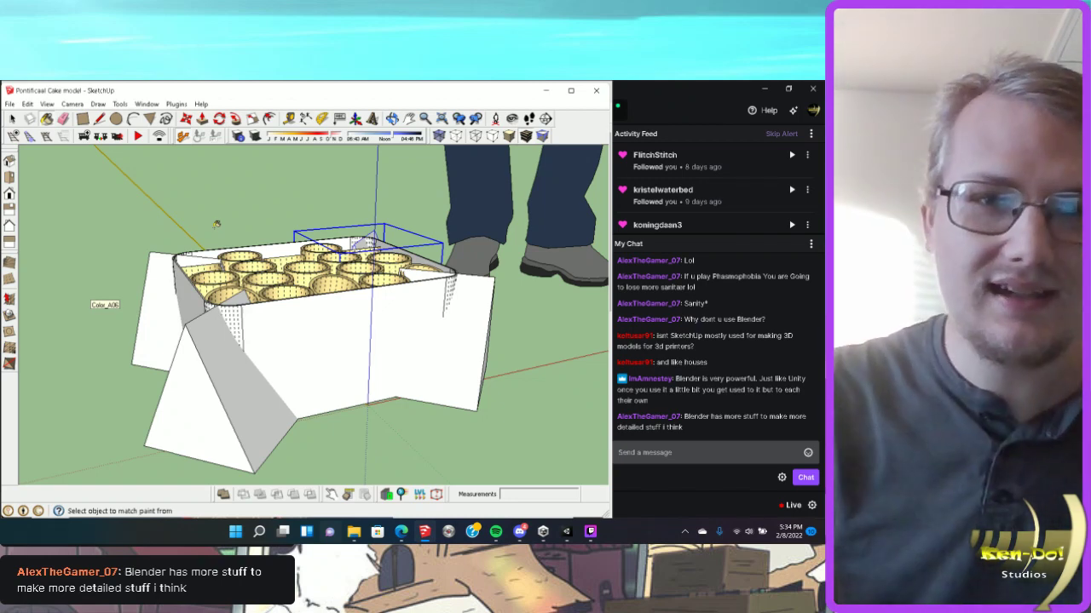
click(373, 119)
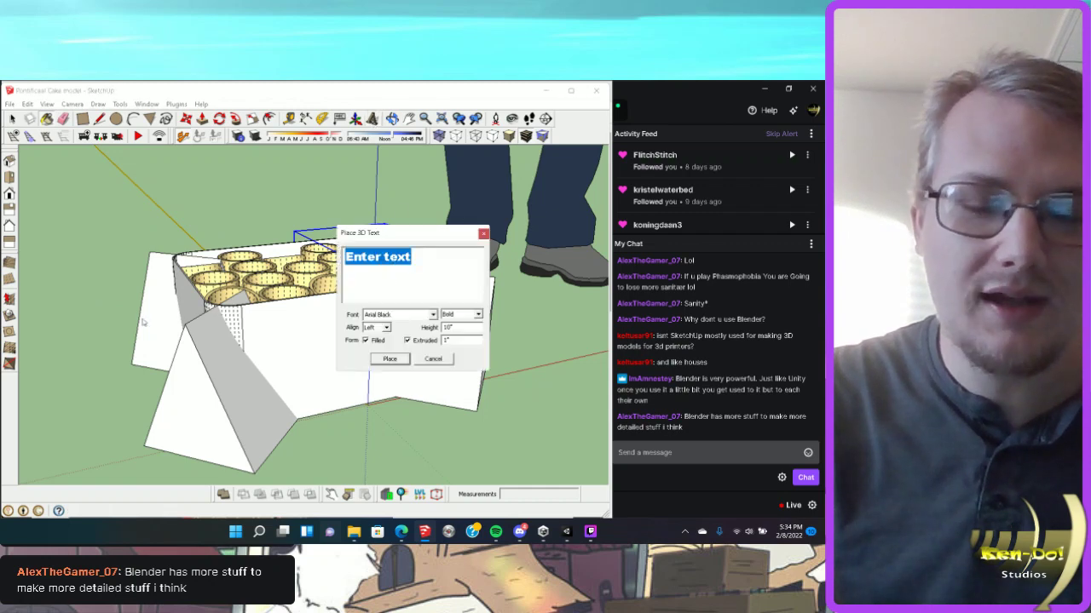
click(441, 360)
Close the 3D text dialog and intersect all faces inside the box group with the model at the four corner prisms.
middle_drag(440, 361, 592, 299)
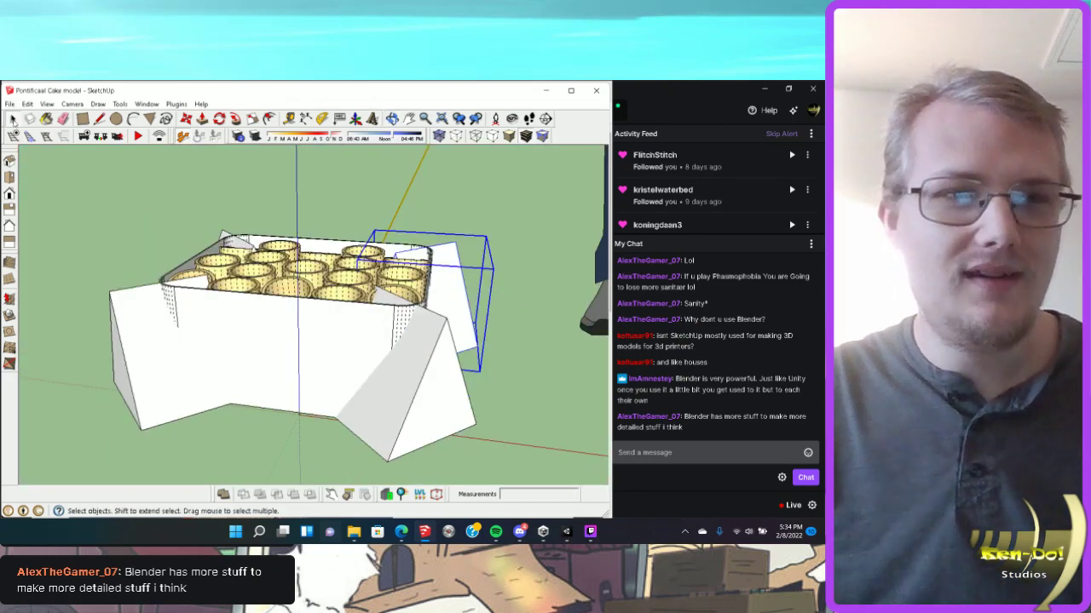
double_click(286, 365)
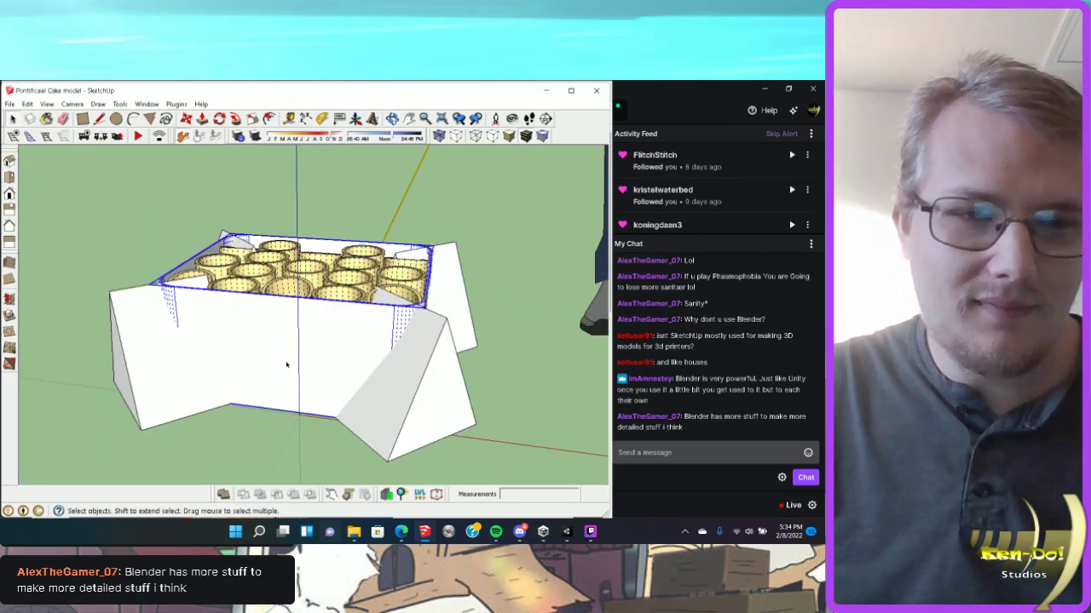
click(287, 367)
right_click(287, 365)
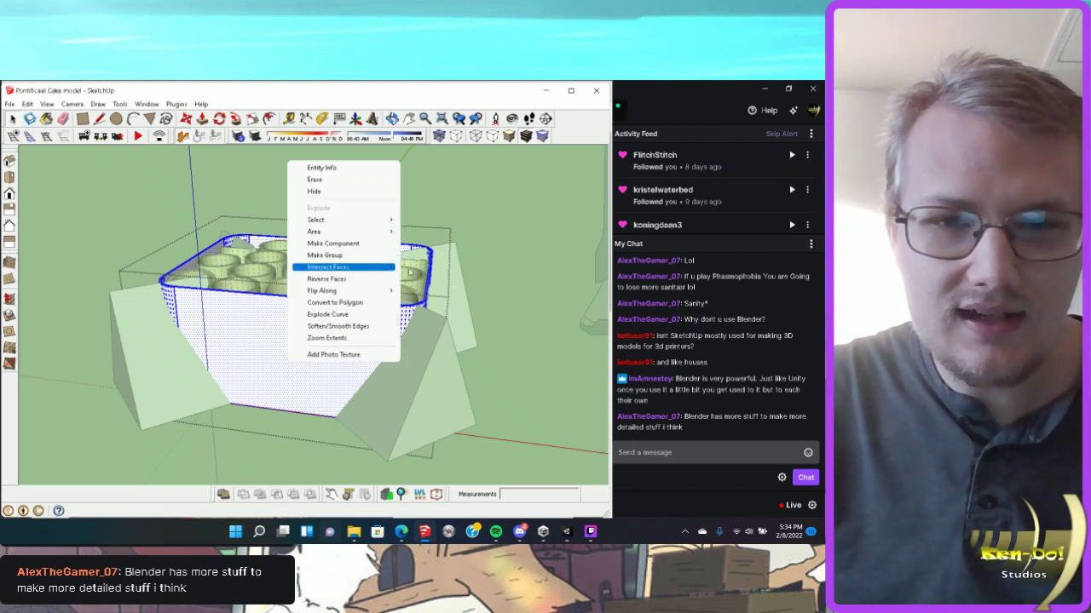
mouse_move(385, 268)
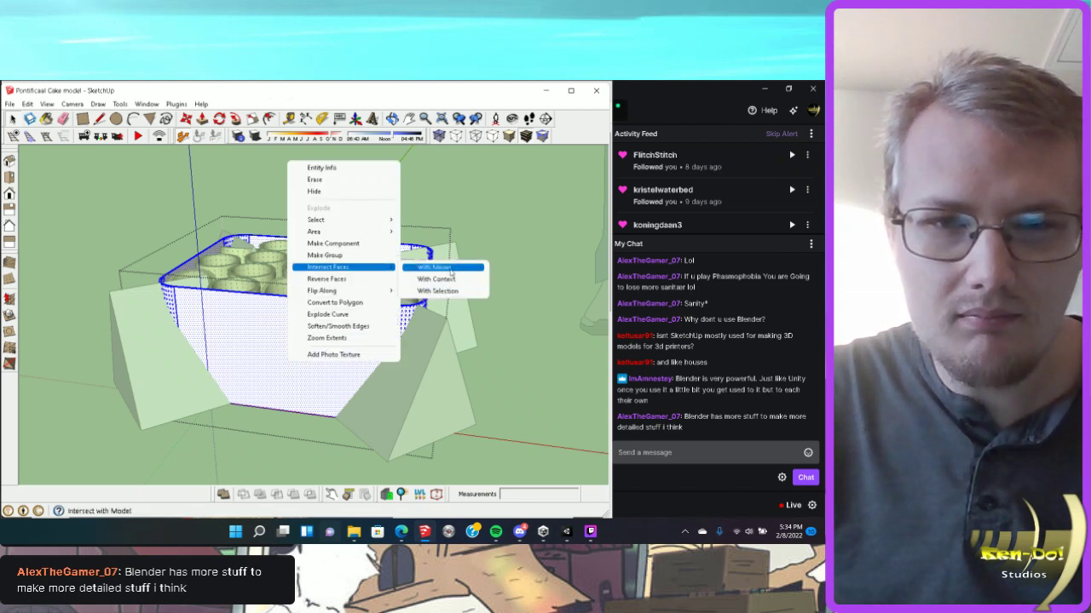
click(451, 269)
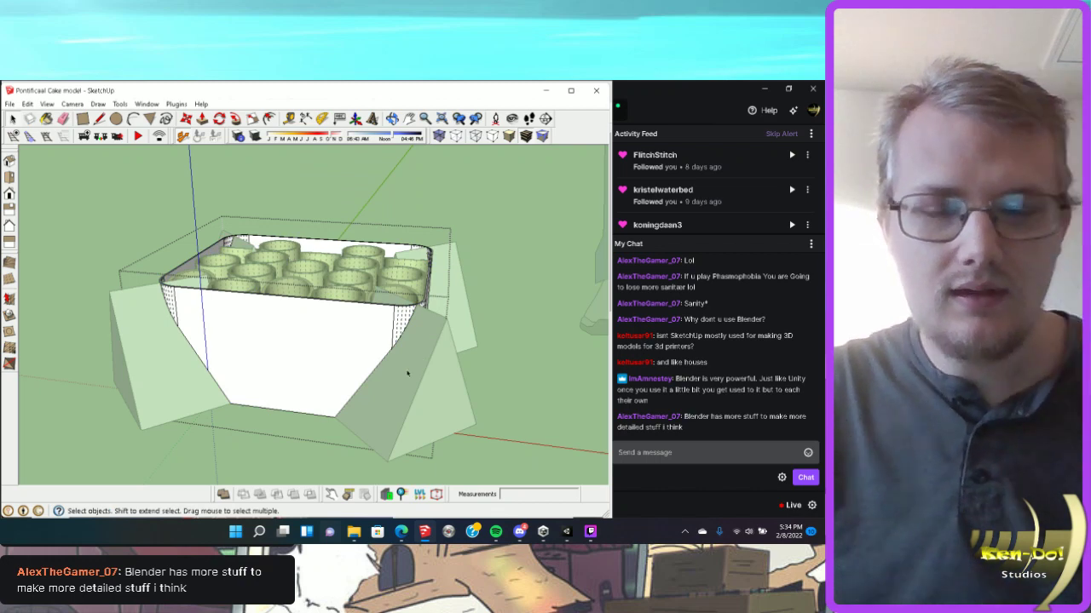
Delete the four prisms around the box and inspect the triangle outlines at its corners.
click(457, 316)
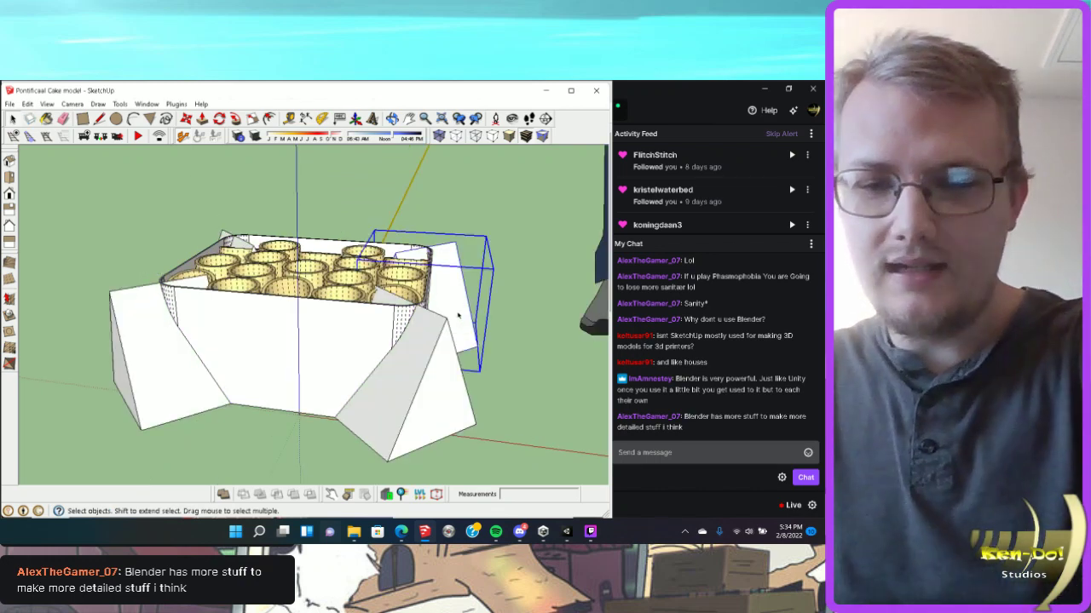
key(Delete)
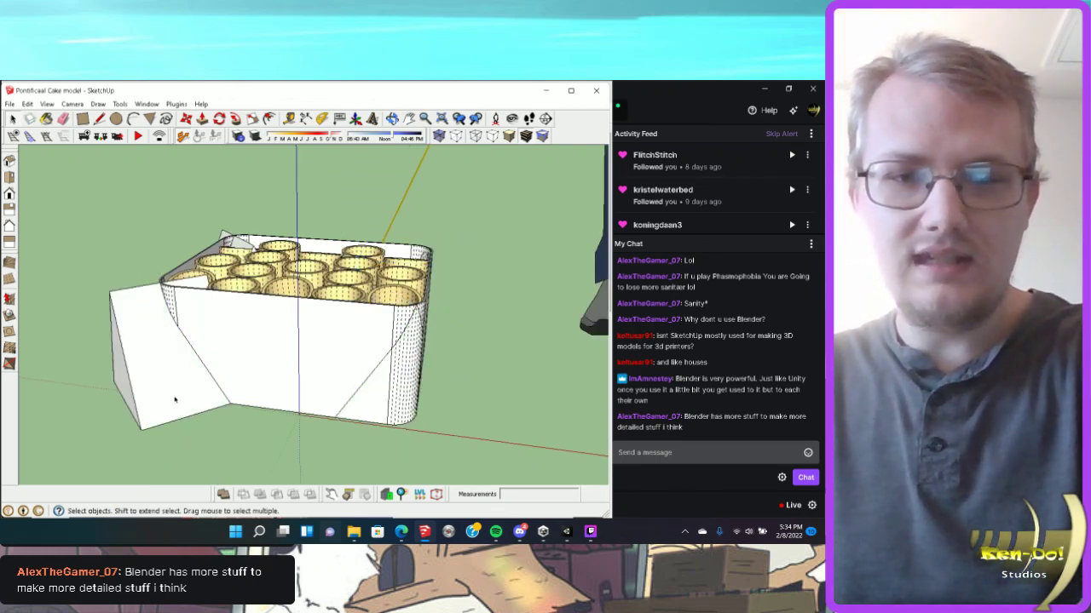
mouse_move(154, 395)
middle_down()
mouse_move(273, 384)
mouse_move(338, 419)
mouse_move(438, 395)
mouse_move(426, 443)
middle_up()
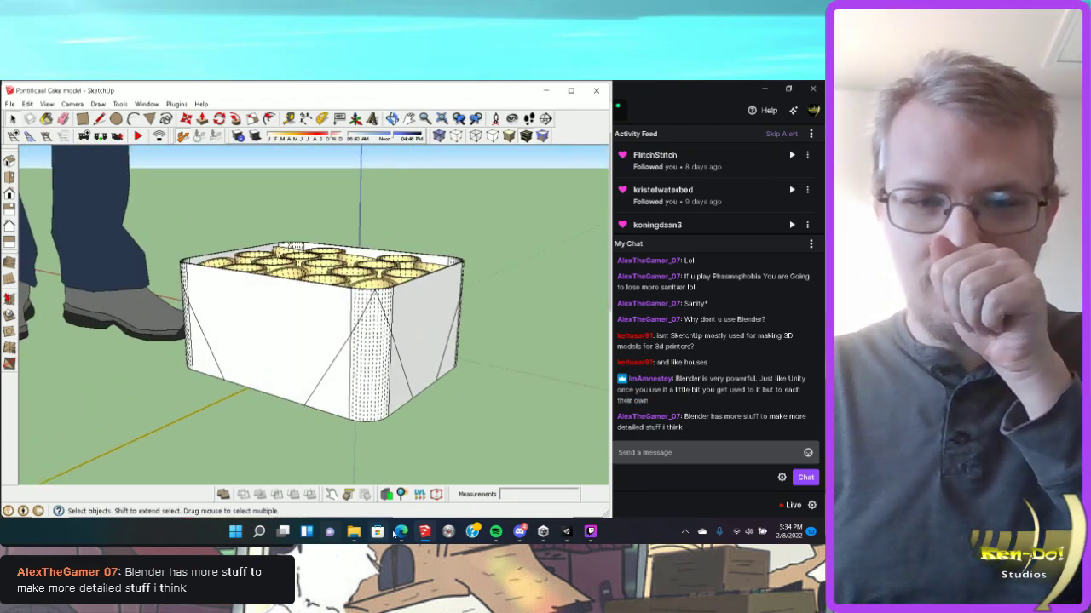
Switch to the browser to check the corner triangles on the Pontificaal product photo, and return to SketchUp.
mouse_move(409, 536)
click(411, 488)
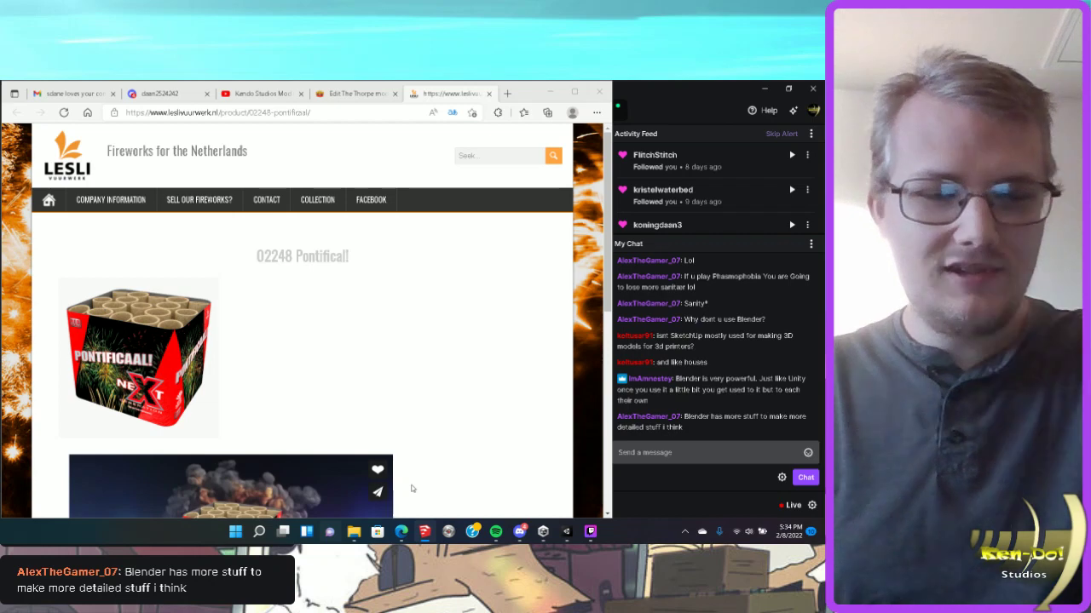
key(alt+Tab)
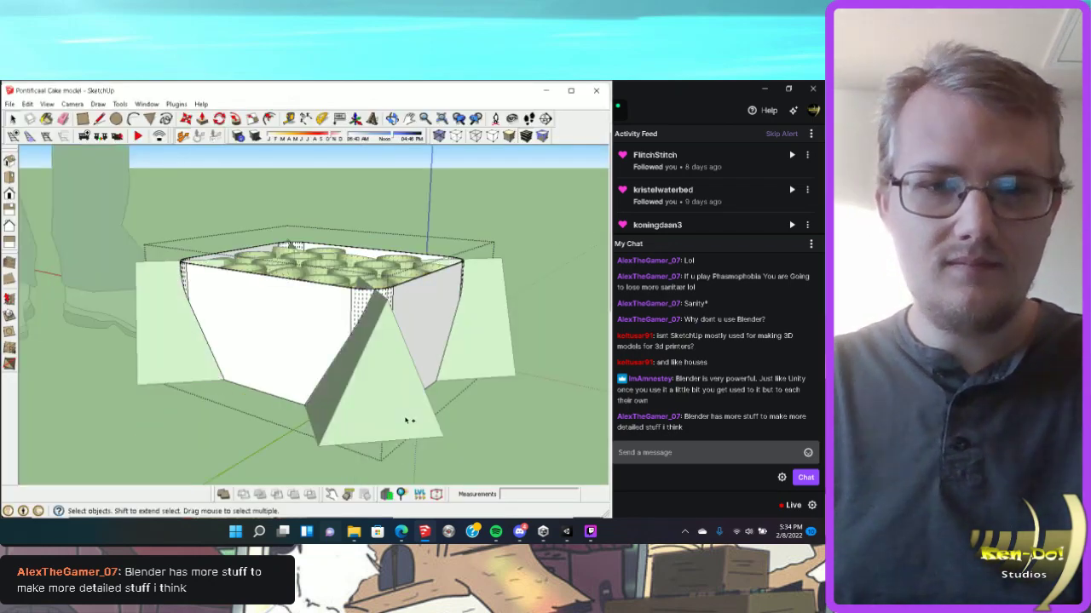
Flip one diagonally opposite pair of corner prisms upside down along each group's blue axis.
click(392, 355)
middle_drag(392, 356, 212, 152)
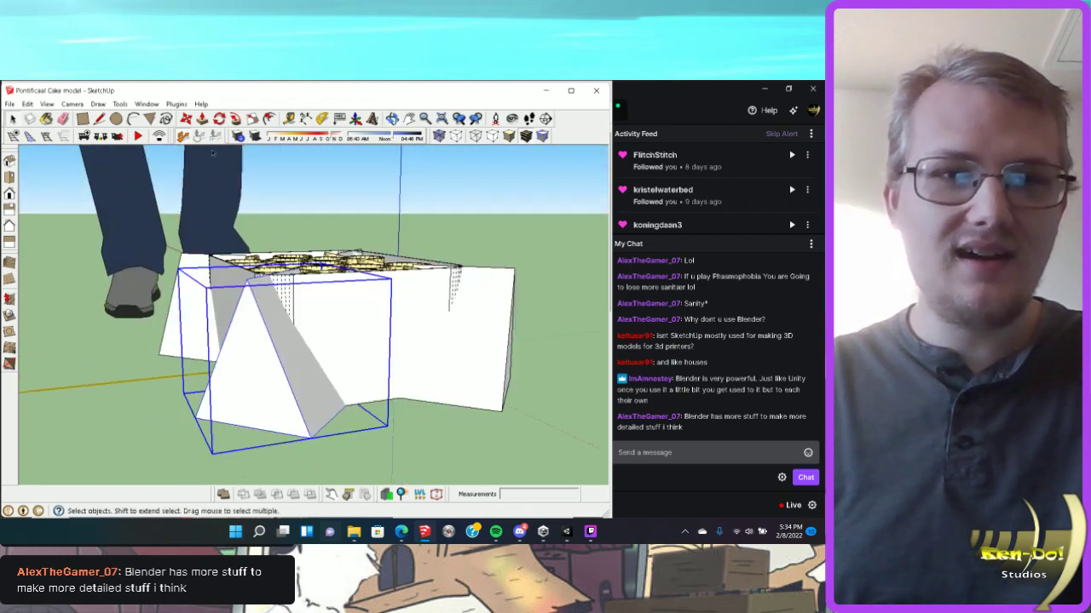
middle_drag(262, 196, 305, 371)
right_click(302, 394)
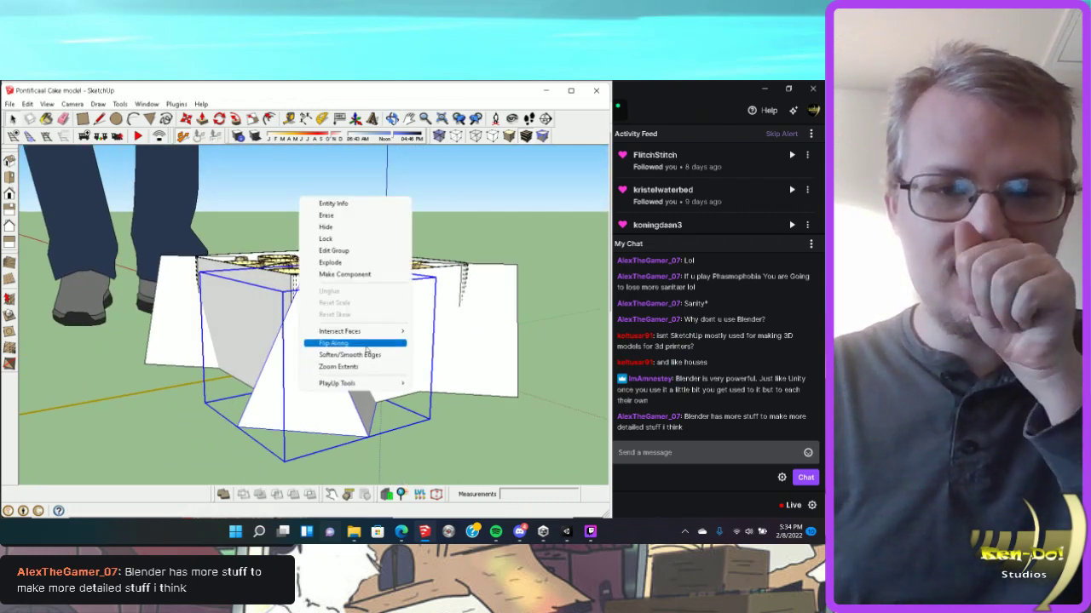
click(454, 365)
middle_drag(454, 365, 439, 351)
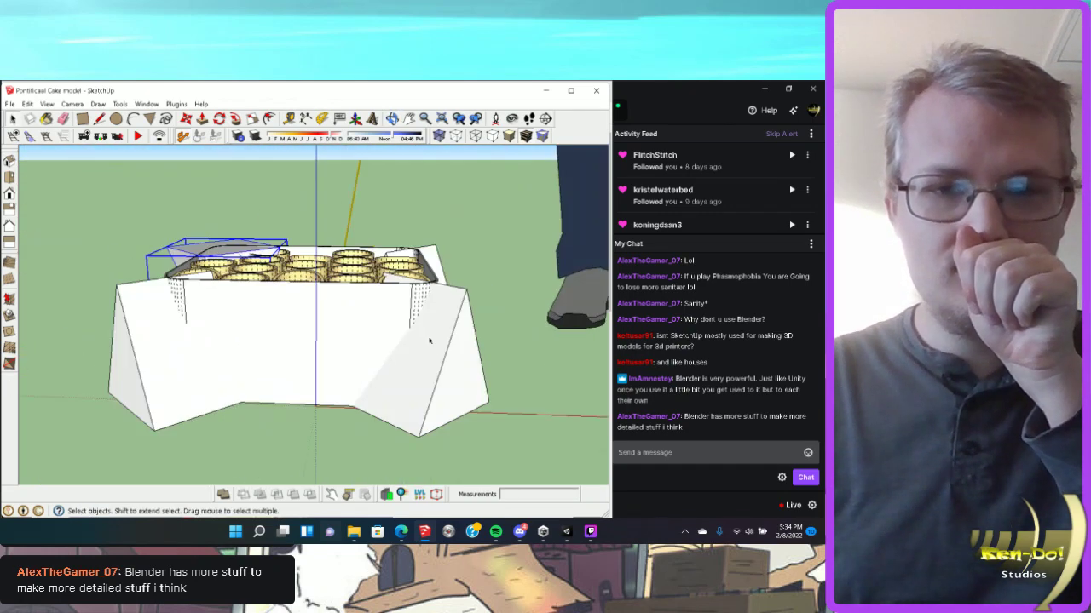
right_click(445, 356)
mouse_move(520, 307)
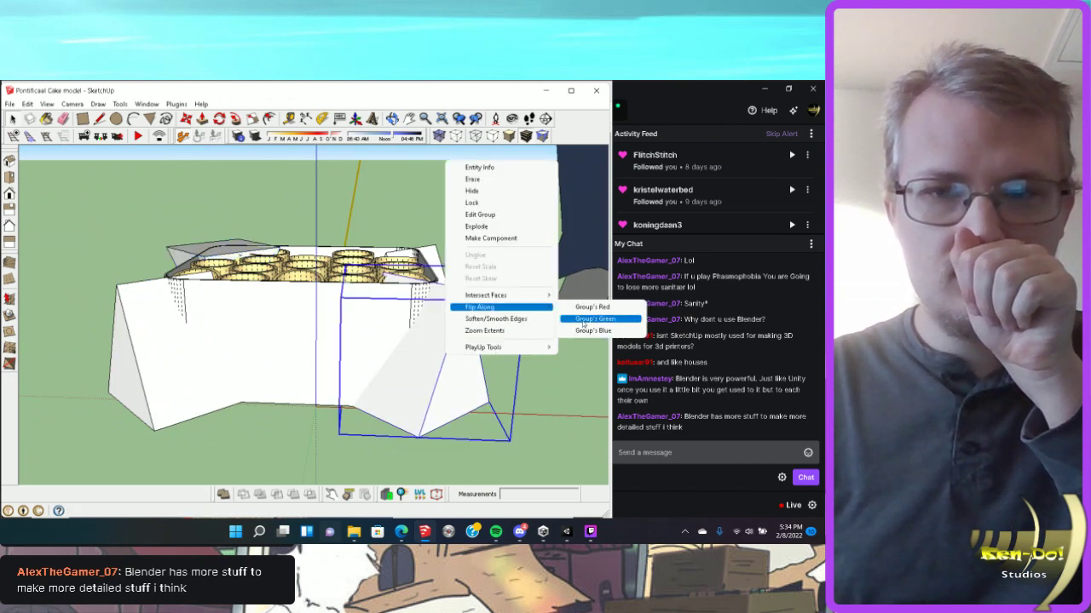
click(594, 331)
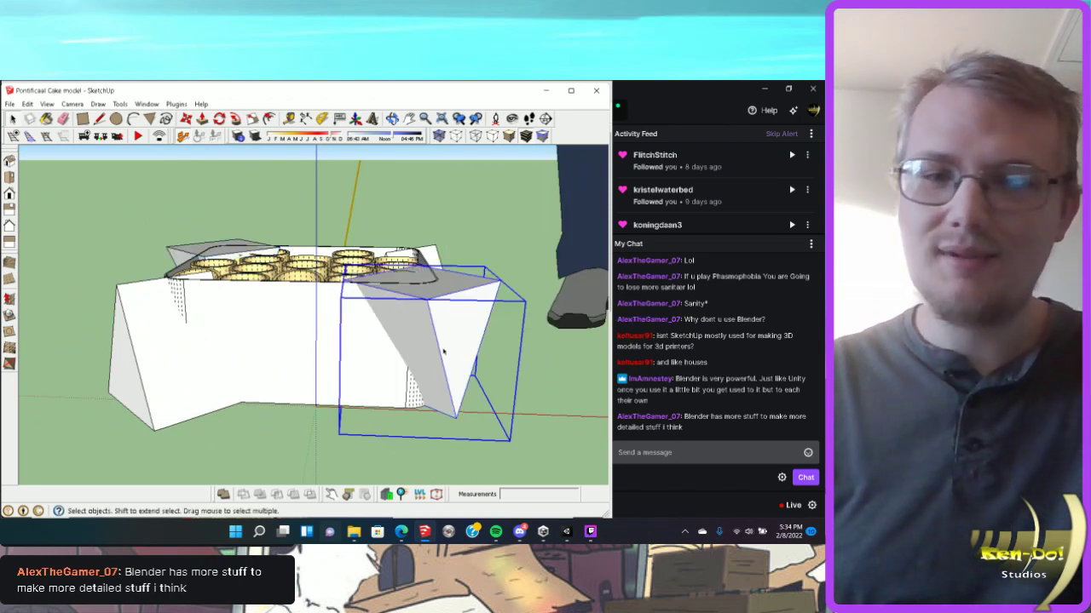
Leave the box group unedited and undo the flips of both diagonally opposite prisms.
click(343, 341)
double_click(344, 341)
right_click(345, 338)
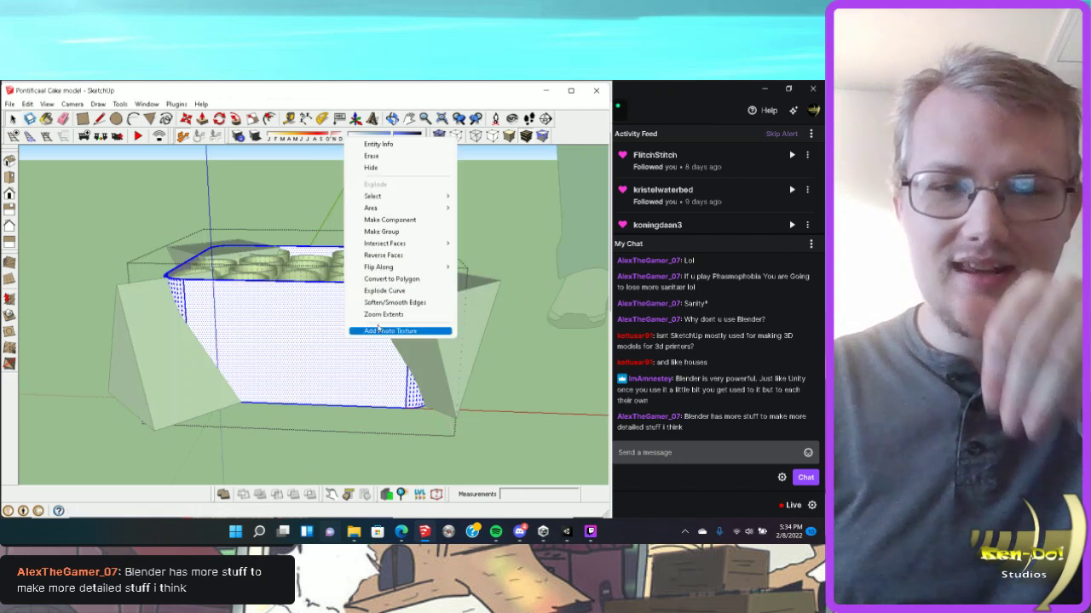
click(482, 357)
click(487, 357)
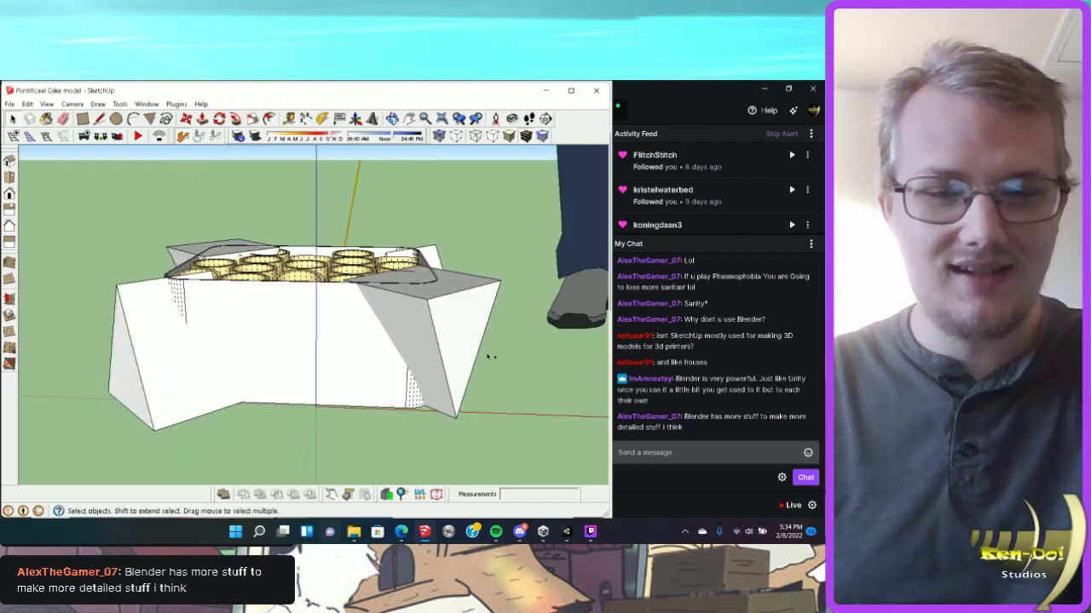
key(ctrl+z)
key(ctrl+z)
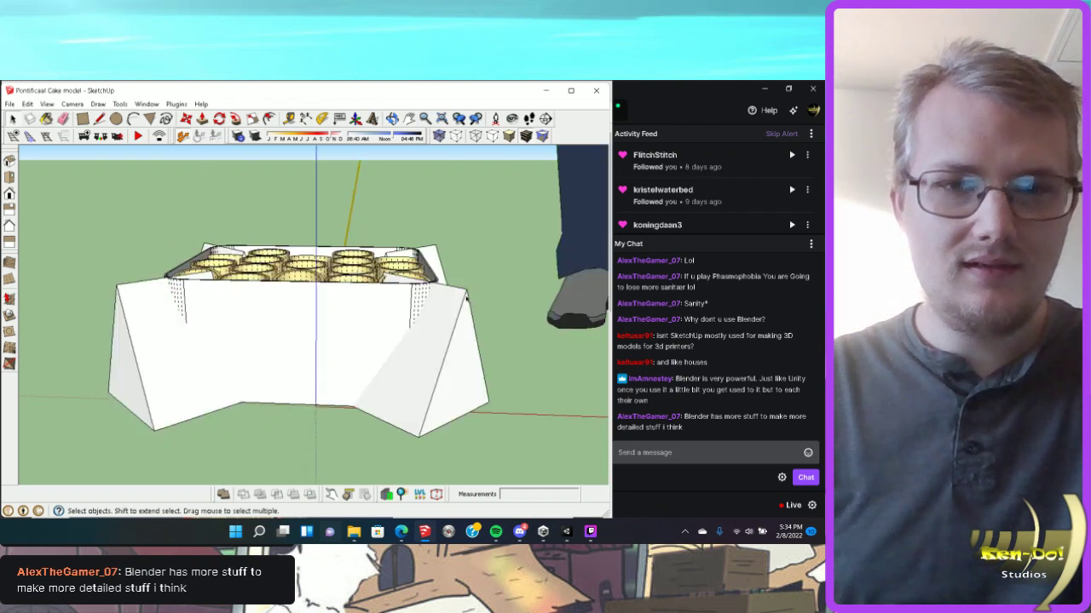
Flip the other diagonally opposite pair of corner prisms upside down in the blue direction.
click(175, 334)
right_click(174, 333)
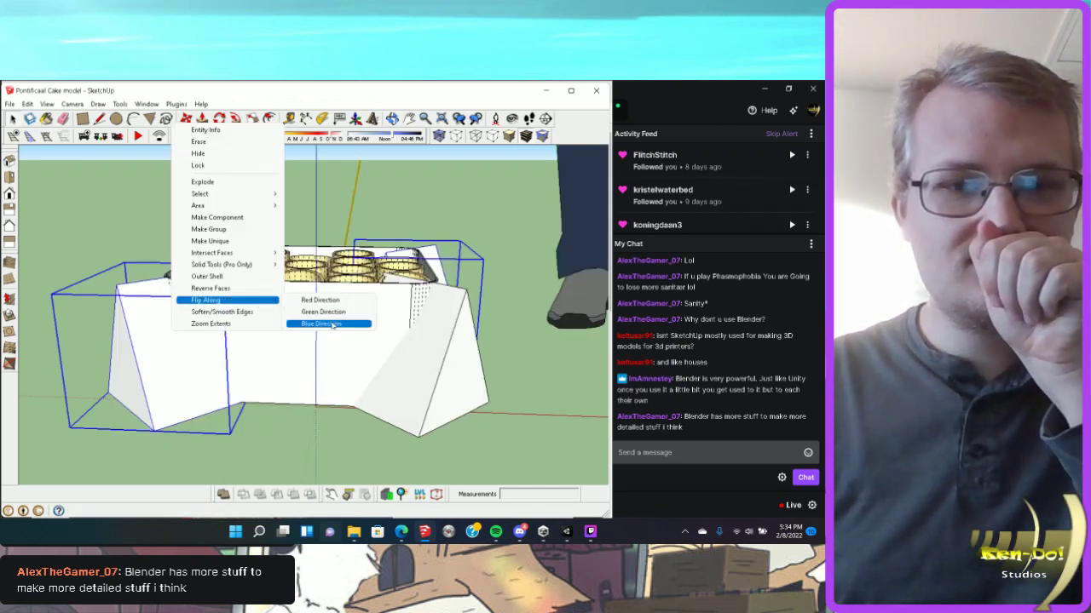
click(332, 324)
Intersect all faces inside the box group with the model to imprint the upright and inverted triangles.
click(310, 333)
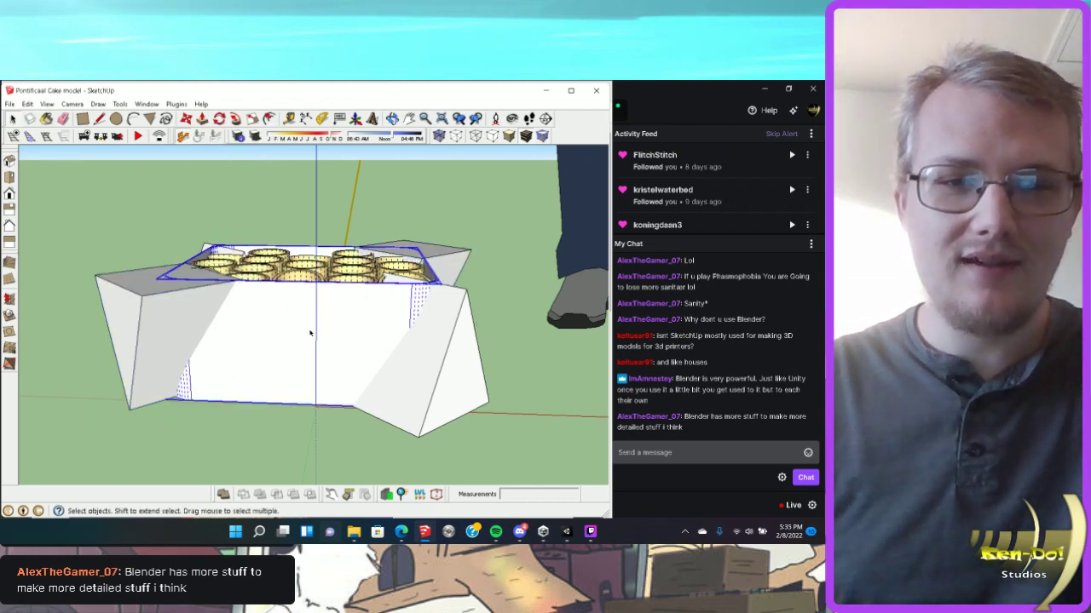
double_click(310, 333)
right_click(311, 333)
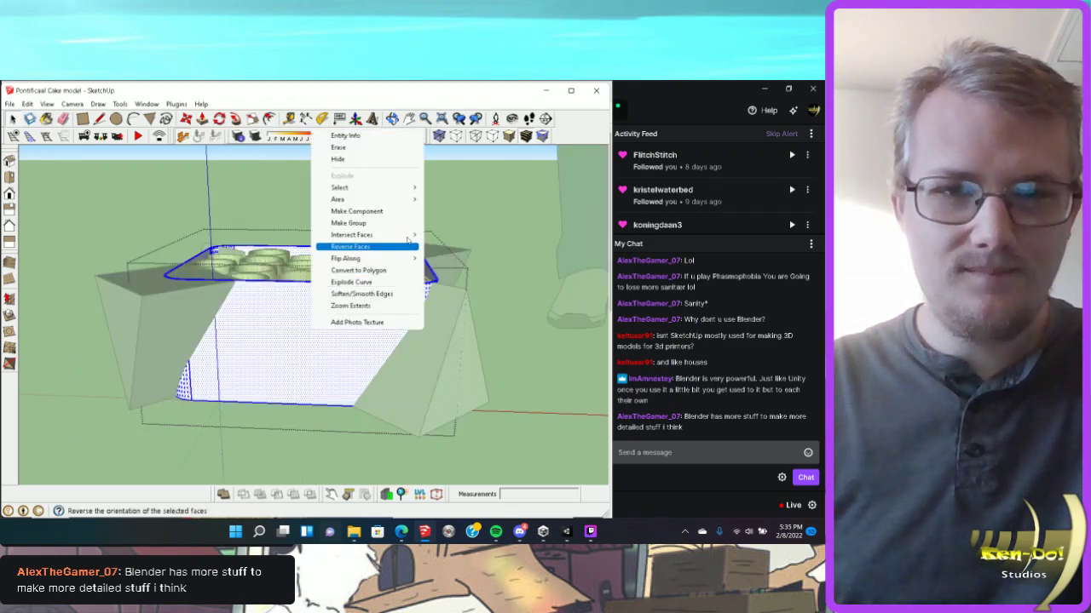
mouse_move(400, 235)
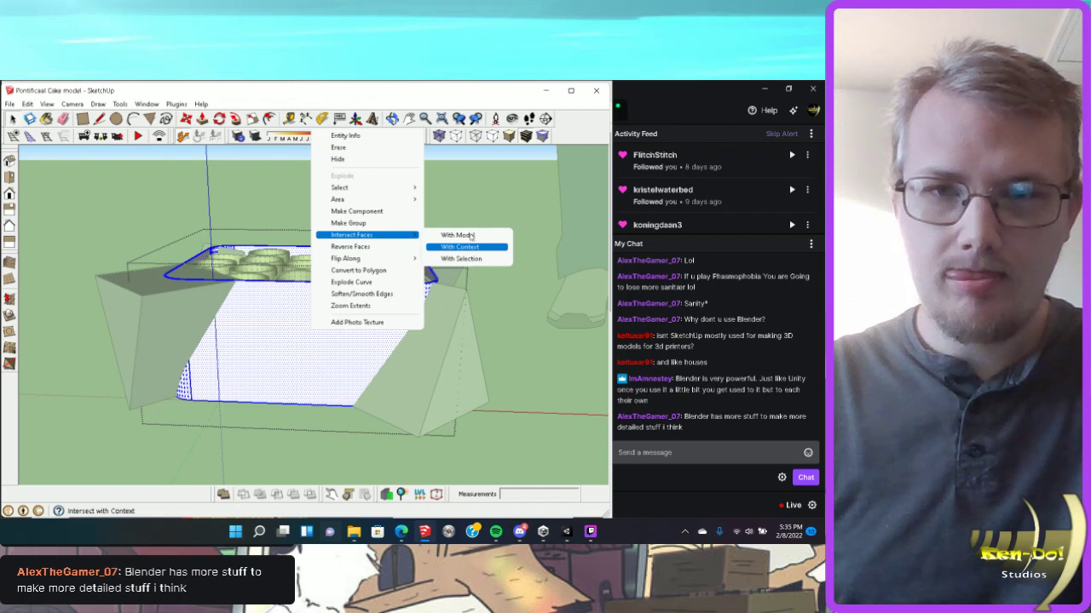
click(473, 261)
middle_drag(455, 278, 459, 404)
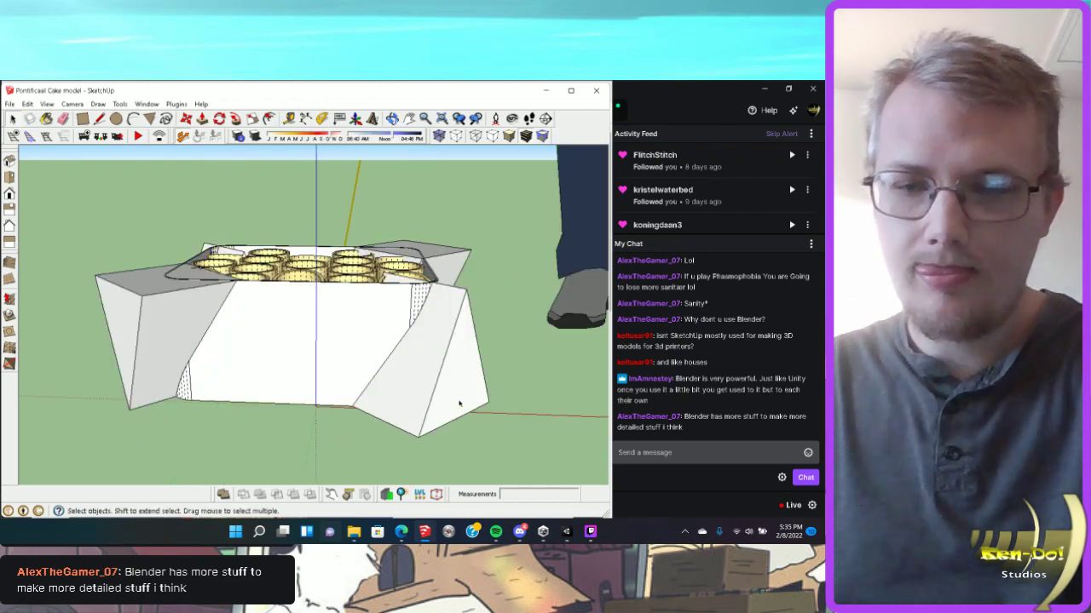
Delete all four corner prisms, leaving the box with its imprinted triangle outlines.
click(463, 406)
key(Delete)
click(168, 318)
key(Delete)
mouse_move(424, 352)
middle_down()
mouse_move(141, 341)
mouse_move(222, 340)
middle_up()
click(181, 271)
key(Delete)
mouse_move(181, 271)
middle_down()
mouse_move(222, 341)
mouse_move(280, 363)
mouse_move(531, 324)
mouse_move(443, 343)
mouse_move(469, 348)
mouse_move(284, 241)
middle_up()
click(9, 103)
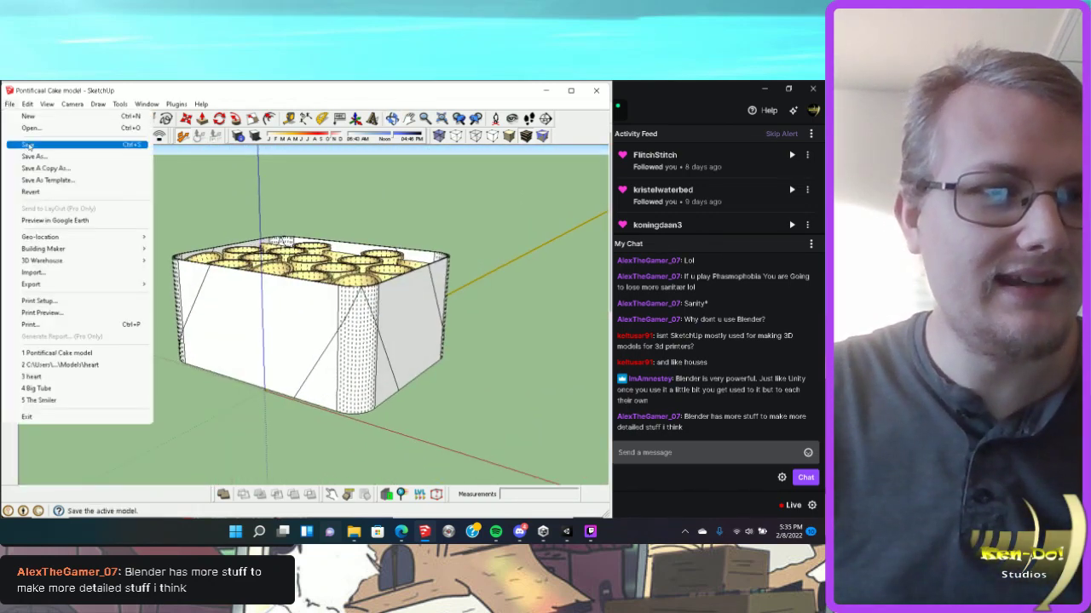
click(157, 205)
Open the box group and paint the first facets of the front corner's triangle red with Color_A01.
double_click(356, 347)
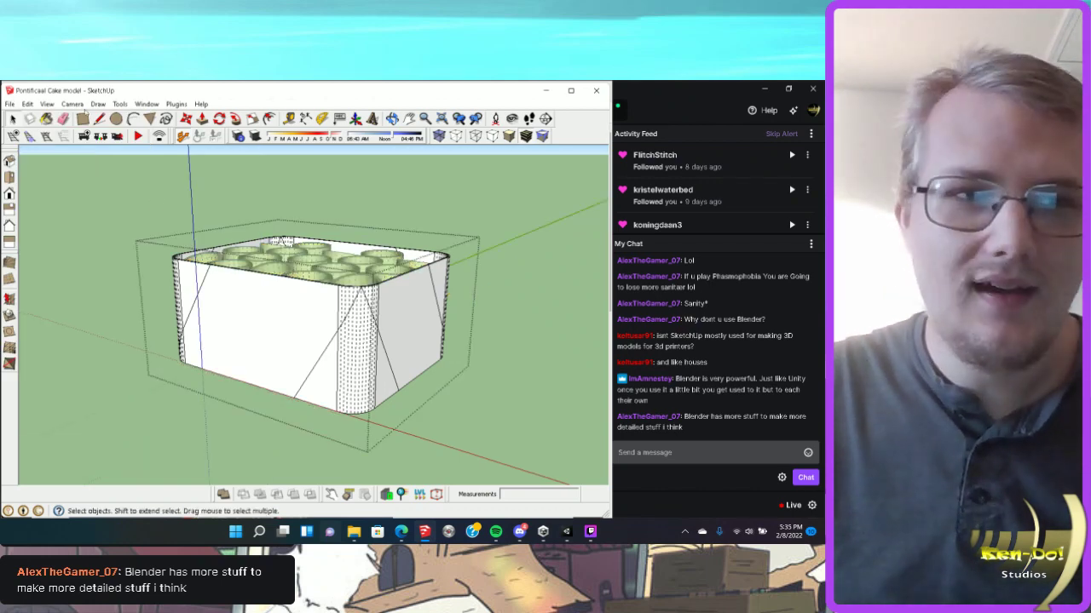
click(47, 119)
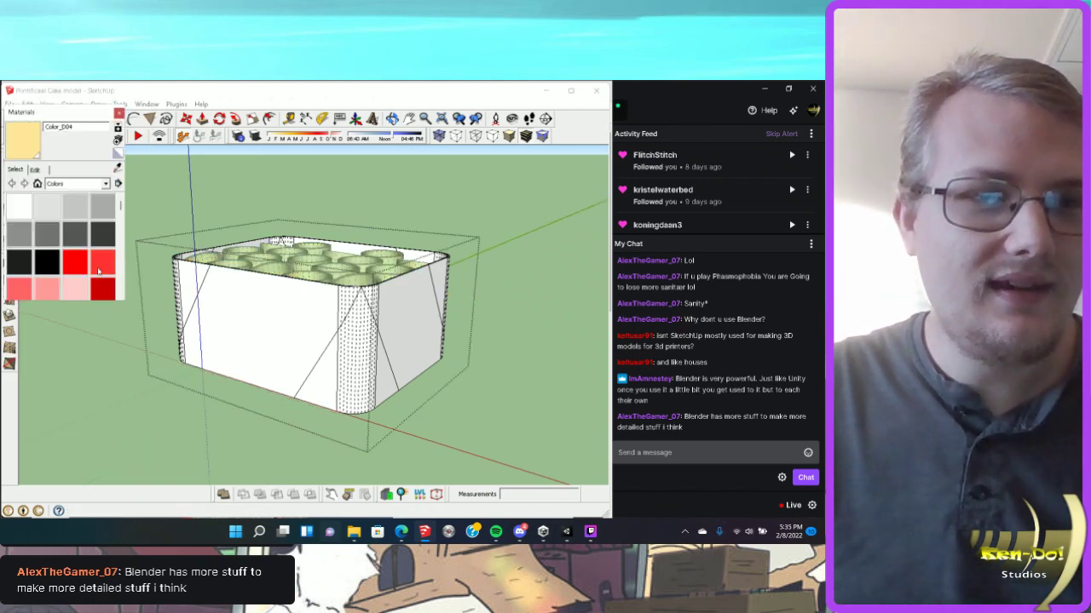
scroll(348, 378, up, 5)
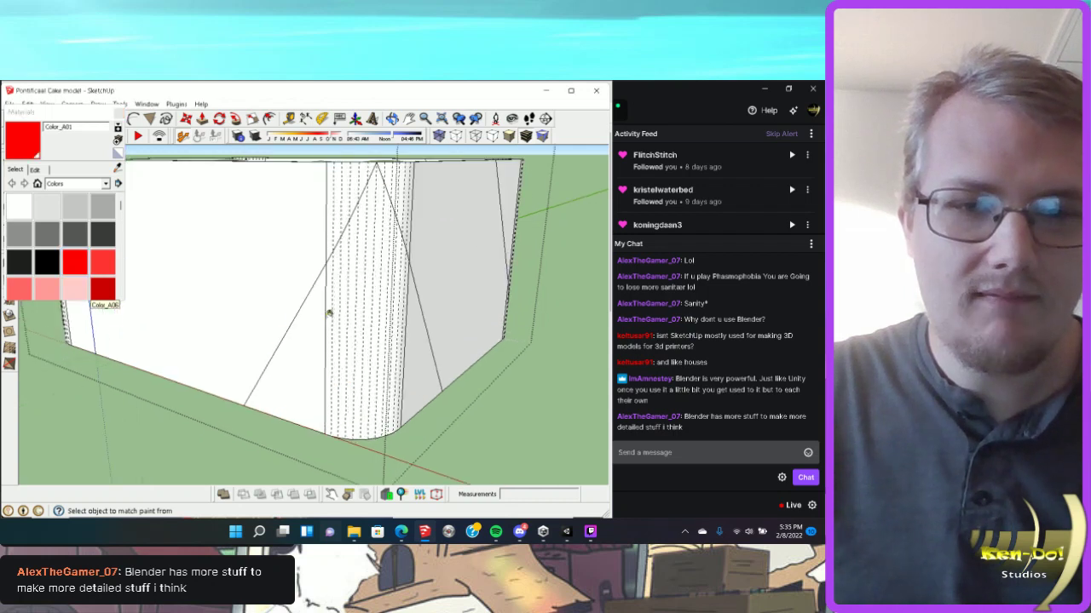
click(329, 312)
click(341, 254)
click(349, 248)
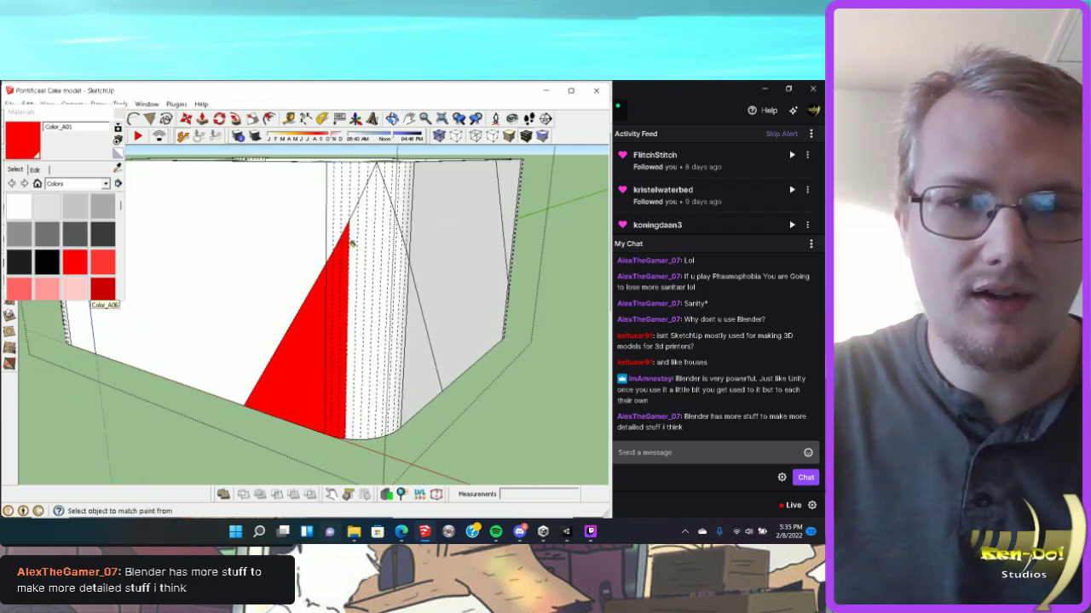
click(354, 245)
Turn off the display of hidden geometry and paint the remaining triangle areas around the box's corners red with Color_A01.
click(53, 105)
click(77, 145)
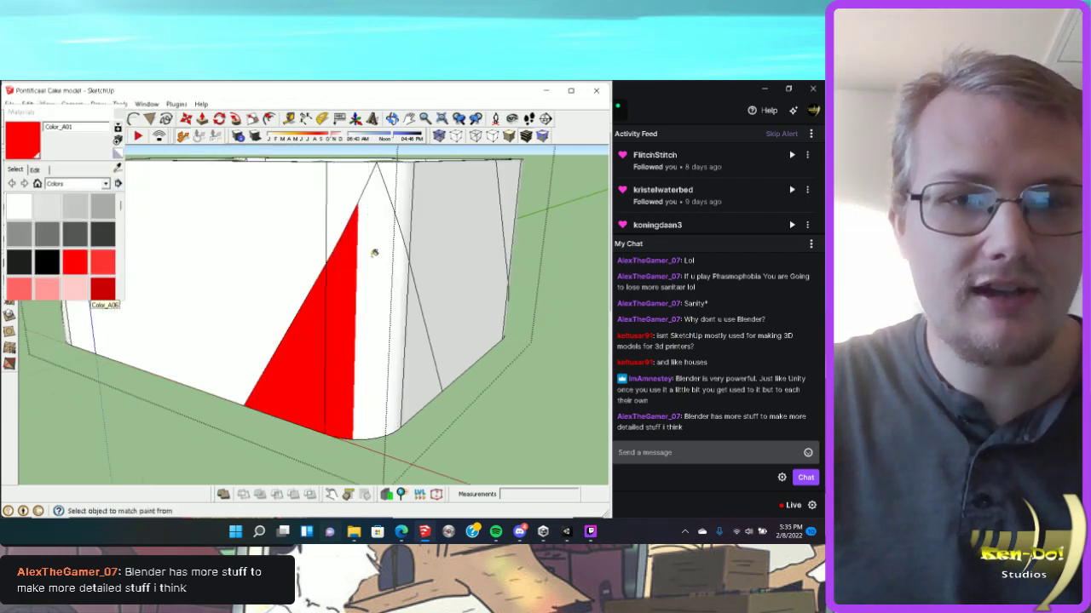
click(374, 248)
click(418, 346)
mouse_move(321, 321)
middle_down()
mouse_move(231, 306)
mouse_move(161, 273)
mouse_move(365, 327)
mouse_move(346, 268)
mouse_move(548, 268)
mouse_move(154, 387)
mouse_move(417, 336)
mouse_move(258, 285)
mouse_move(261, 309)
mouse_move(475, 329)
mouse_move(275, 316)
mouse_move(341, 307)
mouse_move(418, 350)
middle_up()
click(258, 285)
click(240, 283)
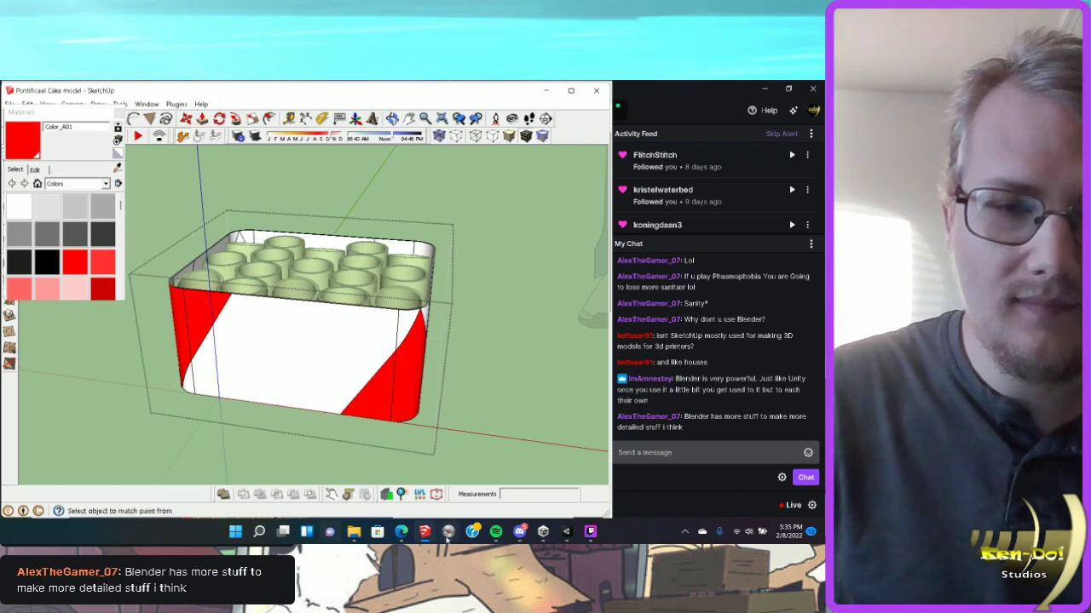
Check the Pontificaal product photo in the browser and paint the box's side areas between the red triangles black with Color_009.
click(402, 532)
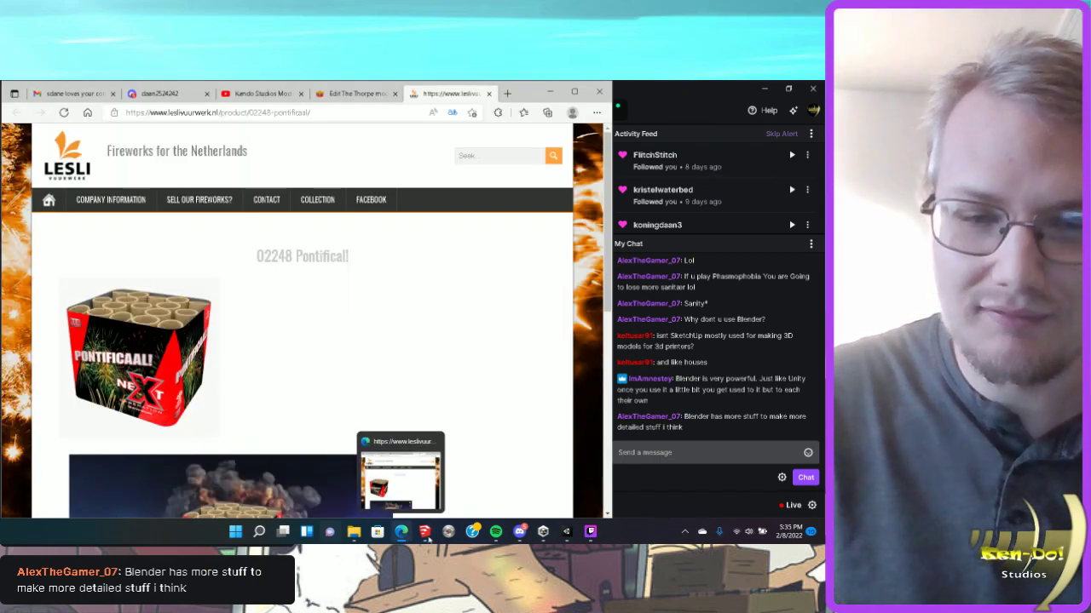
click(425, 533)
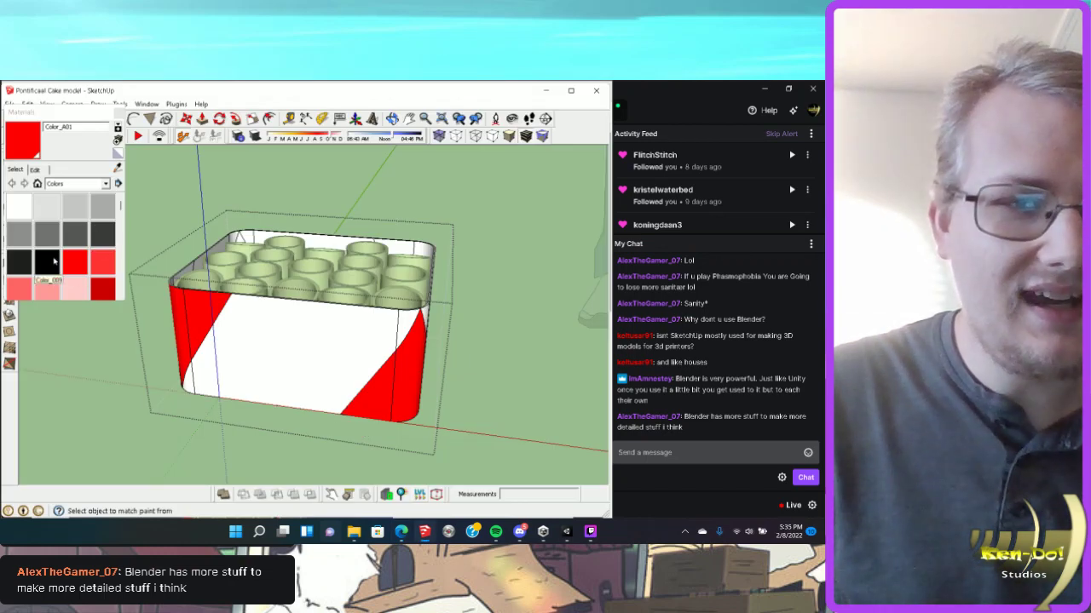
click(51, 261)
click(287, 343)
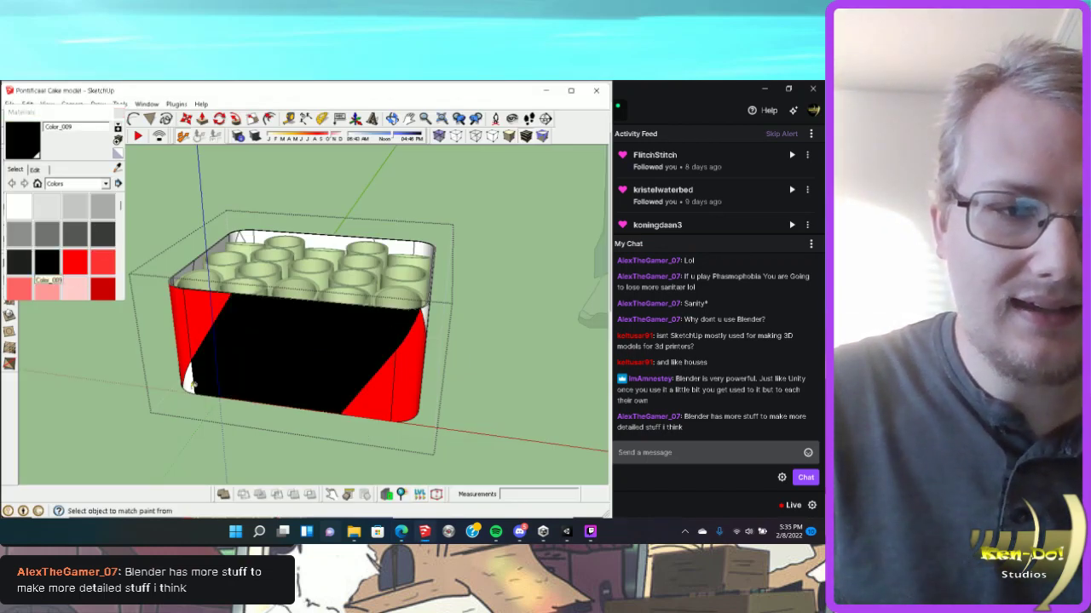
middle_drag(344, 384, 320, 340)
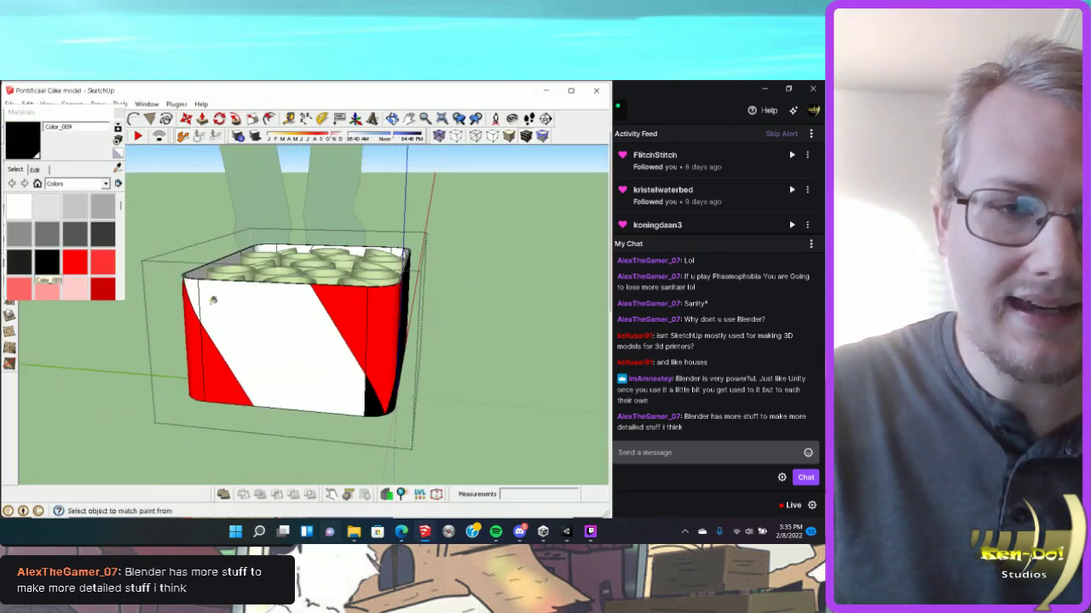
click(213, 300)
mouse_move(213, 300)
middle_down()
mouse_move(354, 334)
mouse_move(426, 321)
mouse_move(431, 338)
mouse_move(348, 372)
mouse_move(417, 375)
middle_up()
click(326, 352)
click(323, 321)
mouse_move(237, 267)
middle_down()
mouse_move(383, 377)
mouse_move(406, 346)
mouse_move(333, 414)
mouse_move(252, 393)
mouse_move(392, 511)
middle_up()
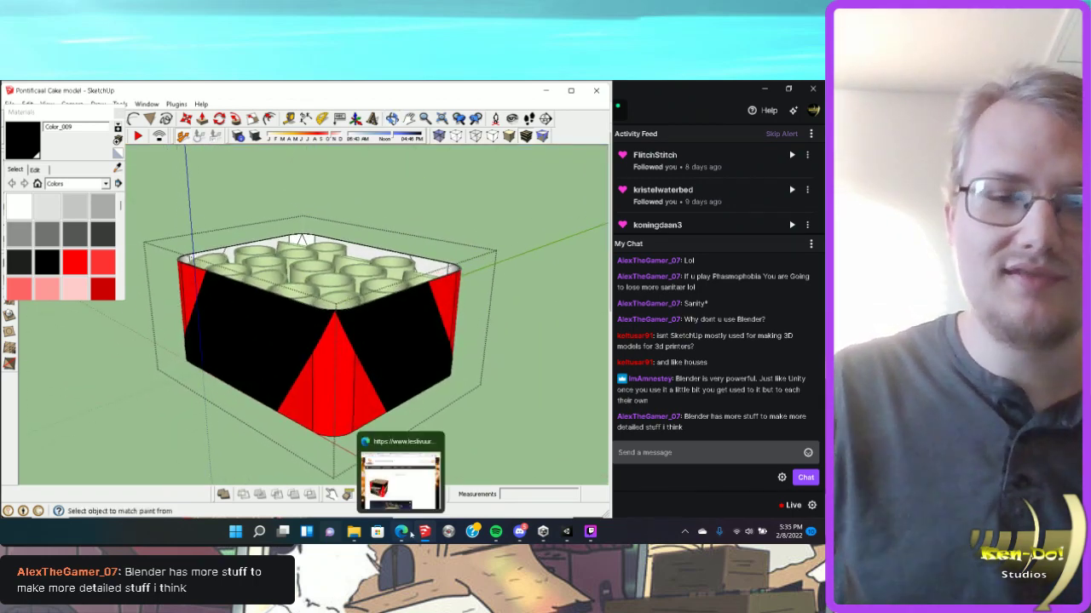
Check the Pontificaal product photo in the browser and paint the box's front side area white with Color_000.
click(401, 530)
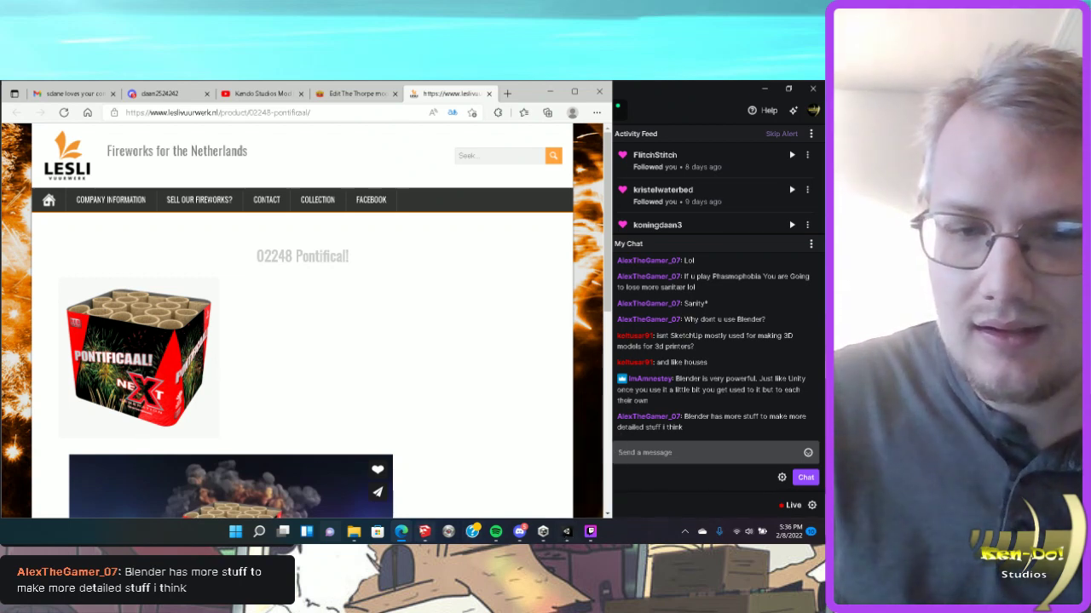
click(426, 479)
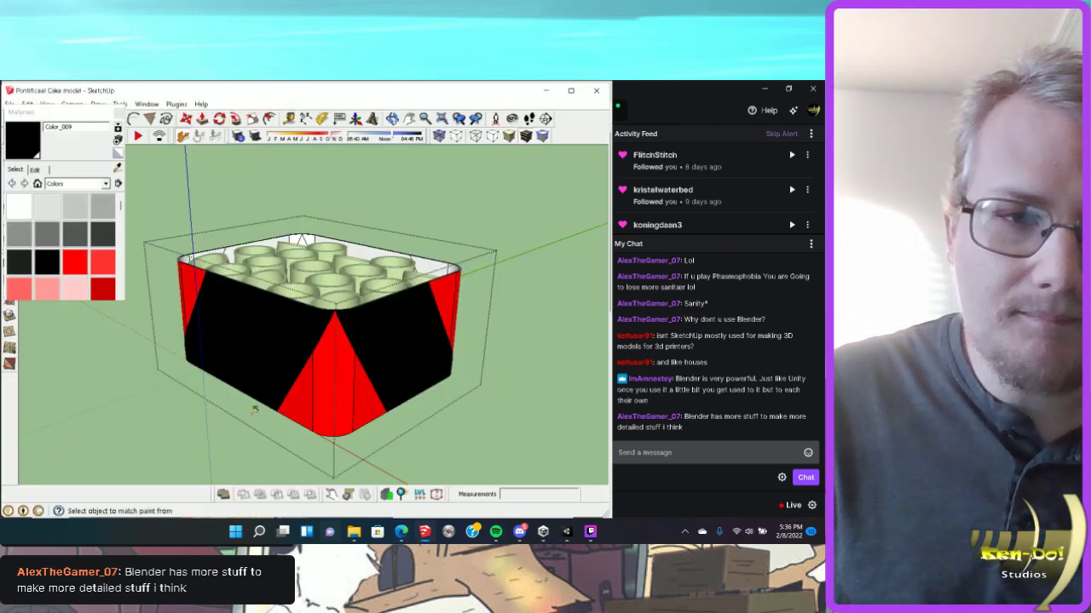
click(19, 206)
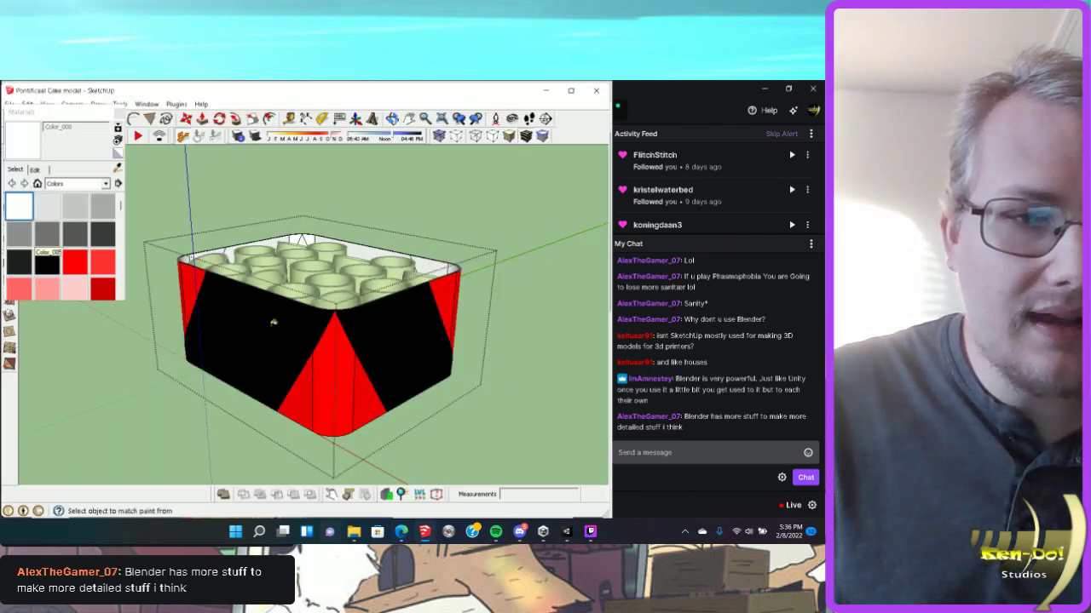
click(282, 332)
middle_drag(320, 320, 201, 383)
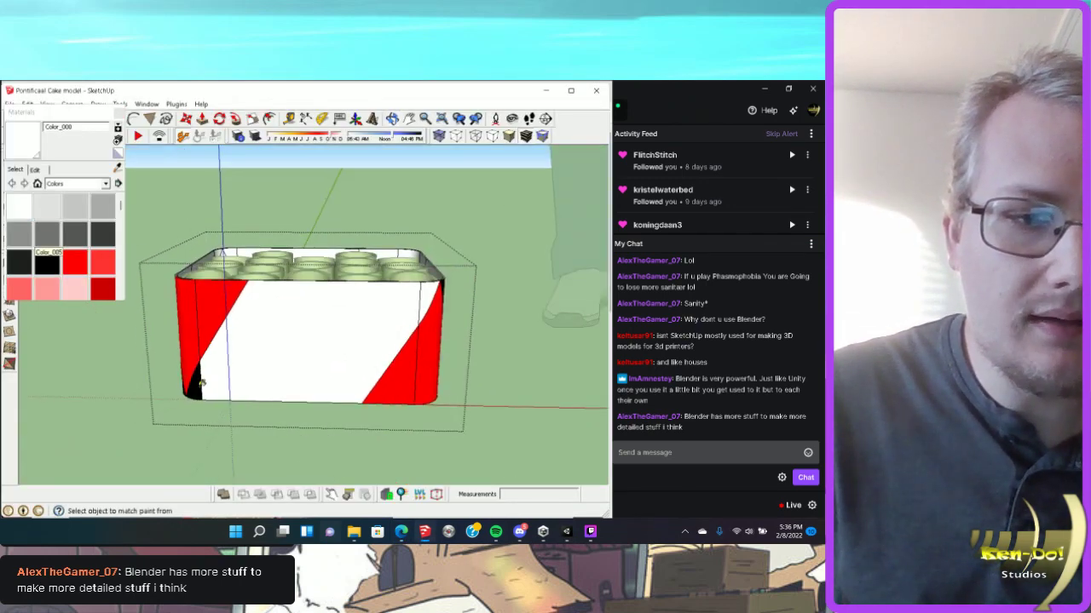
scroll(254, 399, up, 2)
Draw a From Scratch sandbox grid over the white side, spanning between its two vertical corner edges.
click(121, 115)
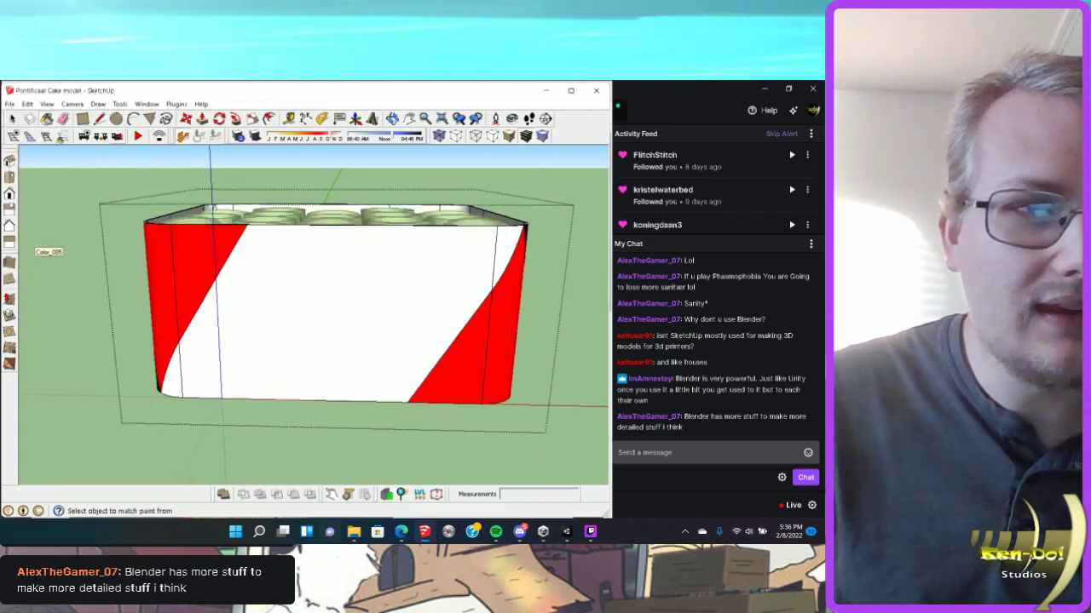
click(9, 281)
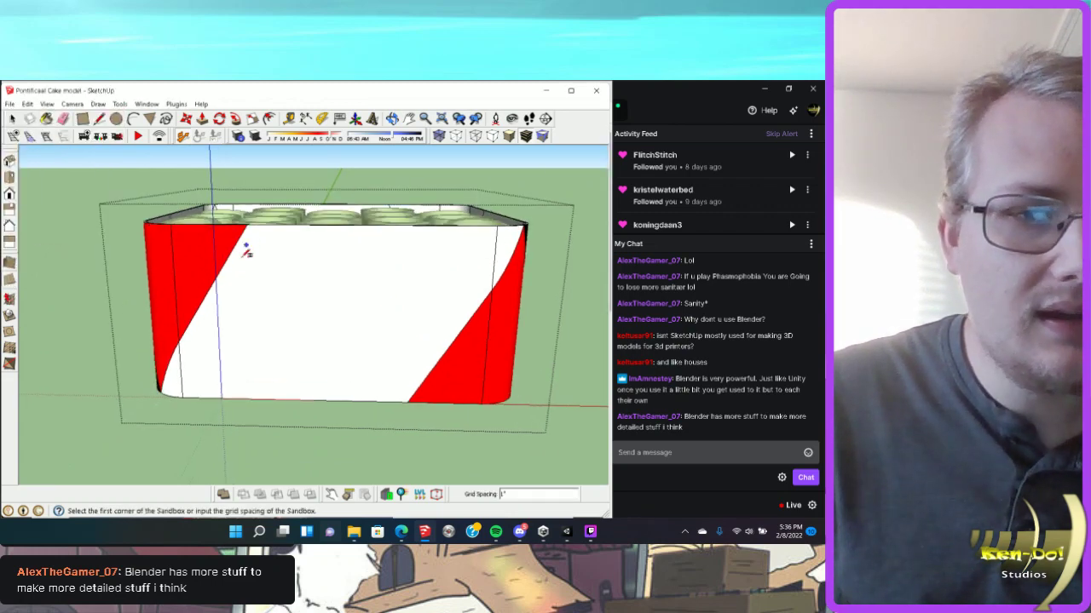
mouse_move(254, 271)
middle_down()
mouse_move(311, 195)
mouse_move(209, 210)
middle_up()
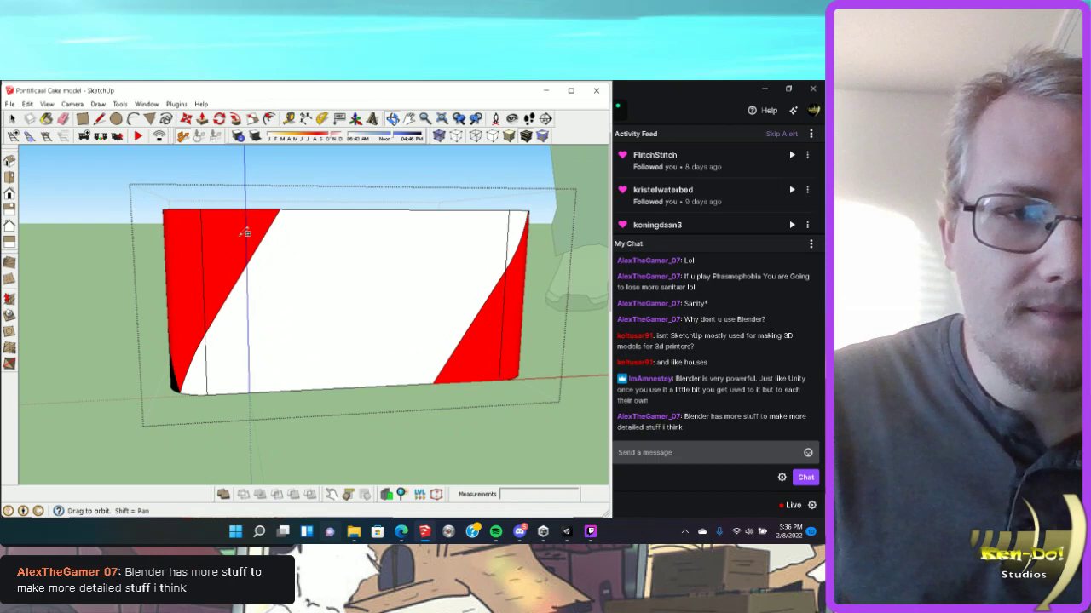
click(200, 208)
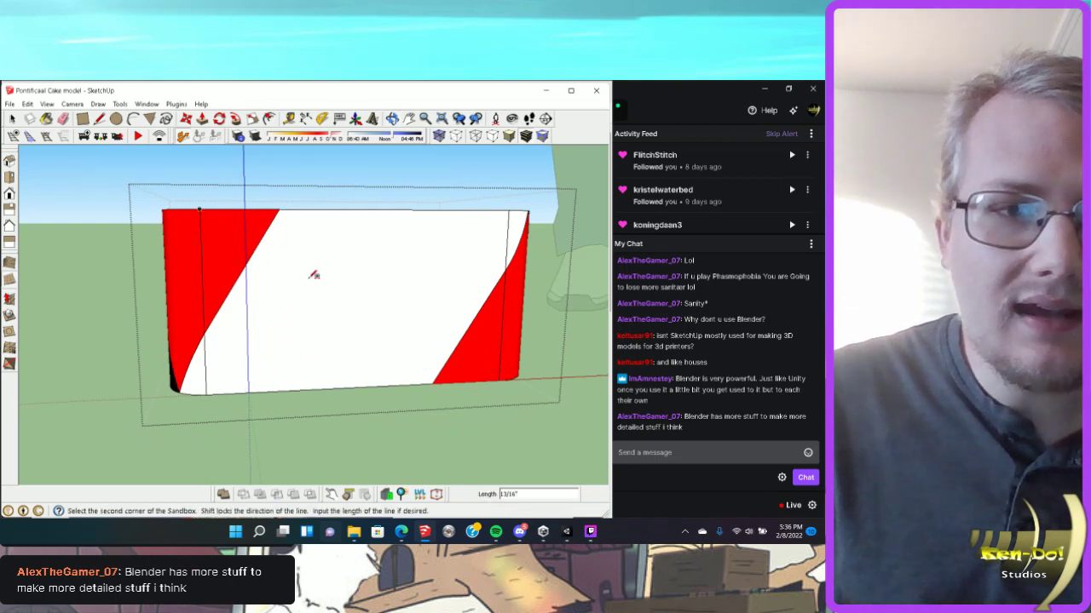
click(515, 210)
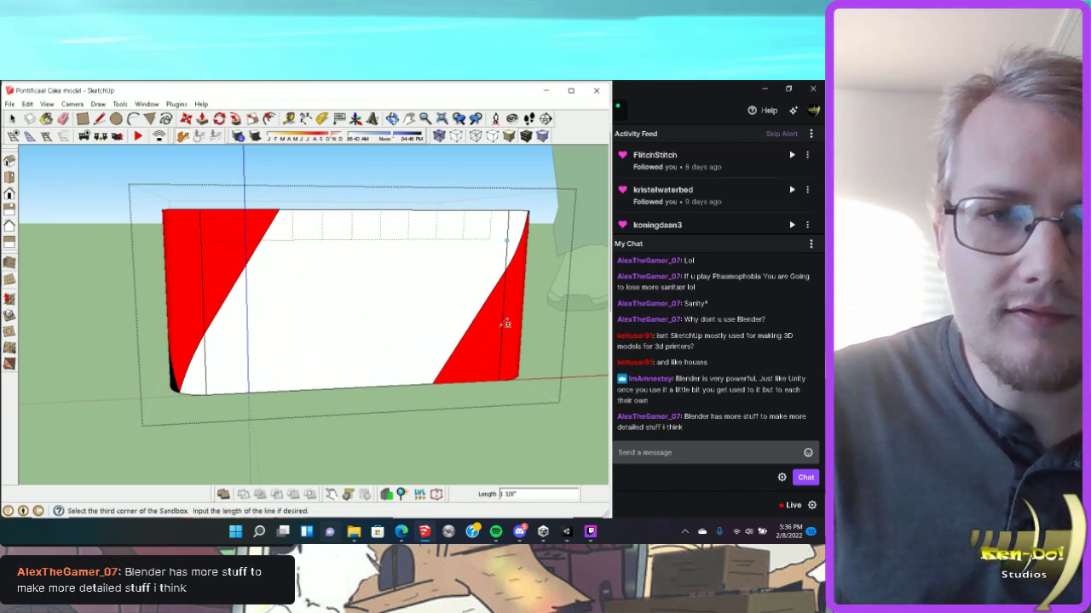
click(502, 375)
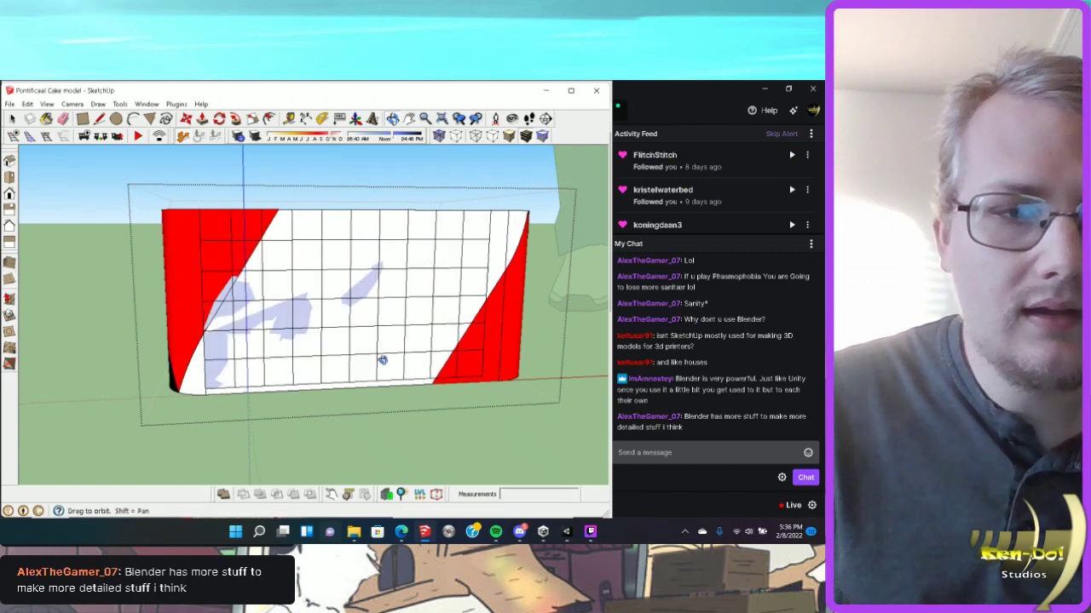
middle_drag(383, 360, 365, 349)
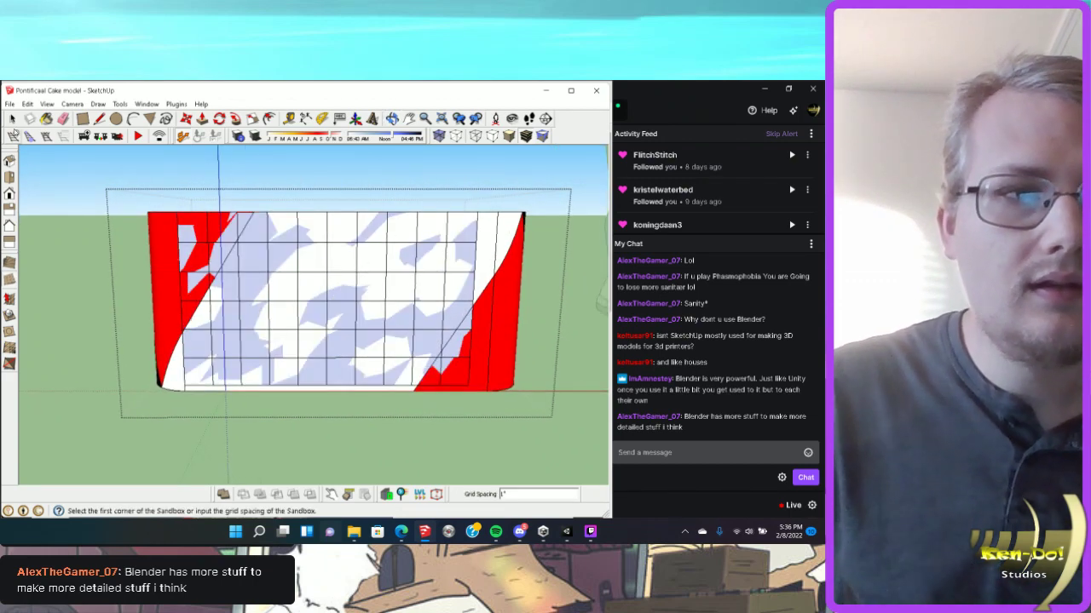
scroll(390, 348, up, 3)
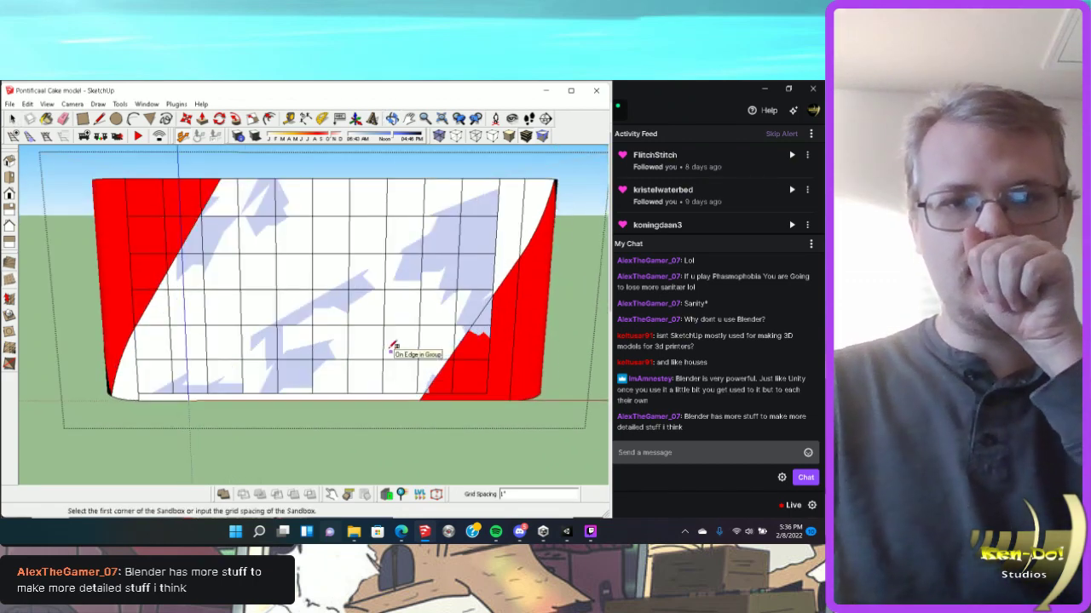
Undo the sandbox grid on the white side and bring it back with Redo.
key(space)
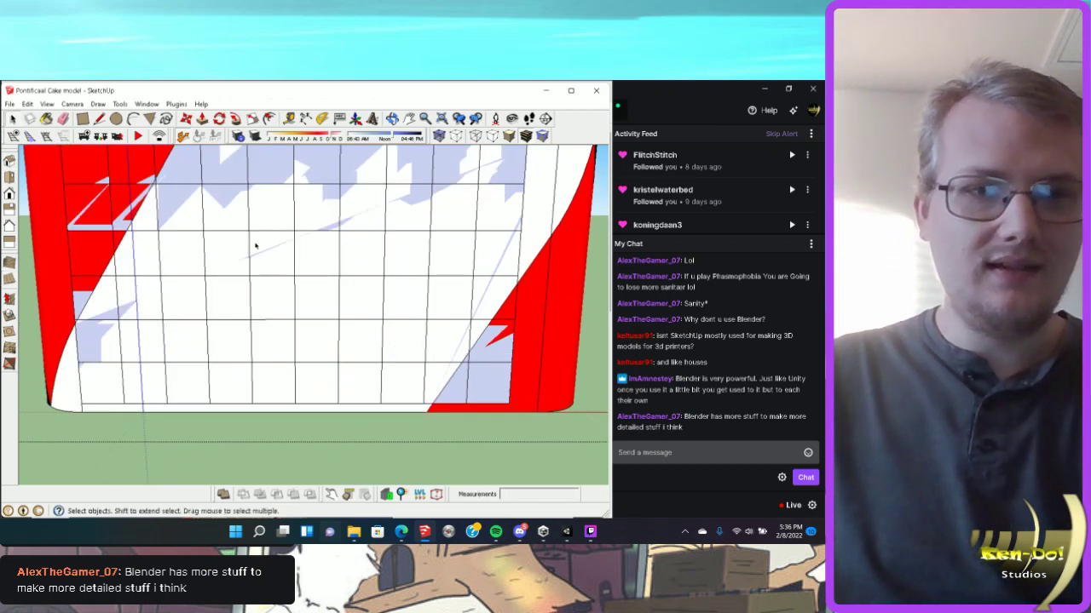
scroll(251, 242, down, 2)
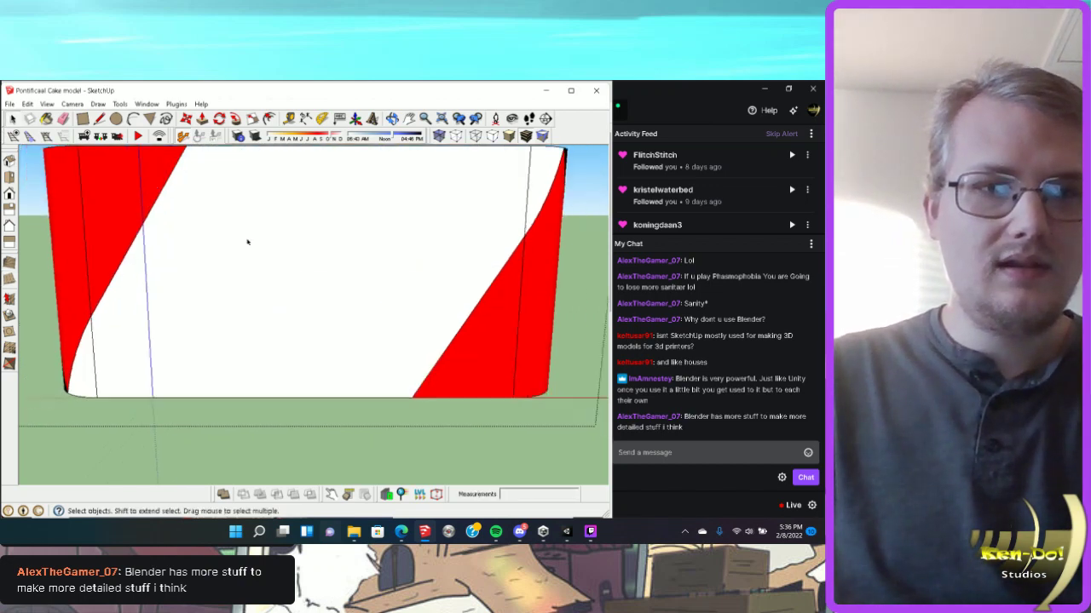
click(248, 238)
key(l)
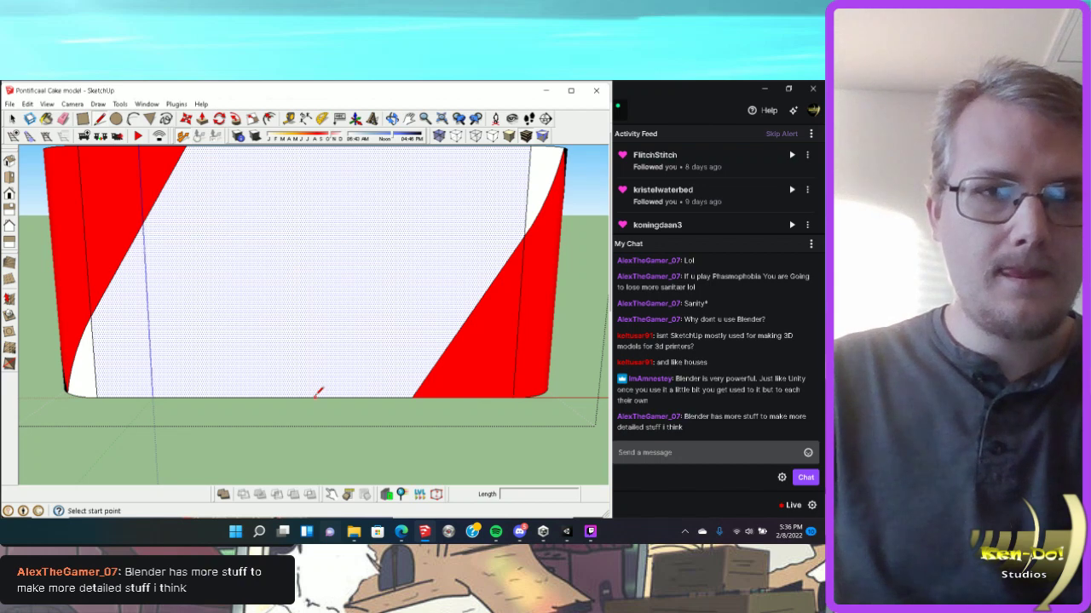
scroll(316, 396, down, 2)
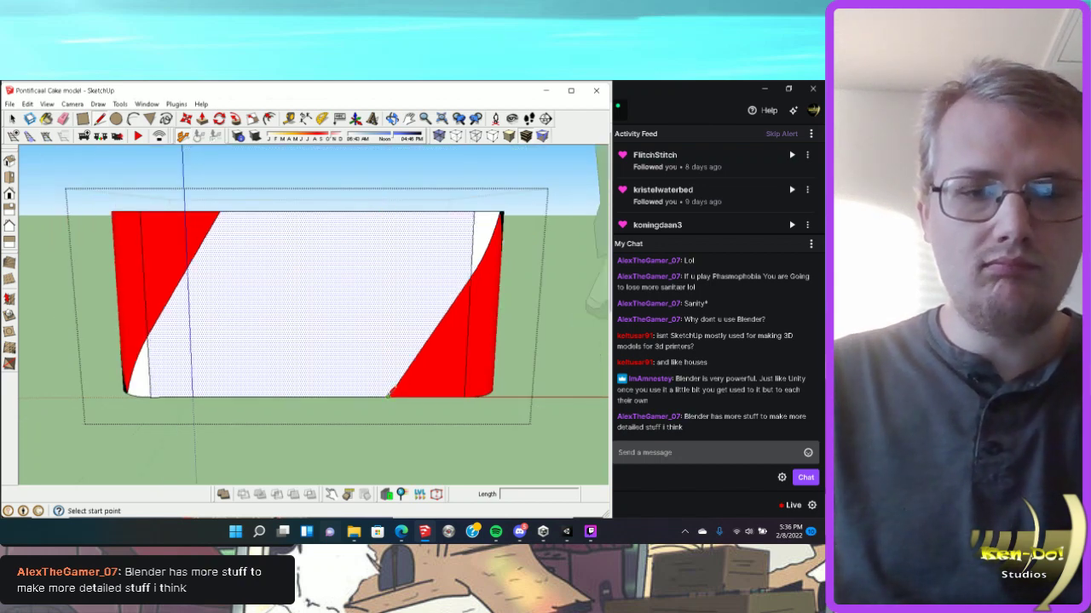
click(28, 104)
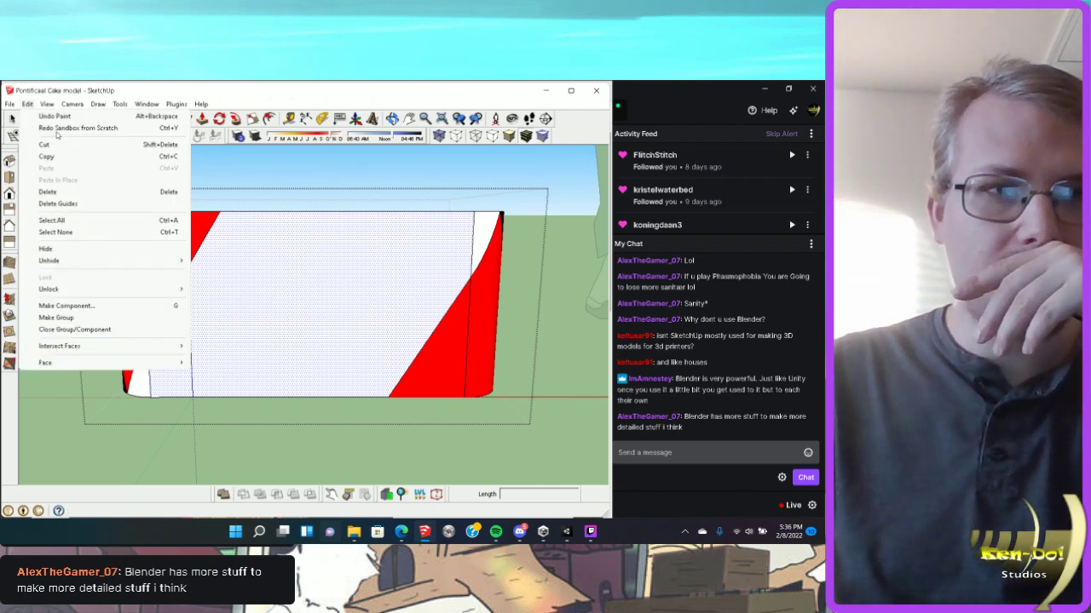
click(54, 116)
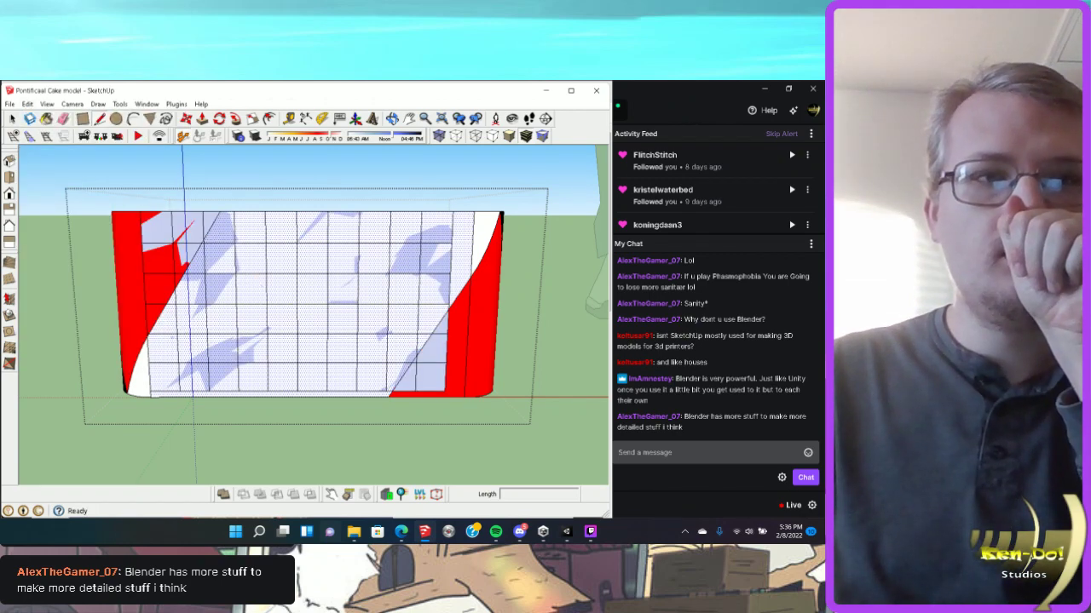
Scale the grid group to reach the side's bottom edge and far corner edge, stretching it about 1.07 along red.
click(12, 119)
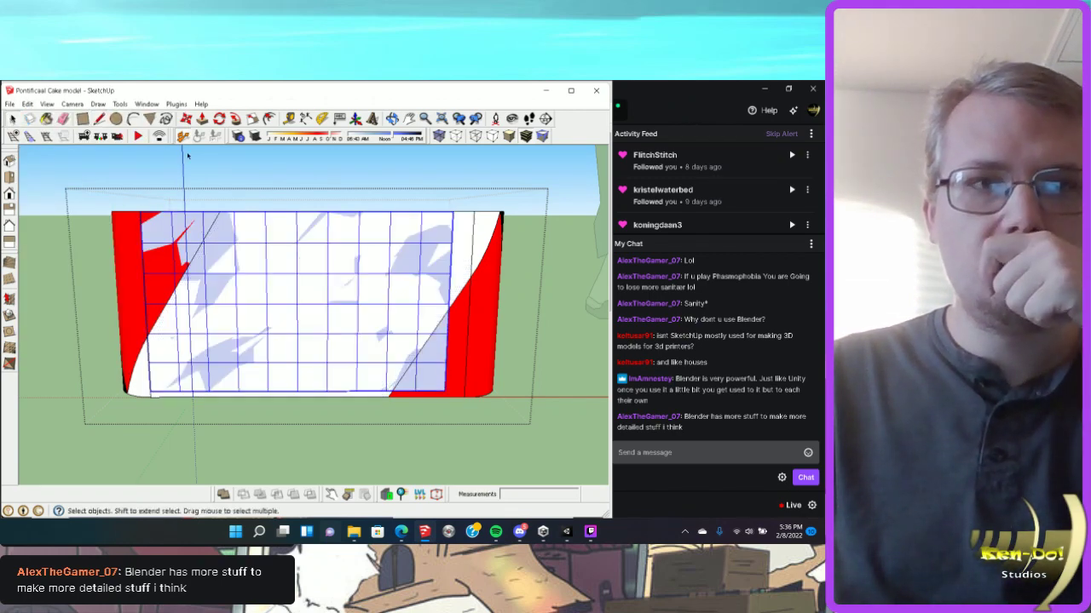
click(253, 118)
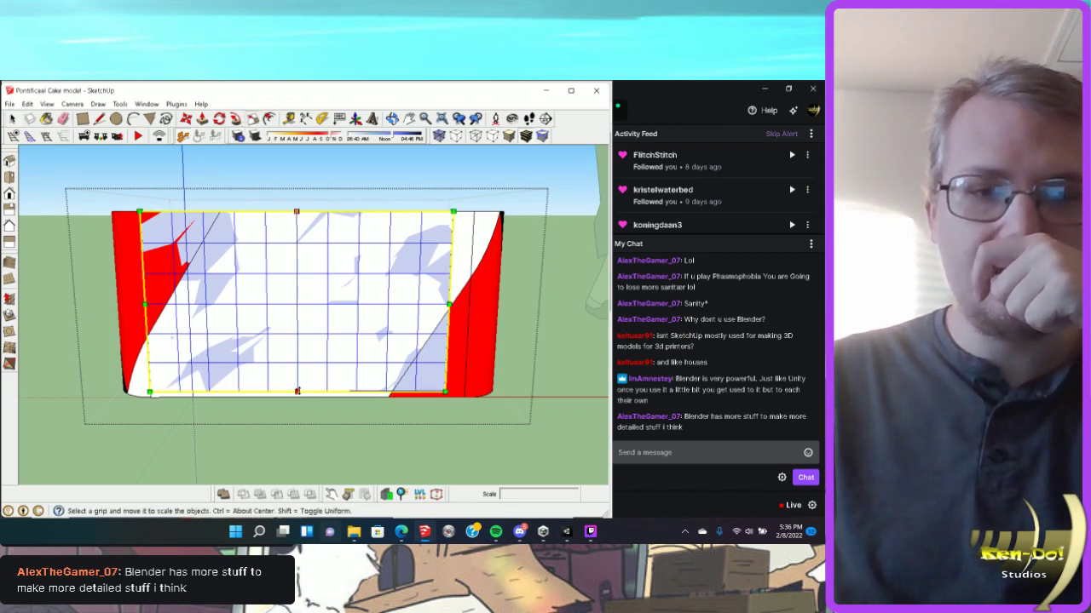
drag(298, 391, 297, 397)
drag(448, 307, 468, 305)
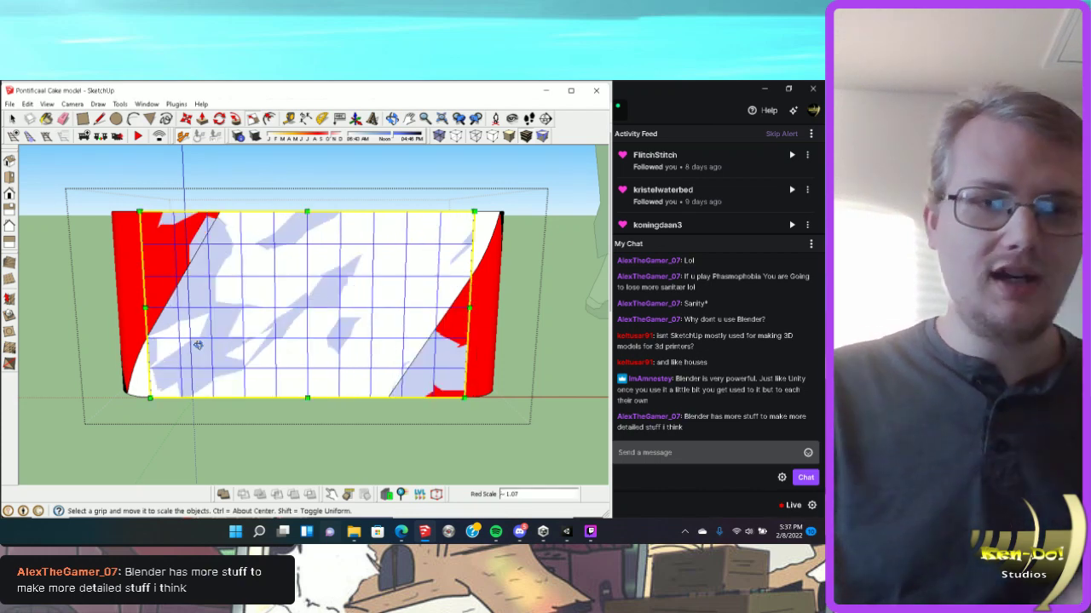
mouse_move(277, 330)
middle_down()
mouse_move(245, 348)
mouse_move(281, 324)
middle_up()
Explode the grid group onto the white side and intersect its faces with context.
right_click(317, 132)
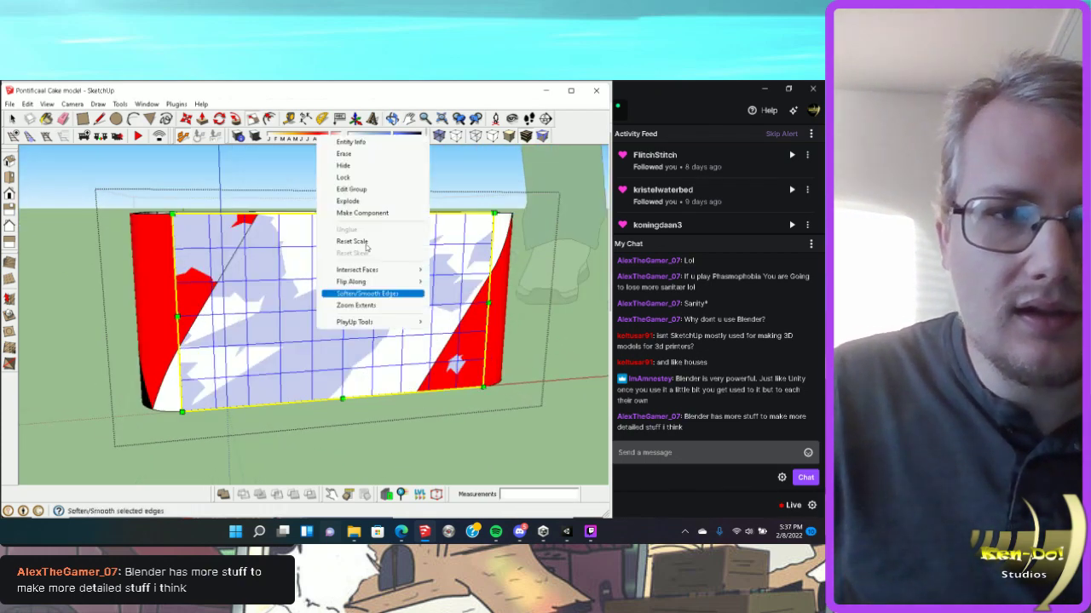
click(349, 204)
scroll(298, 353, up, 10)
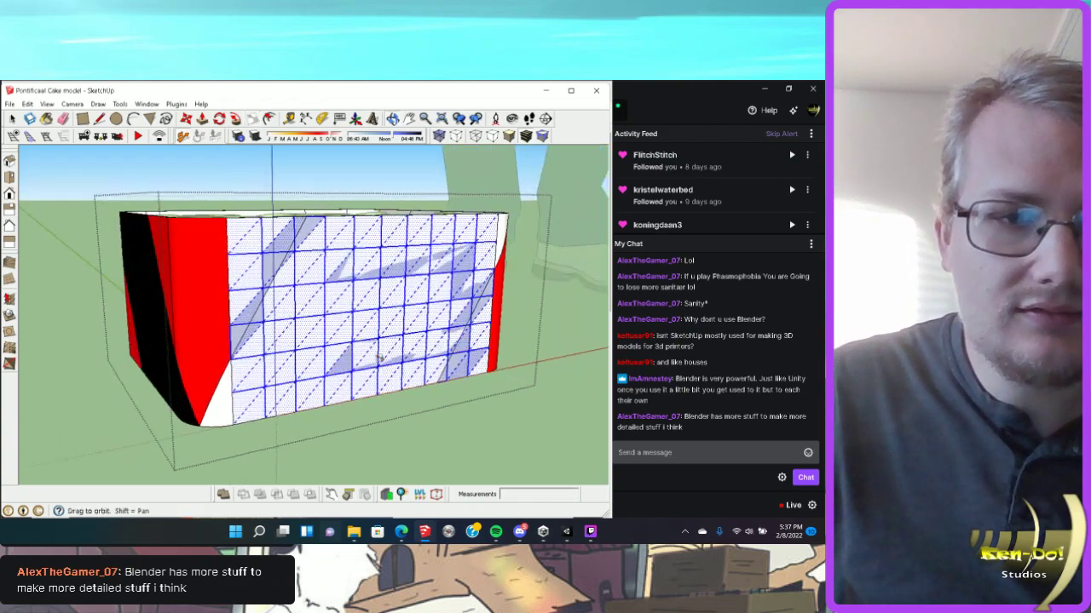
middle_drag(360, 321, 321, 296)
right_click(321, 296)
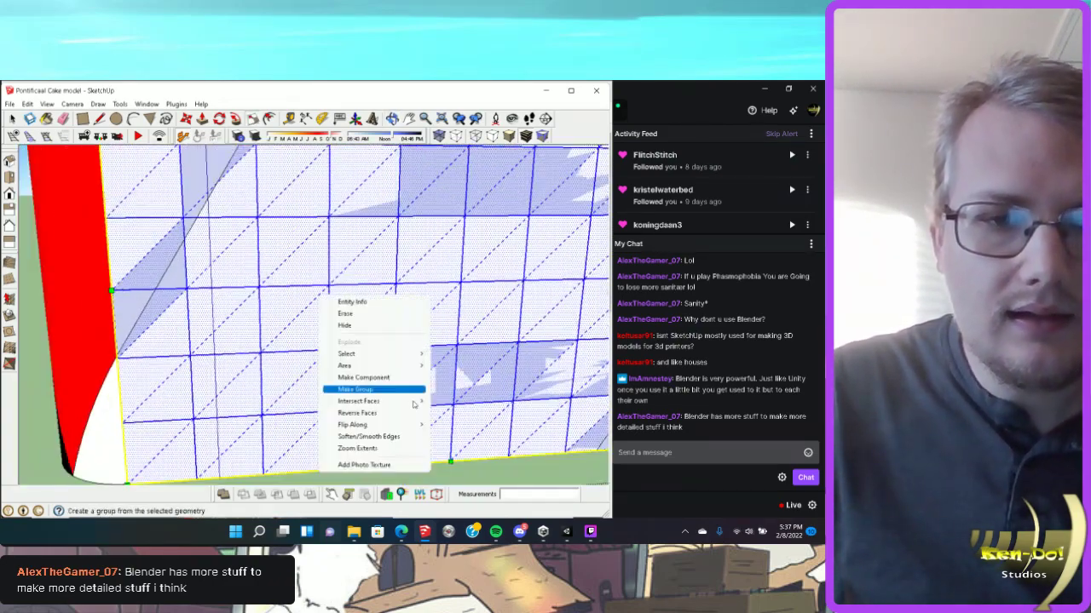
mouse_move(383, 401)
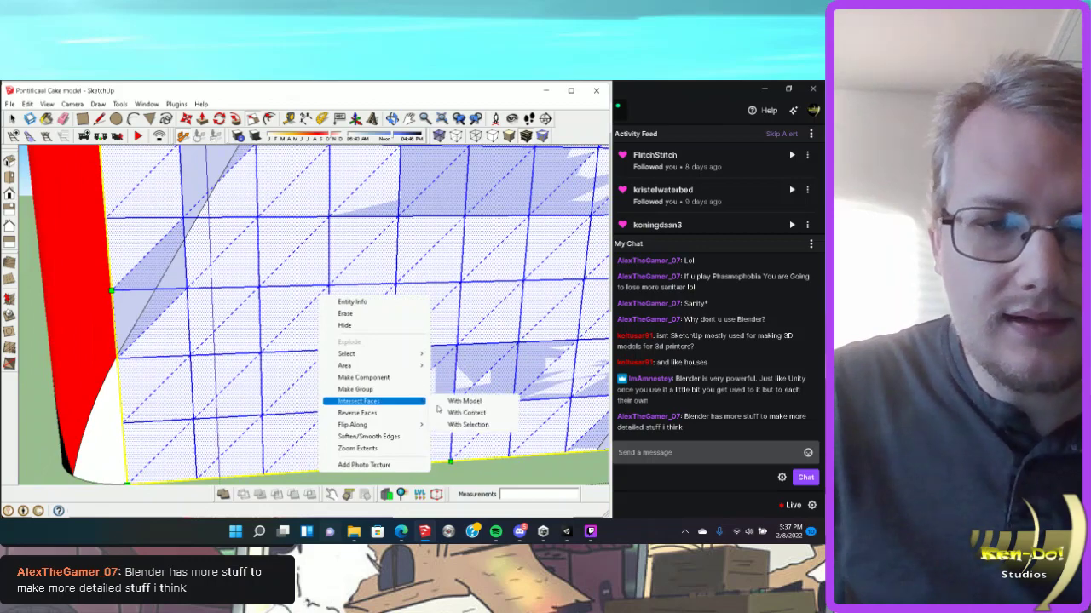
click(483, 411)
scroll(386, 368, down, 6)
key(s)
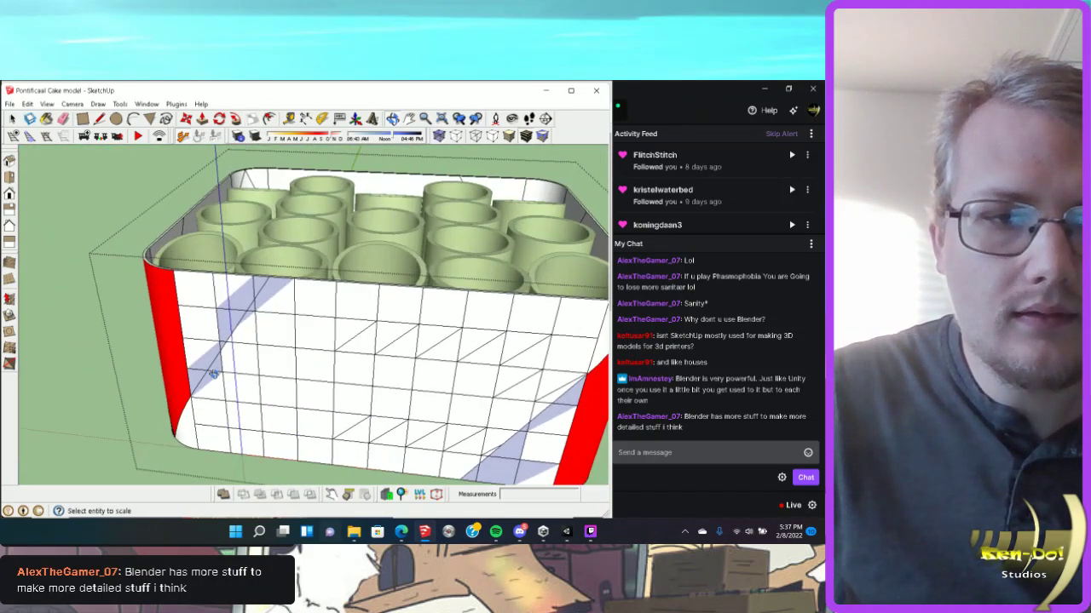
mouse_move(213, 374)
middle_down()
mouse_move(161, 272)
mouse_move(251, 297)
middle_up()
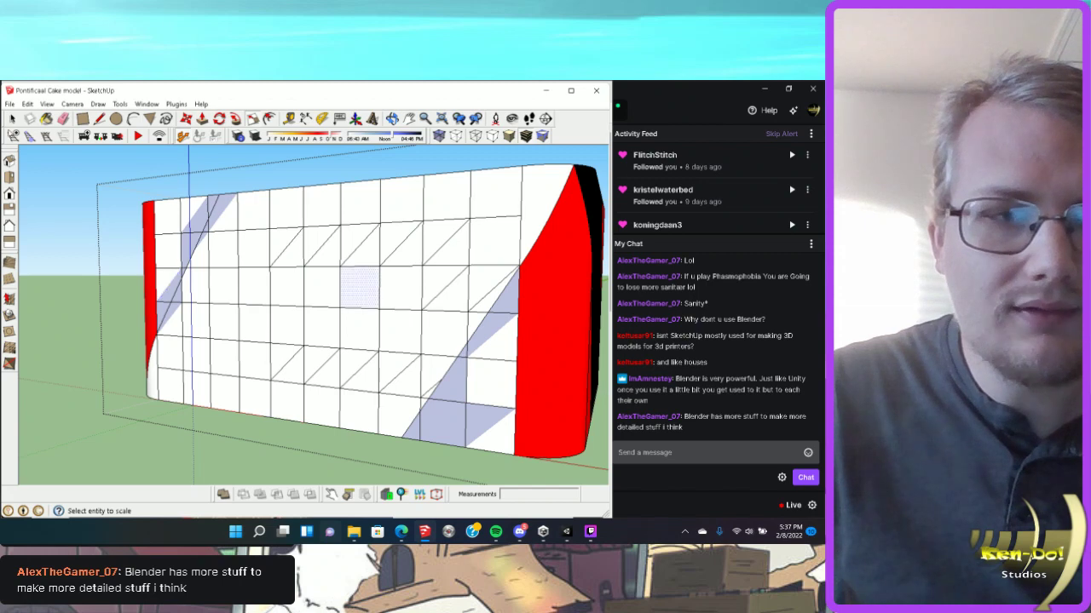
key(l)
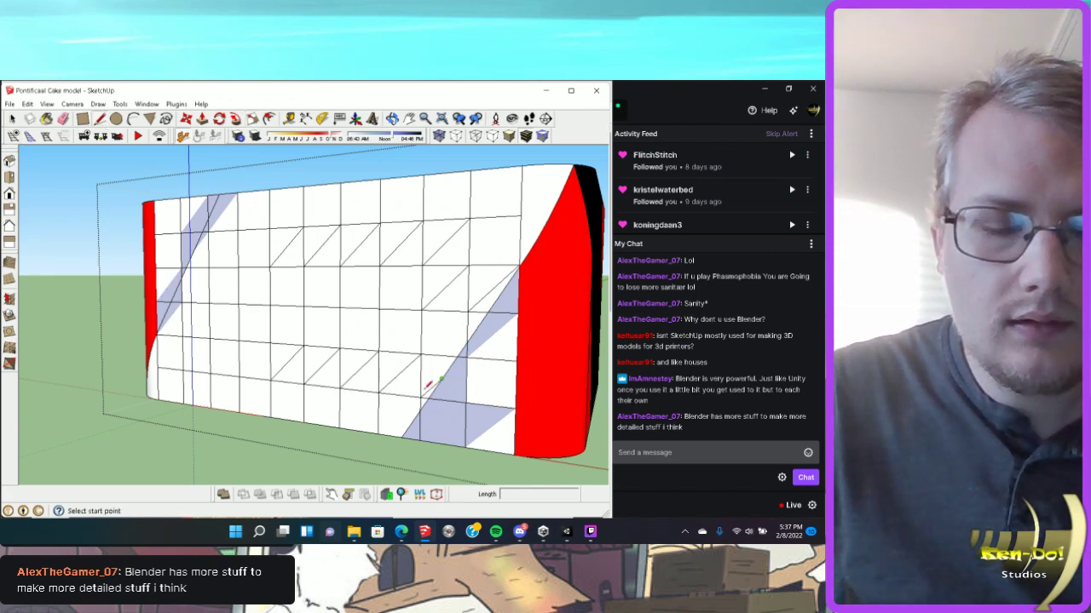
middle_drag(324, 418, 269, 365)
scroll(309, 401, down, 5)
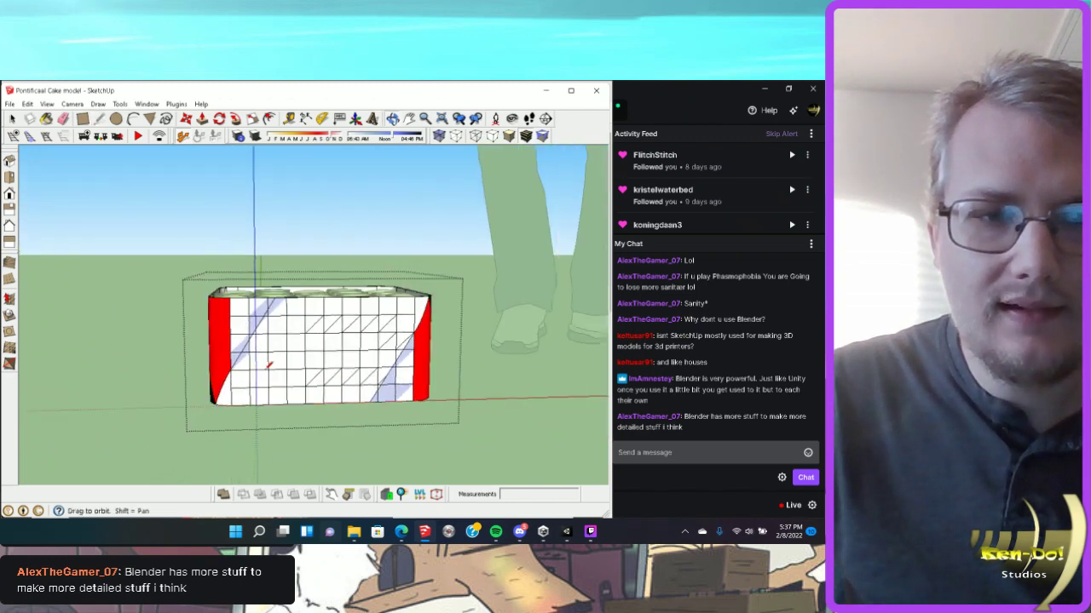
Paint the grid pieces inside the left corner's triangle on the gridded side red with Color_A01.
scroll(268, 364, up, 6)
click(46, 119)
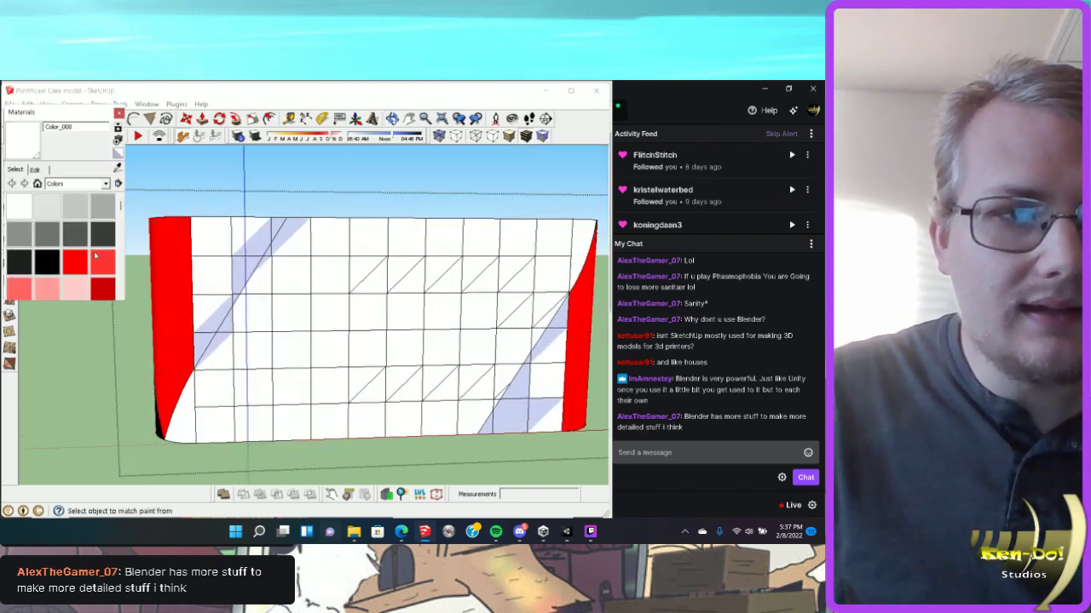
click(75, 263)
scroll(197, 348, up, 2)
click(204, 337)
click(223, 290)
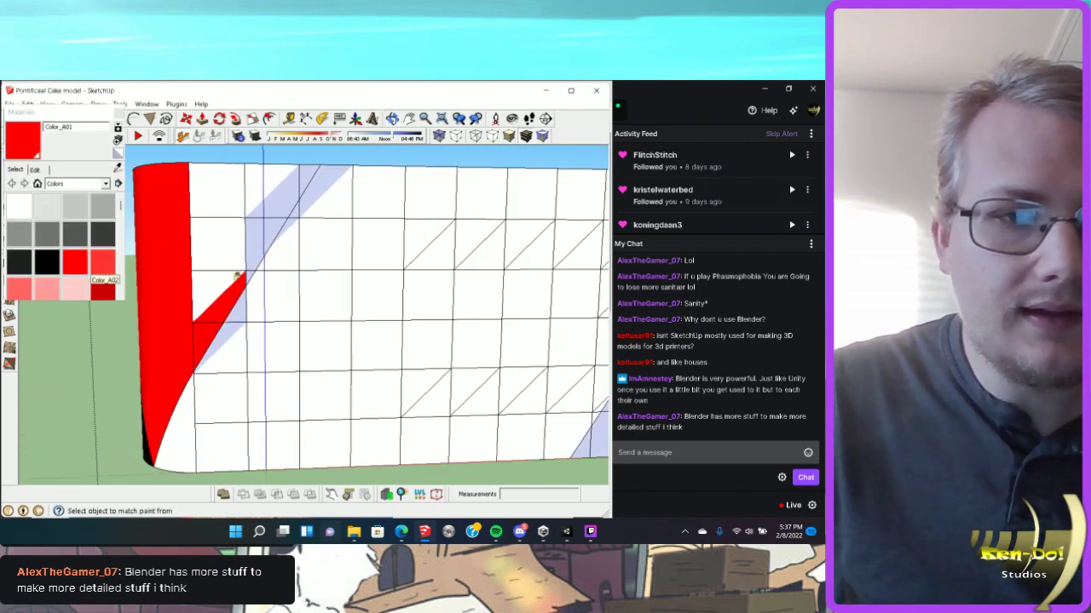
click(213, 286)
click(257, 258)
click(218, 244)
click(217, 191)
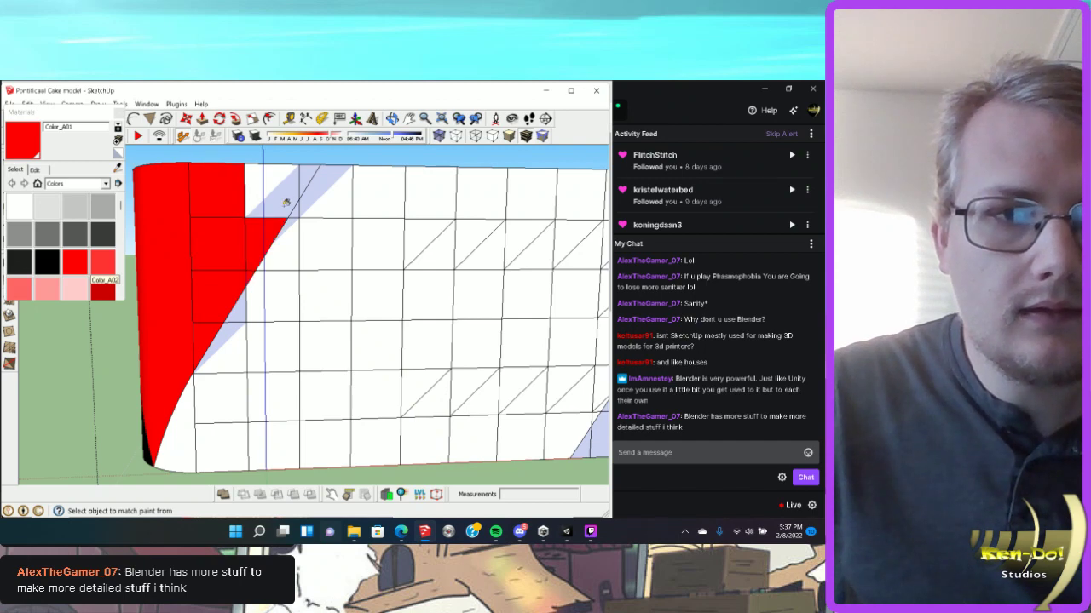
click(269, 182)
scroll(318, 250, down, 3)
Paint the grid pieces inside the right corner's triangle on the gridded side red with Color_A01 and close the Materials window.
middle_drag(318, 250, 533, 359)
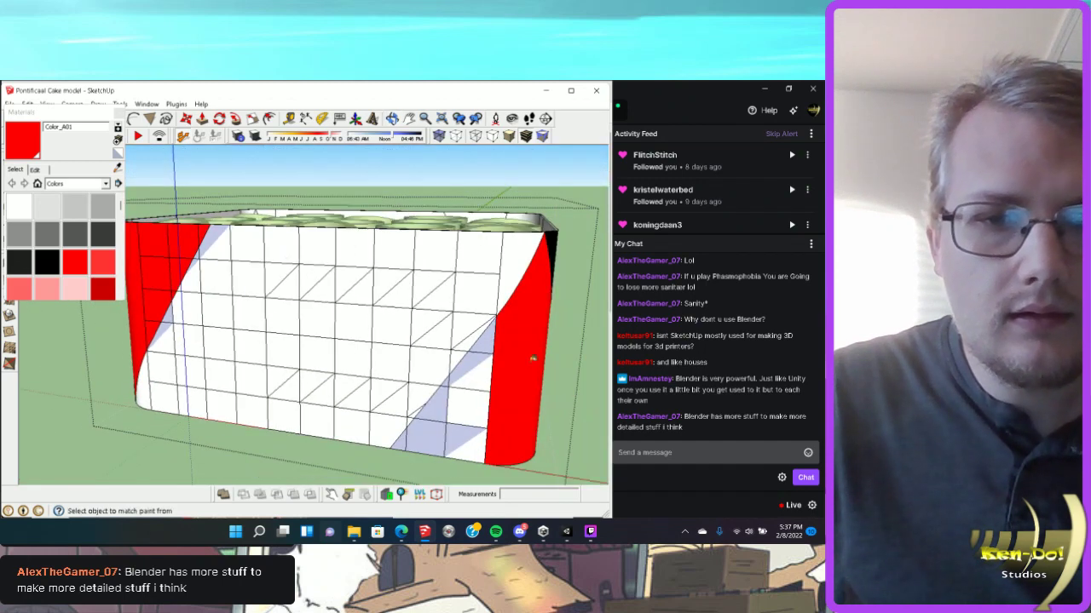
click(491, 337)
click(473, 371)
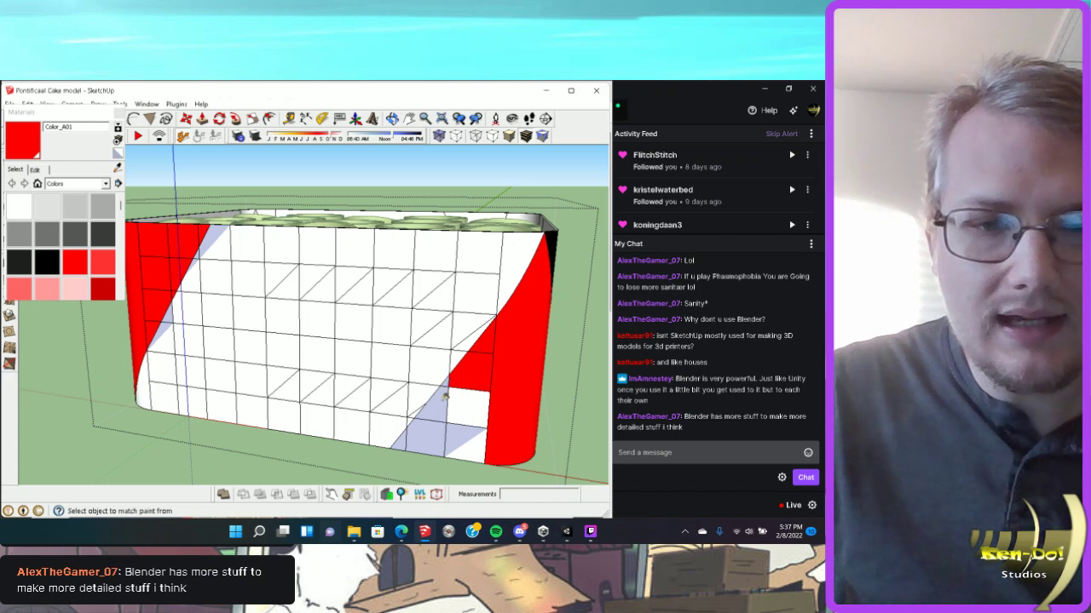
click(443, 394)
click(449, 392)
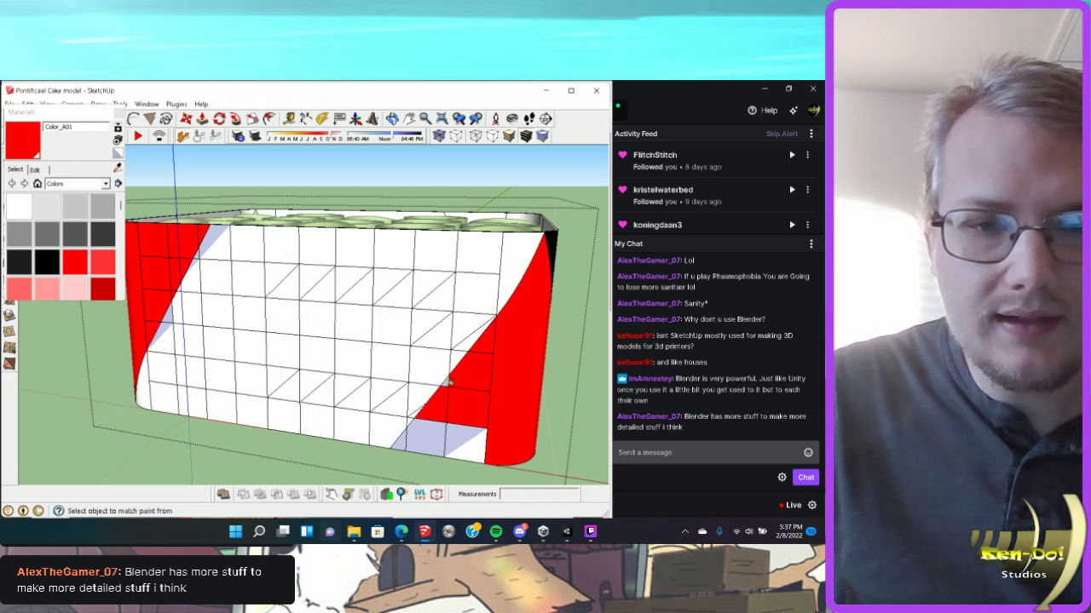
click(461, 431)
click(426, 439)
middle_drag(400, 439, 231, 453)
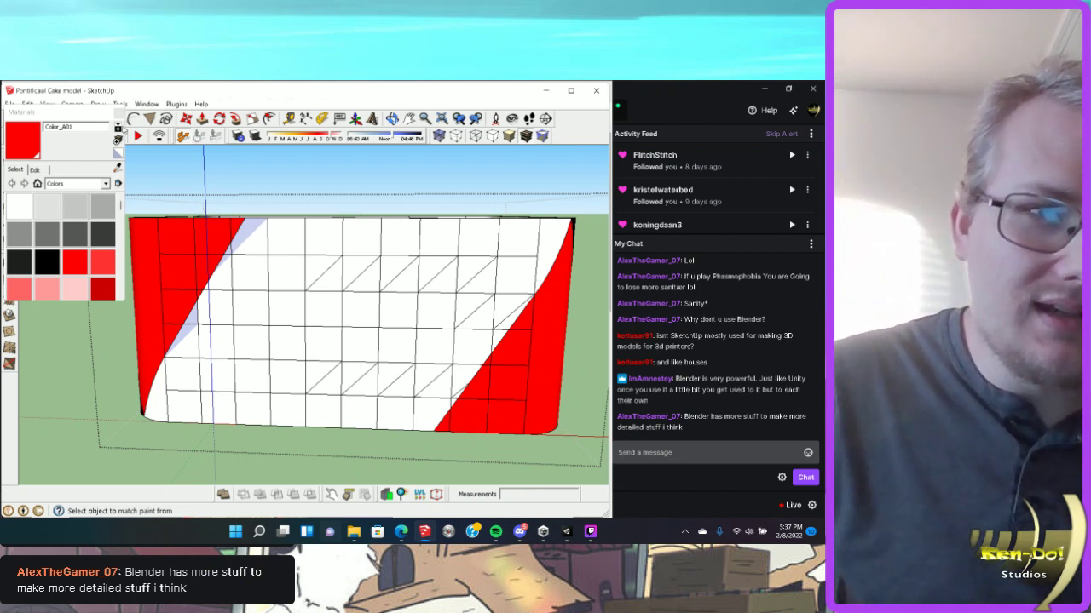
click(120, 113)
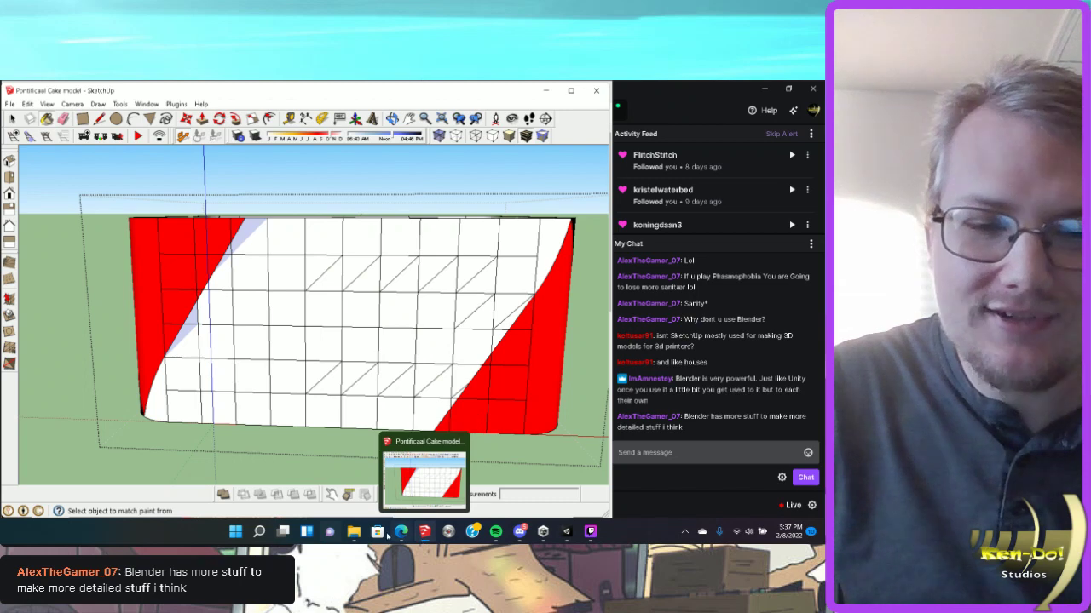
Check the Pontificaal product photo on the Lesli page in the browser and return to SketchUp.
mouse_move(398, 536)
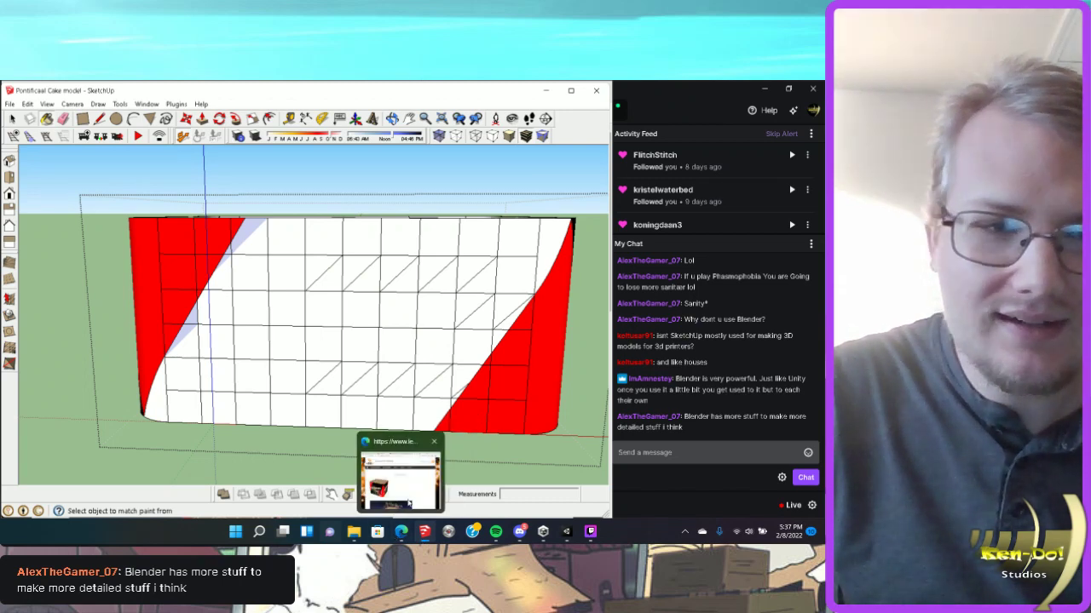
click(408, 503)
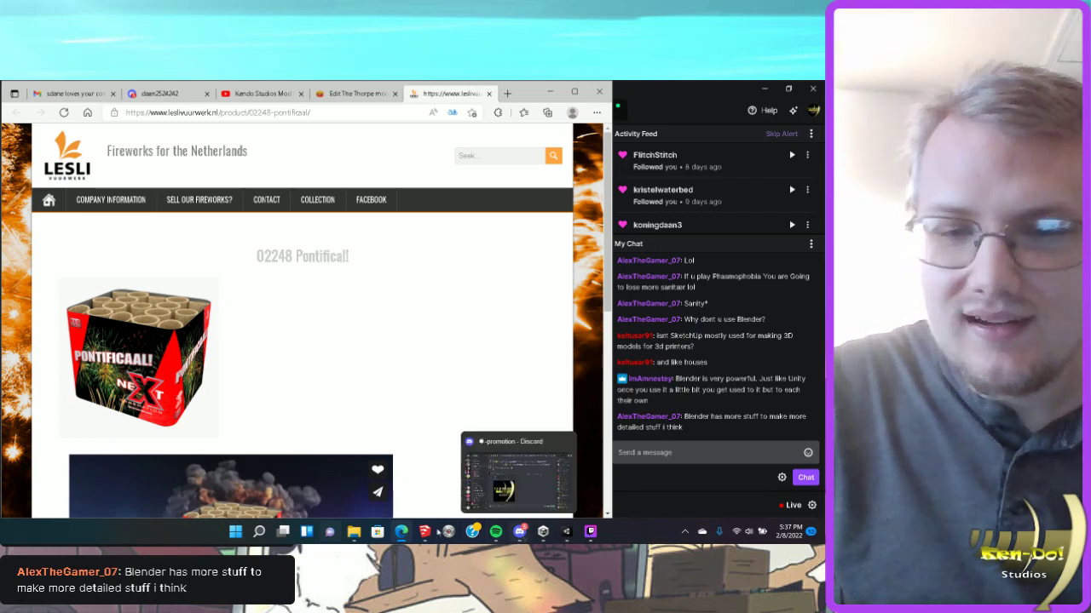
mouse_move(427, 534)
click(426, 484)
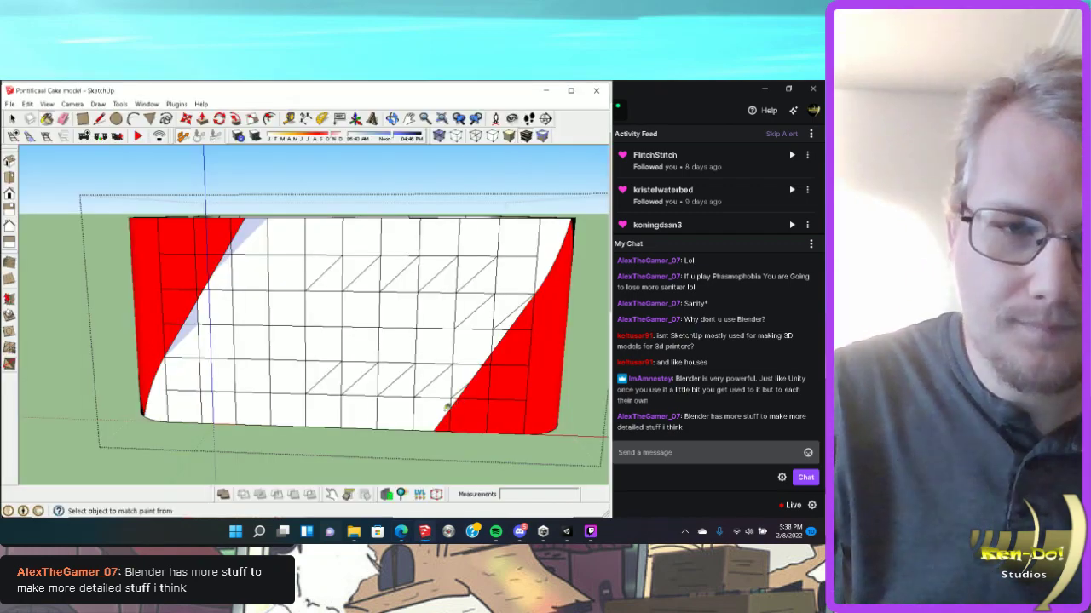
Try to draw an S-shaped curve of two arcs from the side's bottom edge up to the second grid line, and undo both arcs.
scroll(419, 350, up, 3)
scroll(200, 202, up, 5)
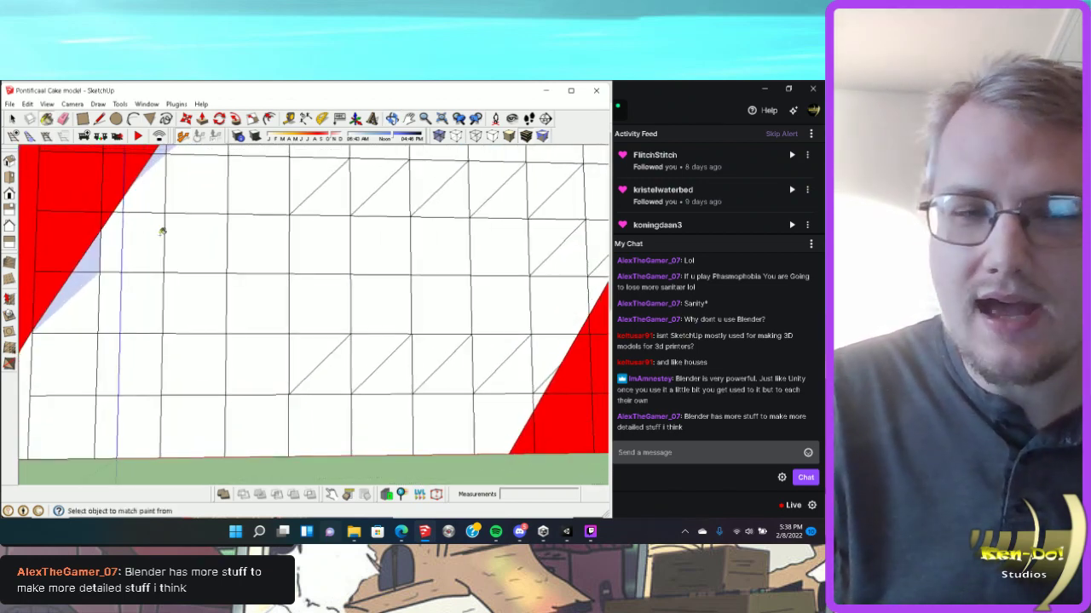
scroll(176, 227, down, 2)
middle_drag(175, 227, 175, 272)
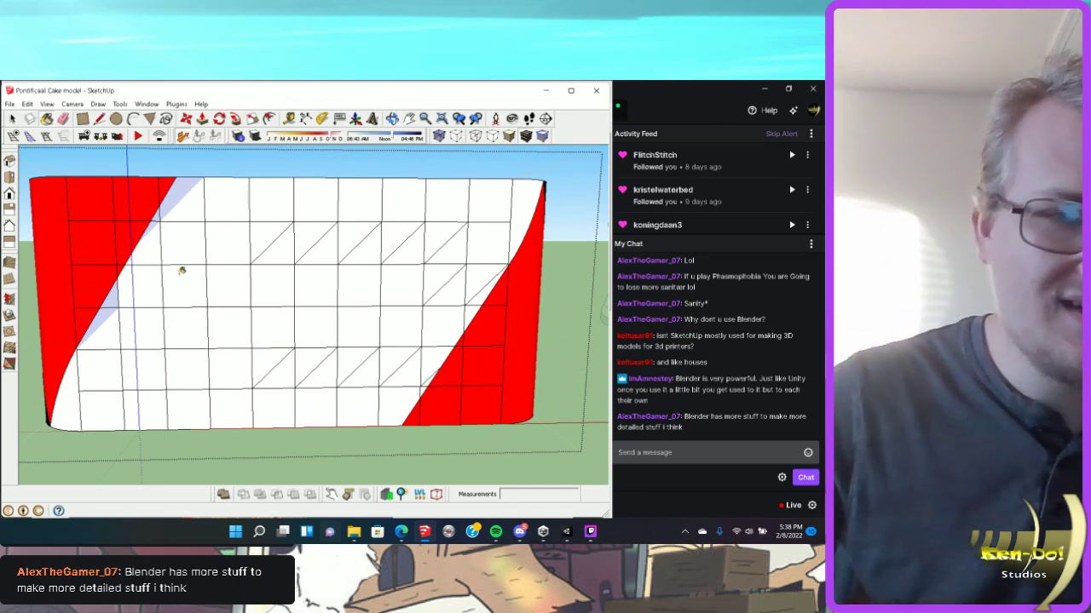
click(143, 122)
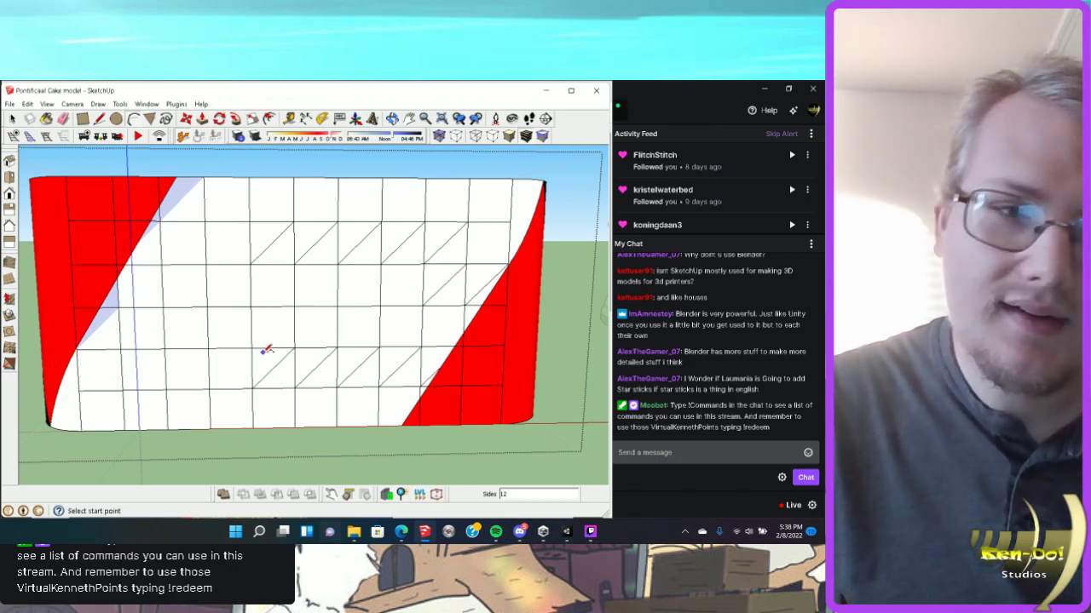
key(q)
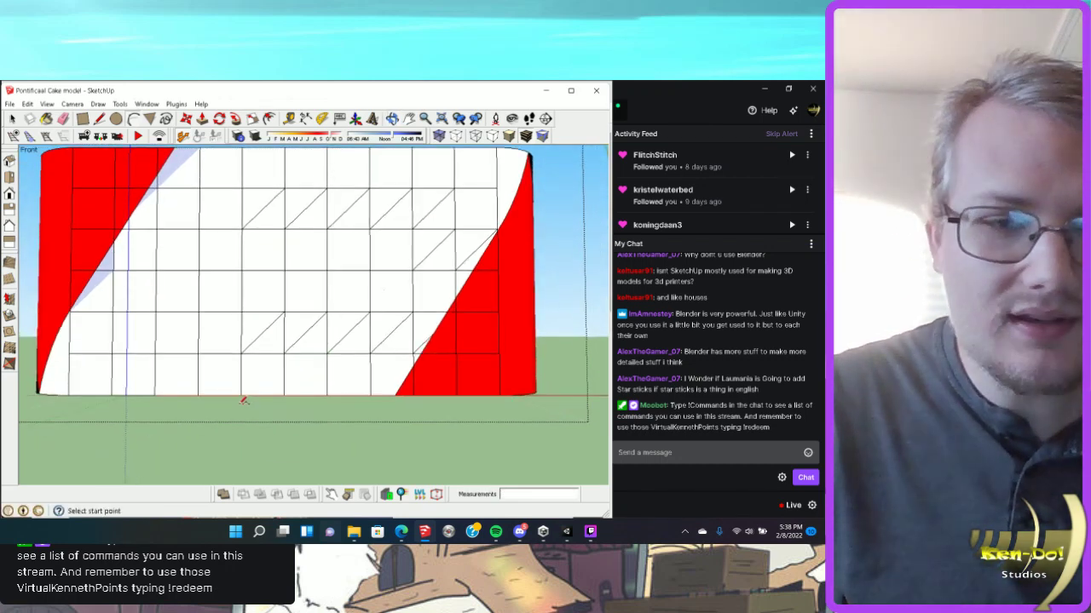
scroll(288, 352, up, 3)
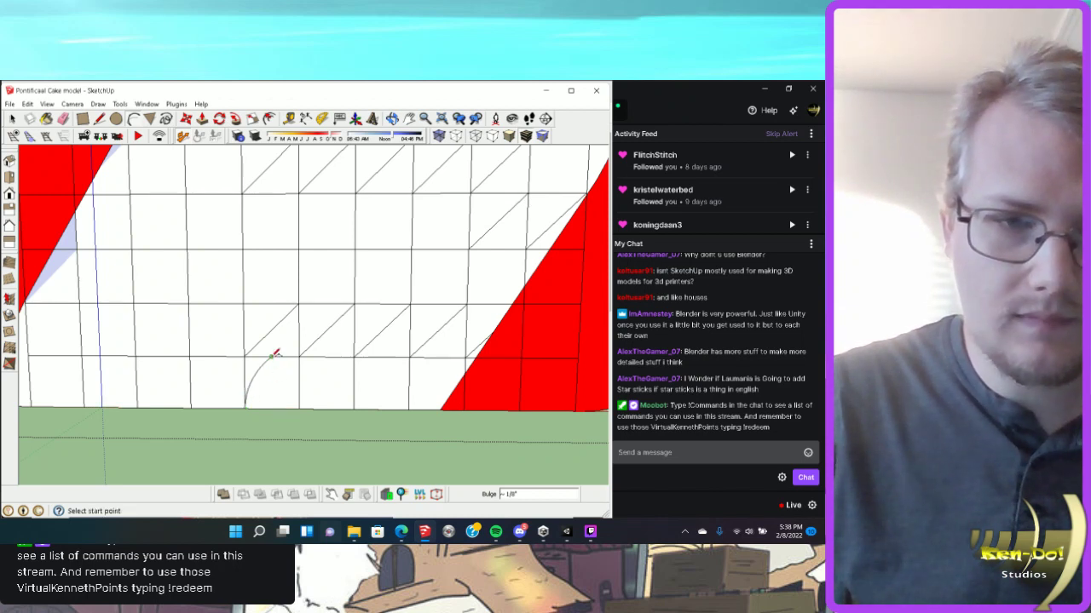
click(298, 303)
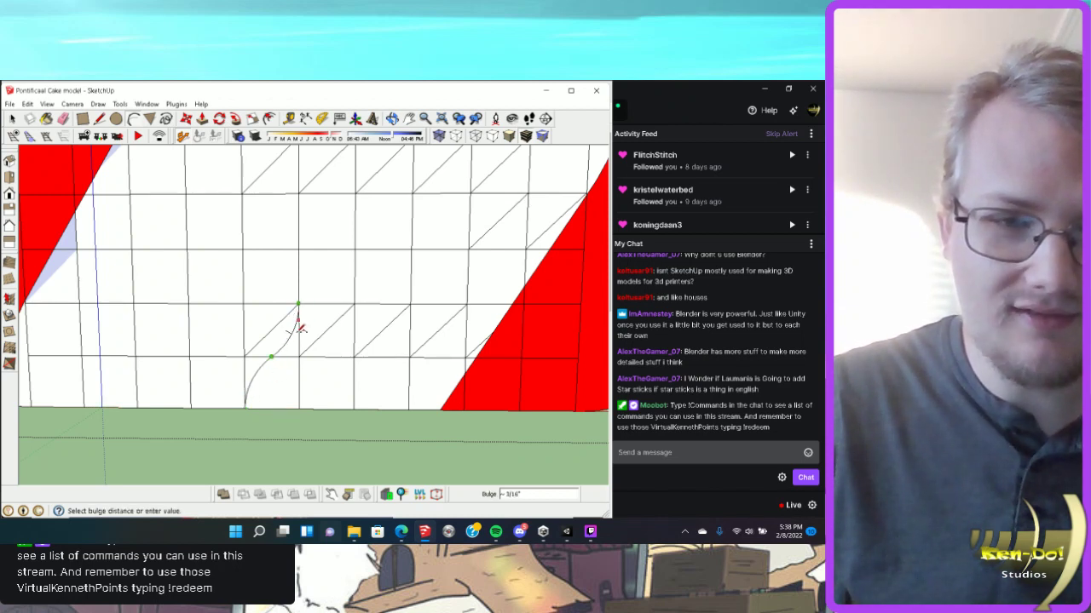
click(286, 348)
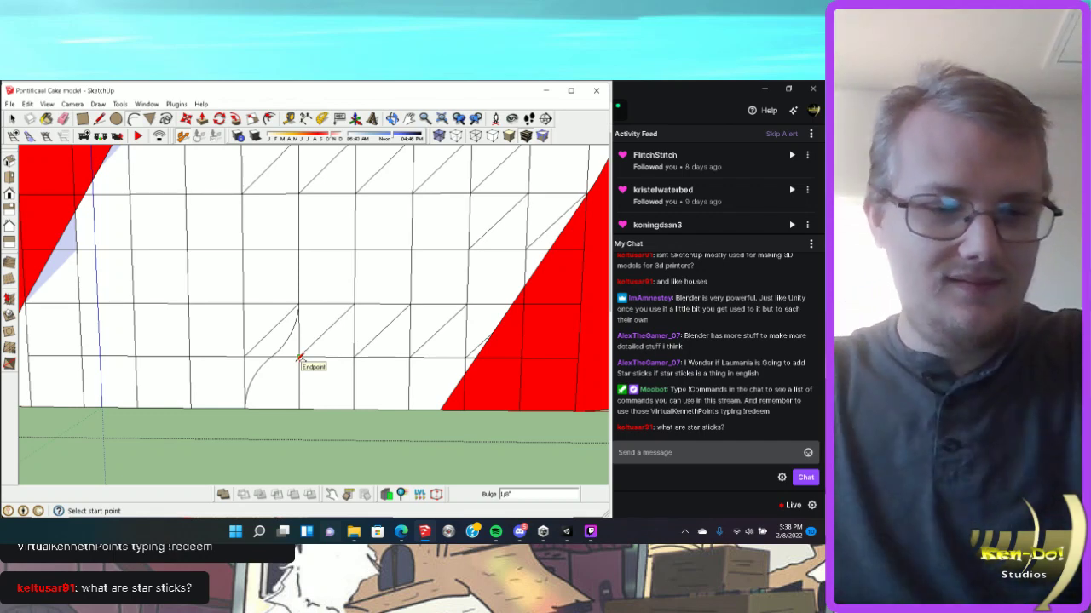
key(ctrl+z)
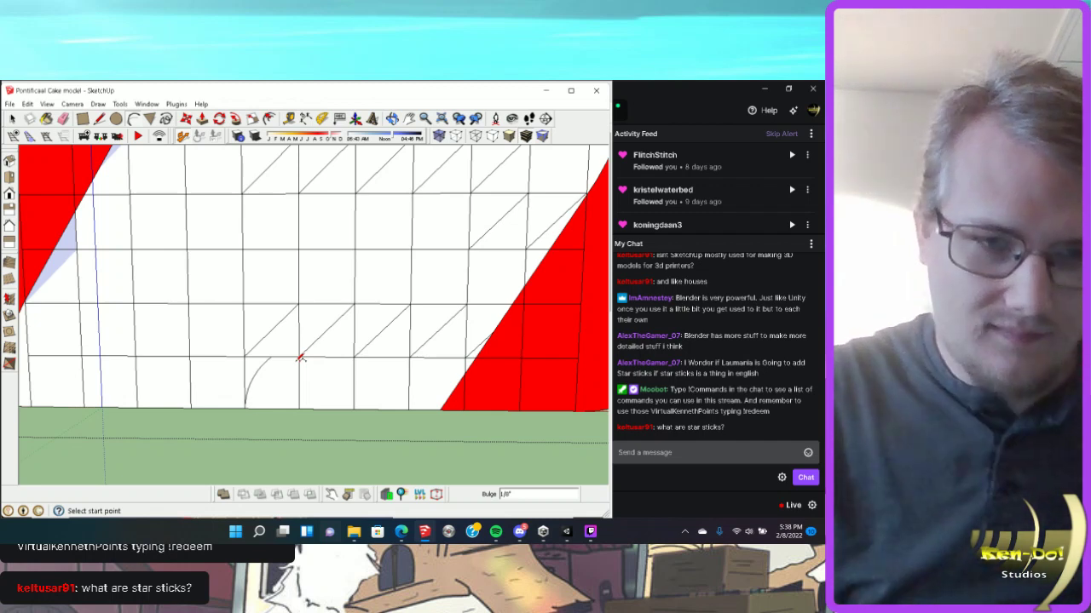
key(Escape)
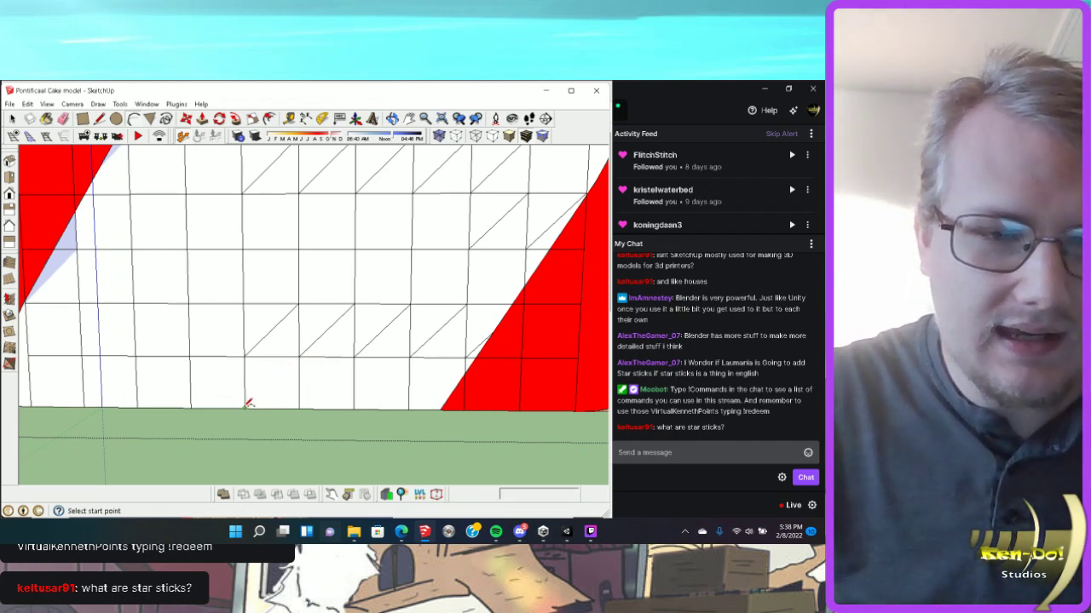
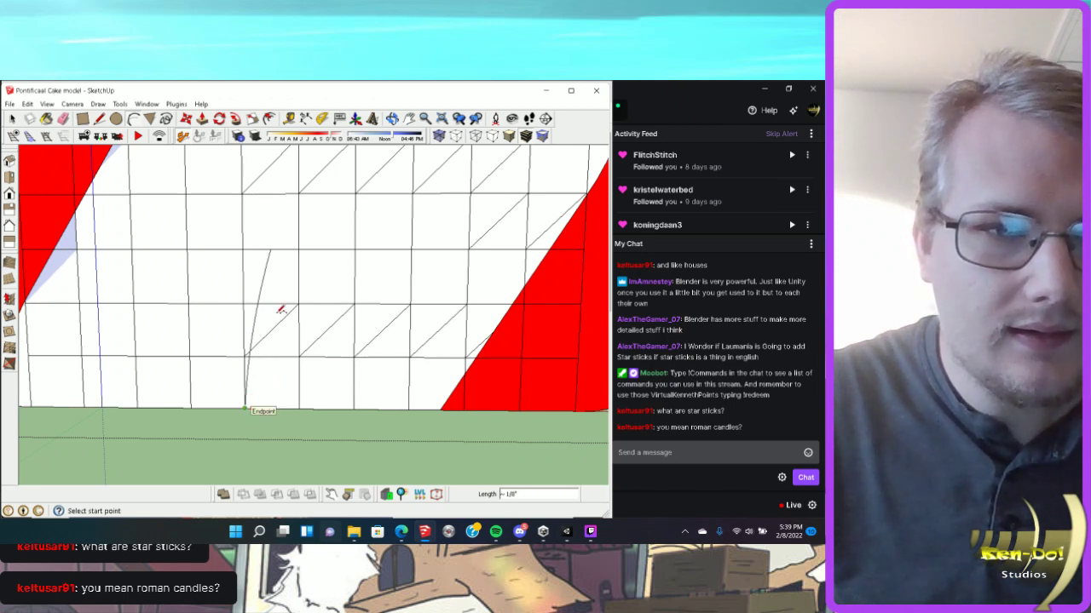
Draw two slim, near-parallel arcs about 3 1/8" long from the side's bottom edge up to the third grid line.
click(250, 409)
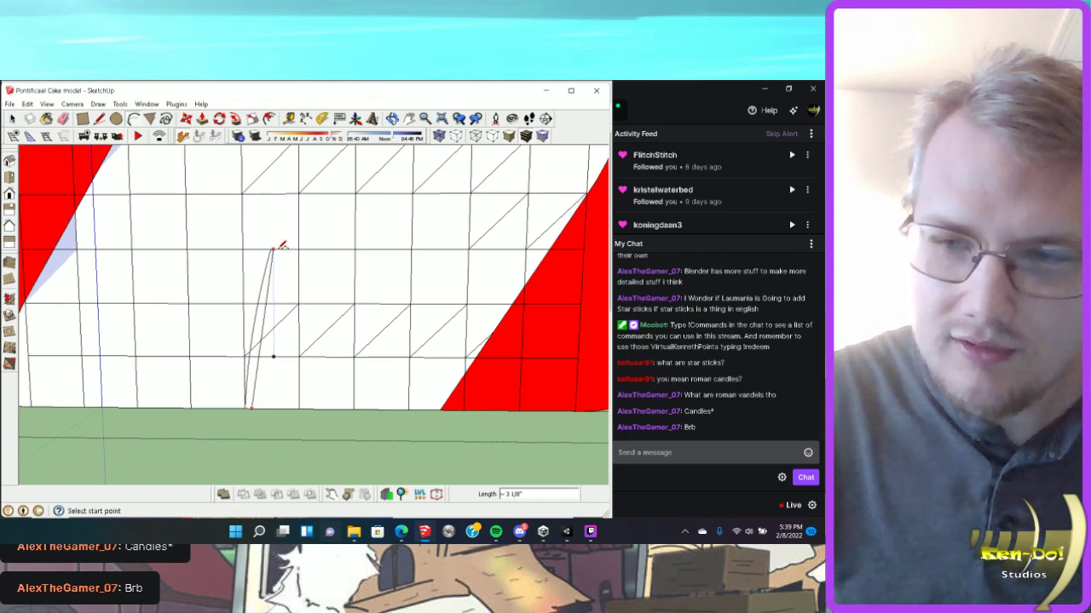
scroll(282, 246, up, 8)
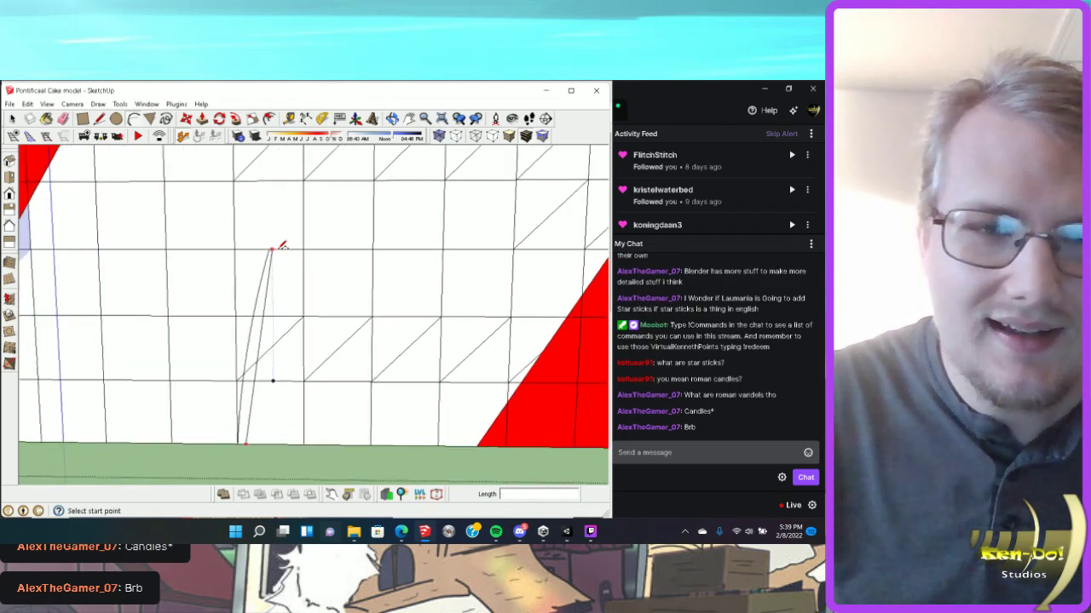
key(a)
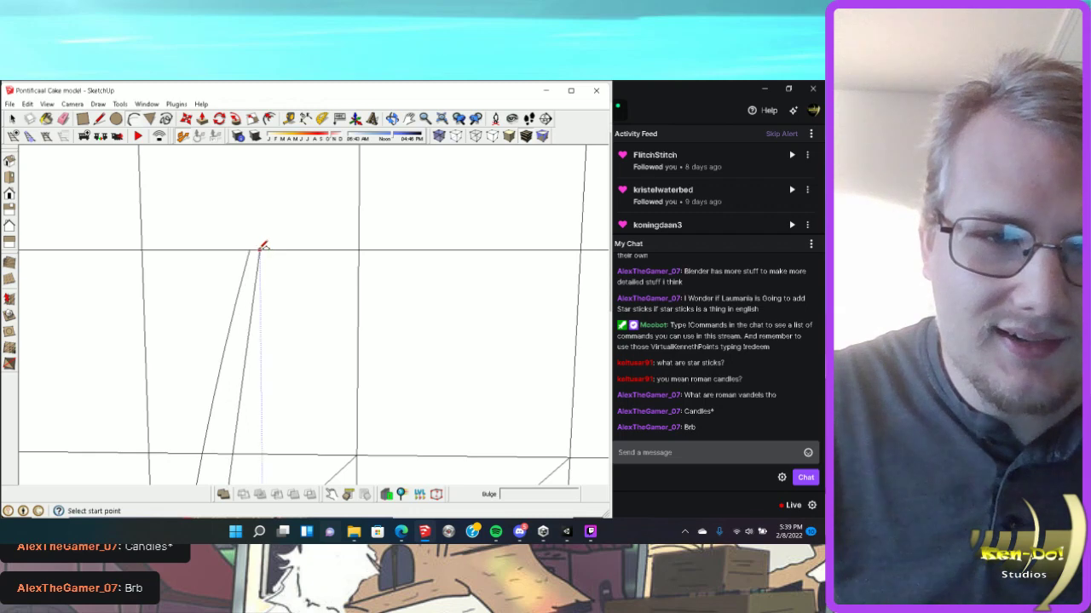
click(263, 265)
scroll(292, 231, down, 5)
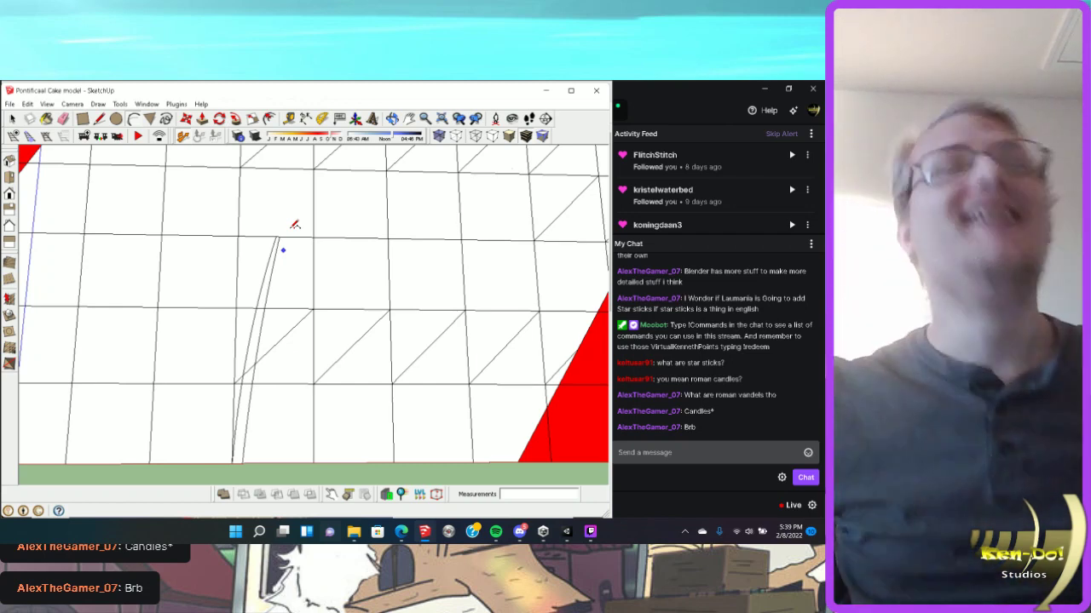
scroll(295, 225, down, 2)
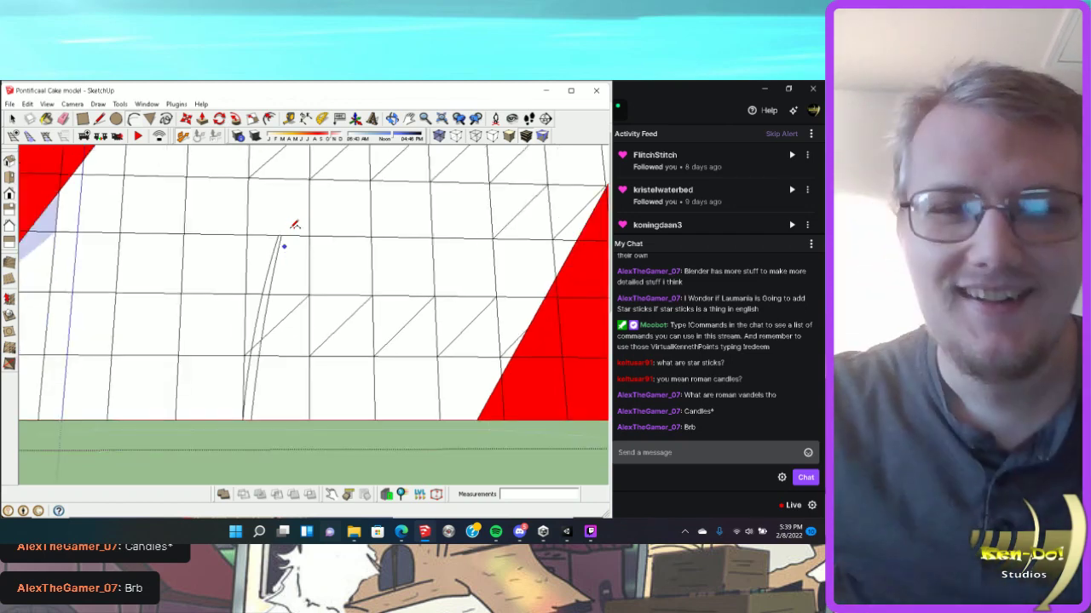
shift+middle_drag(256, 383, 226, 437)
click(46, 118)
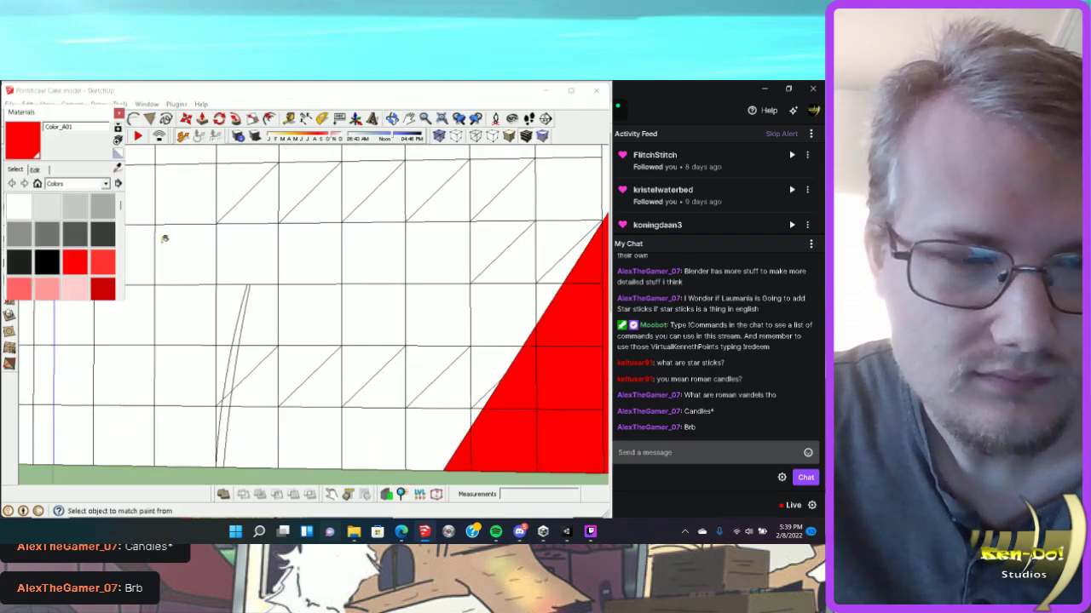
scroll(259, 324, up, 5)
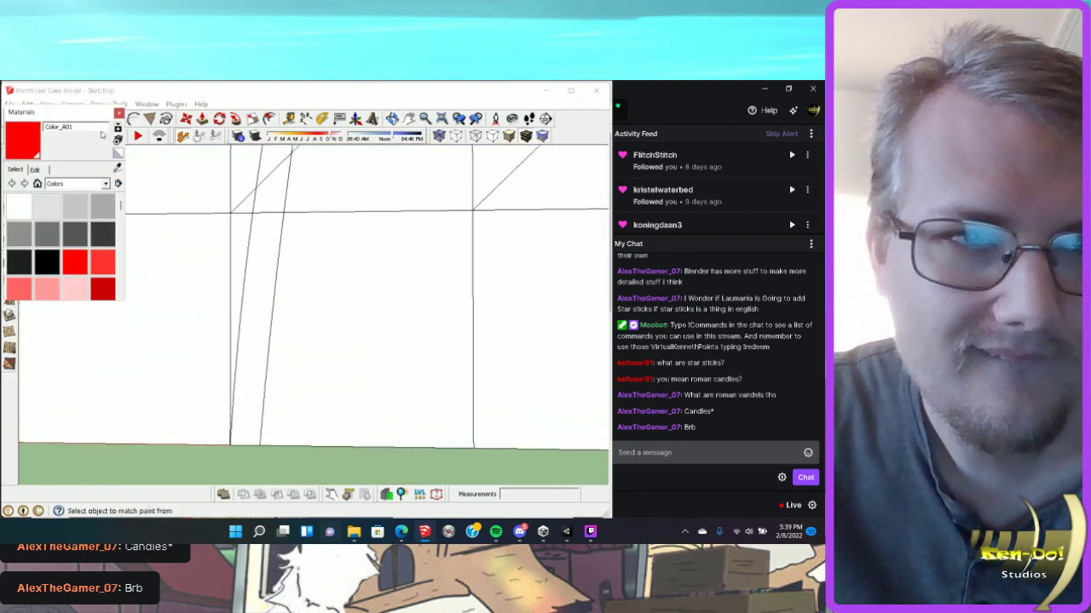
click(119, 113)
key(l)
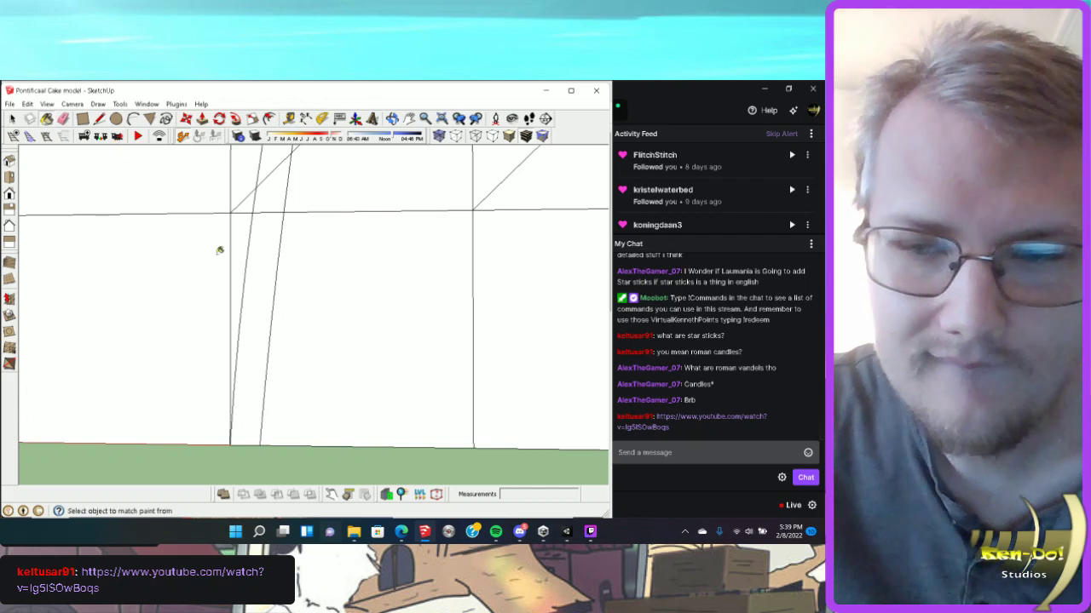
Open the YouTube link from the stream chat and watch the roman candle video with sound, skipping the ad and jumping ahead.
click(681, 420)
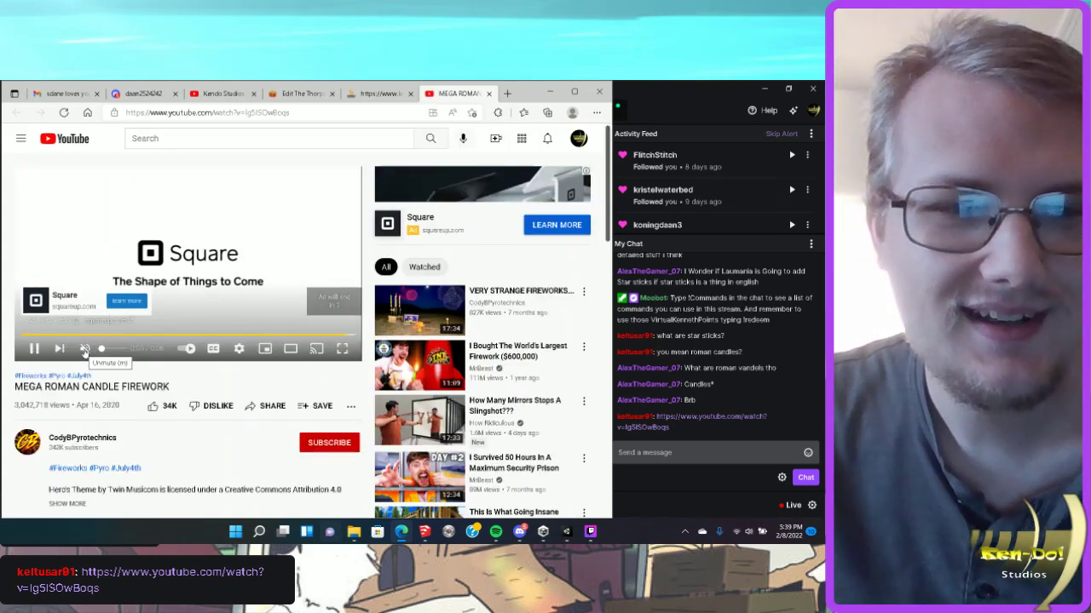
click(85, 349)
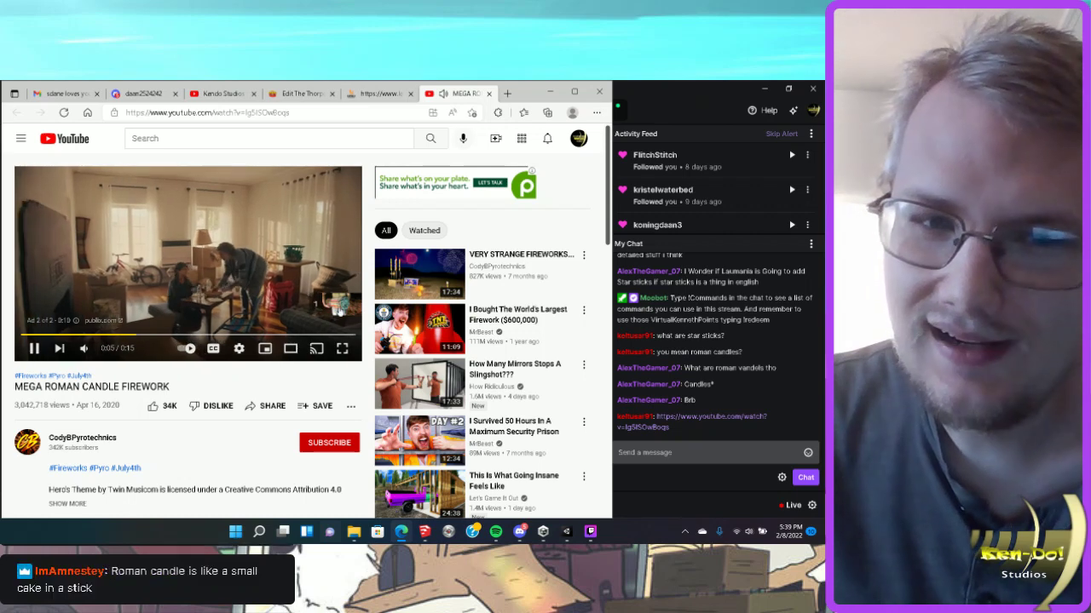
click(338, 311)
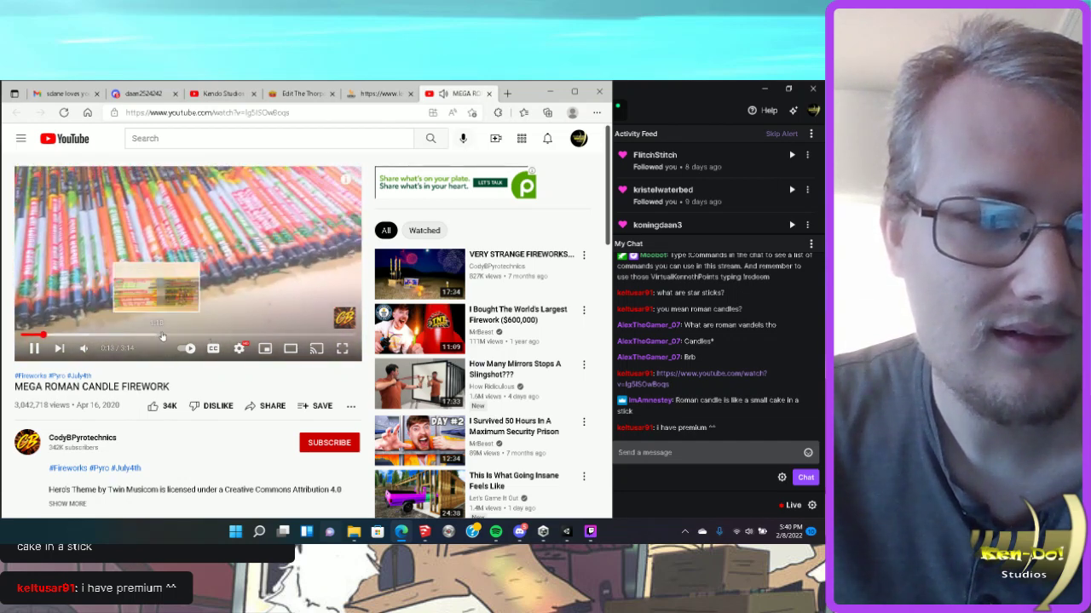
click(215, 337)
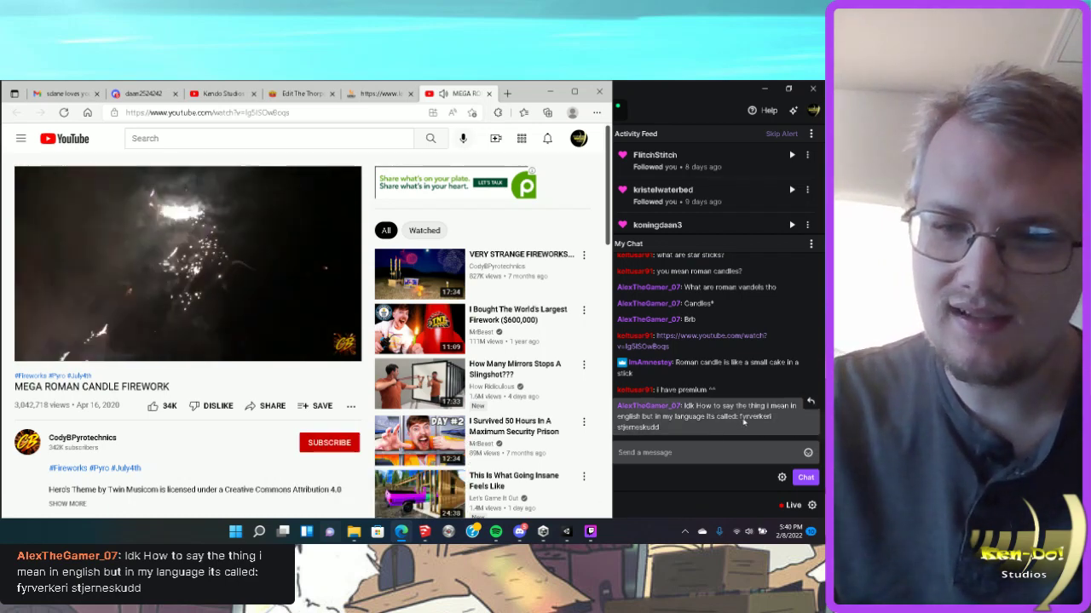
Copy the phrase "fyrverkeri stjerneskudd" from the stream chat and return to the browser.
drag(739, 421, 753, 421)
key(ctrl+c)
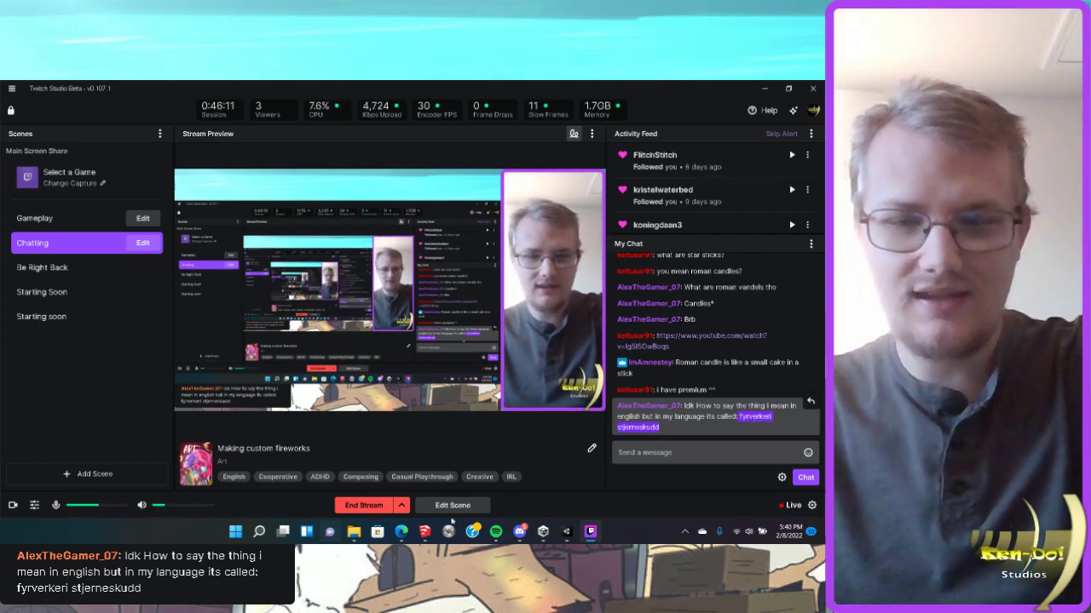
click(401, 535)
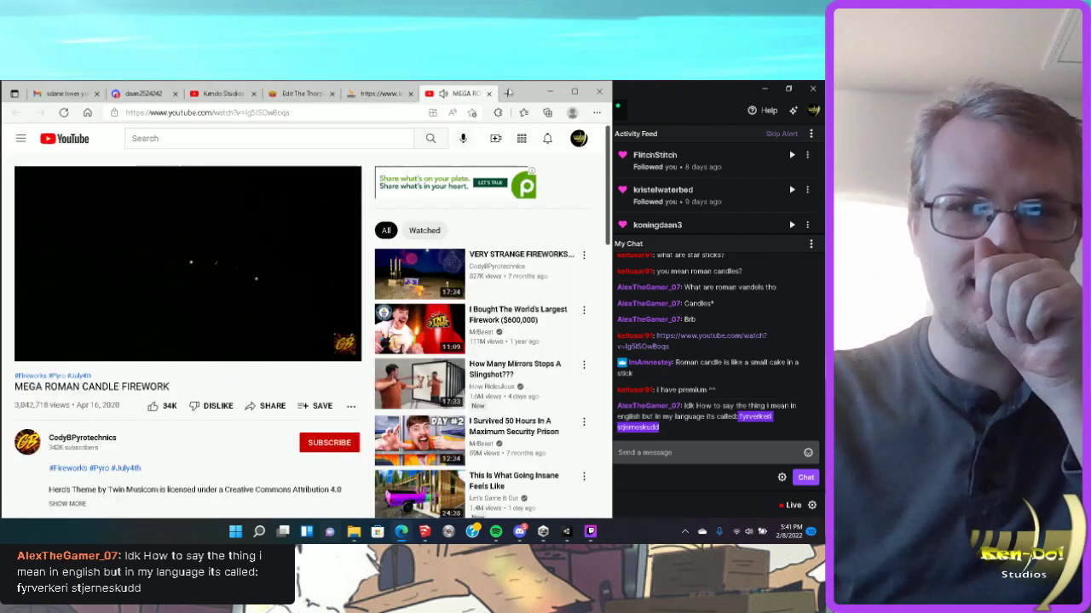
Find an online translator in a new browser tab and translate "fyrverkeri stjerneskudd" into English with auto-detected source language.
click(507, 93)
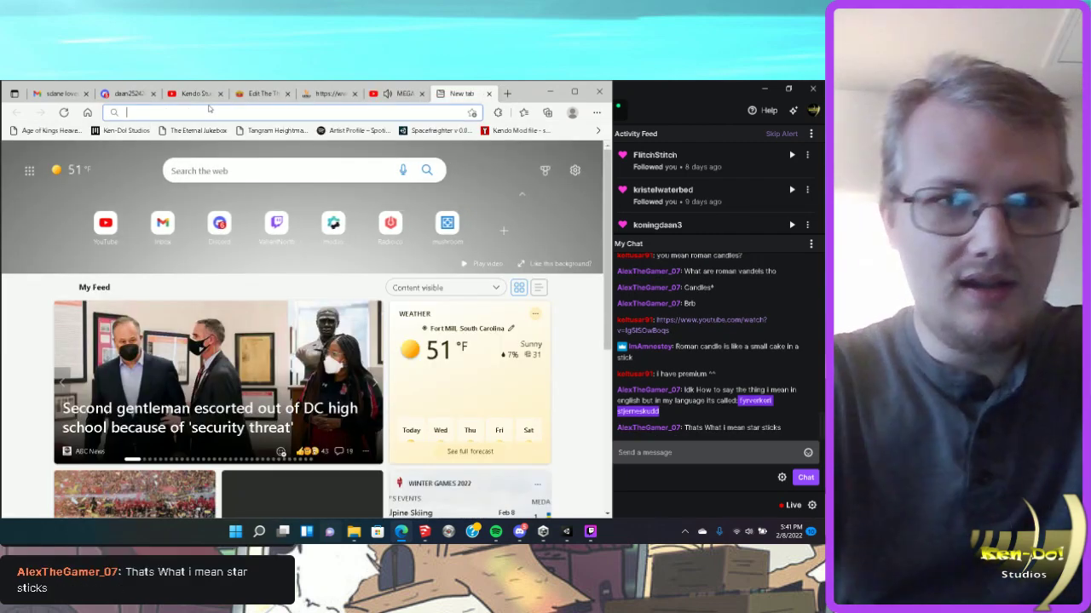
text(tr)
click(171, 152)
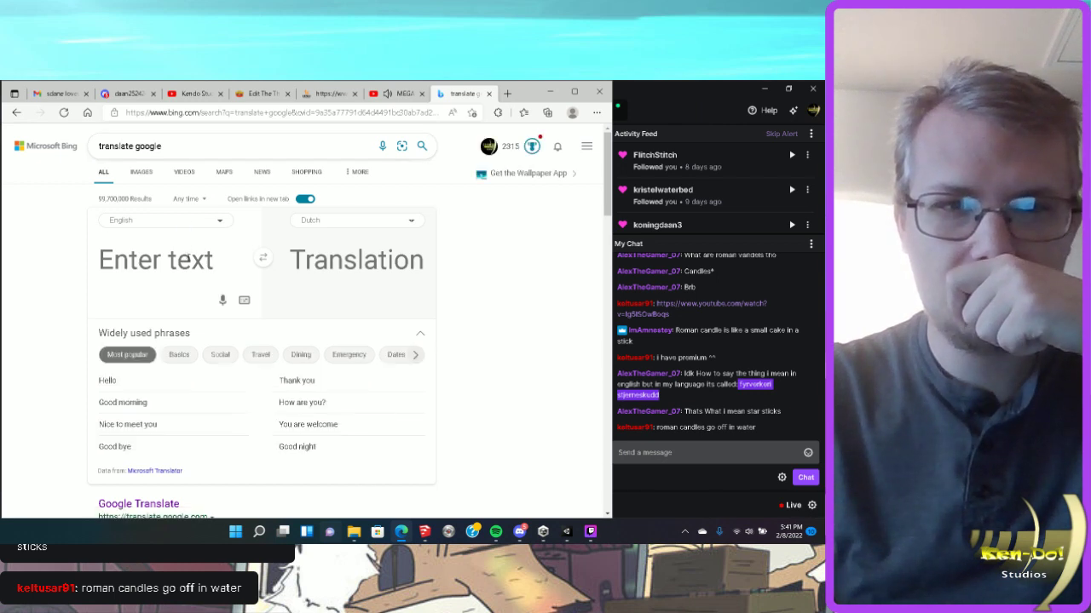
click(262, 258)
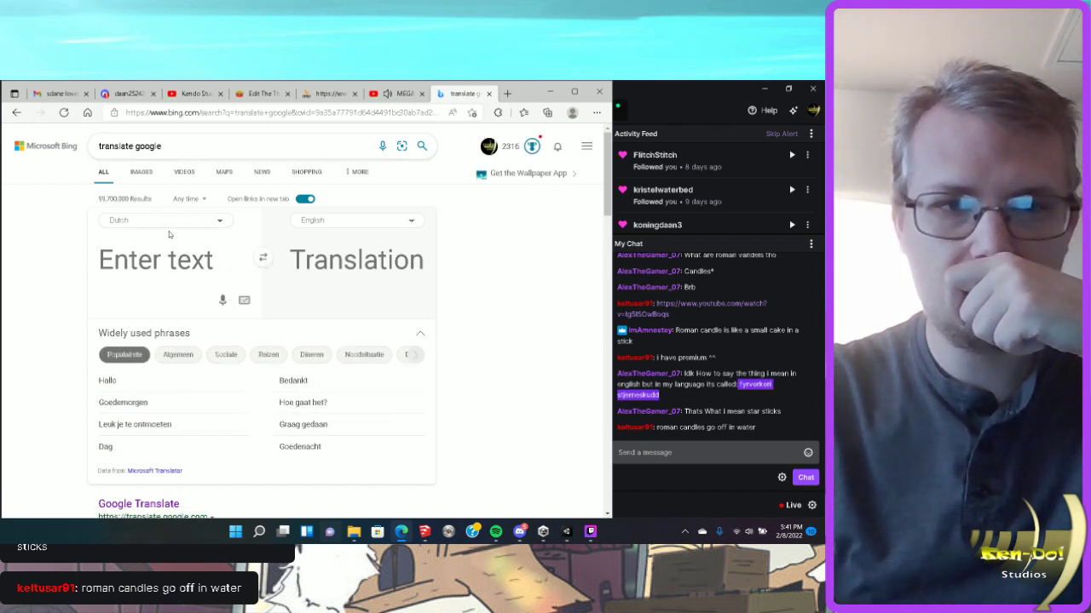
key(ctrl+v)
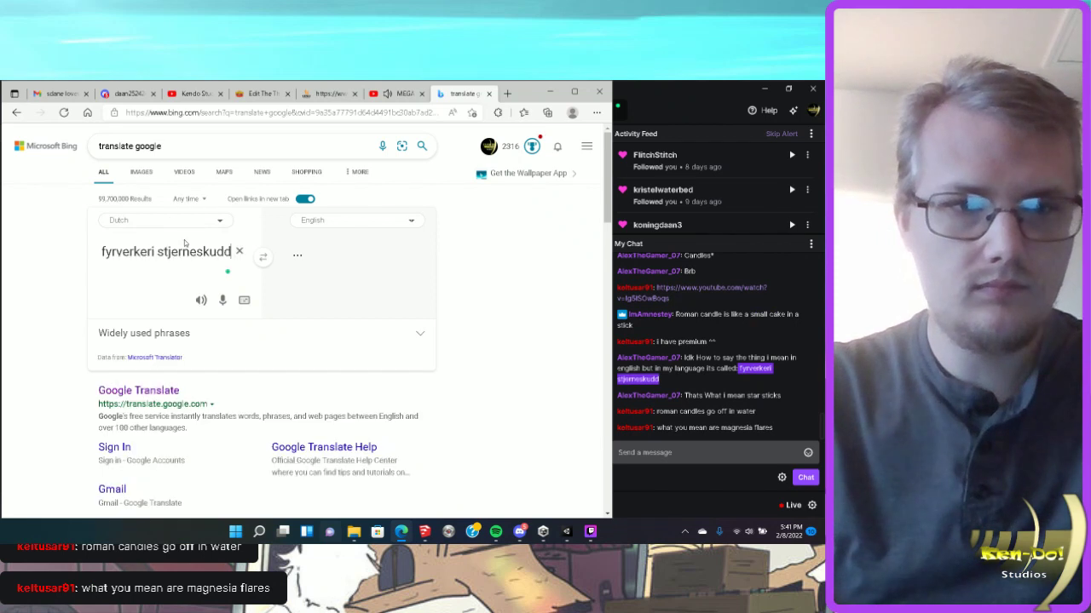
click(198, 223)
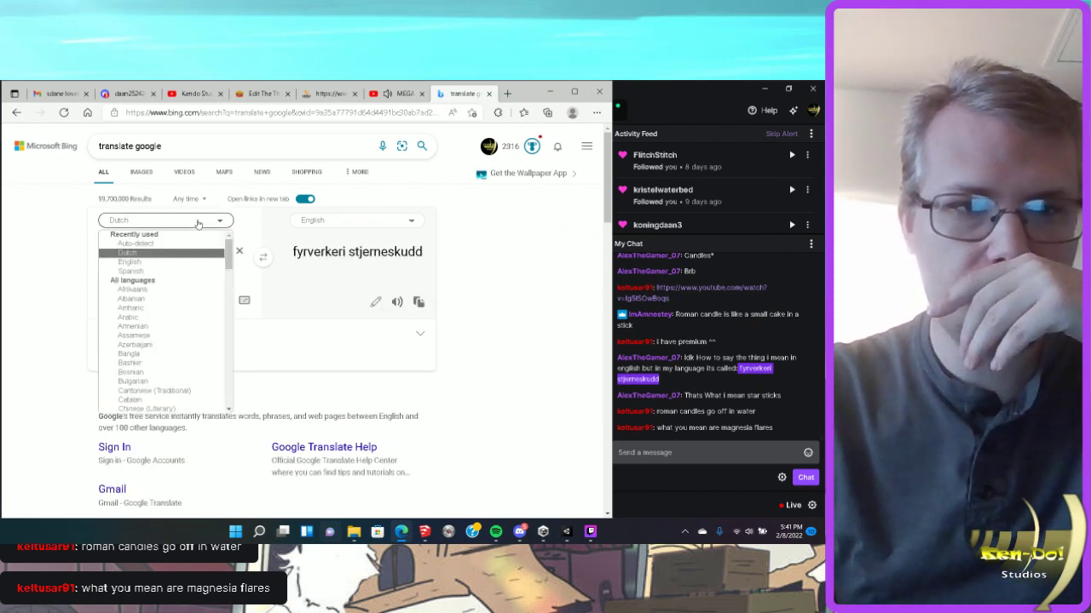
click(147, 244)
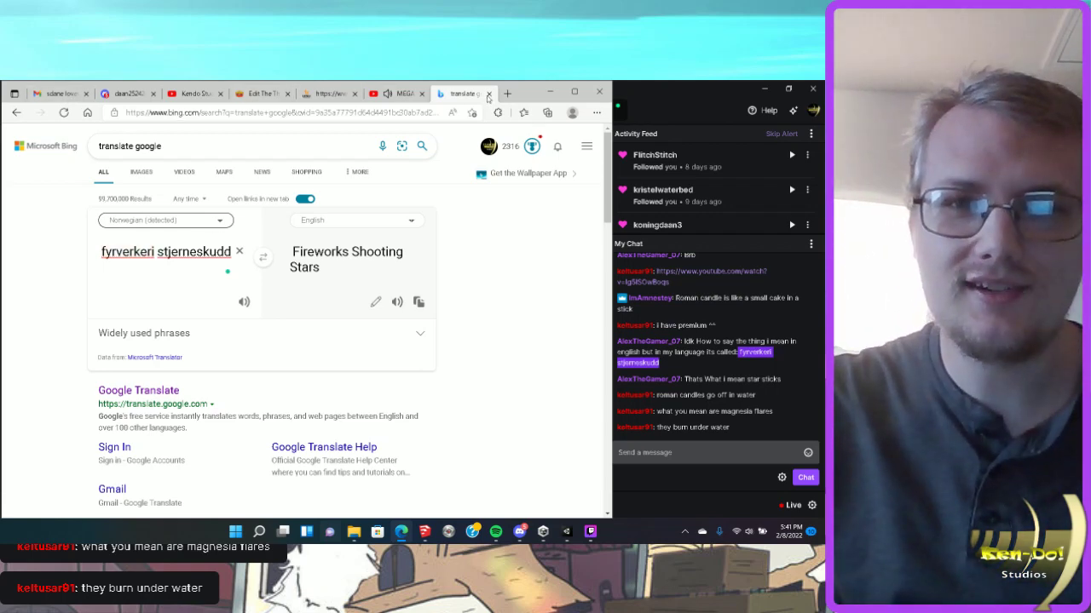
Close the translator and roman candle video tabs, and check the Pontificaal pictures on the product page and in the Discord chat.
key(ctrl+w)
key(ctrl+w)
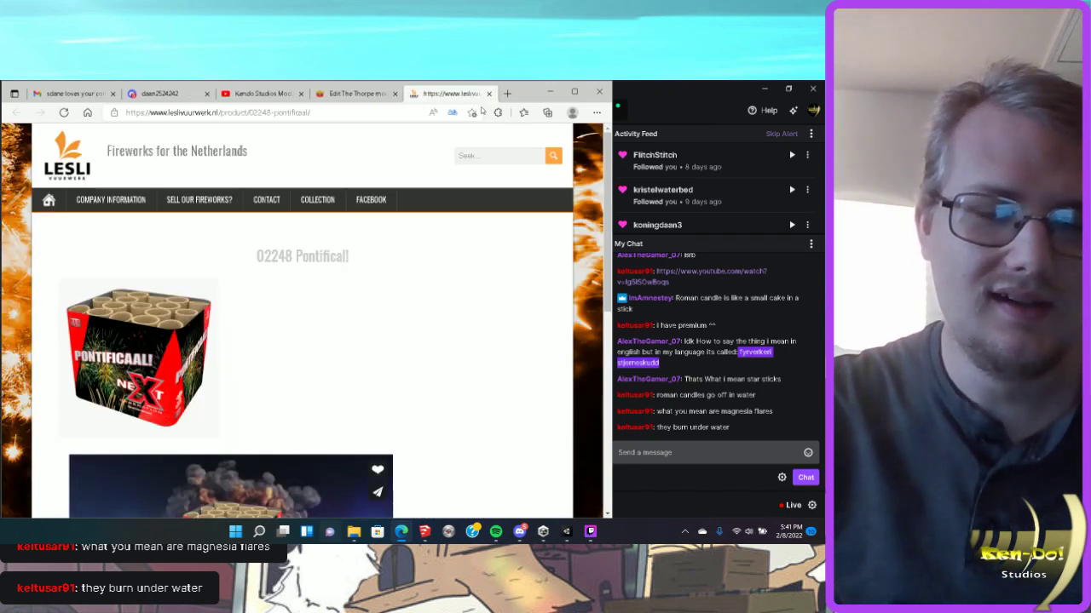
scroll(388, 297, down, 3)
scroll(231, 271, up, 2)
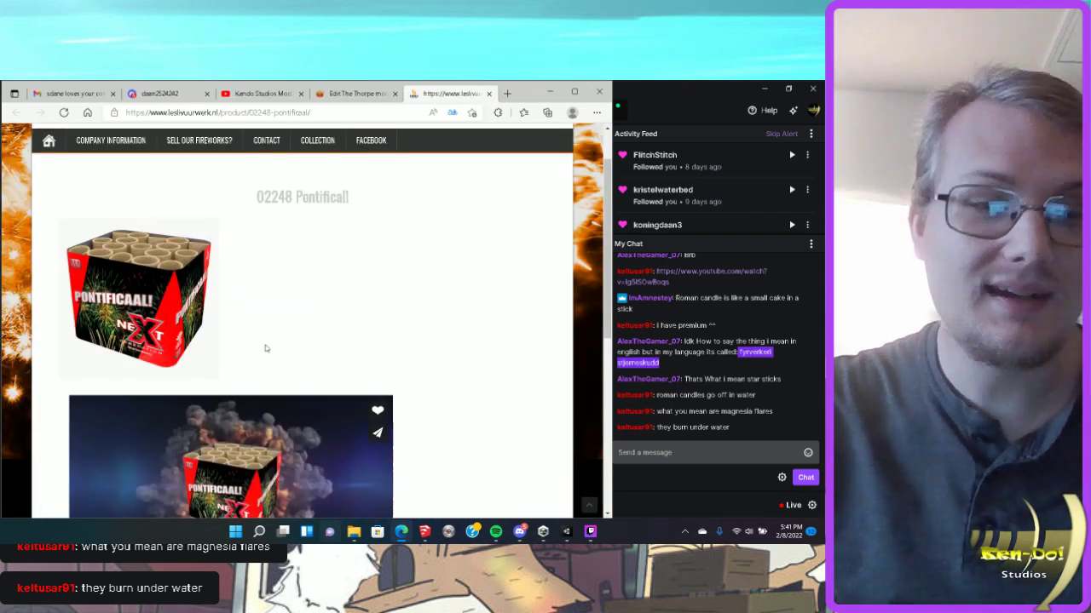
scroll(265, 348, down, 1)
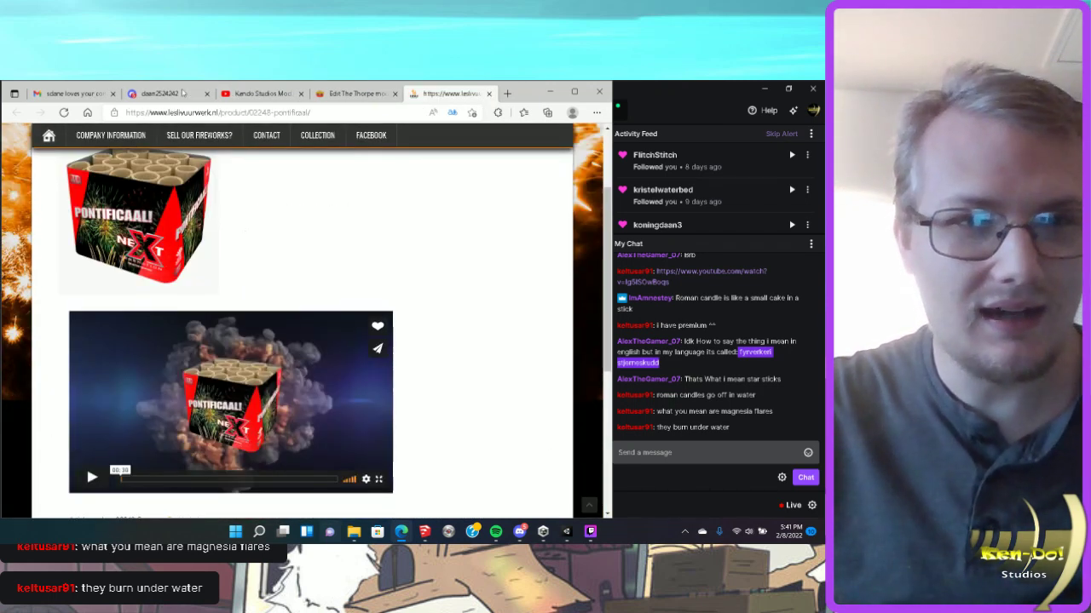
click(166, 94)
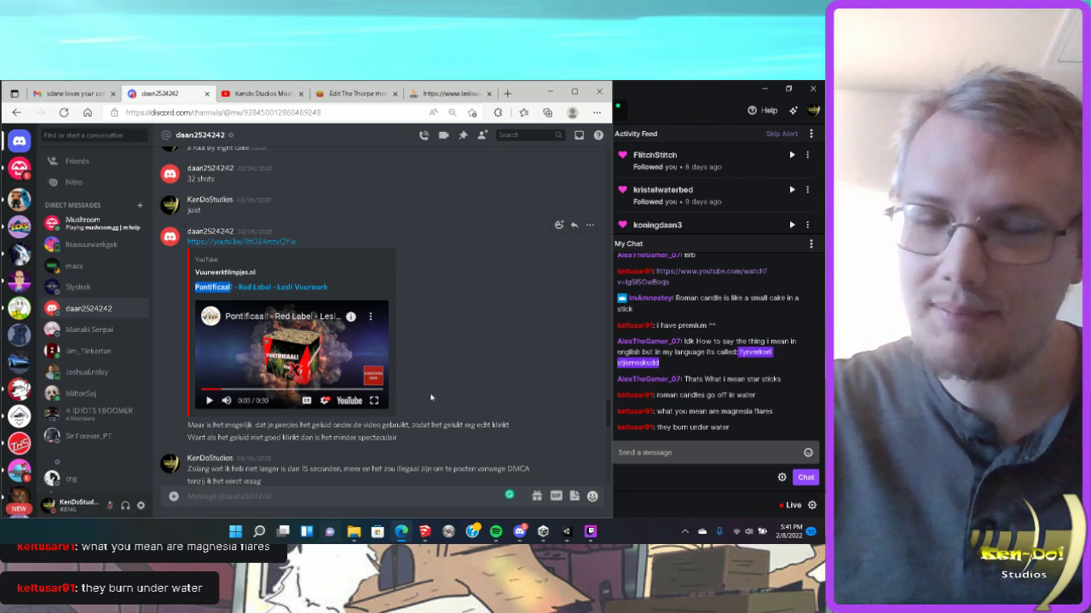
click(450, 92)
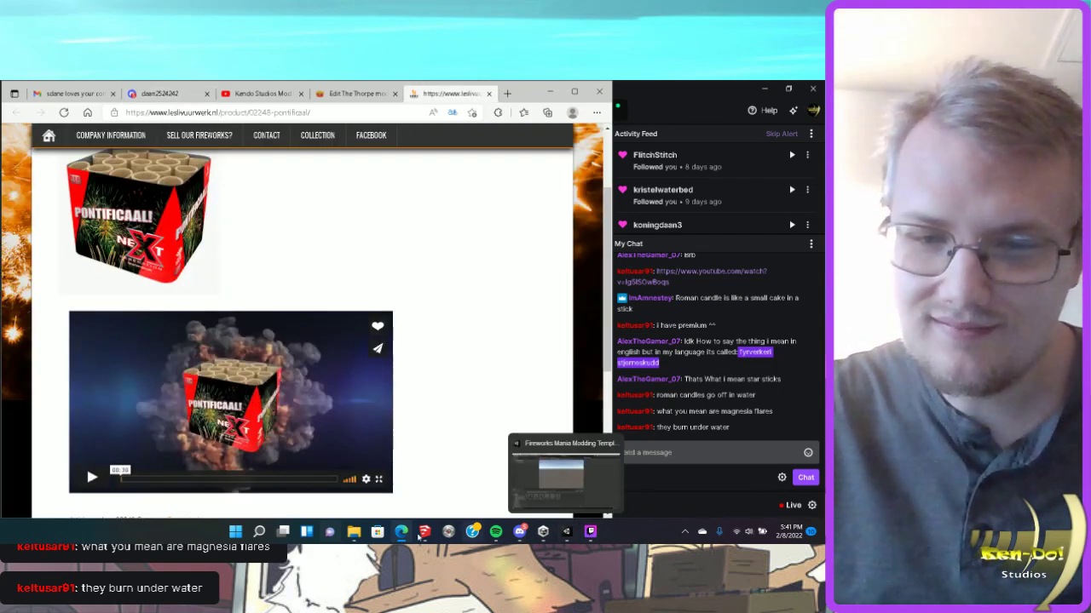
Switch to SketchUp and start a zigzag of short lines between the two slim arcs, beginning at the left arc's bottom end.
click(426, 477)
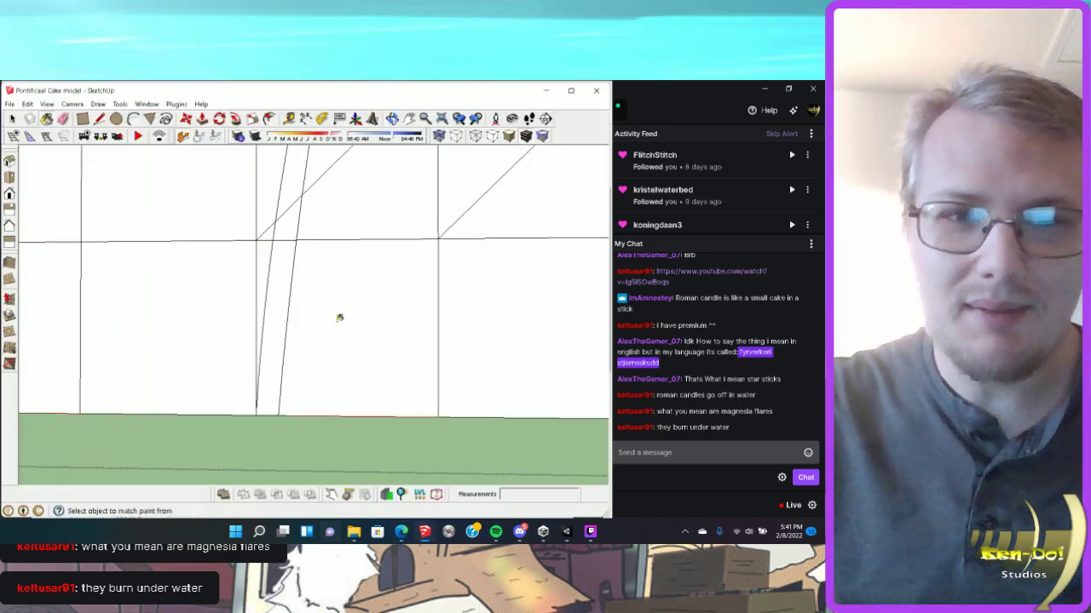
scroll(338, 318, down, 4)
scroll(317, 327, up, 3)
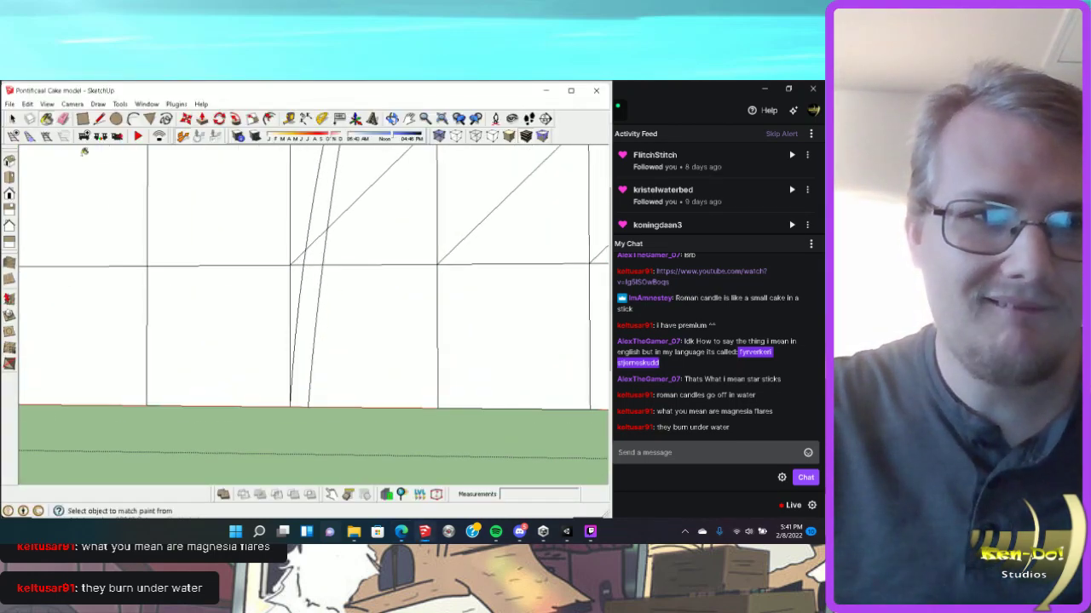
click(99, 119)
scroll(288, 404, up, 5)
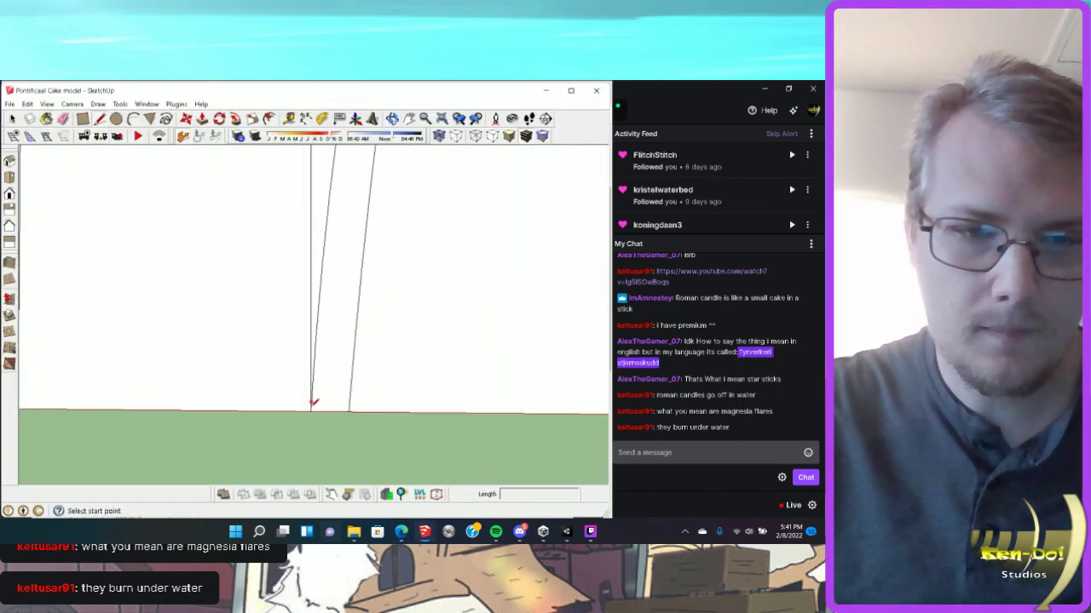
click(311, 411)
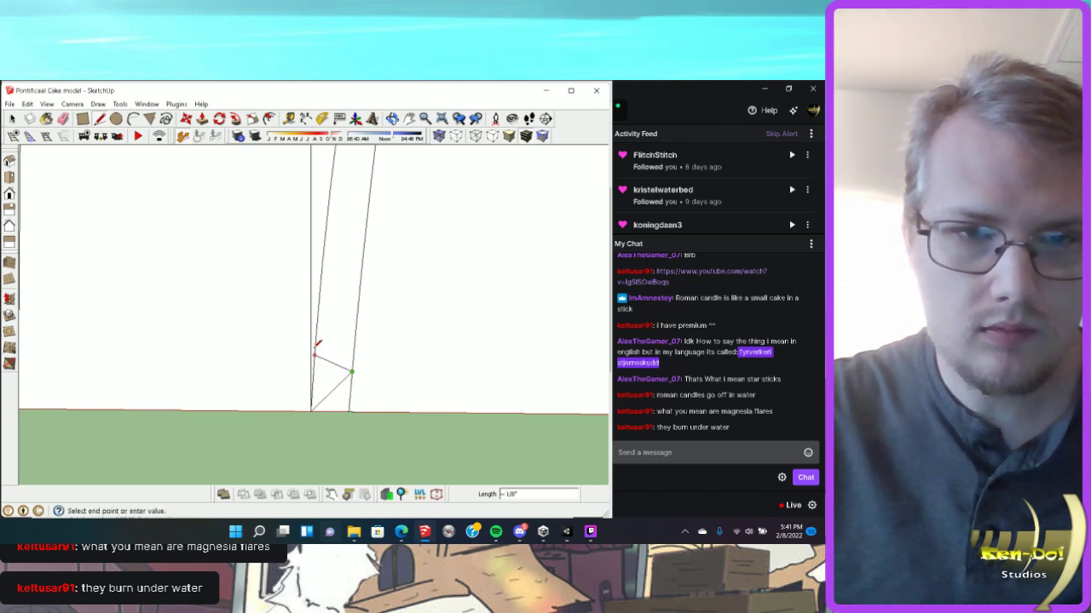
click(316, 336)
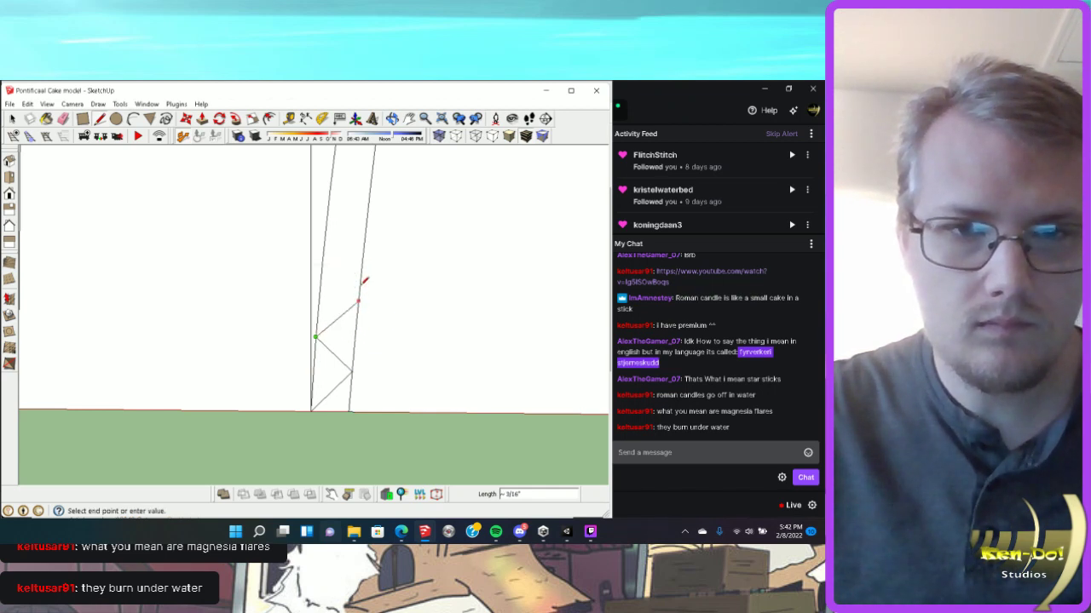
Continue the zigzag between the two arcs, with segments about 1/8" to 3/16" long, up to the first horizontal grid line.
middle_drag(356, 309, 353, 370)
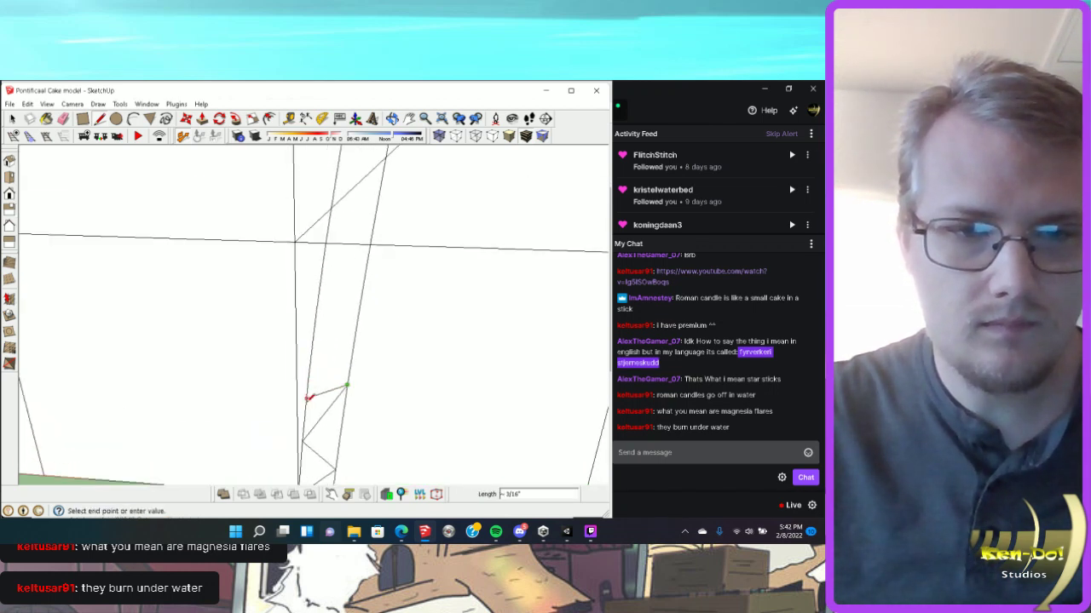
click(311, 350)
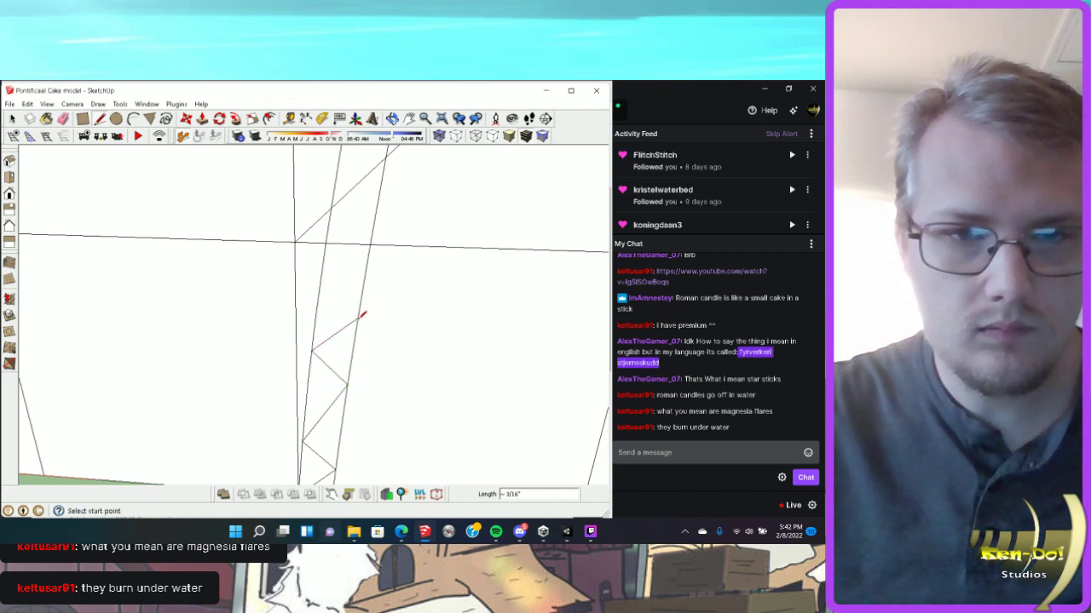
click(357, 319)
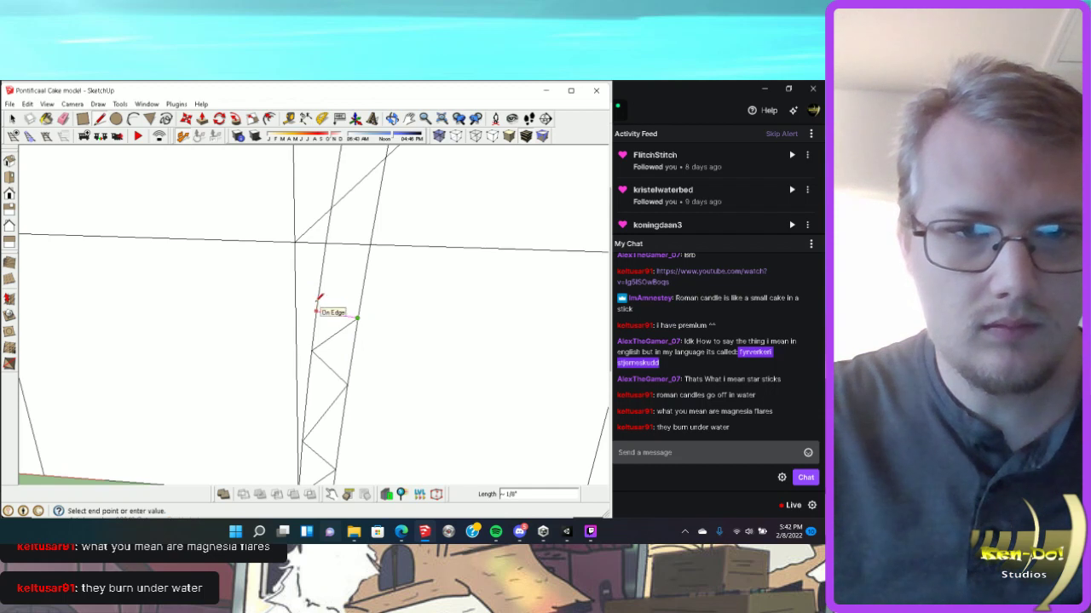
click(317, 300)
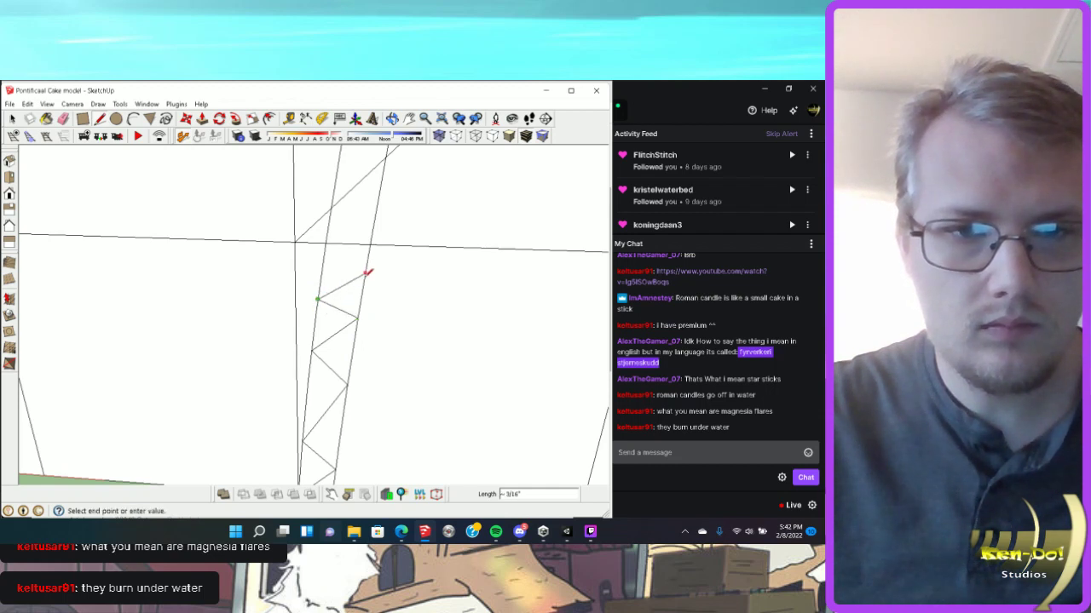
click(364, 282)
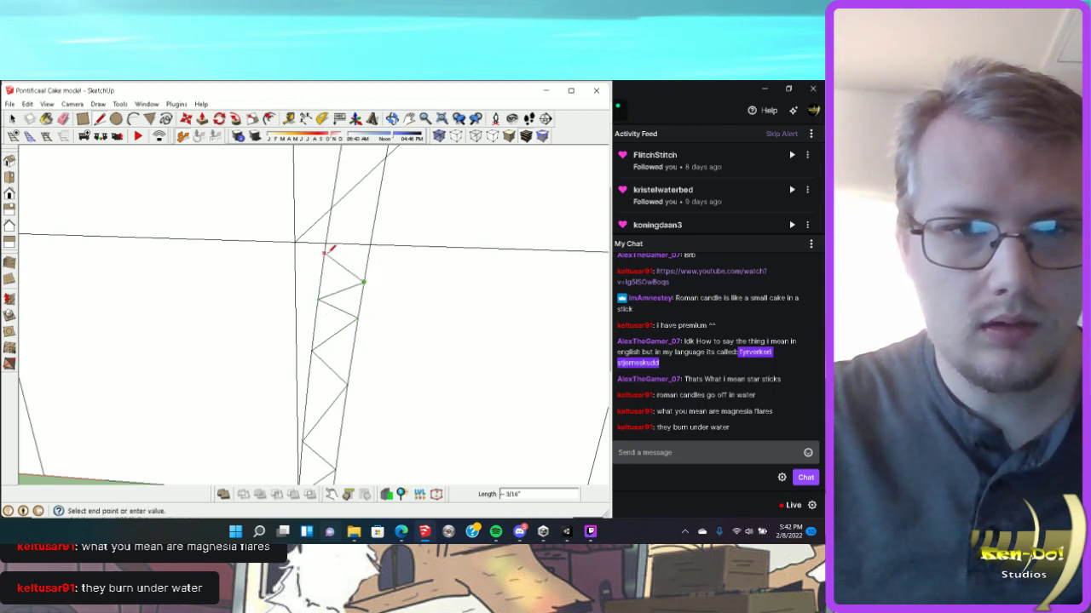
click(328, 242)
Extend the zigzag past the first horizontal grid line, over the grid's diagonal and back to the left arc.
mouse_move(337, 245)
middle_down()
mouse_move(297, 312)
mouse_move(279, 279)
middle_up()
click(310, 277)
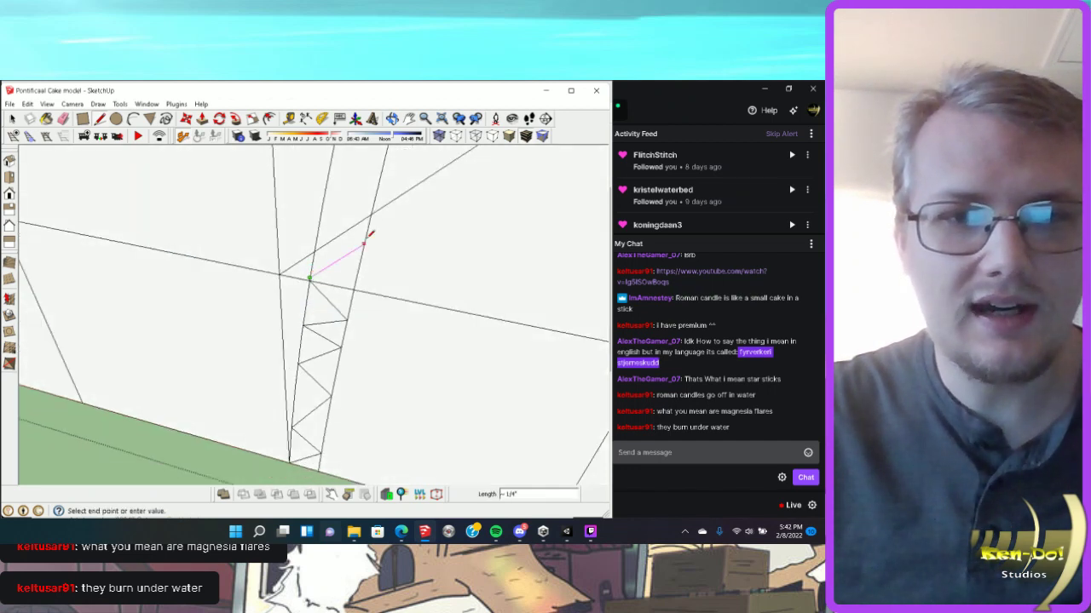
click(361, 255)
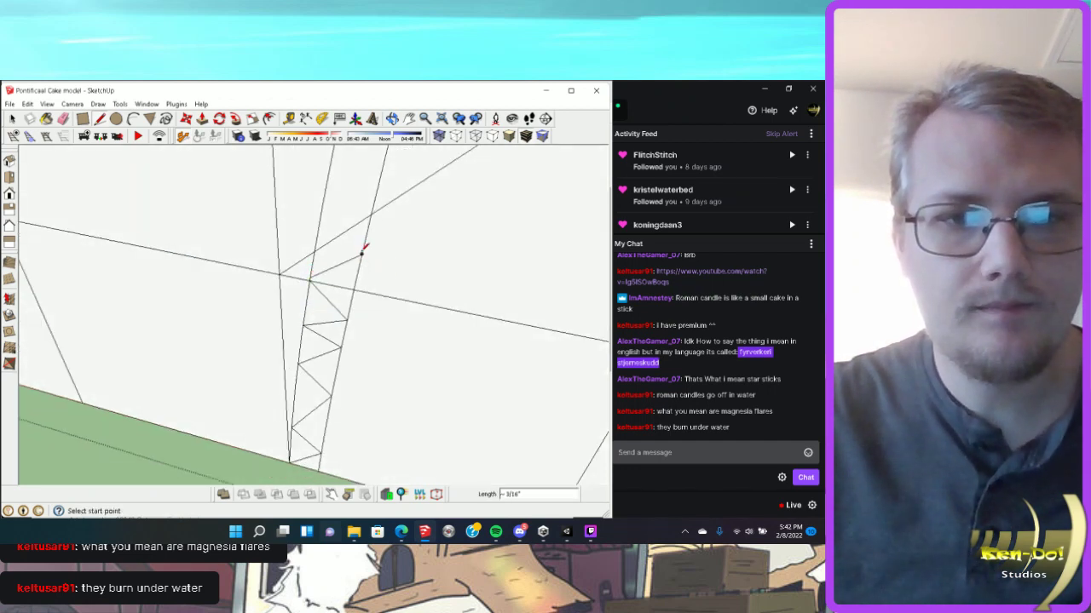
click(361, 254)
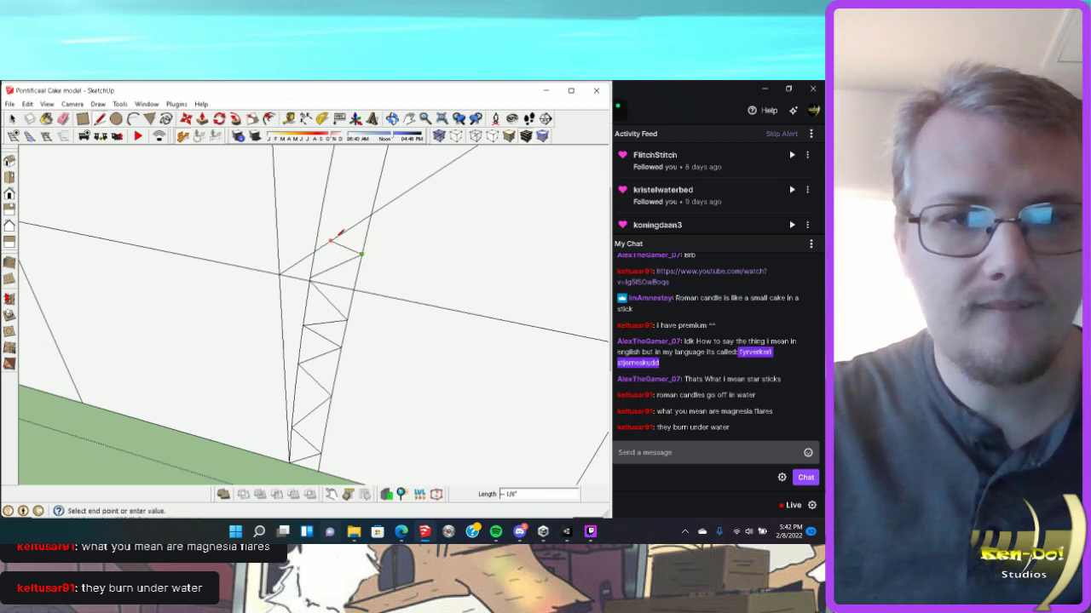
click(341, 232)
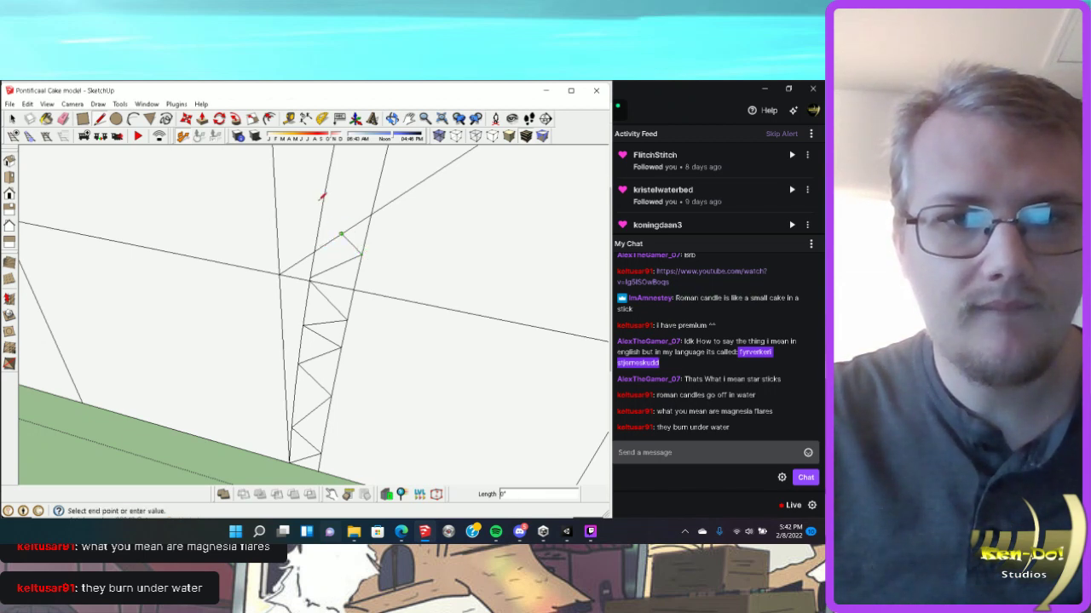
key(Escape)
scroll(287, 361, down, 5)
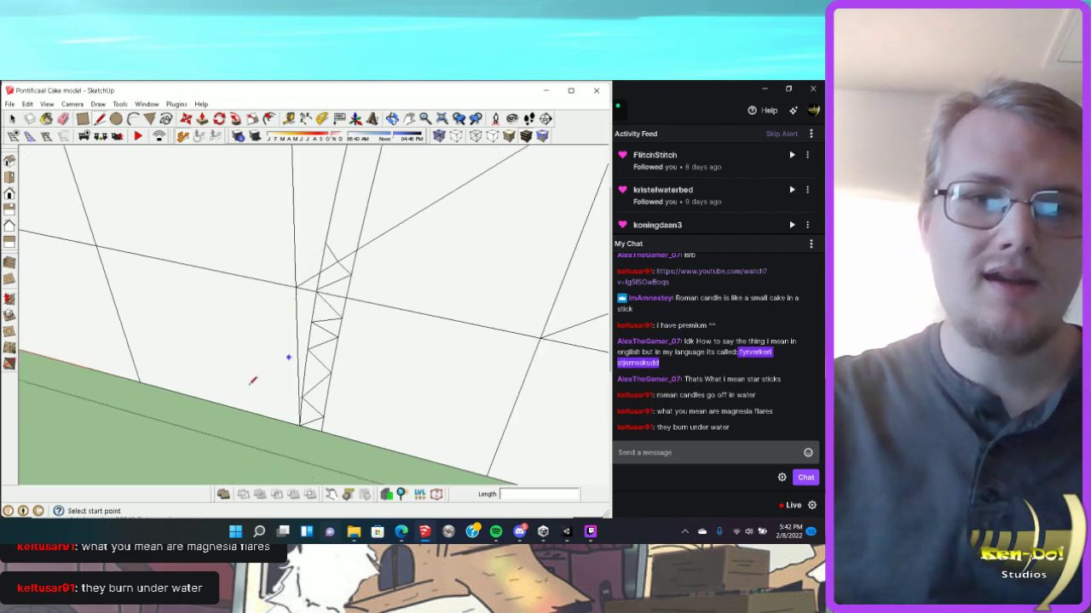
Carry the zigzag on from its end on the left arc up to the second horizontal grid line.
middle_drag(287, 375, 336, 316)
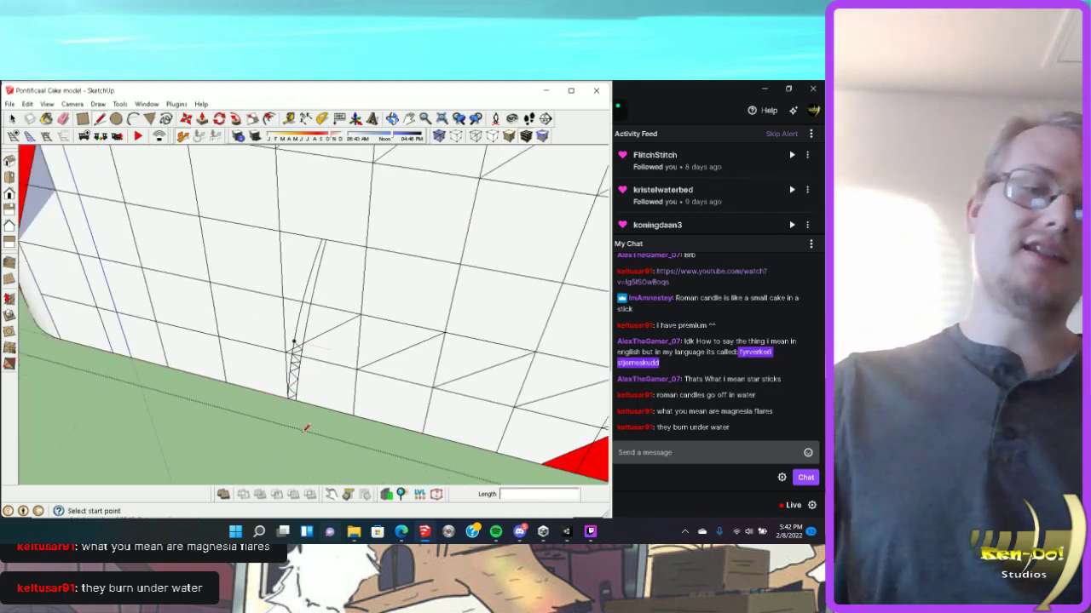
scroll(296, 329, up, 5)
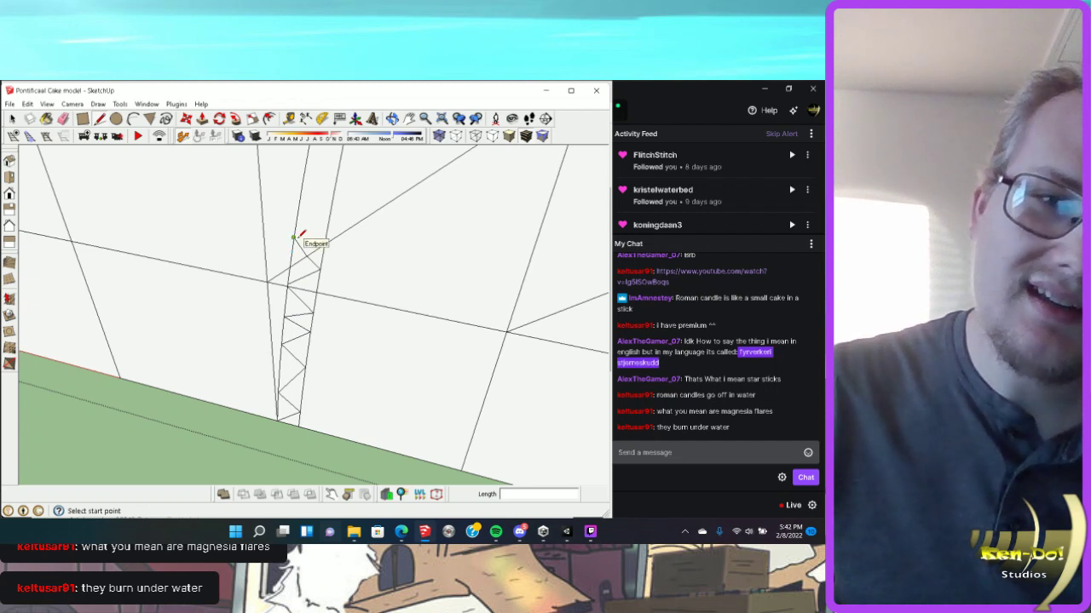
click(293, 237)
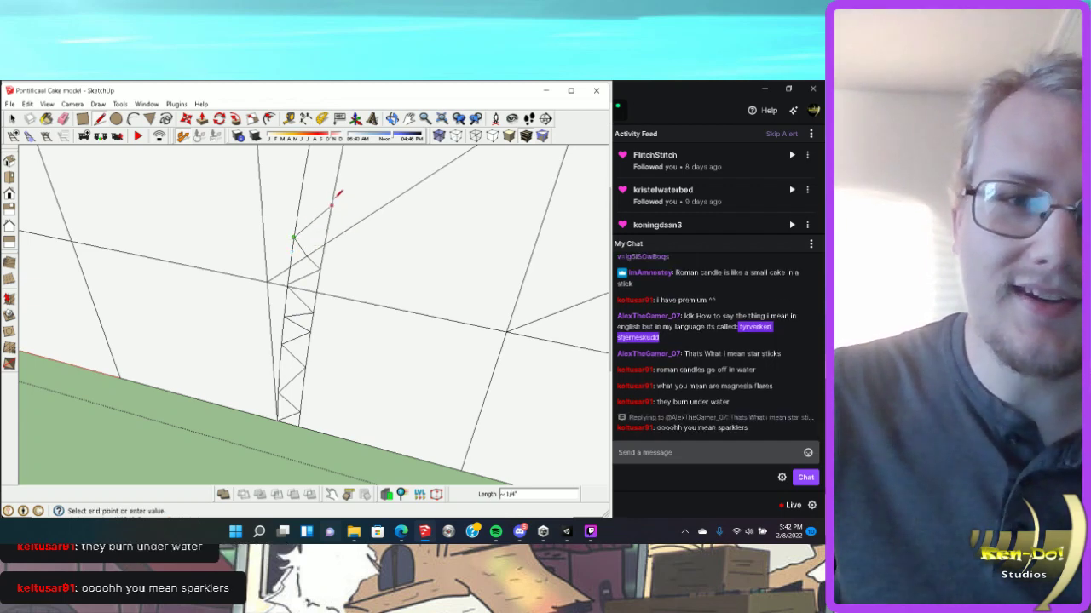
click(333, 190)
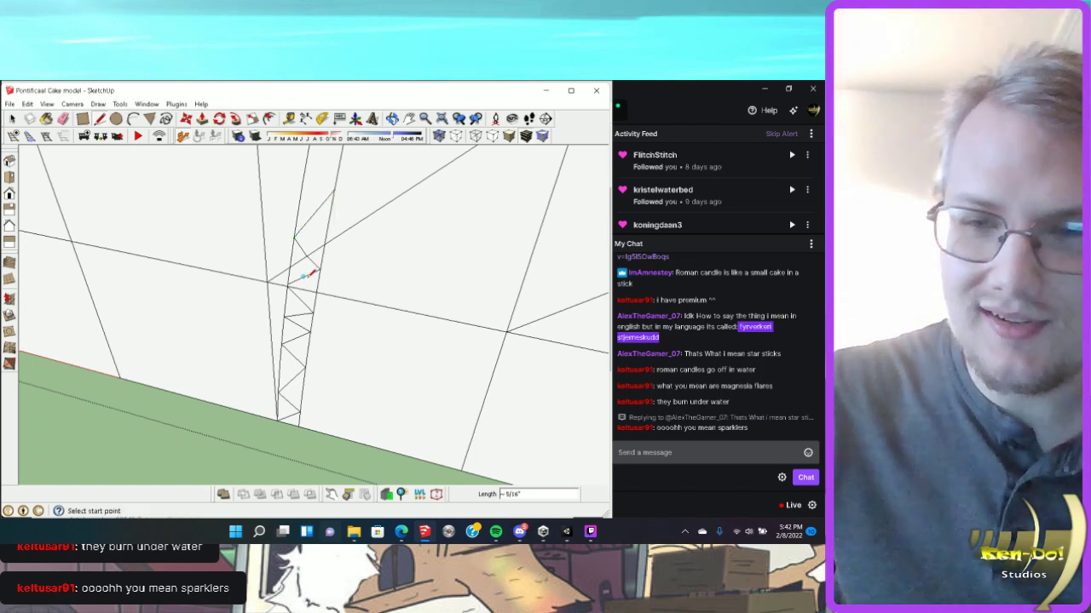
mouse_move(312, 273)
middle_down()
mouse_move(319, 282)
mouse_move(298, 264)
mouse_move(309, 281)
mouse_move(353, 262)
mouse_move(316, 244)
mouse_move(317, 278)
mouse_move(319, 222)
middle_up()
scroll(319, 221, up, 5)
click(339, 317)
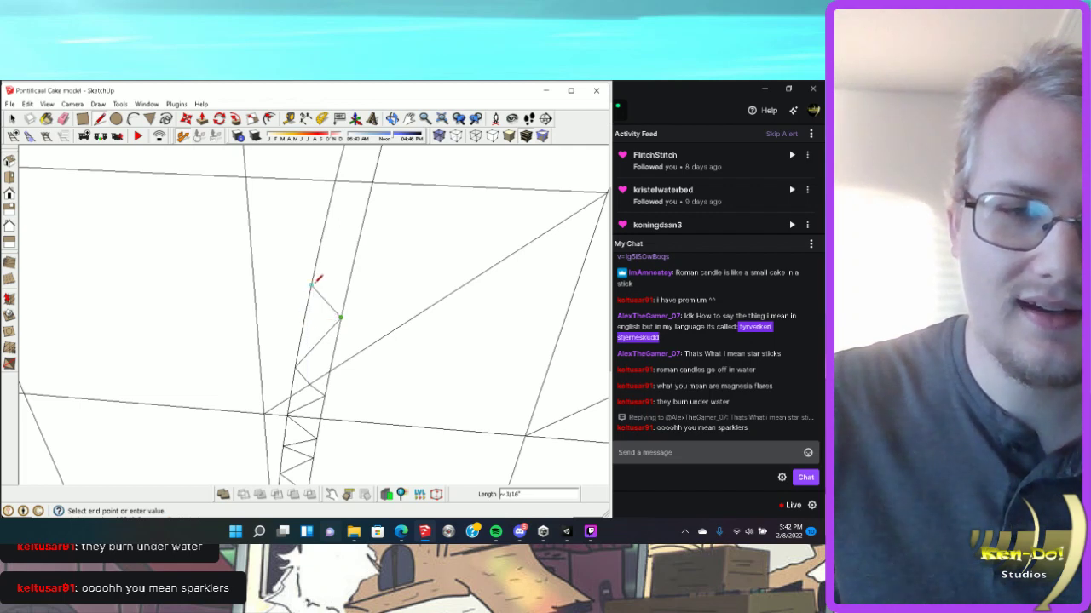
click(308, 287)
click(311, 286)
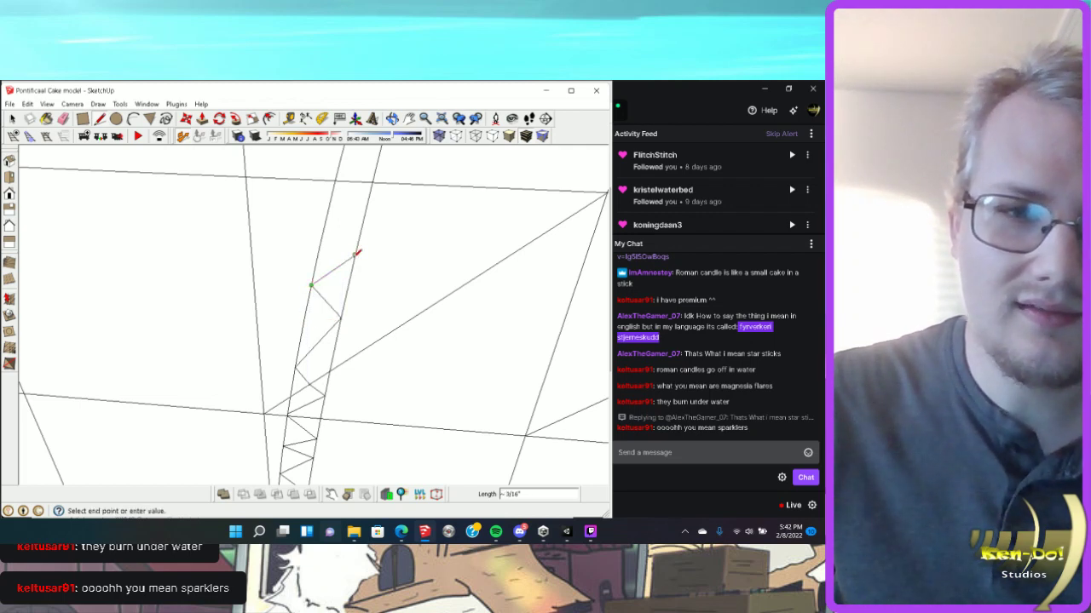
click(354, 254)
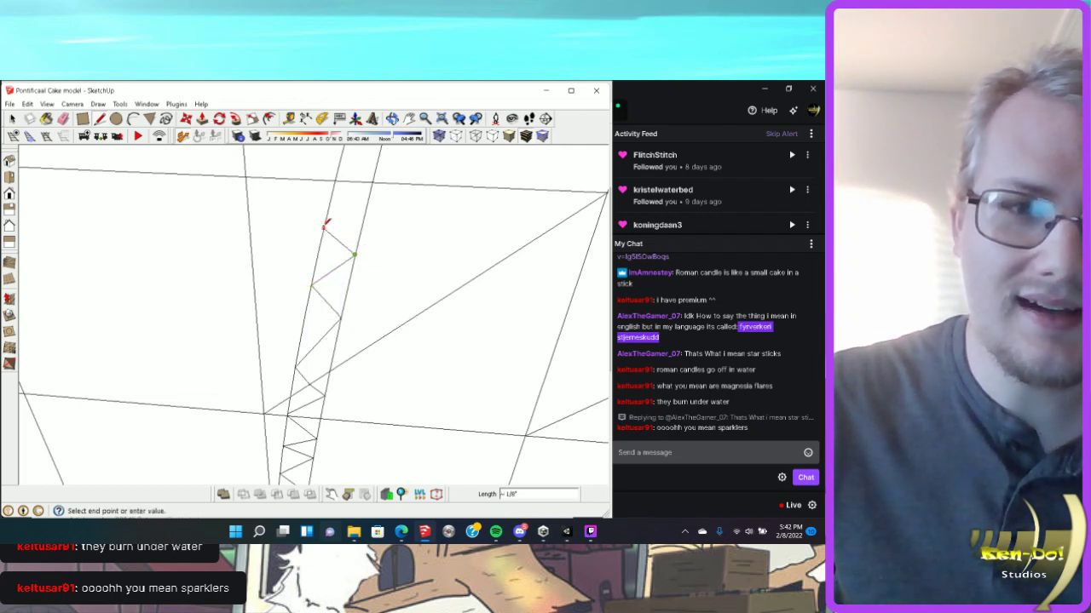
click(335, 179)
Extend the zigzag between the two arcs past the second horizontal grid line, with segments about 1/8" to 5/16" long.
scroll(356, 340, down, 4)
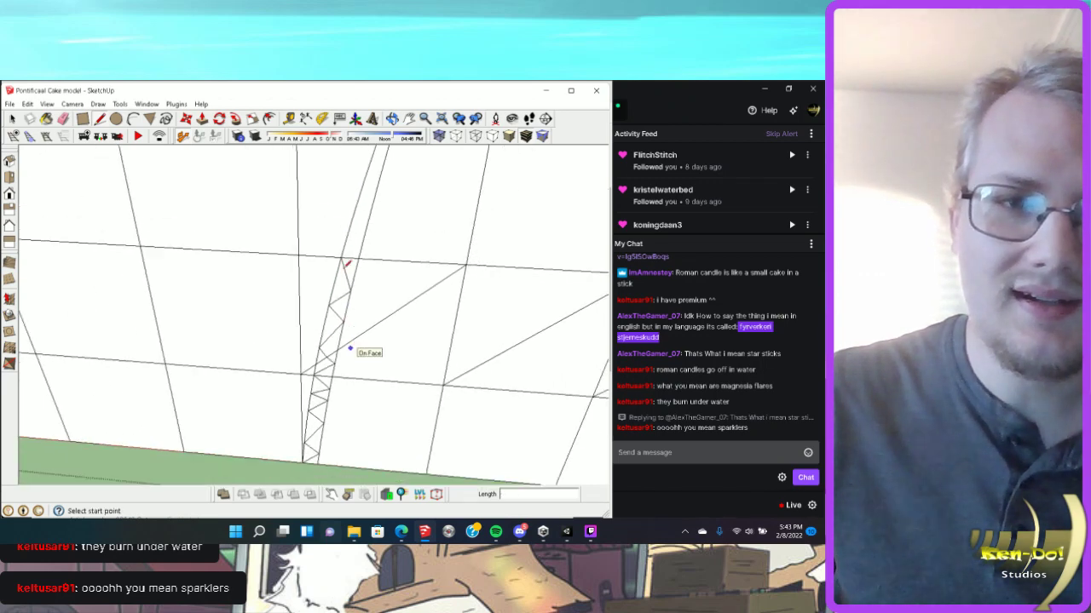
scroll(347, 263, up, 2)
click(341, 266)
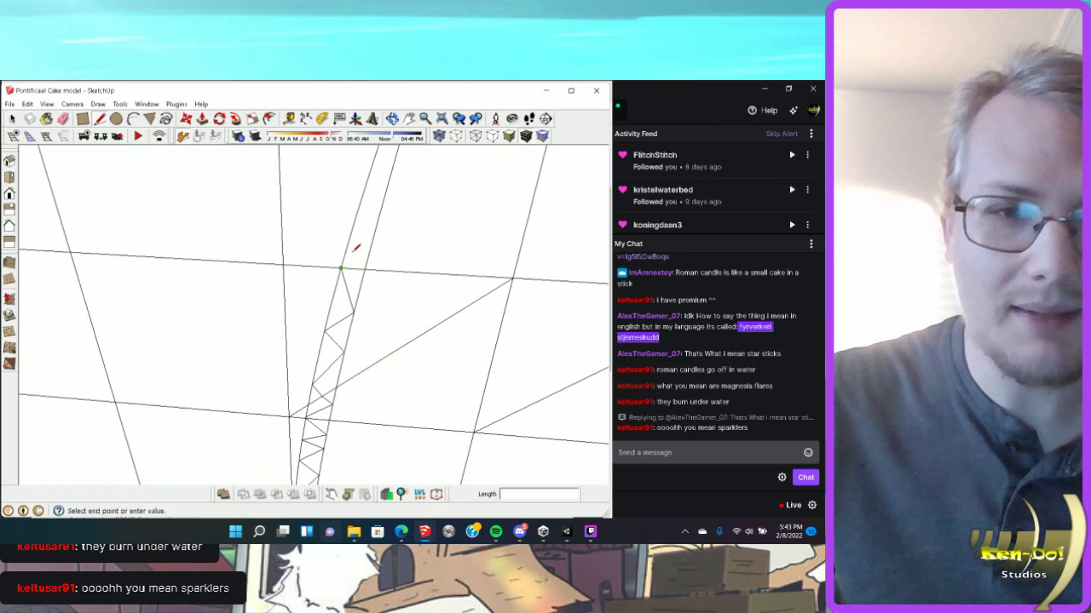
click(380, 217)
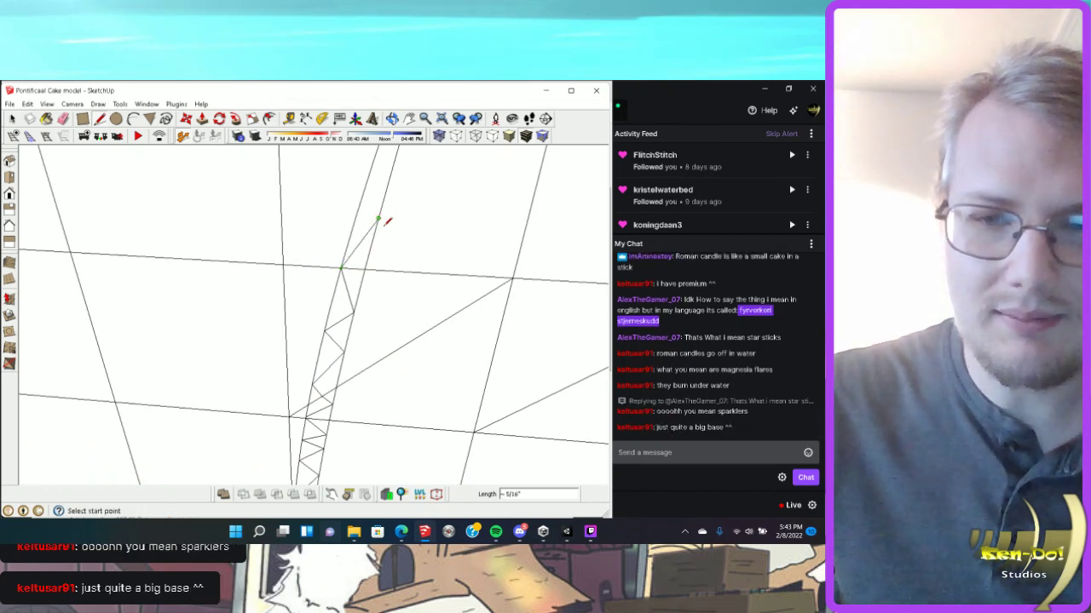
scroll(312, 273, down, 3)
scroll(312, 225, up, 3)
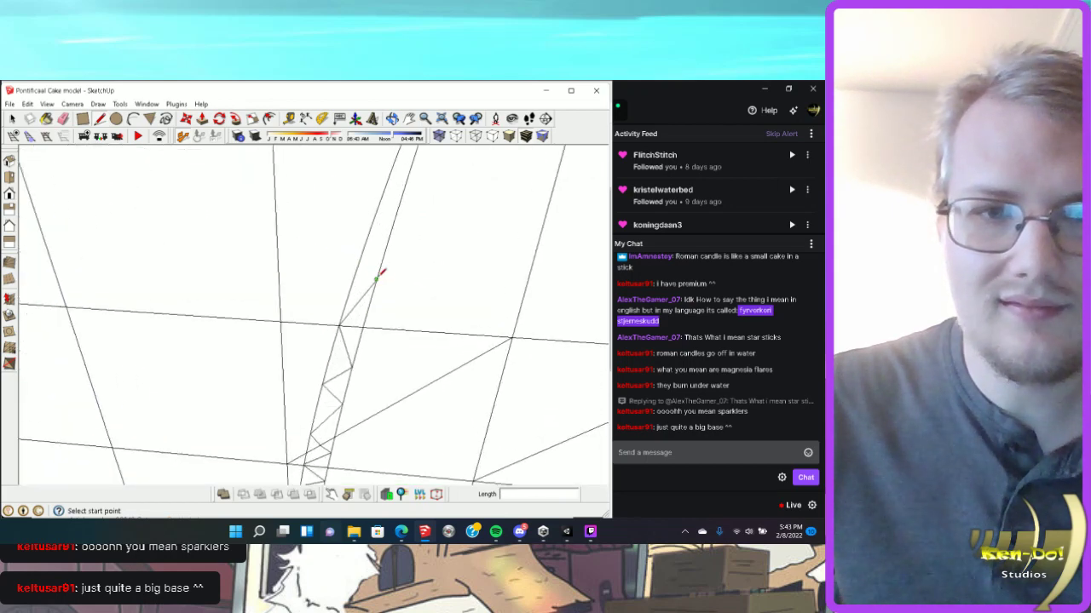
click(376, 279)
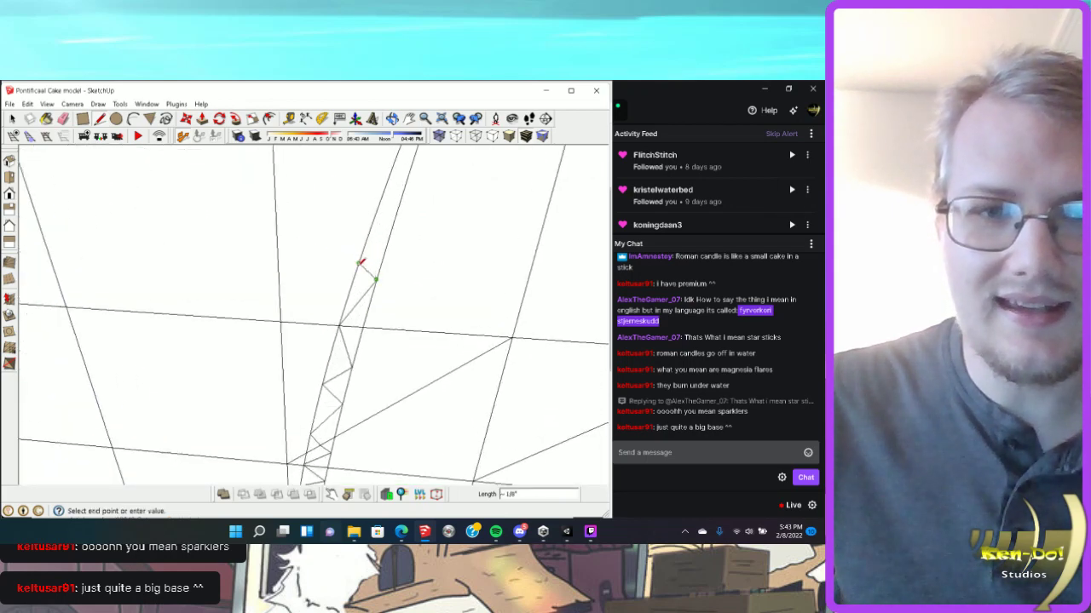
click(359, 263)
click(388, 241)
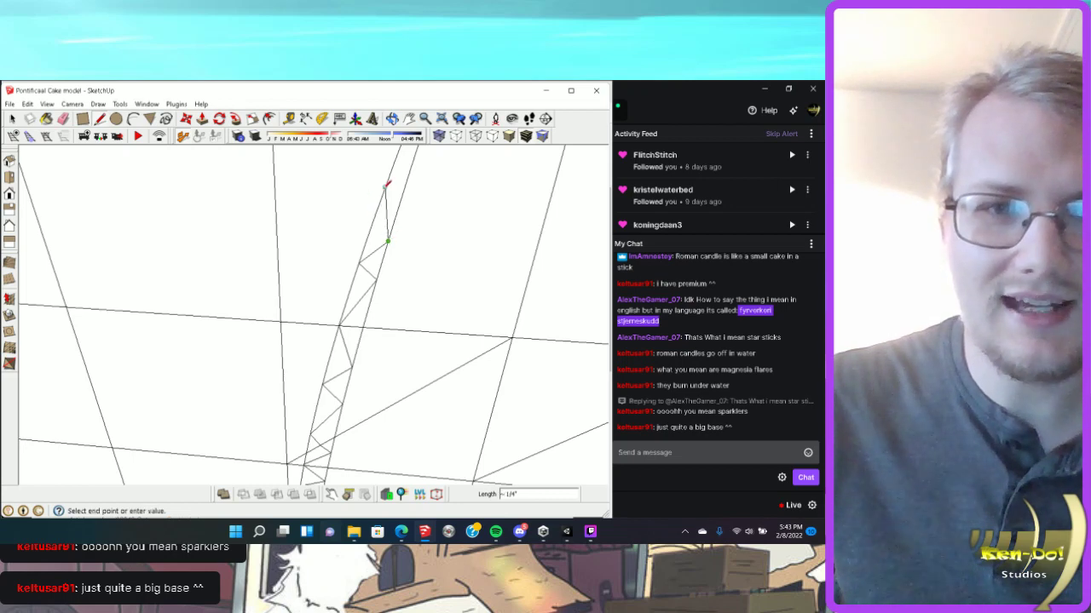
click(384, 186)
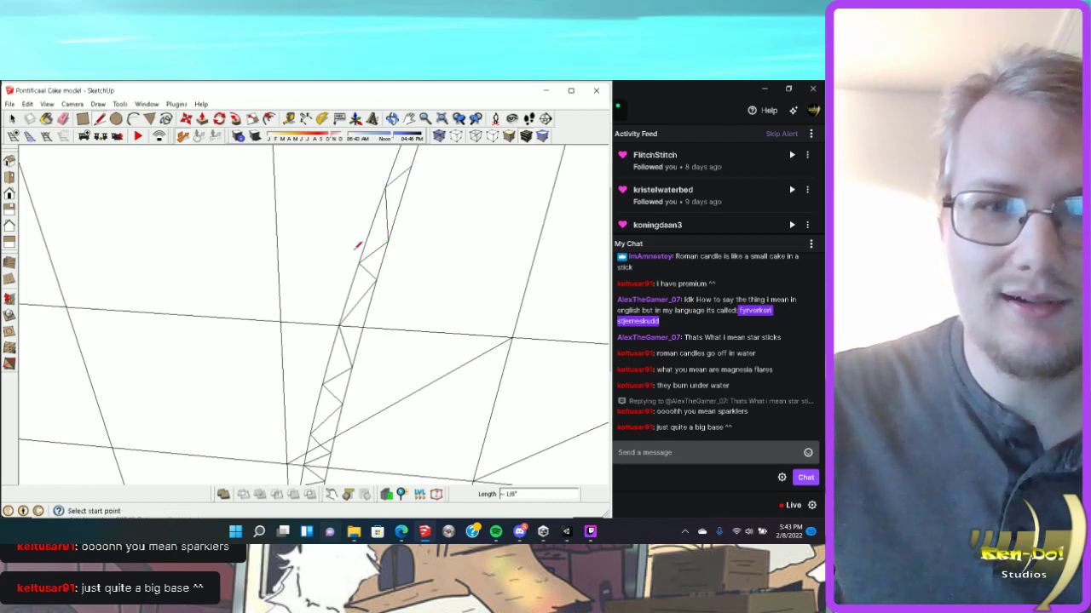
Finish the zigzag between the two arcs, up to just below their top ends at the third horizontal grid line.
scroll(294, 329, down, 2)
scroll(294, 329, down, 2)
scroll(336, 260, up, 3)
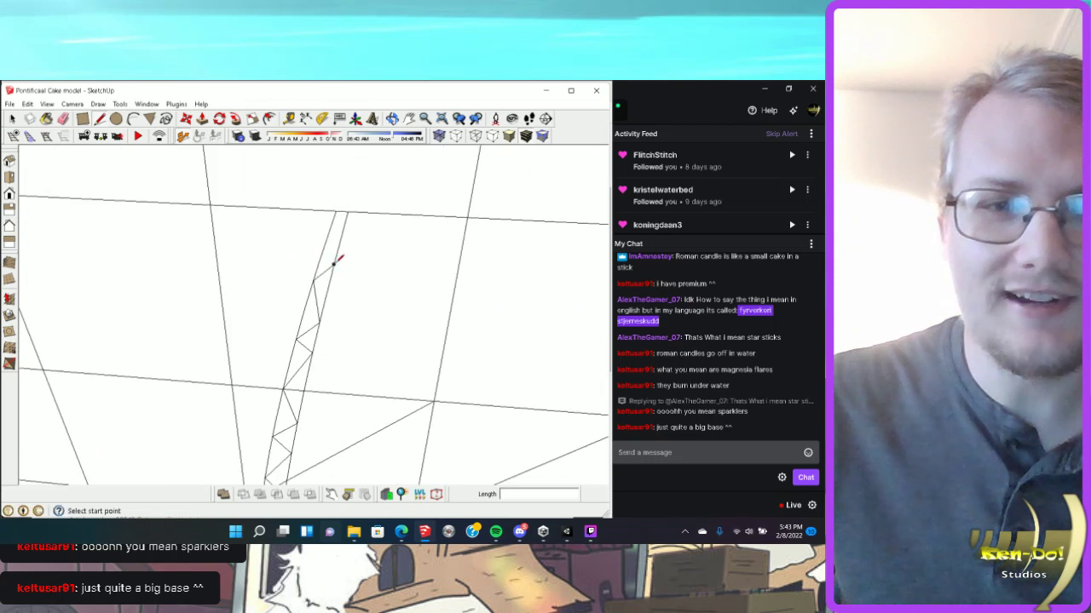
click(333, 264)
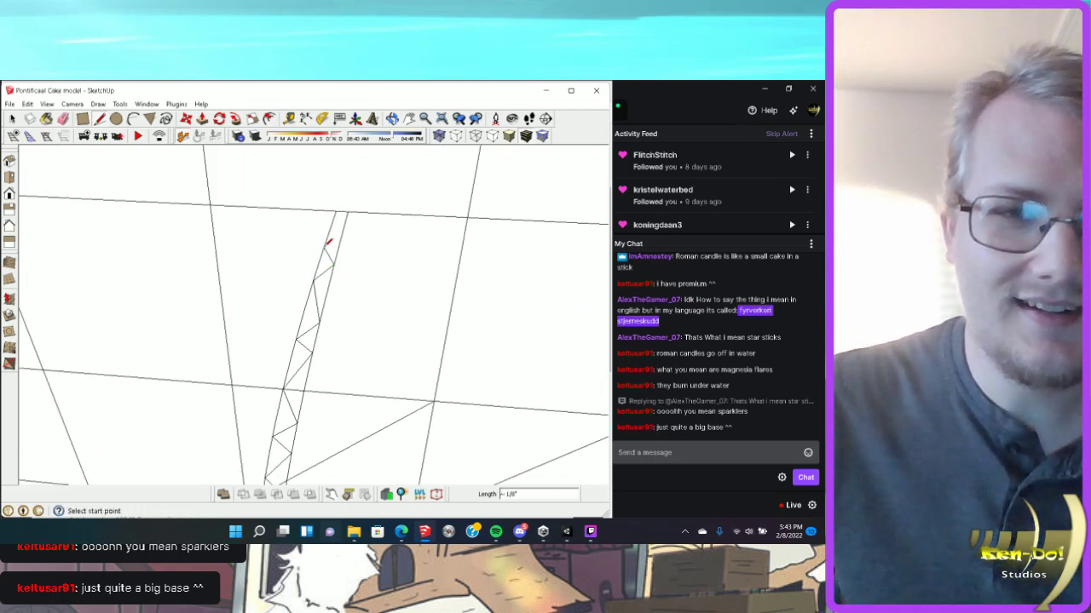
click(324, 246)
scroll(344, 230, up, 3)
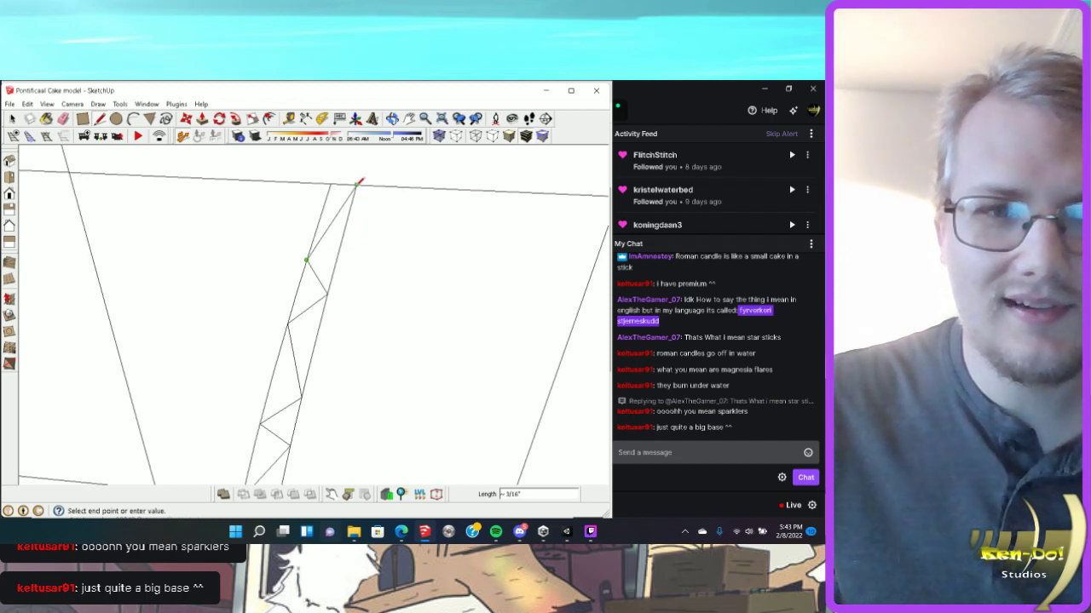
click(346, 221)
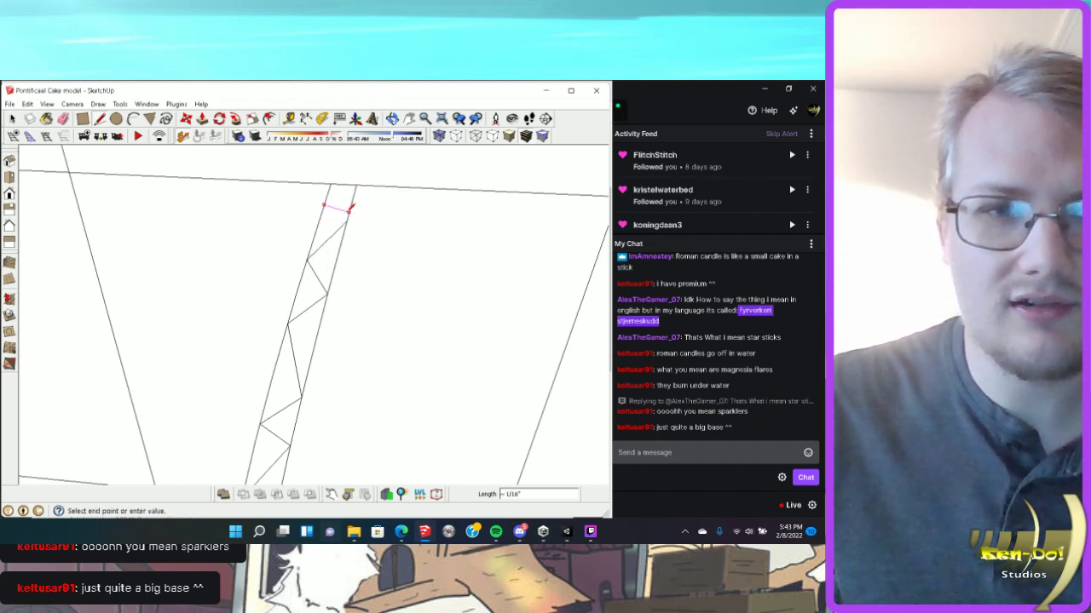
Paint the lowest triangle of the zigzag trail with the olive Color_E17.
scroll(348, 205, down, 3)
scroll(338, 200, down, 4)
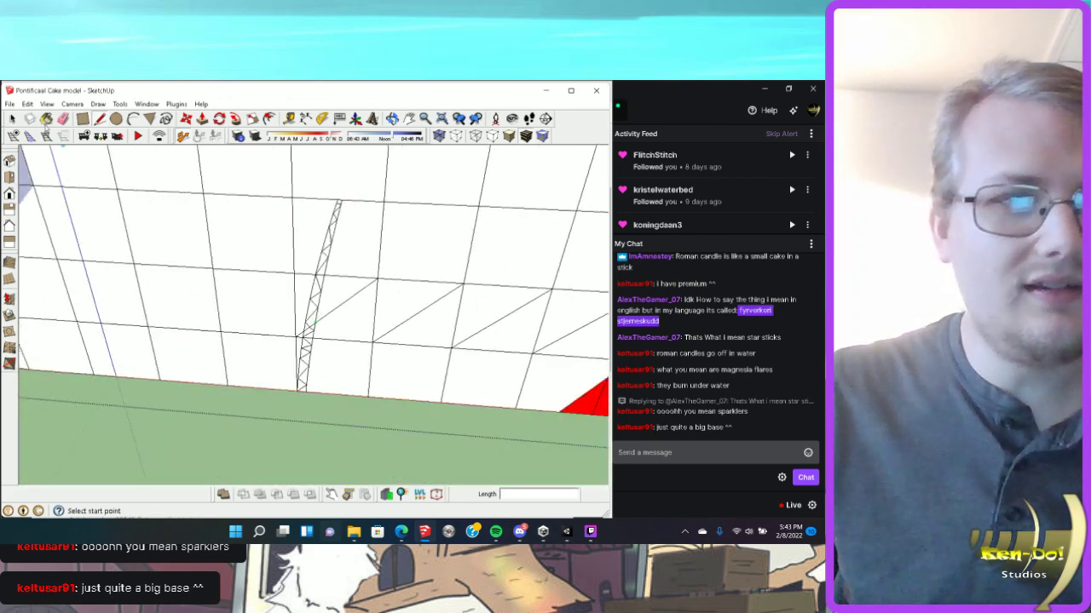
key(b)
scroll(104, 228, down, 5)
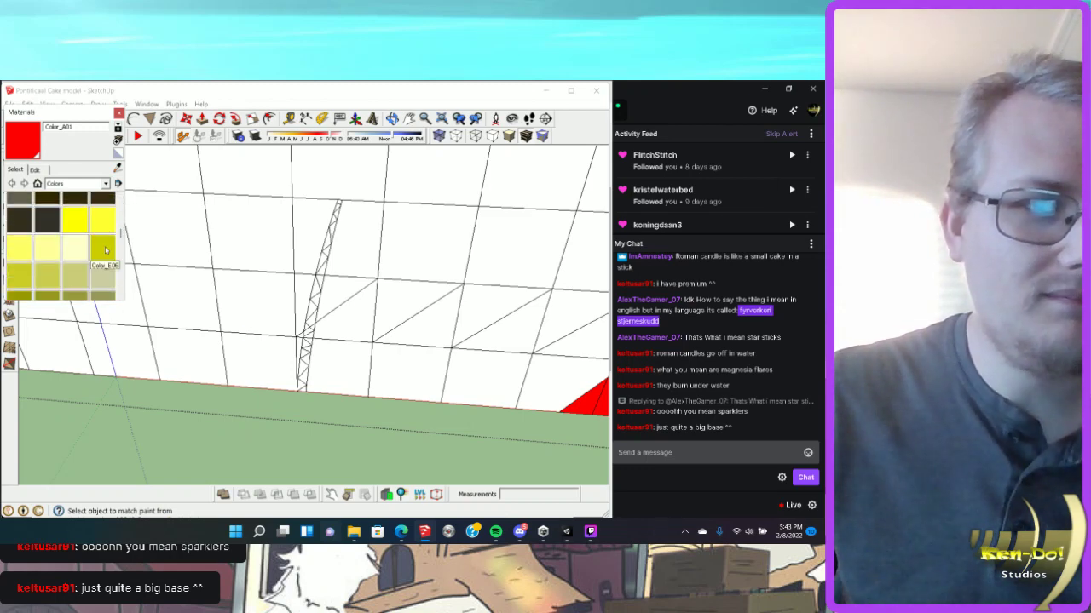
click(105, 250)
scroll(275, 236, up, 5)
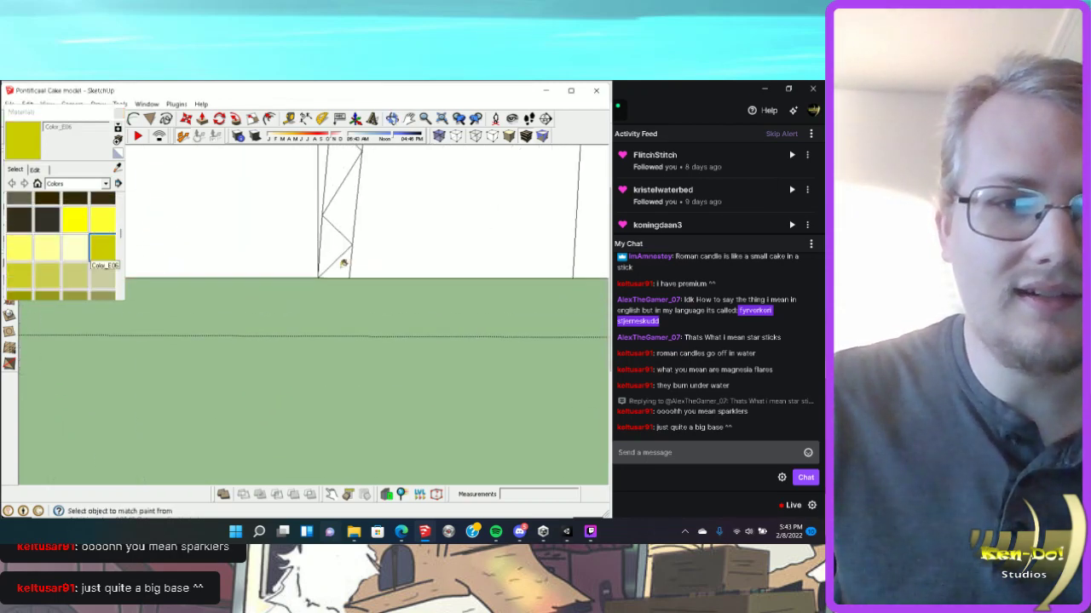
scroll(119, 235, down, 3)
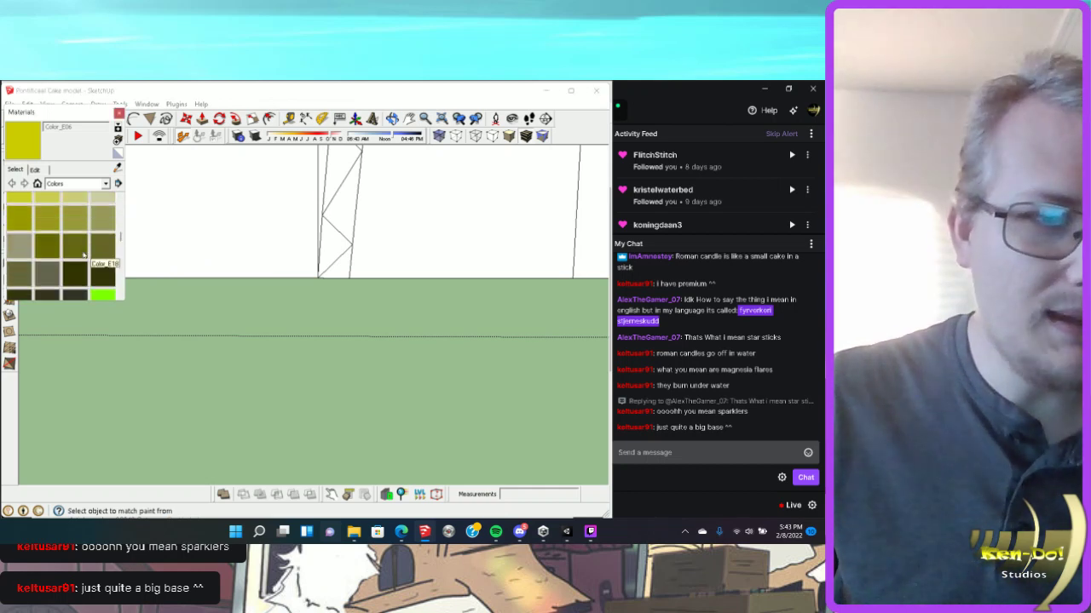
click(77, 247)
click(339, 266)
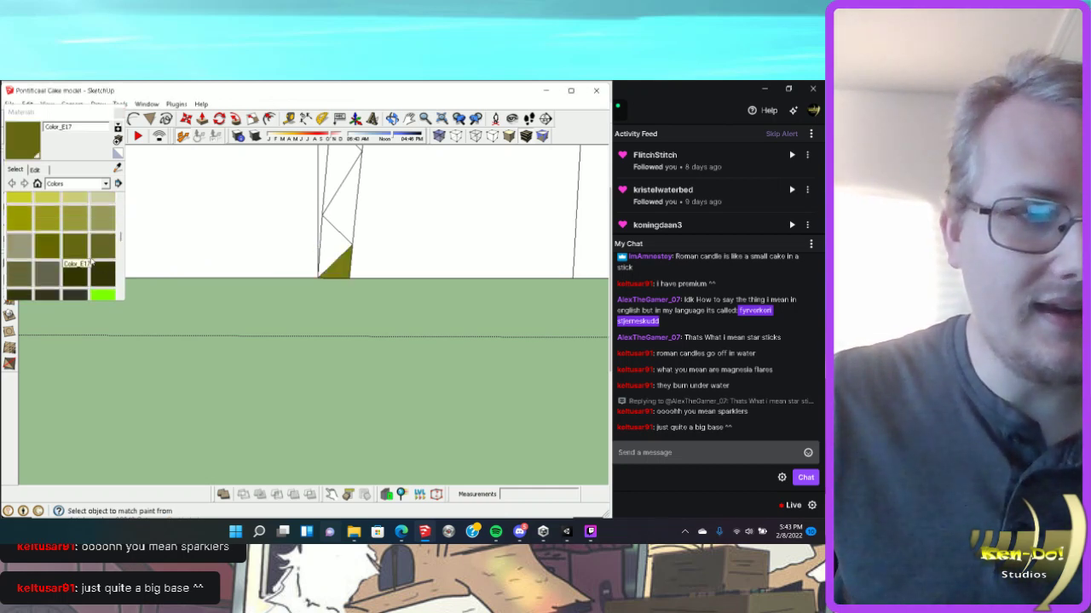
Paint the trail's next triangles upward with Color_E18, Color_E16, Color_E13 and Color_E14.
click(102, 245)
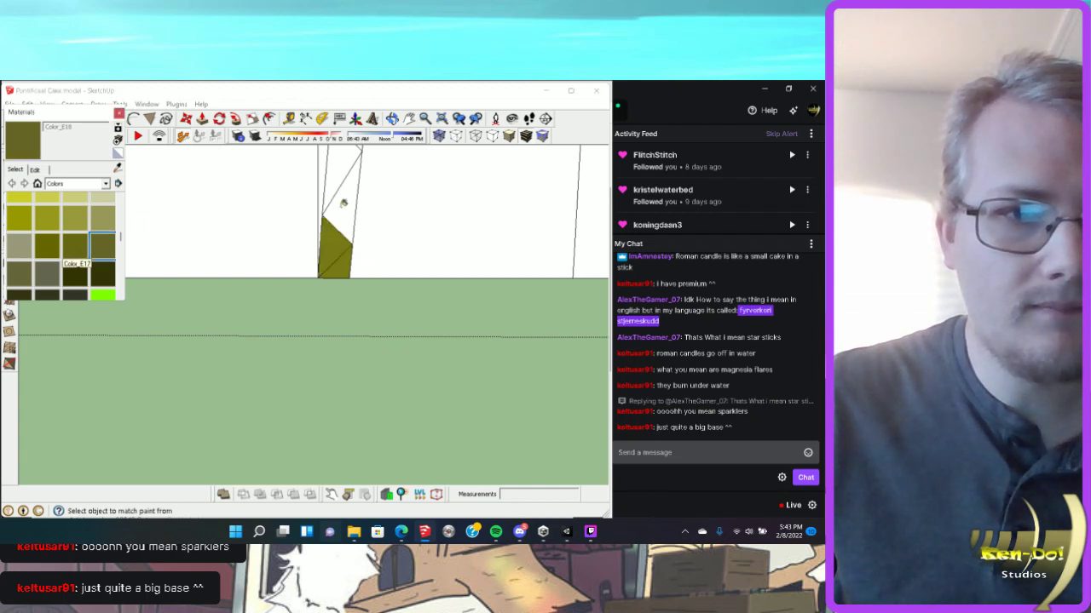
click(343, 201)
click(47, 246)
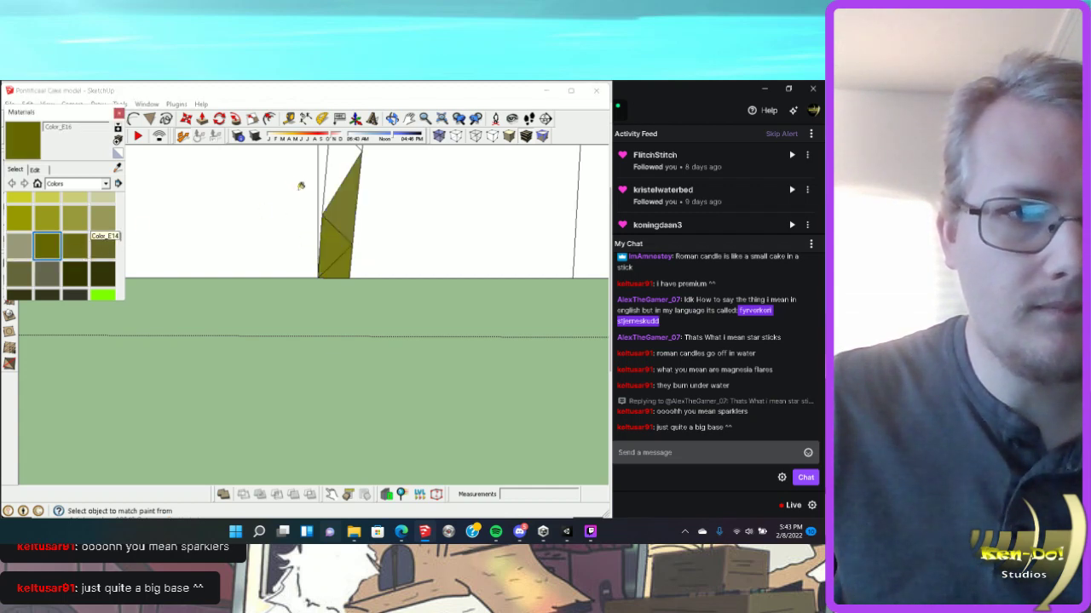
click(74, 218)
scroll(288, 170, down, 3)
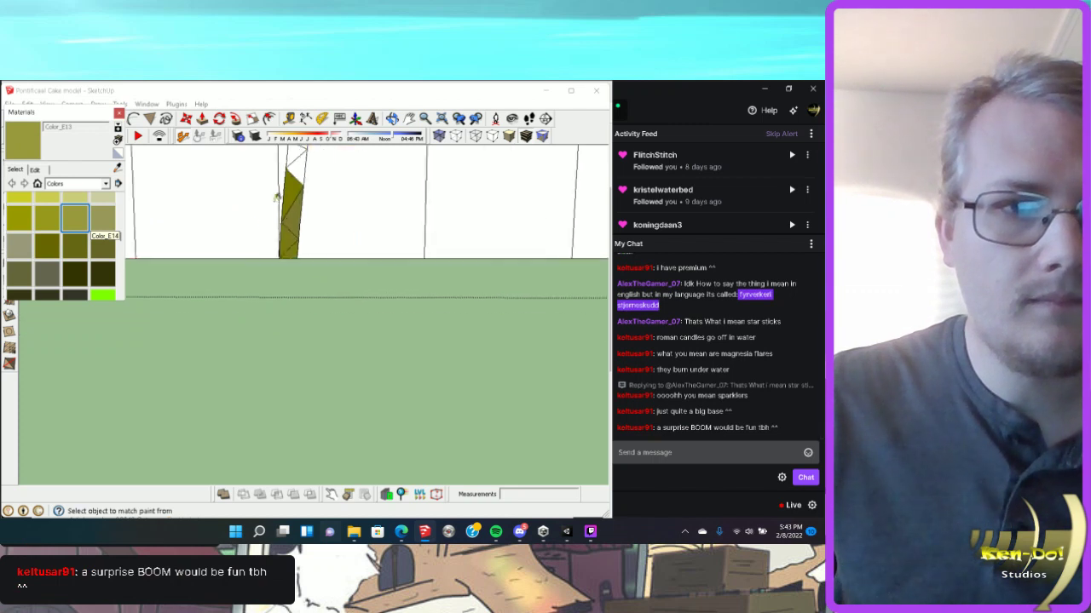
click(291, 160)
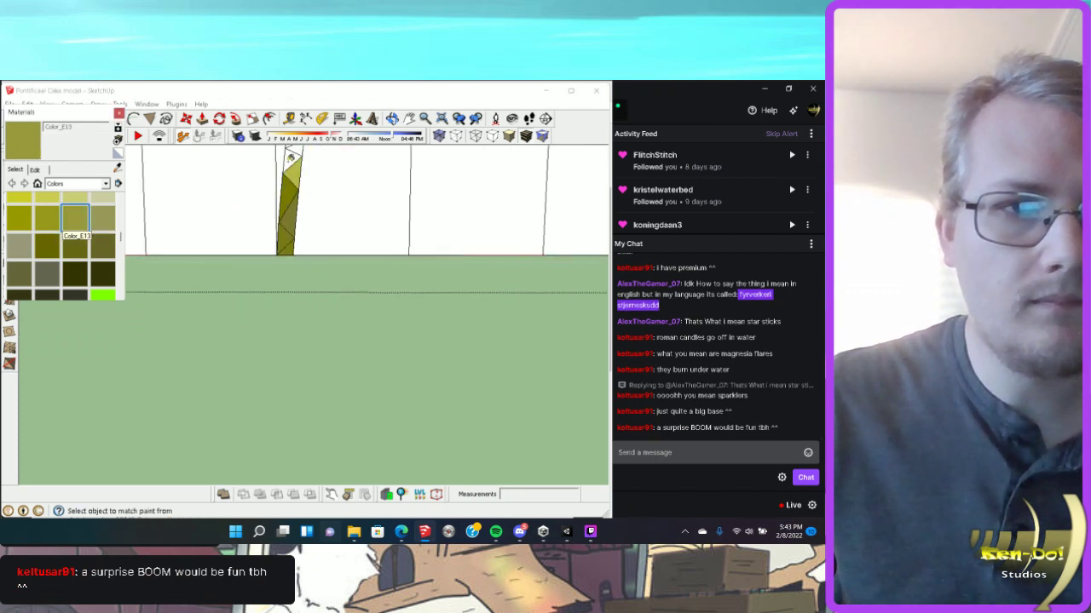
click(110, 221)
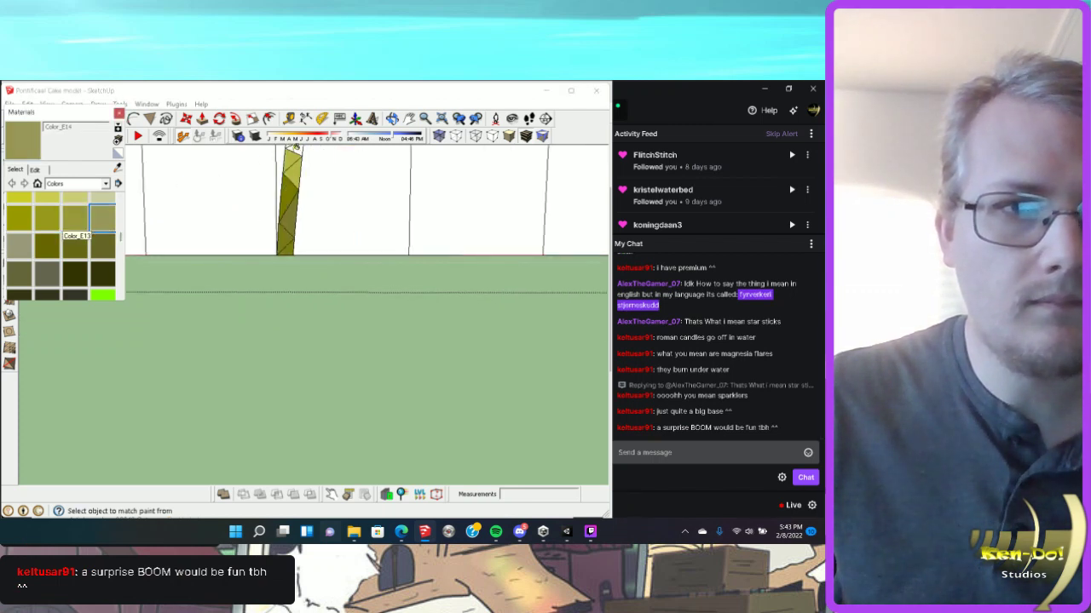
scroll(293, 309, down, 5)
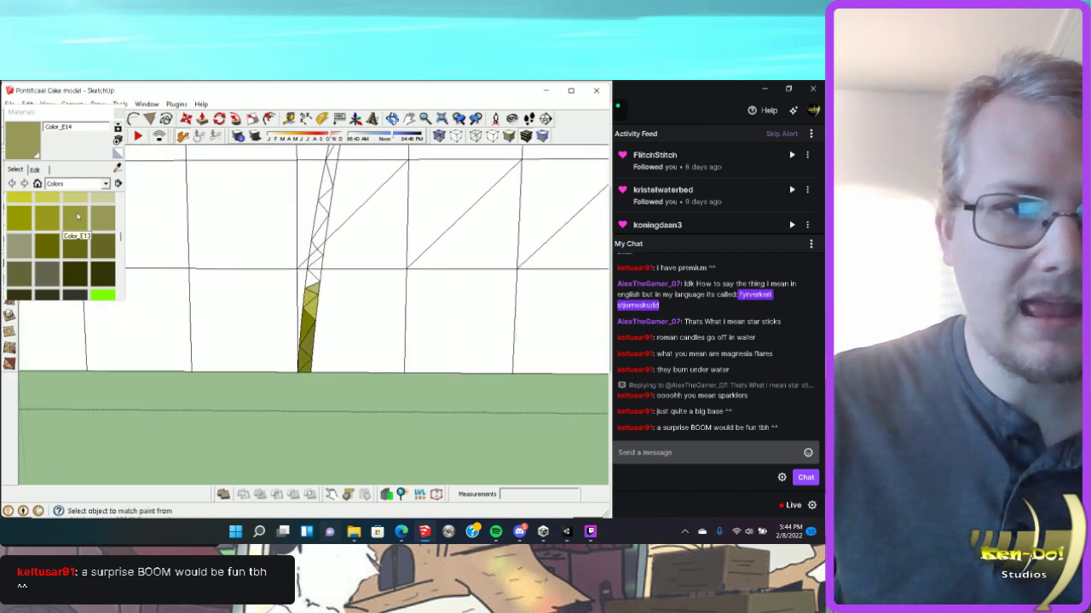
Paint the triangles around and above the first horizontal grid line with Color_E11, Color_E07, Color_E08 and Color_E09.
click(18, 218)
scroll(317, 281, up, 2)
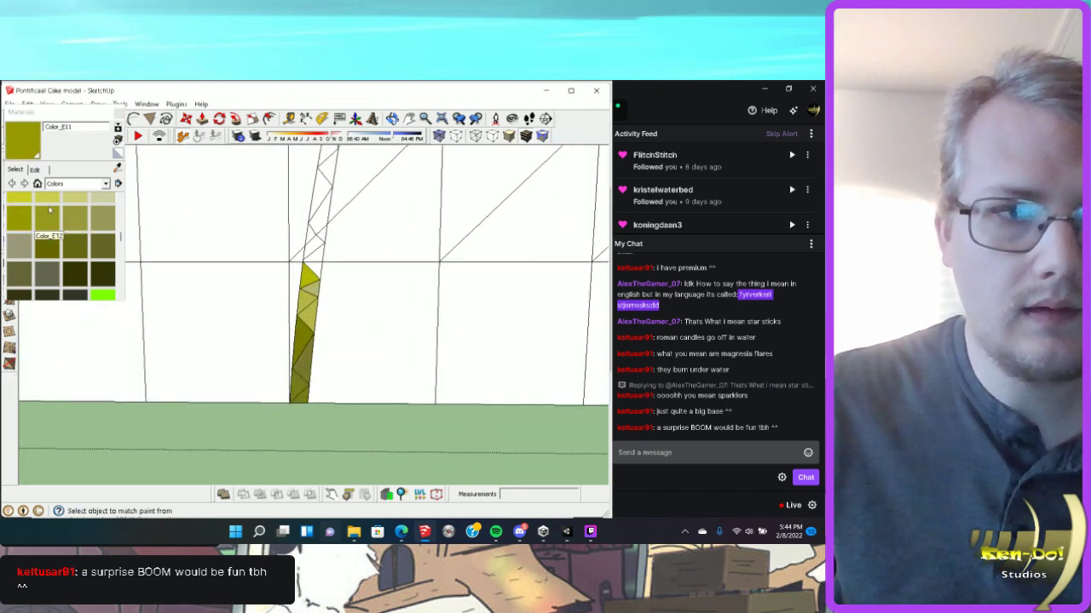
click(20, 201)
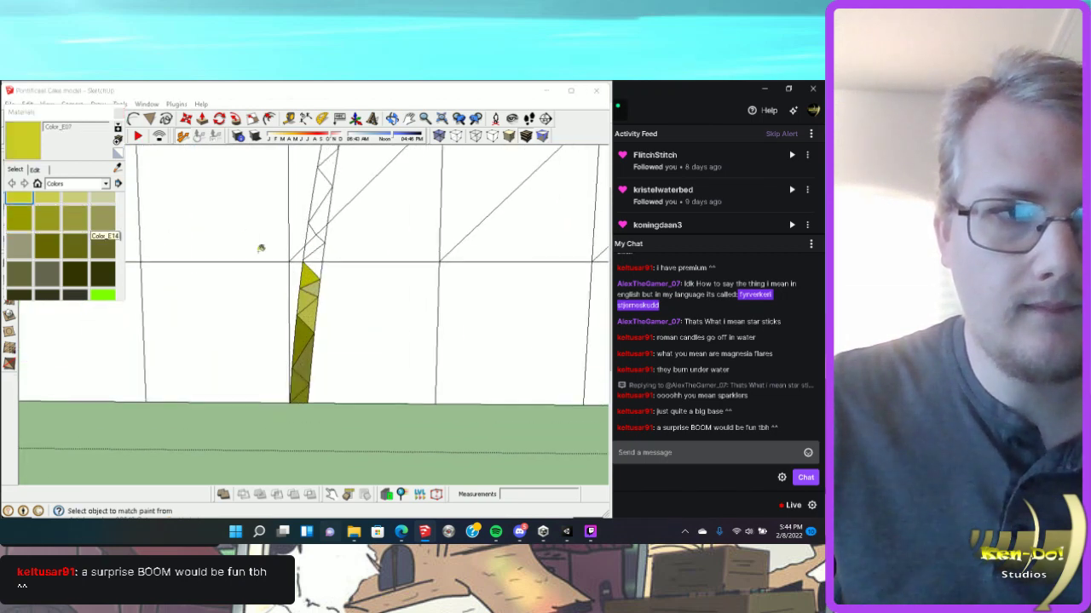
click(312, 271)
click(47, 197)
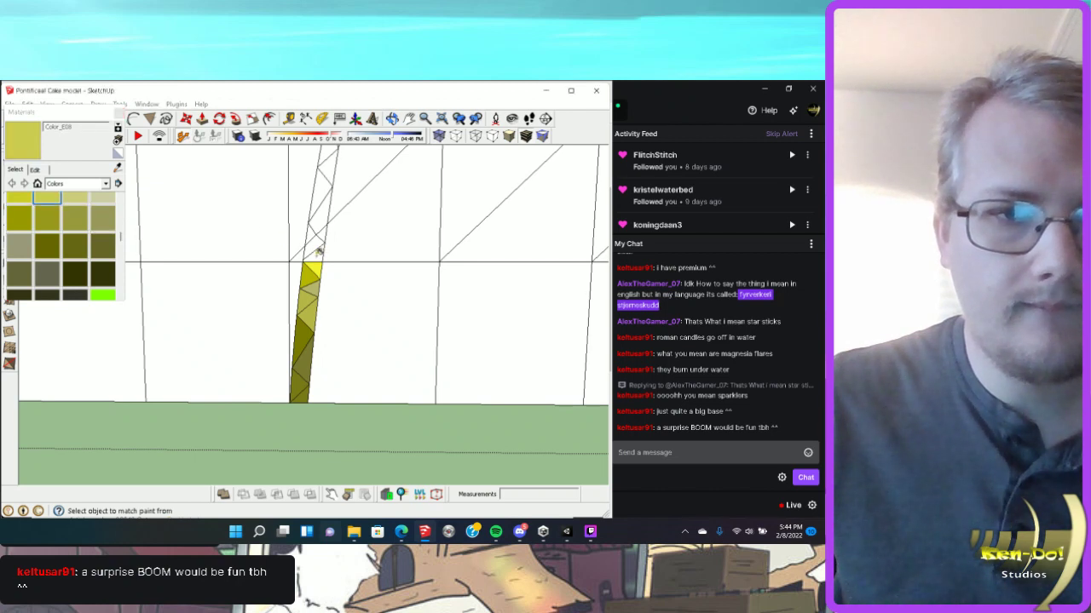
click(312, 240)
click(79, 200)
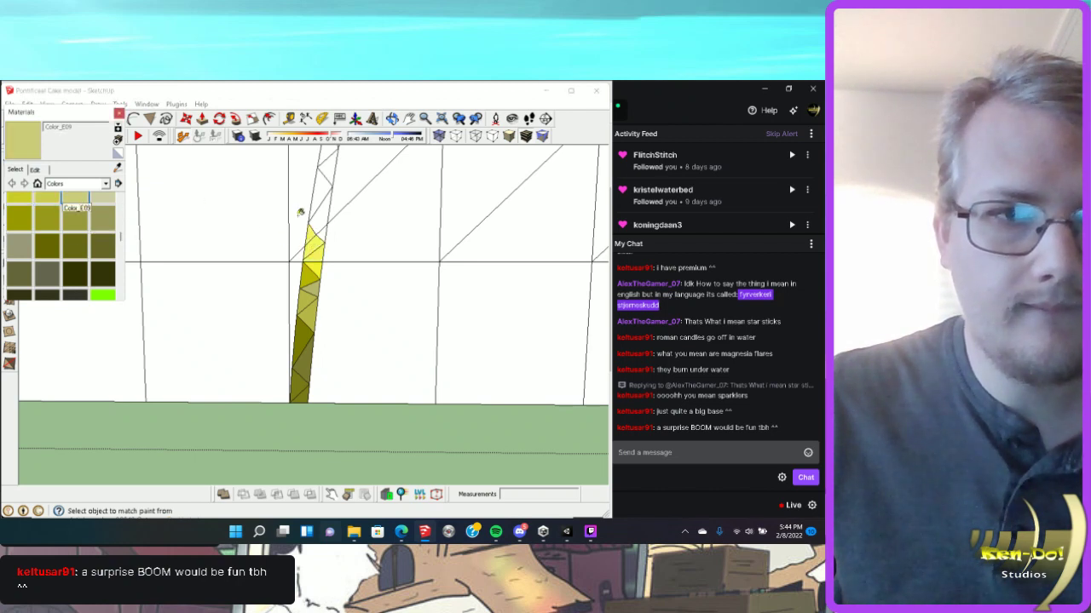
click(323, 209)
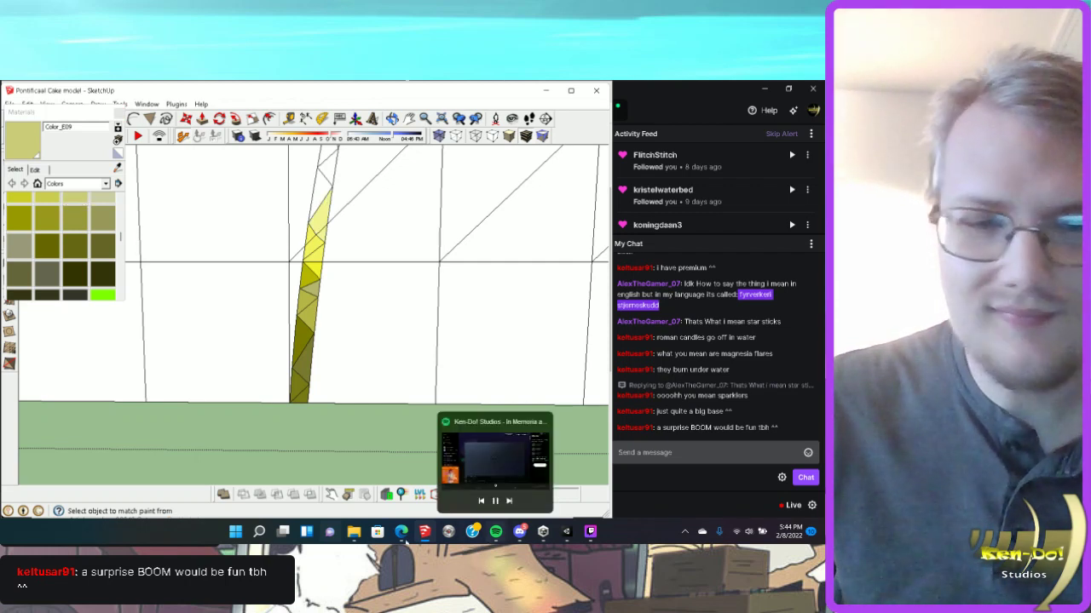
Switch to the Sounds folder in File Explorer, play the new1 sound and close the music player.
mouse_move(356, 537)
click(413, 490)
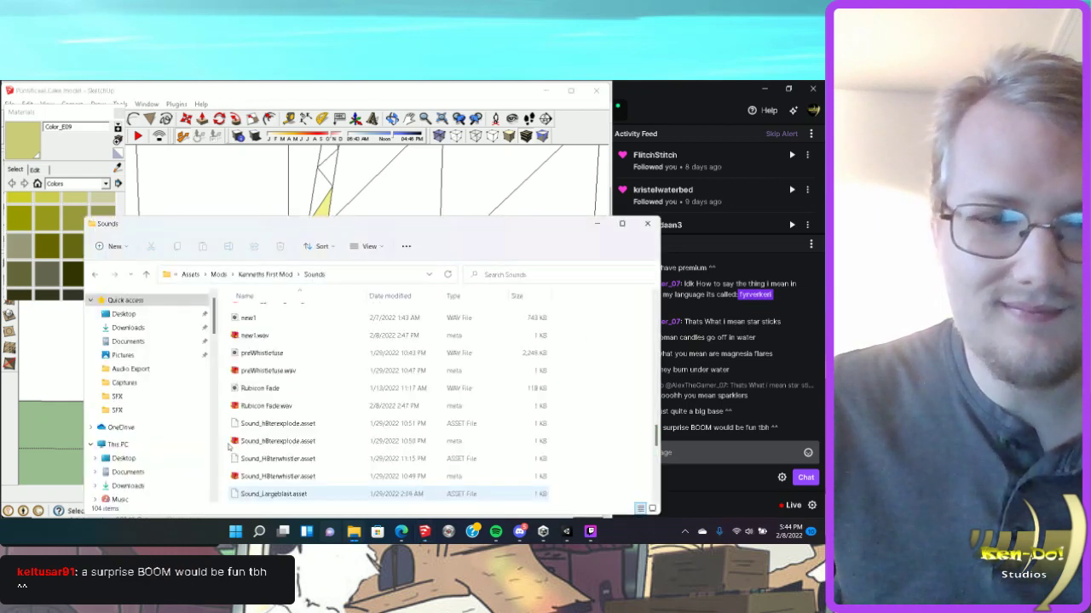
scroll(269, 365, up, 2)
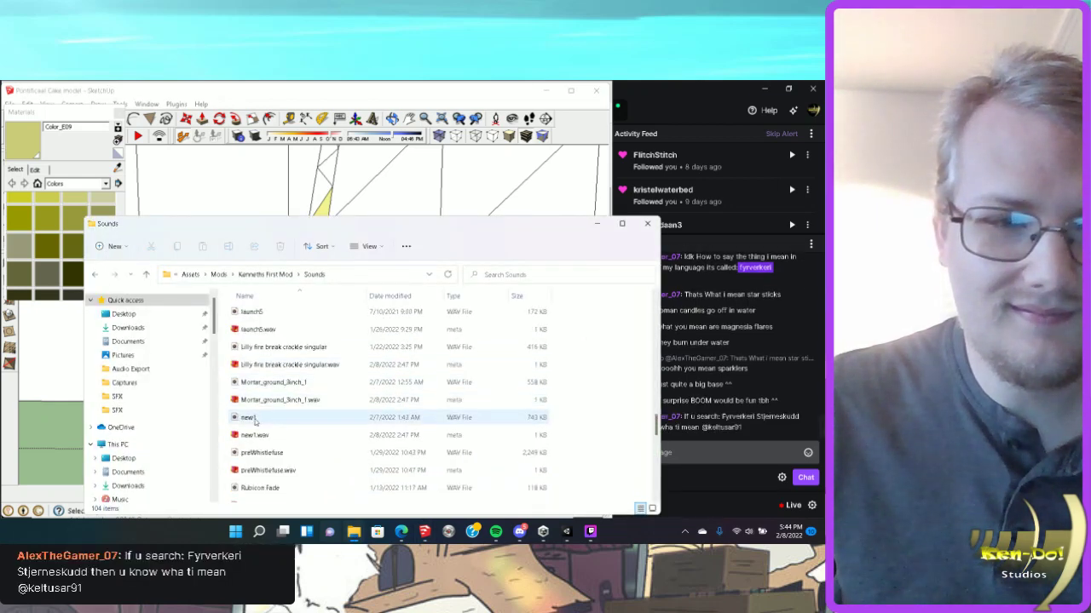
double_click(254, 418)
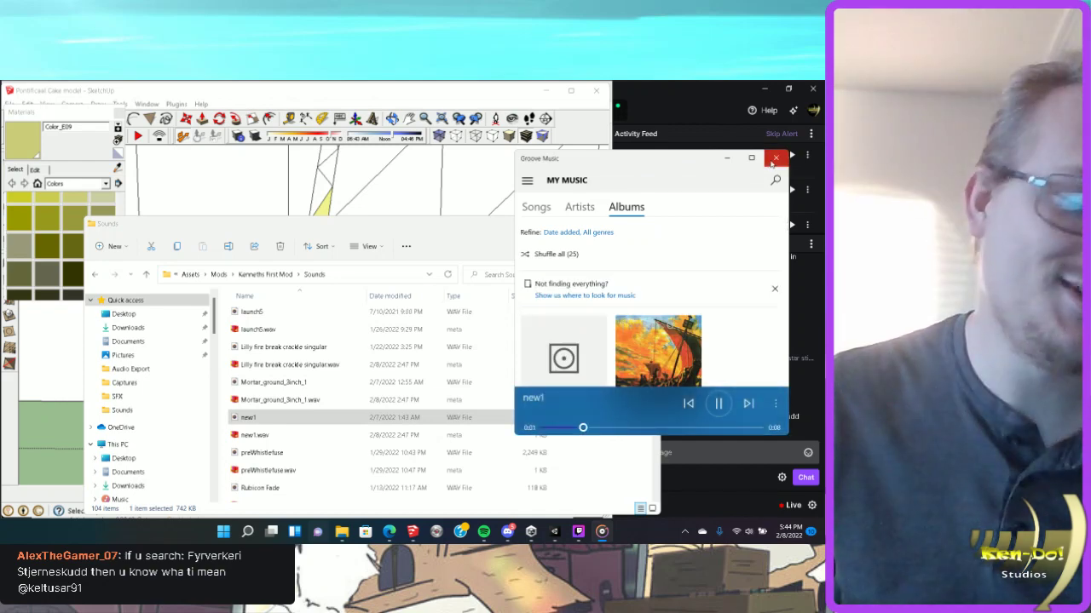
click(773, 160)
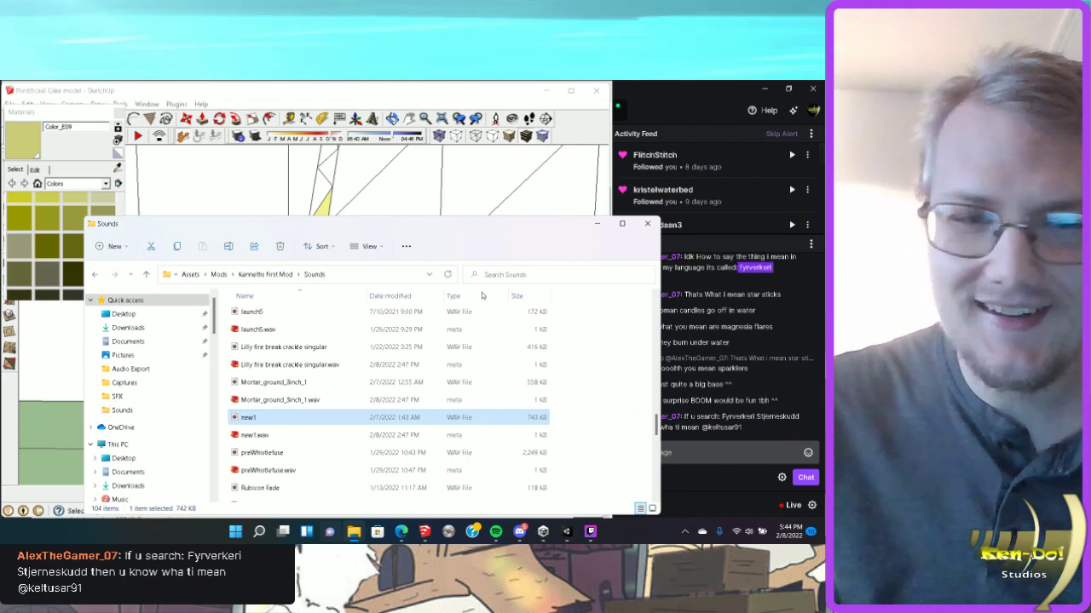
Switch back to the SketchUp model and close the Sounds folder window.
click(513, 105)
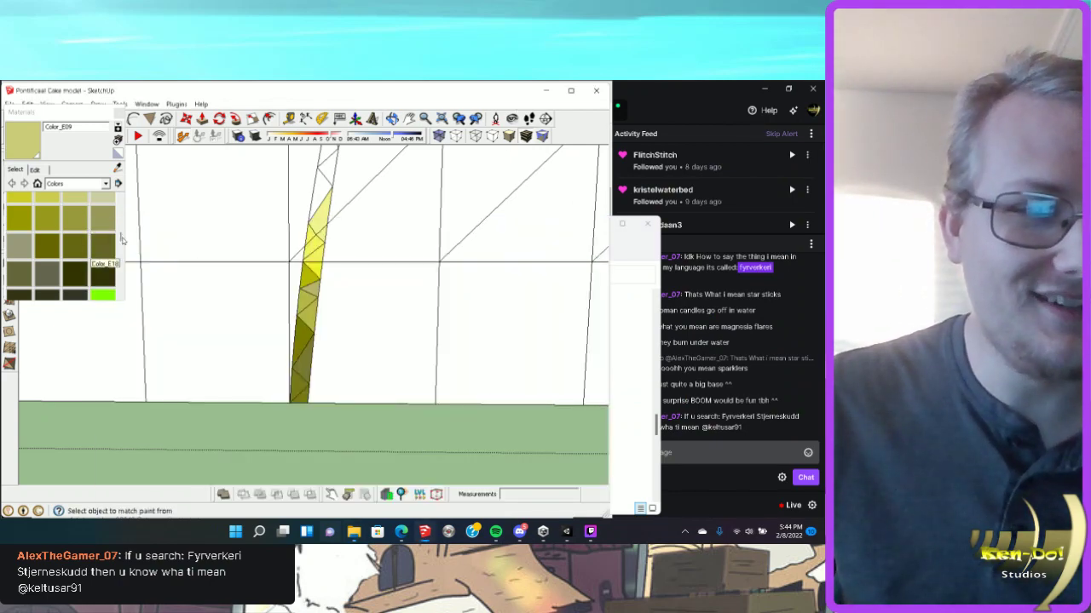
scroll(121, 239, down, 3)
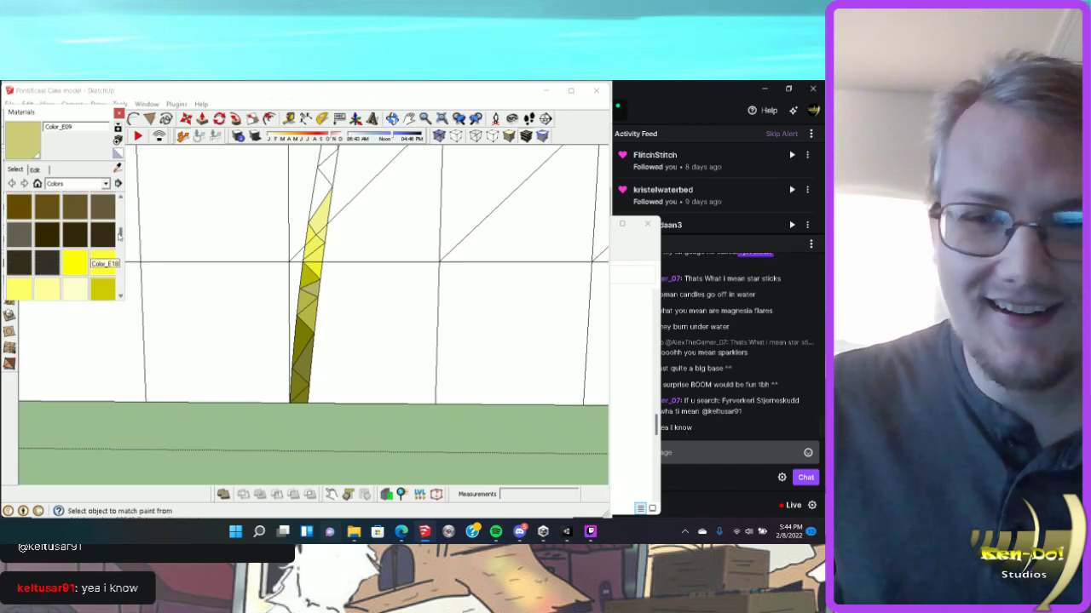
scroll(119, 235, down, 1)
click(645, 222)
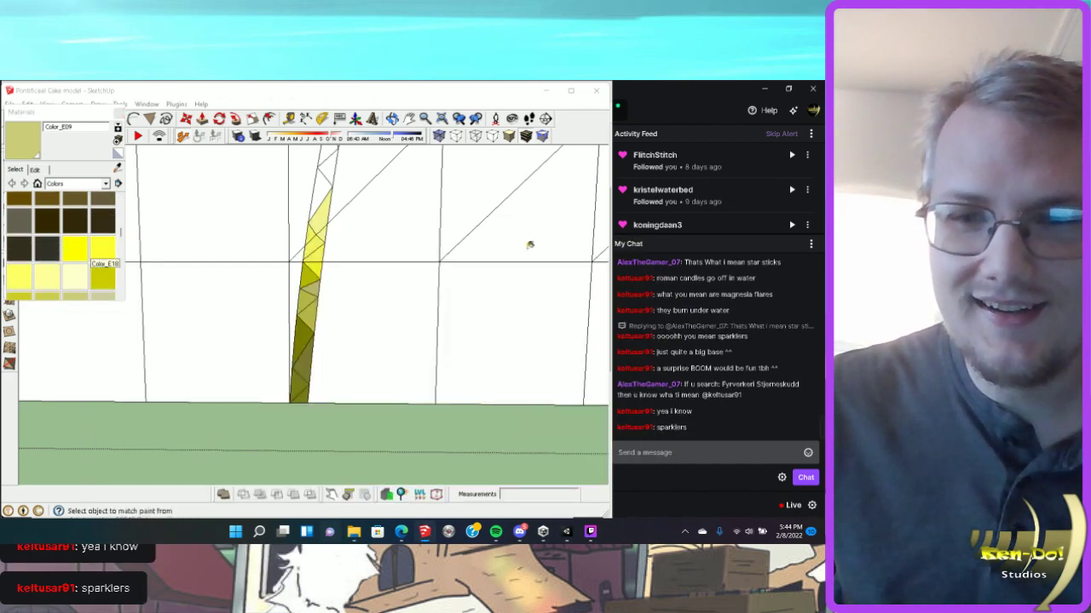
Paint the trail's next triangles below the second horizontal grid line with Color_E01, Color_E02 and Color_E03.
click(99, 253)
click(324, 189)
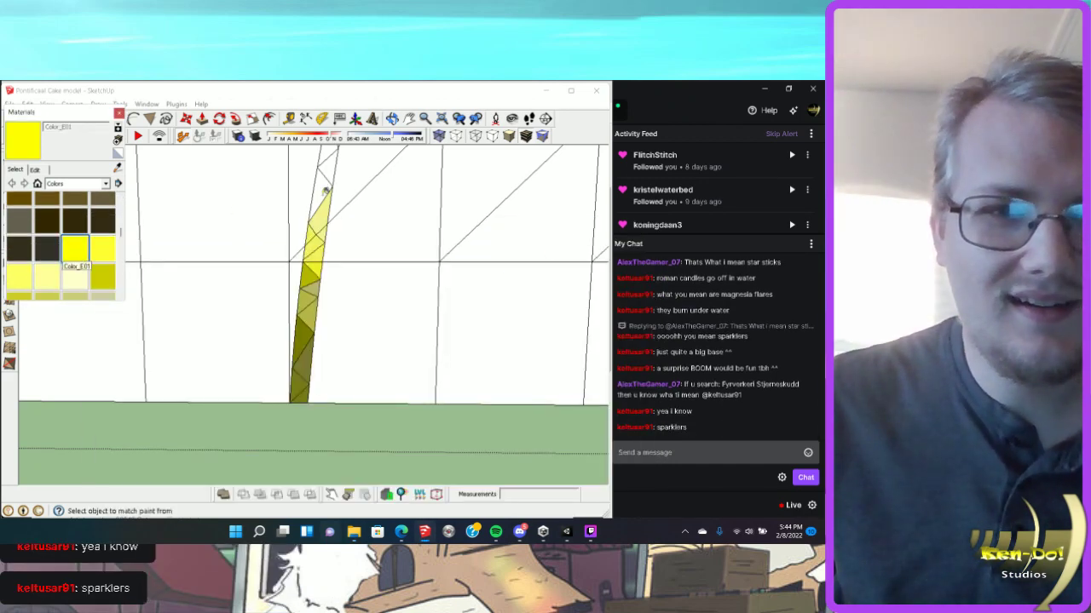
click(329, 171)
alt+click(329, 171)
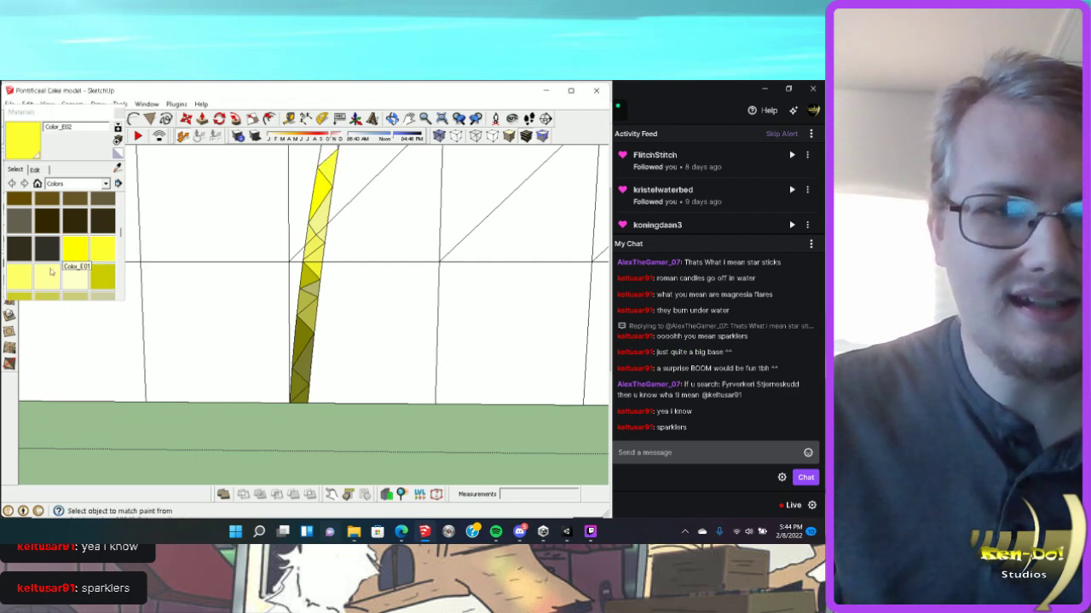
scroll(315, 291, down, 1)
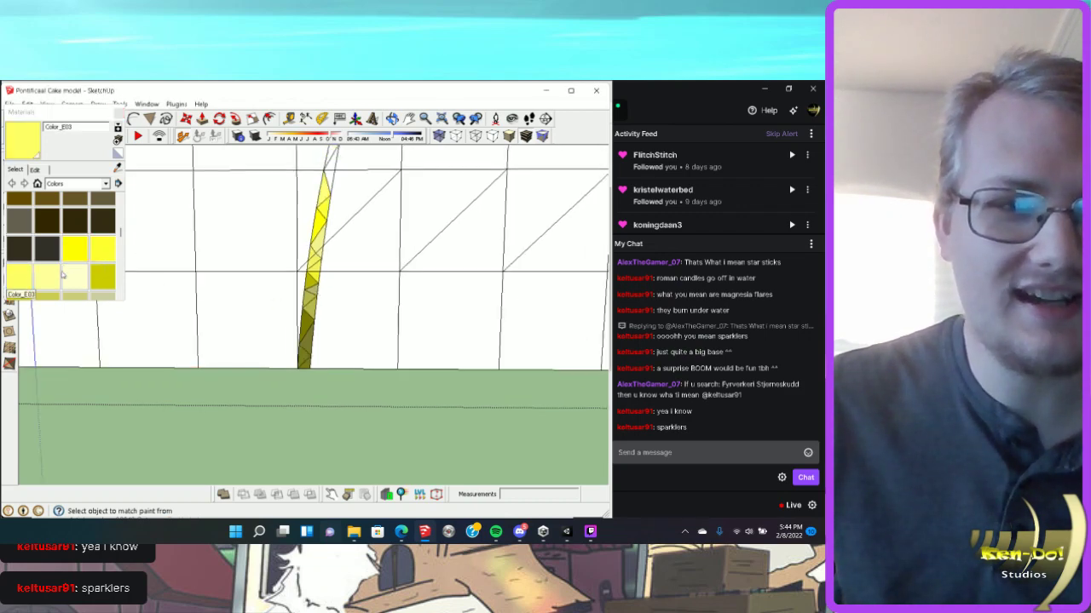
Paint the triangles around and just above the second horizontal grid line with Color_E04, Color_E05 and Color_E06.
click(49, 276)
scroll(316, 171, up, 4)
alt+click(325, 222)
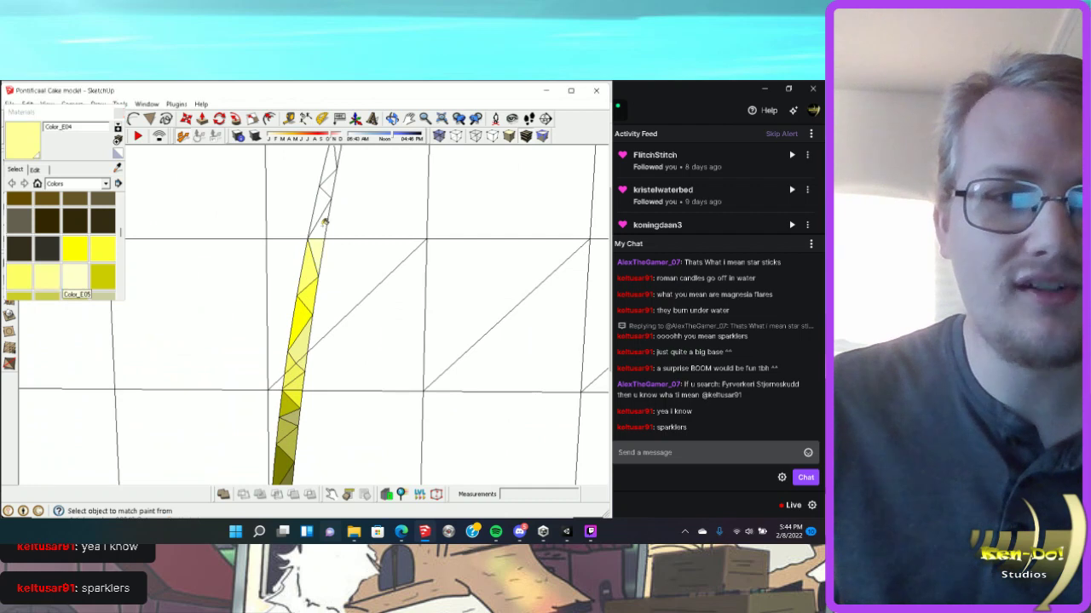
click(103, 275)
click(322, 205)
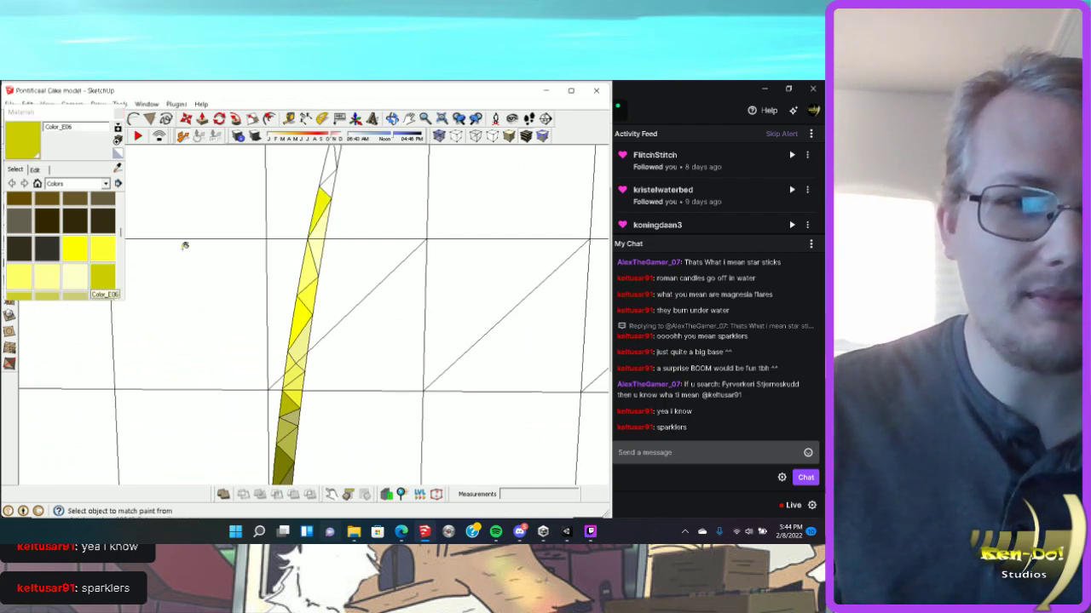
Paint the triangles above the Color_E06 one with the dark olives Color_E18 and Color_E16.
drag(121, 232, 121, 239)
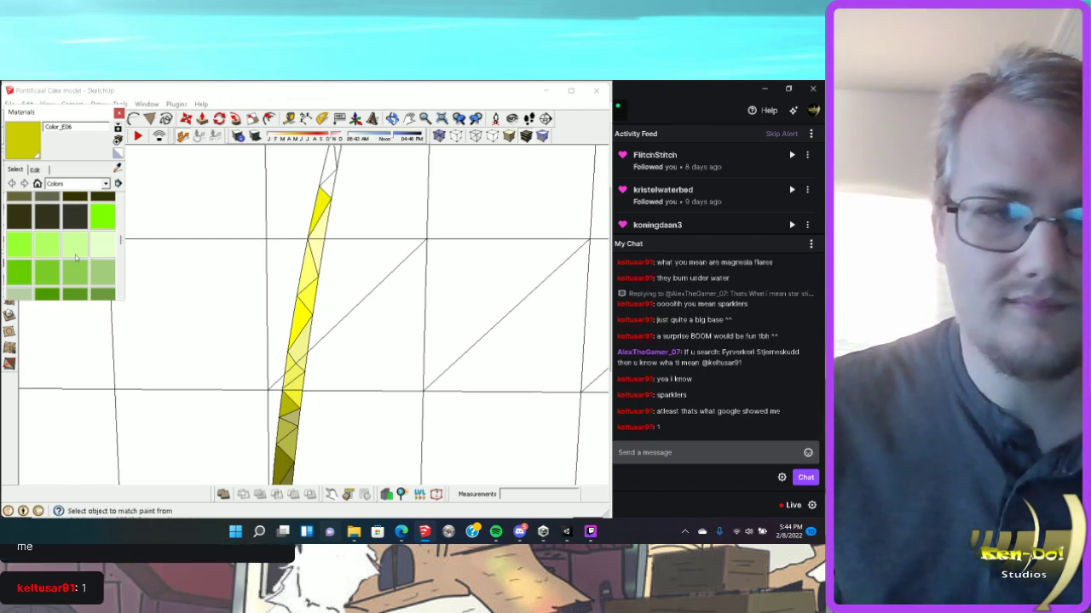
click(117, 243)
mouse_move(120, 243)
mouse_down()
mouse_move(121, 256)
mouse_move(126, 239)
mouse_up()
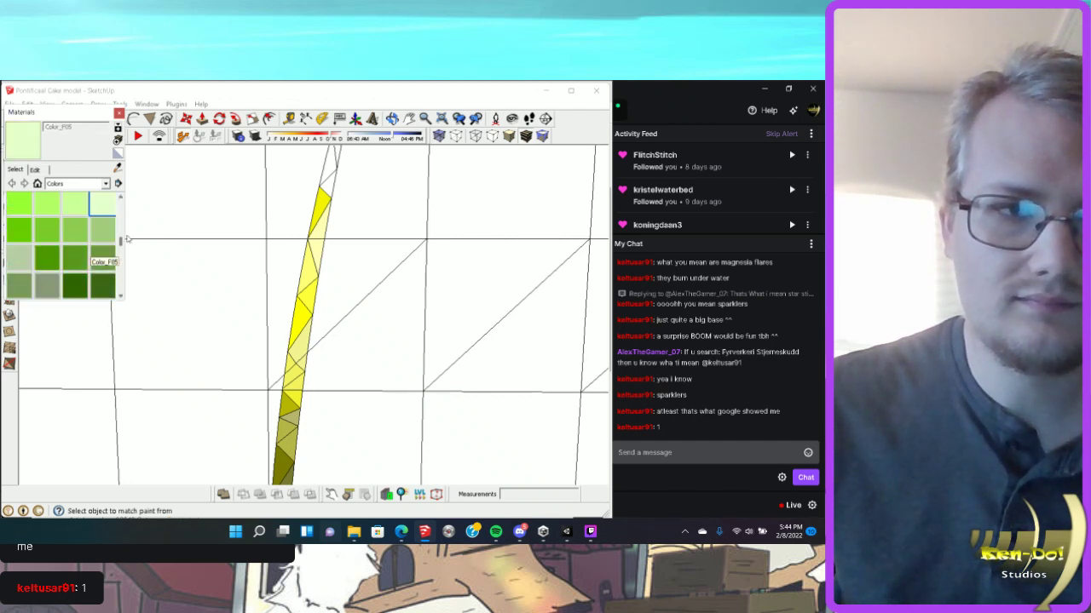
scroll(123, 247, up, 2)
click(108, 294)
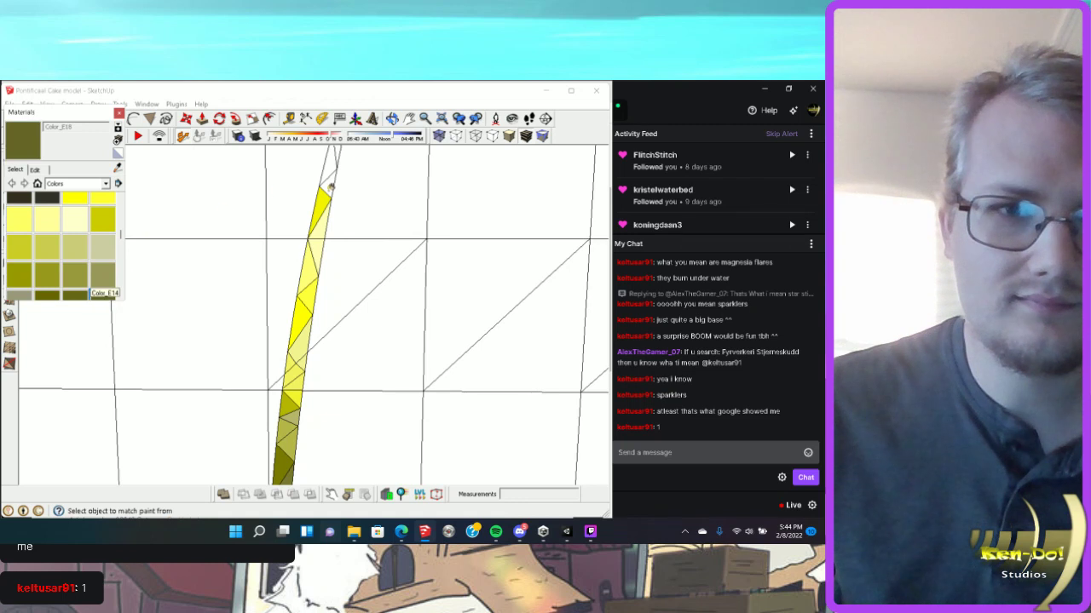
click(328, 180)
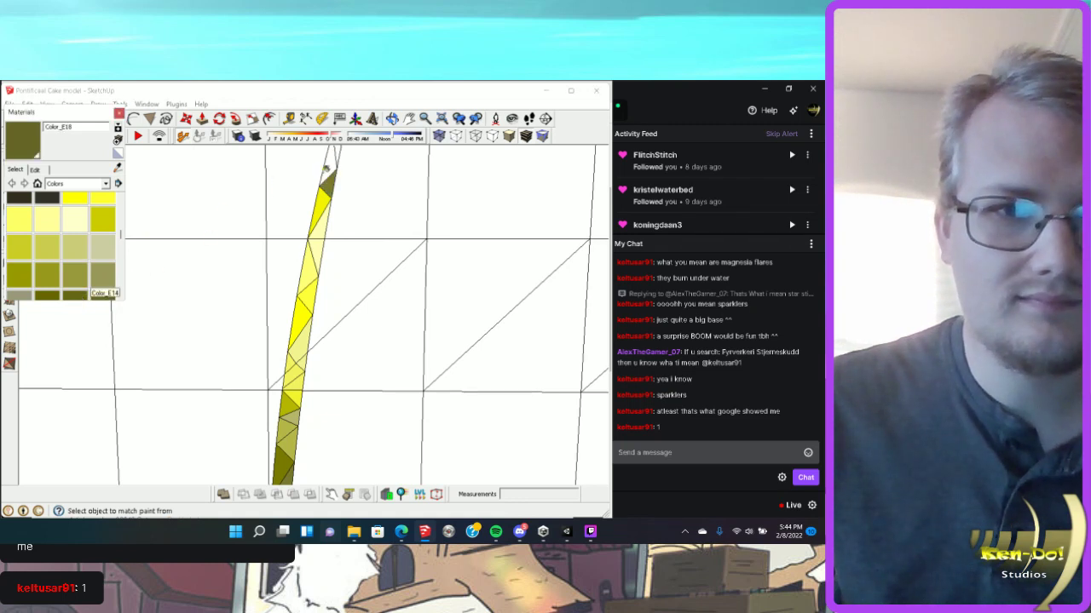
click(331, 166)
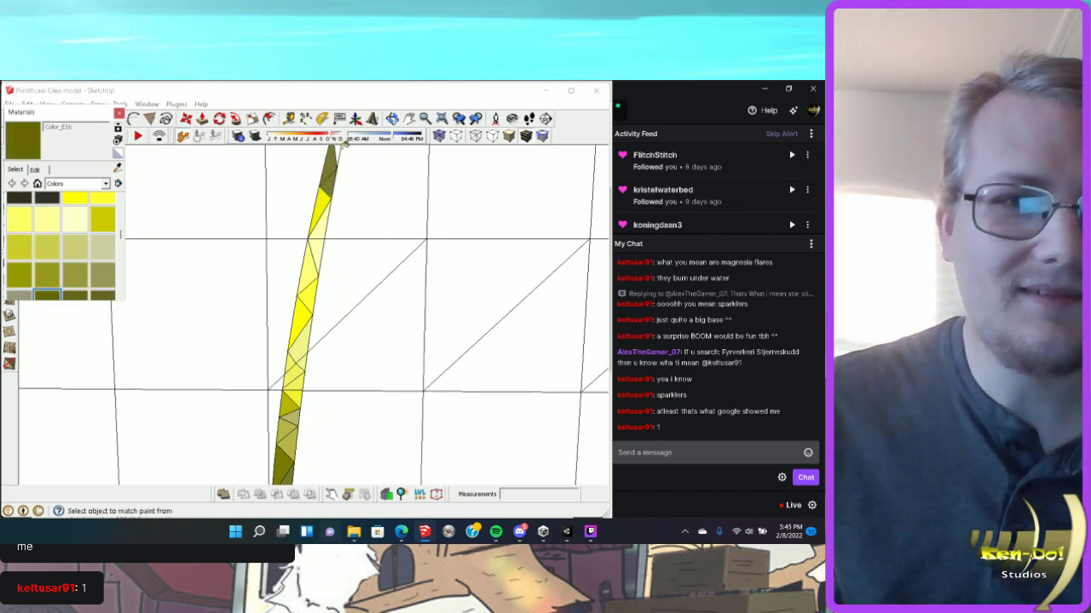
click(47, 294)
scroll(258, 310, down, 3)
scroll(338, 170, up, 4)
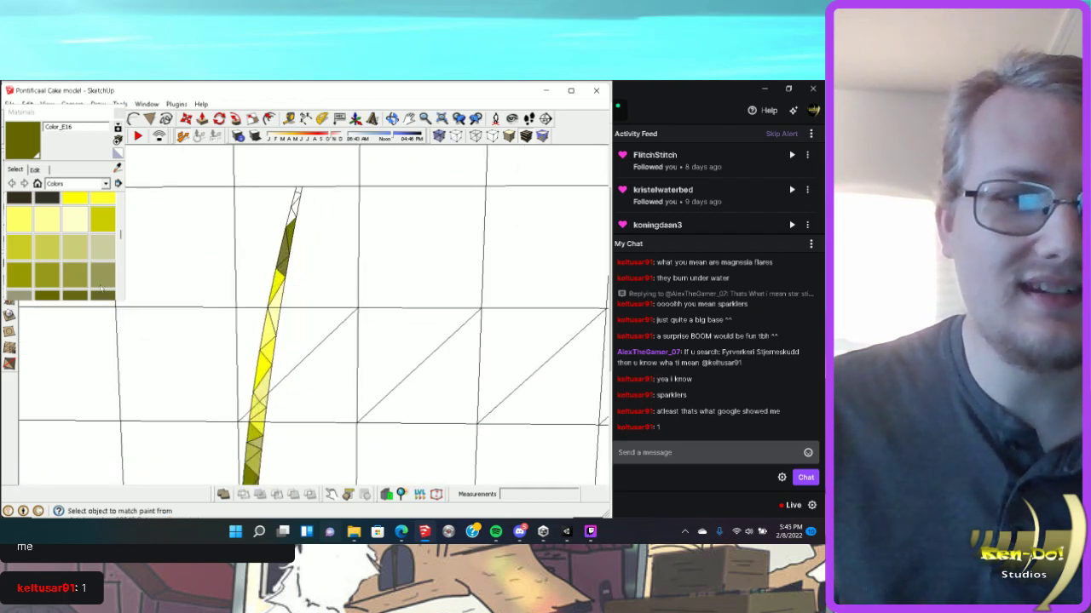
Paint the remaining triangles up to the trail's tip with Color_E15, Color_E13 and Color_E14.
scroll(99, 247, up, 2)
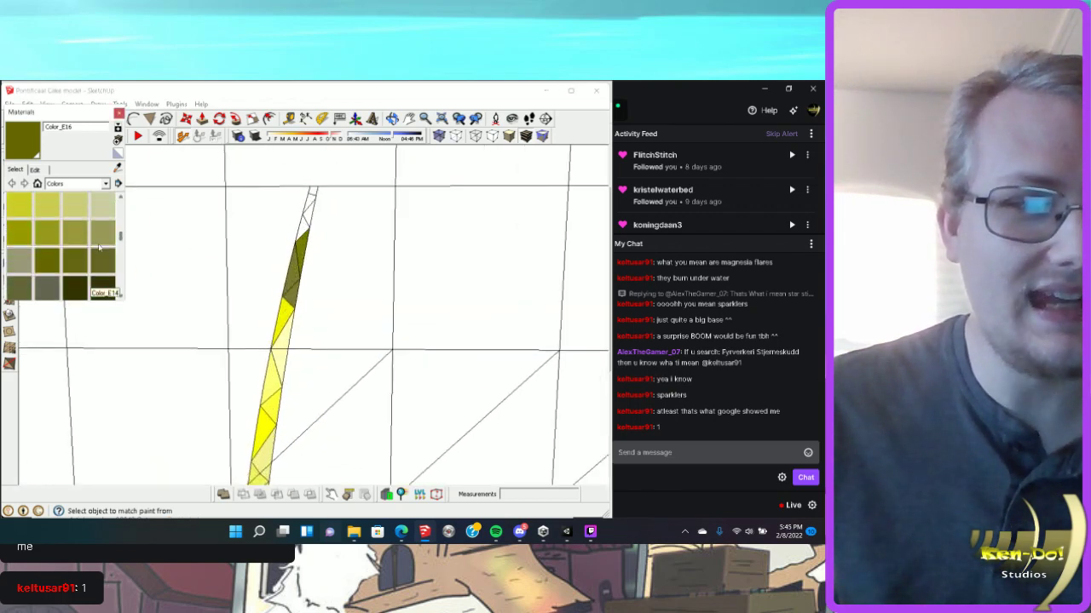
click(305, 223)
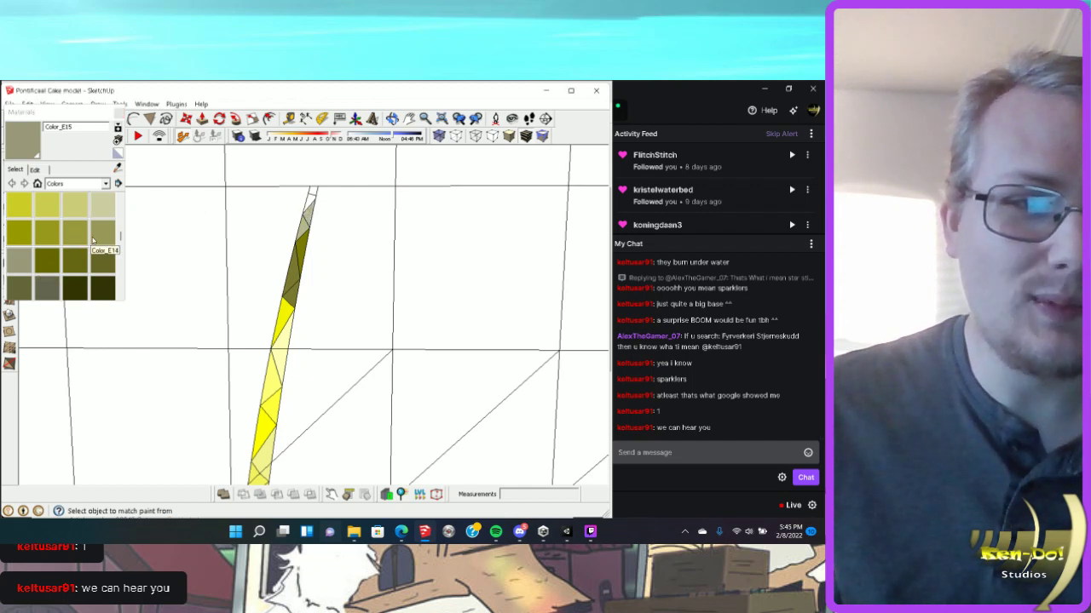
click(69, 238)
scroll(322, 177, up, 2)
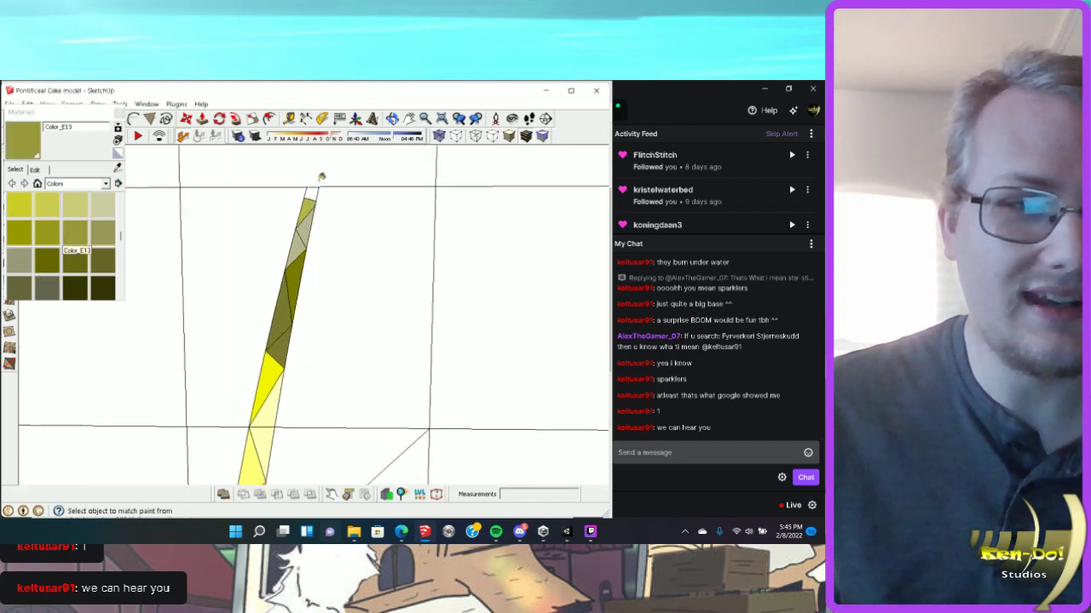
scroll(322, 176, up, 2)
click(110, 239)
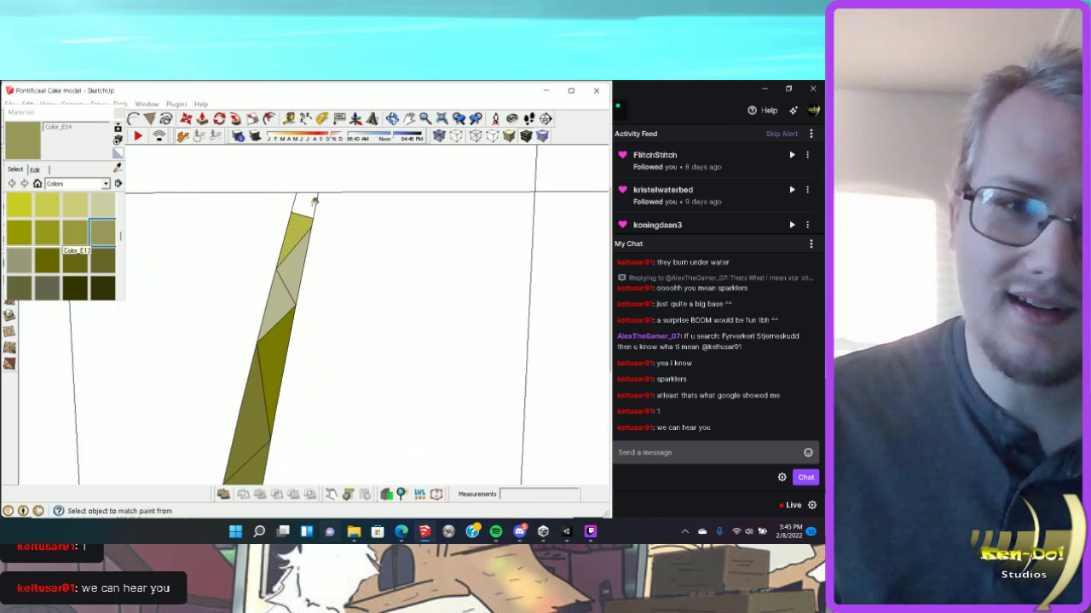
Turn off the display of edges to view the painted trail without its lines.
scroll(314, 201, down, 4)
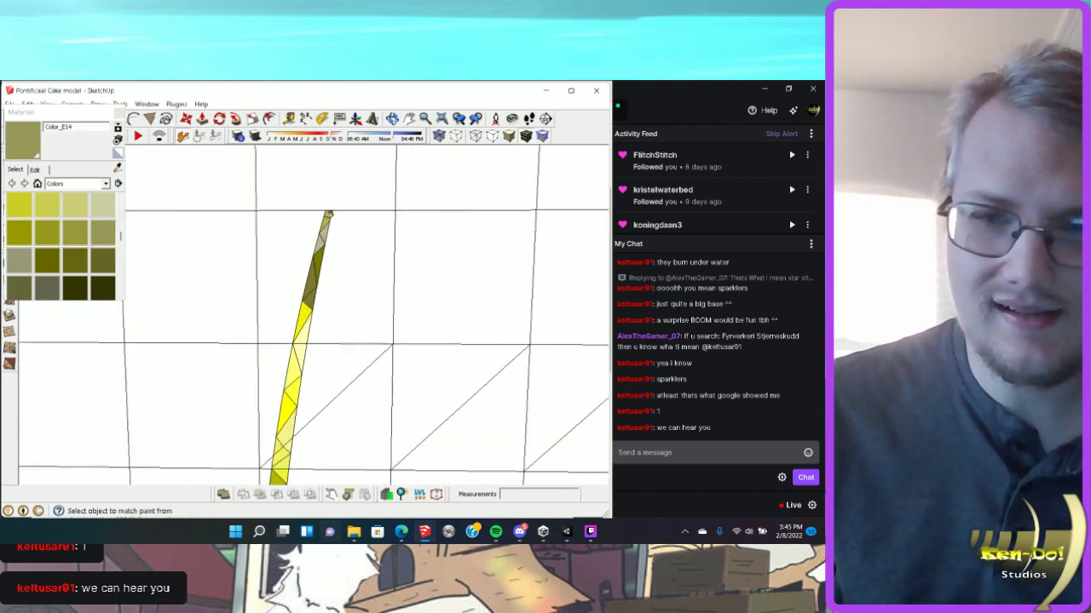
scroll(329, 214, down, 2)
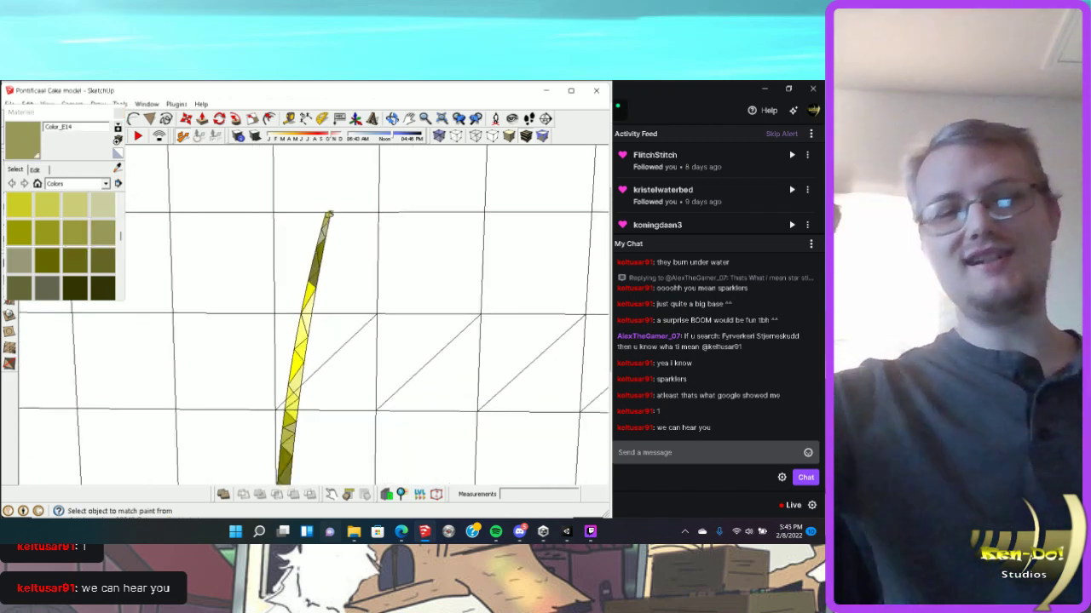
scroll(329, 214, down, 1)
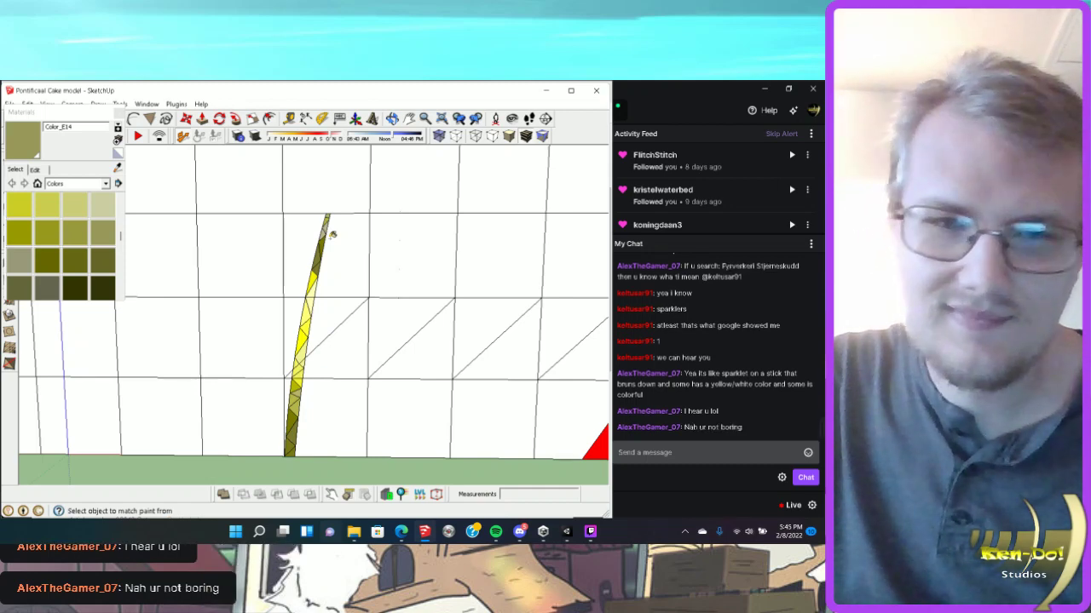
mouse_move(287, 318)
middle_down()
mouse_move(302, 316)
mouse_move(262, 238)
mouse_move(260, 290)
mouse_move(275, 238)
mouse_move(290, 307)
middle_up()
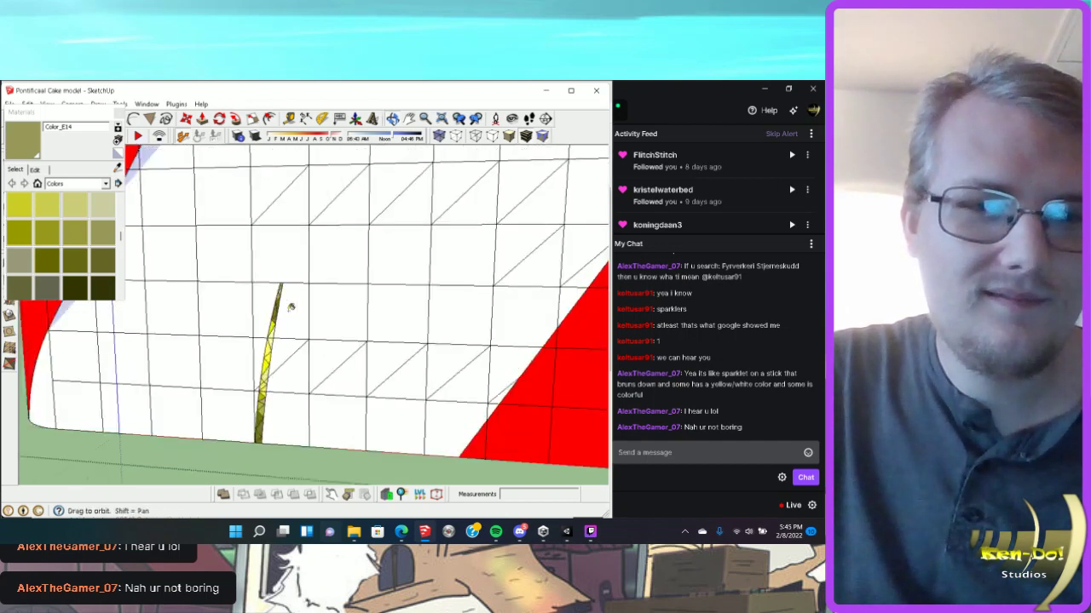
click(46, 104)
mouse_move(111, 237)
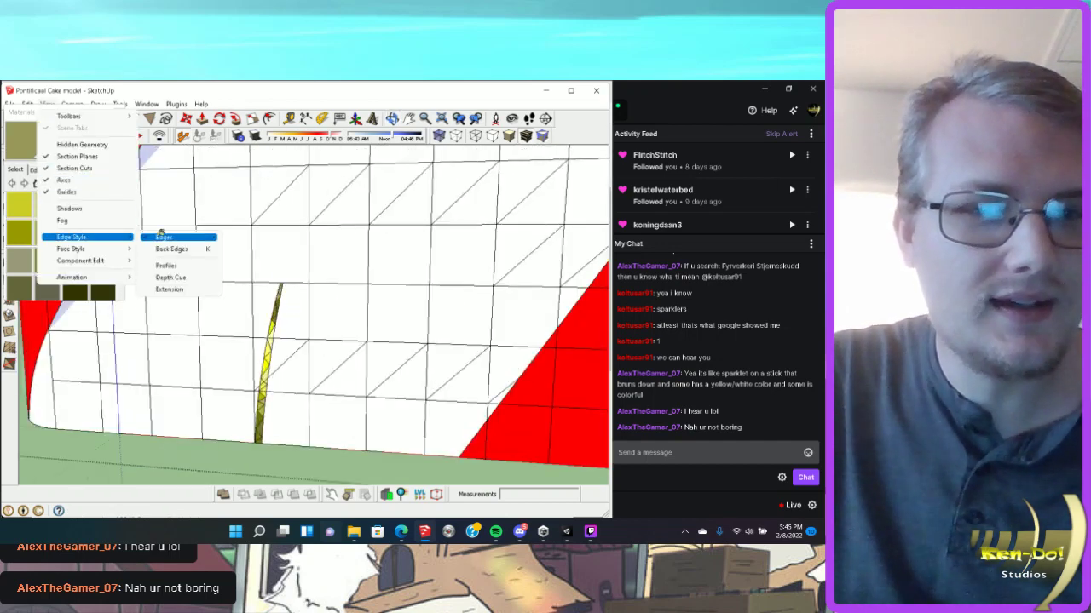
click(161, 236)
mouse_move(270, 290)
middle_down()
mouse_move(328, 299)
mouse_move(224, 261)
mouse_move(321, 289)
middle_up()
scroll(319, 294, up, 5)
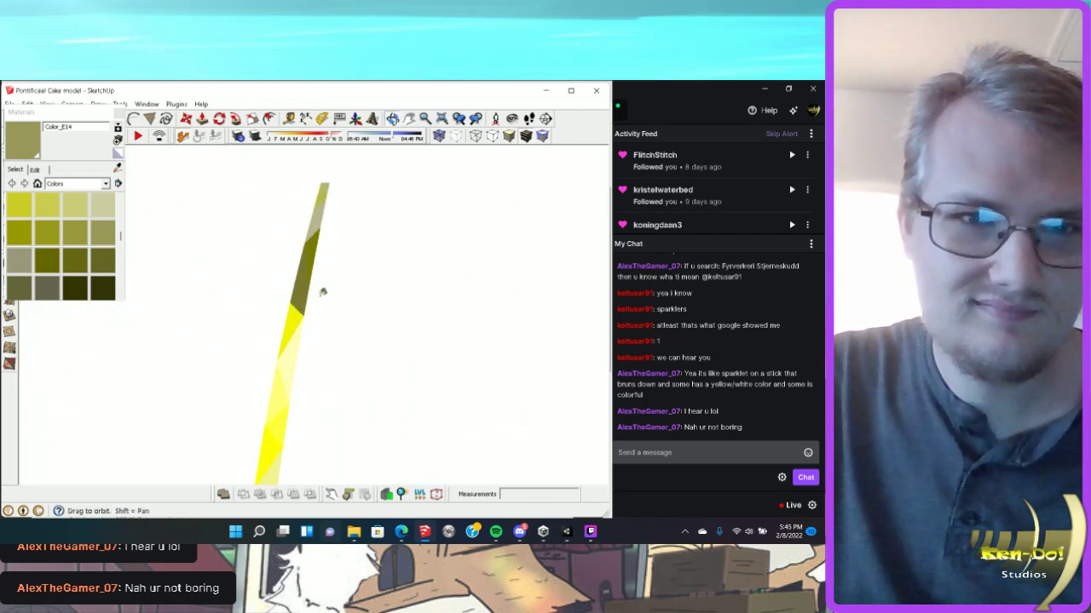
Repaint the dark olive triangles in the trail's upper part with Color_E14.
key(alt)
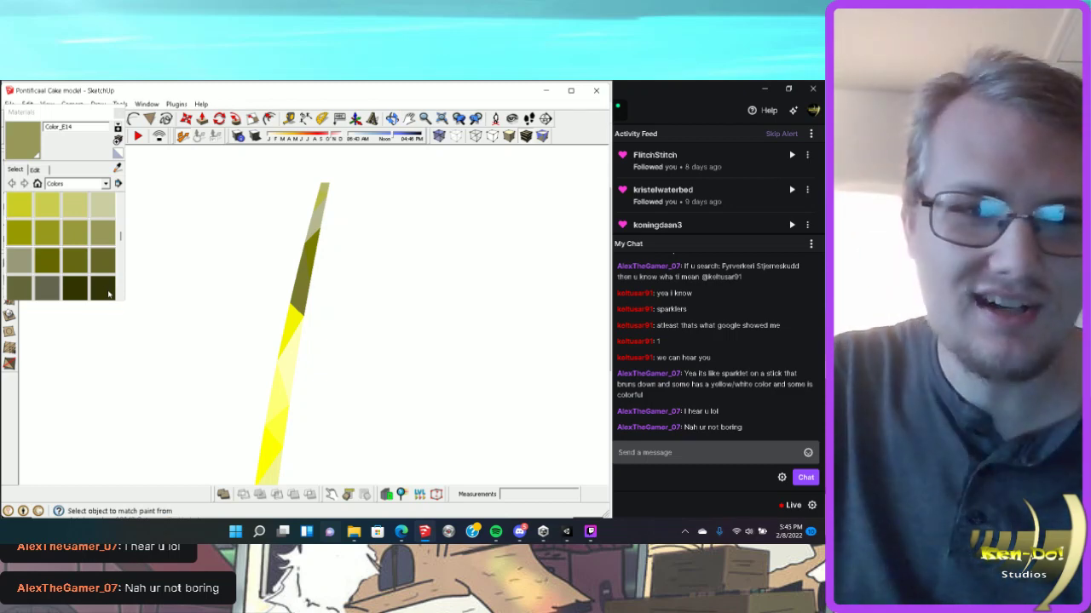
click(97, 236)
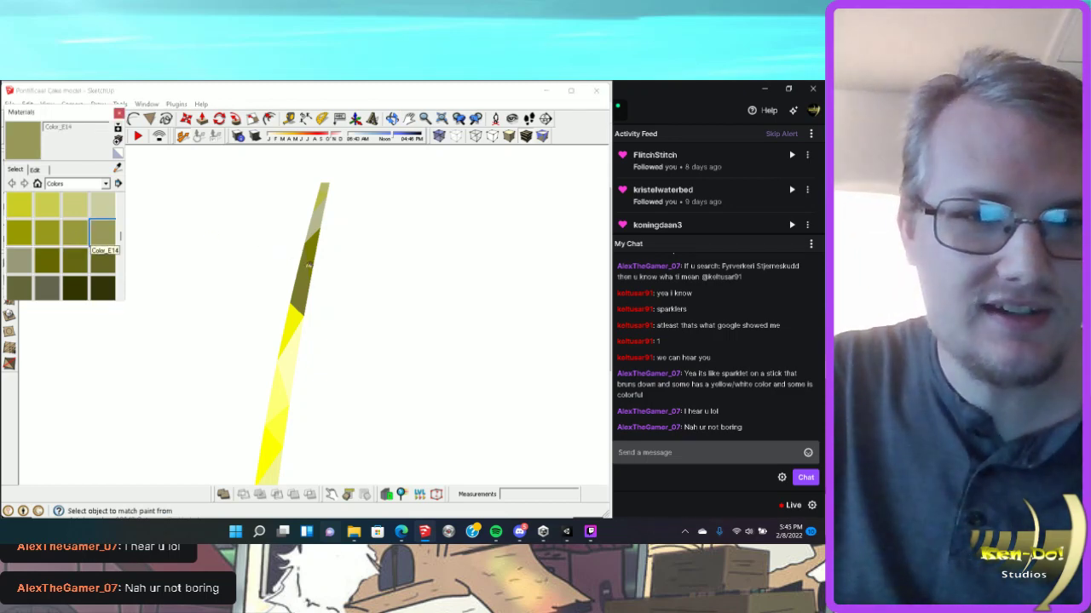
click(312, 261)
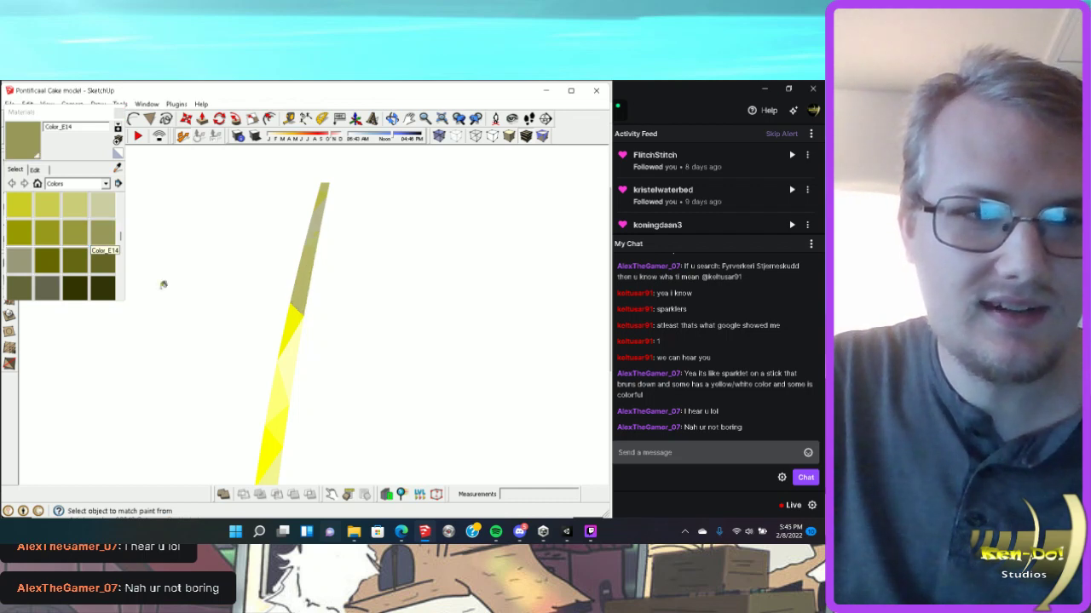
Repaint the formerly dark triangles above the Color_E06 one, going upward, with Color_E09, Color_E08 and Color_E07.
click(75, 205)
click(288, 288)
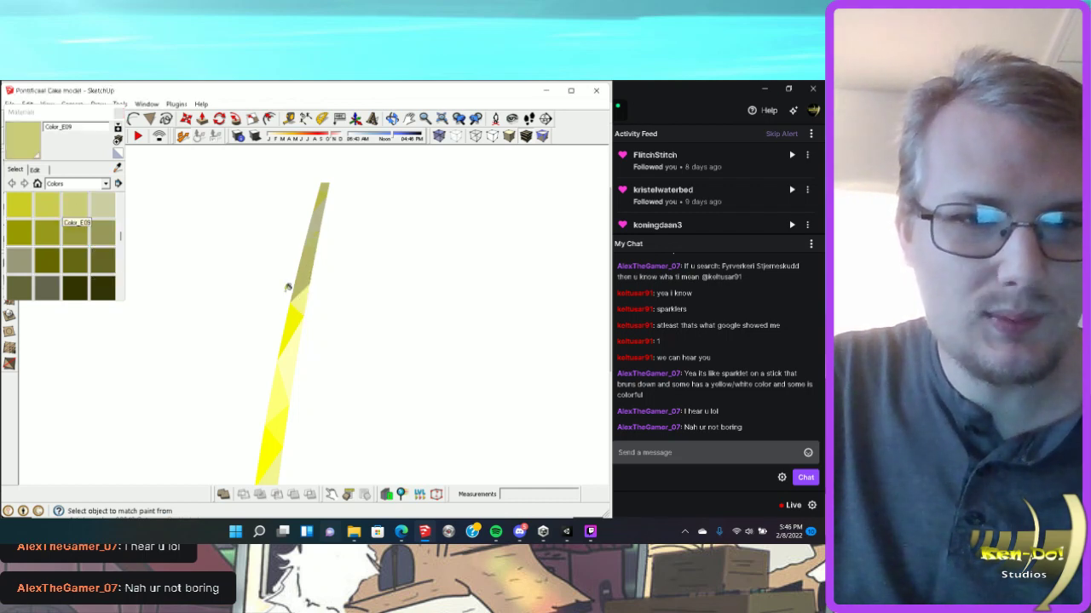
click(60, 208)
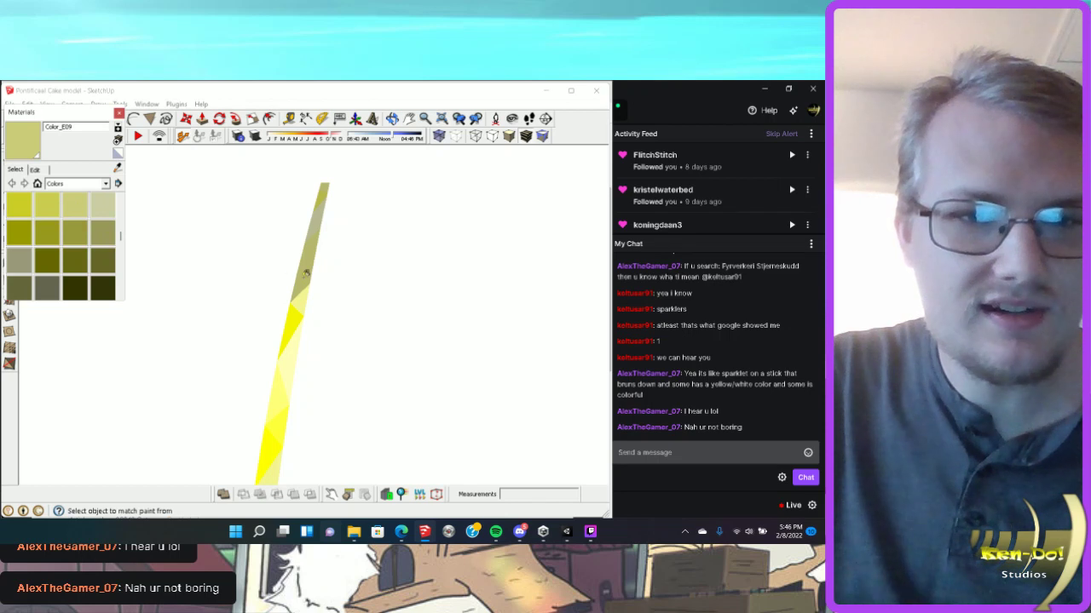
click(306, 273)
click(28, 210)
click(312, 251)
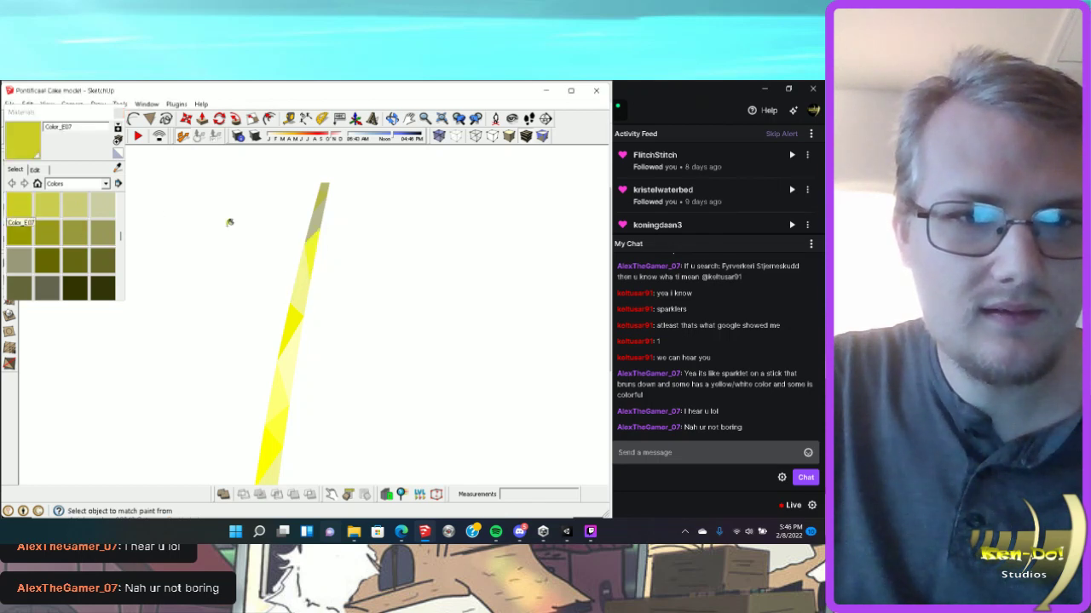
Repaint the top triangles toward the trail's tip with Color_E08, Color_E09 and Color_E10.
click(74, 204)
click(313, 223)
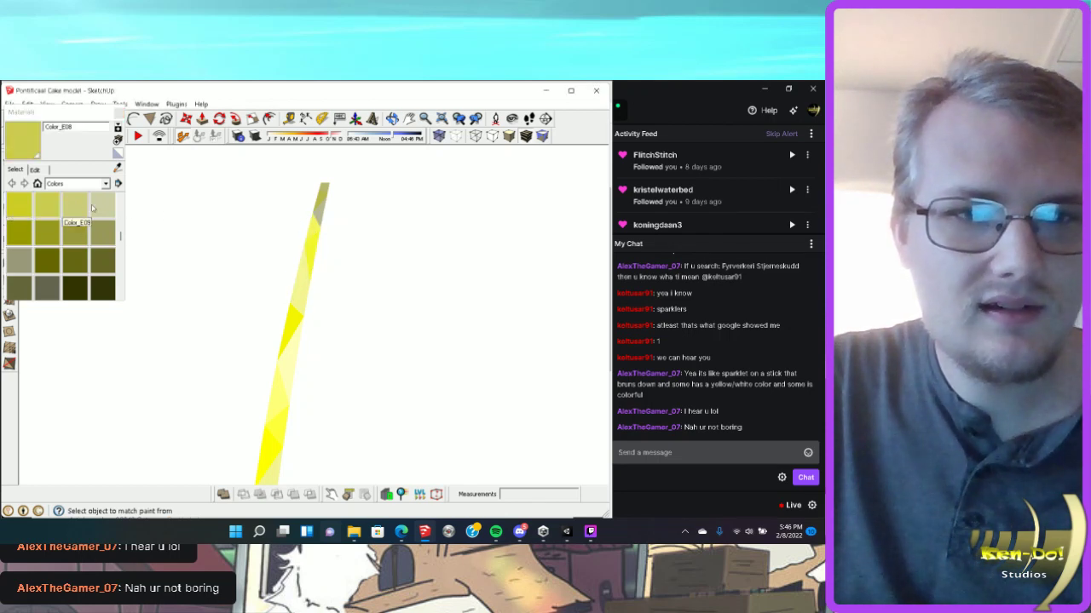
click(106, 211)
click(326, 208)
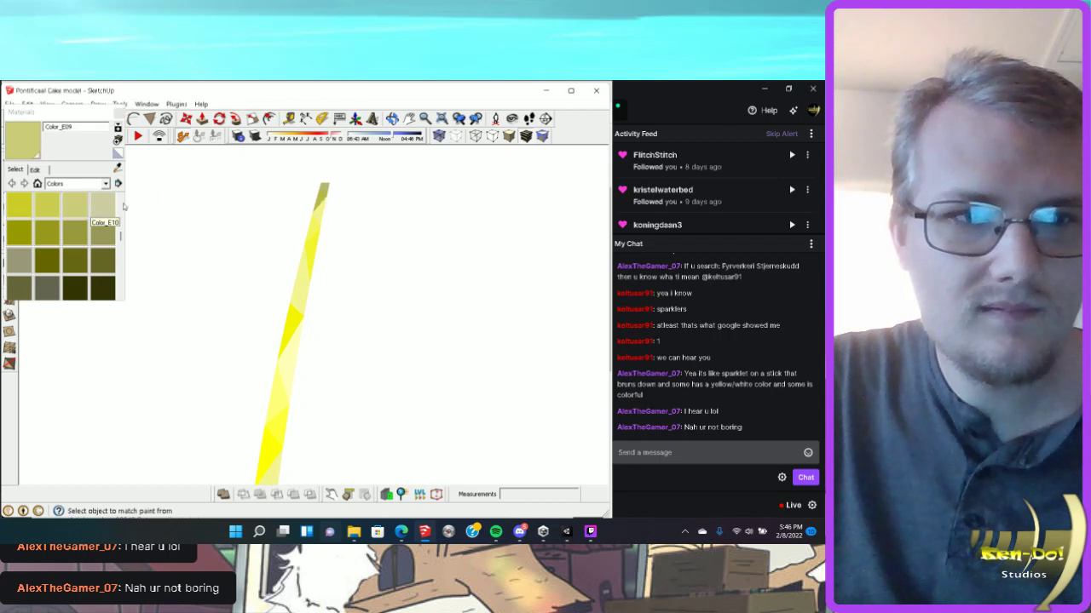
click(124, 206)
click(323, 194)
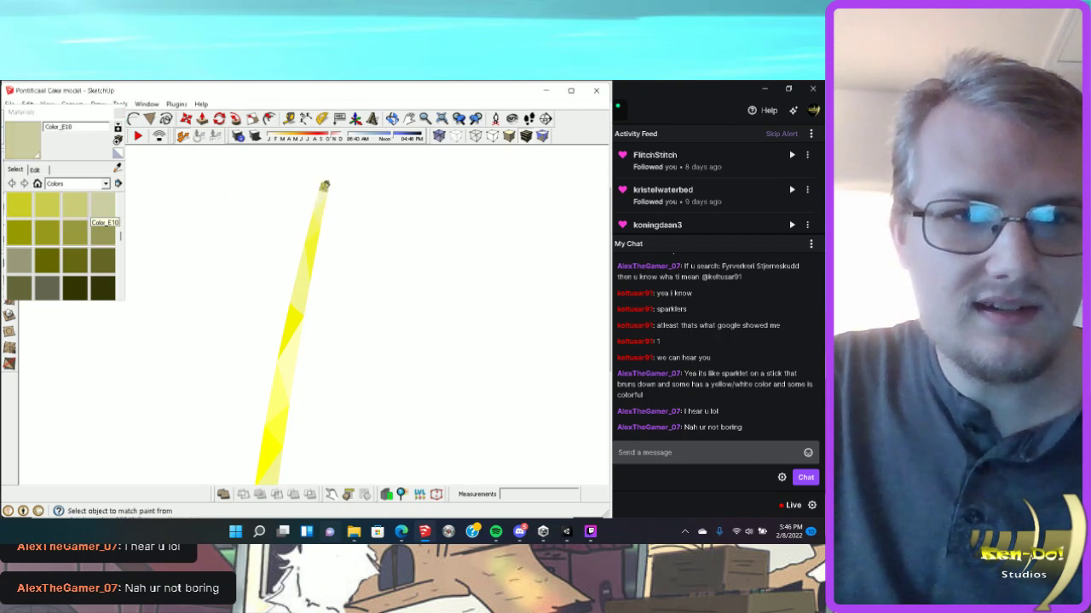
Turn the display of edges back on for the whole cake model.
mouse_move(364, 224)
middle_down()
mouse_move(353, 268)
mouse_move(329, 291)
mouse_move(346, 275)
mouse_move(350, 312)
middle_up()
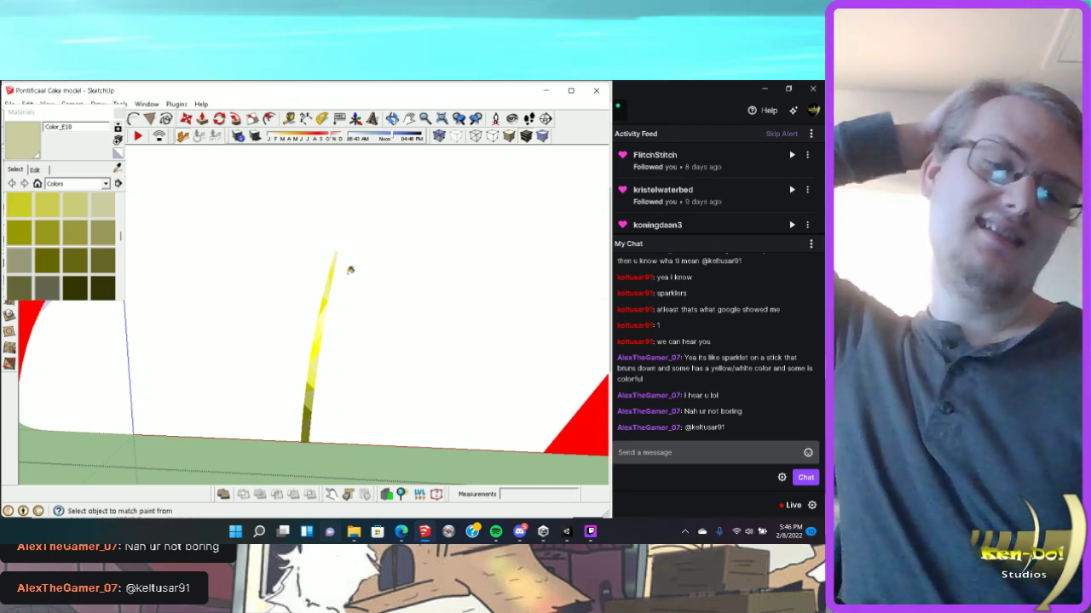
click(47, 104)
click(49, 103)
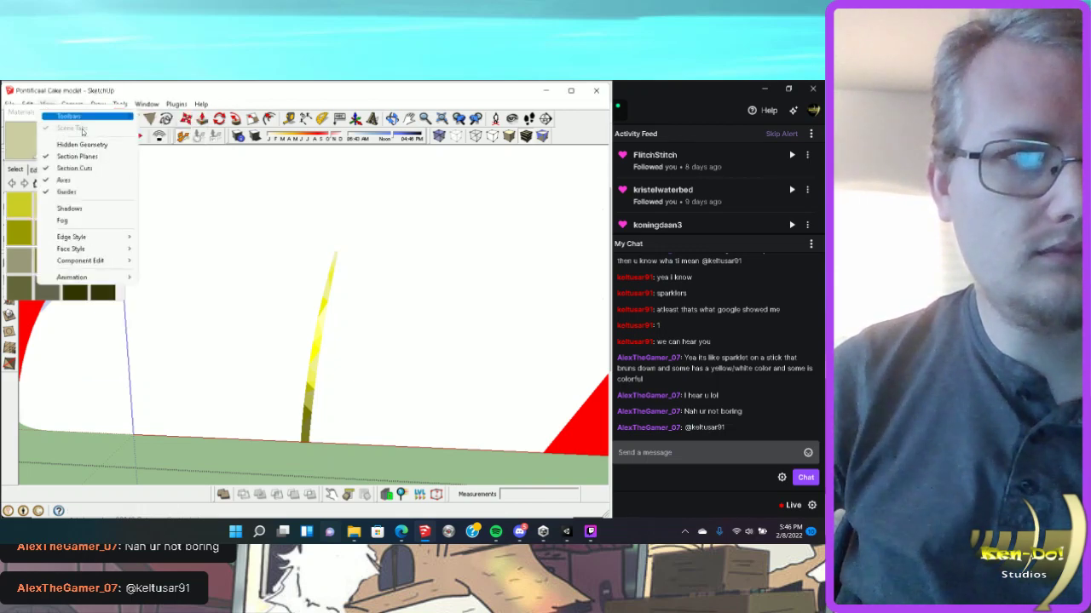
click(160, 235)
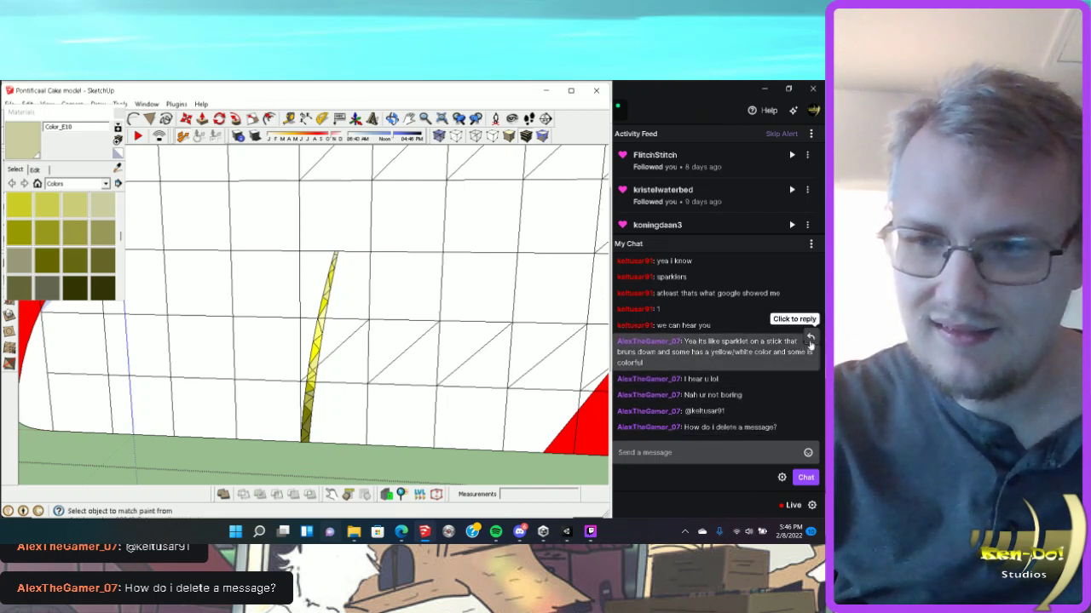
click(769, 351)
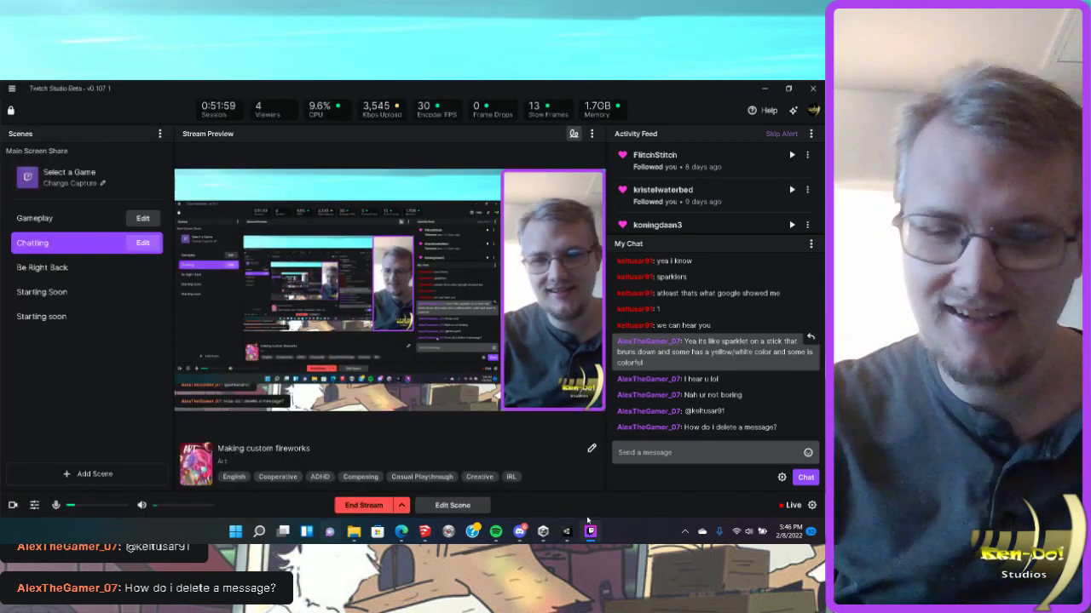
mouse_move(591, 536)
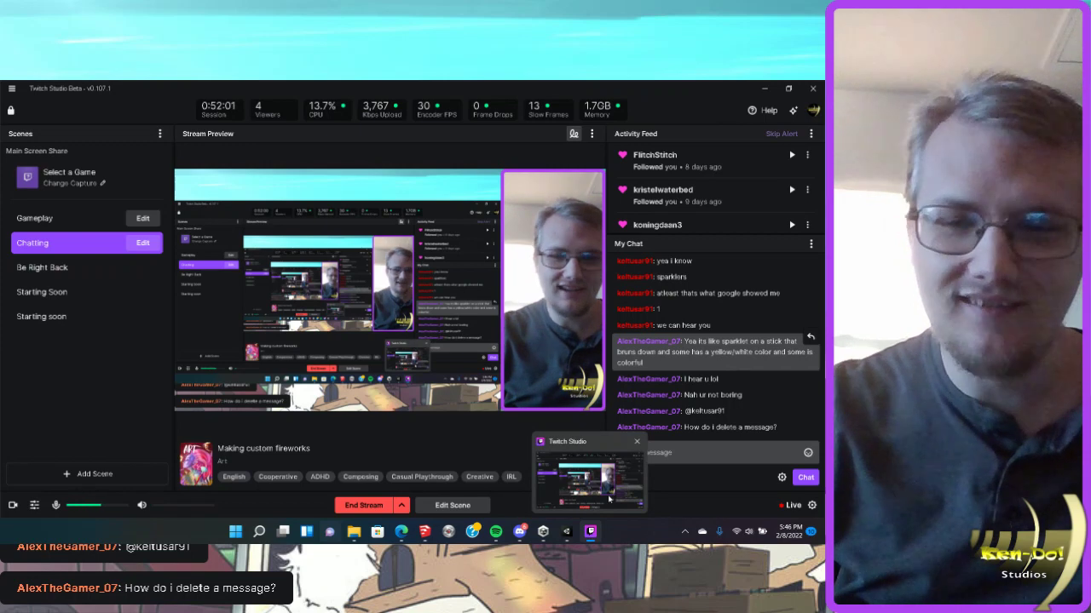
mouse_move(425, 532)
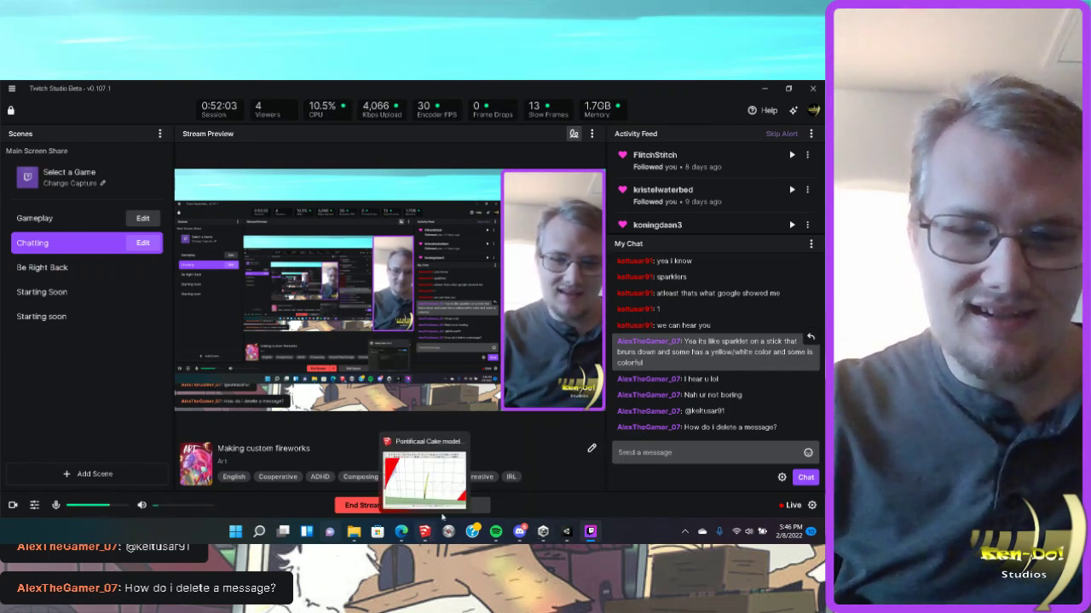
click(460, 467)
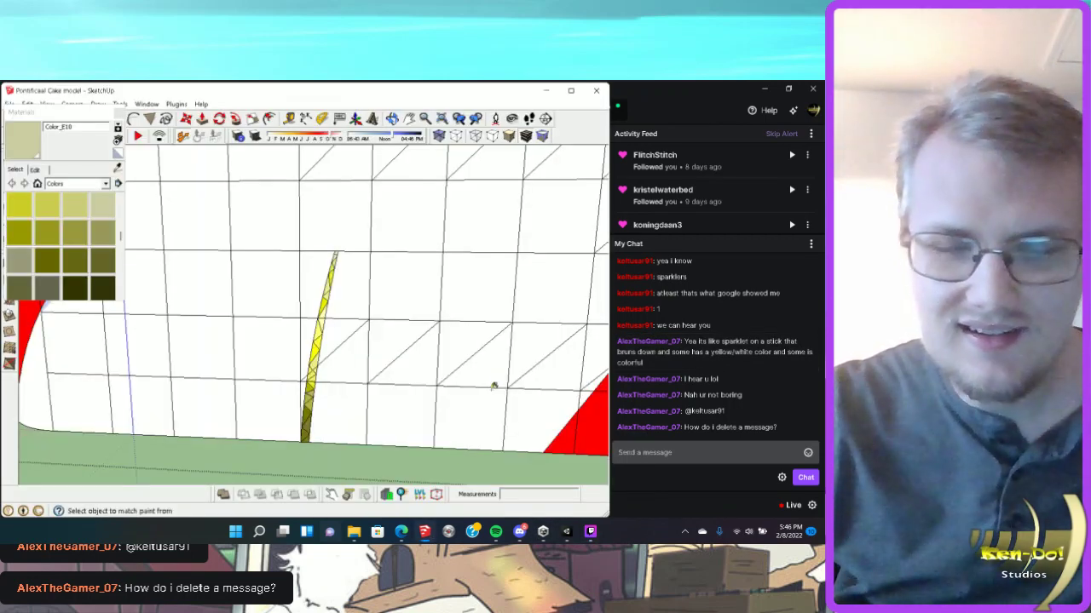
Collapse the Materials window and move it up clear of the drawing tools.
scroll(388, 320, down, 6)
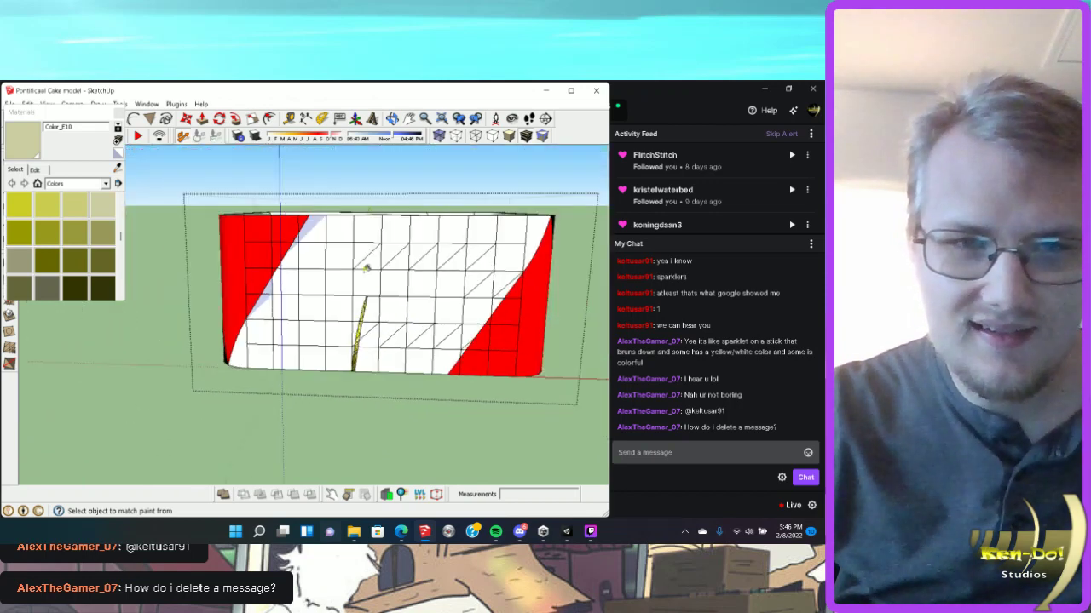
scroll(366, 268, up, 2)
scroll(366, 269, up, 3)
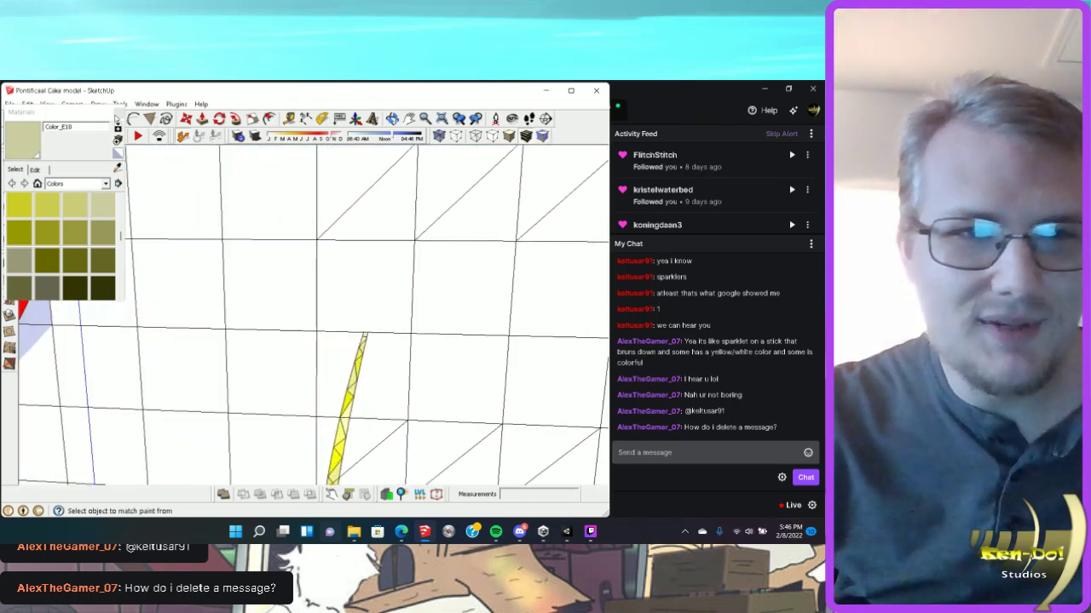
click(85, 111)
drag(85, 112, 140, 90)
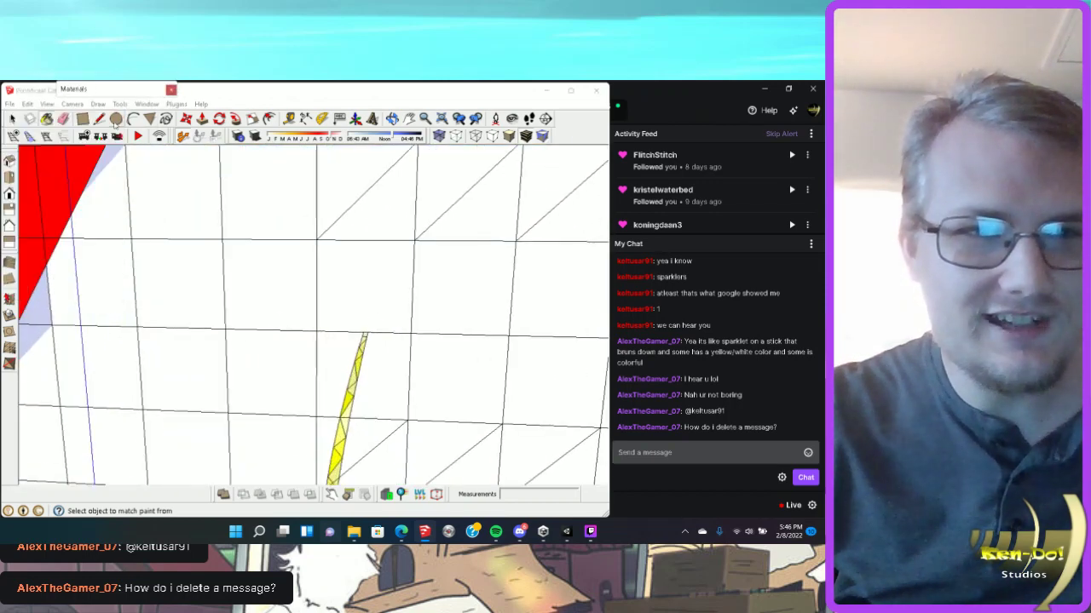
Draw a circle with a 1/8" radius on the white side, in the grid cell above the painted trail's tip.
click(115, 119)
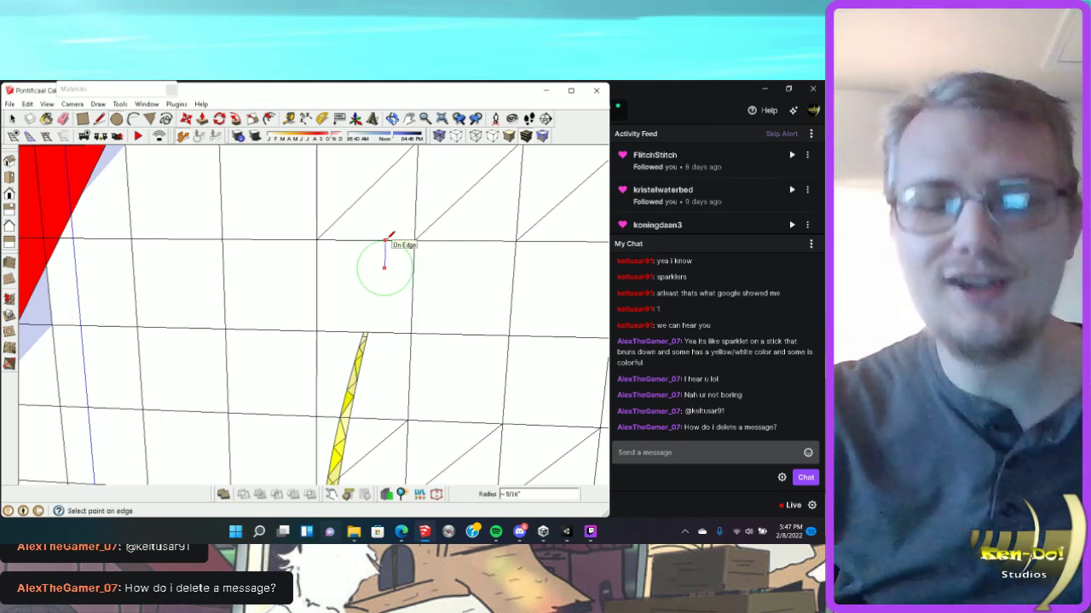
click(389, 242)
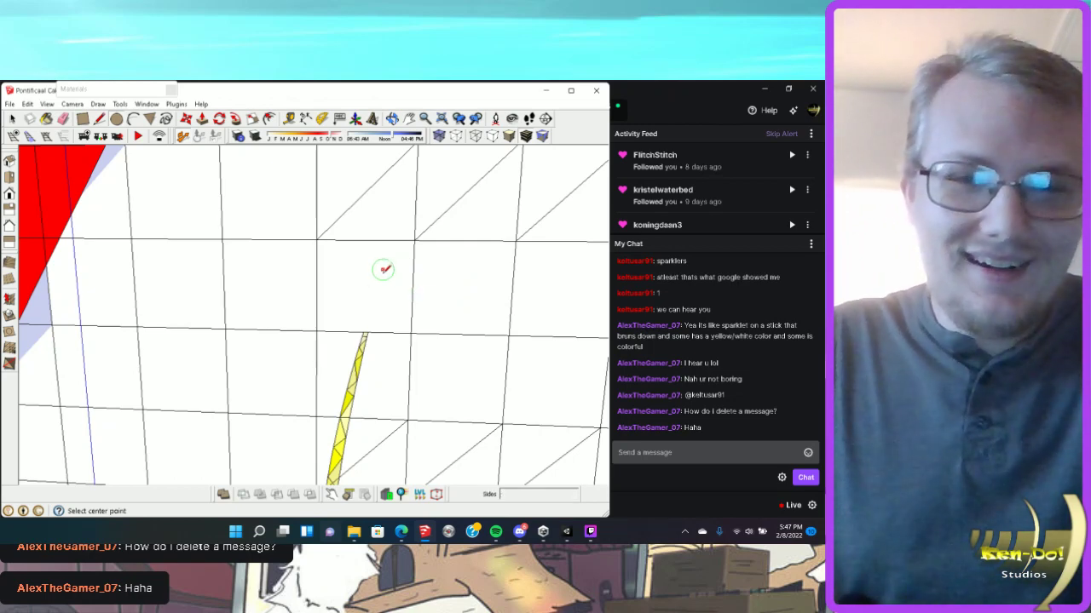
click(382, 276)
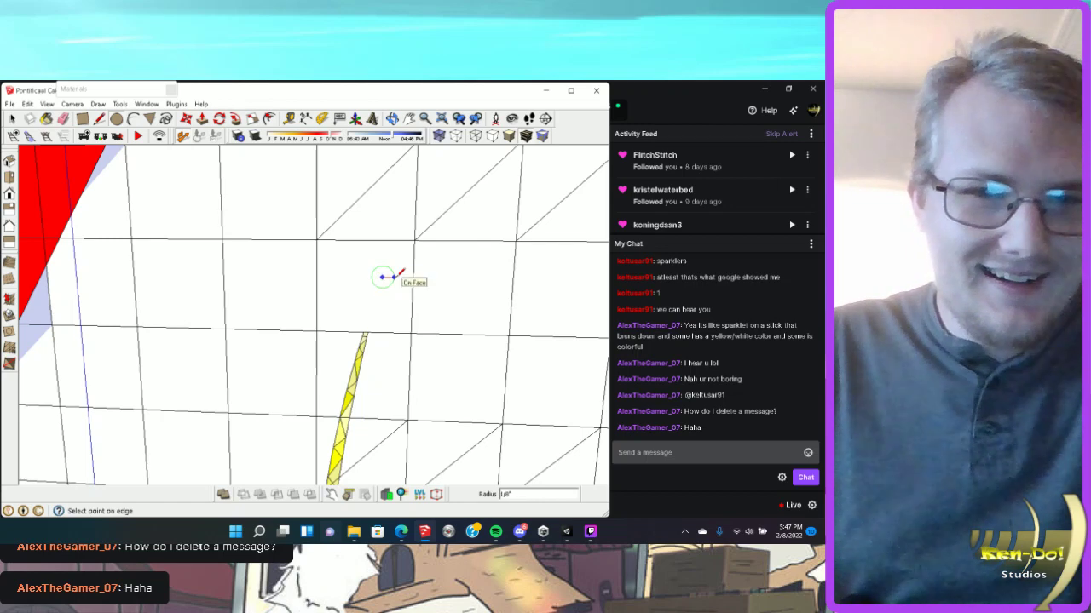
click(394, 276)
scroll(400, 276, up, 2)
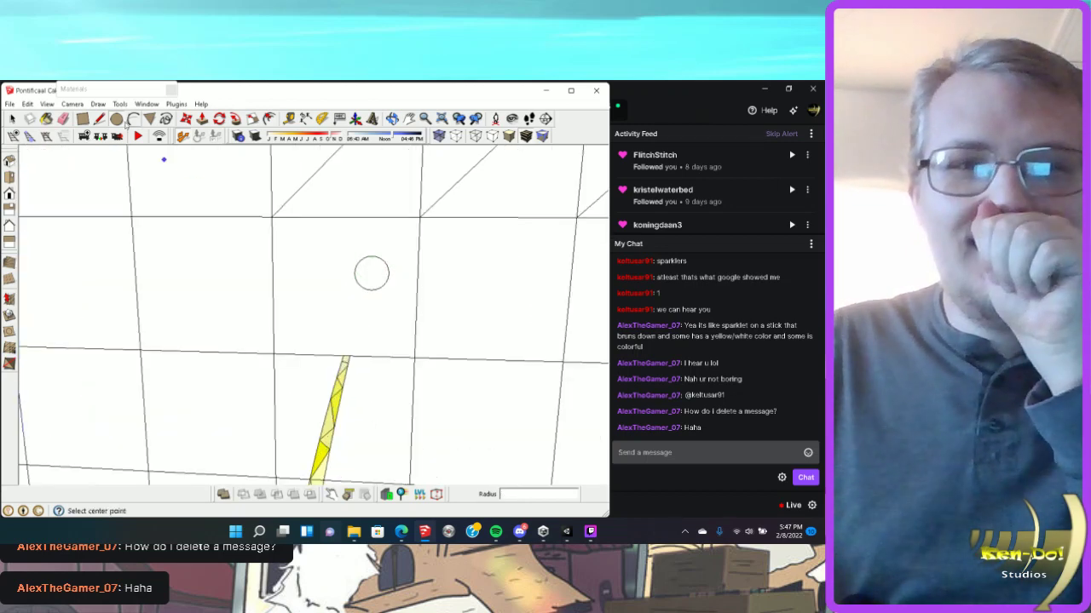
Draw a slightly bulging arc about 1 9/16" long from the circle's lower edge down to the grid corner beside the trail.
click(134, 119)
scroll(372, 290, up, 2)
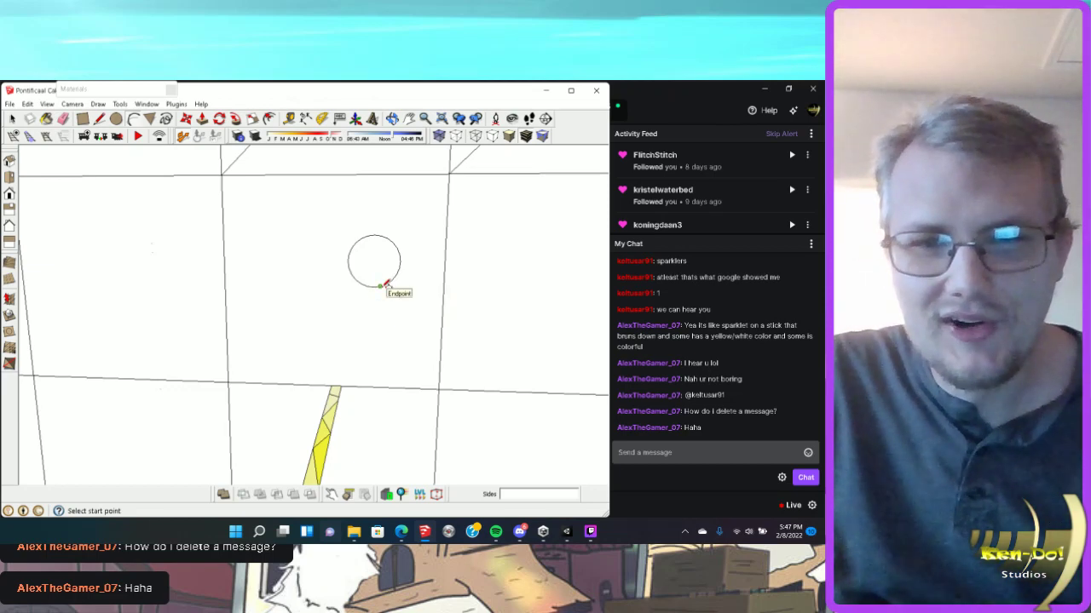
scroll(310, 247, down, 5)
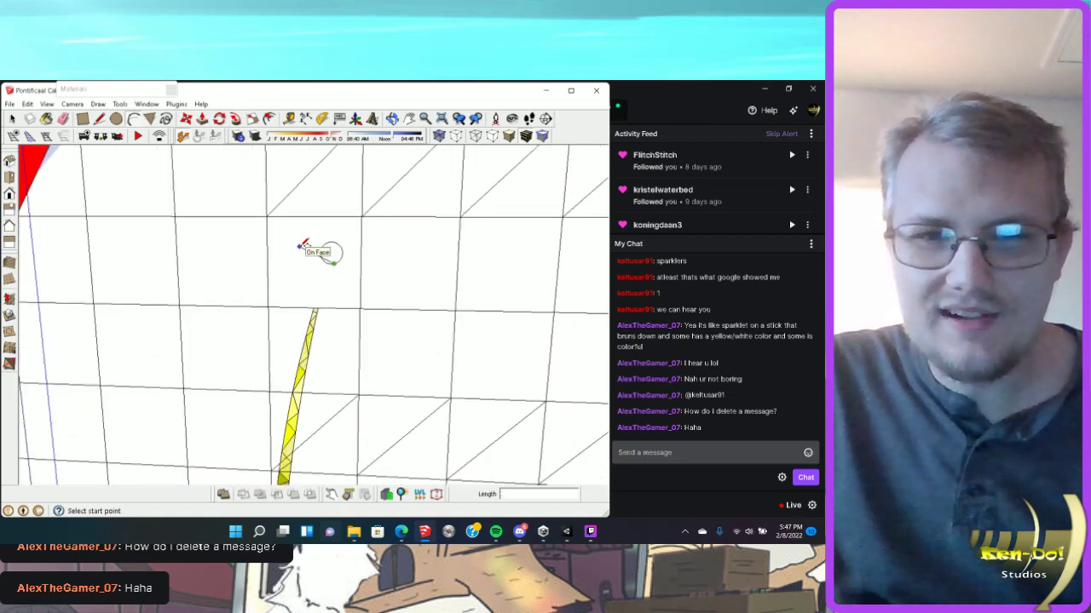
click(326, 260)
scroll(358, 270, up, 3)
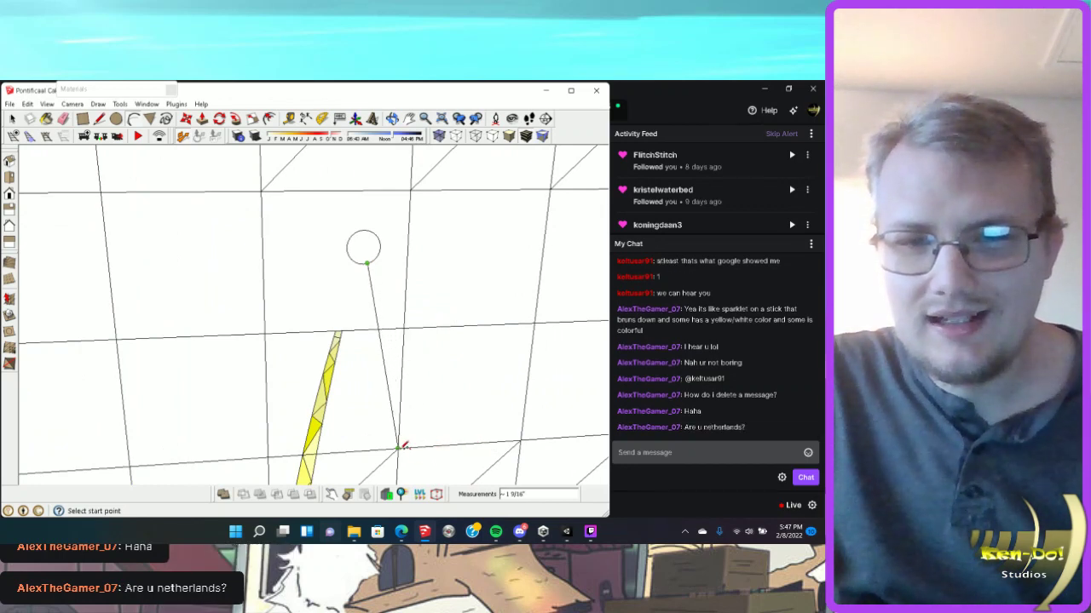
click(399, 446)
scroll(366, 256, up, 4)
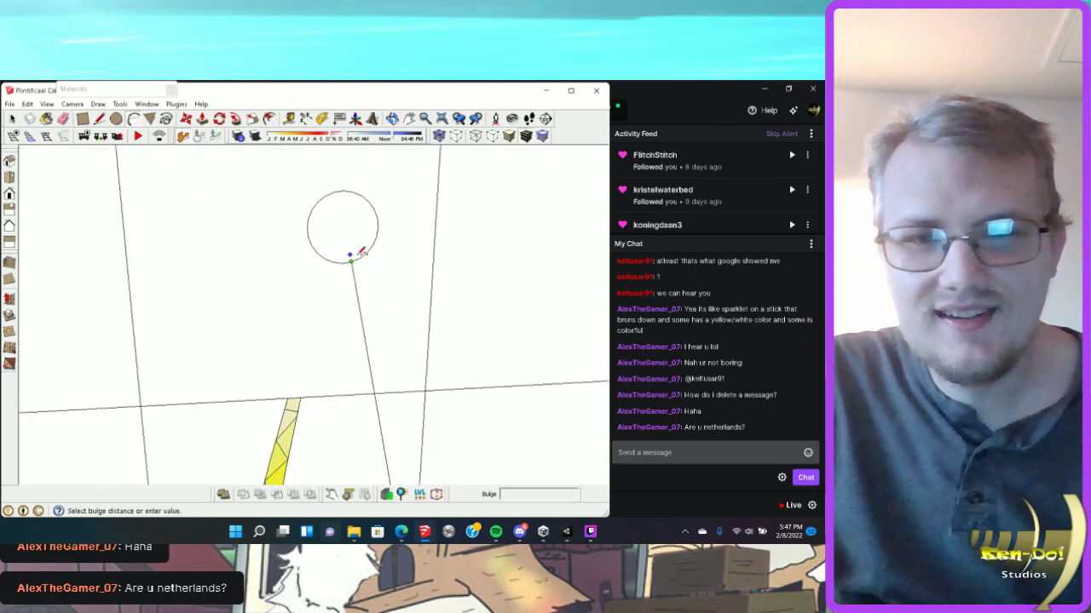
click(406, 255)
scroll(417, 214, down, 2)
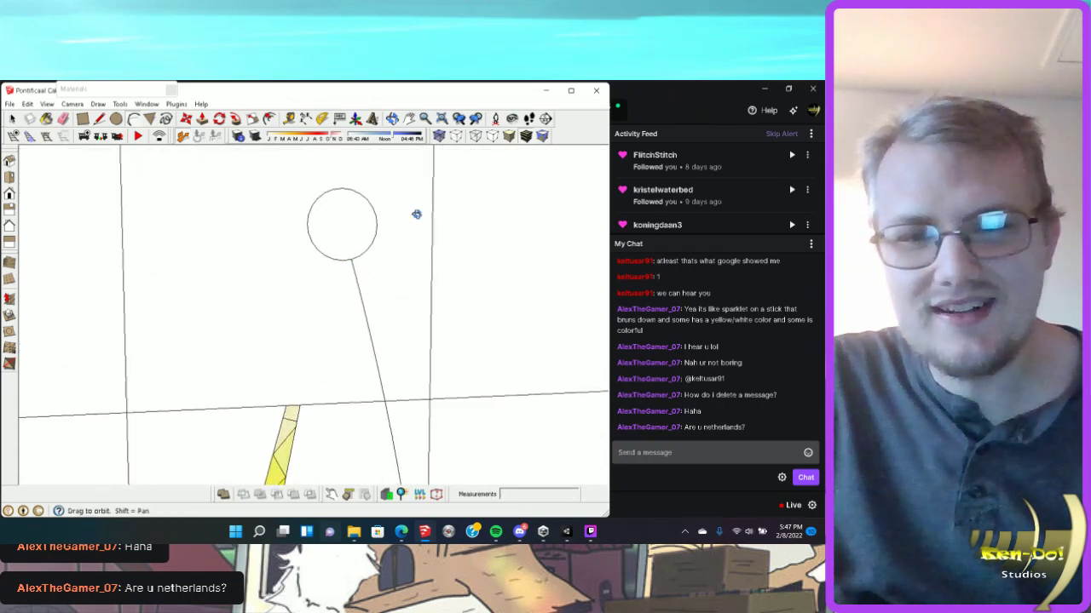
Add a second arc from the circle's next vertex to the same grid corner, closing a thin tapering trail.
middle_drag(417, 214, 378, 258)
scroll(375, 260, up, 2)
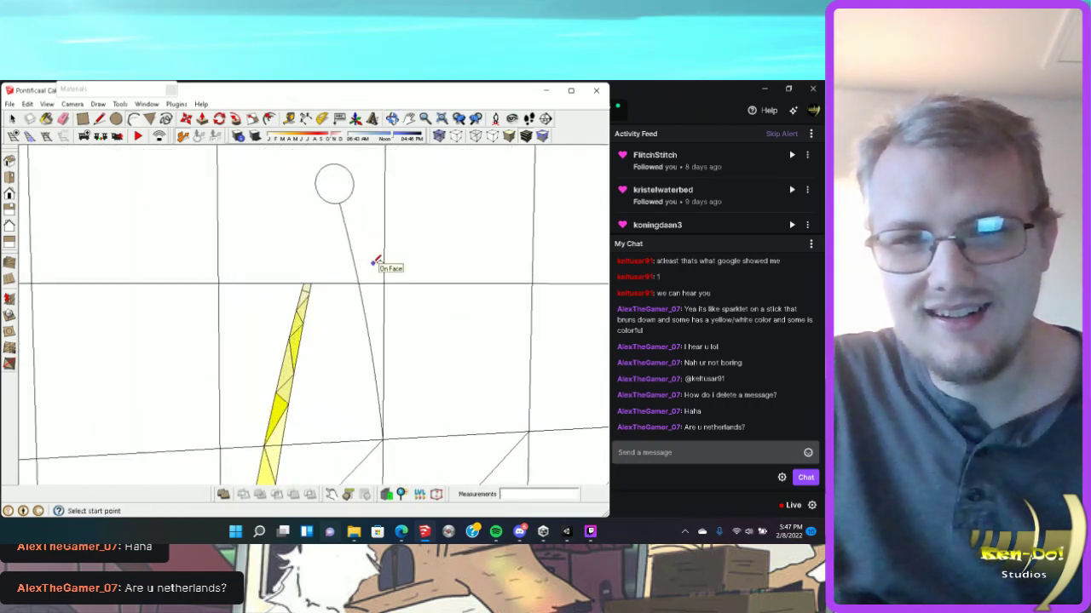
click(342, 201)
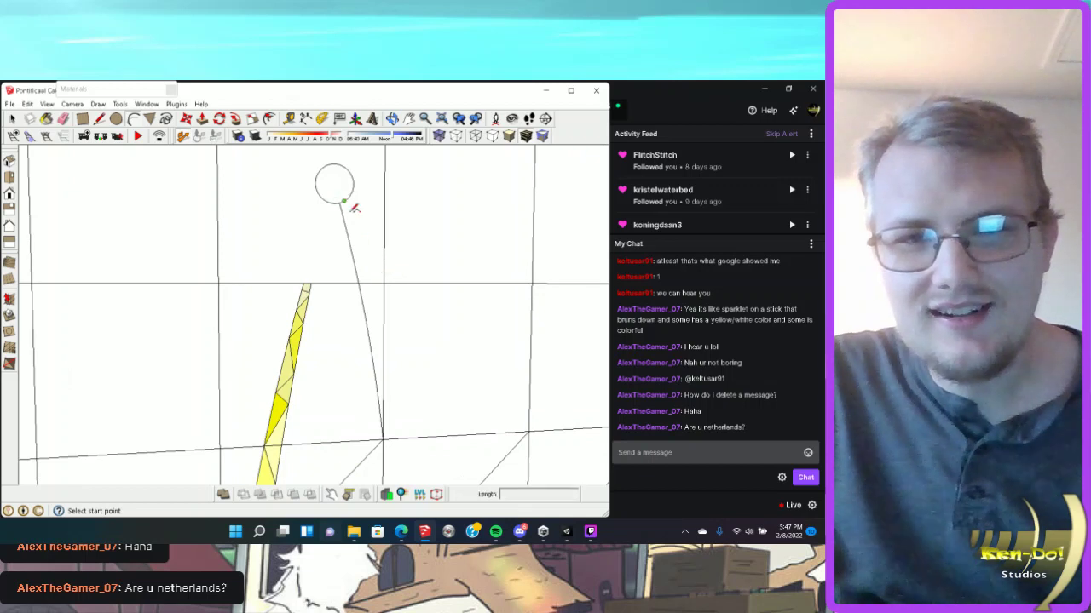
click(385, 436)
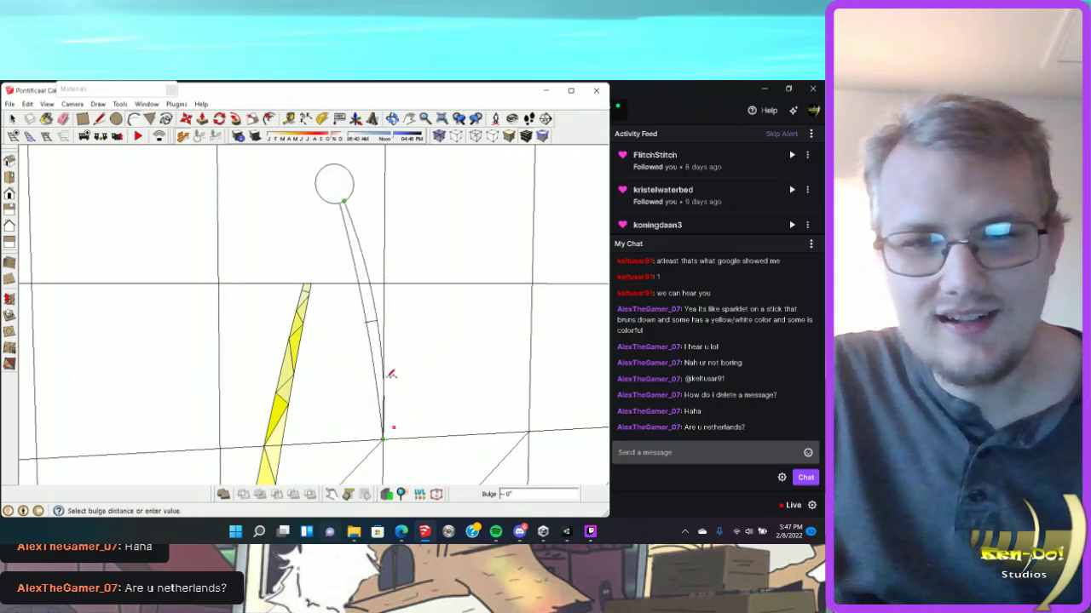
scroll(394, 341, up, 2)
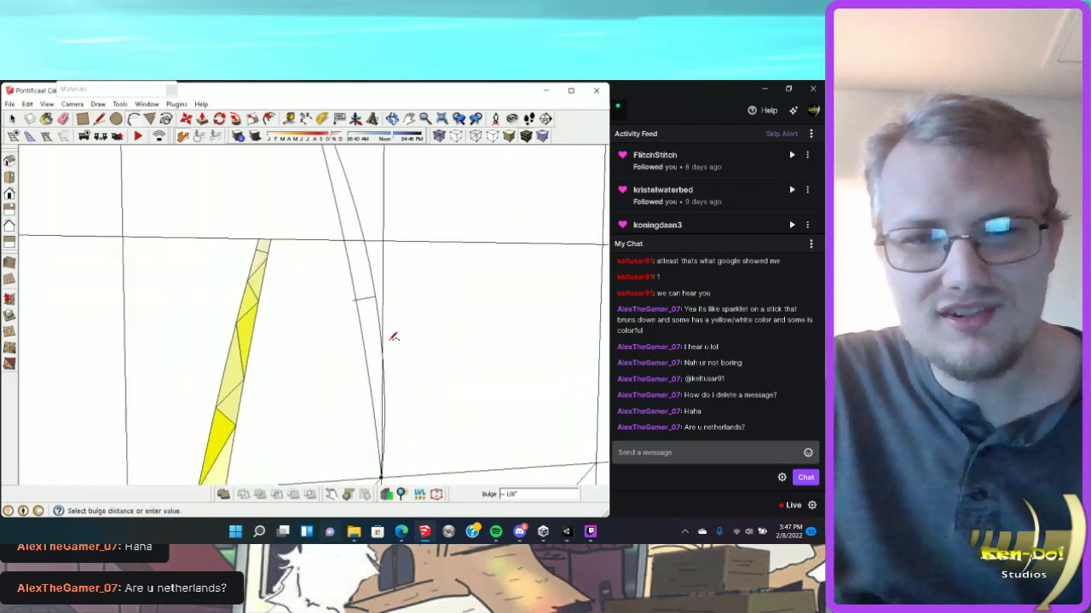
click(354, 236)
scroll(383, 295, down, 3)
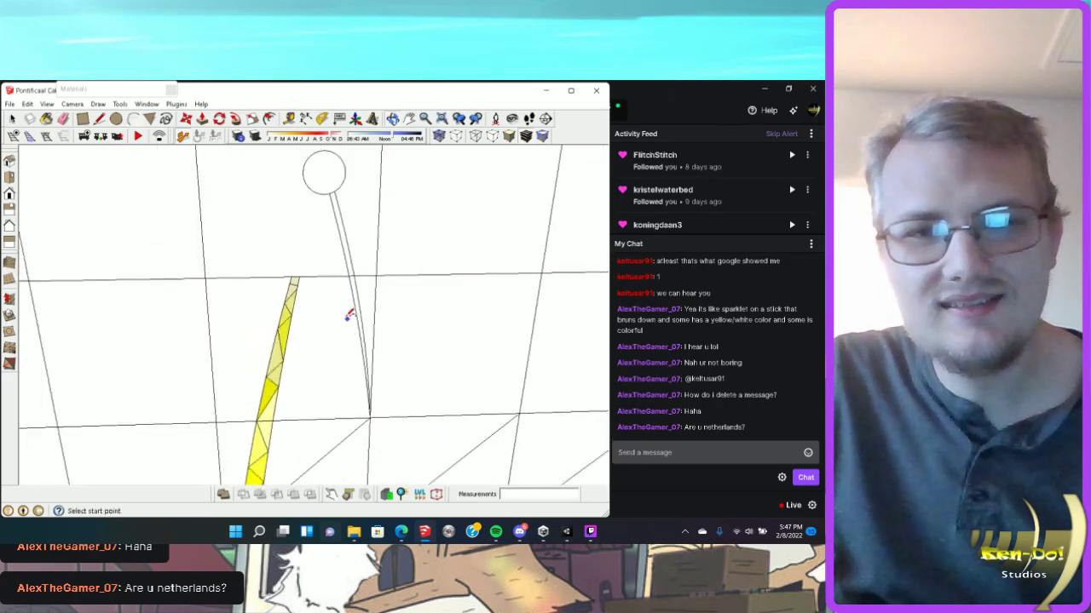
scroll(355, 260, up, 1)
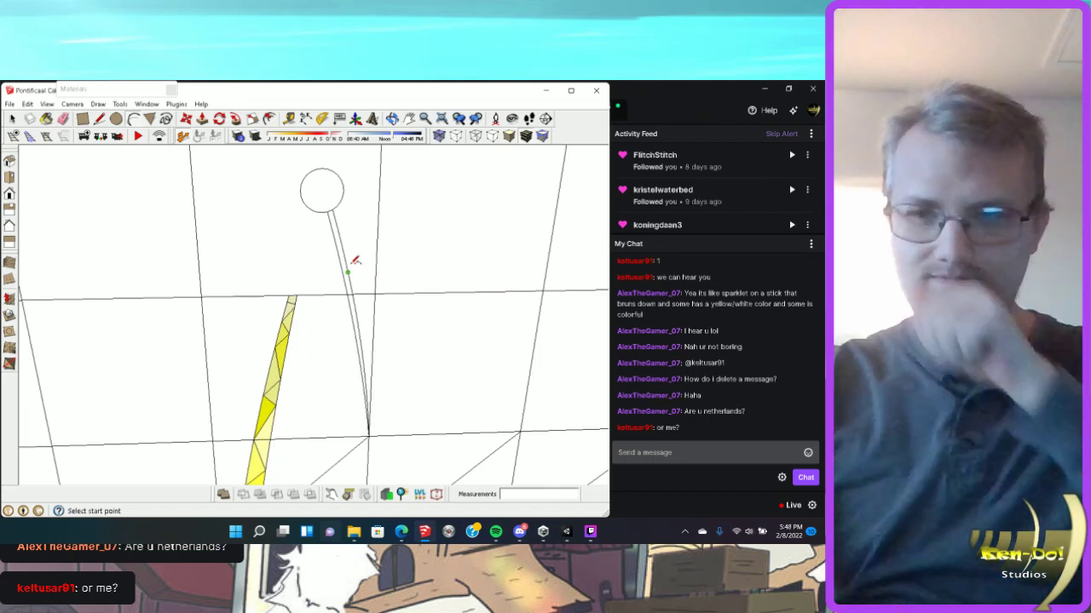
Draw a nearly straight arc about 1 5/8" long from the second arc's upper end to the grid line just right of the corner.
middle_drag(366, 257, 346, 194)
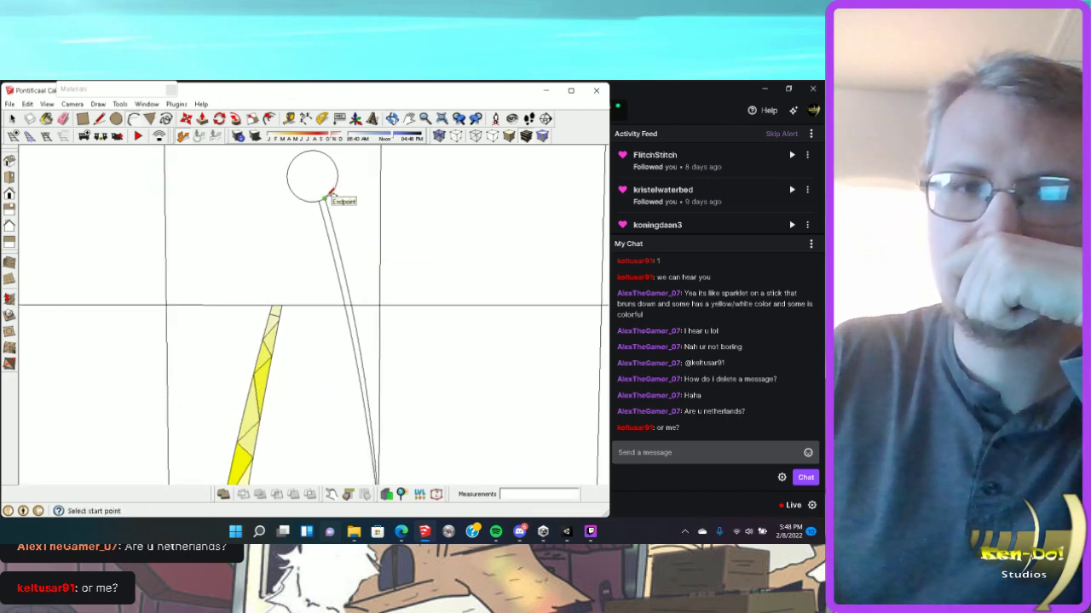
click(331, 193)
scroll(331, 193, down, 2)
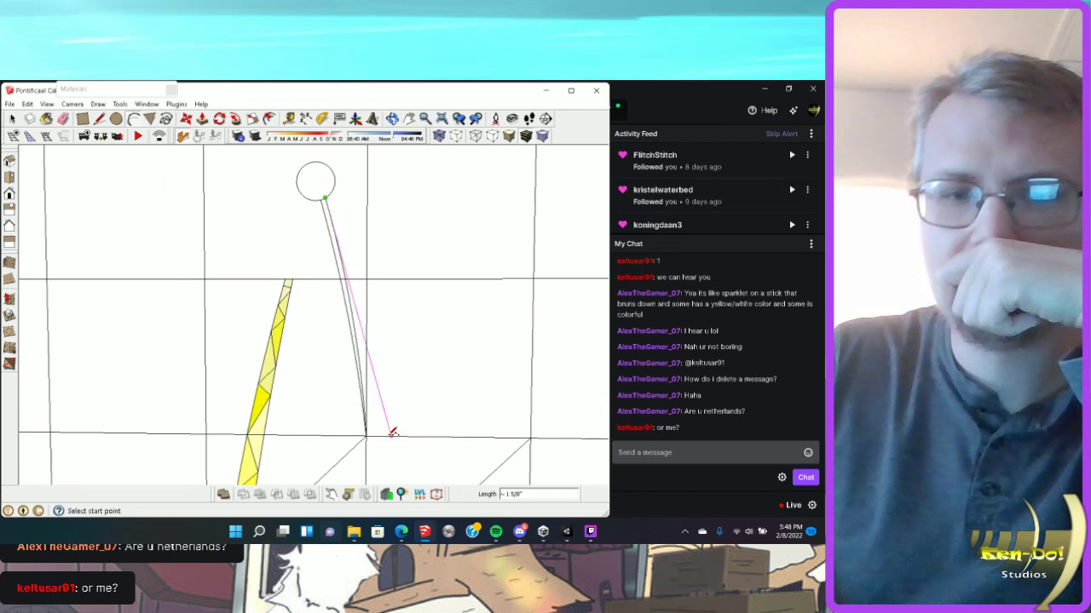
click(392, 433)
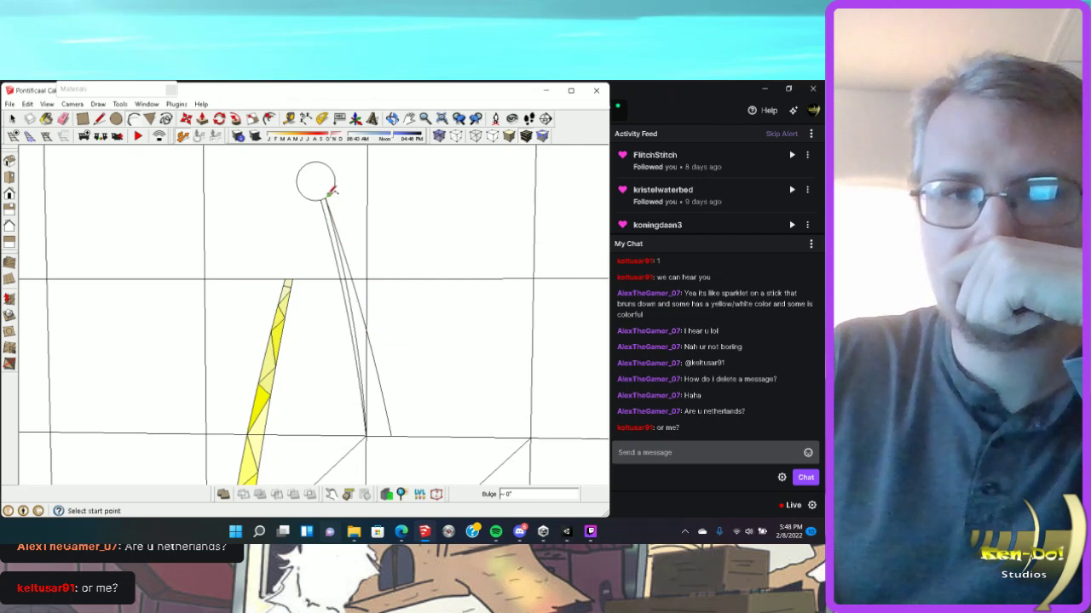
Draw another arc between the new trail's same two endpoints, bulging outward about 1/16".
scroll(327, 195, up, 3)
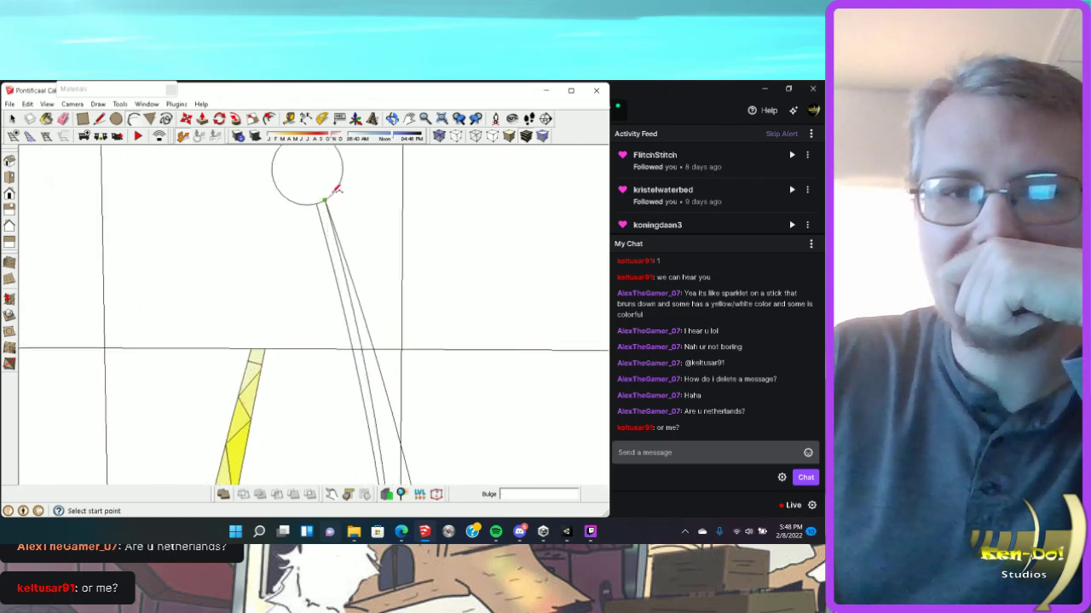
click(327, 196)
scroll(422, 448, down, 5)
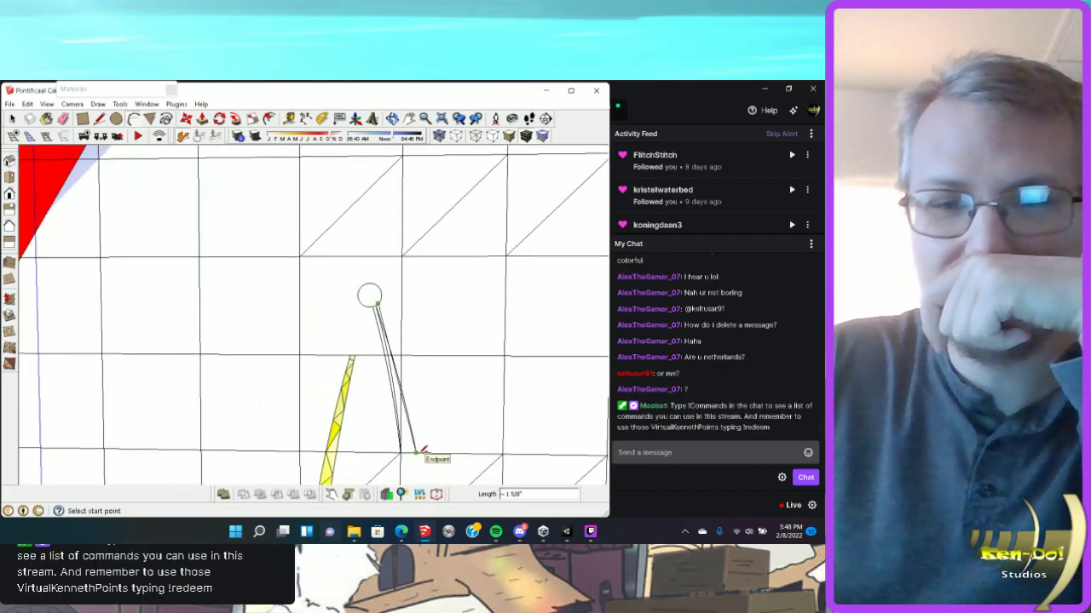
click(423, 448)
scroll(424, 449, up, 3)
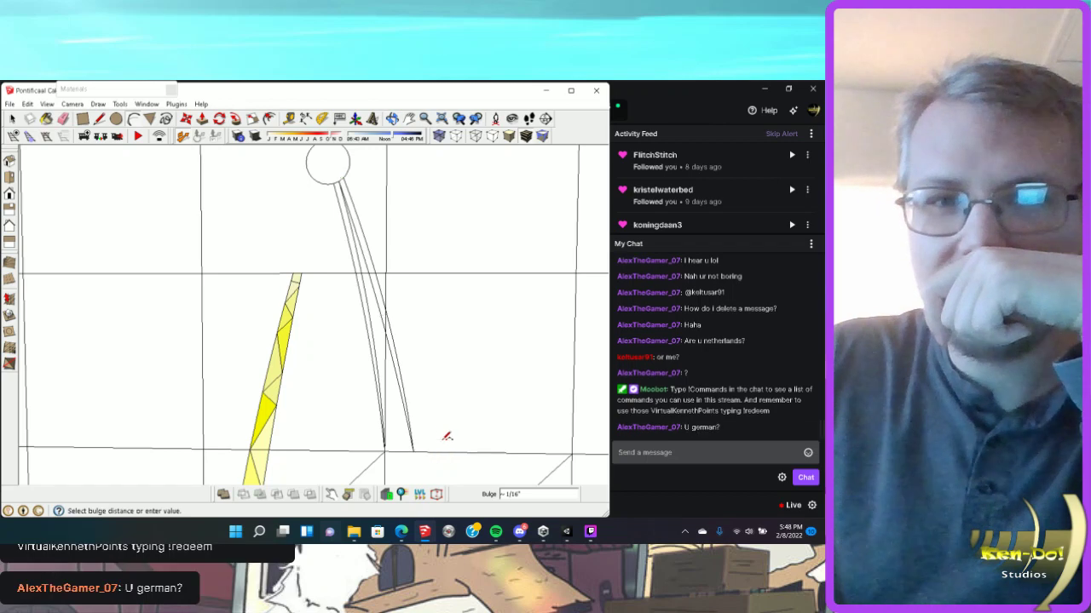
click(446, 441)
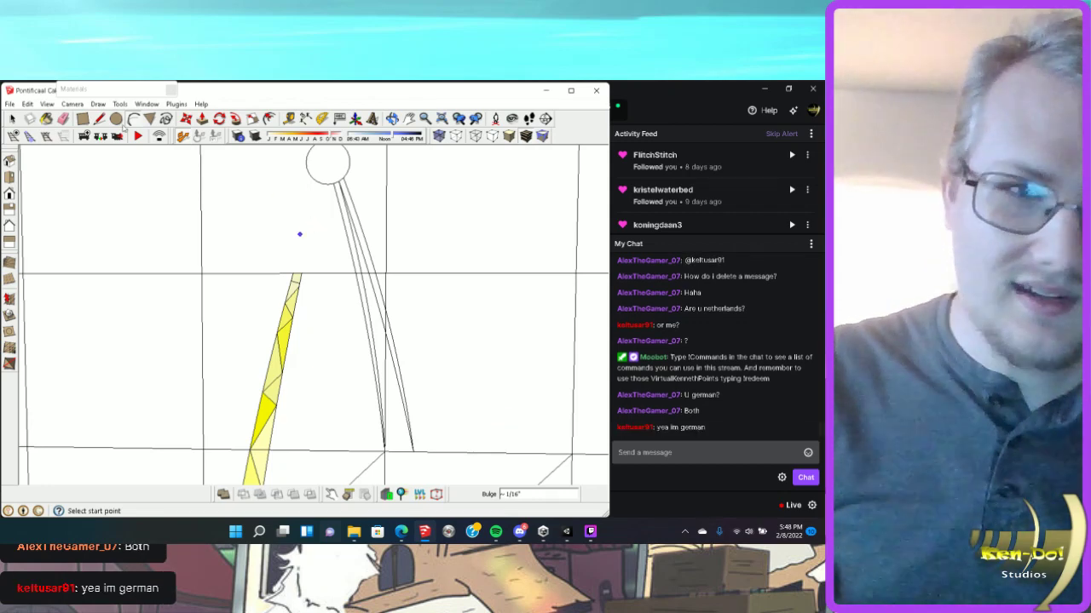
Draw a straight line about 1 11/16" long from the circle's next vertex to the grid line, right of the second trail's foot.
key(l)
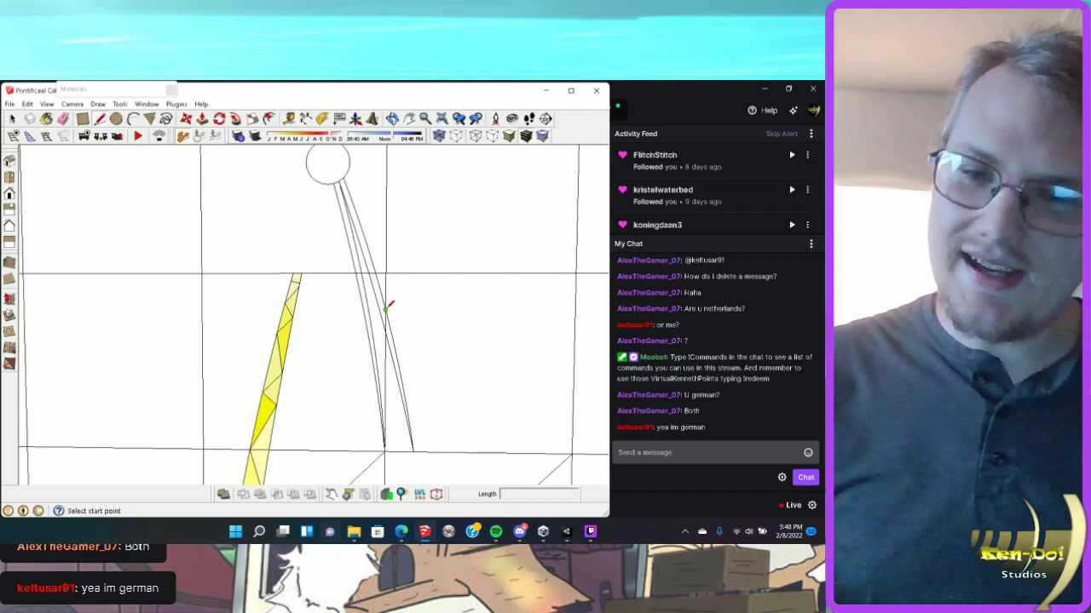
click(341, 178)
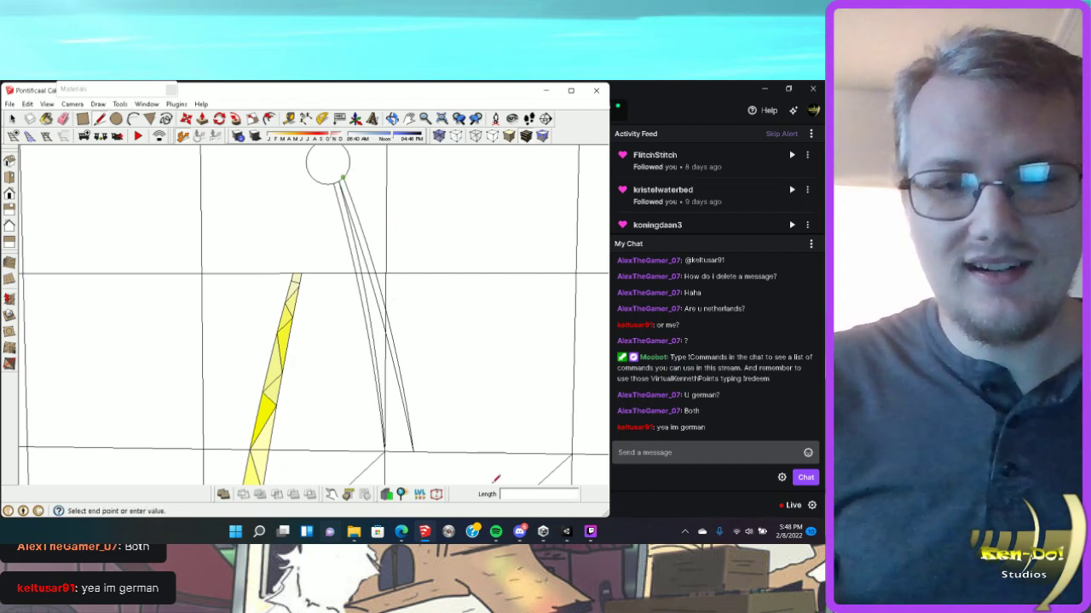
click(445, 450)
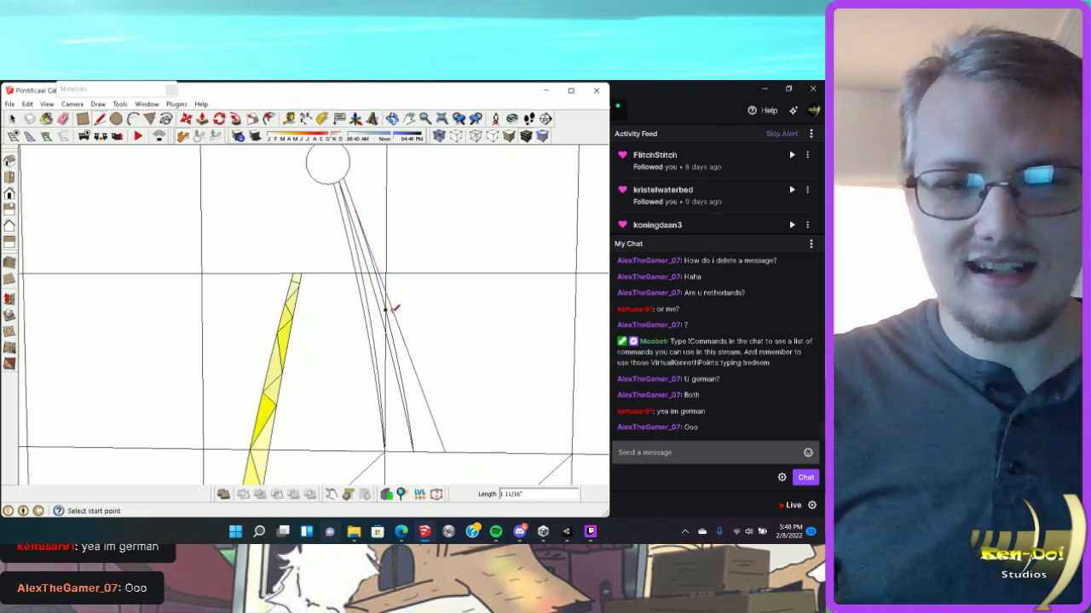
click(342, 178)
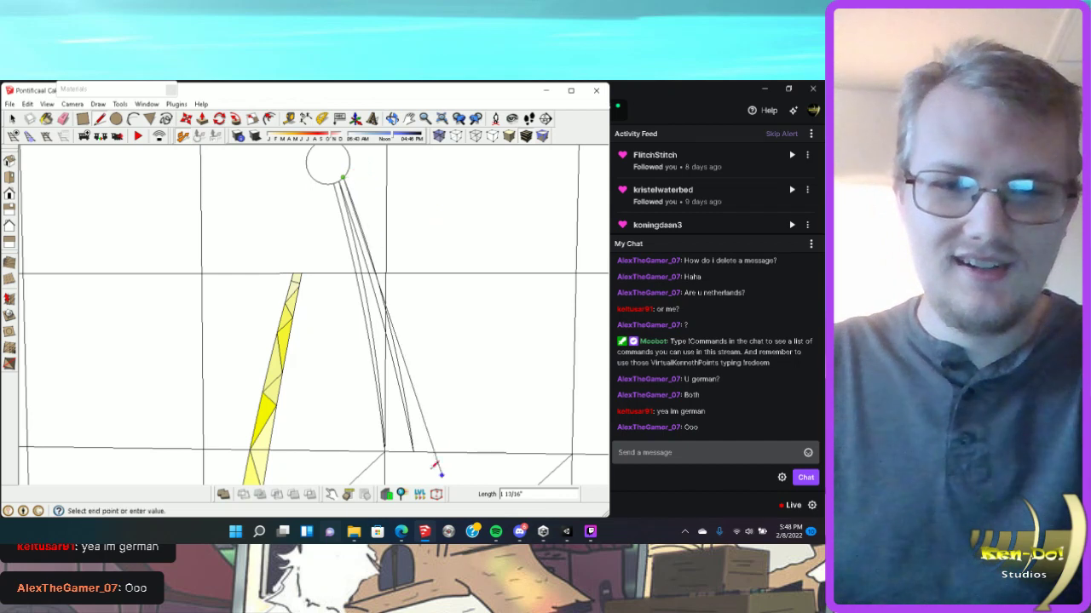
click(436, 451)
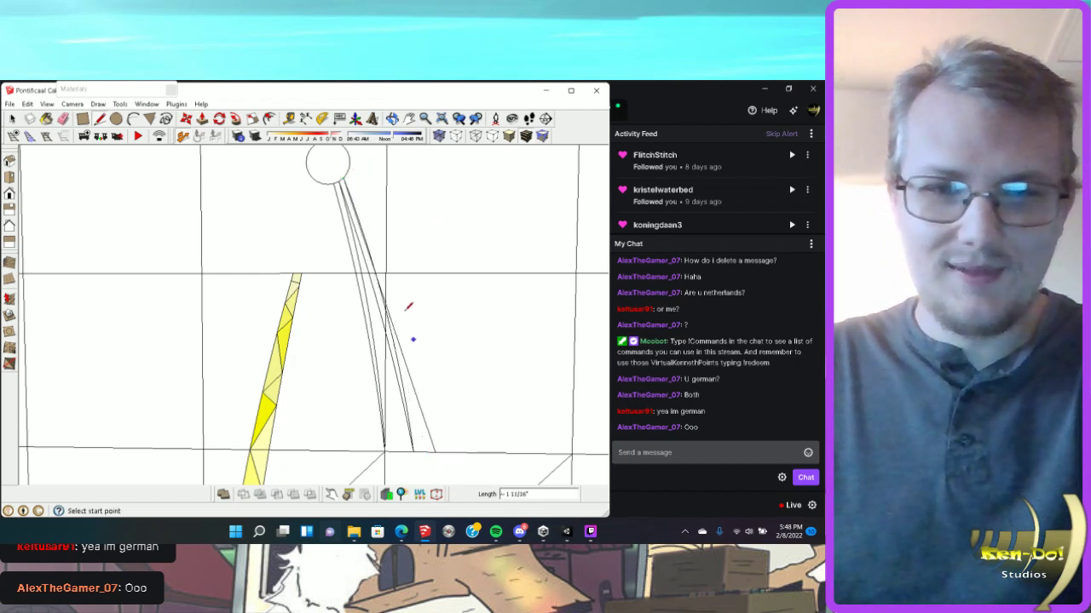
key(ctrl+z)
key(c)
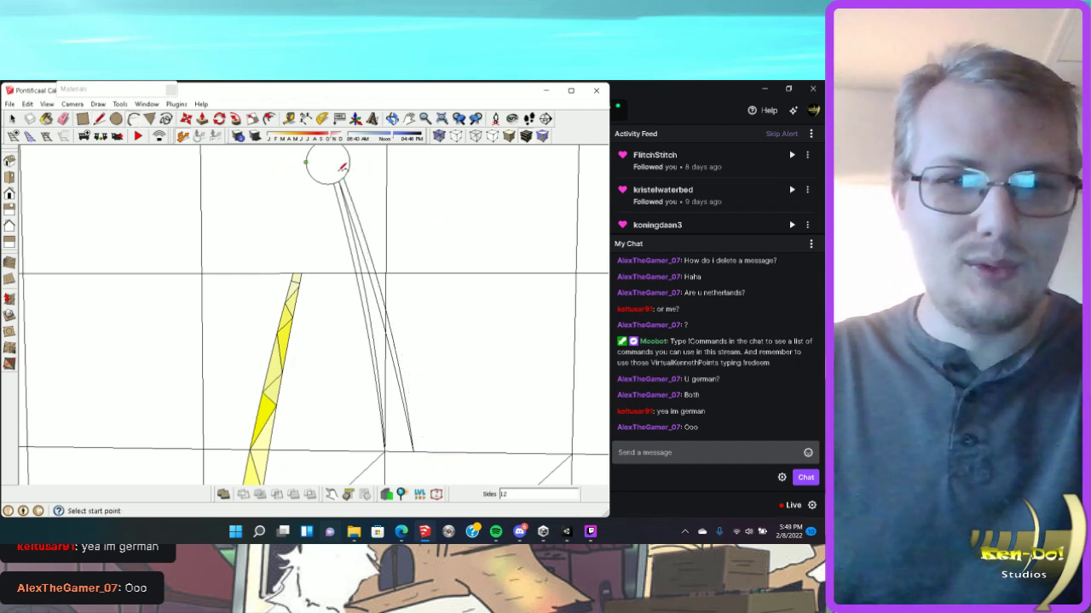
key(l)
click(343, 178)
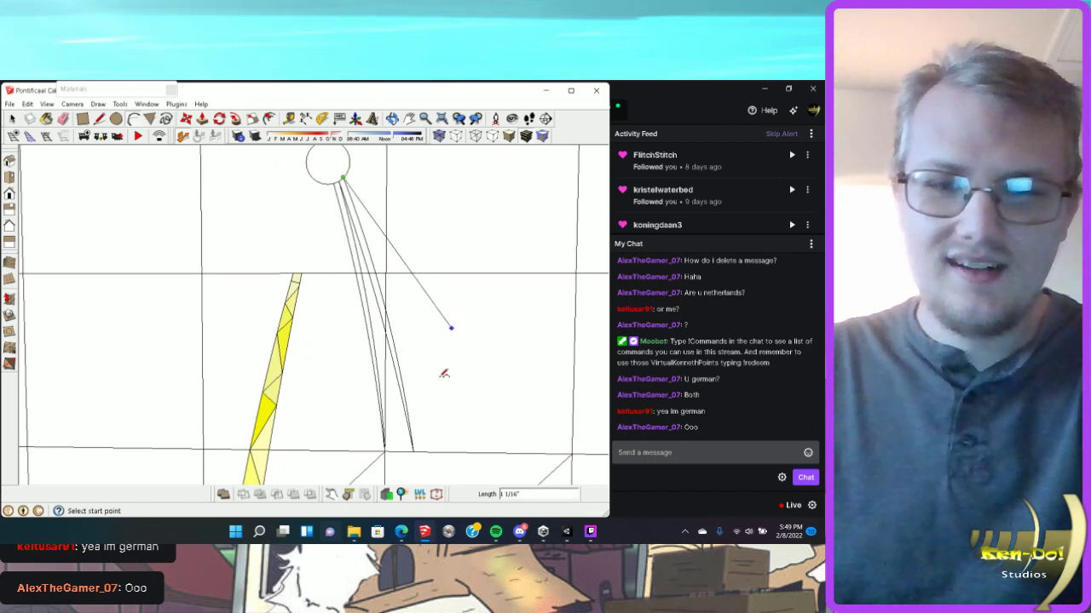
click(439, 432)
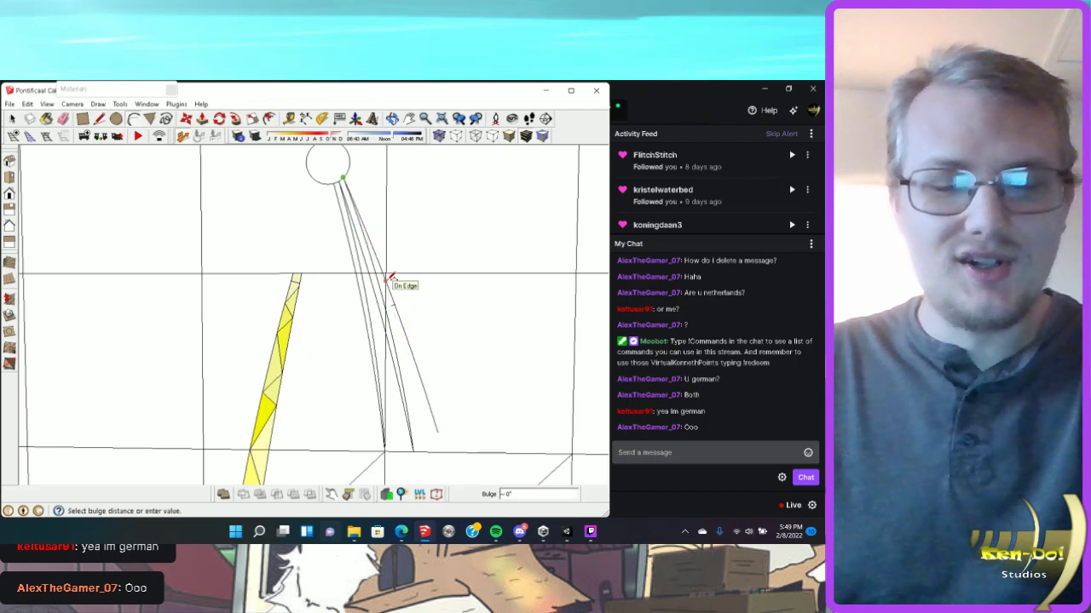
click(389, 278)
click(348, 173)
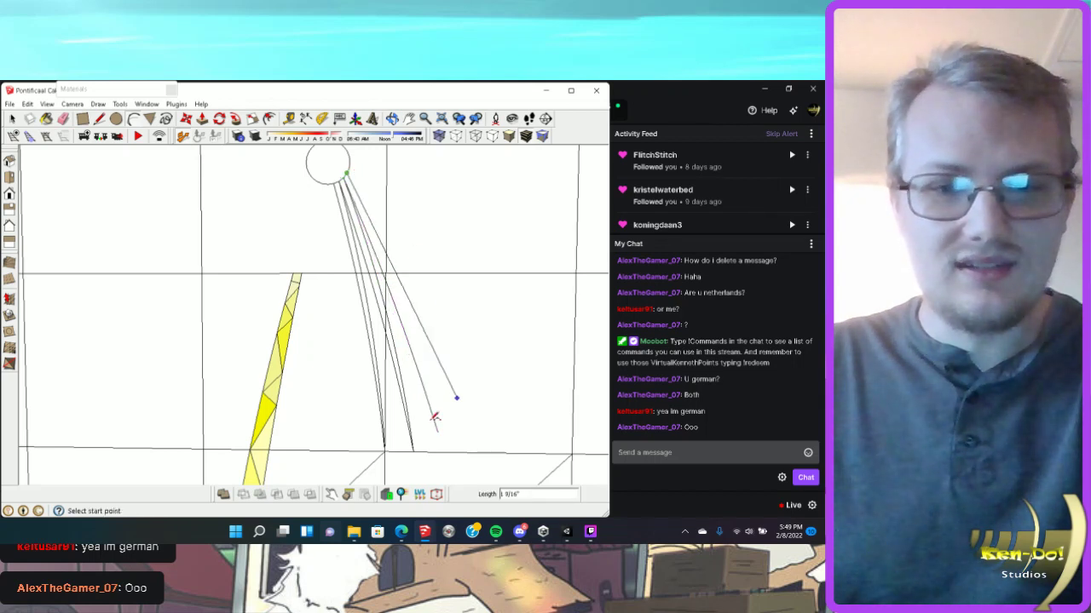
click(438, 432)
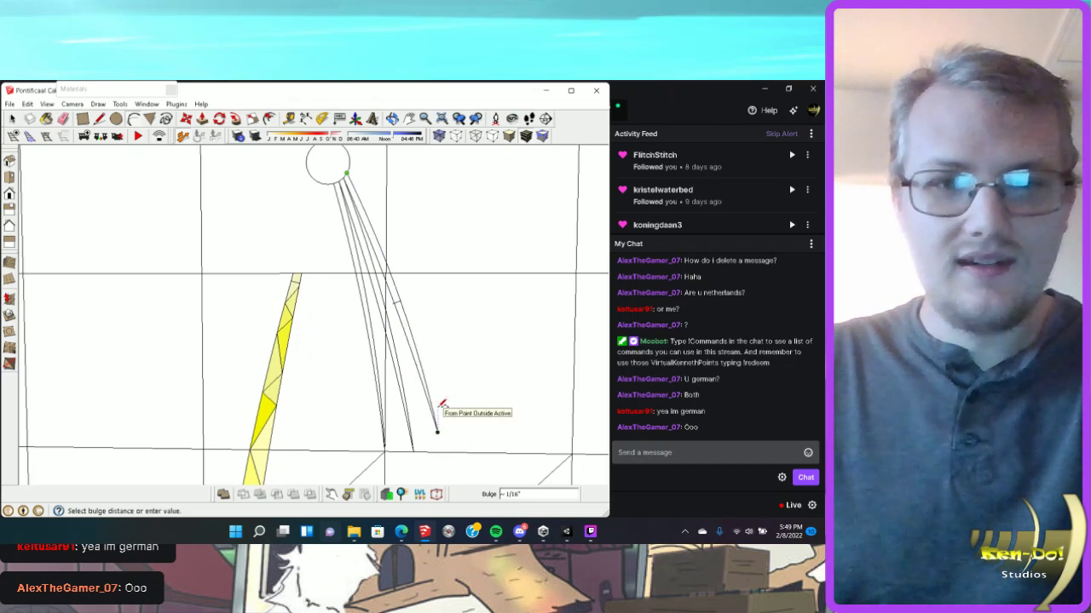
mouse_move(441, 404)
middle_down()
mouse_move(502, 402)
mouse_move(431, 431)
mouse_move(383, 196)
middle_up()
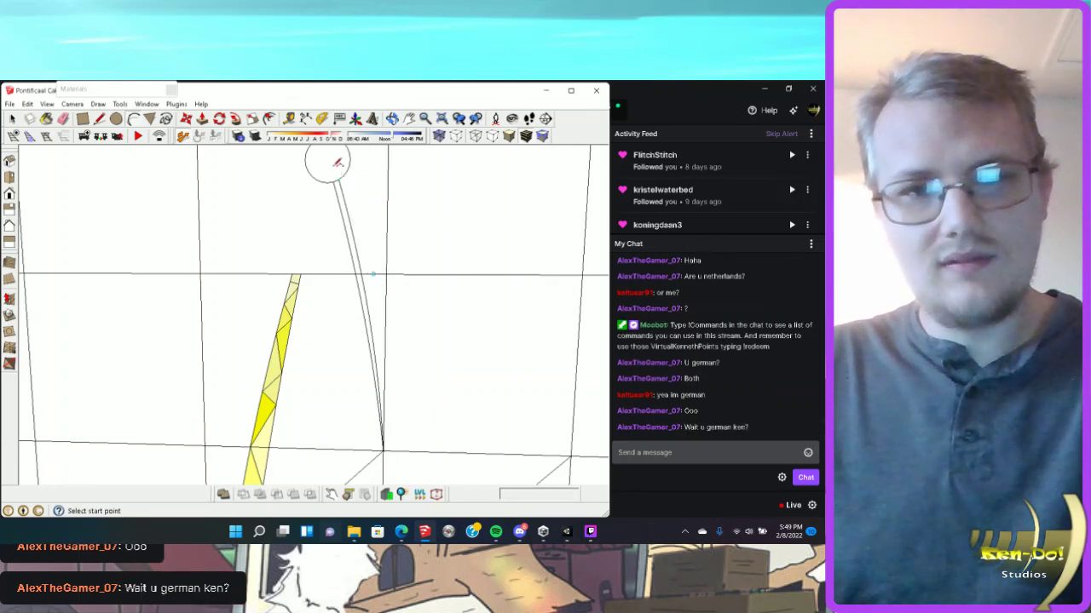
Redraw the second tapering trail as two nearly straight arcs from adjacent circle vertices to one shared tip right of the vertical grid line.
click(338, 179)
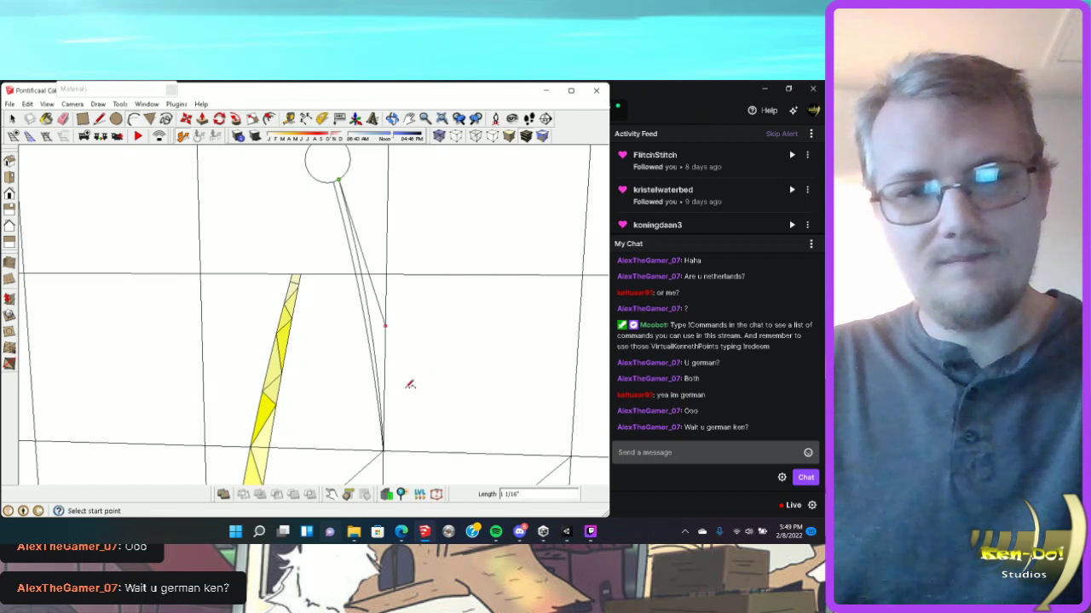
click(423, 428)
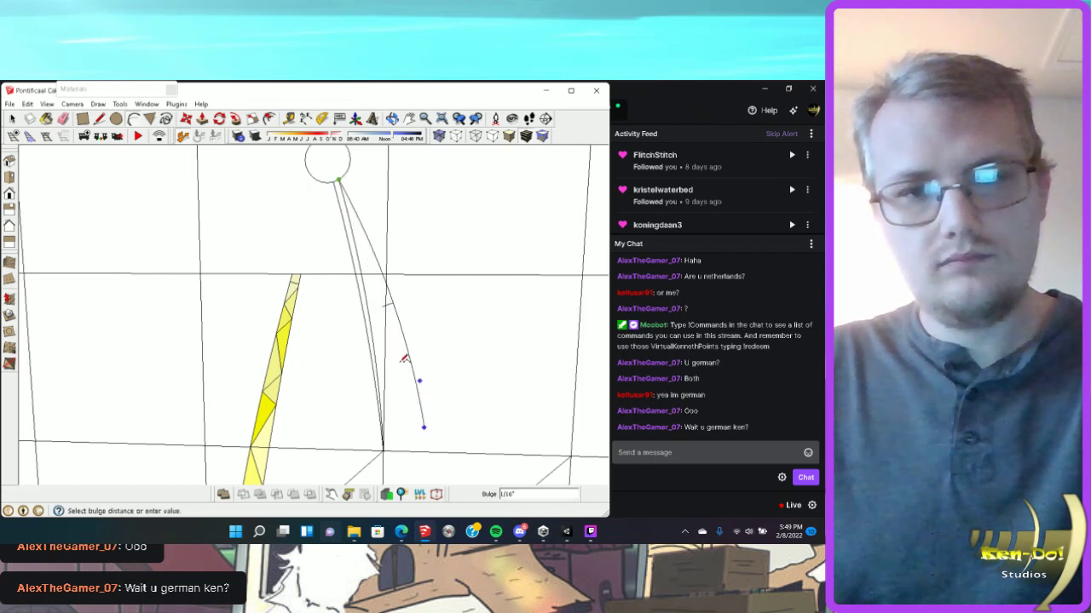
click(396, 310)
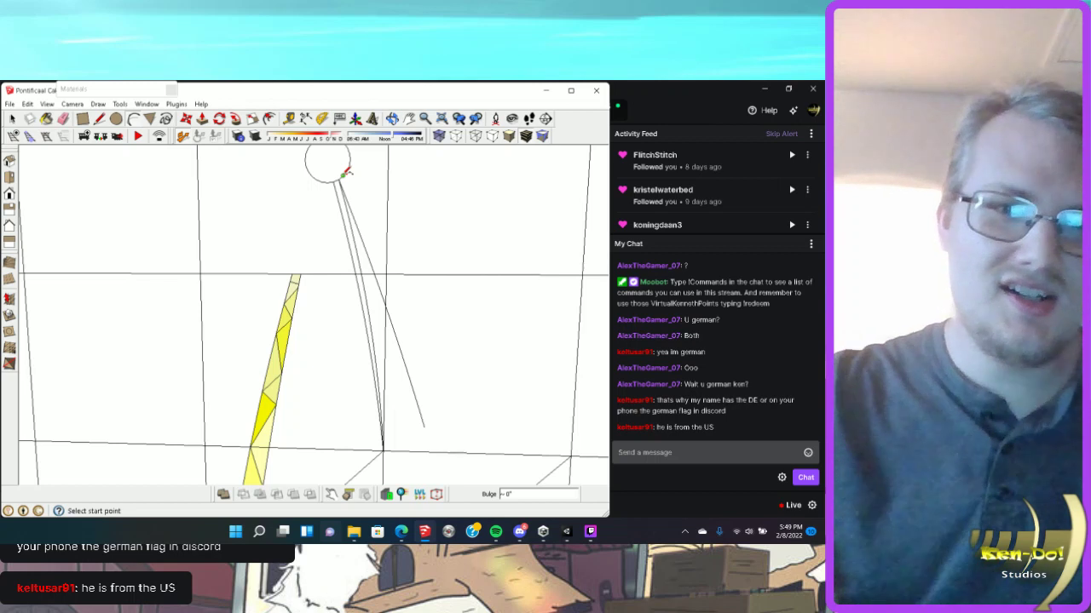
click(343, 175)
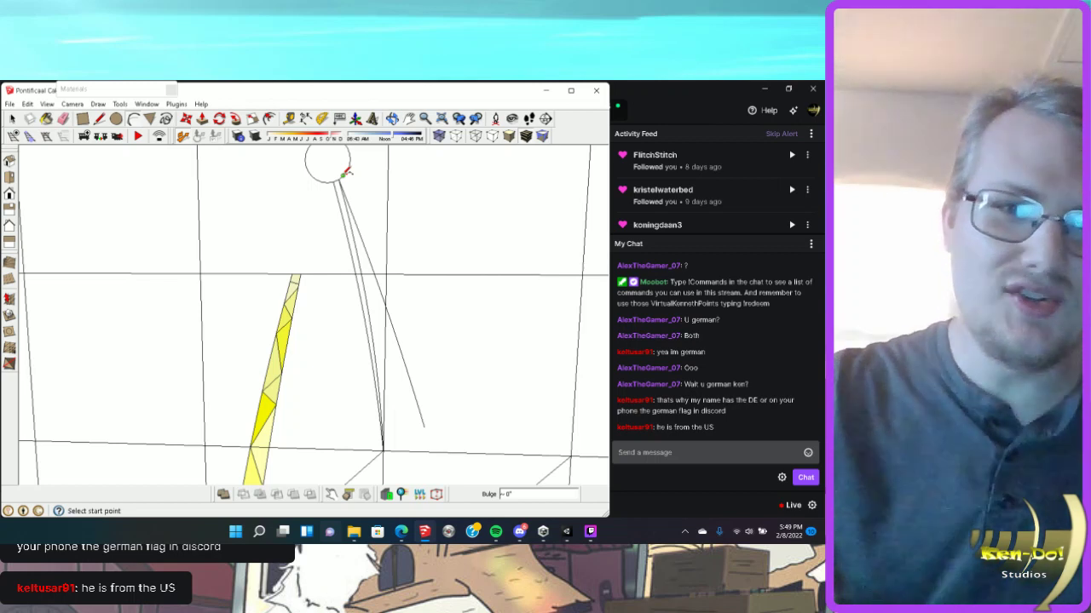
click(424, 427)
scroll(385, 295, up, 1)
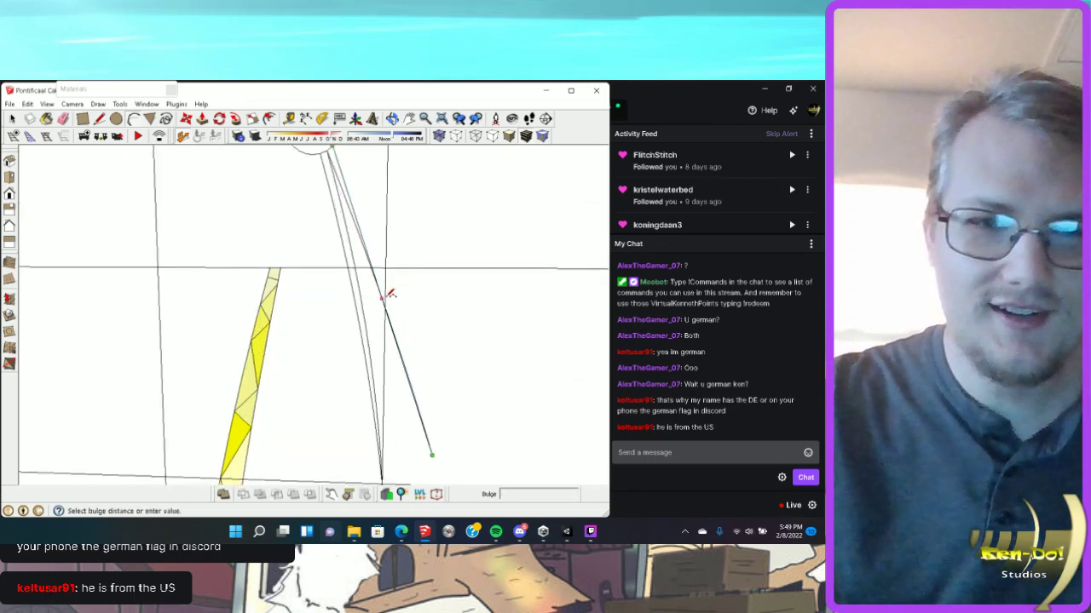
scroll(388, 294, up, 1)
click(393, 292)
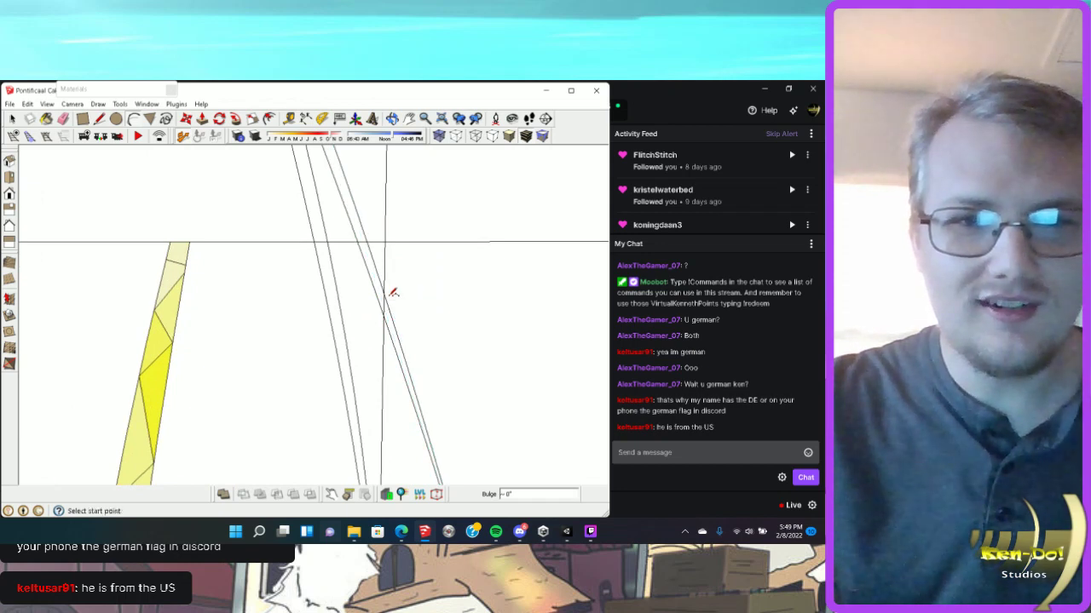
scroll(392, 292, down, 3)
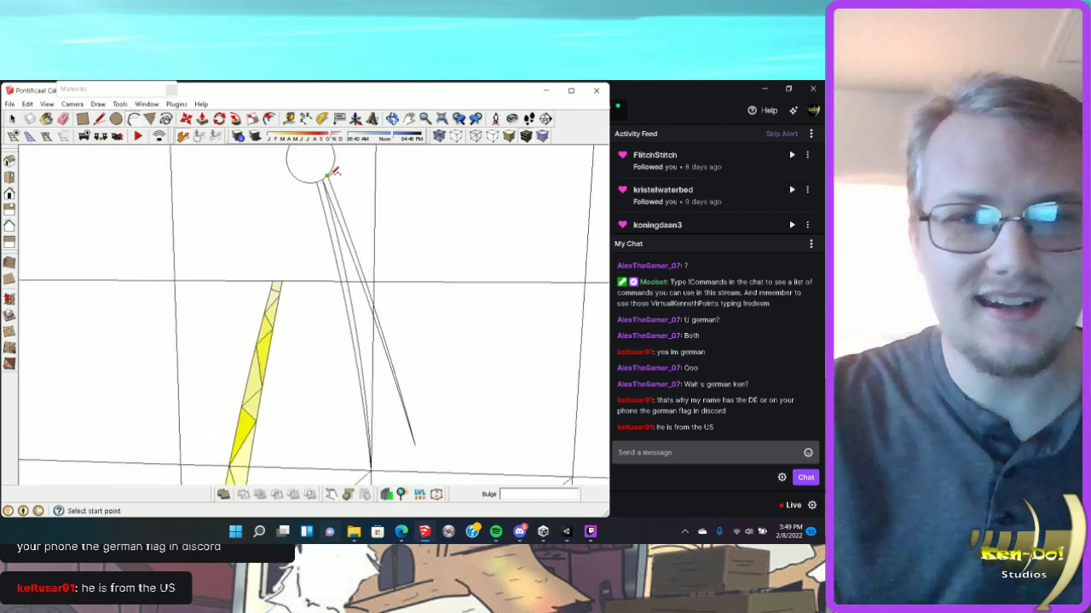
Draw a third trail about 1 5/16" long beside it, joining a nearly straight arc and an outward arc bulging about 1/16" at one tip.
click(329, 177)
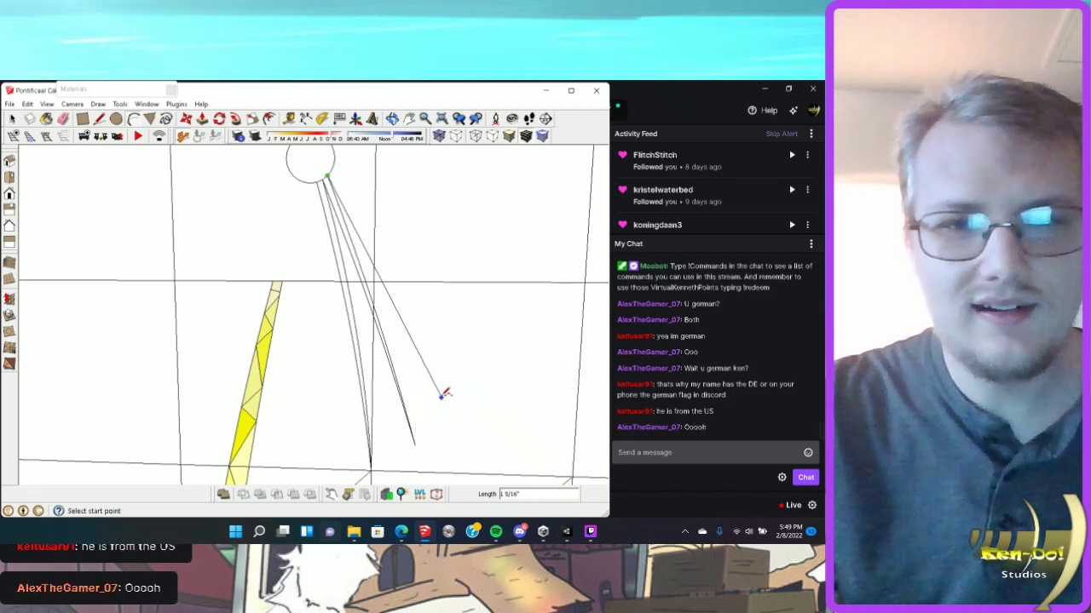
click(442, 396)
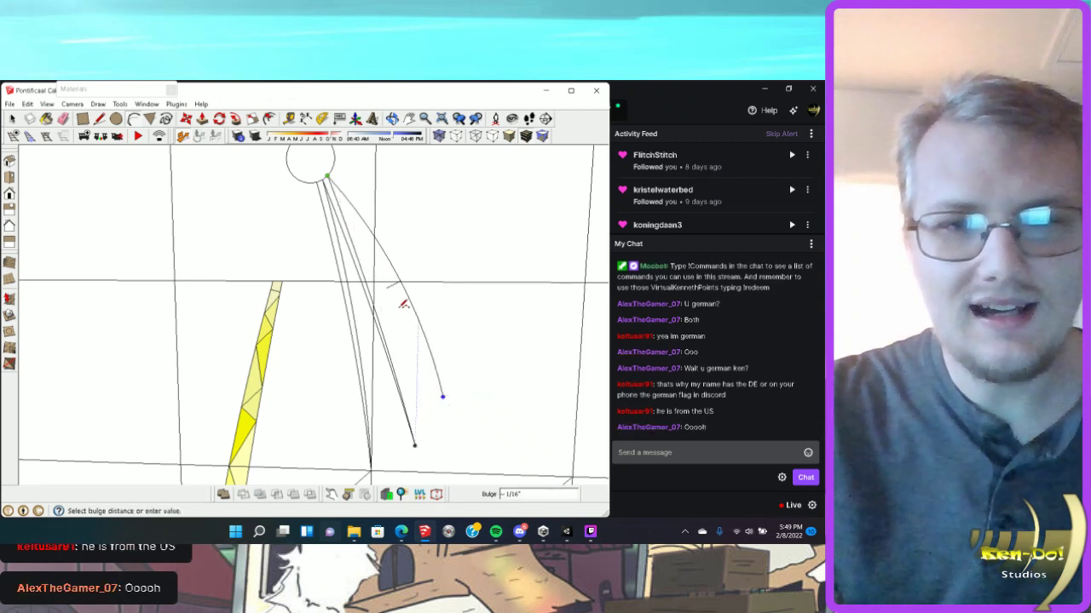
click(380, 254)
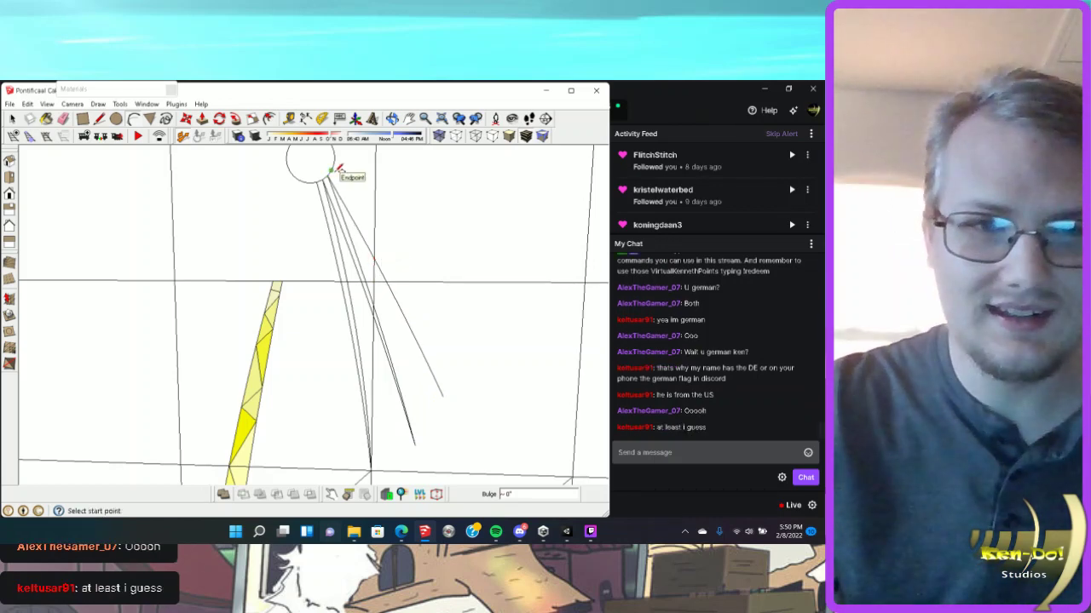
click(332, 170)
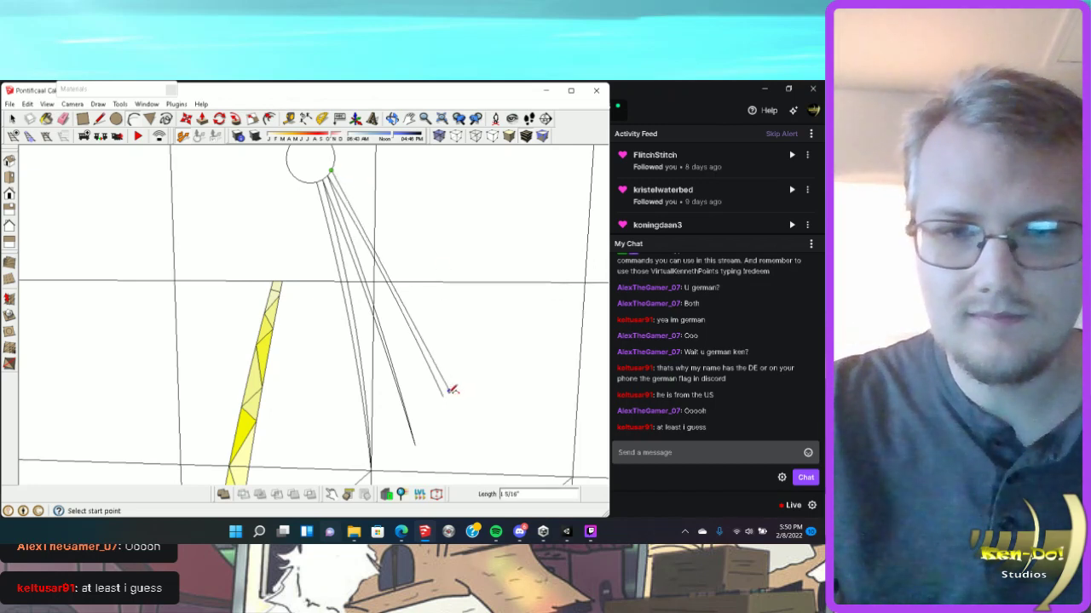
click(442, 396)
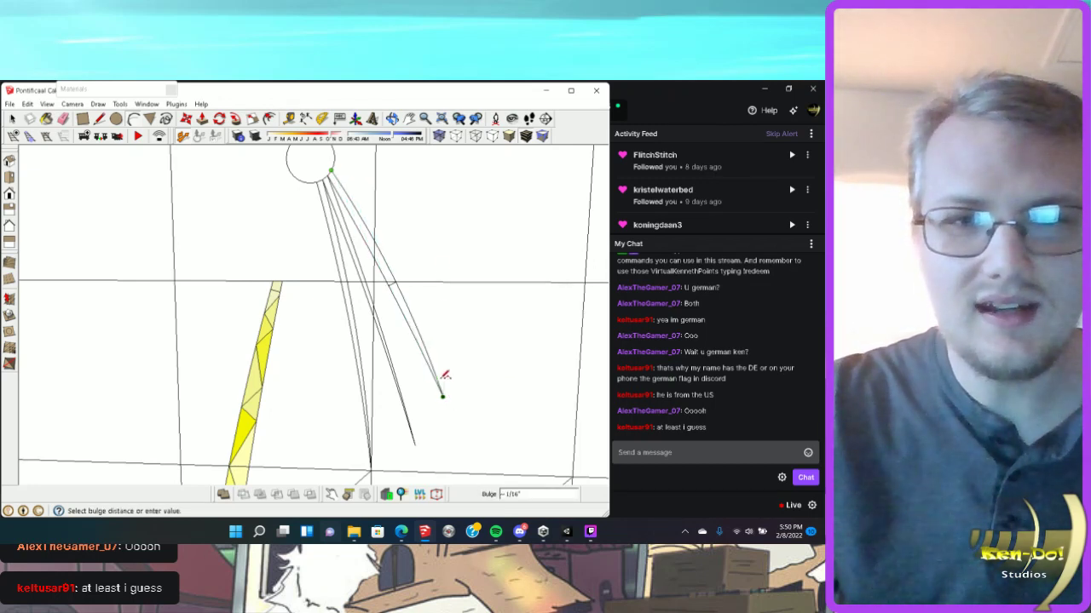
click(468, 367)
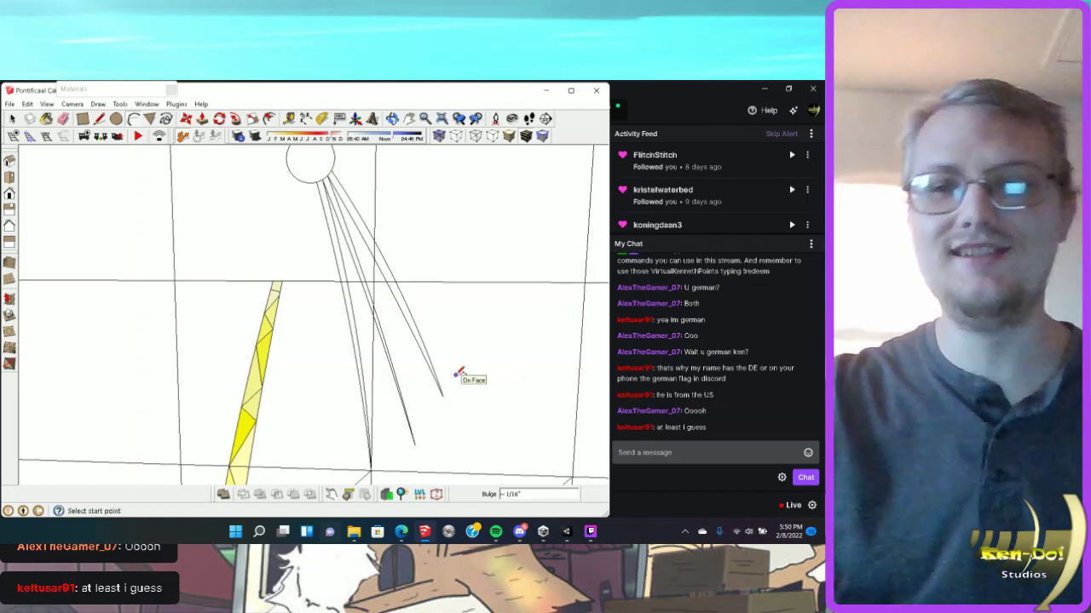
click(660, 94)
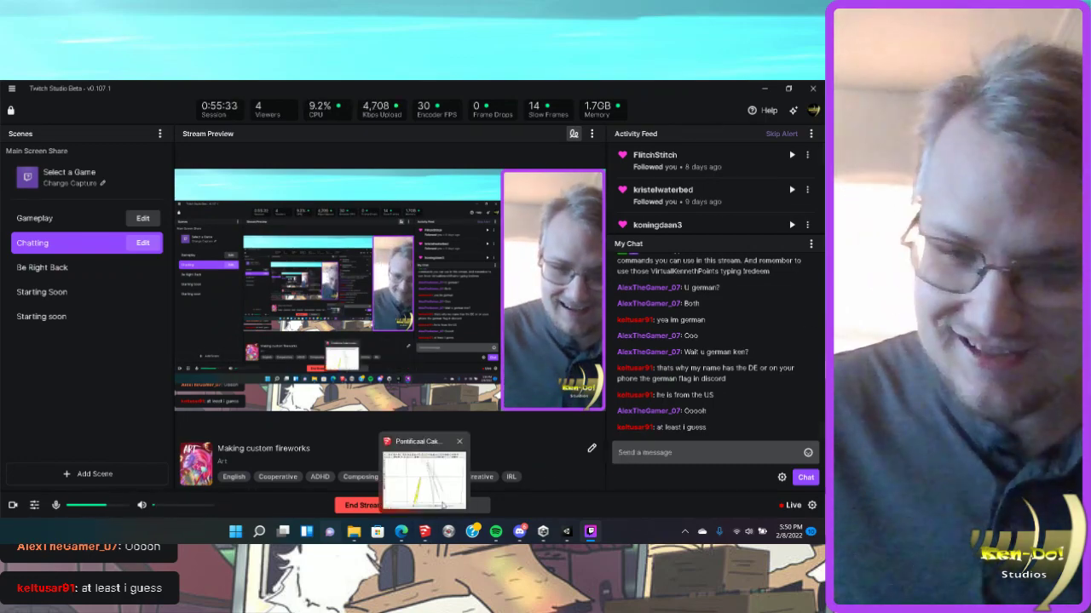
click(425, 532)
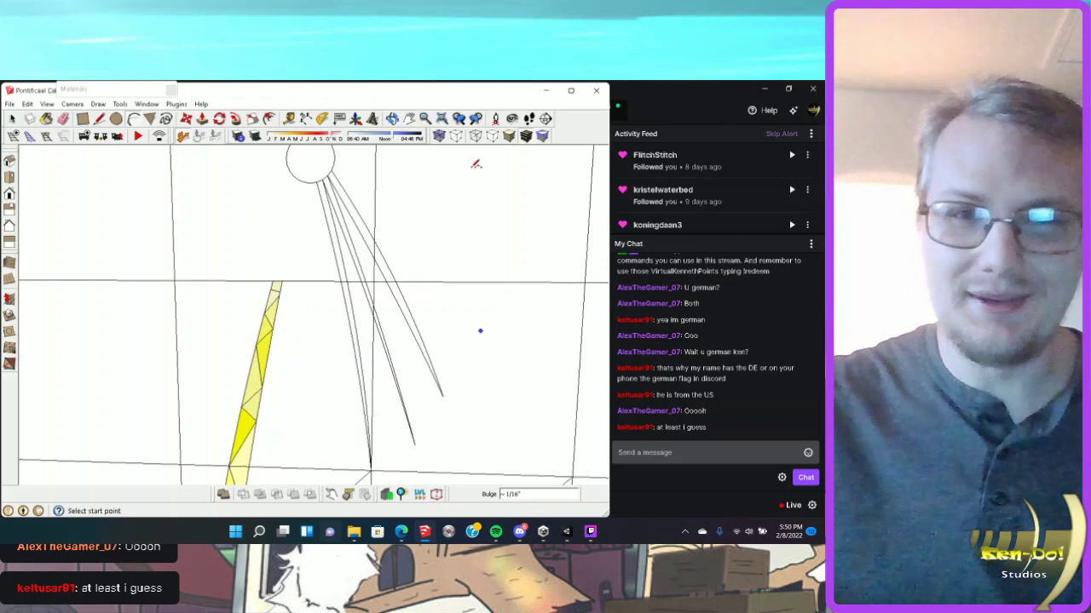
Add a fourth trail about 1 5/16" long, made of two arcs bulging about 1/16" from adjacent circle vertices to a shared tip.
key(l)
click(332, 170)
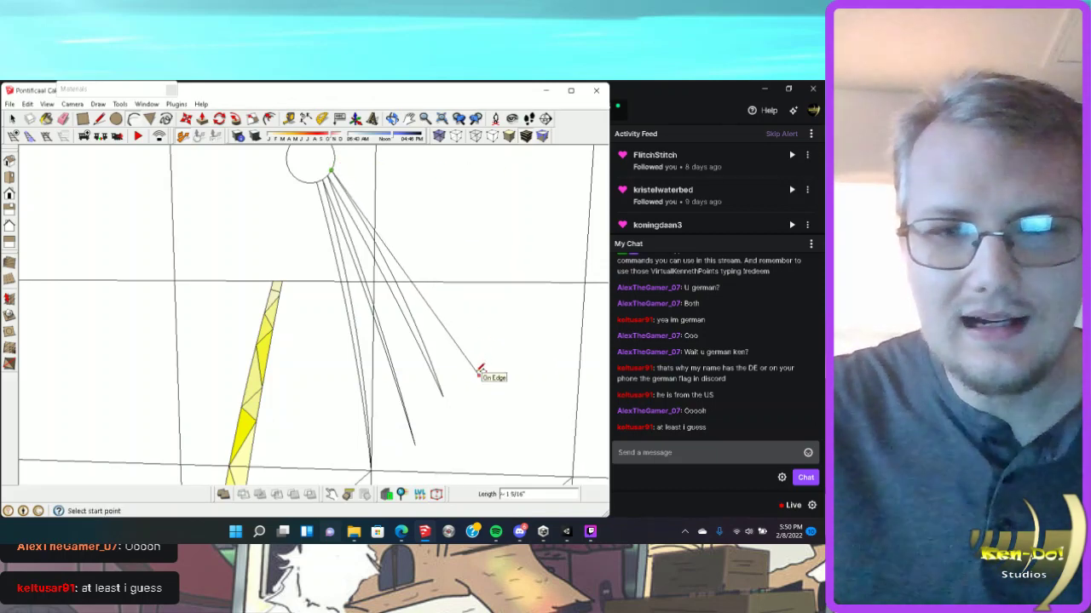
click(478, 372)
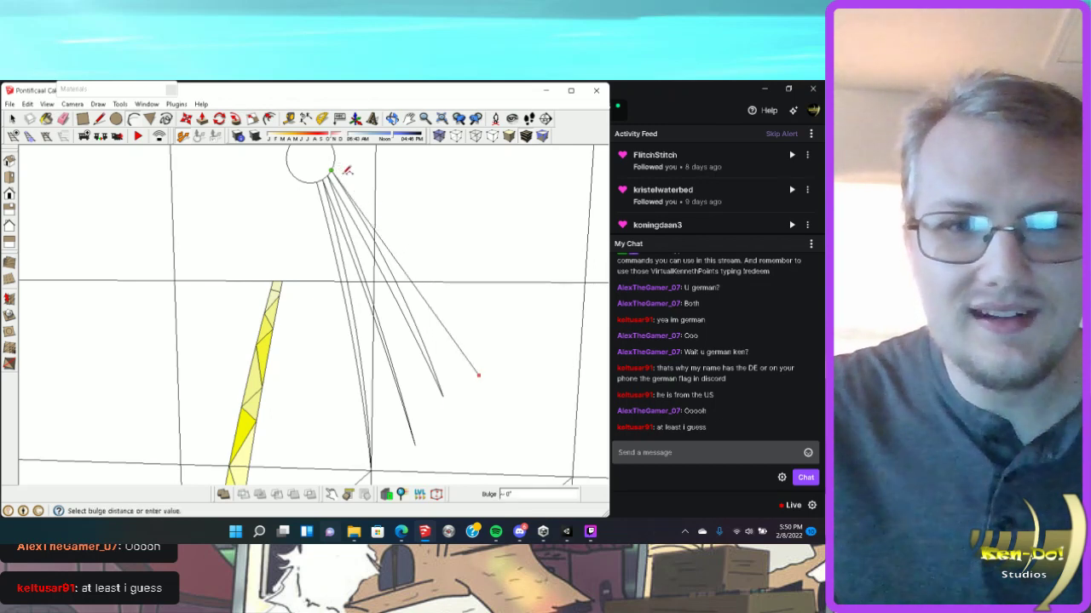
scroll(346, 173, up, 1)
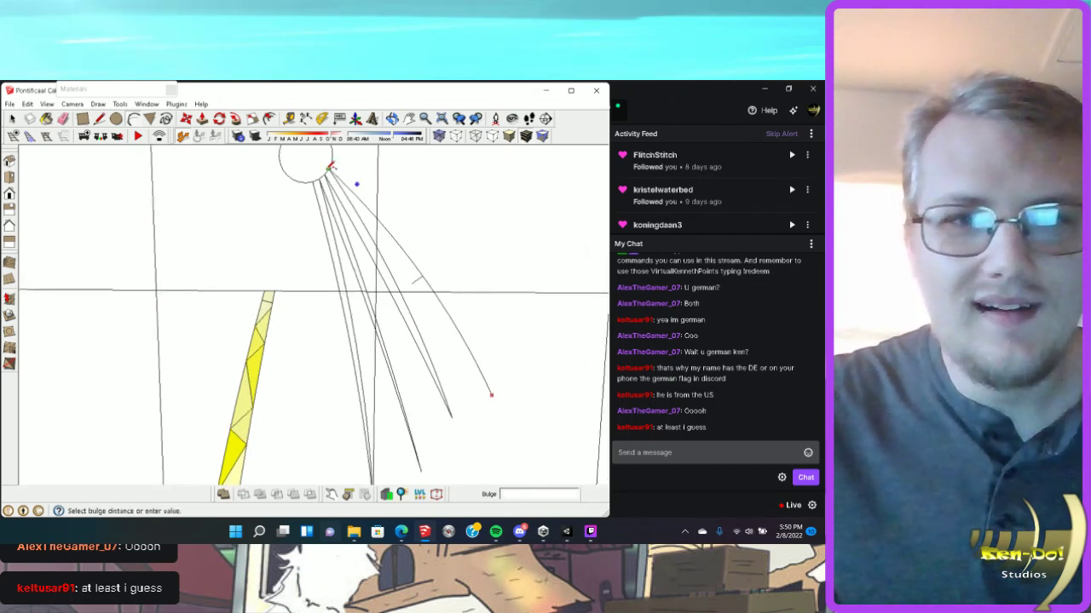
scroll(331, 166, up, 3)
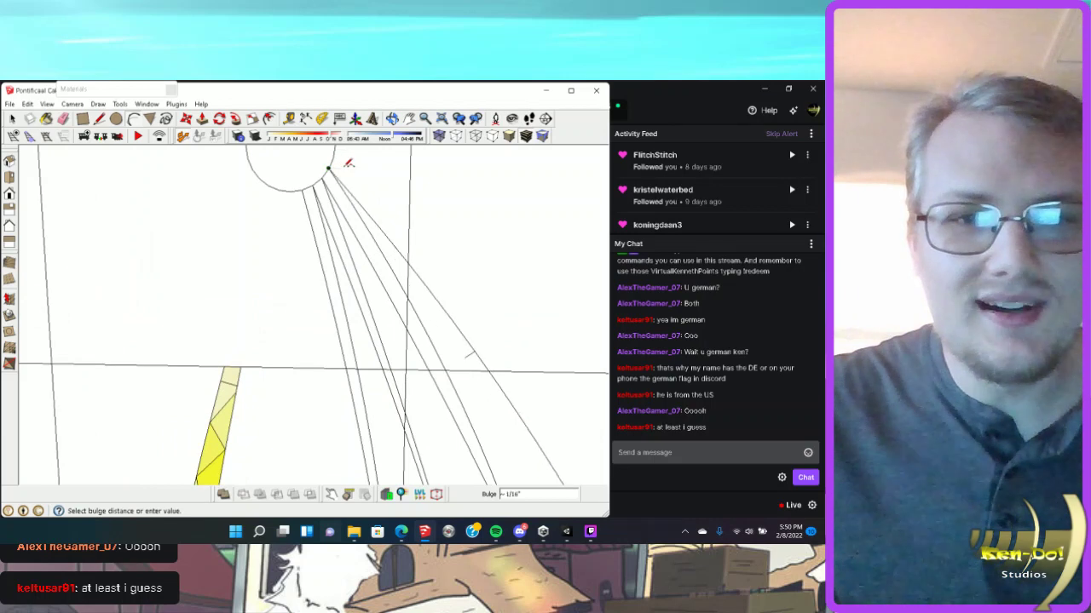
click(344, 160)
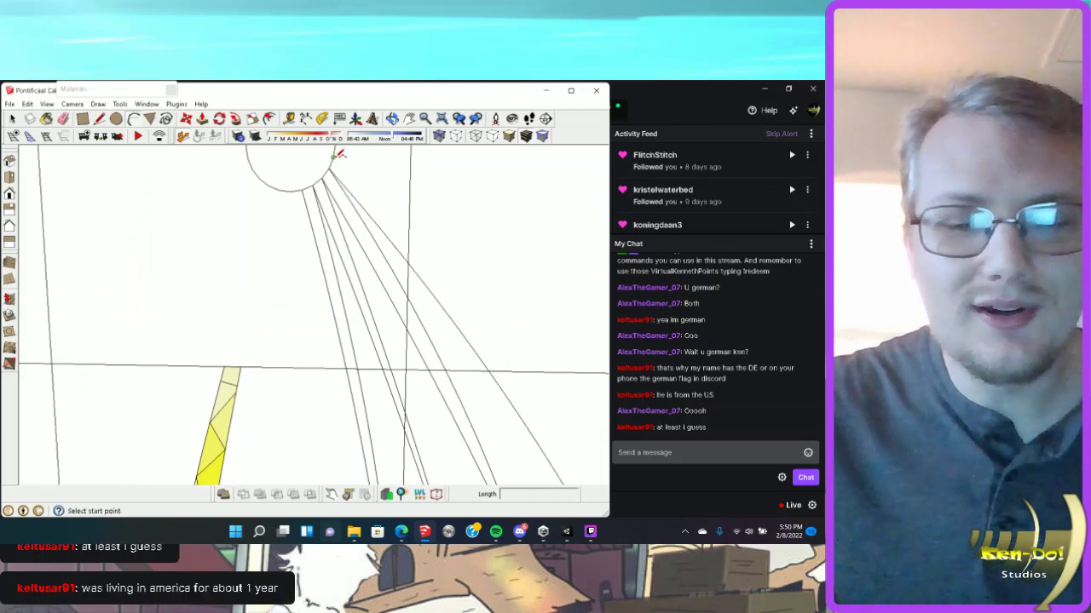
scroll(337, 157, down, 3)
click(333, 158)
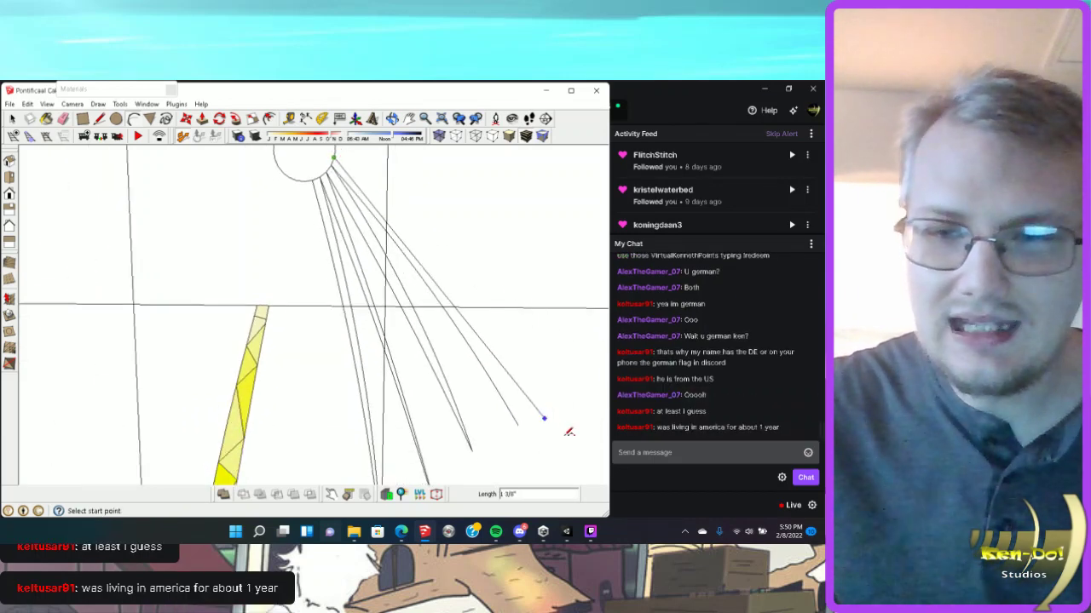
click(517, 424)
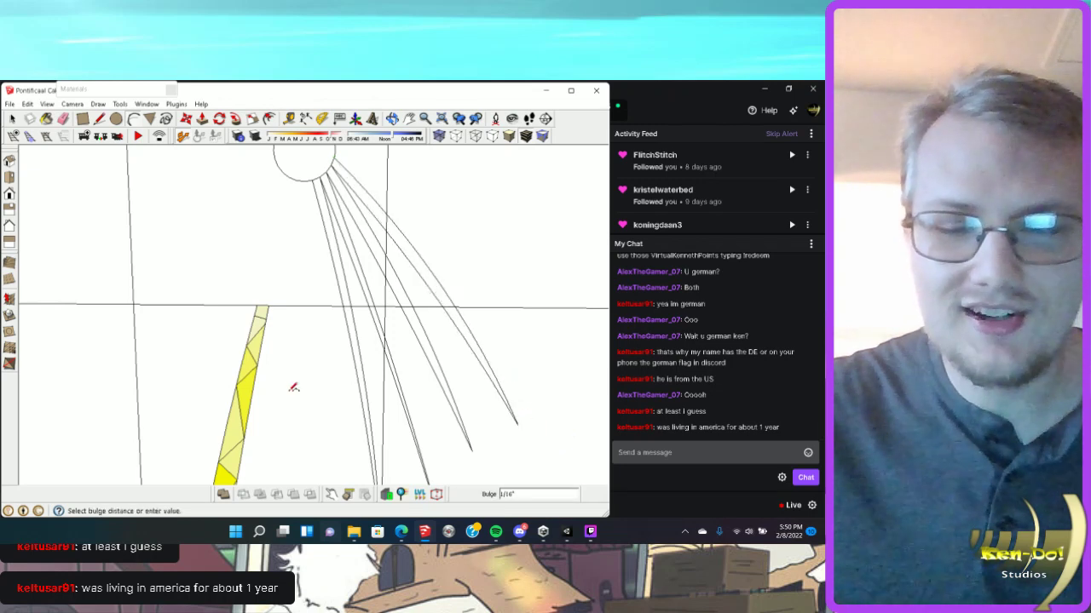
key(Escape)
Draw a fifth, flatter-angled trail beyond the fourth, with two outward arcs bulging about 1/16" from adjacent circle vertices to a common tip.
scroll(285, 379, down, 1)
click(322, 199)
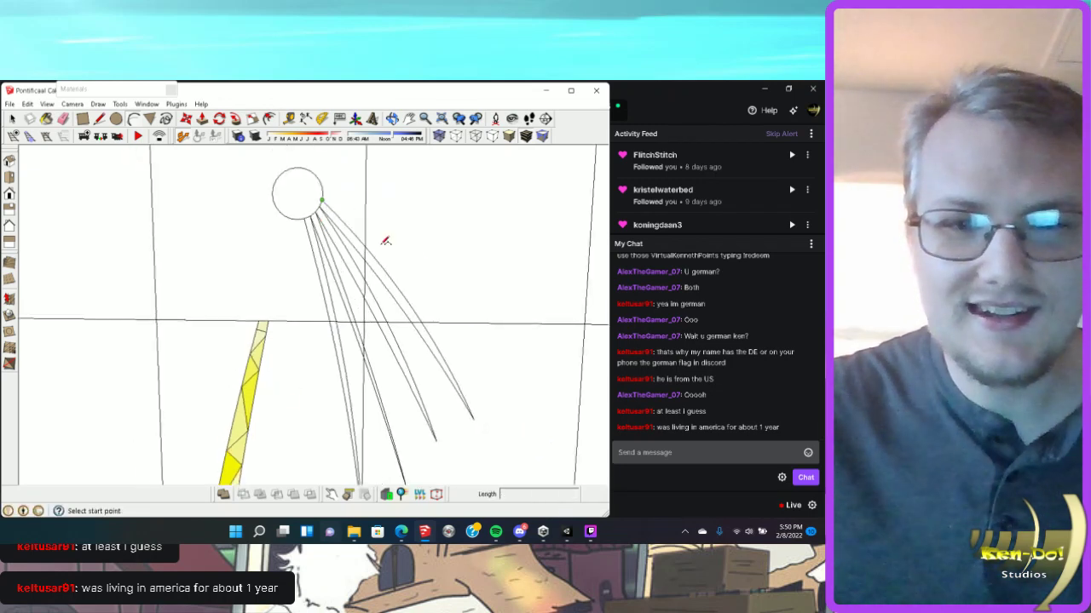
click(498, 378)
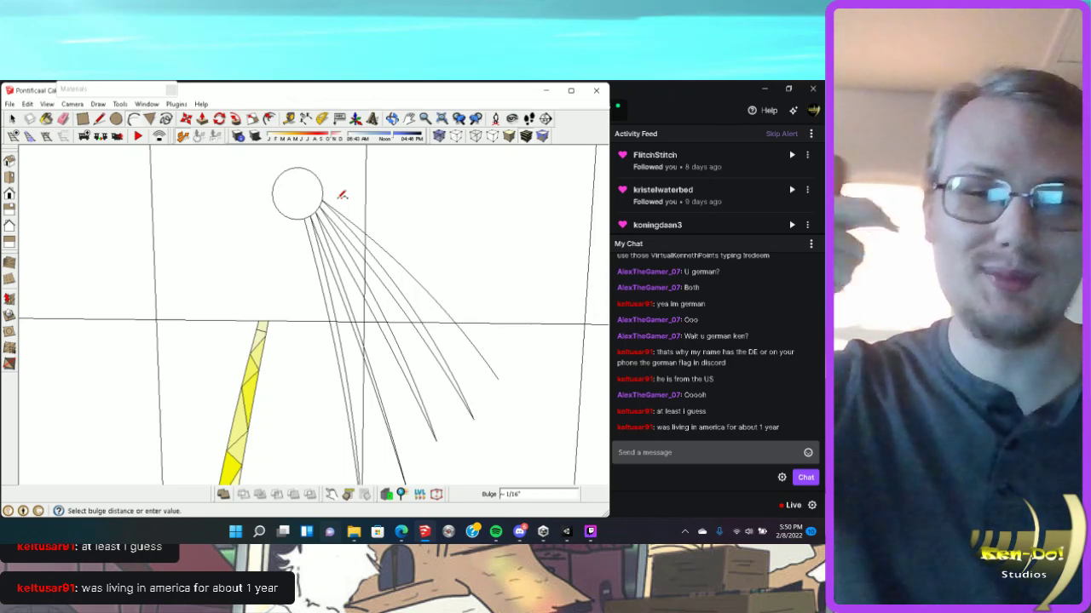
click(352, 189)
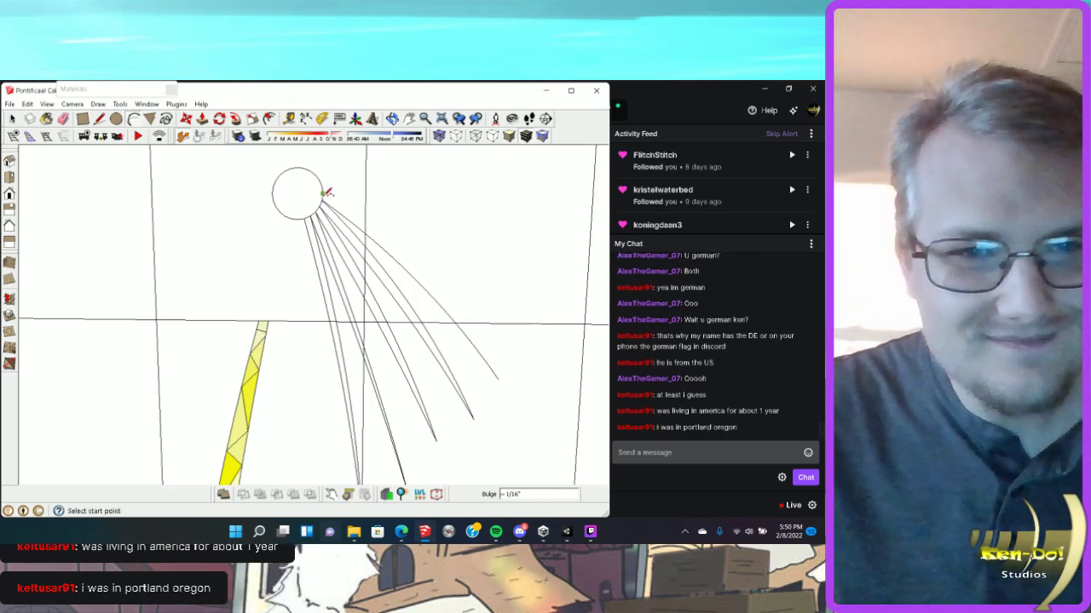
click(323, 193)
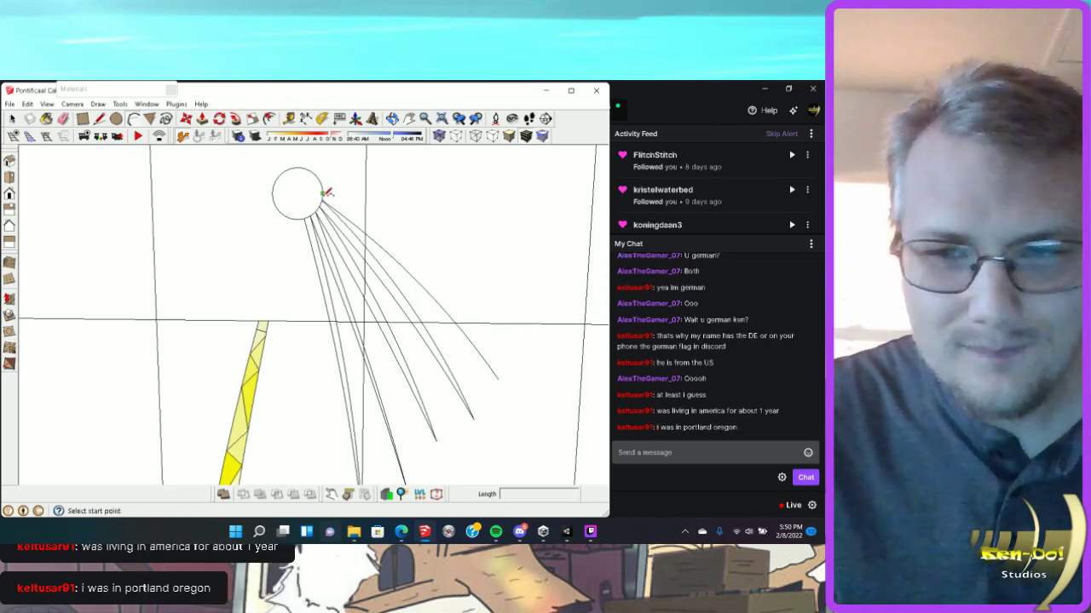
click(500, 378)
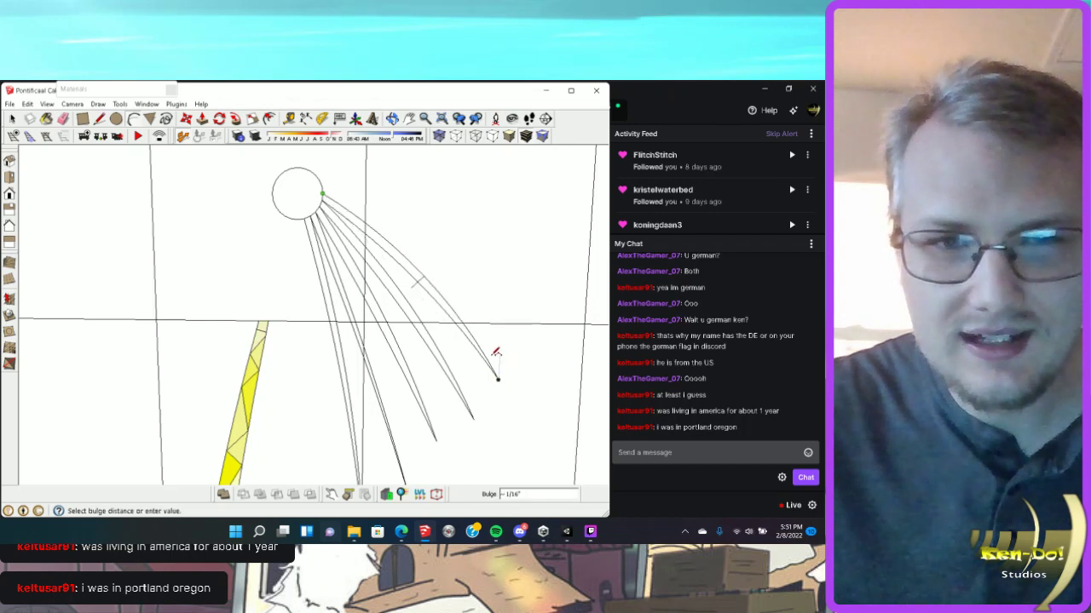
click(484, 342)
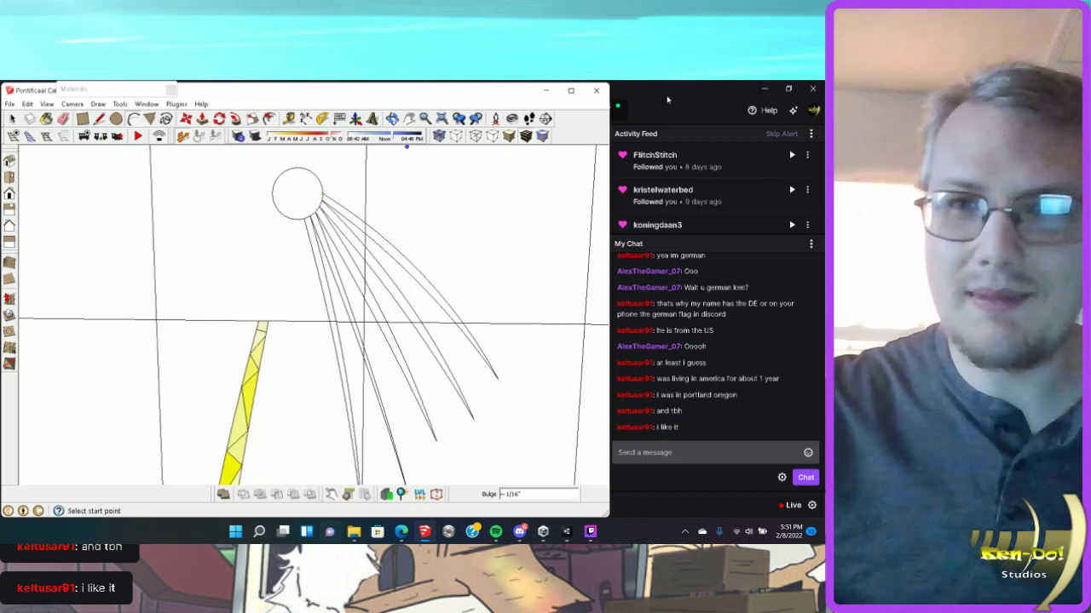
Switch to Twitch Studio and change the live scene to Be Right Back.
click(667, 100)
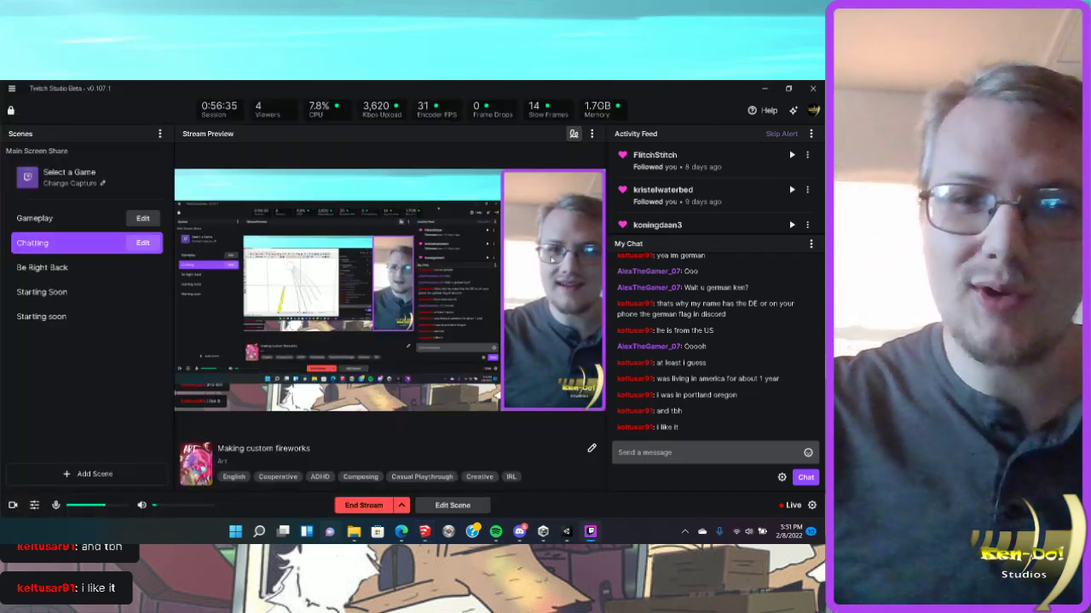
click(52, 276)
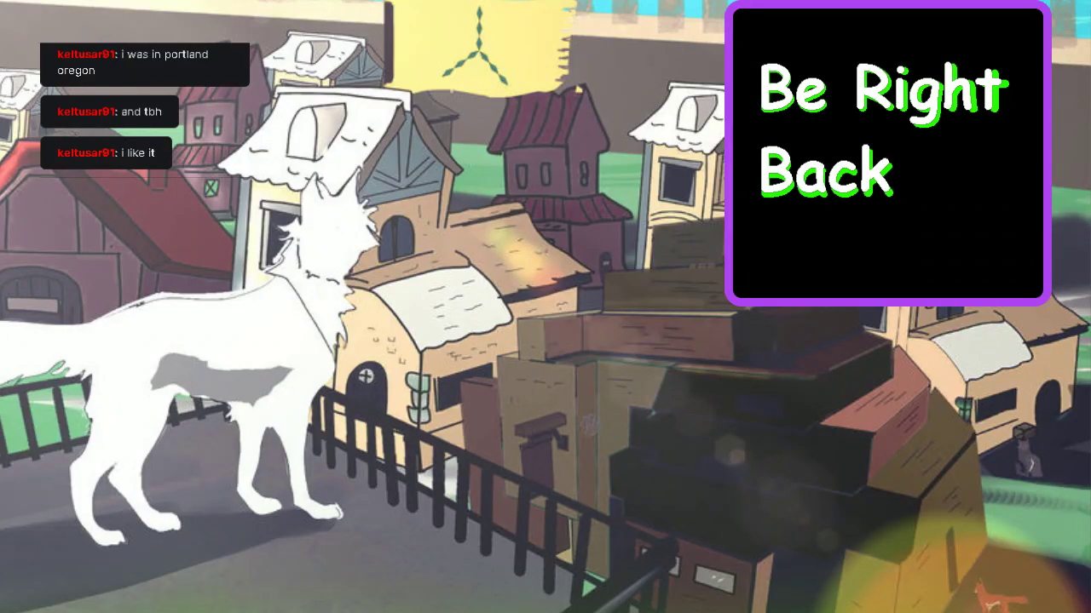